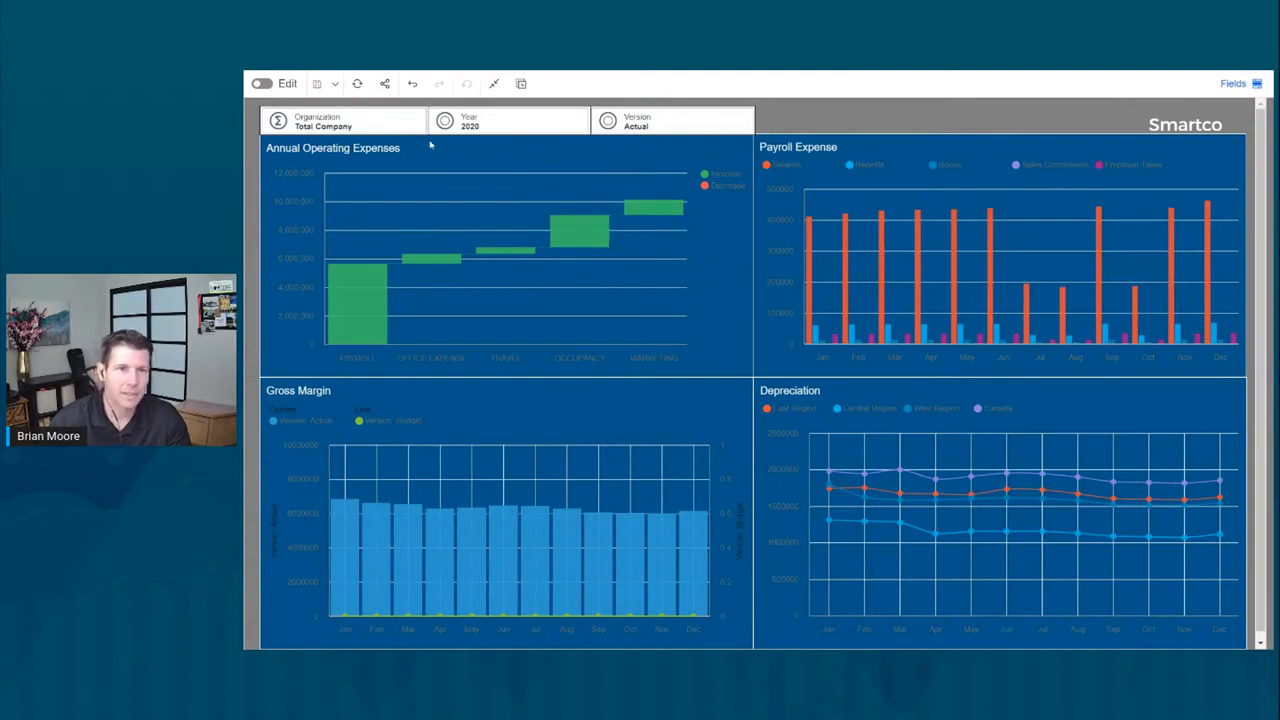
# Step: Filter to East Region, then open the Opex Planning dashboard from the Smartco home page
pyautogui.click(389, 128)
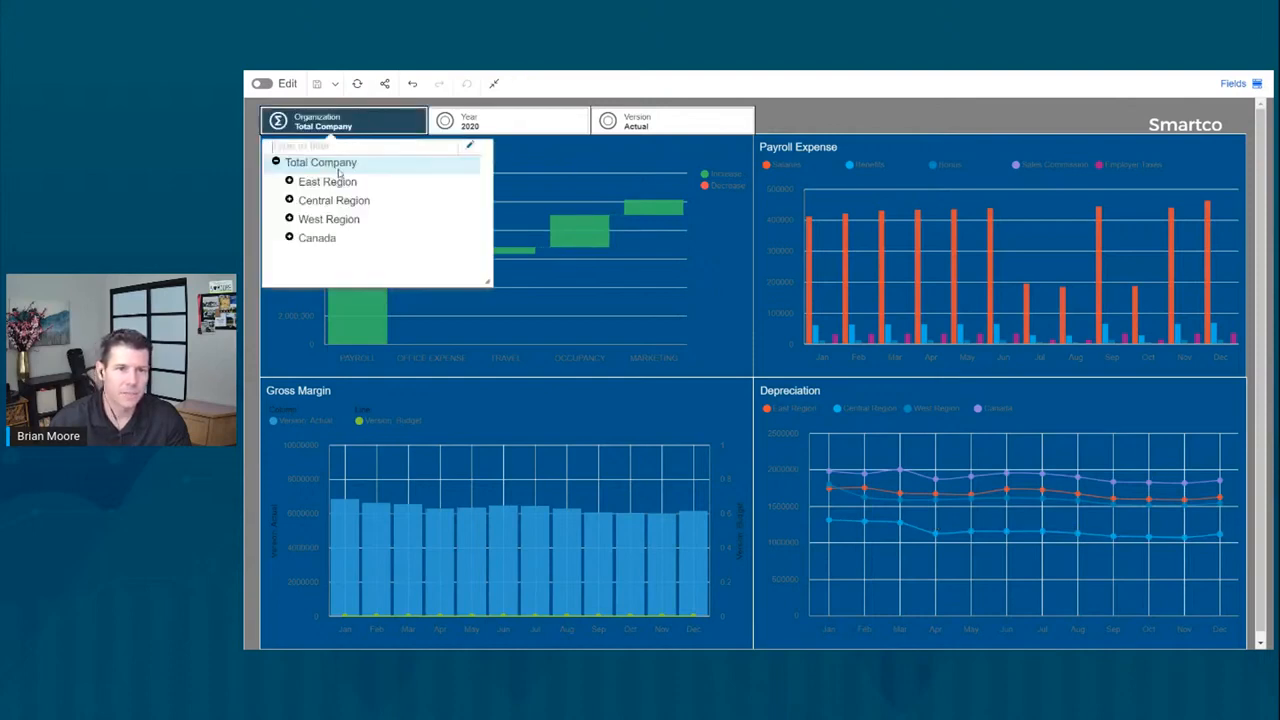
pyautogui.click(341, 182)
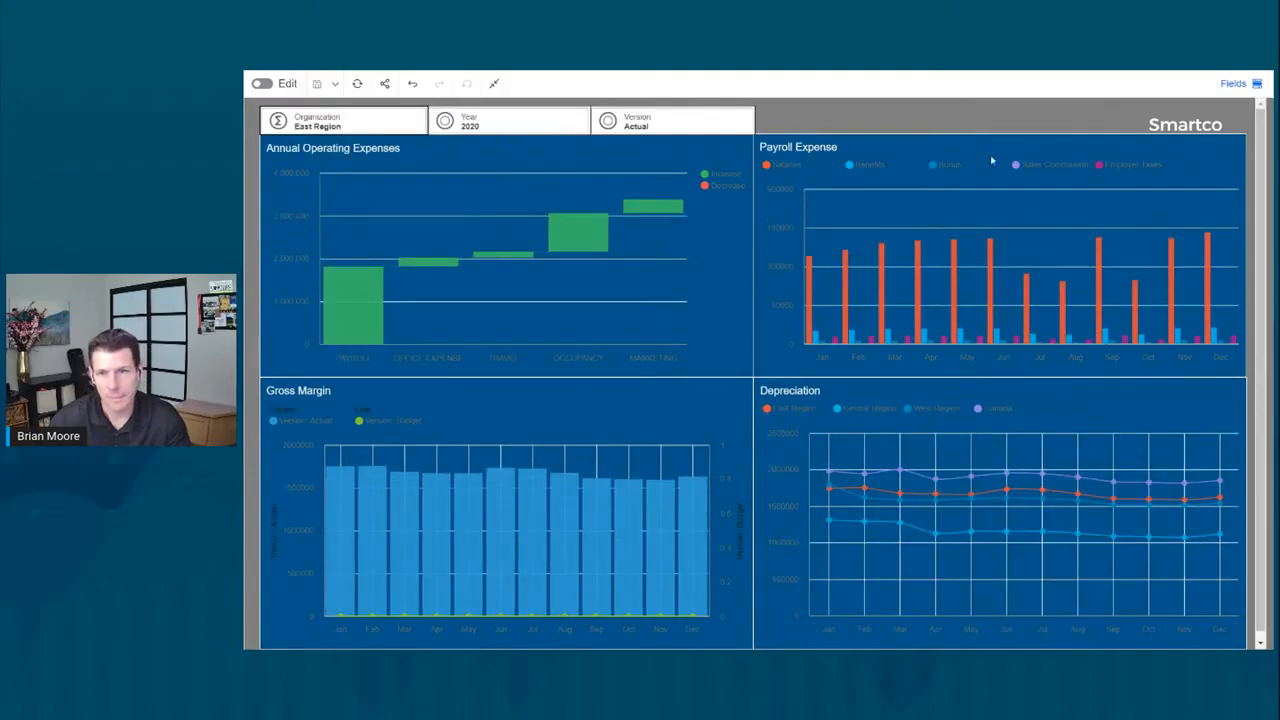
pyautogui.click(1200, 128)
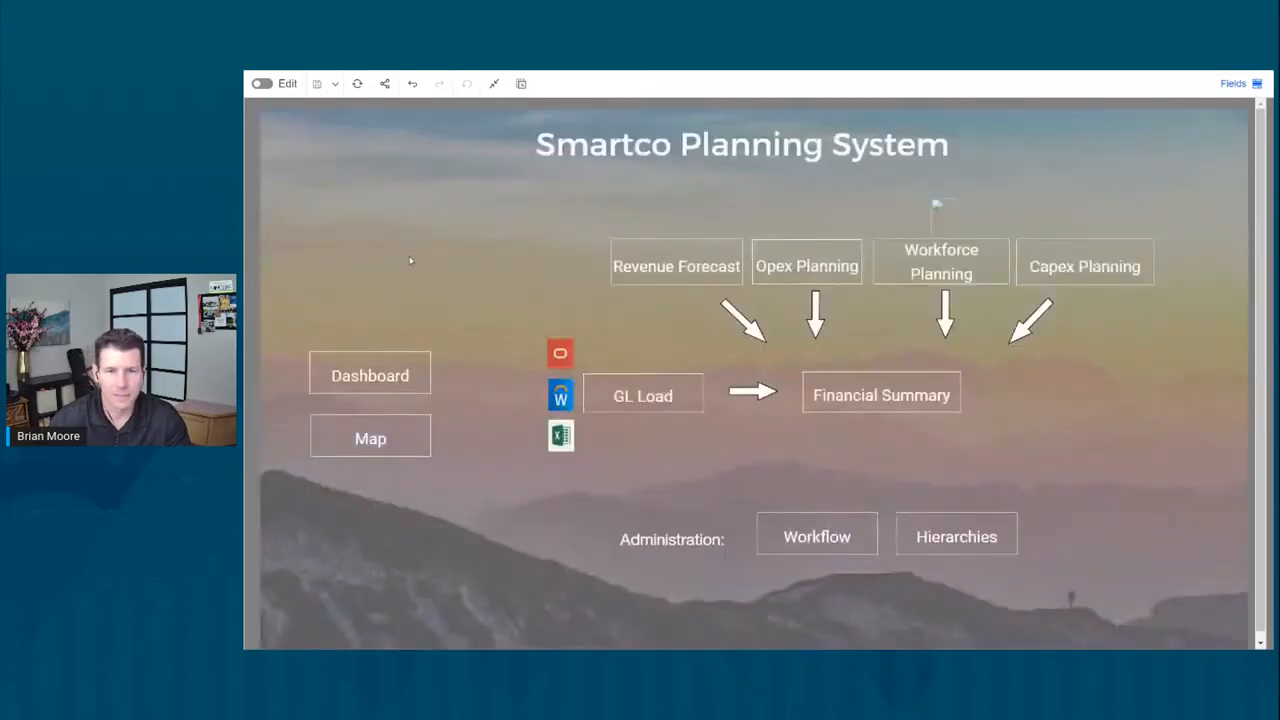
pyautogui.click(816, 276)
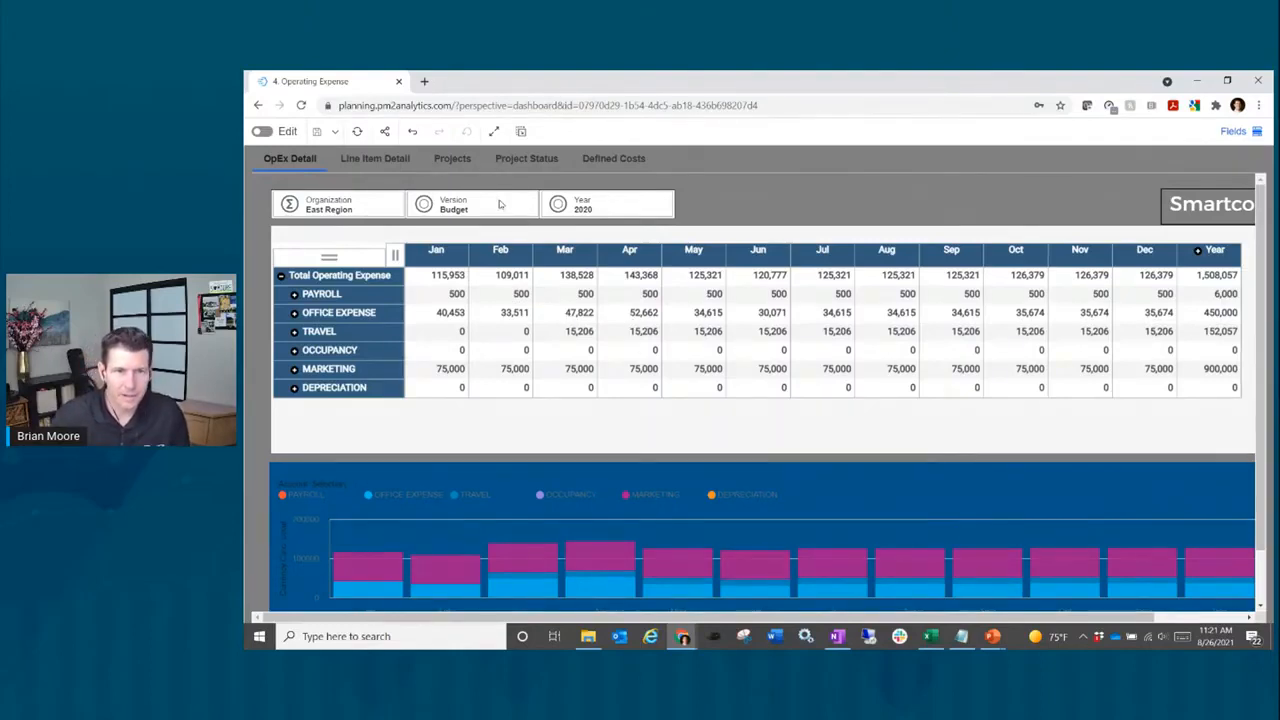
# Step: Filter operating expenses to Massachusetts and view the Line Item Detail tab
pyautogui.click(347, 209)
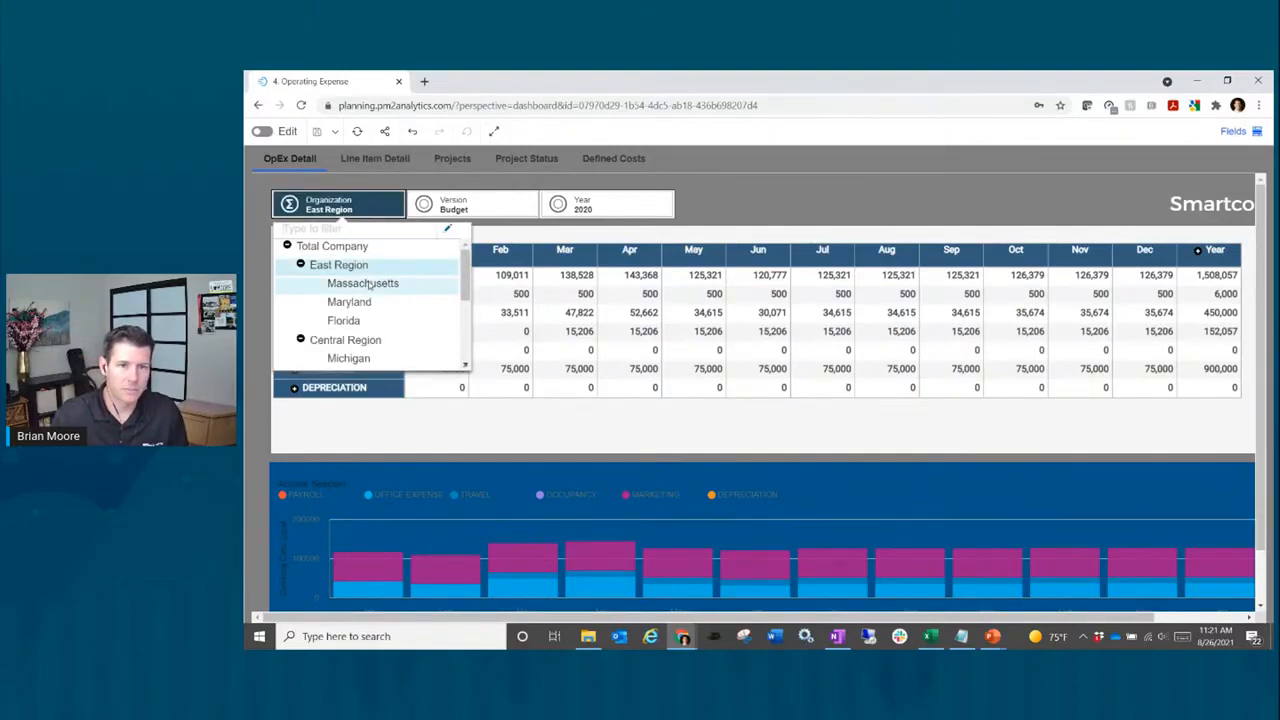
pyautogui.click(362, 284)
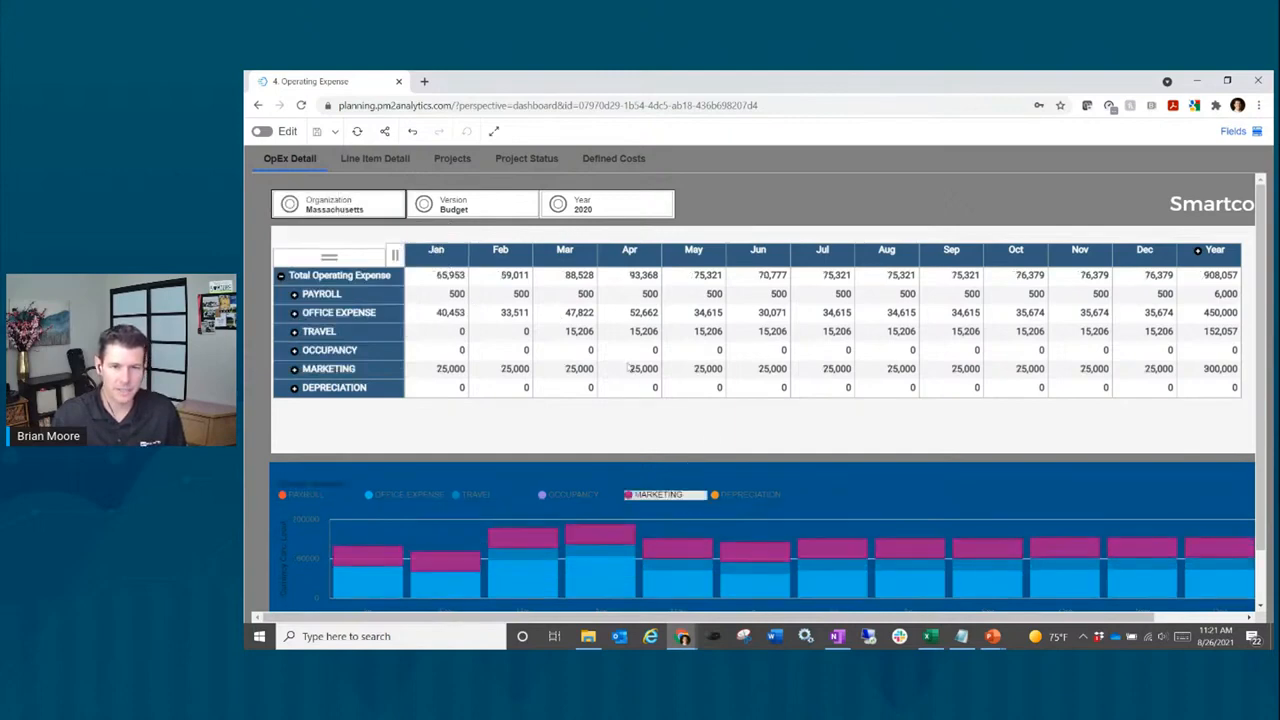
pyautogui.click(376, 160)
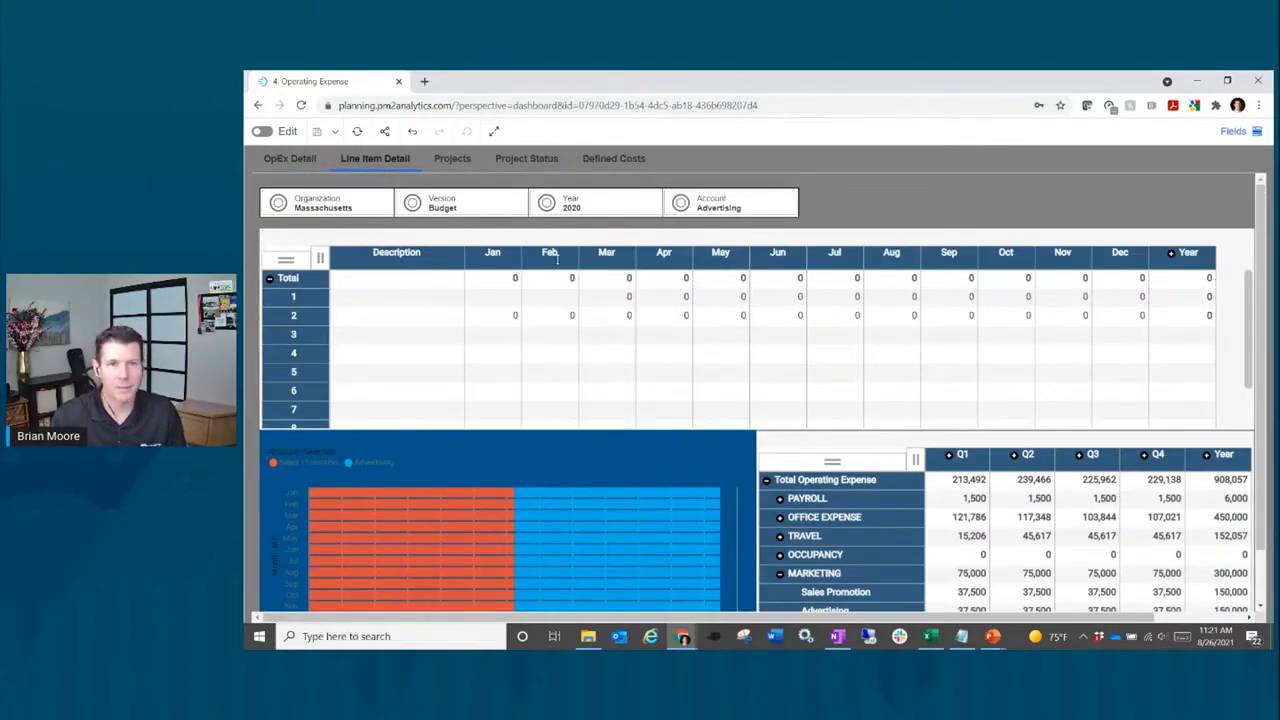
# Step: Switch the organization to Total Company, check OpEx Detail, then return to the Smartco home page
pyautogui.click(323, 208)
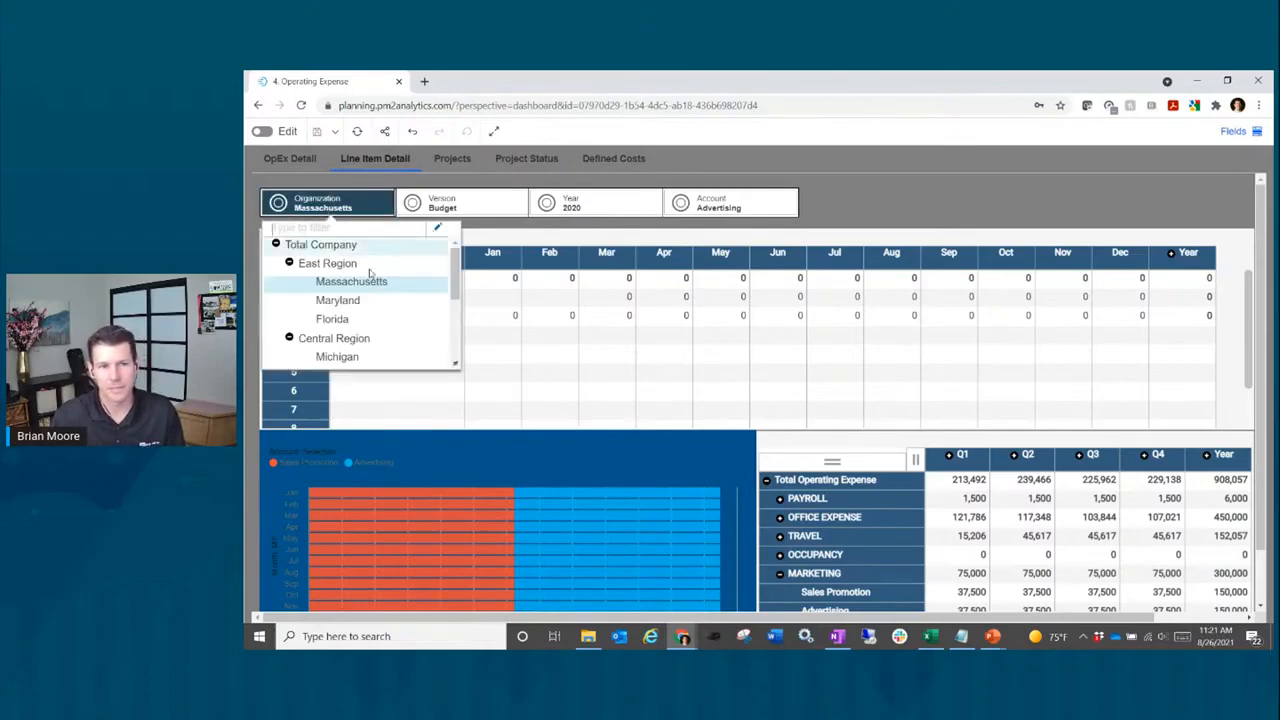
pyautogui.click(330, 204)
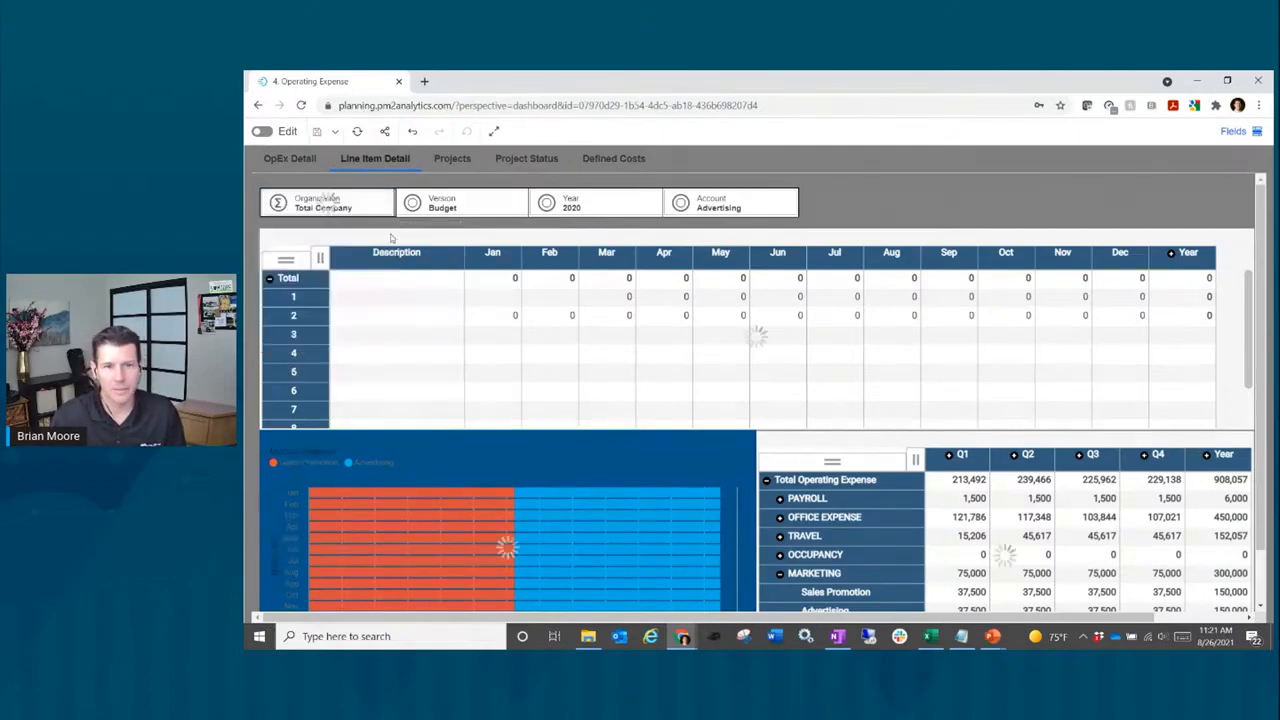
pyautogui.click(292, 162)
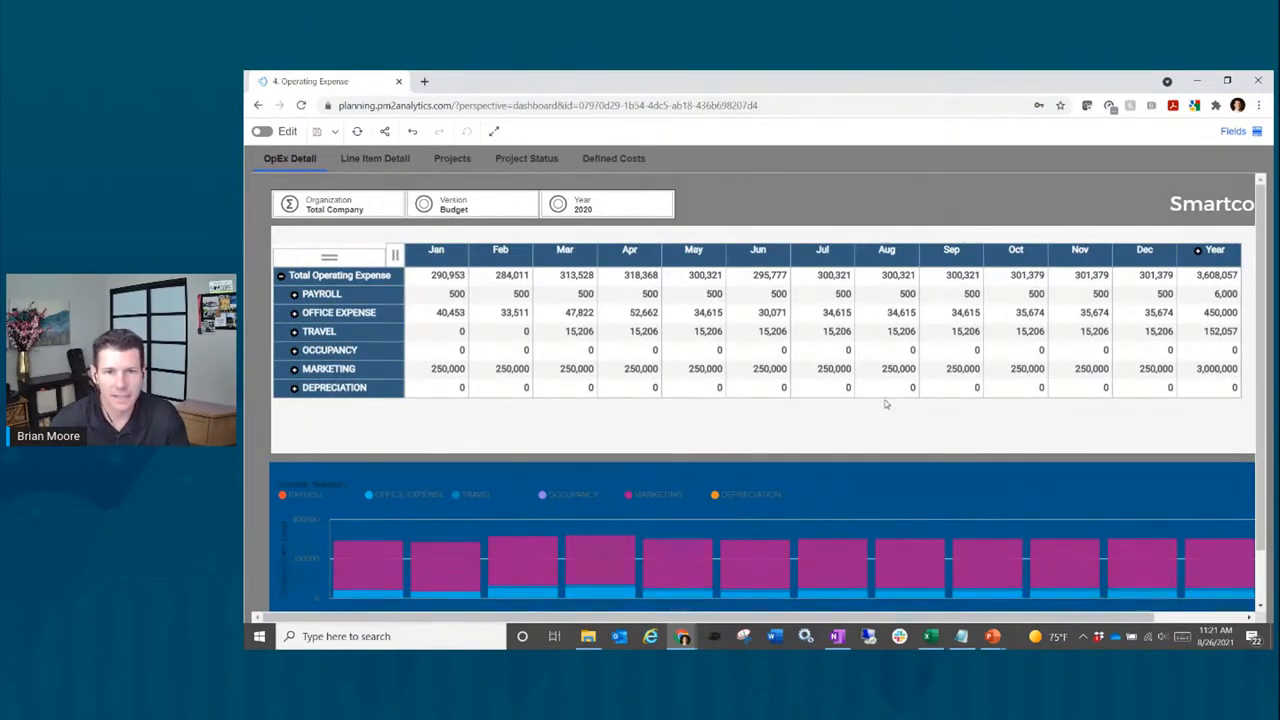
pyautogui.click(1219, 210)
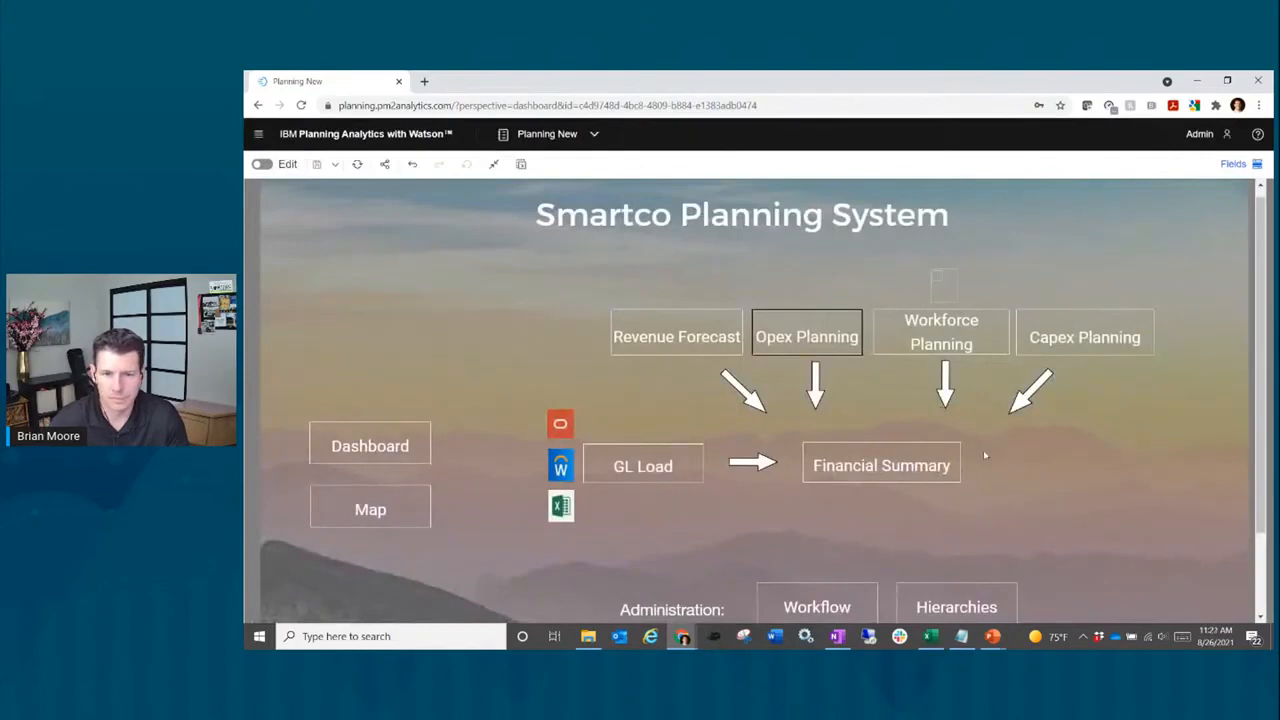
# Step: Open Revenue Forecast and drill into East Region retail unit volumes by product on the map
pyautogui.scroll(-1, 984, 455)
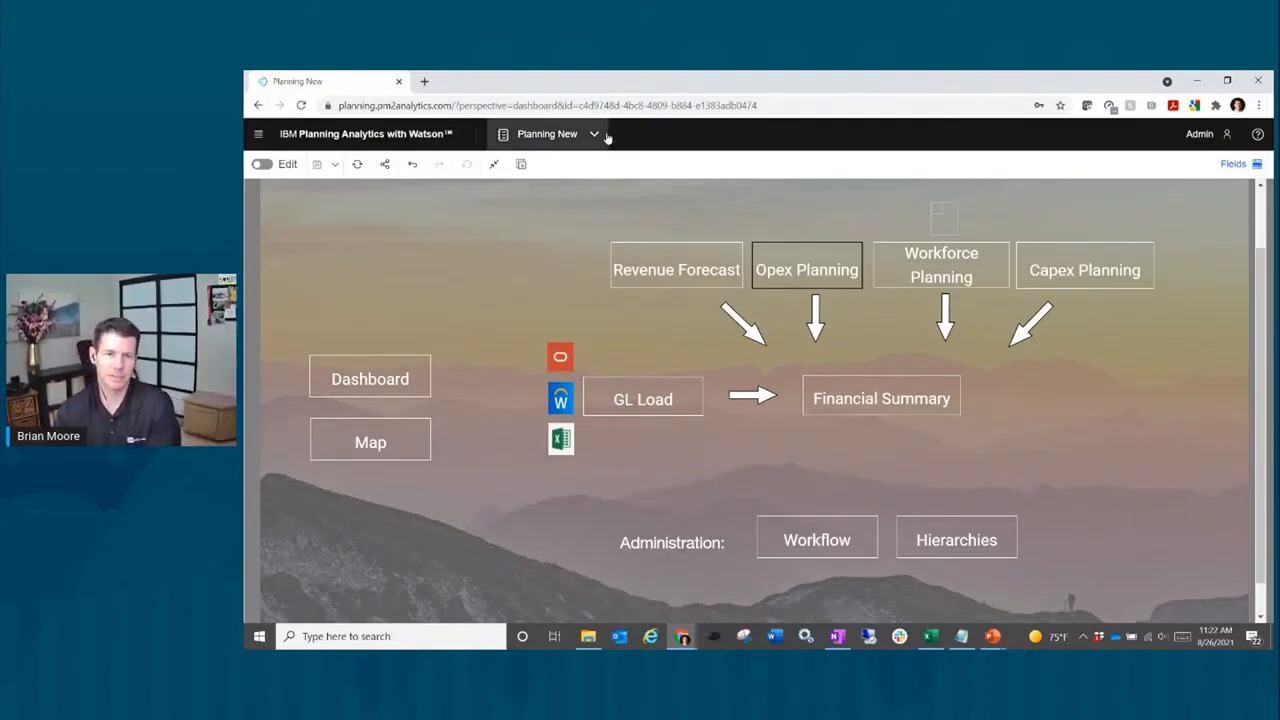
pyautogui.click(718, 268)
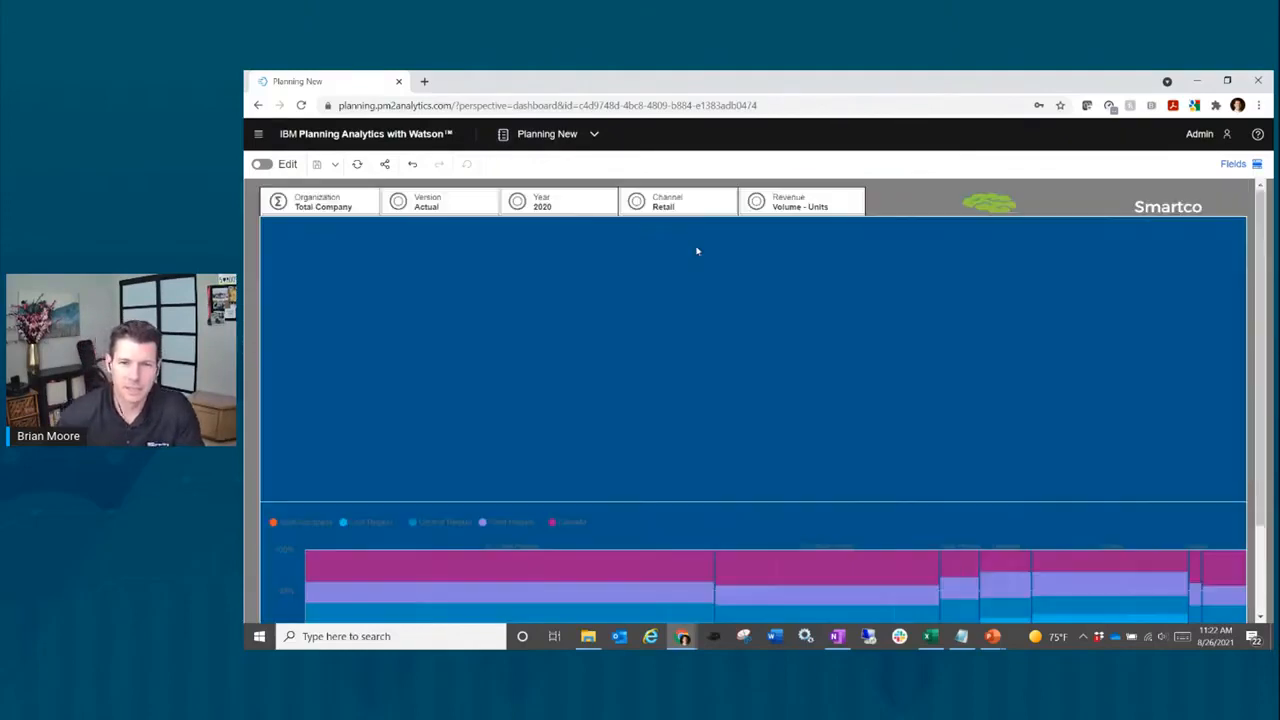
pyautogui.click(990, 204)
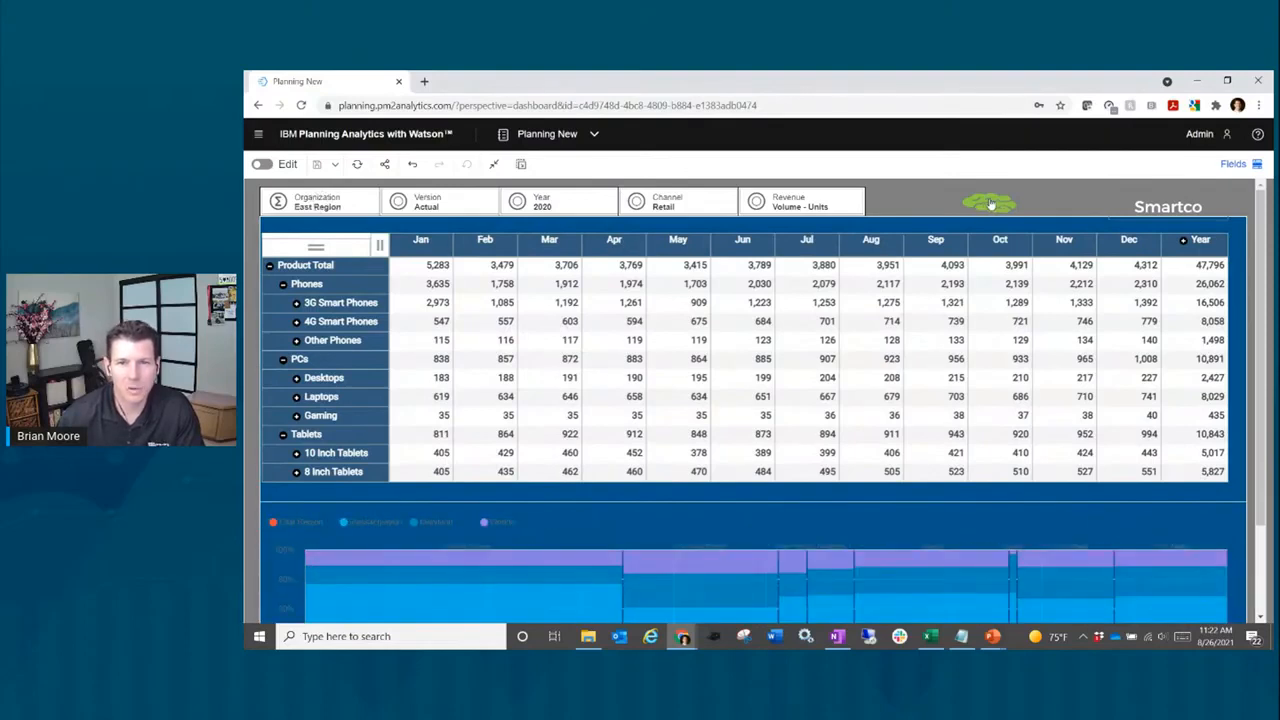
pyautogui.click(990, 204)
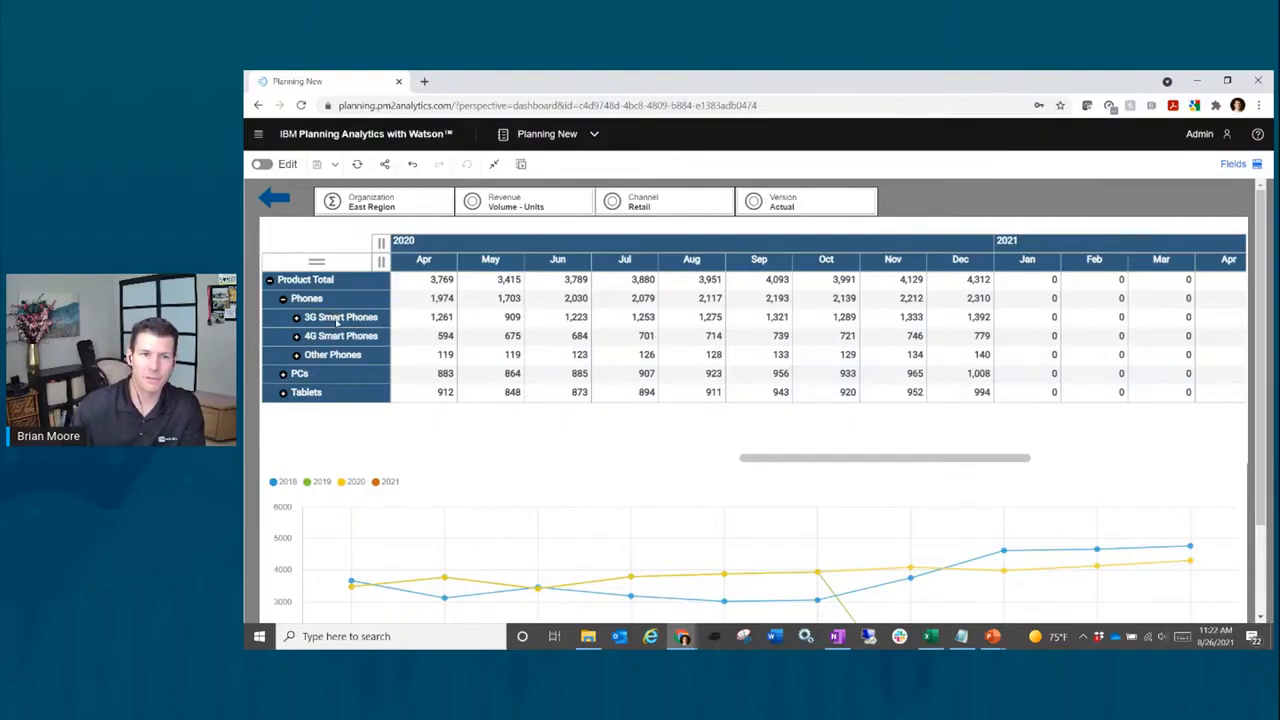
# Step: Preview a forecast for the 4G Smart Phones row
pyautogui.click(336, 318)
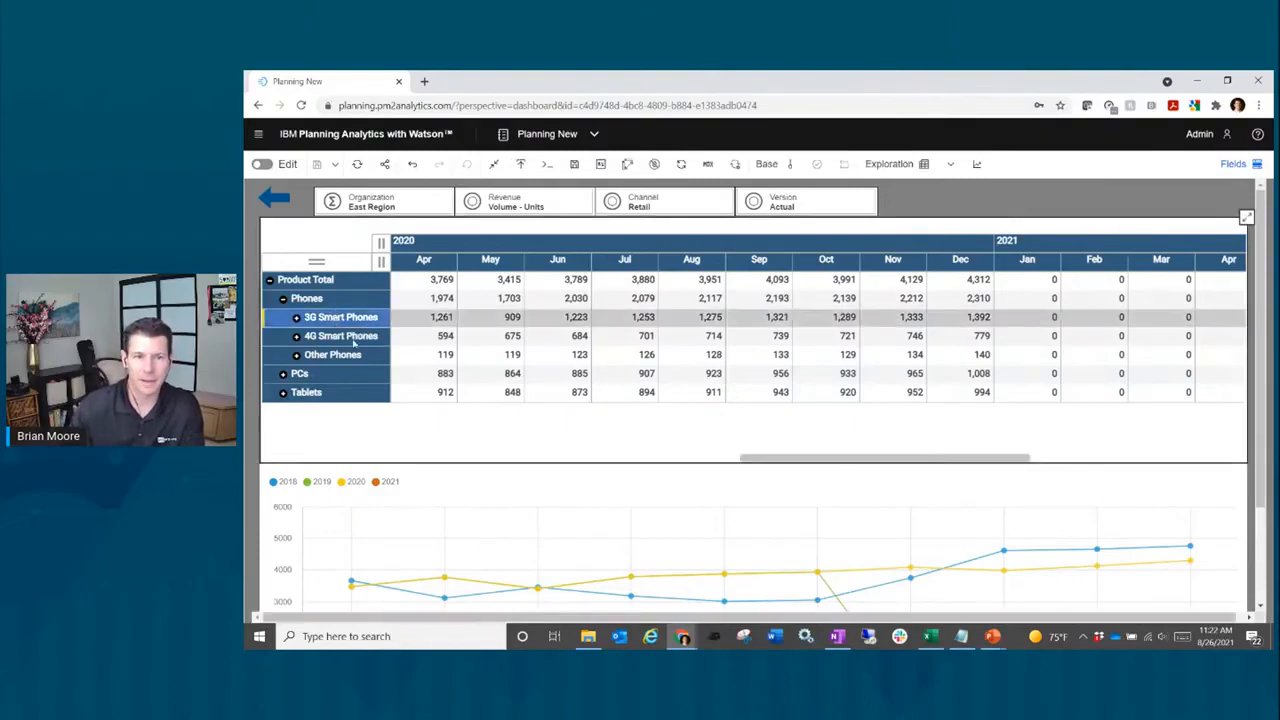
pyautogui.click(349, 339)
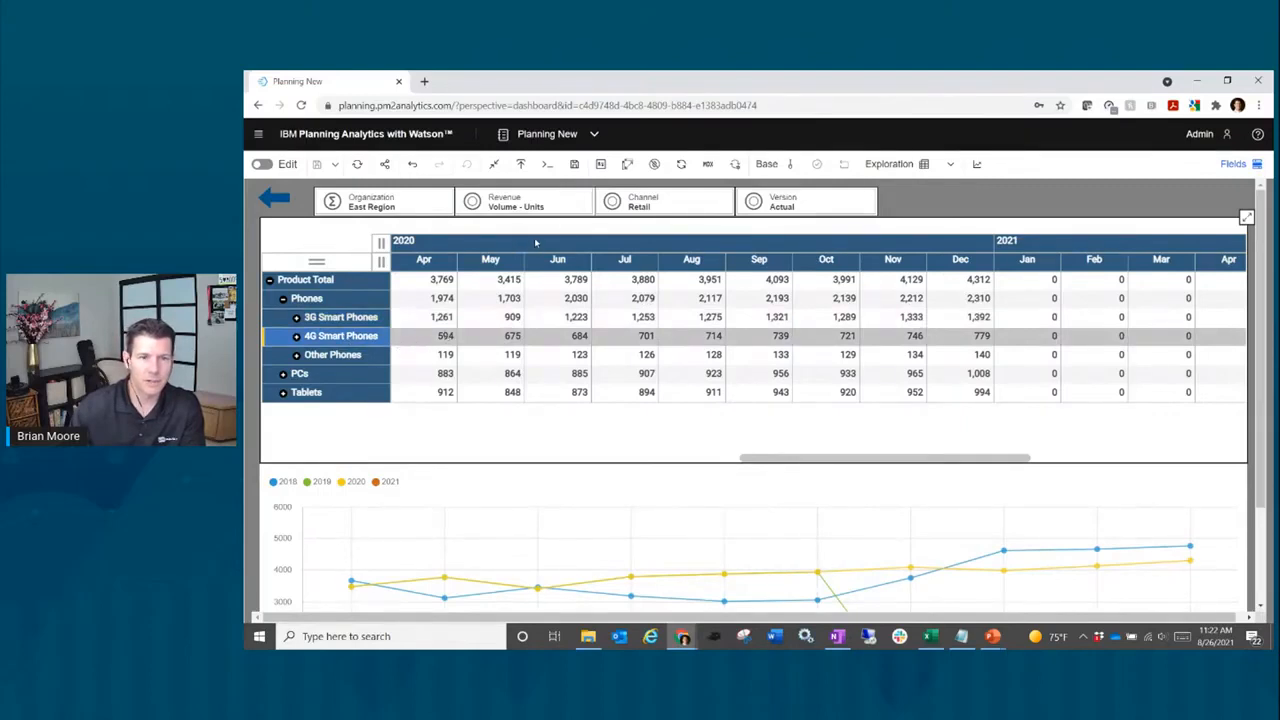
pyautogui.click(978, 166)
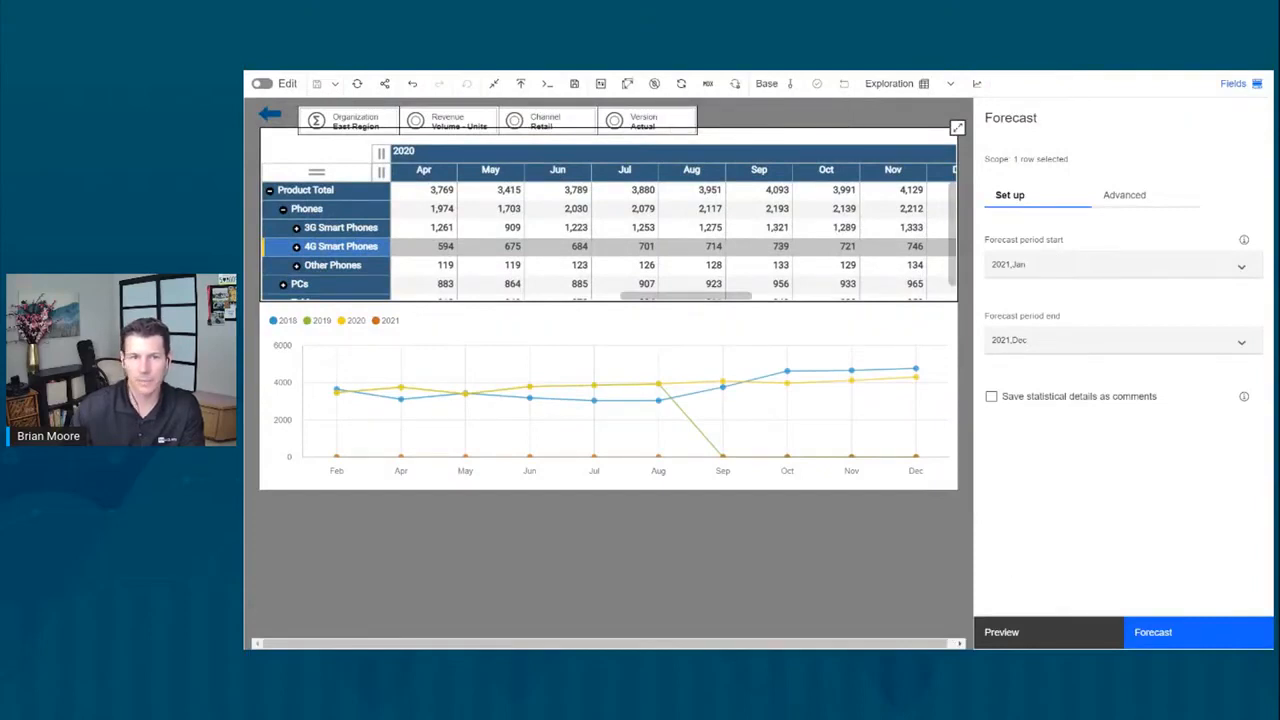
pyautogui.click(1037, 634)
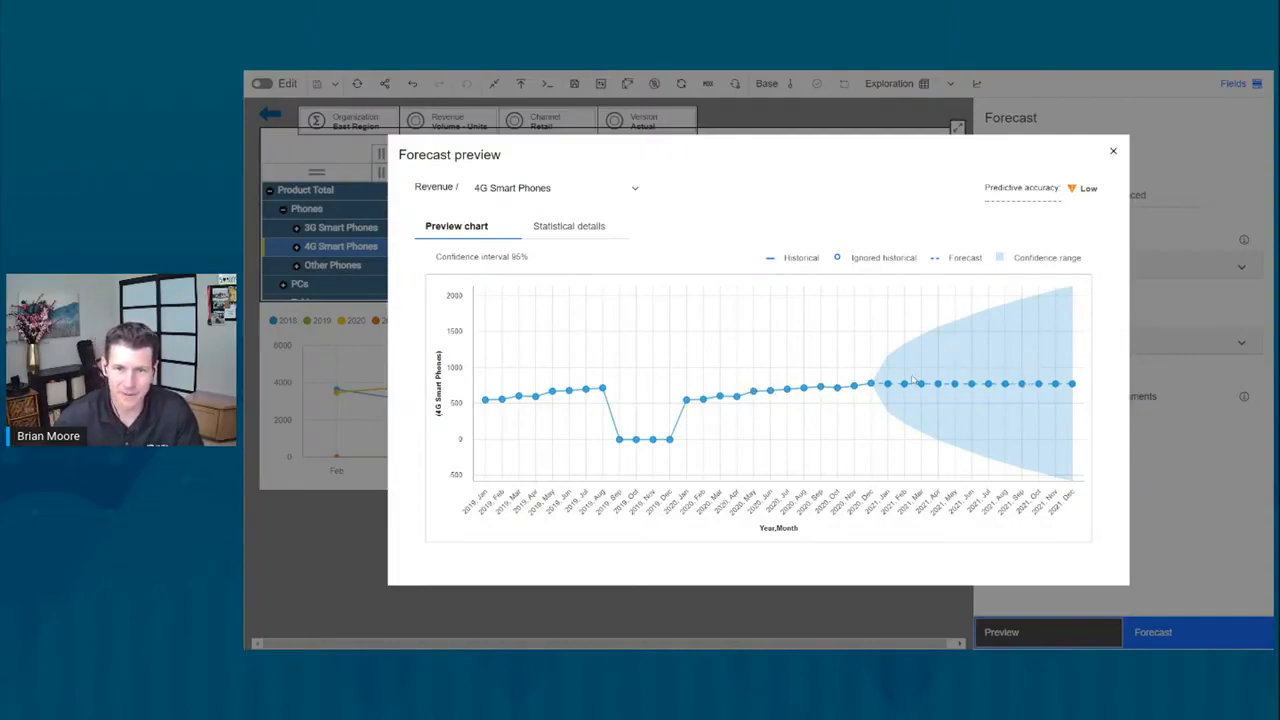
pyautogui.click(1112, 151)
# Step: Run the 2021 Jan–Dec forecast and check January 2021 shows 779, then close the panel
pyautogui.click(1166, 633)
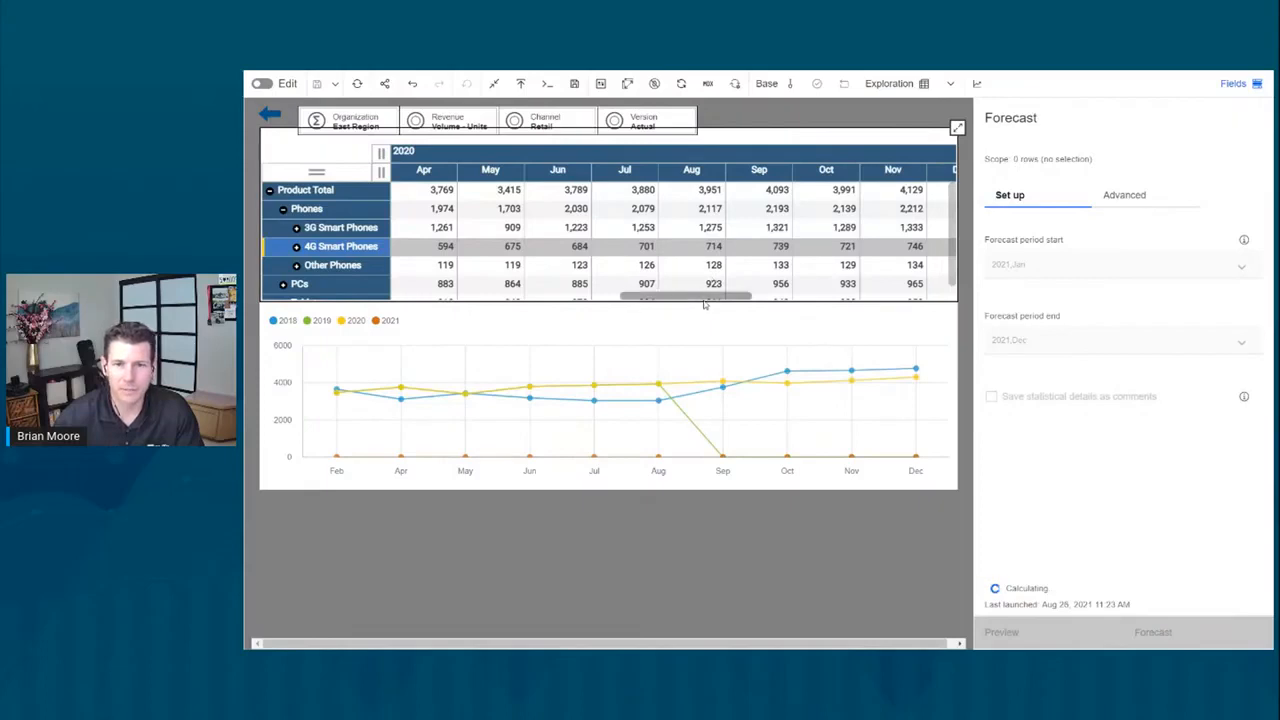
pyautogui.moveTo(704, 302); pyautogui.dragTo(842, 300)
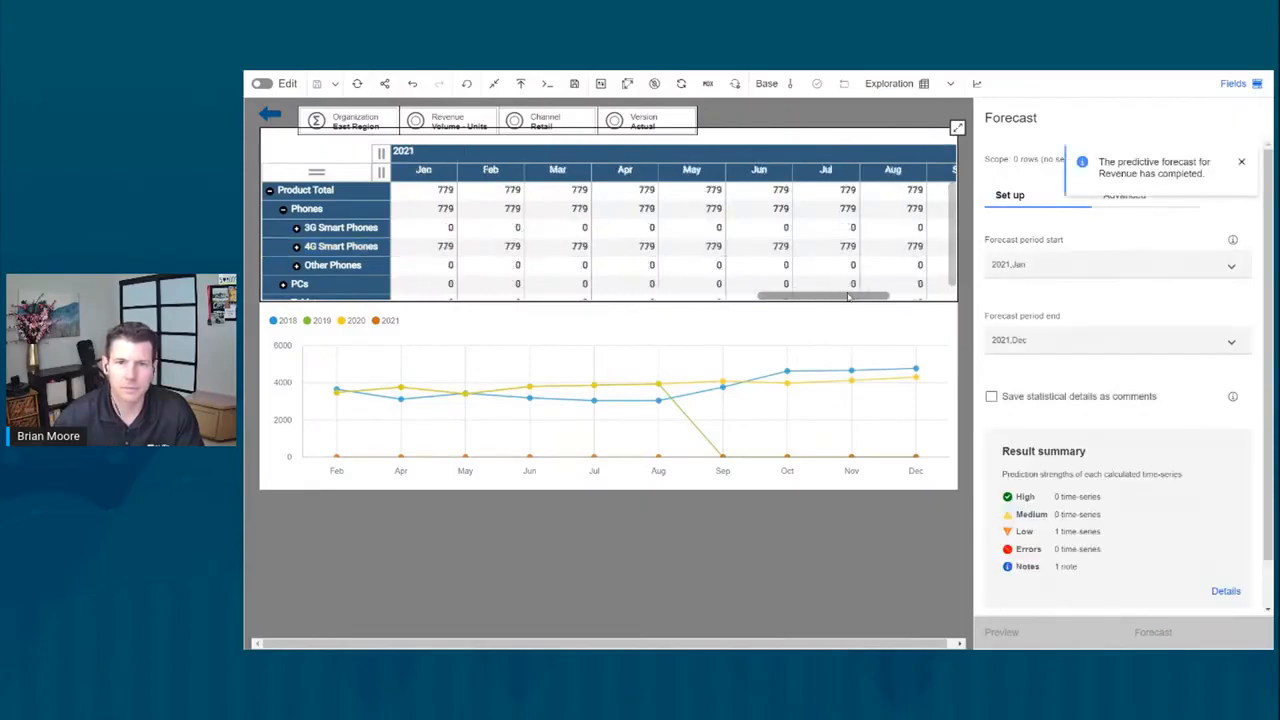
pyautogui.click(445, 254)
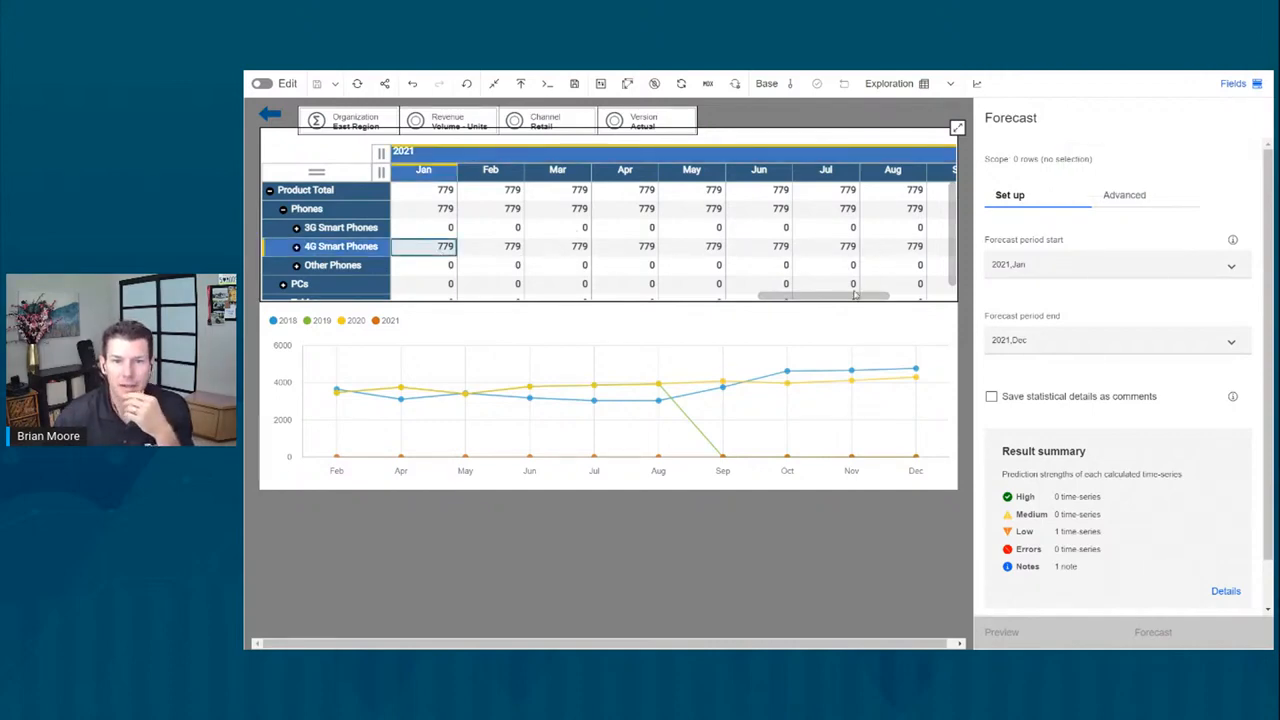
pyautogui.moveTo(857, 297); pyautogui.dragTo(708, 300)
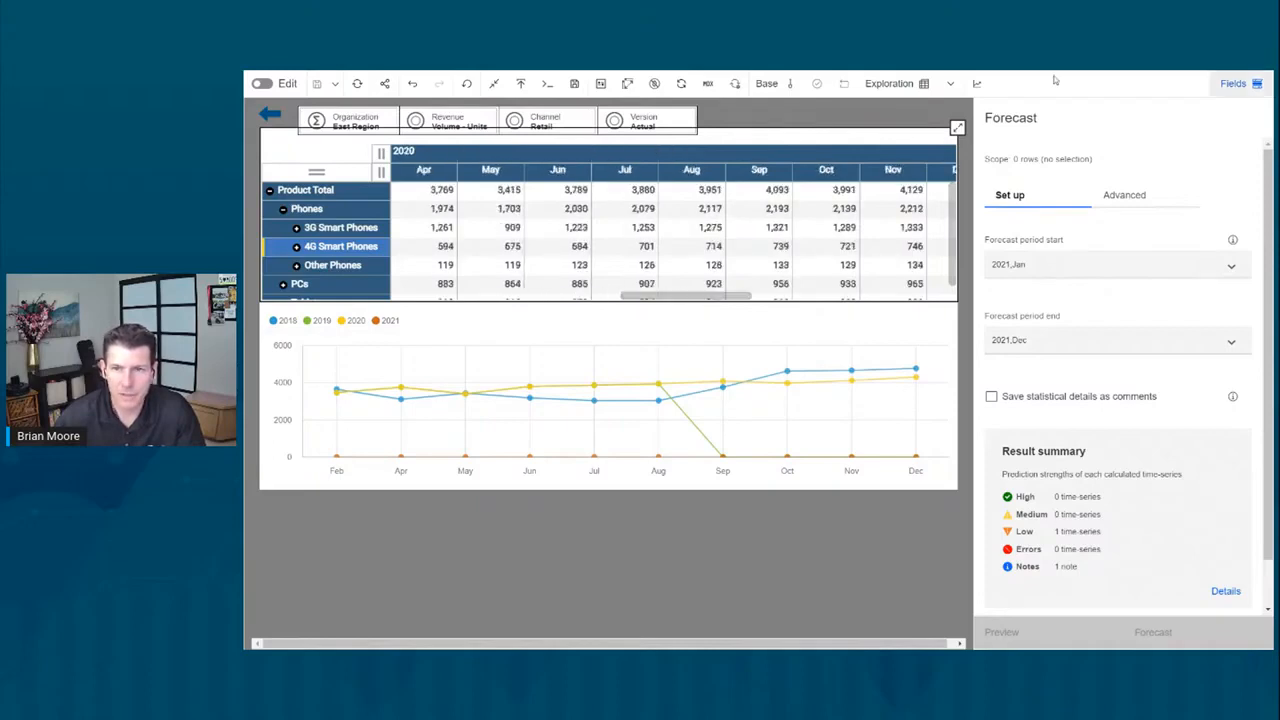
pyautogui.click(977, 83)
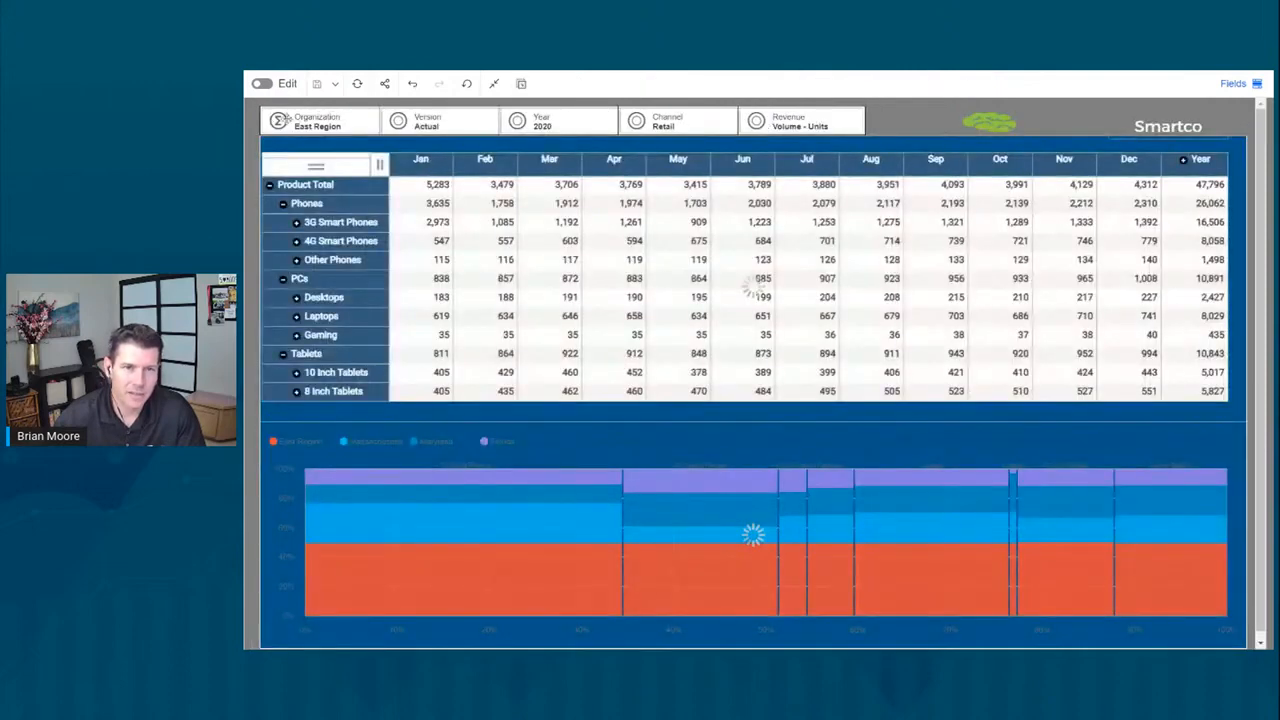
# Step: Leave full-screen mode and go to the Planning Analytics home page
pyautogui.click(493, 84)
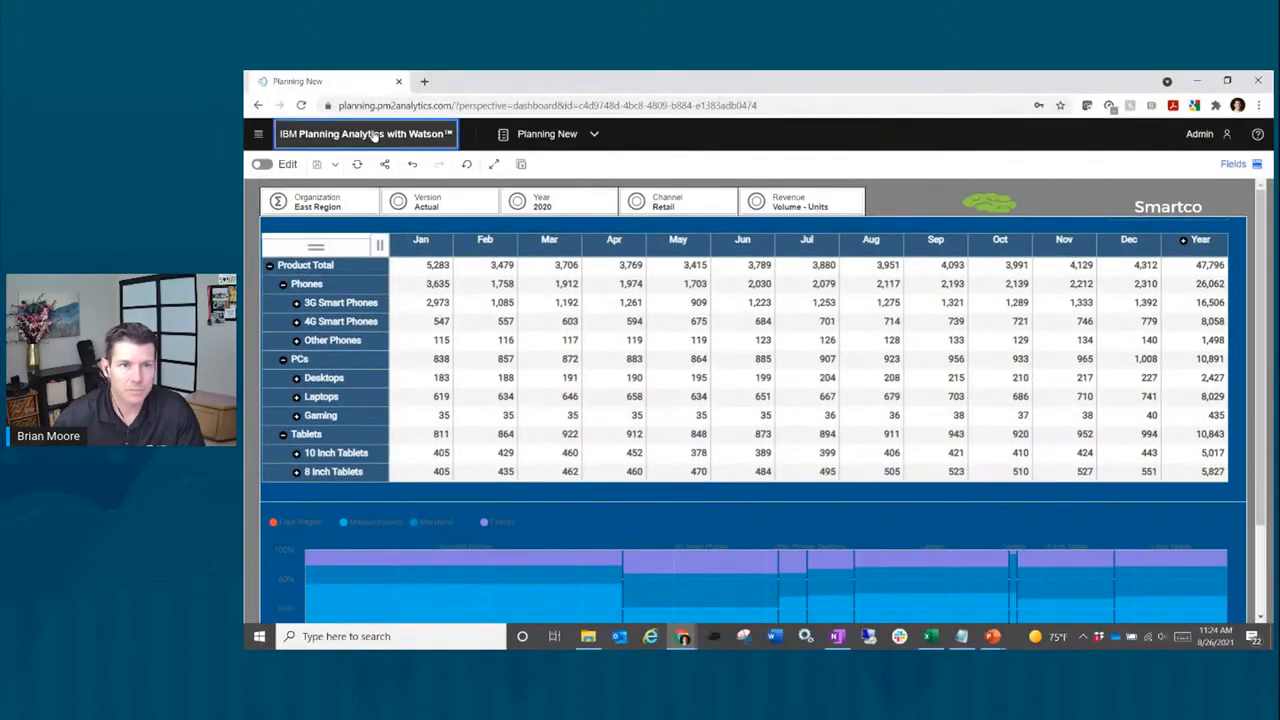
pyautogui.click(374, 136)
pyautogui.scroll(-2, 600, 320)
pyautogui.scroll(-3, 581, 305)
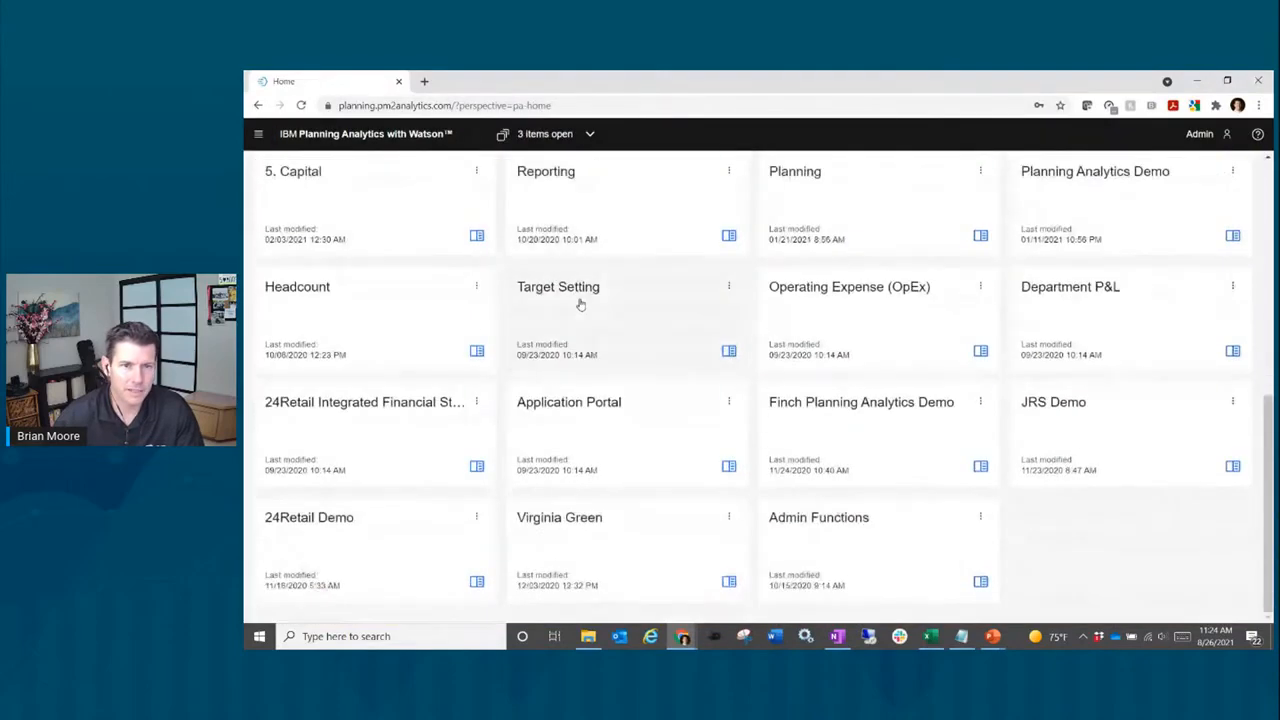
pyautogui.scroll(5, 417, 277)
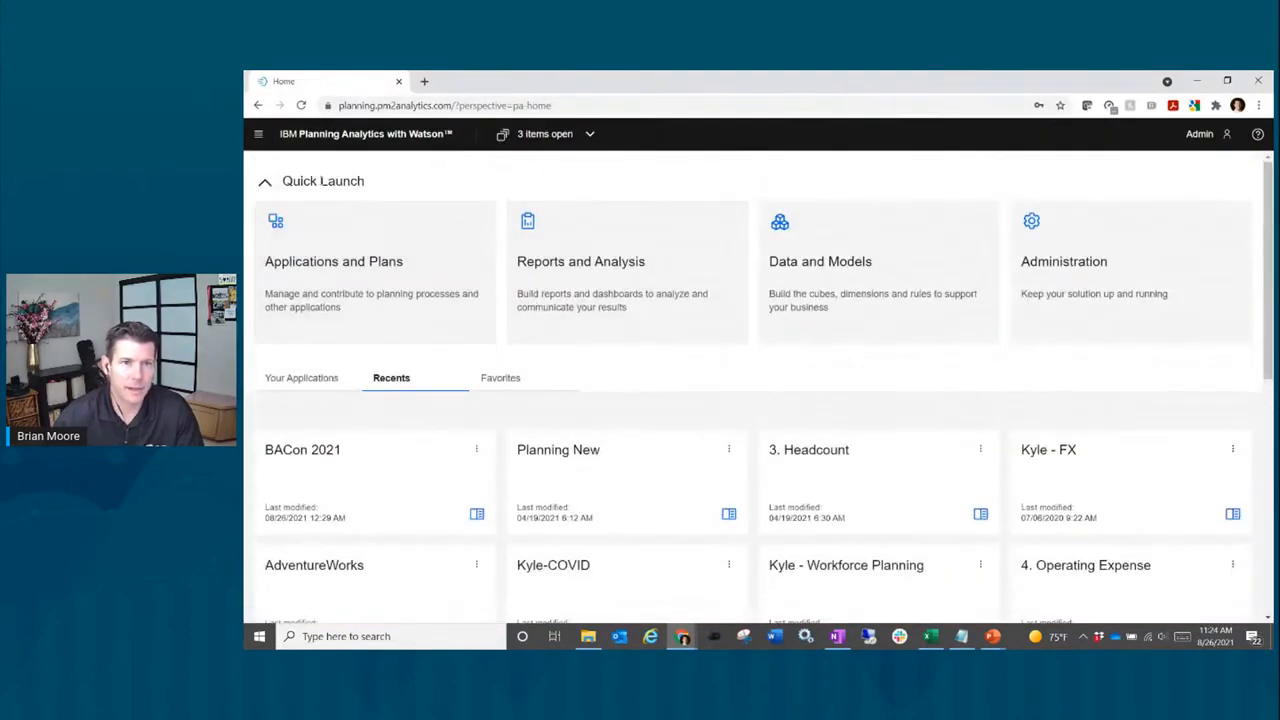
# Step: Collapse Quick Launch, open 2021 Budget Plan from Your Applications, then return to the Applications and plans list
pyautogui.click(264, 184)
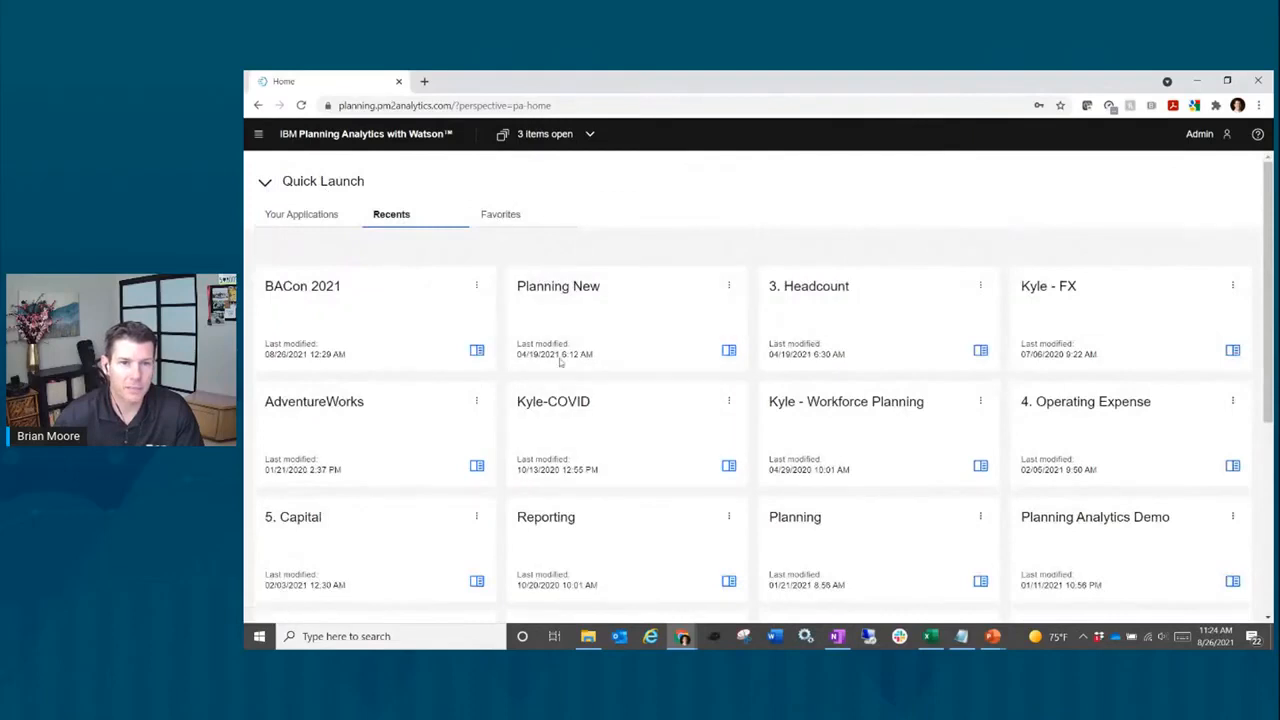
pyautogui.click(307, 218)
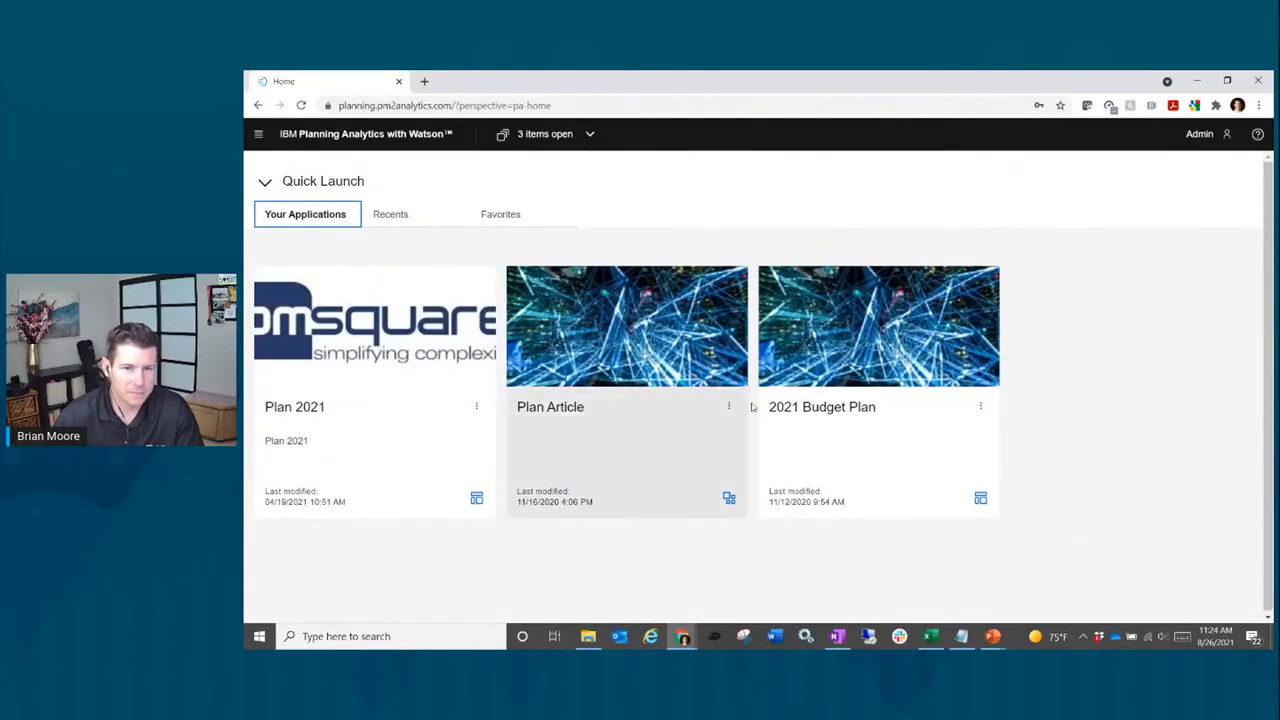
pyautogui.click(824, 410)
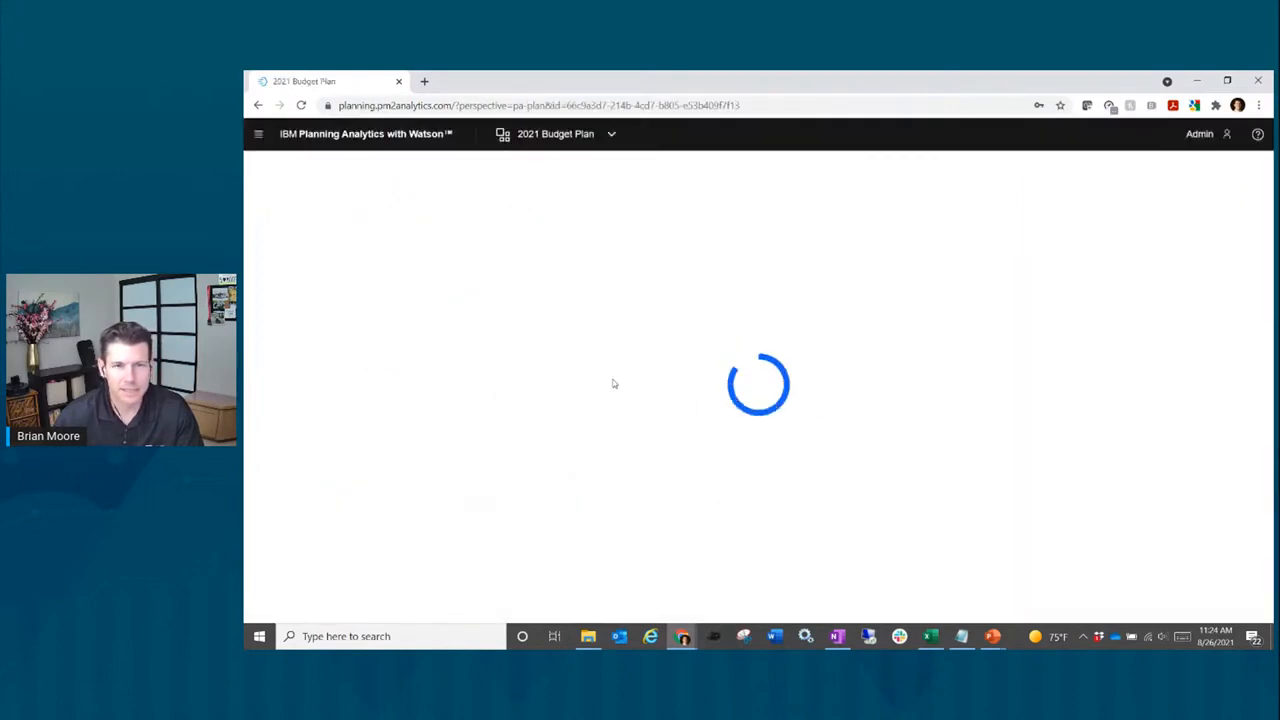
pyautogui.scroll(-1, 473, 400)
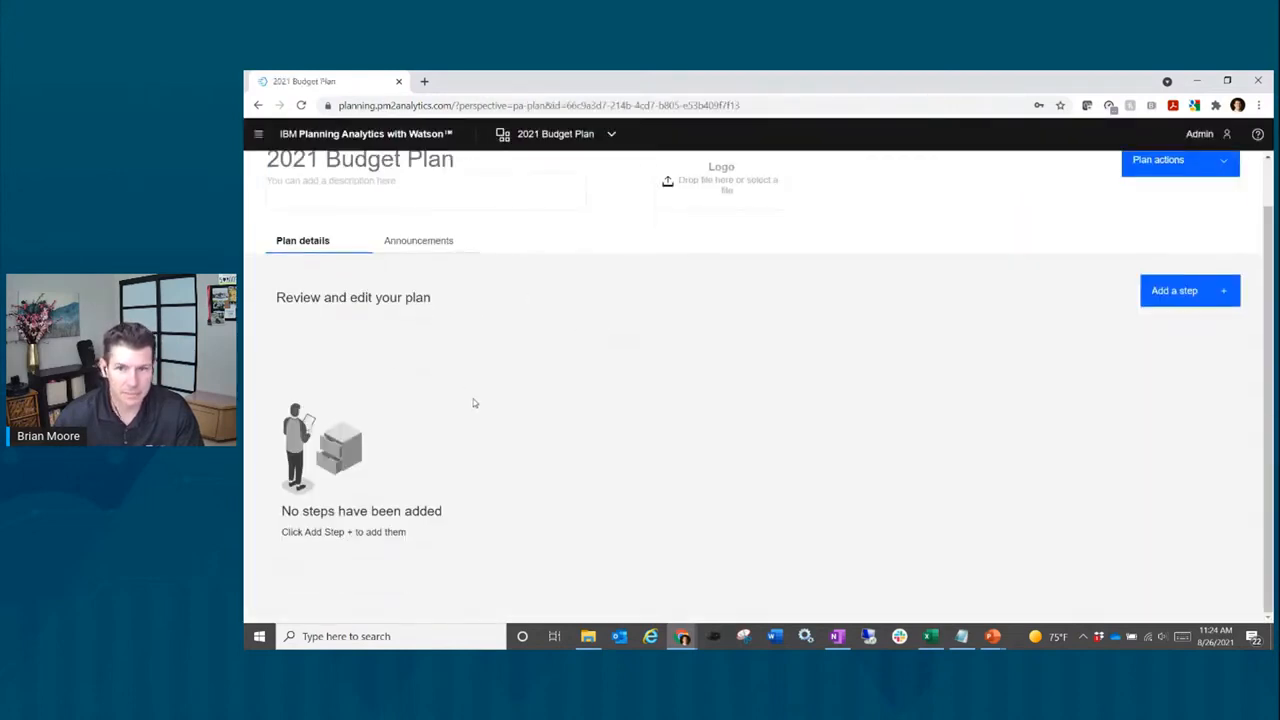
pyautogui.scroll(1, 473, 400)
pyautogui.click(311, 168)
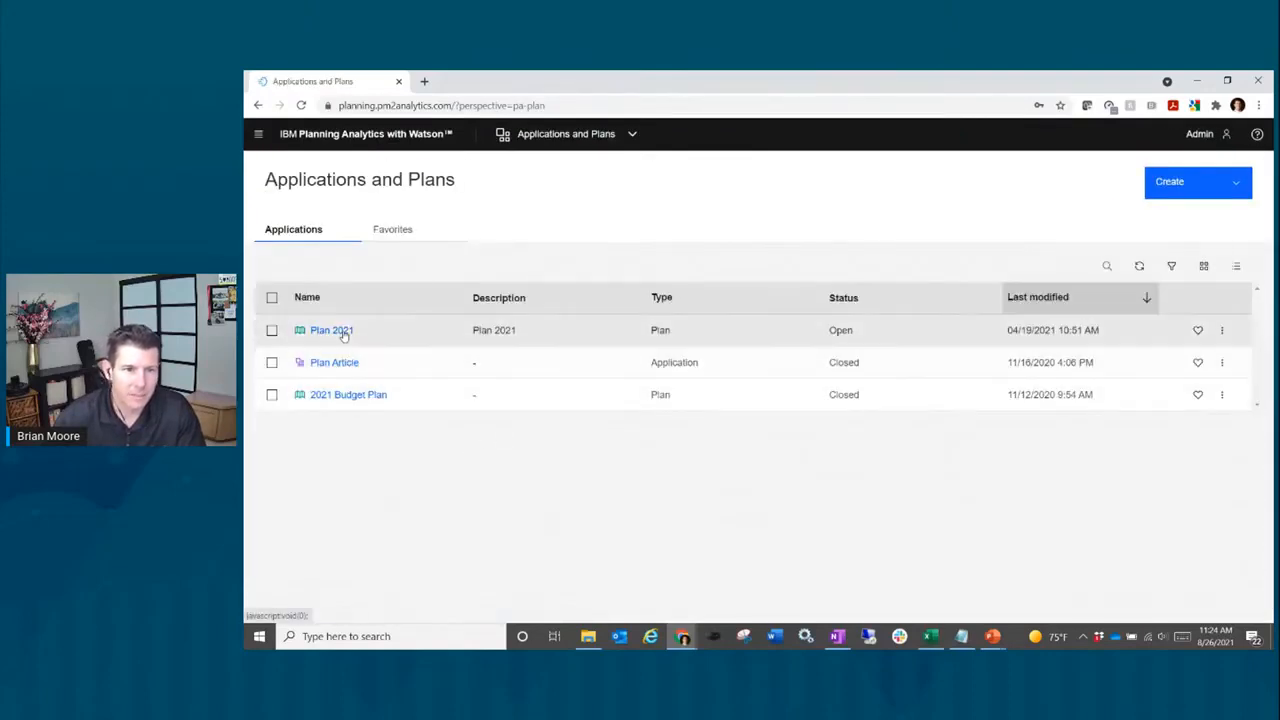
# Step: Open Plan 2021, review its steps and announcements, then go back Home
pyautogui.click(336, 330)
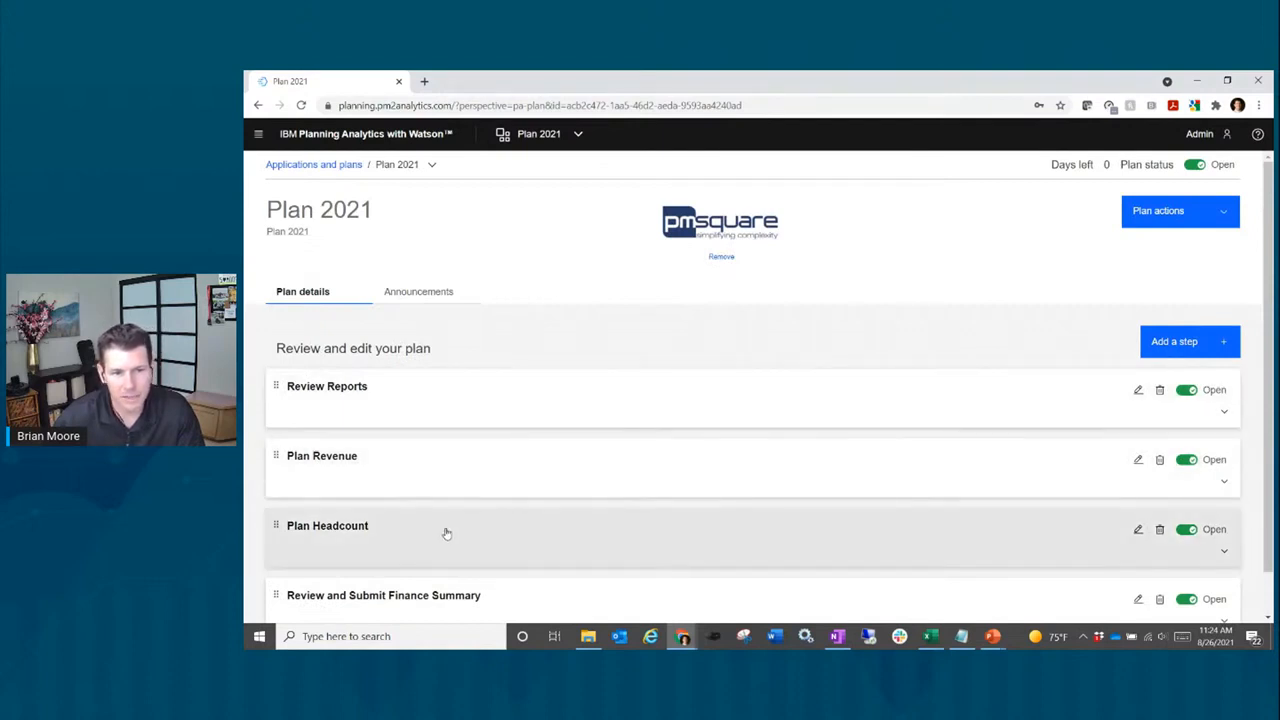
pyautogui.scroll(-1, 446, 531)
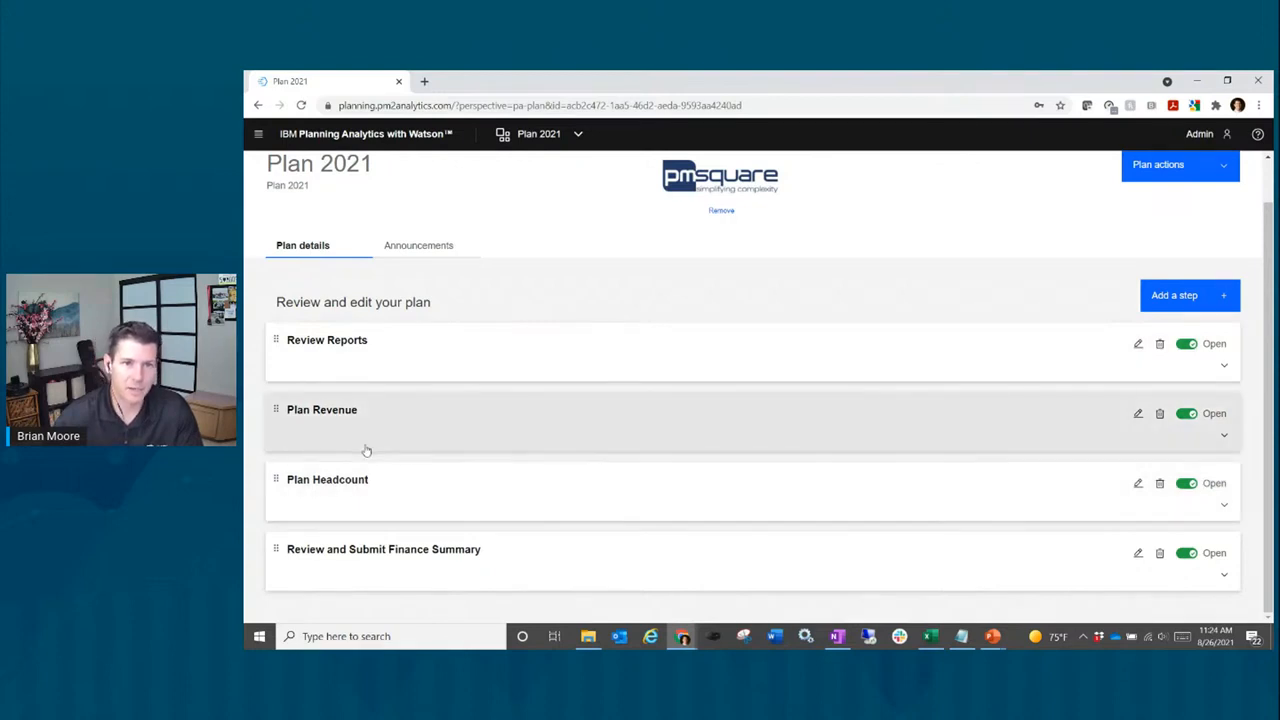
pyautogui.click(419, 245)
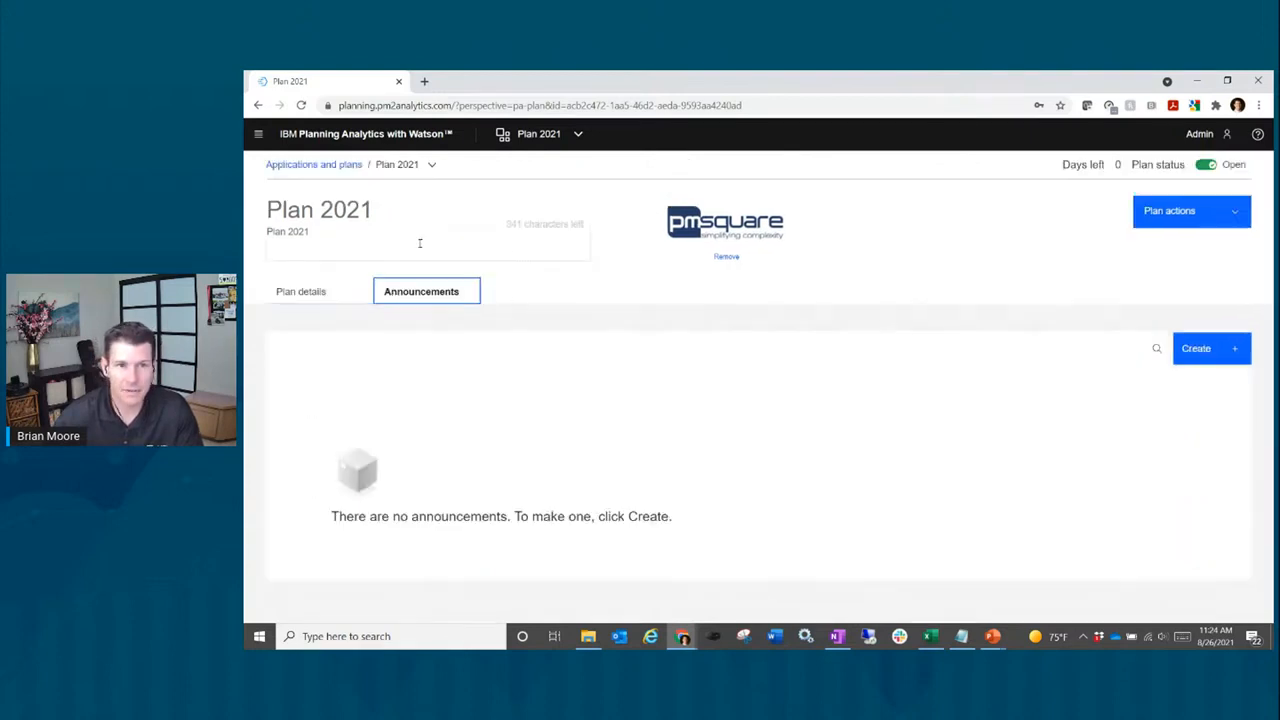
pyautogui.click(302, 293)
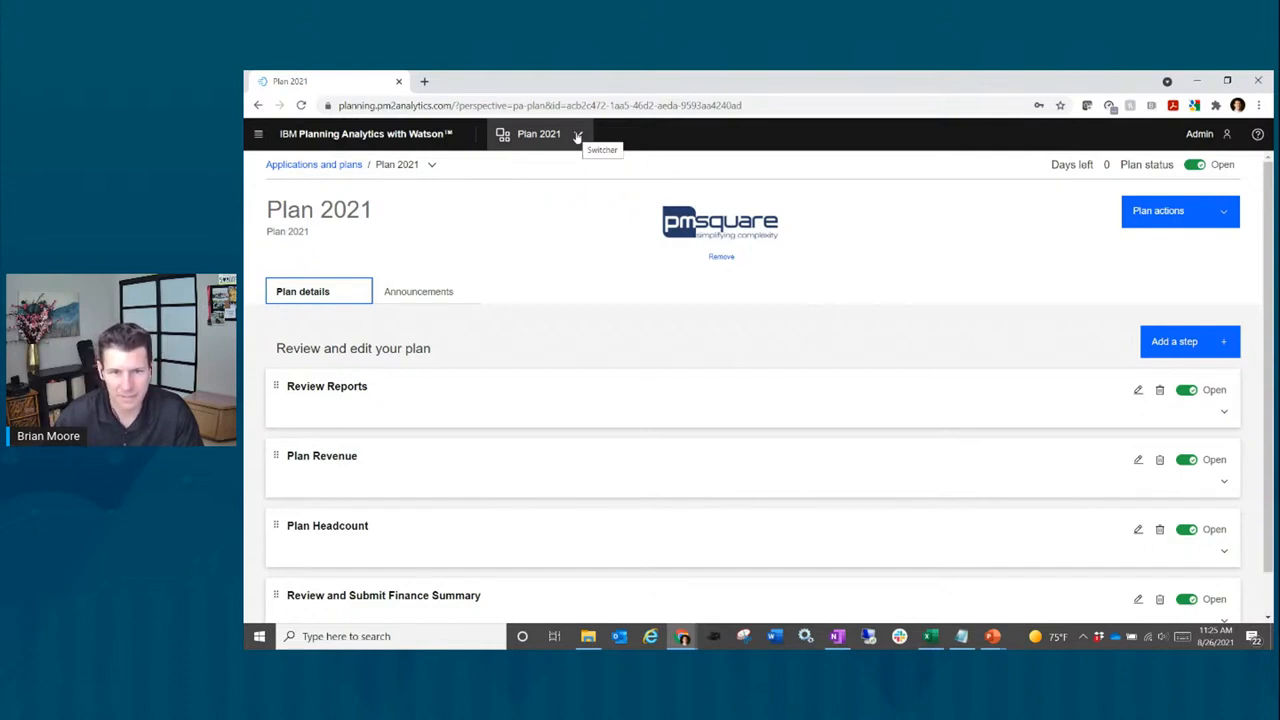
pyautogui.click(378, 136)
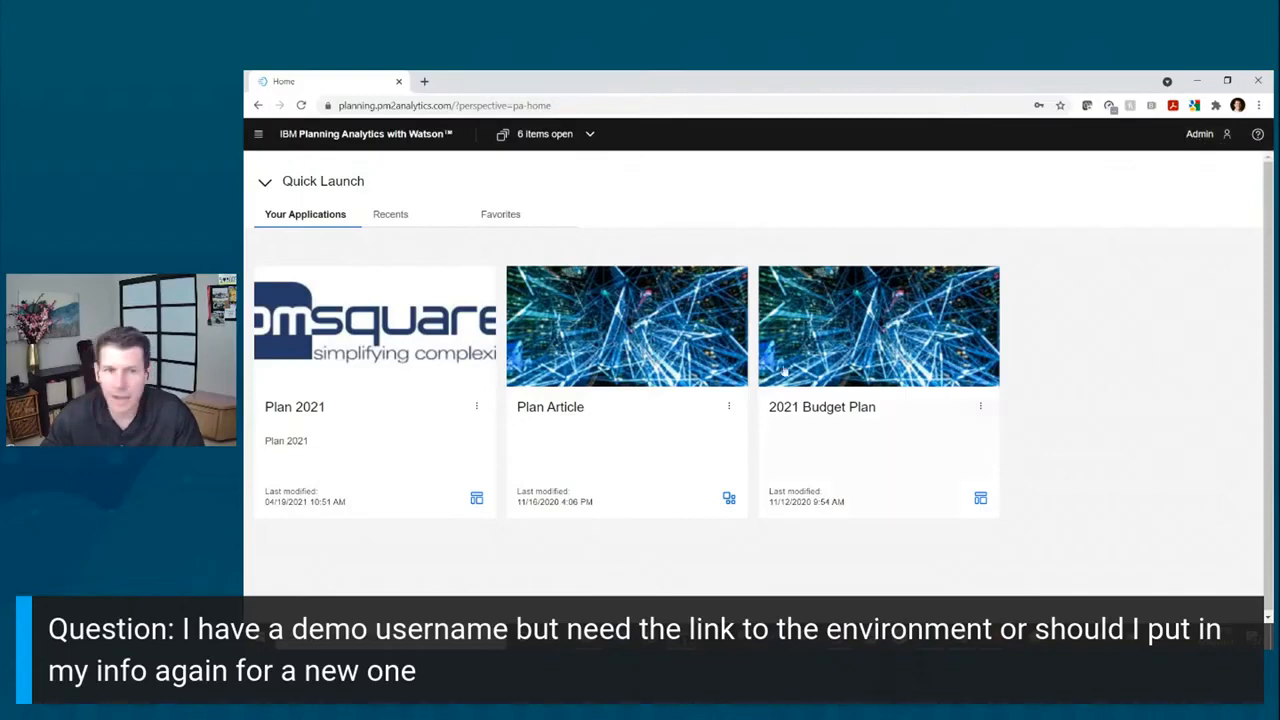
pyautogui.click(389, 105)
pyautogui.click(451, 108)
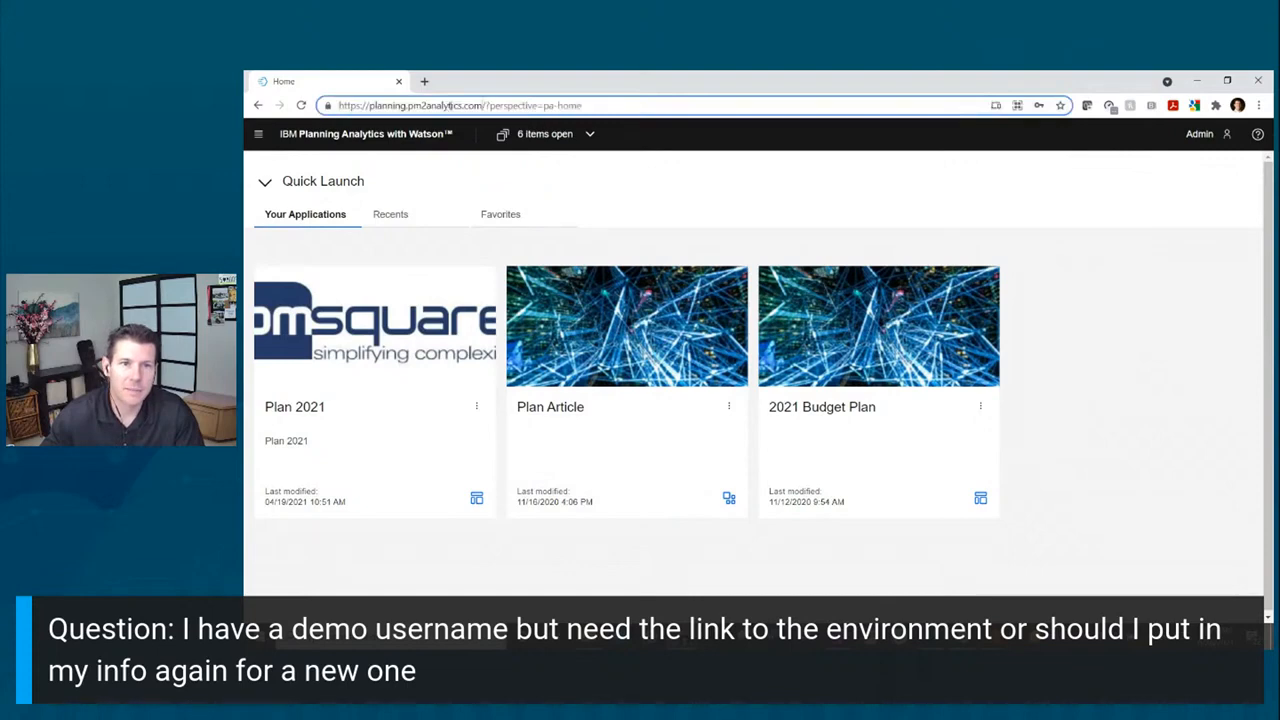
pyautogui.moveTo(483, 105); pyautogui.dragTo(316, 103)
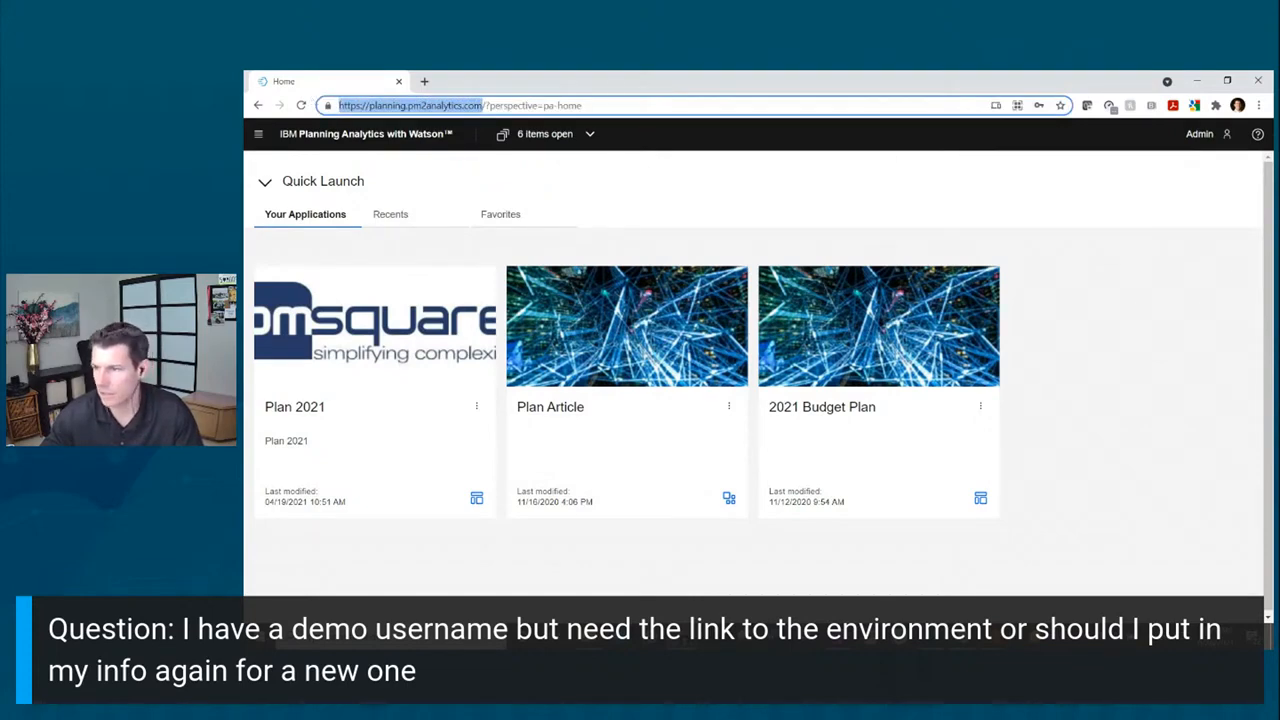
pyautogui.hotkey('alt', 'Tab')
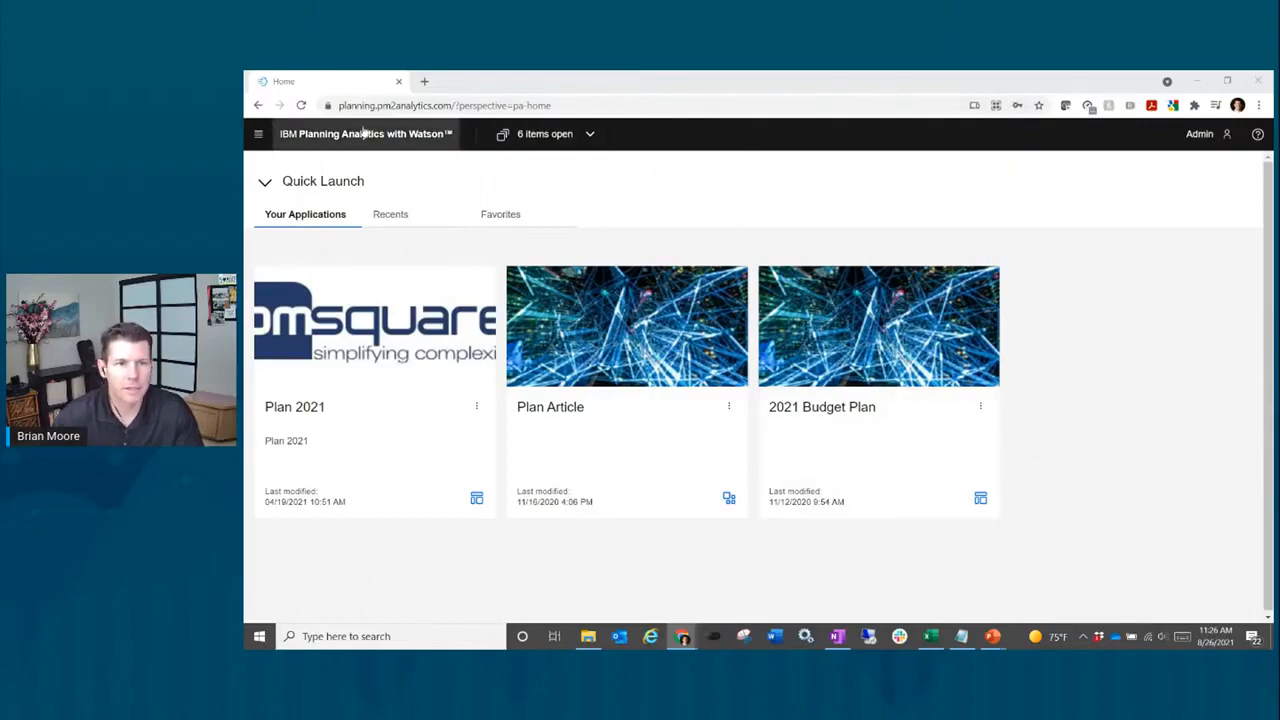
# Step: Create a new book from the second Tabbed template via New > Book from template
pyautogui.click(258, 137)
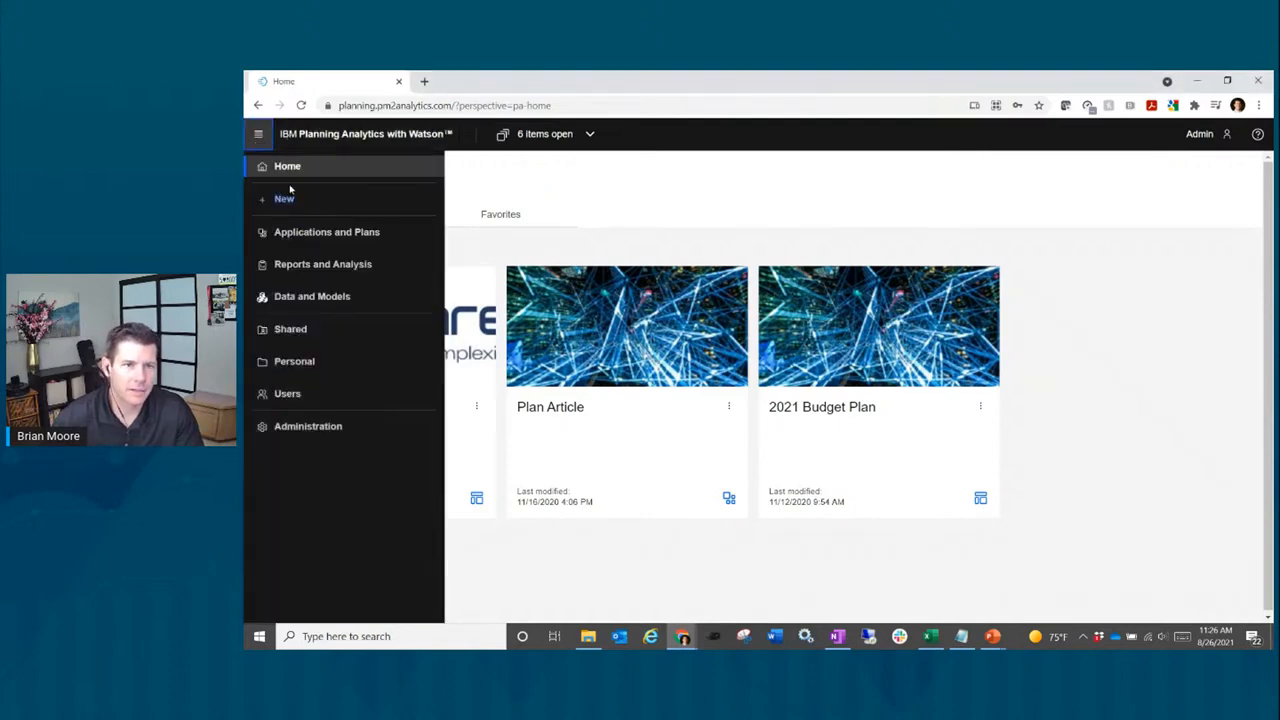
pyautogui.click(287, 200)
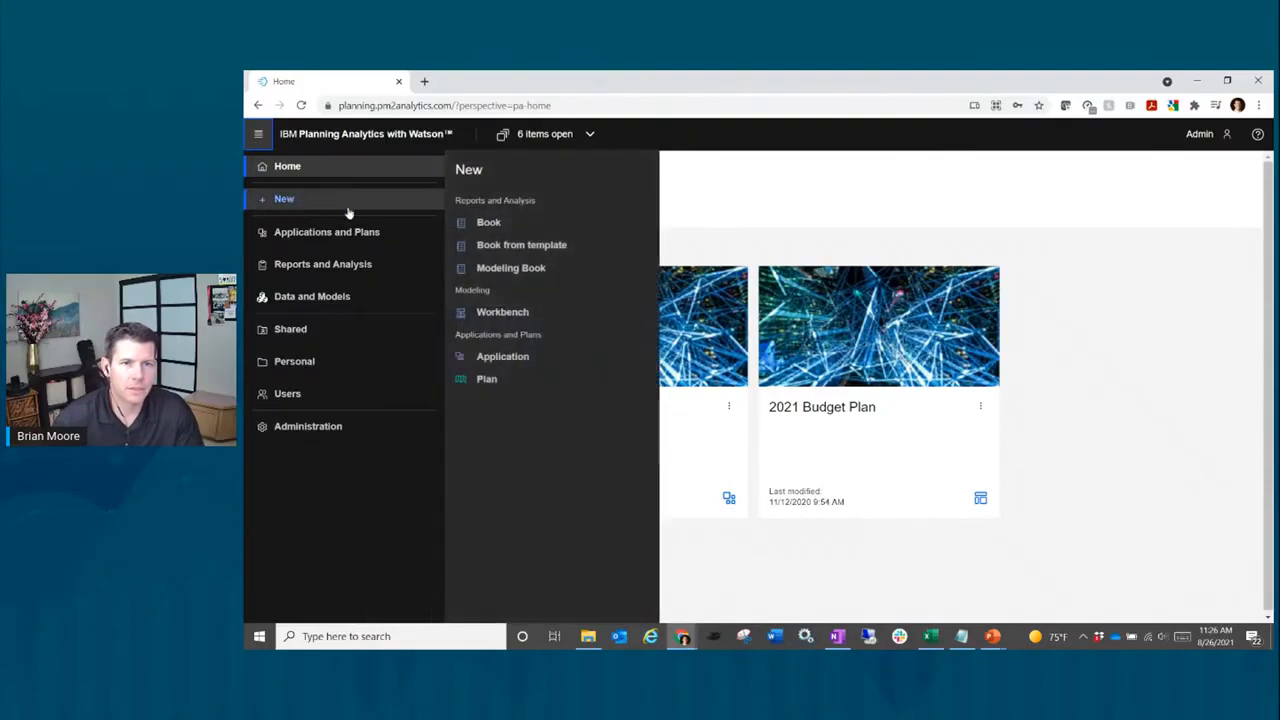
pyautogui.click(551, 252)
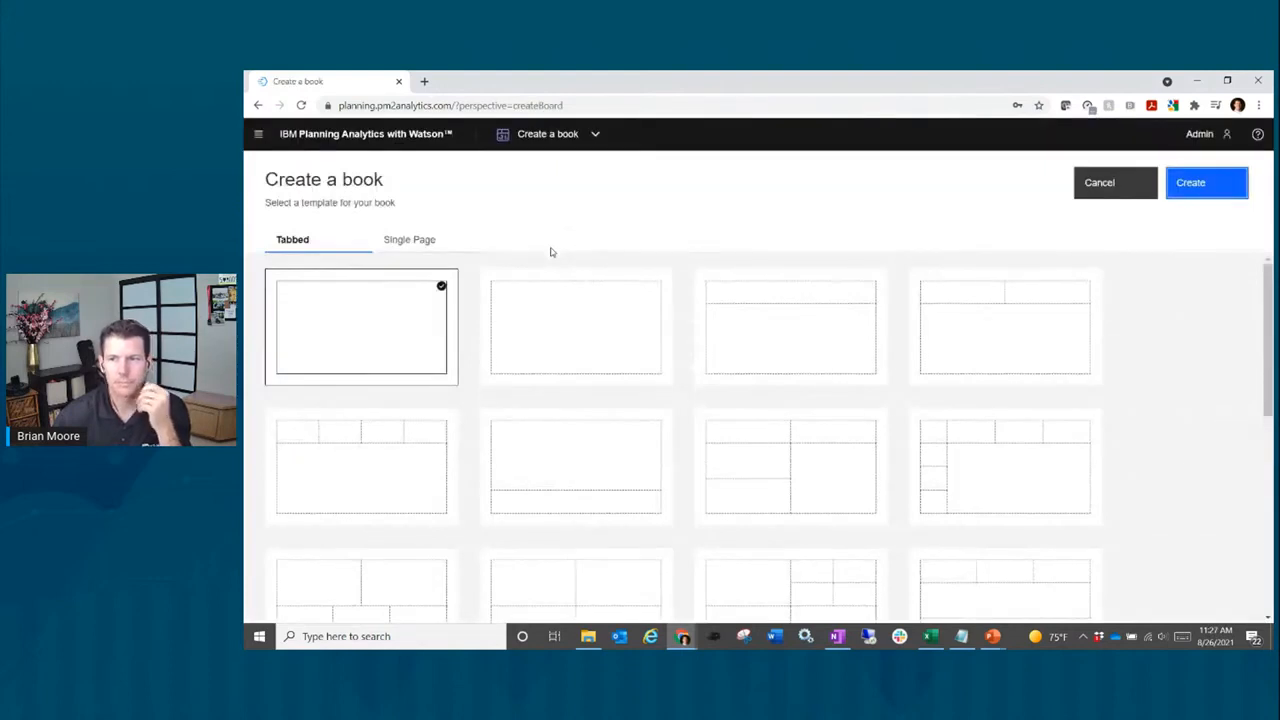
pyautogui.doubleClick(599, 333)
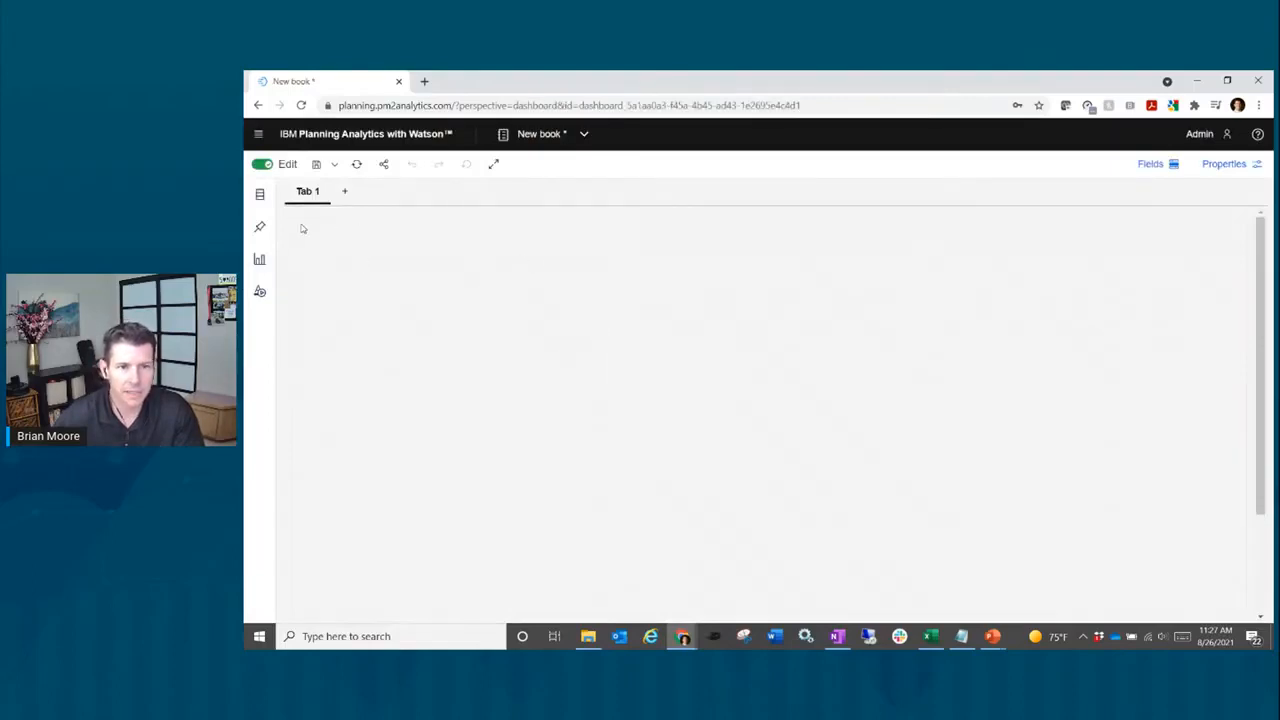
# Step: Add an Image widget to Tab 1 using the bacon image URL pasted from Links.txt
pyautogui.click(259, 293)
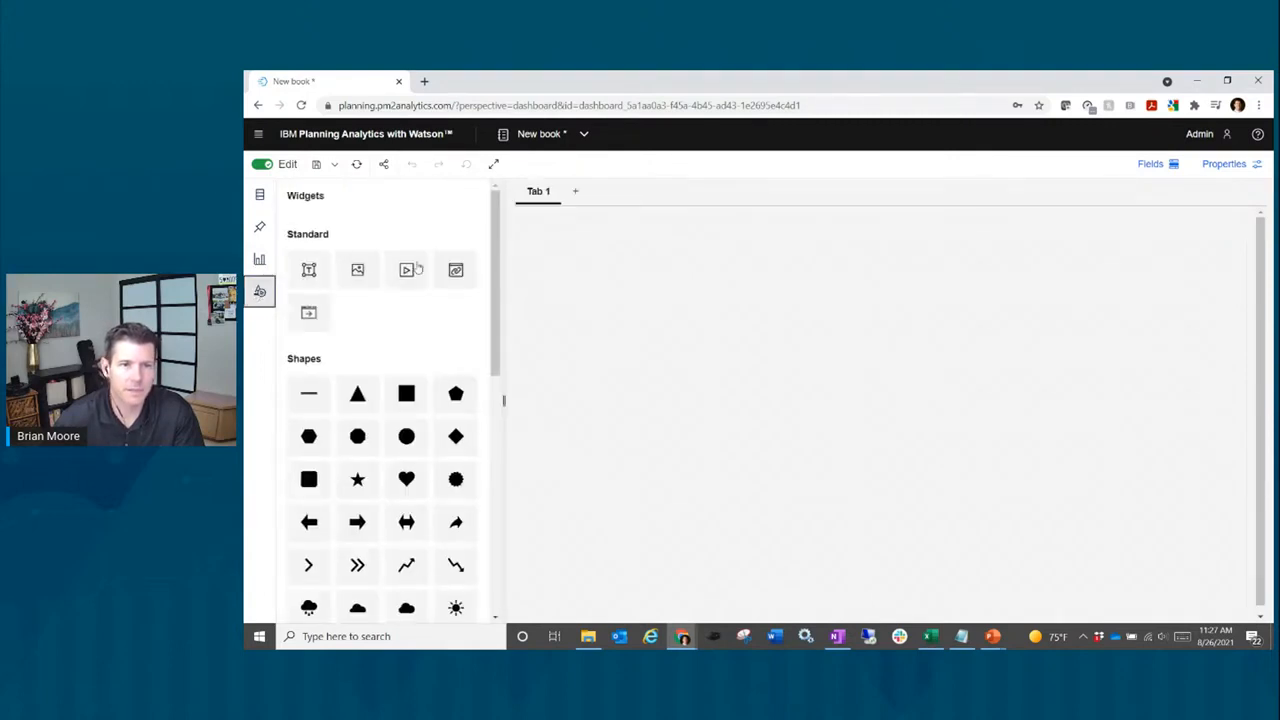
pyautogui.click(358, 272)
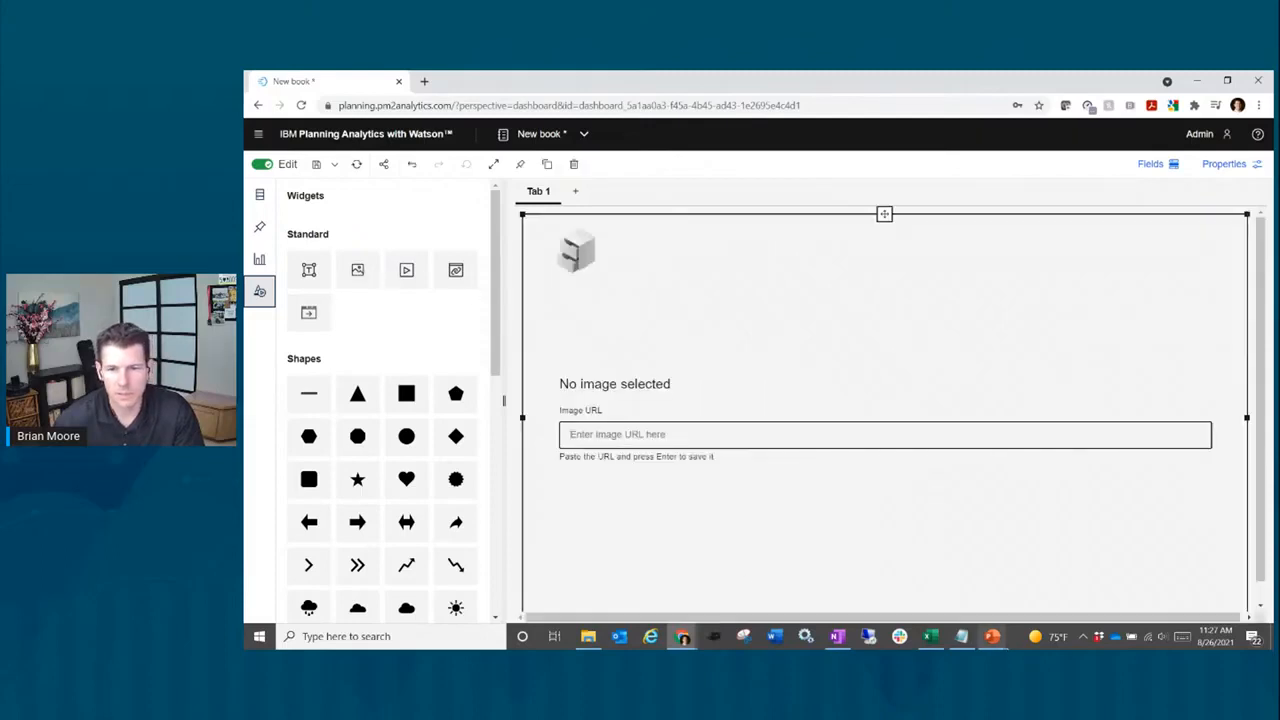
pyautogui.click(961, 636)
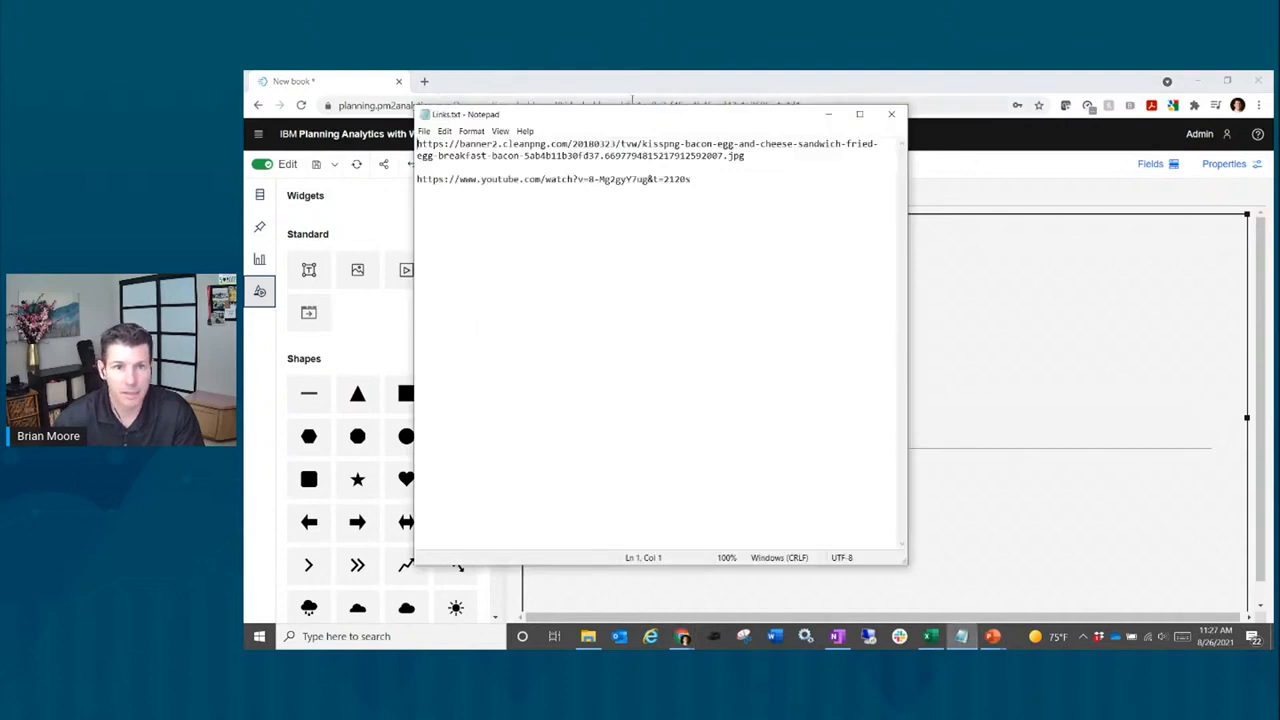
pyautogui.moveTo(631, 121); pyautogui.dragTo(244, 100)
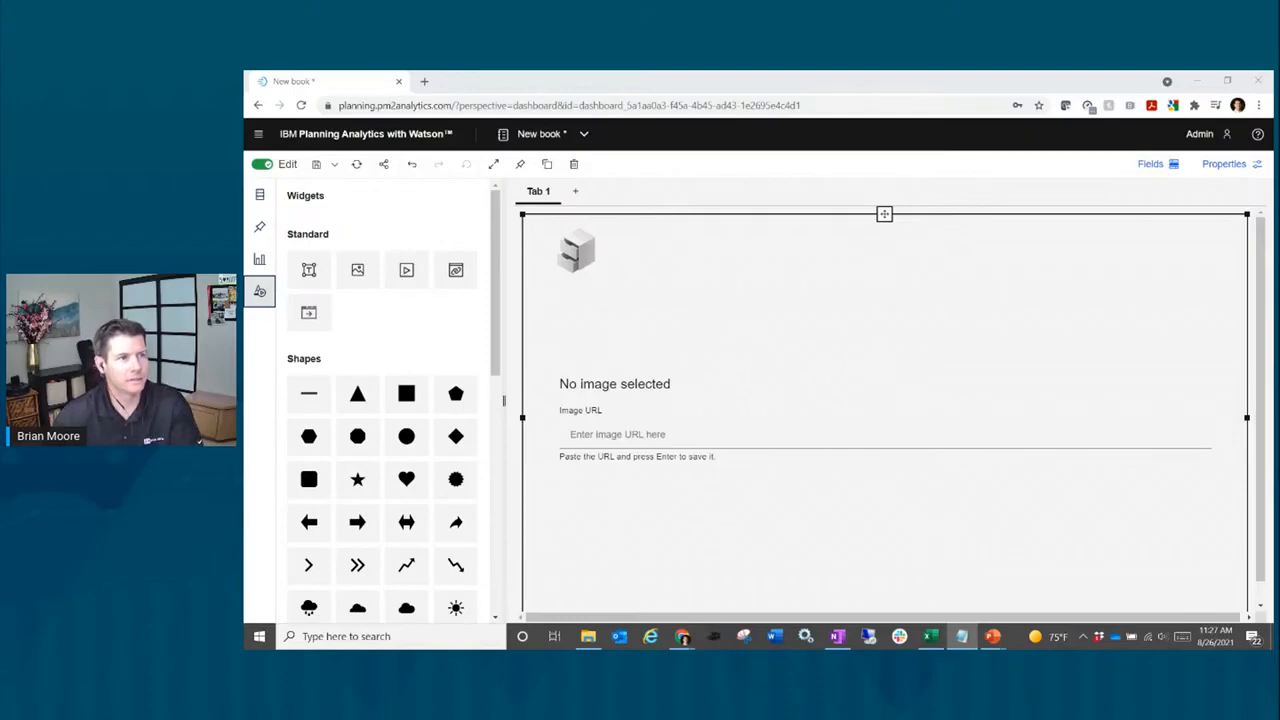
pyautogui.click(719, 434)
pyautogui.hotkey('ctrl', 'v')
pyautogui.press('Return')
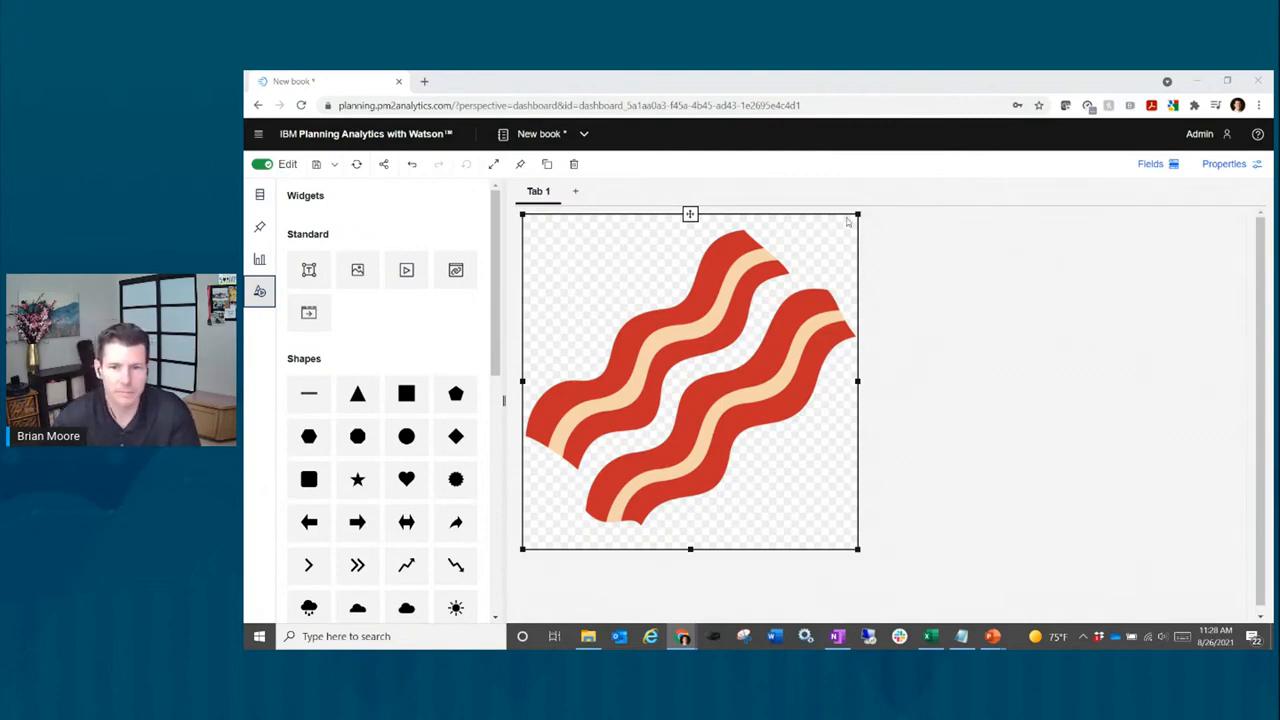
# Step: Resize the bacon image so it spans Tab 1's width
pyautogui.moveTo(689, 213); pyautogui.dragTo(890, 406)
pyautogui.moveTo(794, 351); pyautogui.dragTo(884, 408)
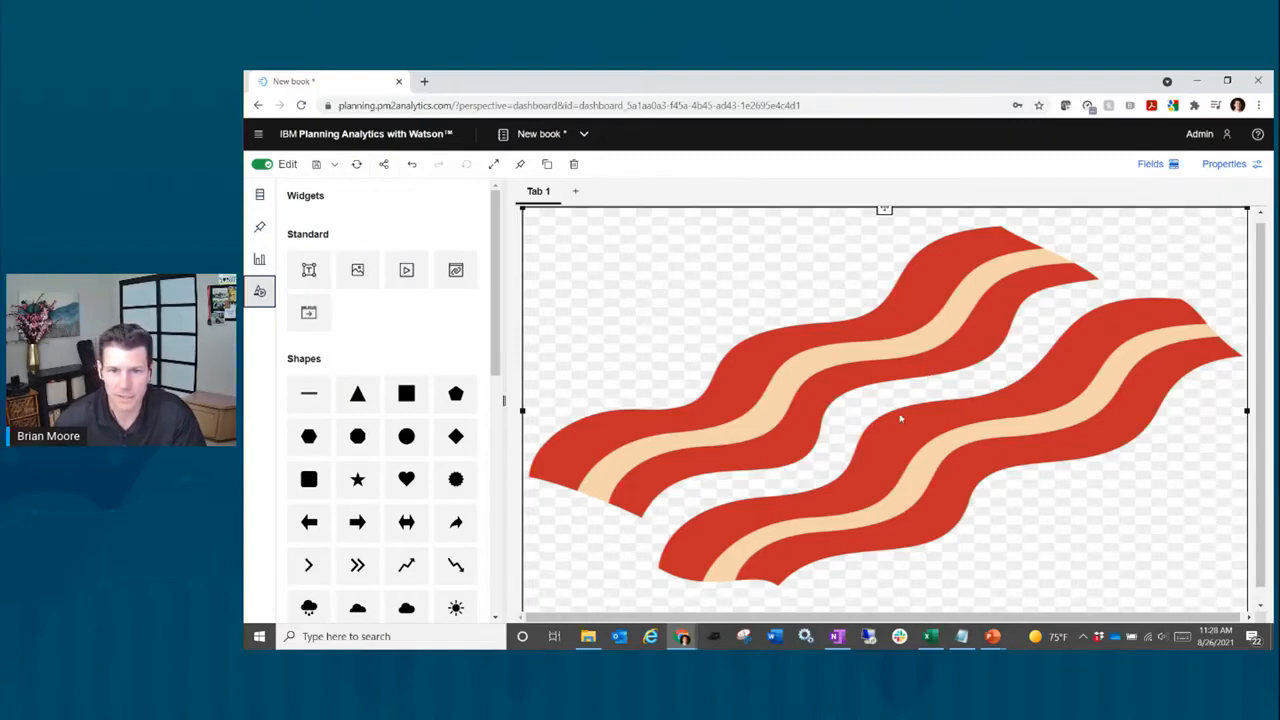
pyautogui.click(1230, 172)
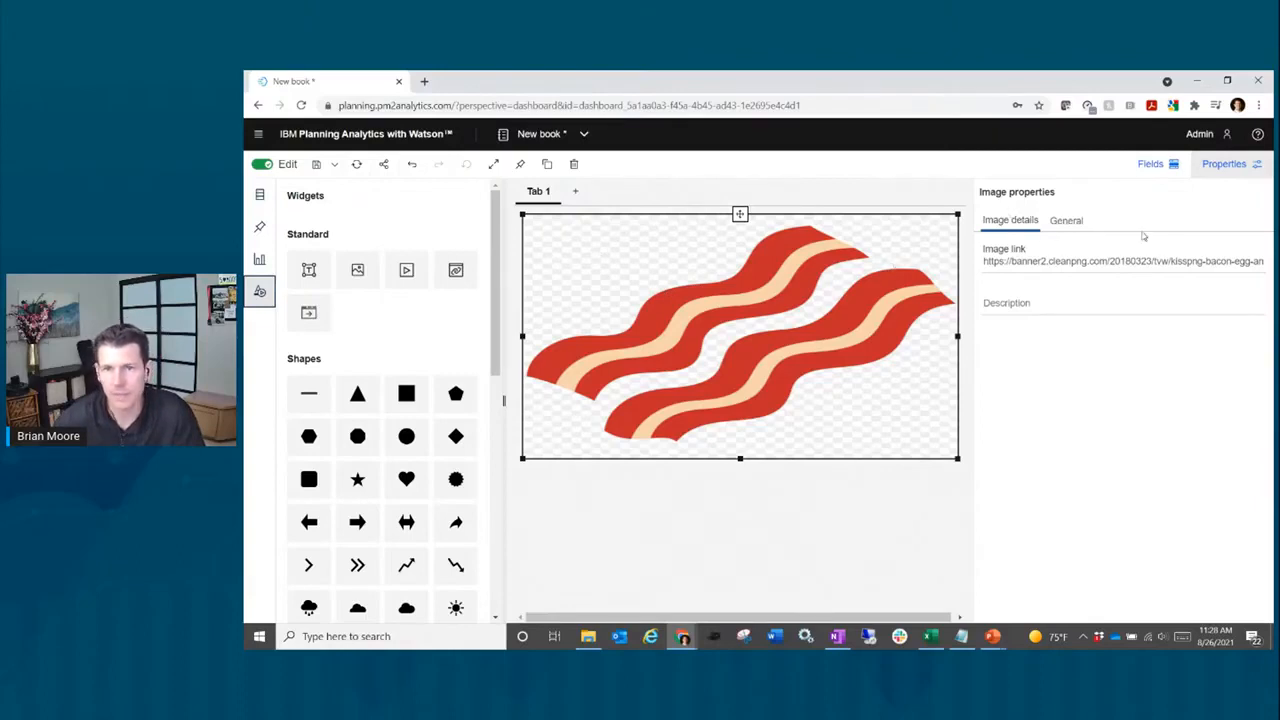
# Step: Set the bacon image's opacity to about 10% in General properties, then close Properties
pyautogui.click(1069, 222)
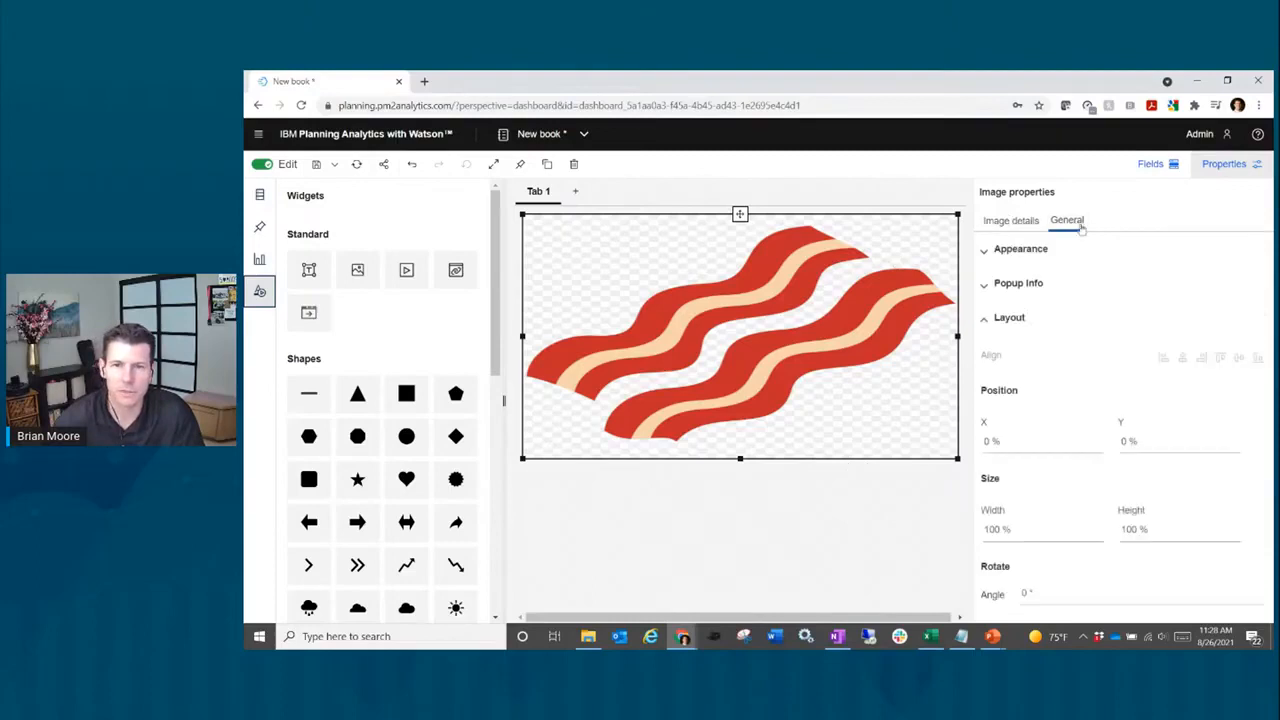
pyautogui.click(1038, 252)
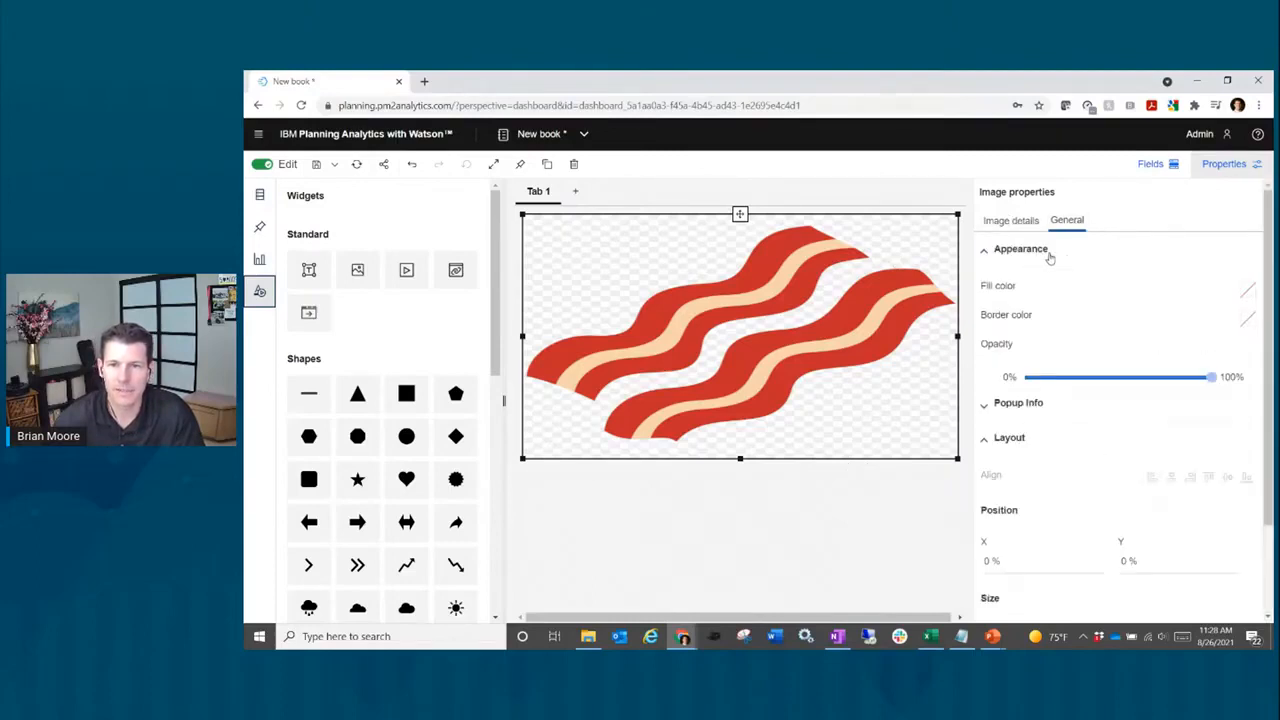
pyautogui.moveTo(1212, 380)
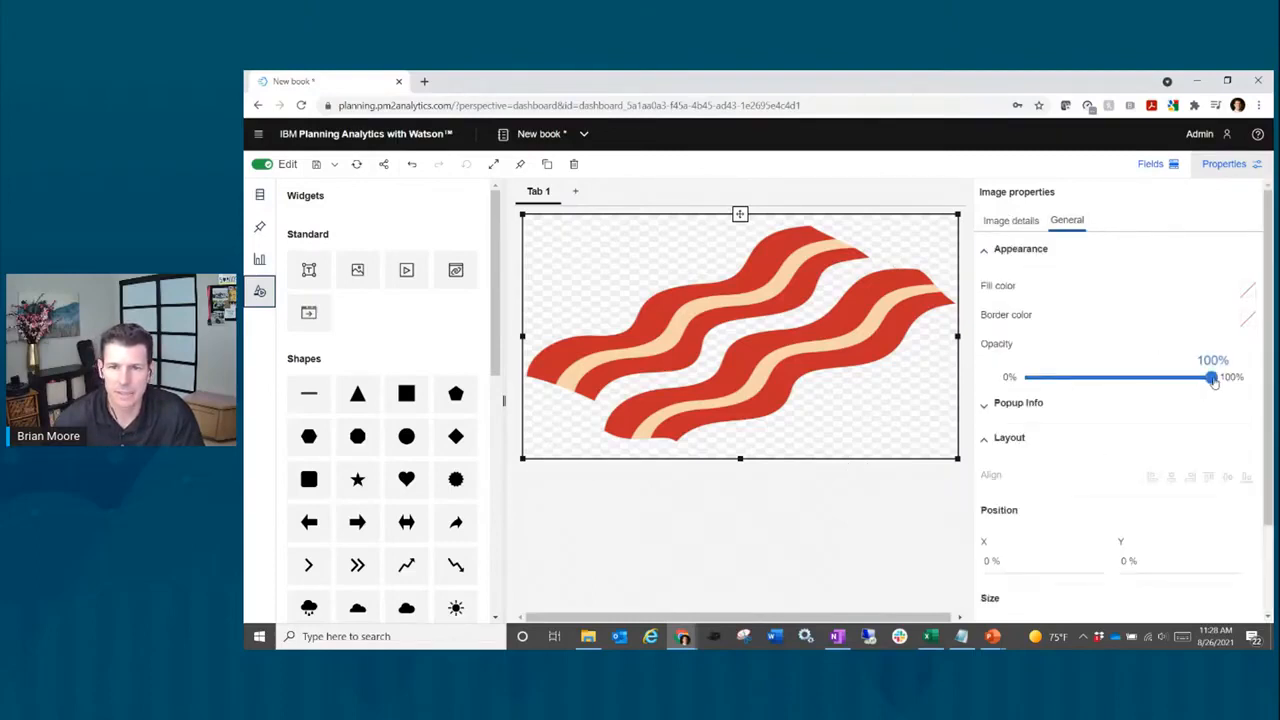
pyautogui.moveTo(1212, 380); pyautogui.dragTo(1047, 397)
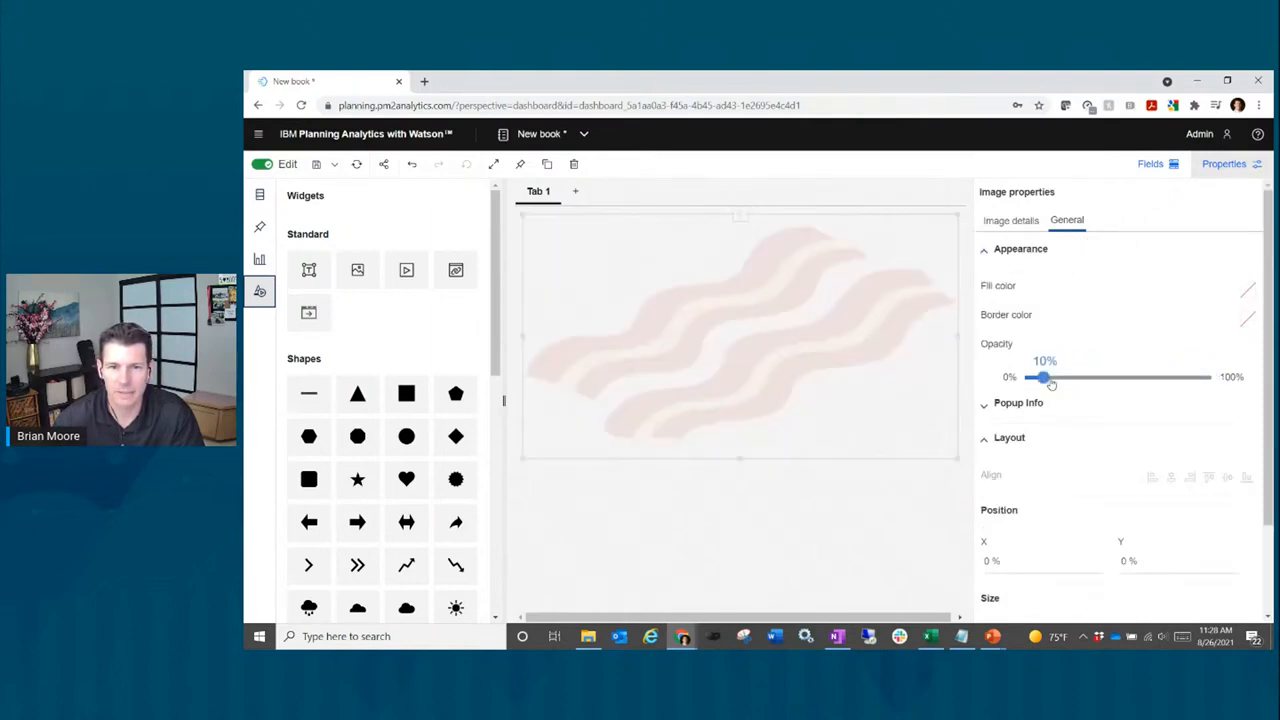
pyautogui.click(1012, 222)
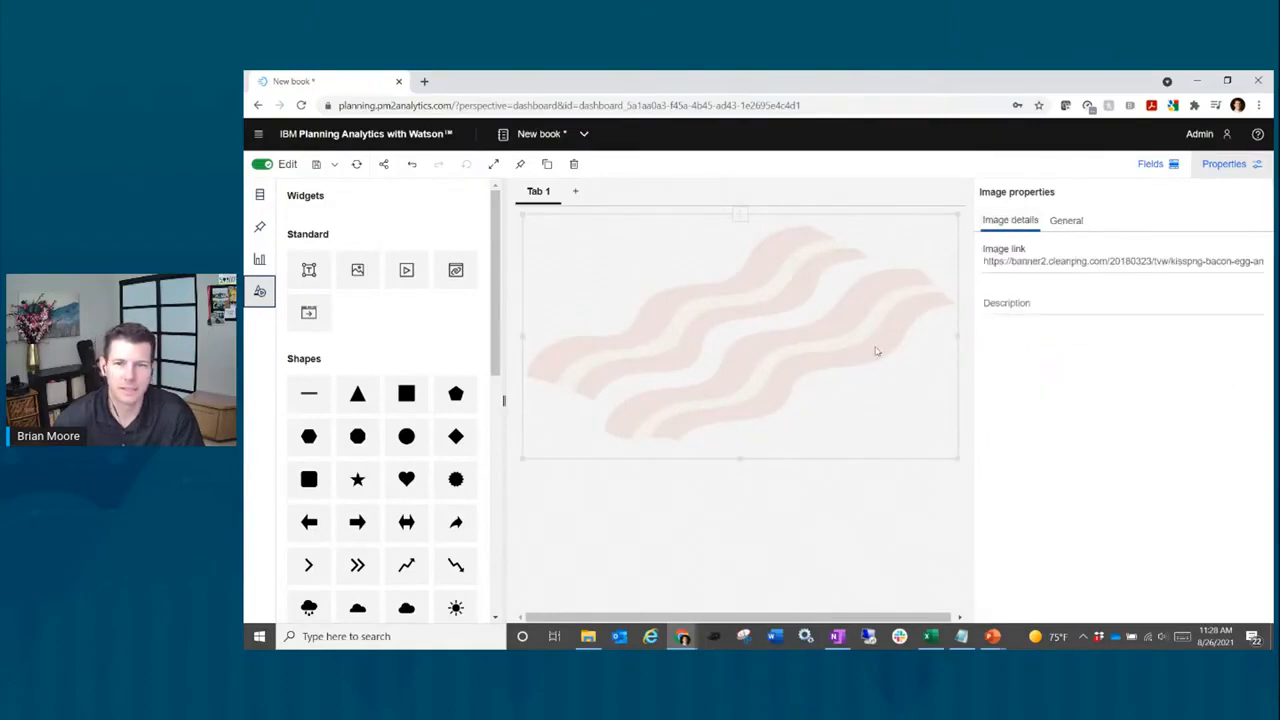
pyautogui.click(1228, 172)
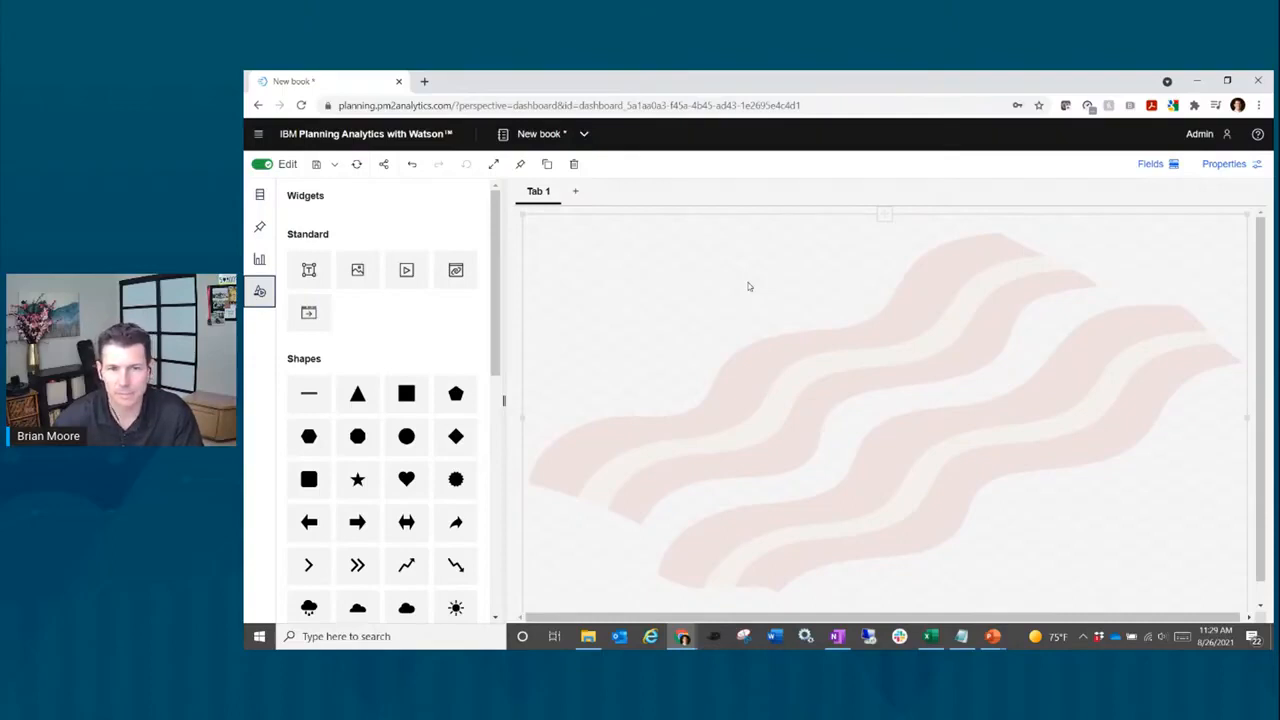
# Step: Add a text box reading 'Control Panel' in Tab 1's top-left corner
pyautogui.click(309, 272)
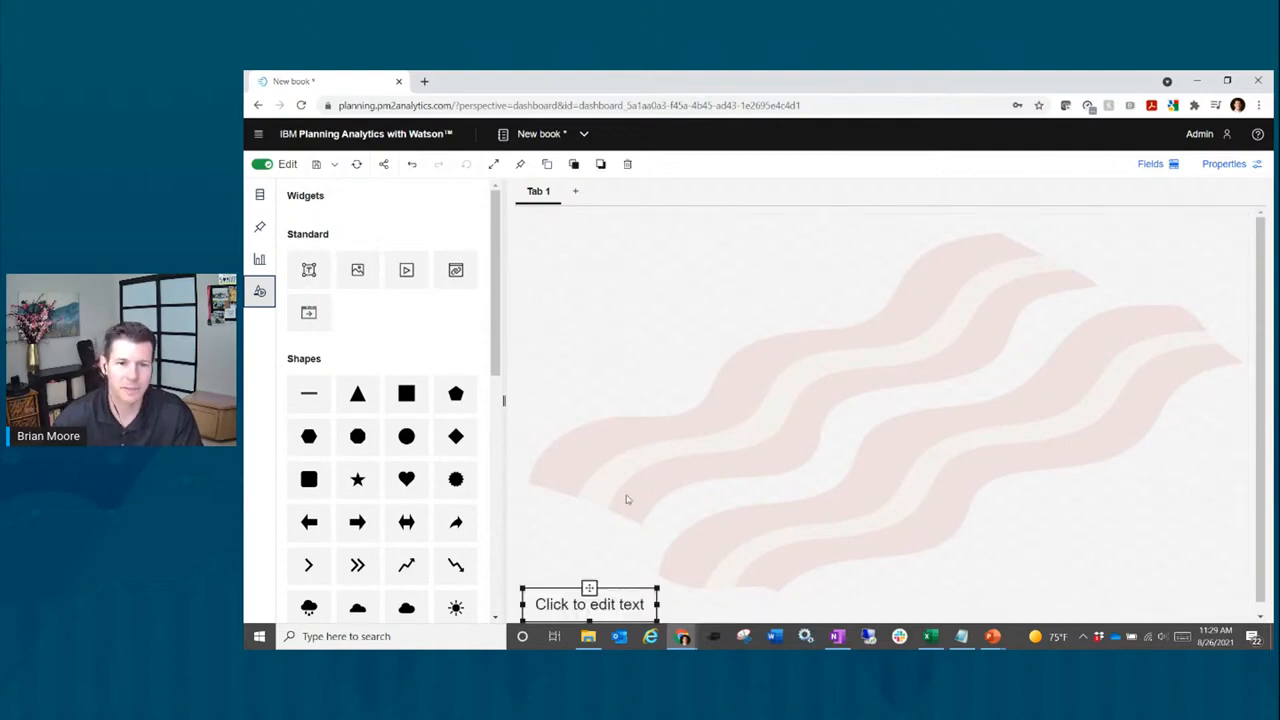
pyautogui.moveTo(587, 576); pyautogui.dragTo(597, 231)
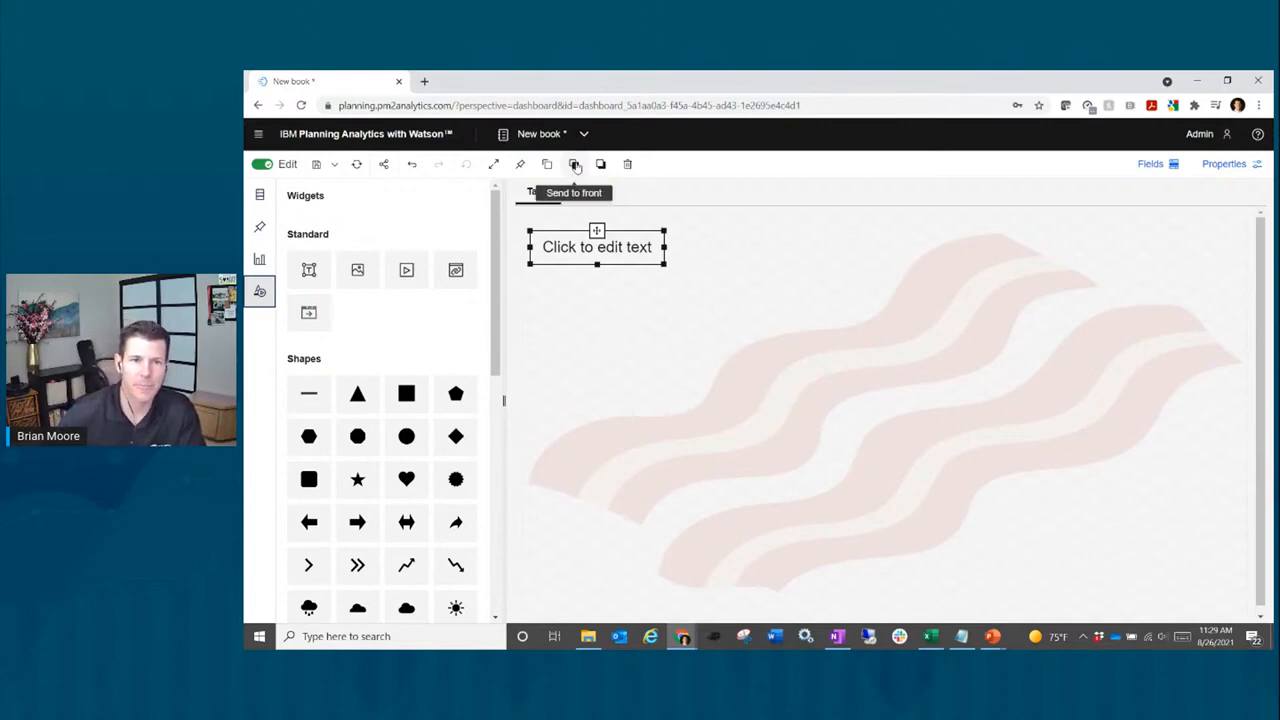
pyautogui.click(598, 240)
pyautogui.write('Co')
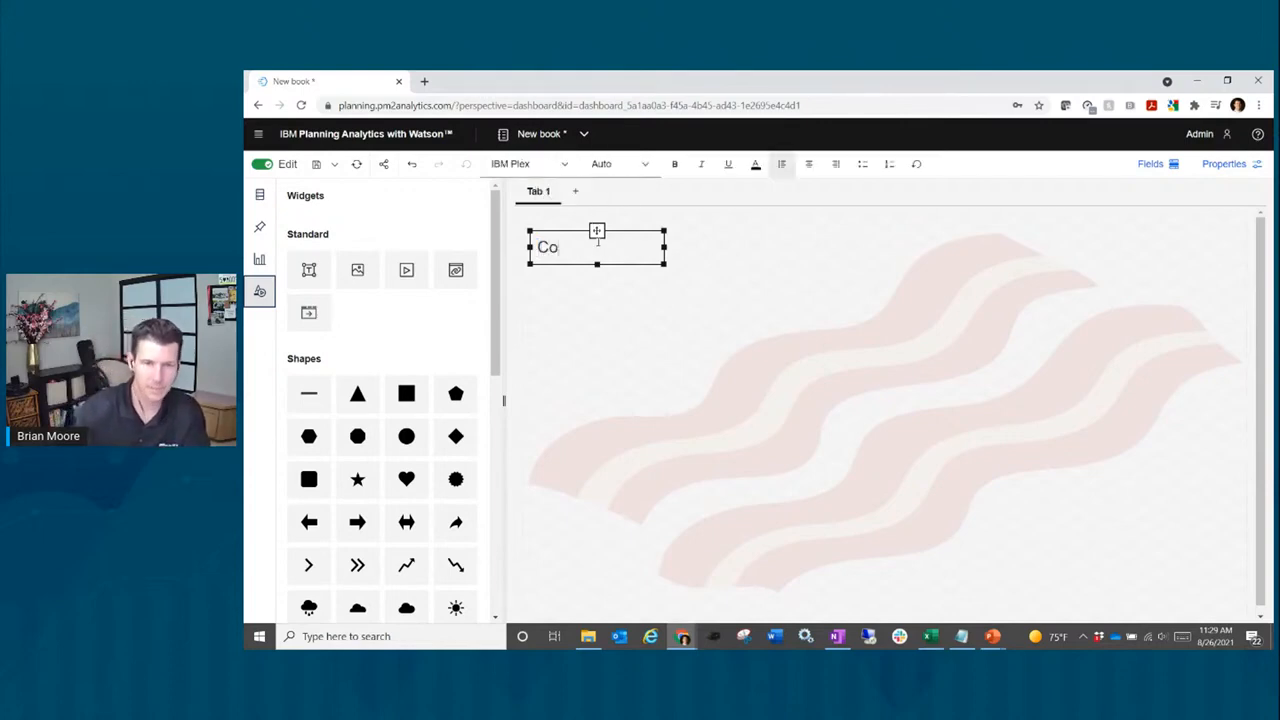
pyautogui.write('ntrol Pane')
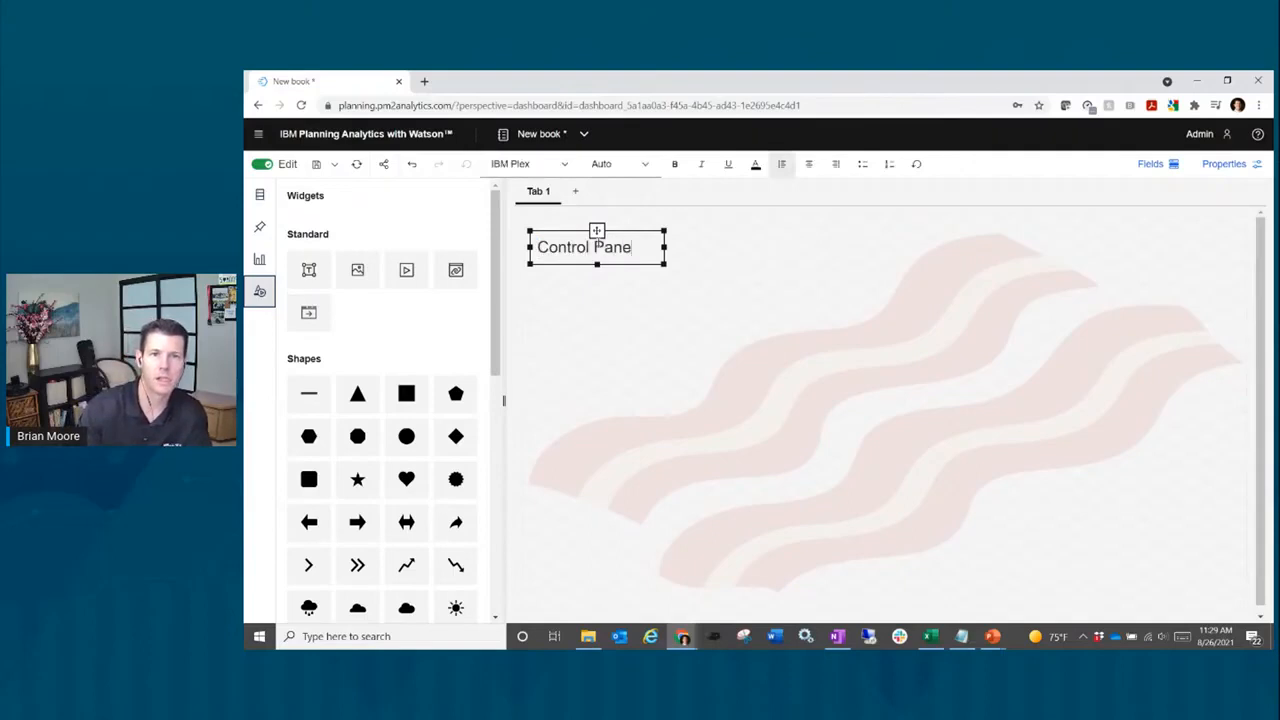
pyautogui.write('l')
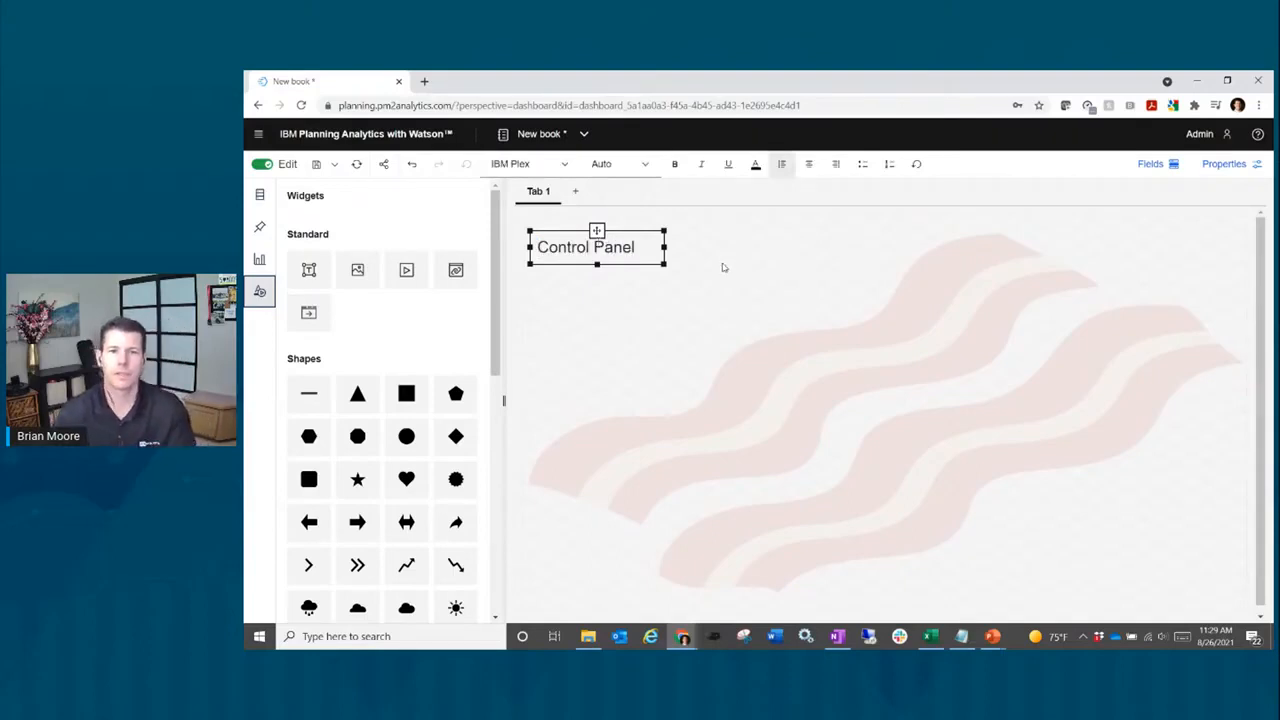
pyautogui.click(728, 265)
pyautogui.click(610, 252)
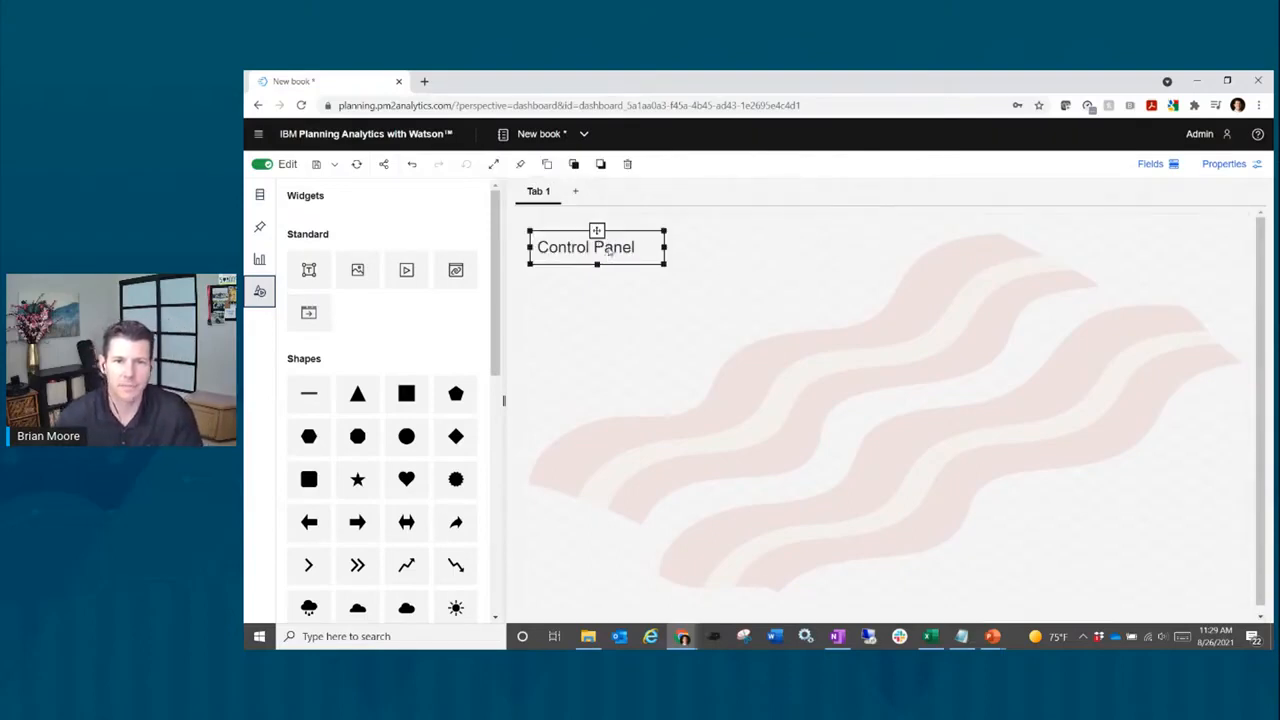
pyautogui.moveTo(595, 229); pyautogui.dragTo(591, 216)
pyautogui.click(775, 268)
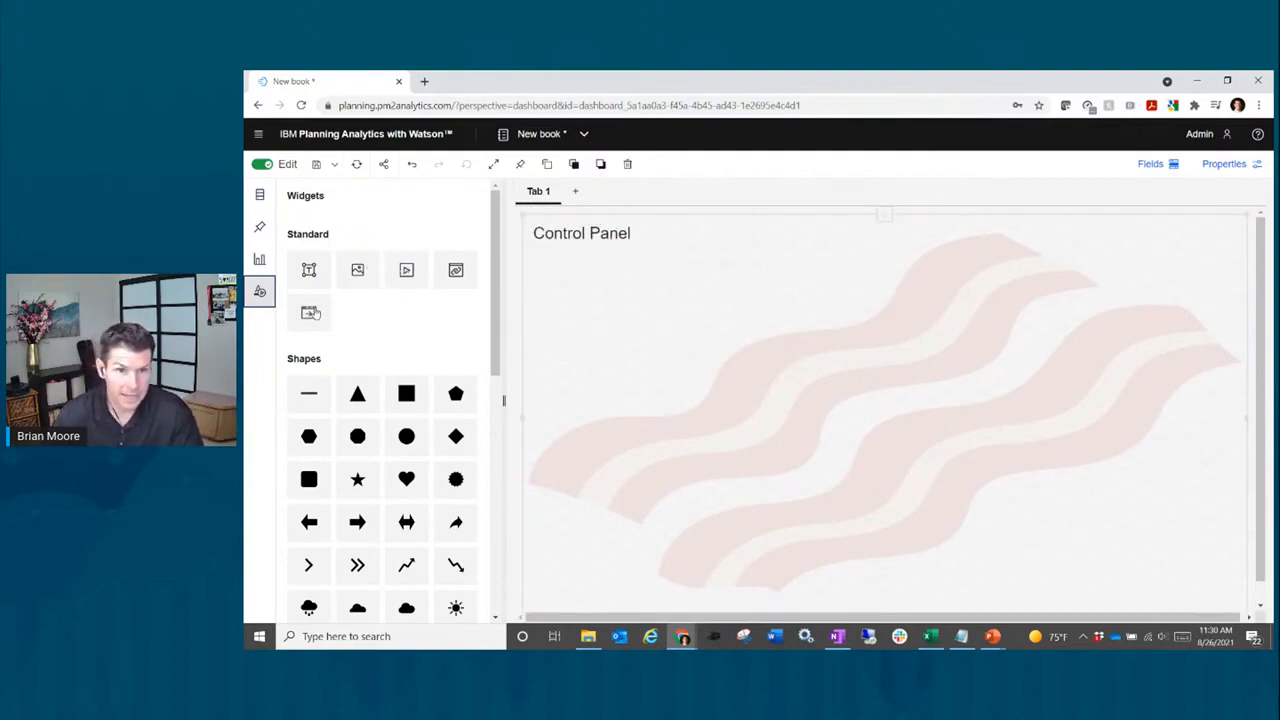
# Step: Create a blank Tab 2 from a template, check it, then return to Tab 1's canvas
pyautogui.click(574, 197)
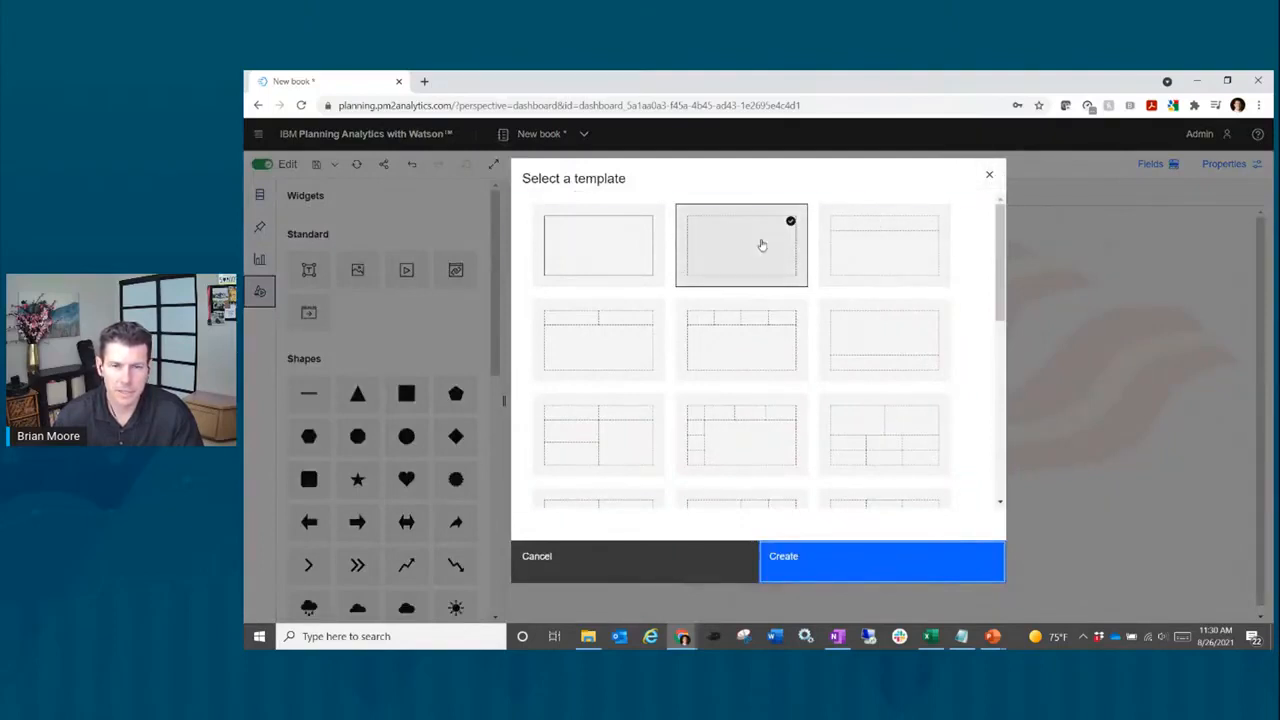
pyautogui.doubleClick(761, 244)
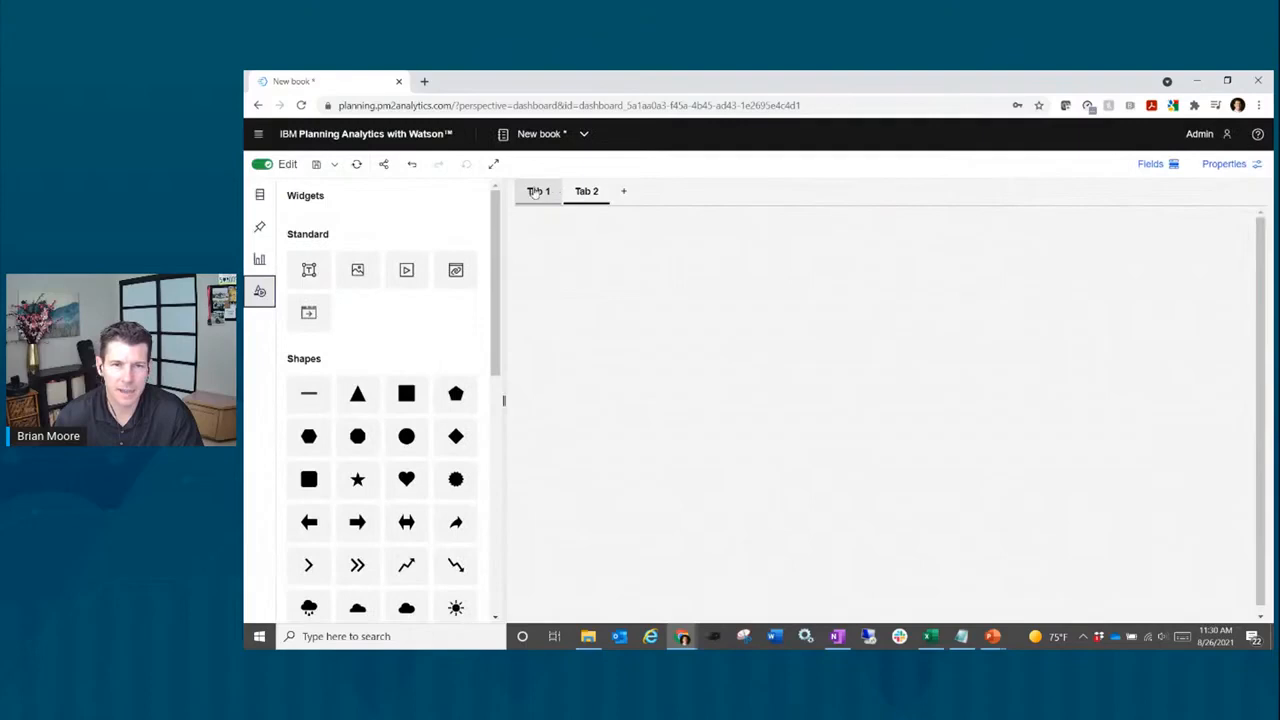
pyautogui.click(536, 192)
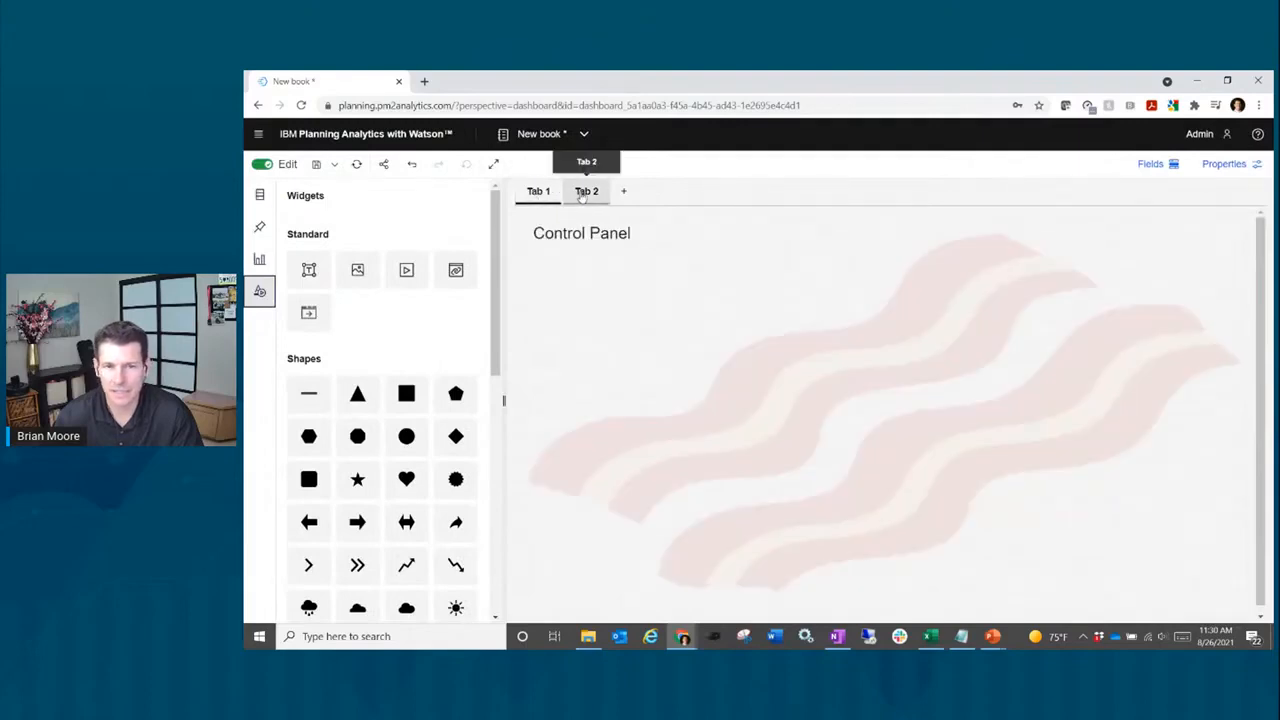
pyautogui.click(584, 192)
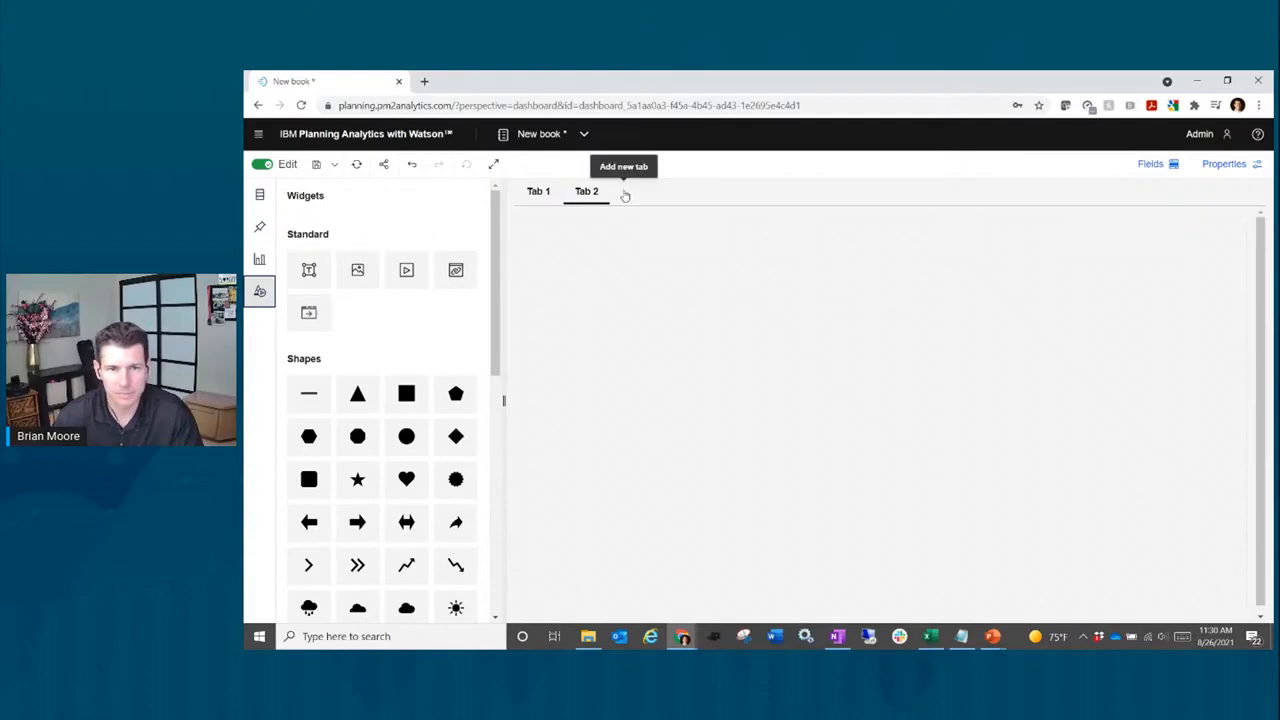
pyautogui.click(537, 193)
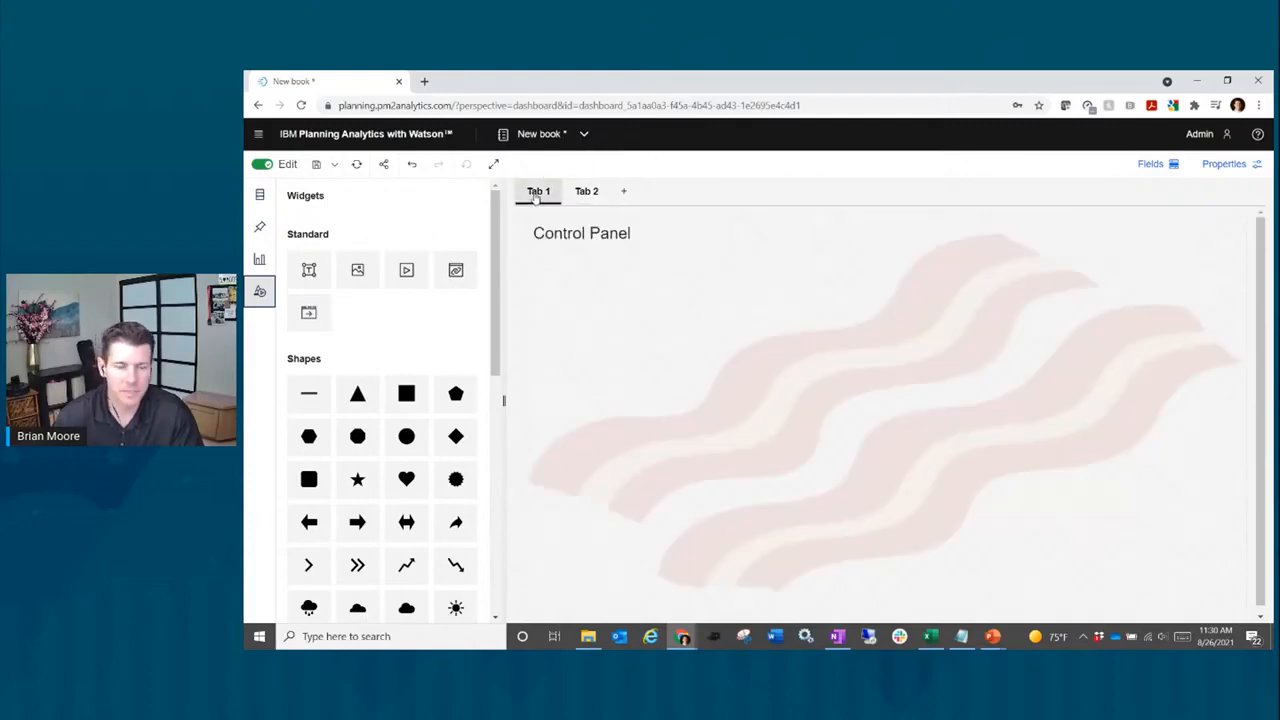
pyautogui.click(563, 279)
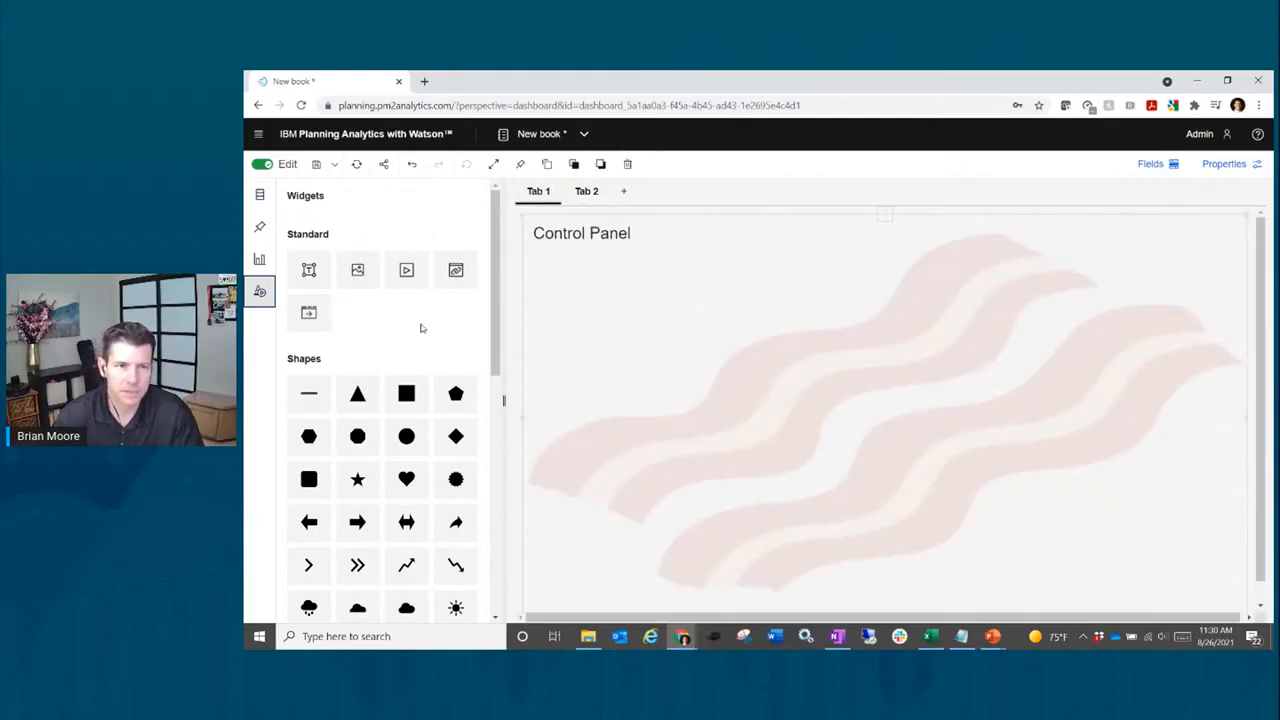
# Step: Place an action button labelled 'Tab 2' under the Control Panel heading and show its properties
pyautogui.click(309, 314)
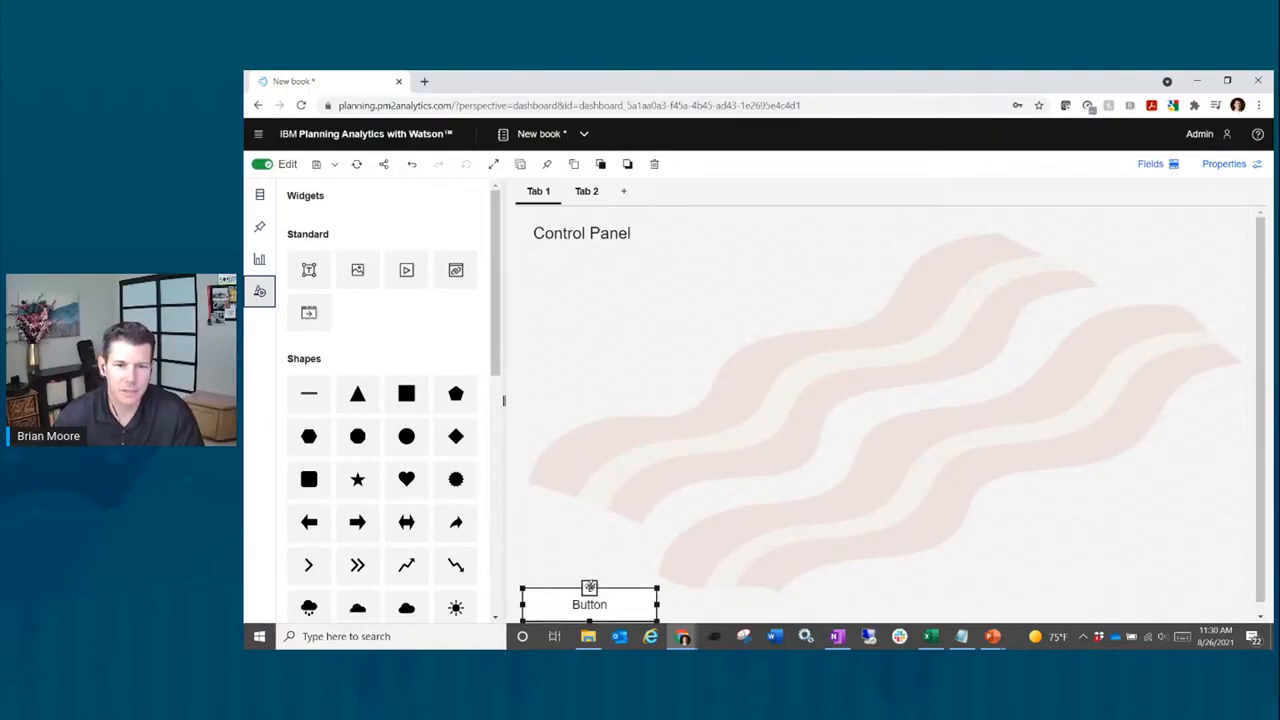
pyautogui.moveTo(589, 587); pyautogui.dragTo(597, 260)
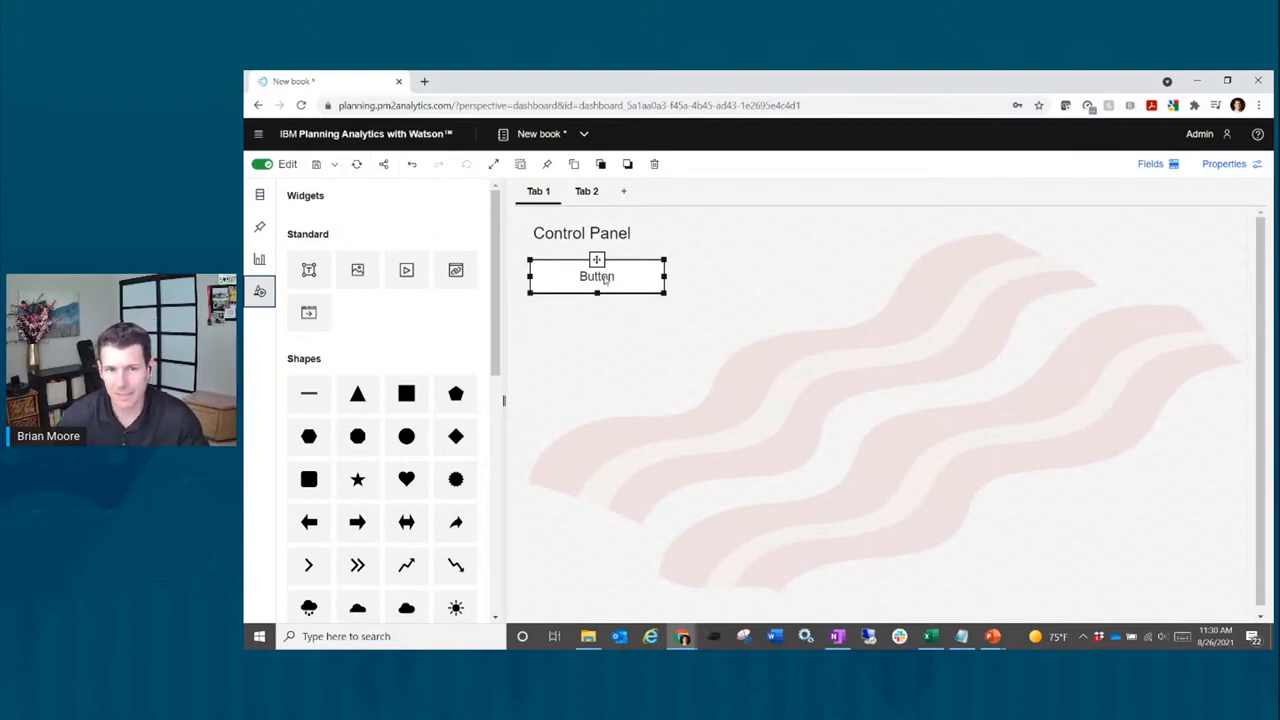
pyautogui.doubleClick(604, 279)
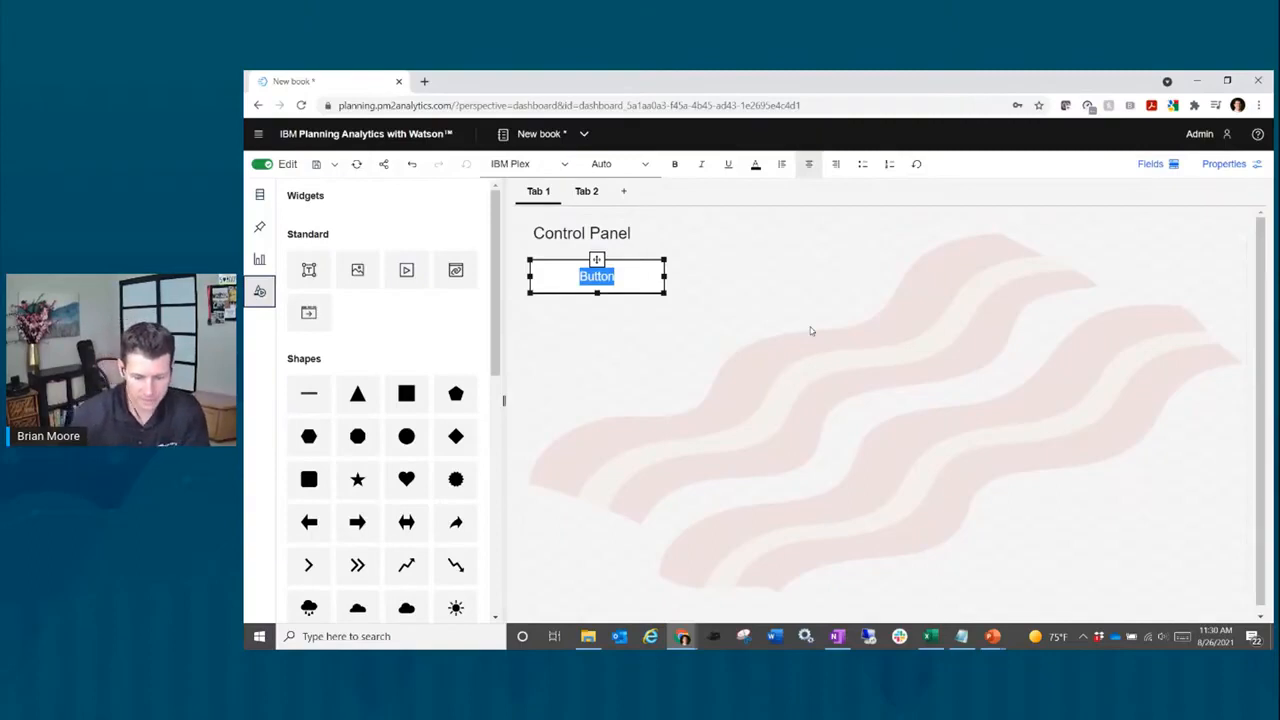
pyautogui.write('Tab 2')
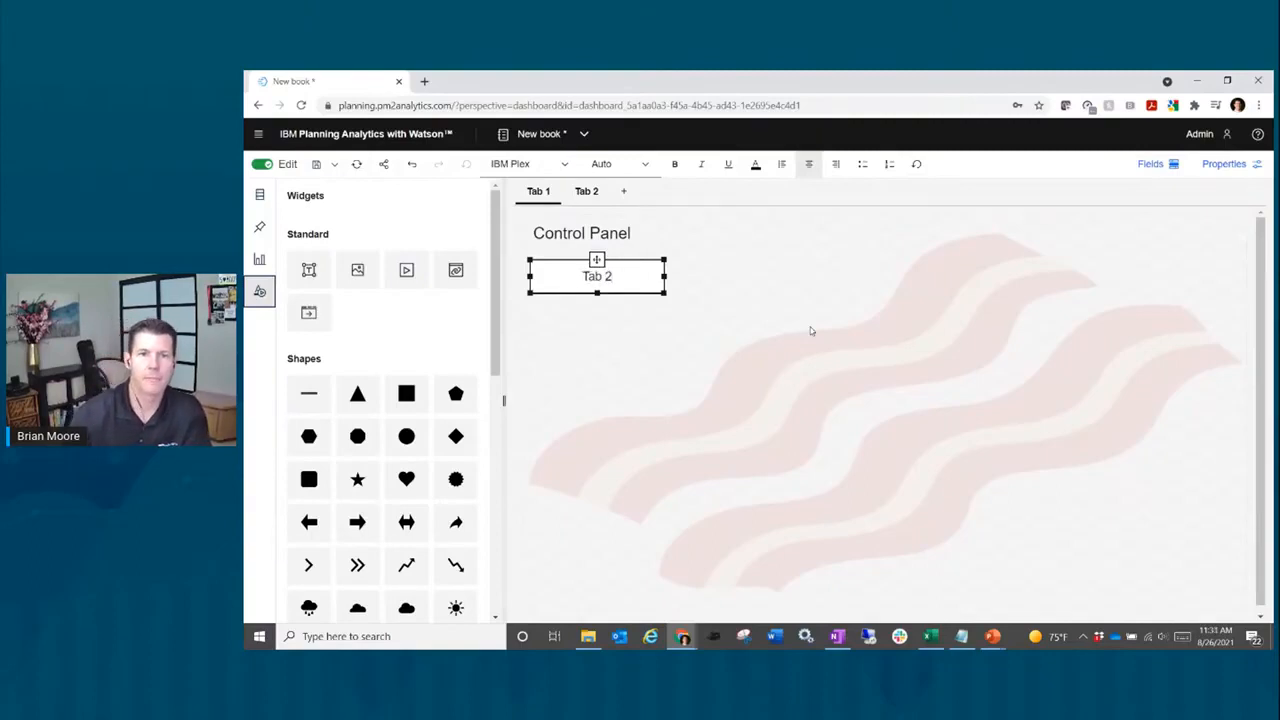
pyautogui.click(735, 269)
pyautogui.click(609, 283)
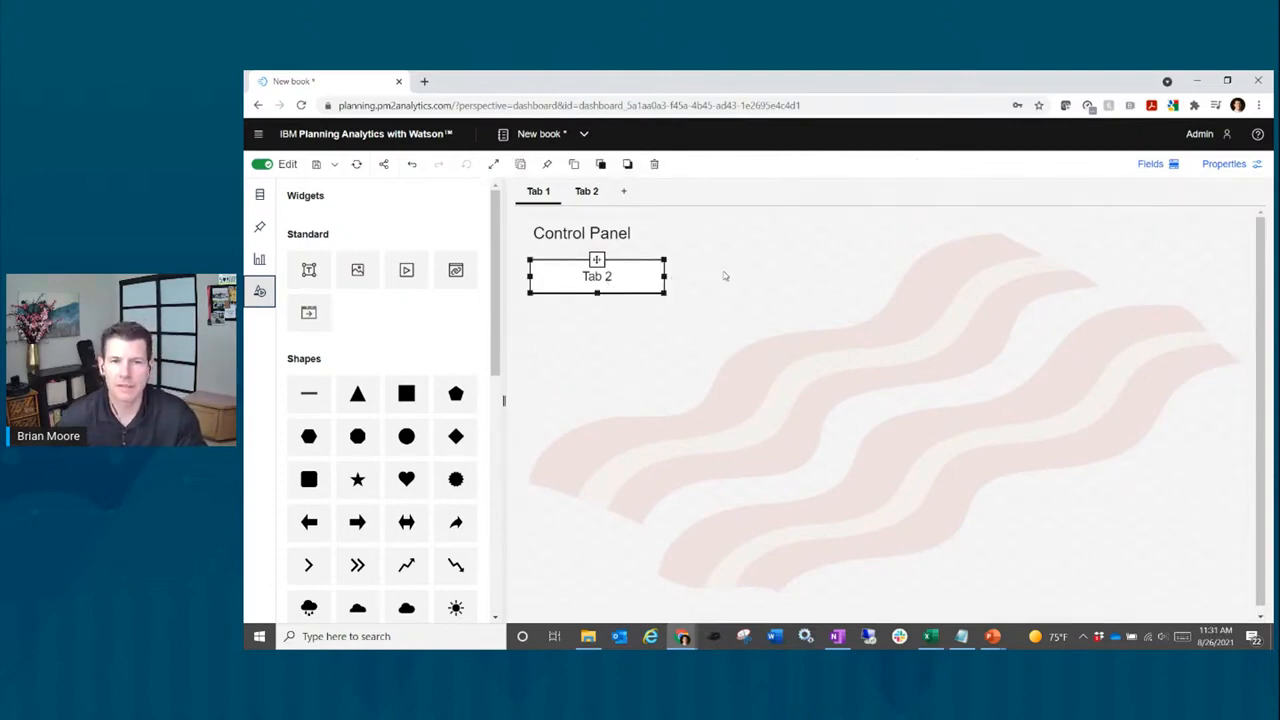
pyautogui.click(1224, 165)
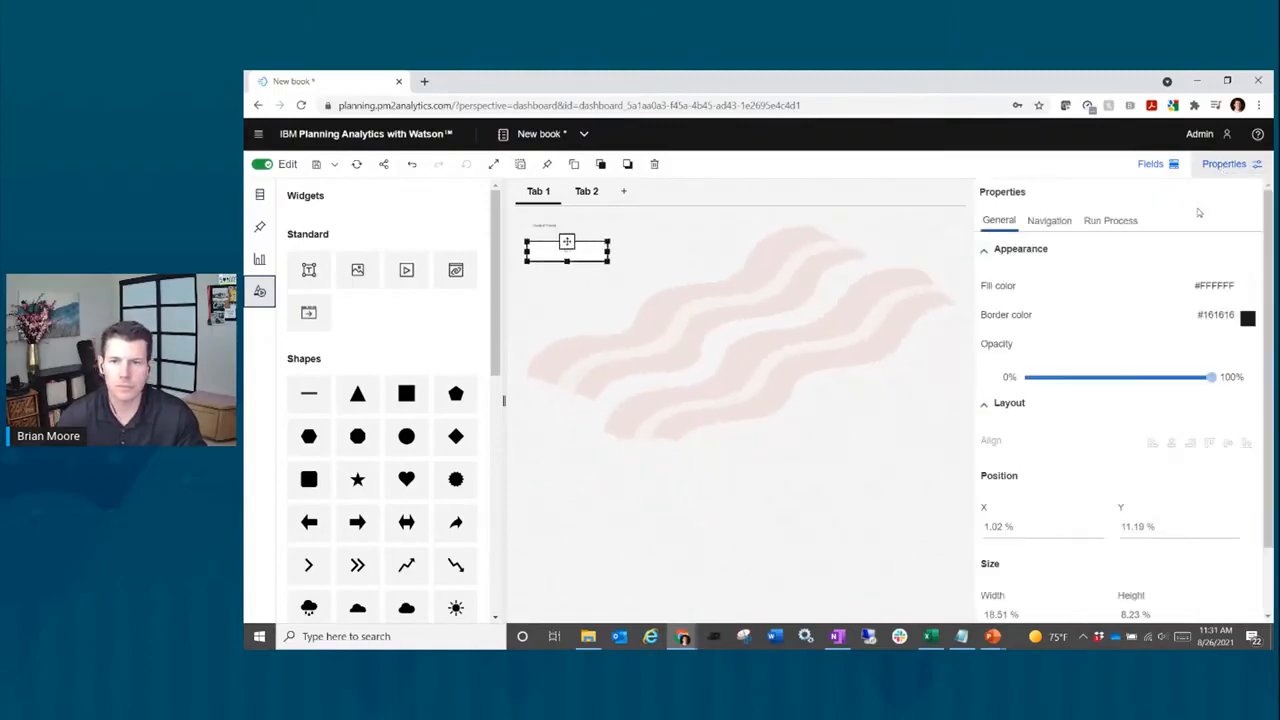
# Step: Set the button's navigation to Tab in this book = Tab 2, then hide the properties panel
pyautogui.click(1048, 221)
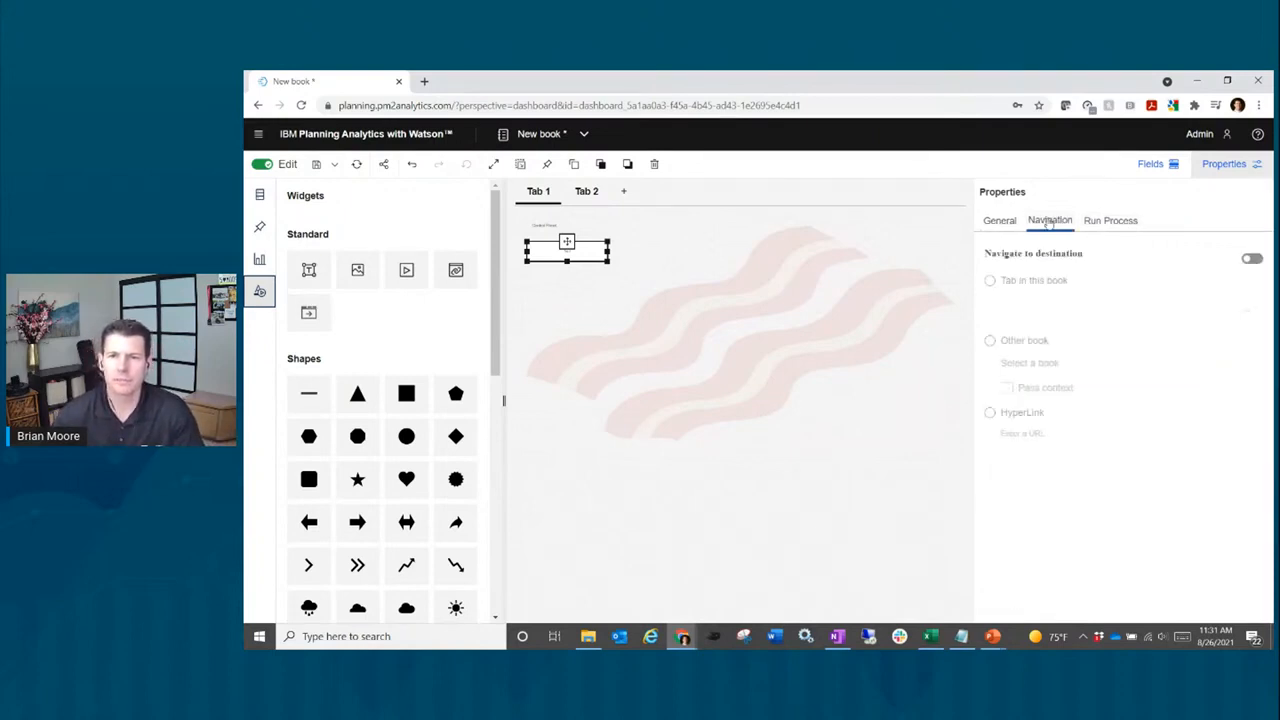
pyautogui.click(1252, 260)
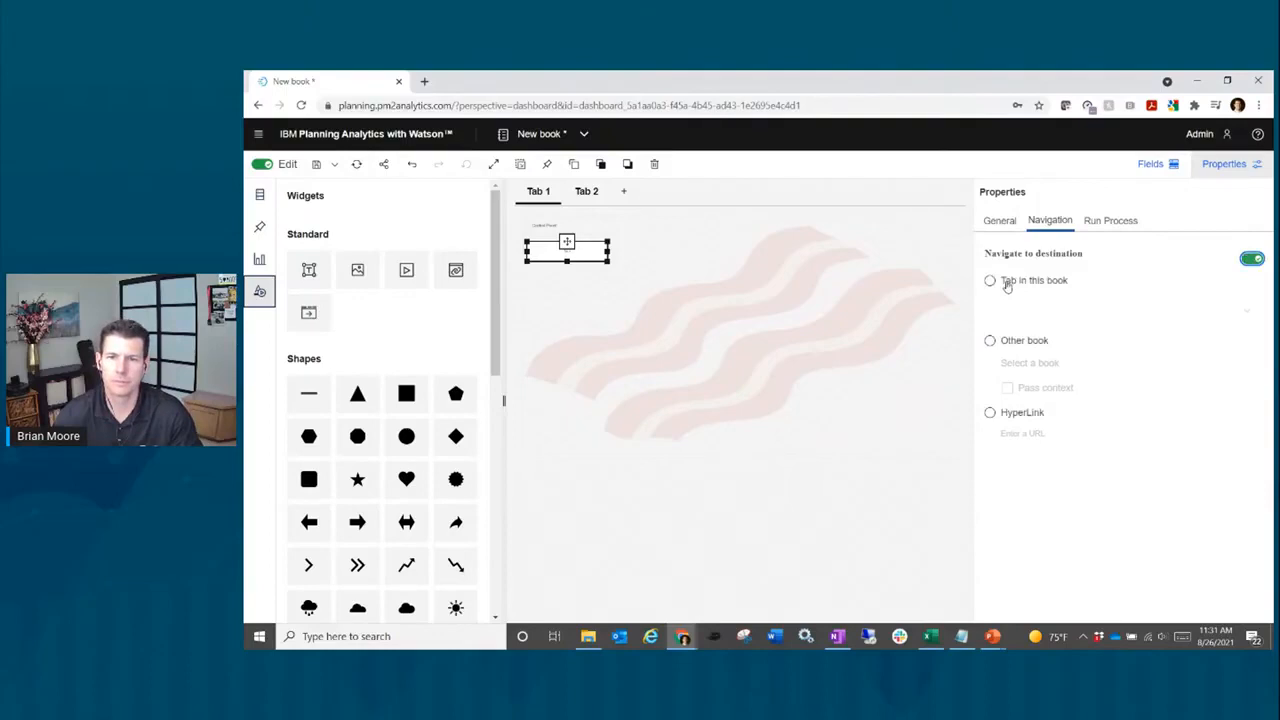
pyautogui.click(1007, 284)
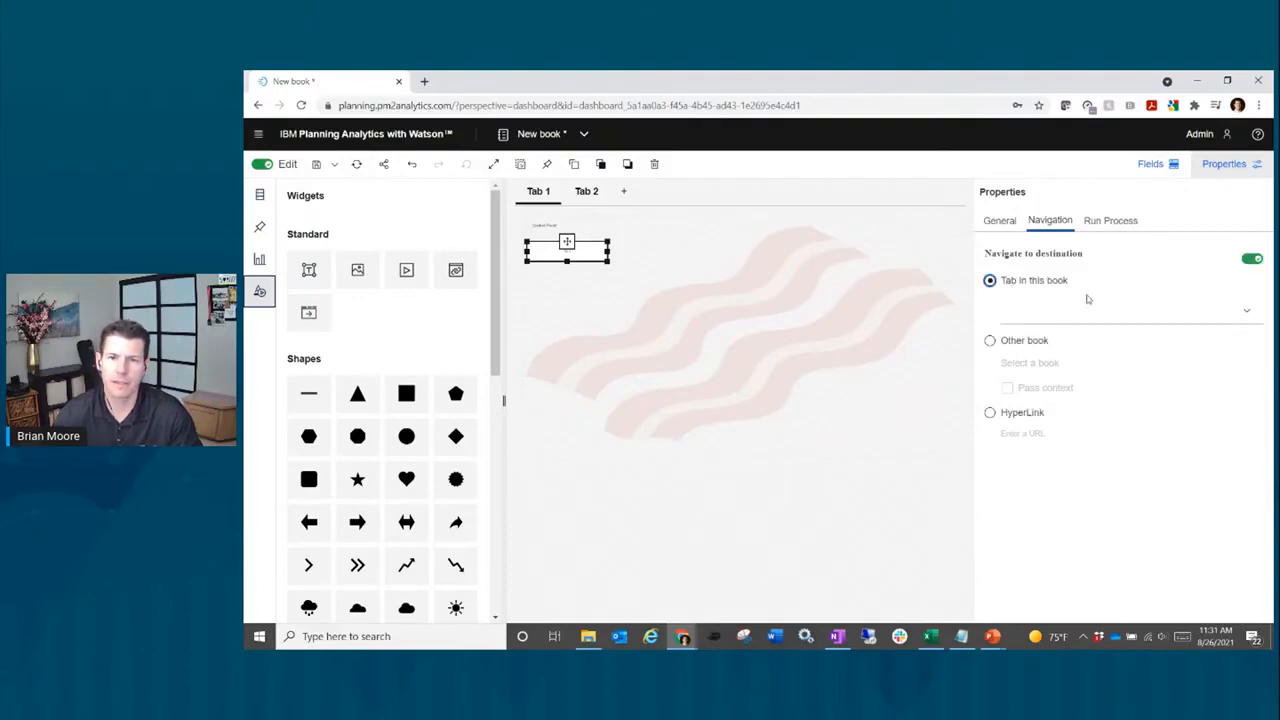
pyautogui.click(1136, 320)
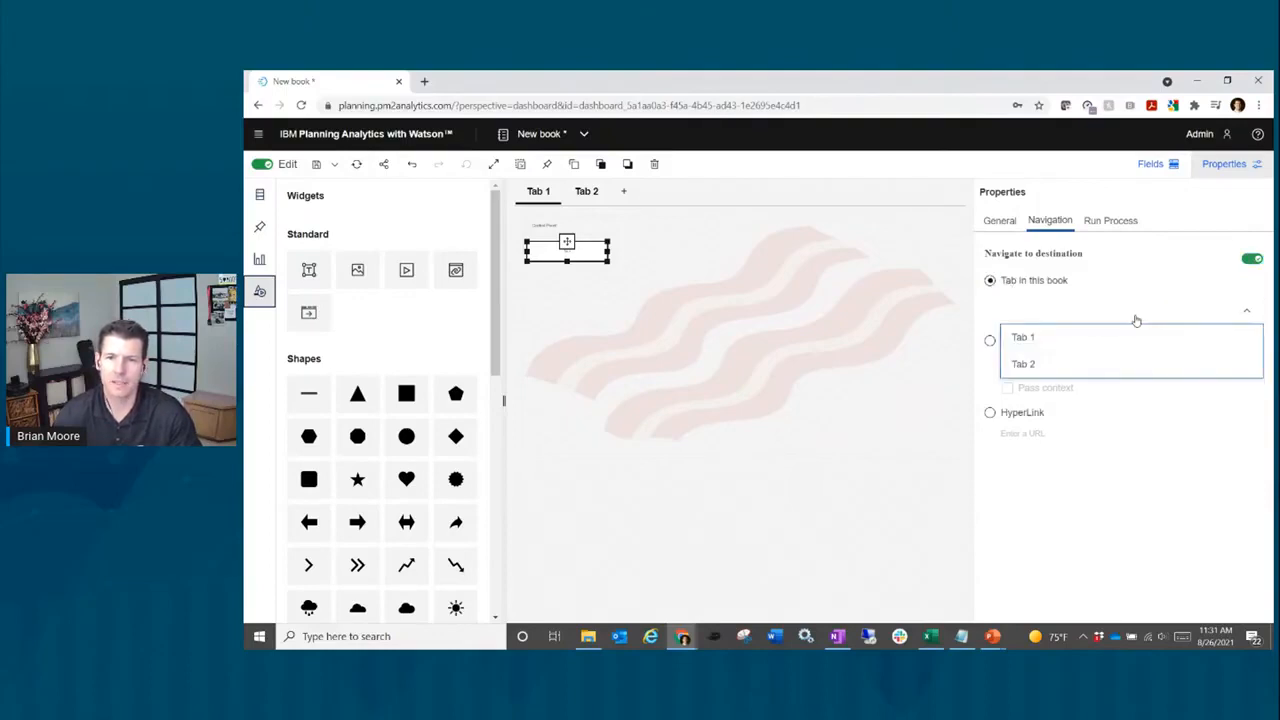
pyautogui.click(1065, 370)
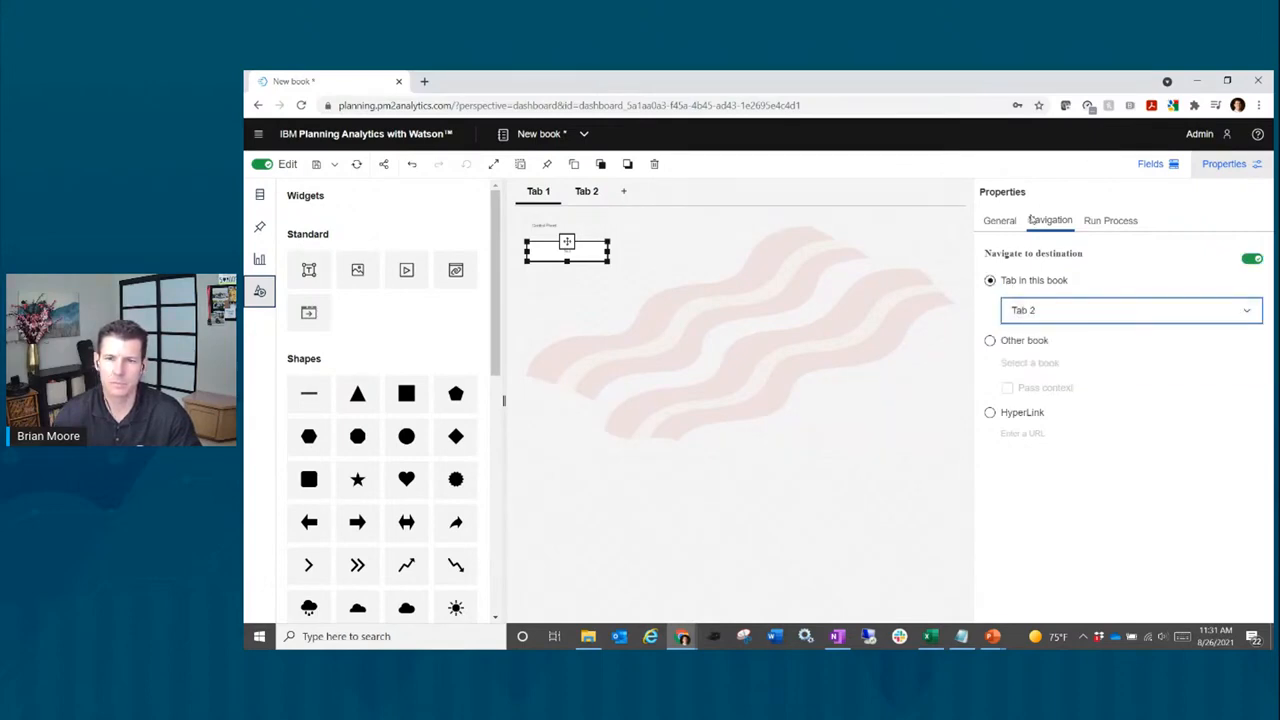
pyautogui.click(1225, 168)
pyautogui.click(1225, 168)
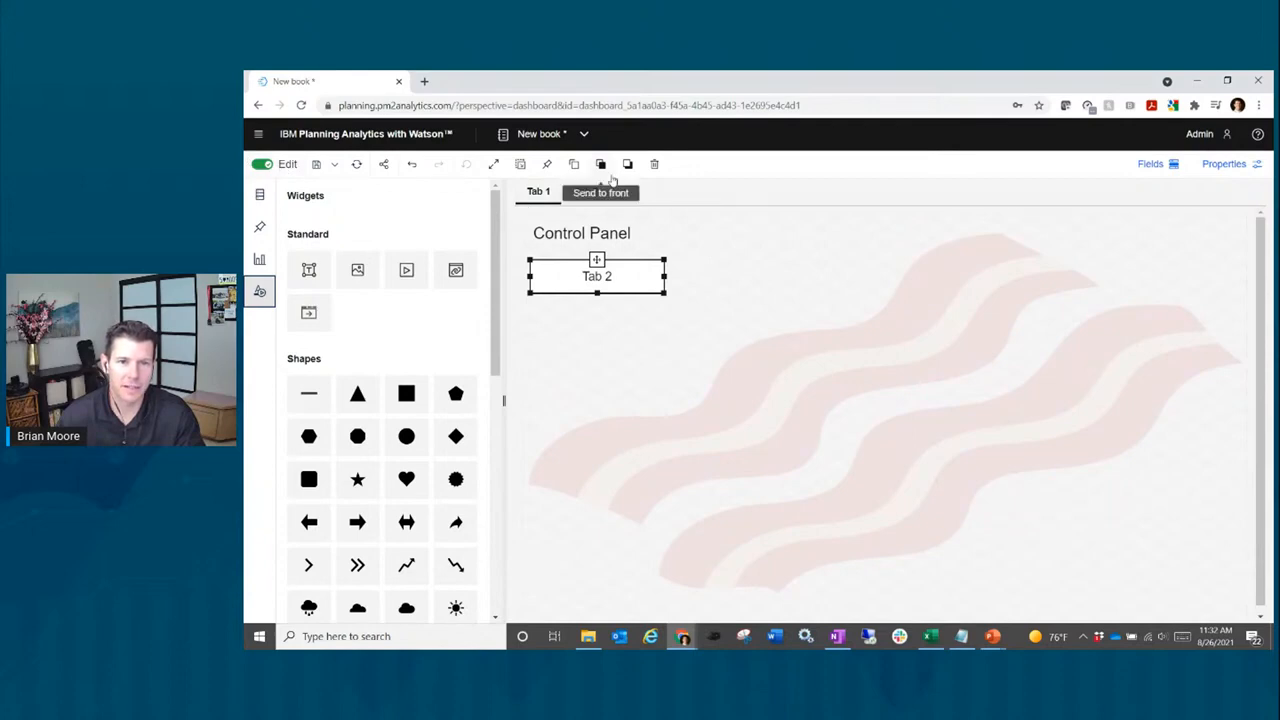
pyautogui.click(732, 260)
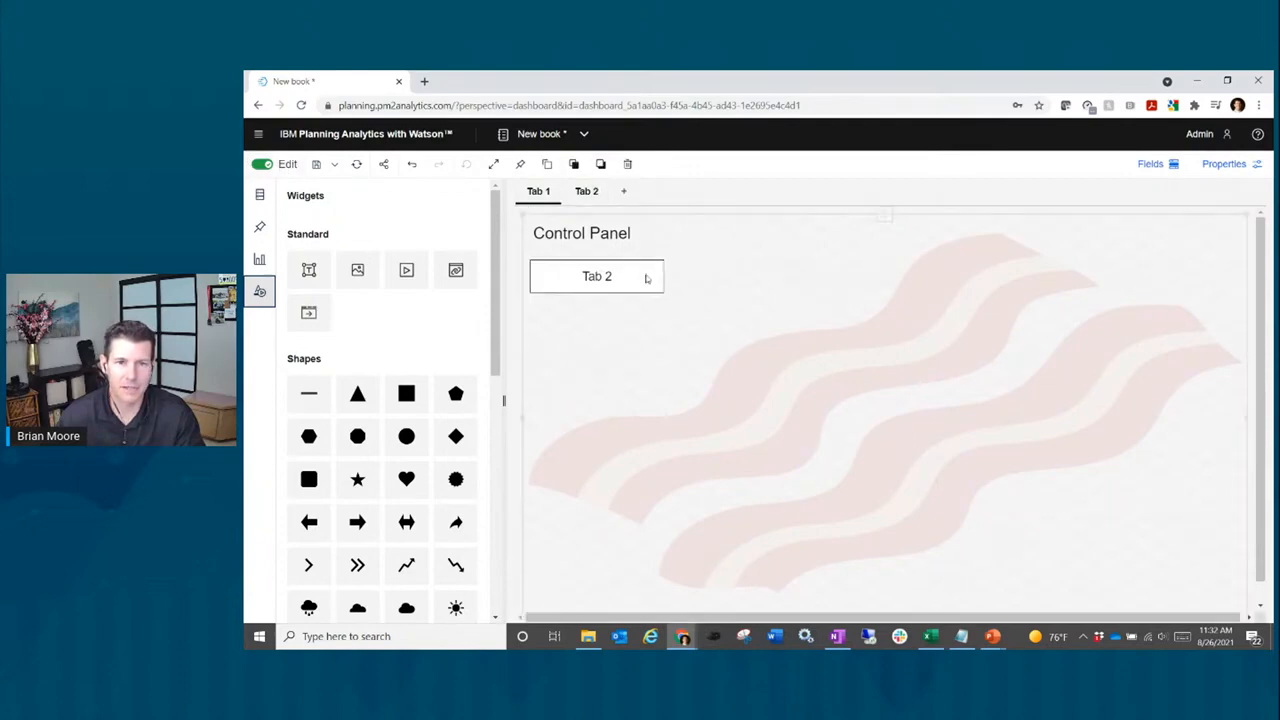
pyautogui.click(647, 281)
pyautogui.click(695, 272)
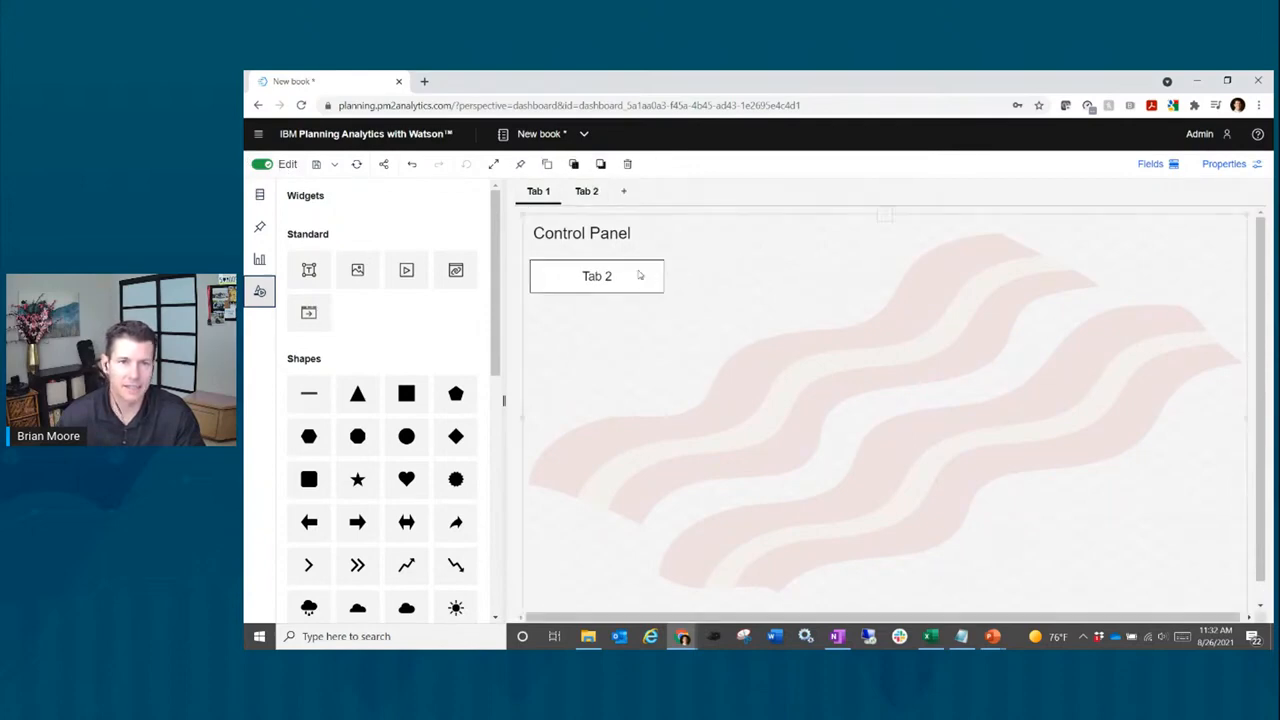
pyautogui.click(646, 275)
pyautogui.click(753, 276)
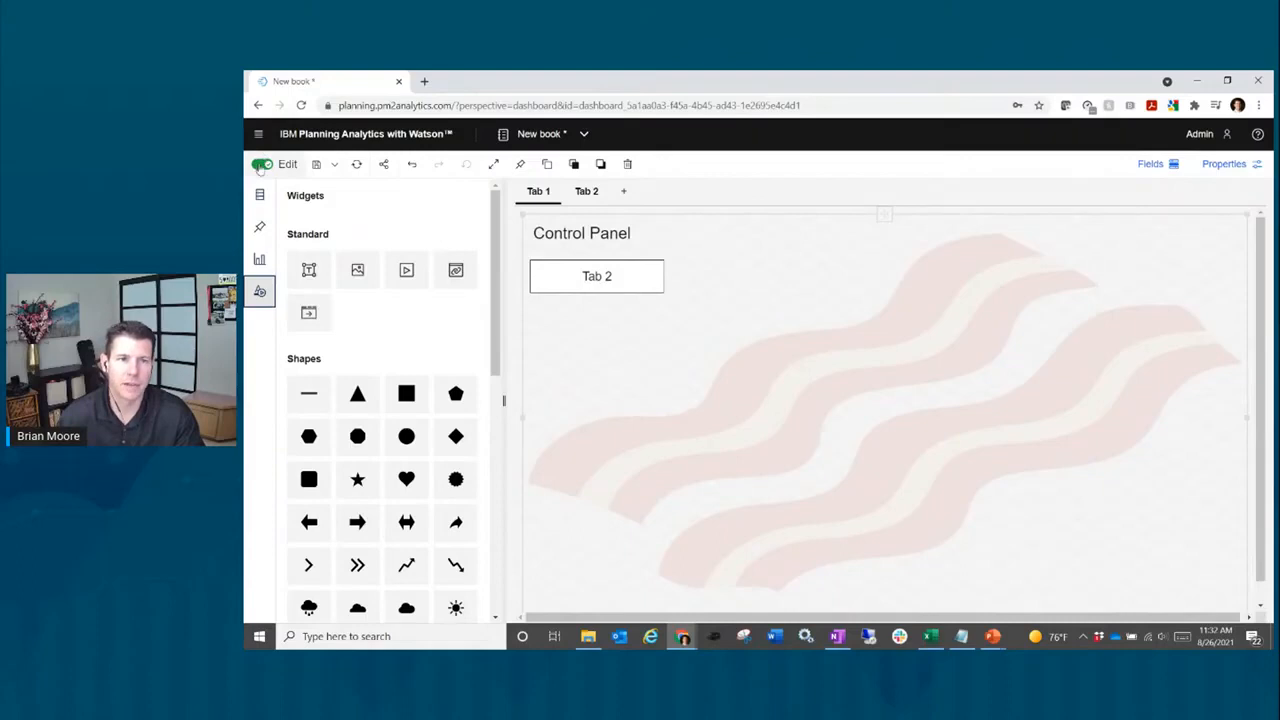
pyautogui.click(260, 165)
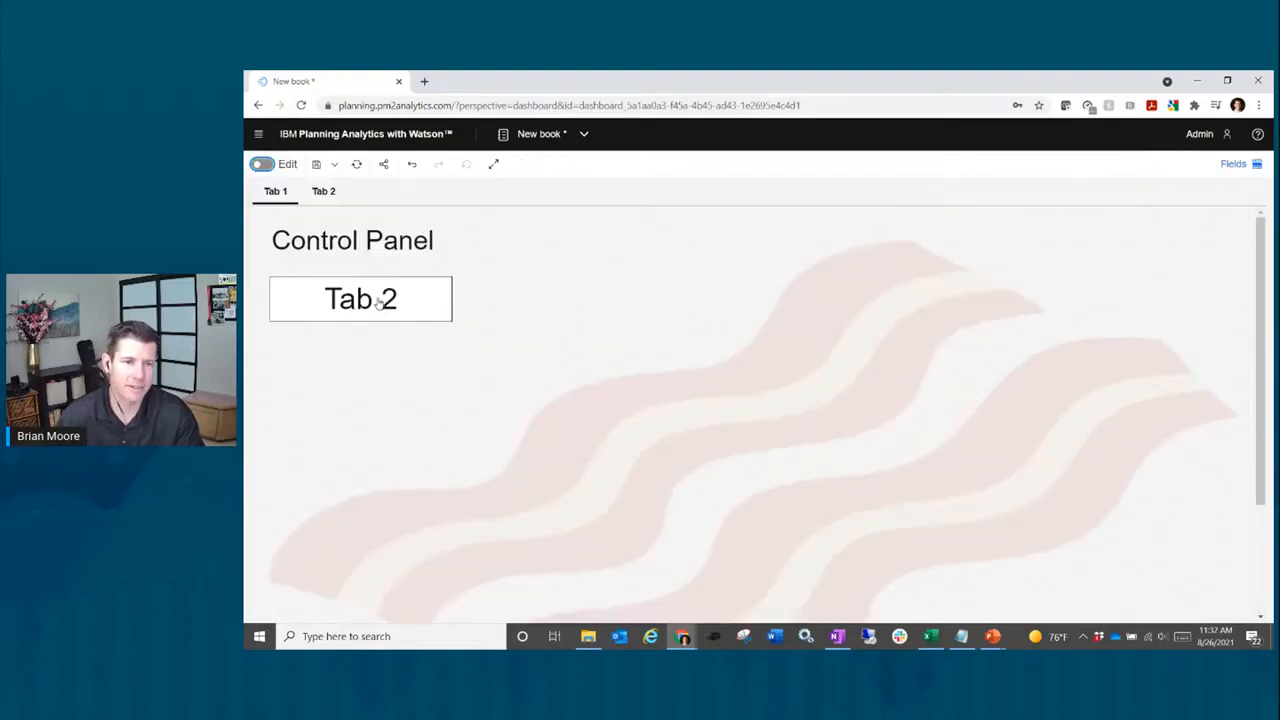
pyautogui.click(378, 303)
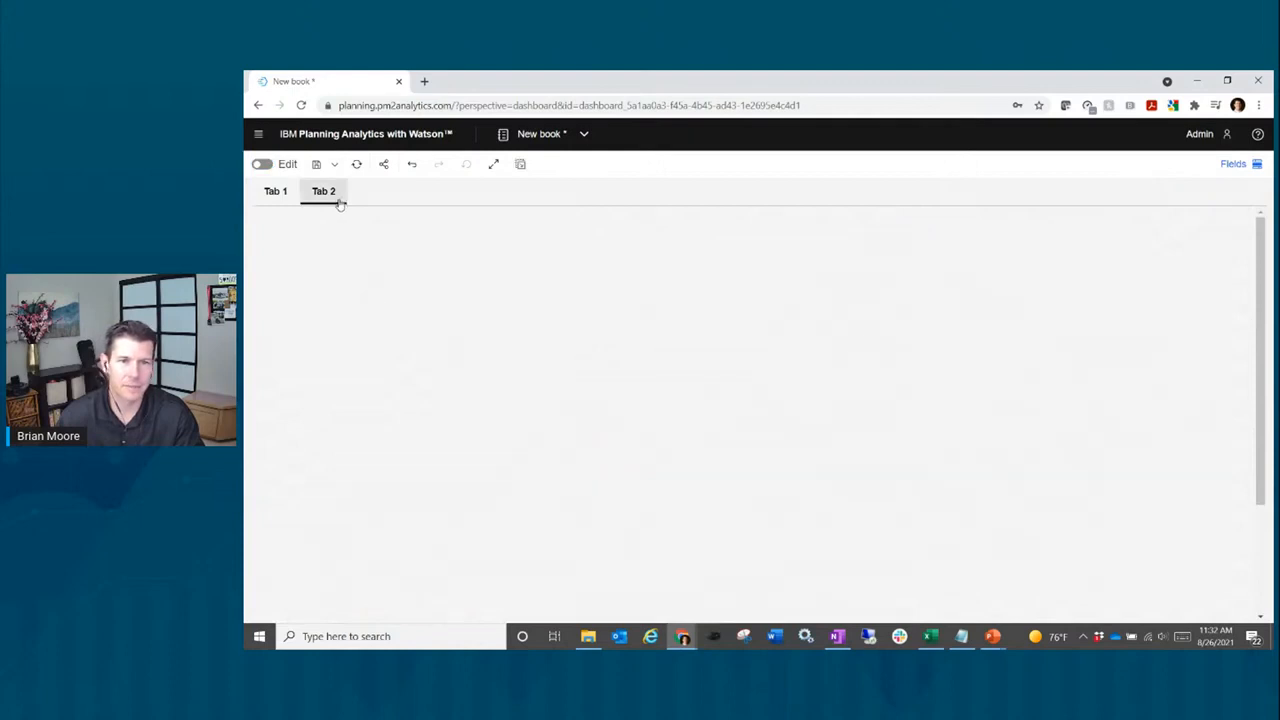
pyautogui.click(276, 193)
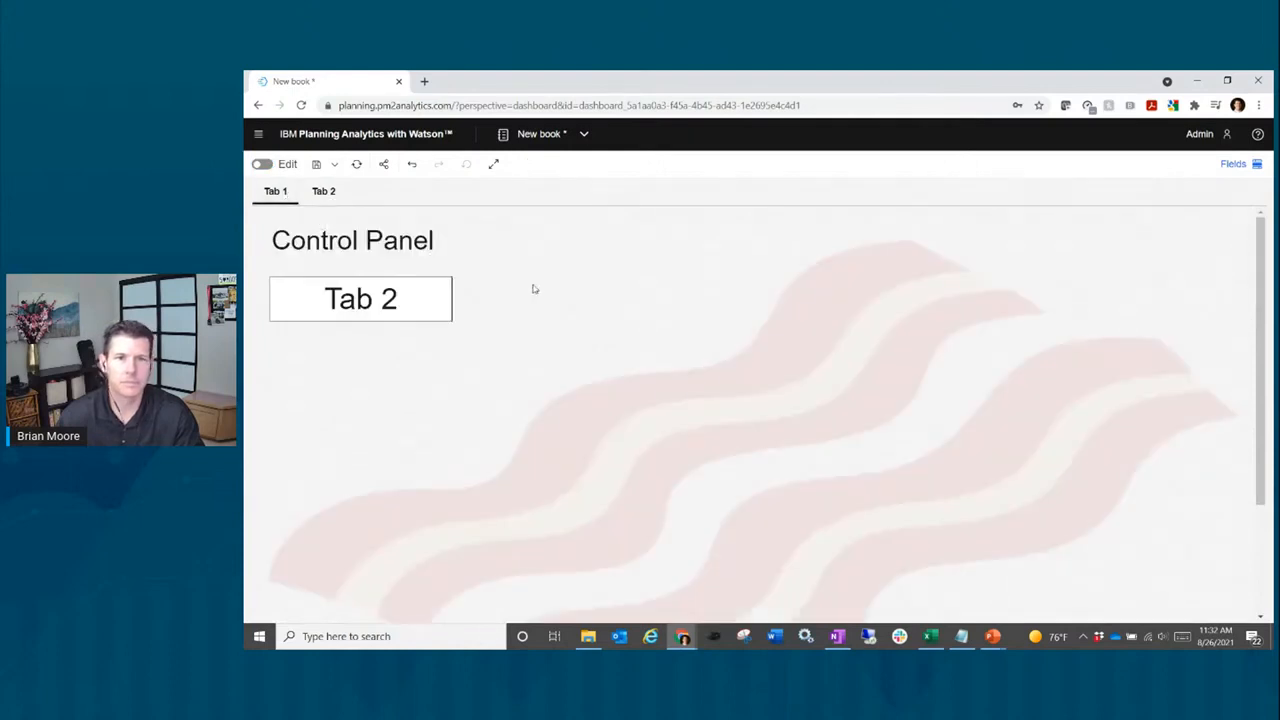
pyautogui.click(262, 164)
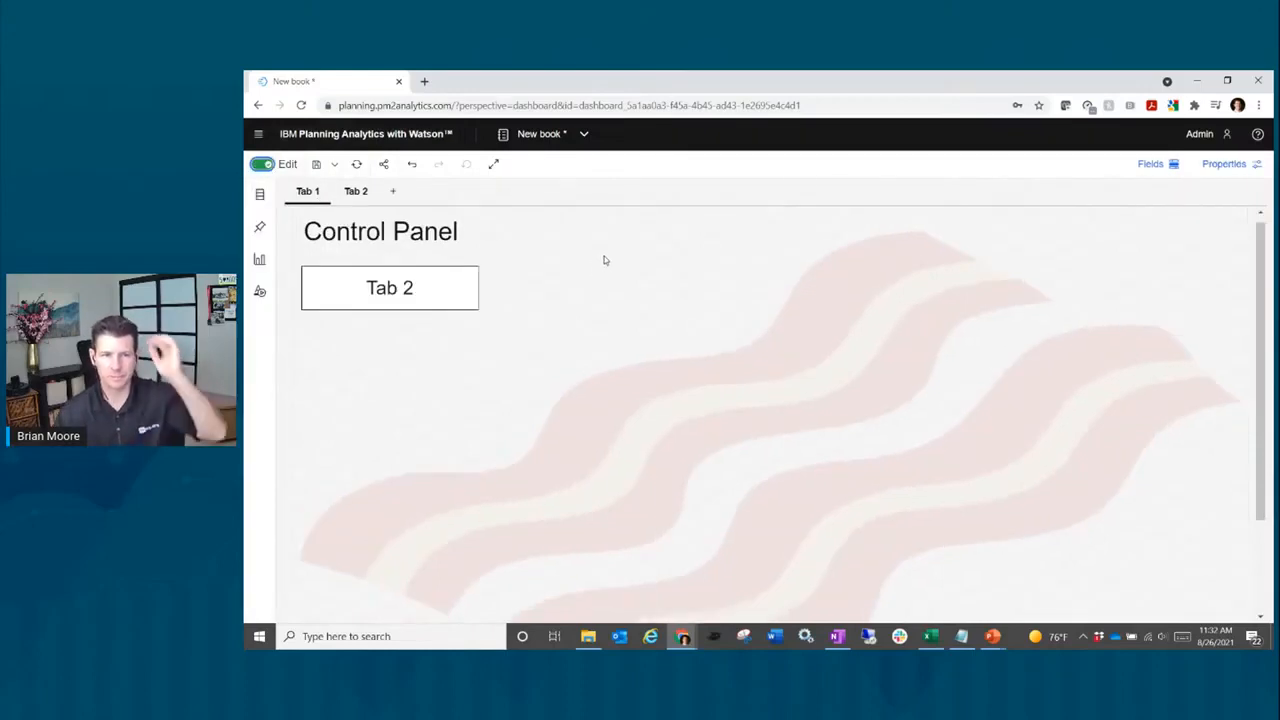
# Step: Add a Media widget with the copied YouTube link, widened to nearly full canvas width
pyautogui.click(259, 290)
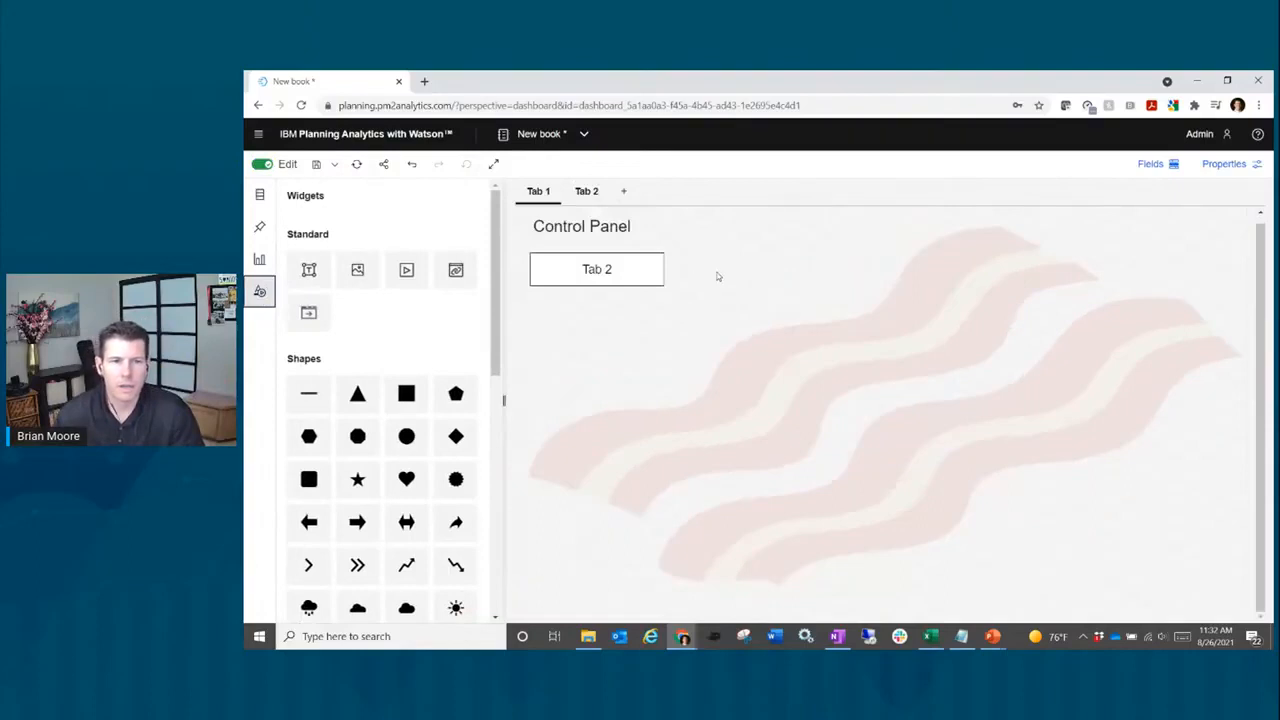
pyautogui.click(406, 273)
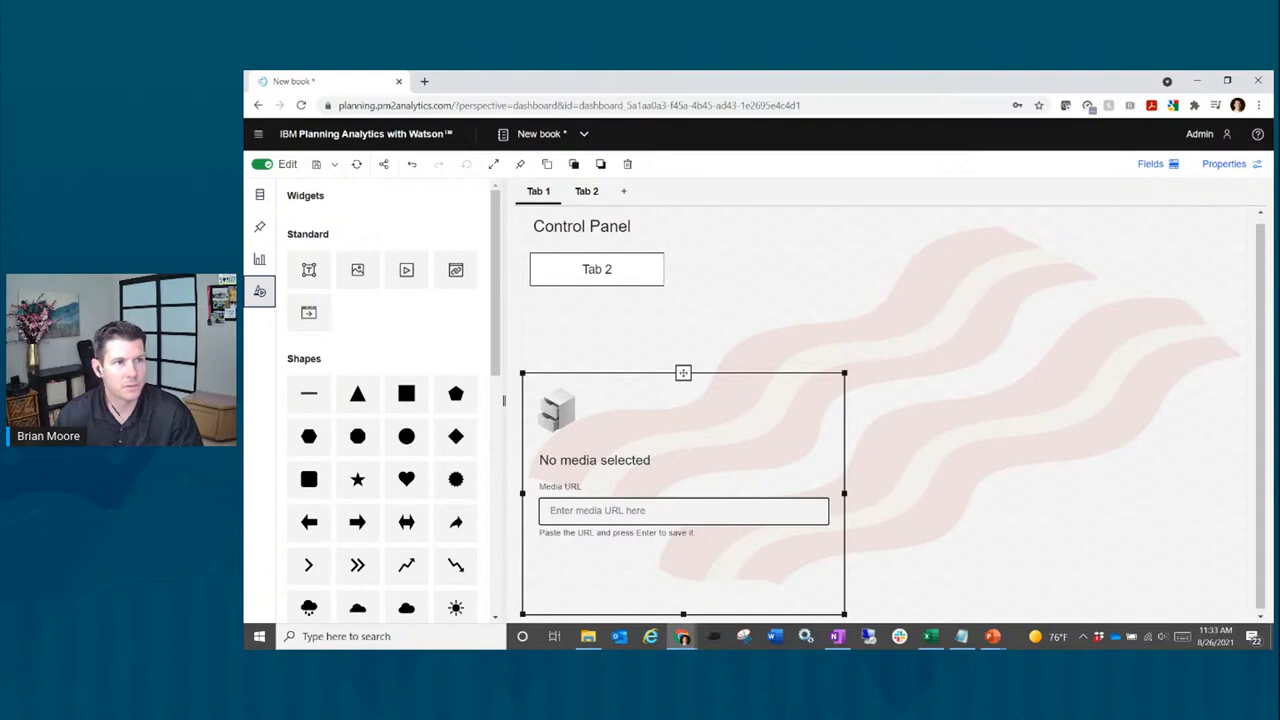
pyautogui.hotkey('alt', 'Tab')
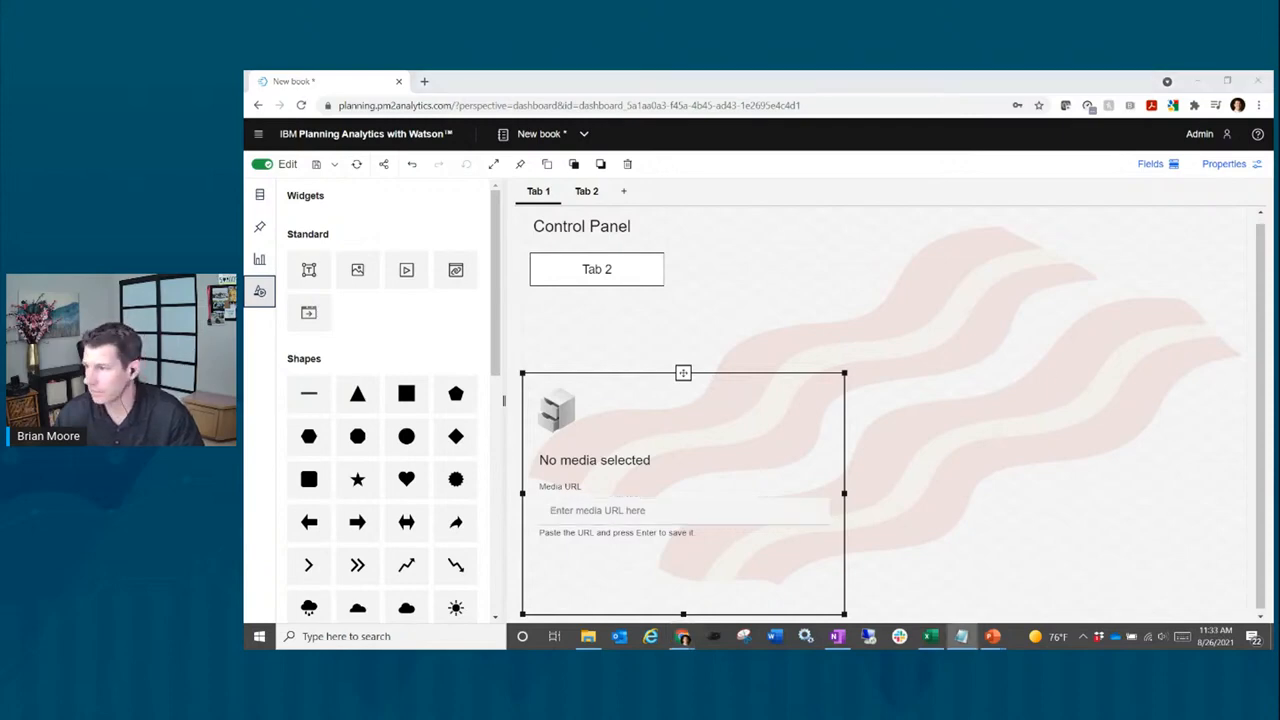
pyautogui.hotkey('alt', 'Tab')
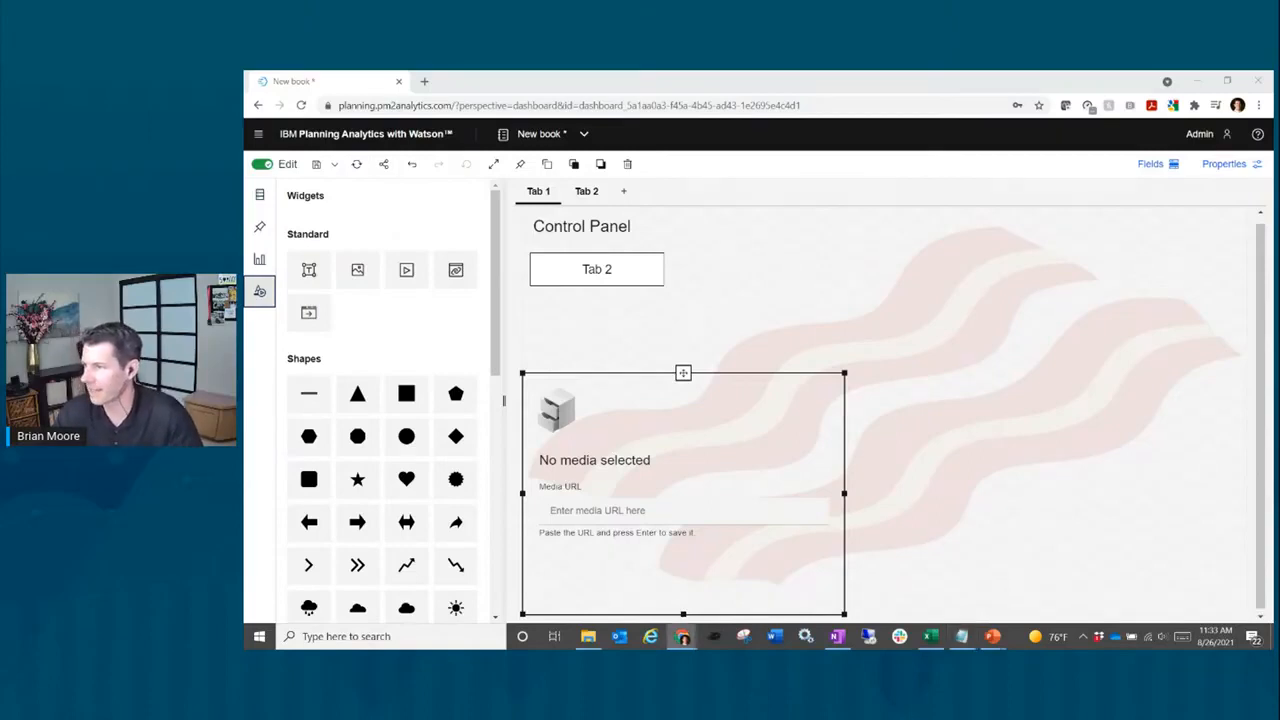
pyautogui.click(620, 520)
pyautogui.write('https://www.youtube.com/watch?v=8-Mg2gYY7ug&t=2120s')
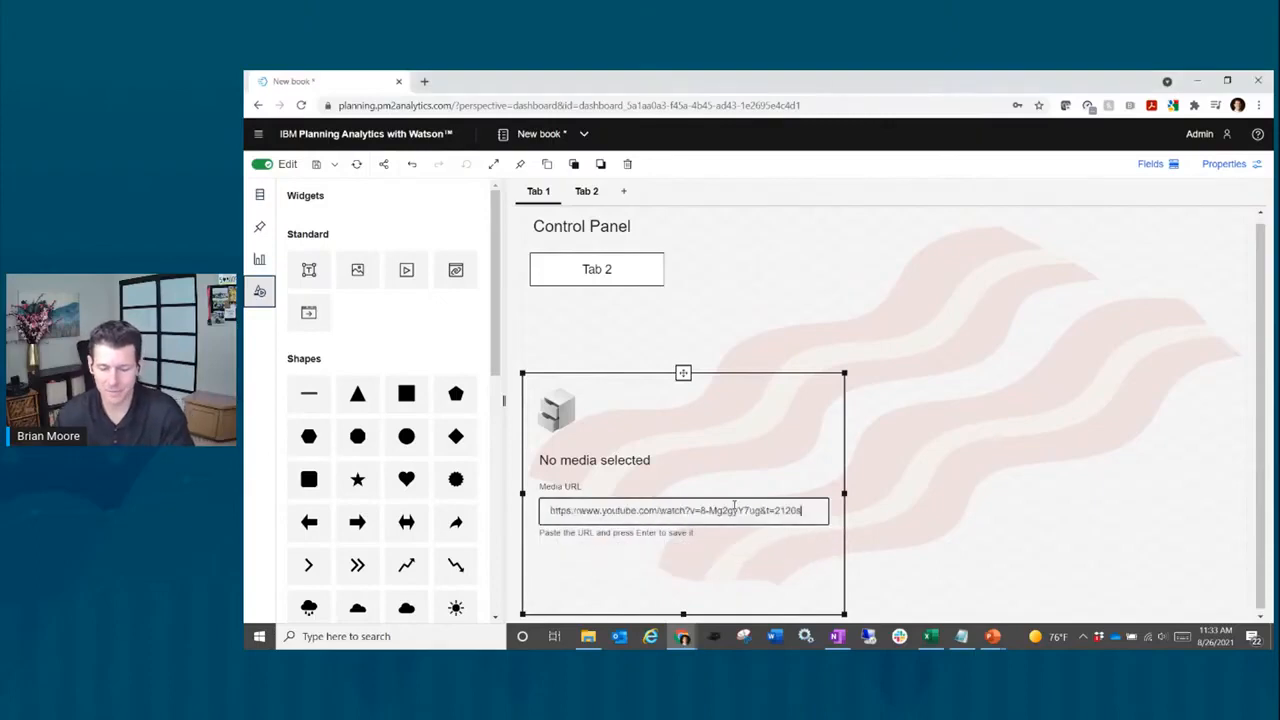
pyautogui.press('Return')
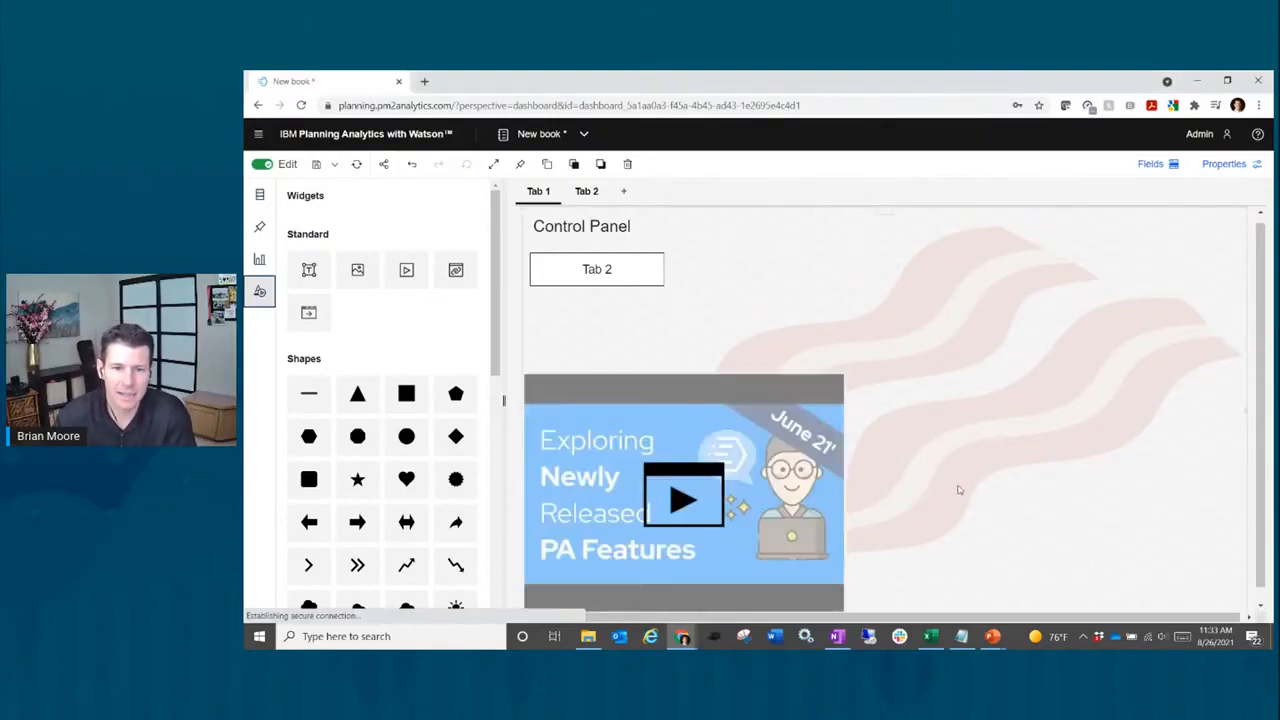
pyautogui.click(818, 458)
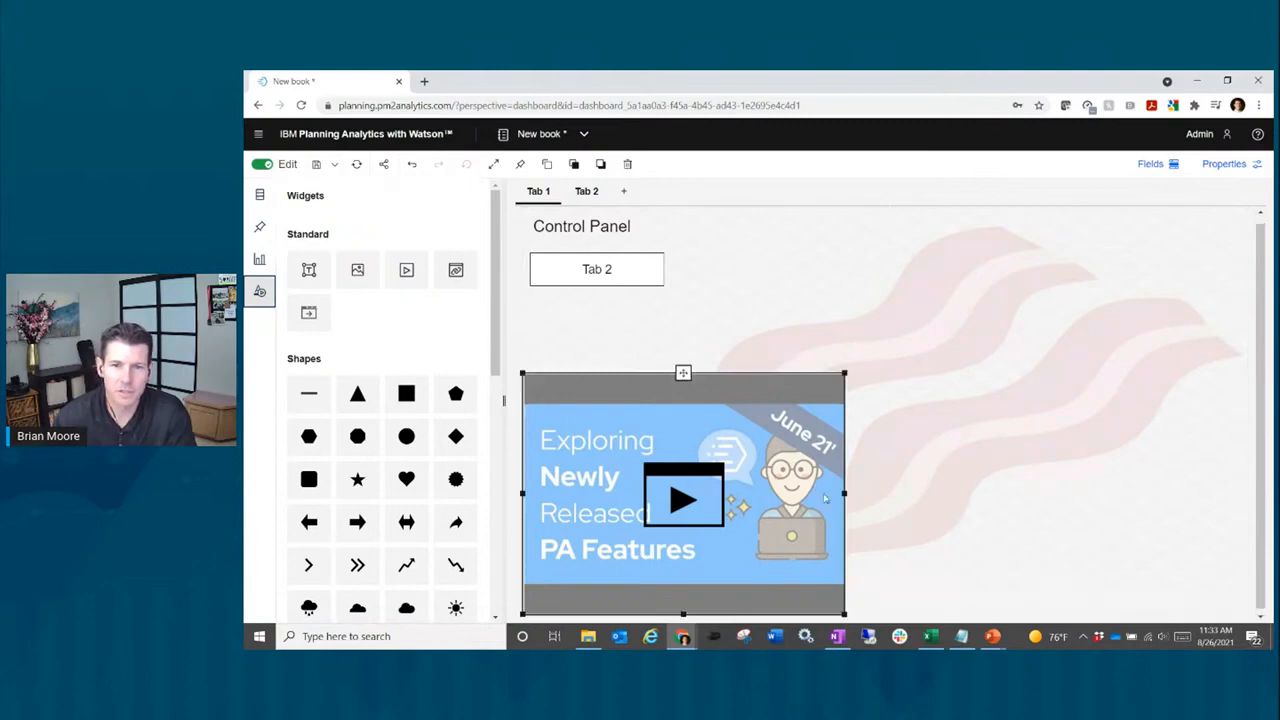
pyautogui.moveTo(845, 493); pyautogui.dragTo(1234, 492)
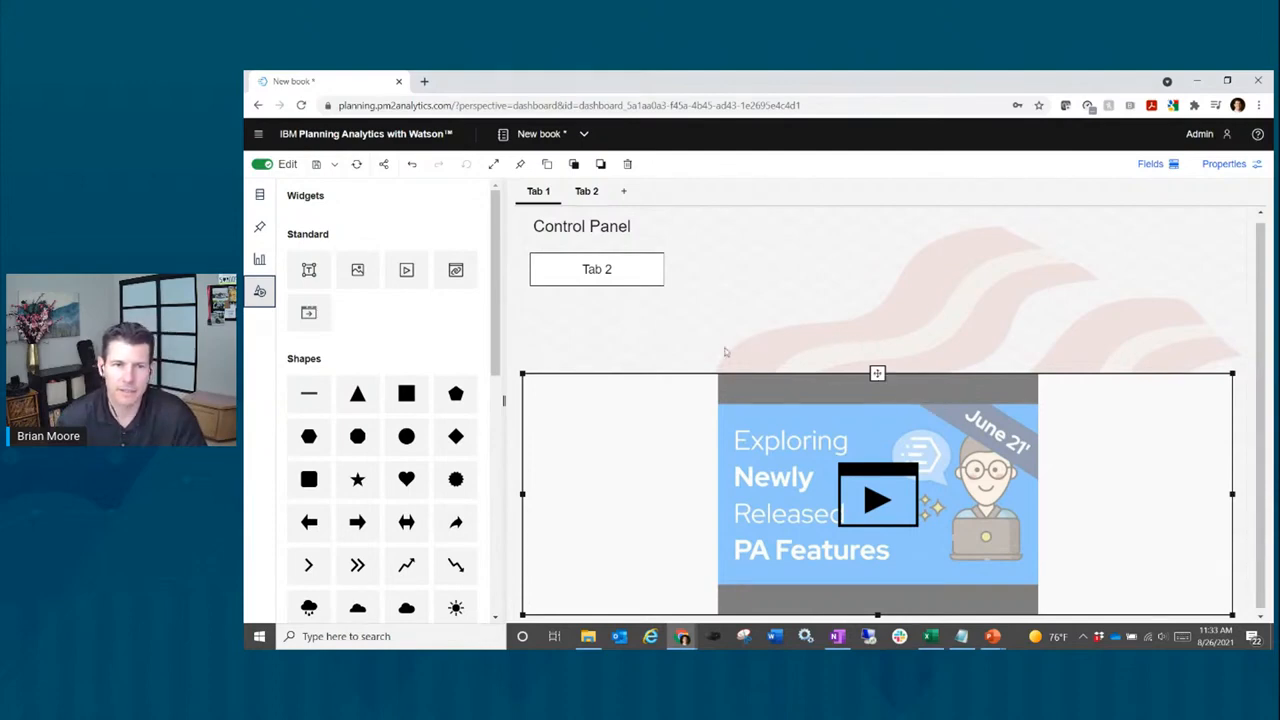
# Step: Preview the video by playing and pausing it outside edit mode, then switch to Tab 2
pyautogui.click(262, 165)
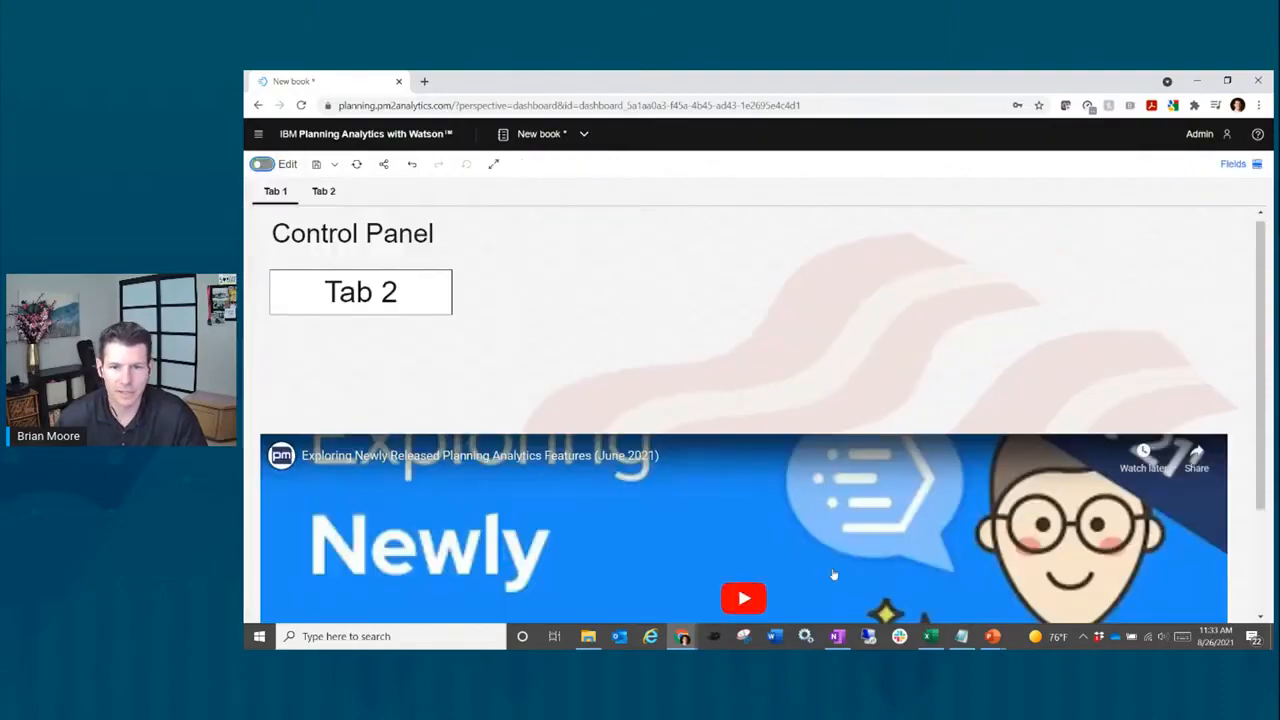
pyautogui.click(745, 597)
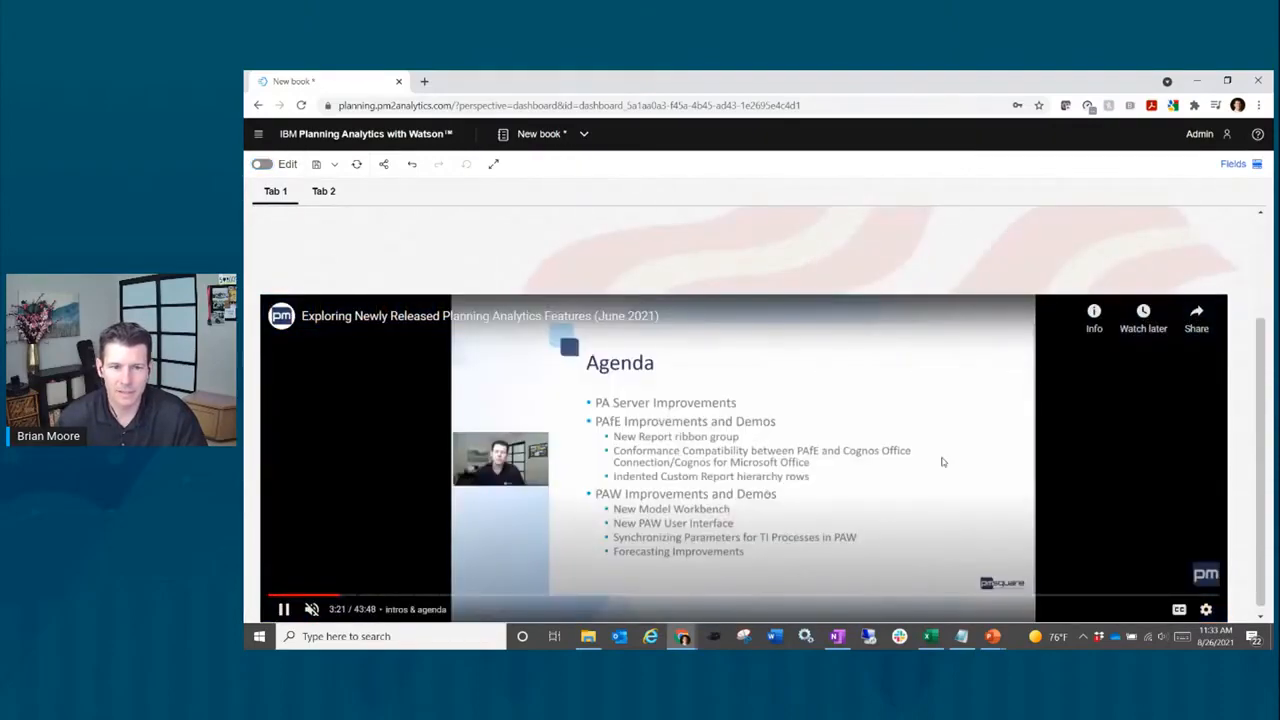
pyautogui.click(284, 609)
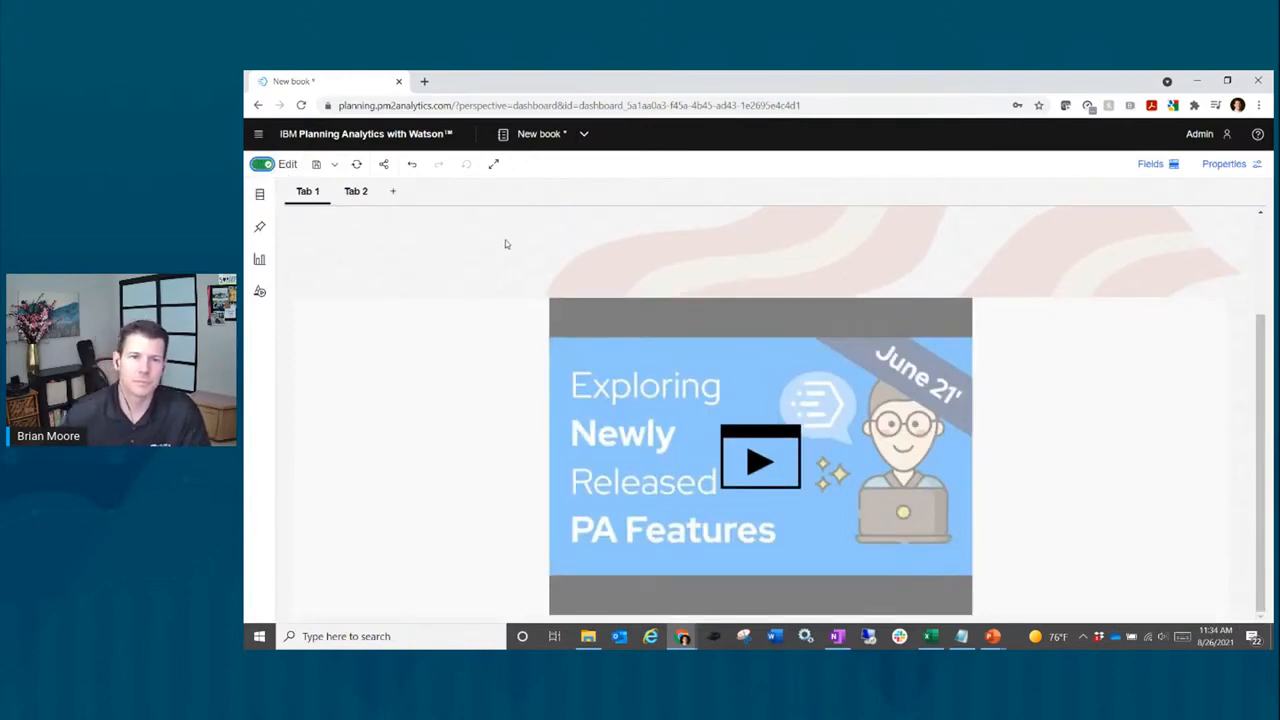
pyautogui.click(356, 191)
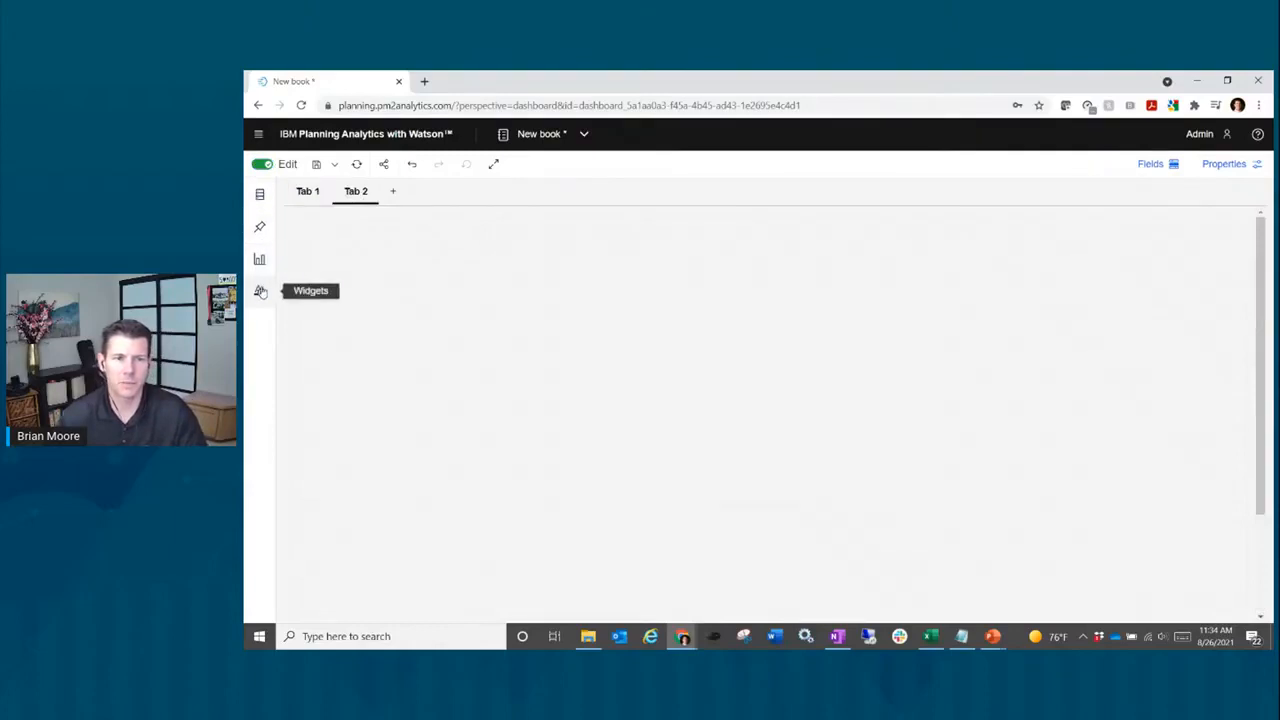
pyautogui.click(259, 291)
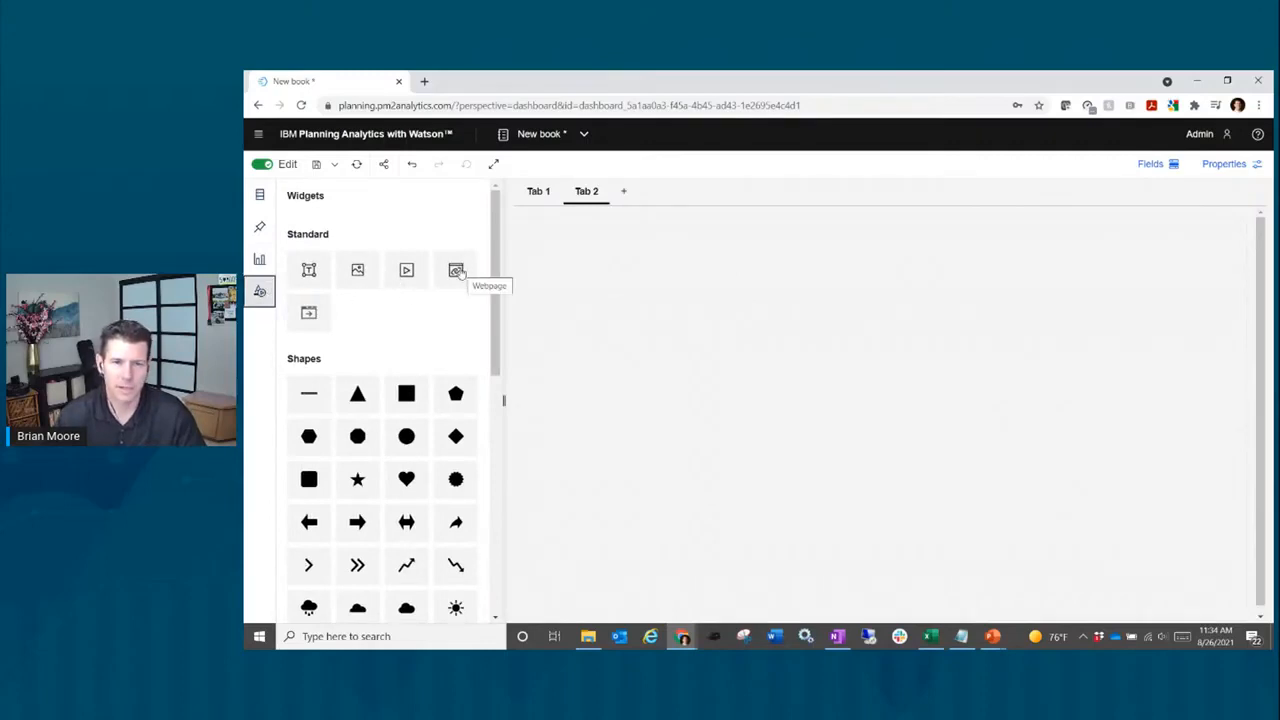
pyautogui.click(457, 271)
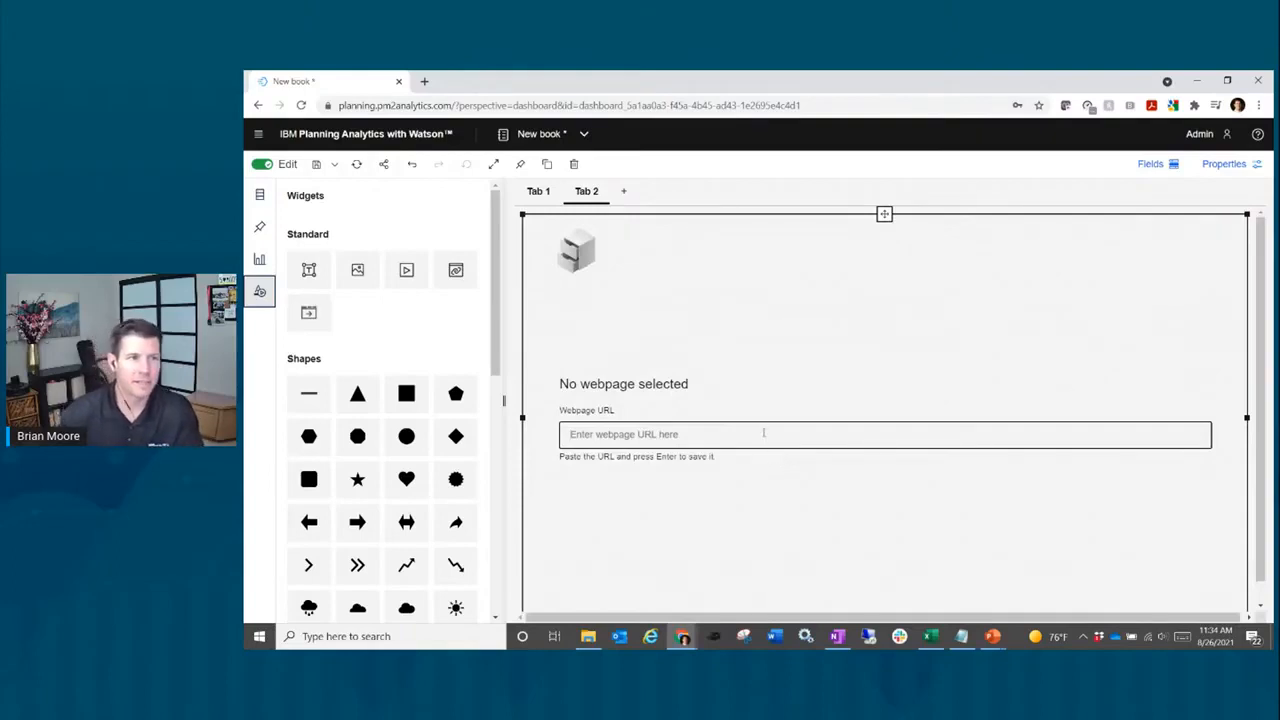
pyautogui.click(761, 433)
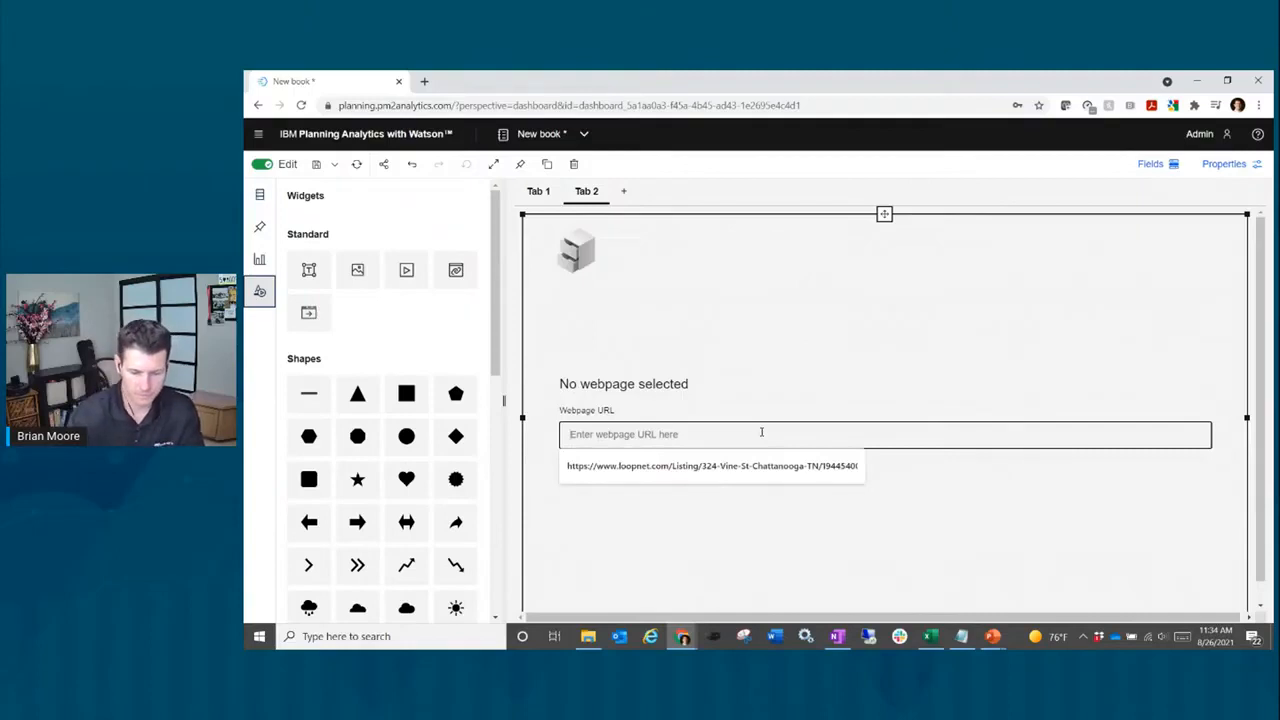
pyautogui.write('pmsquar')
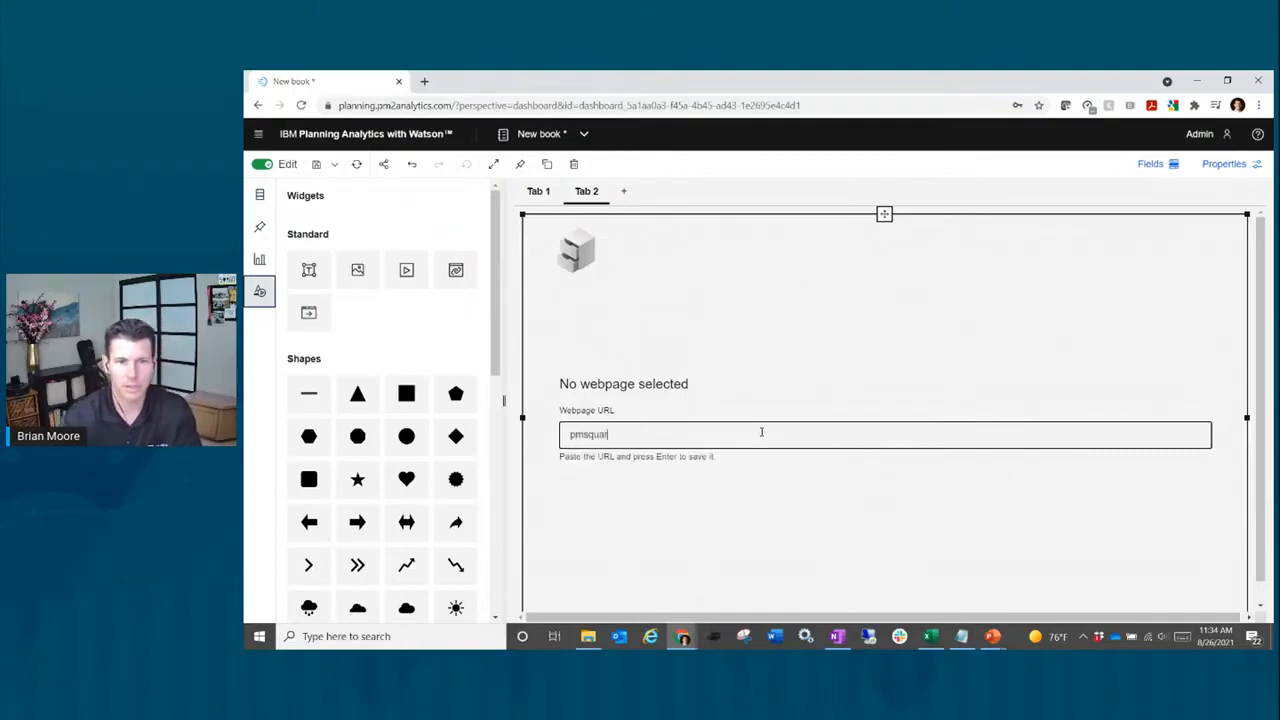
pyautogui.write('e')
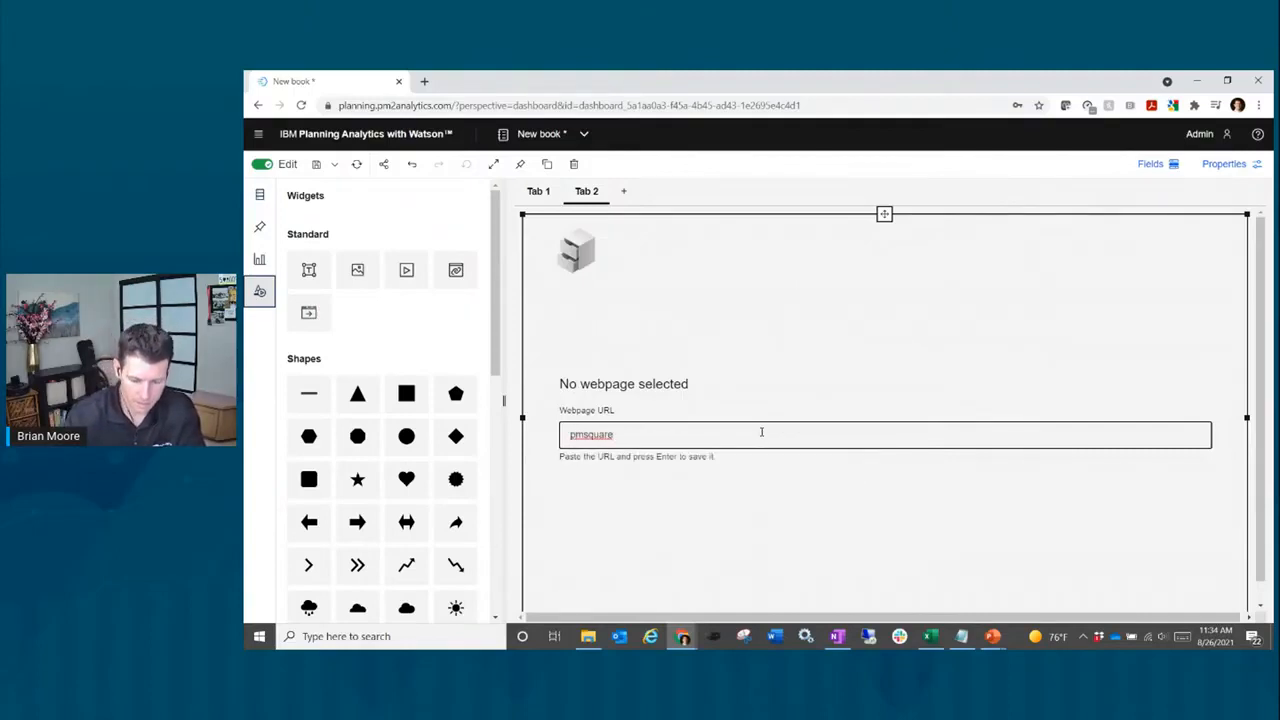
pyautogui.write('.com')
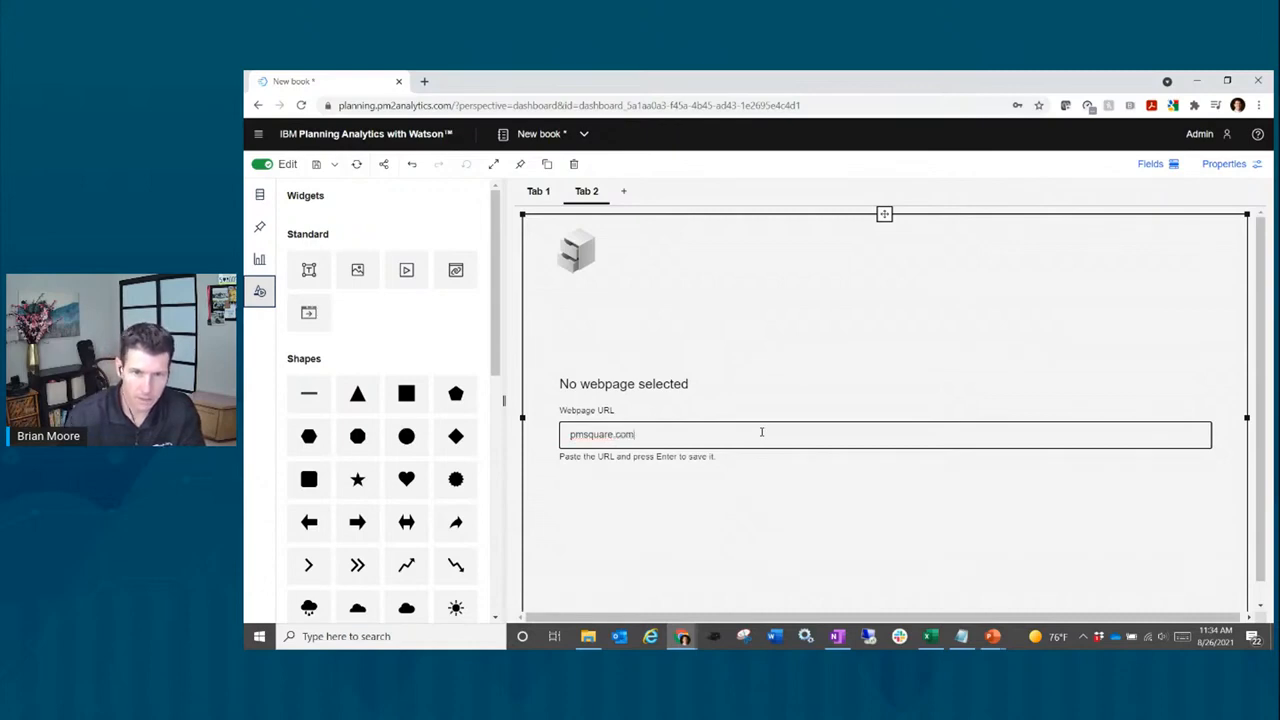
pyautogui.write('/events')
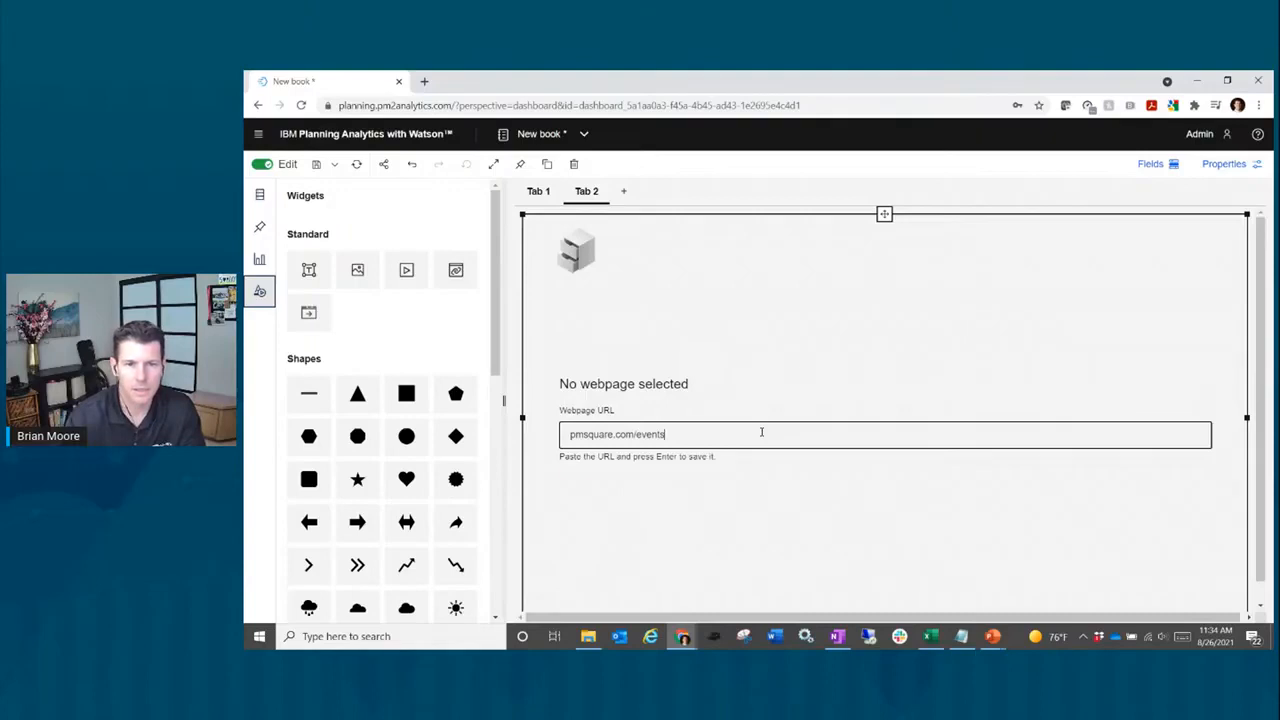
pyautogui.press('Return')
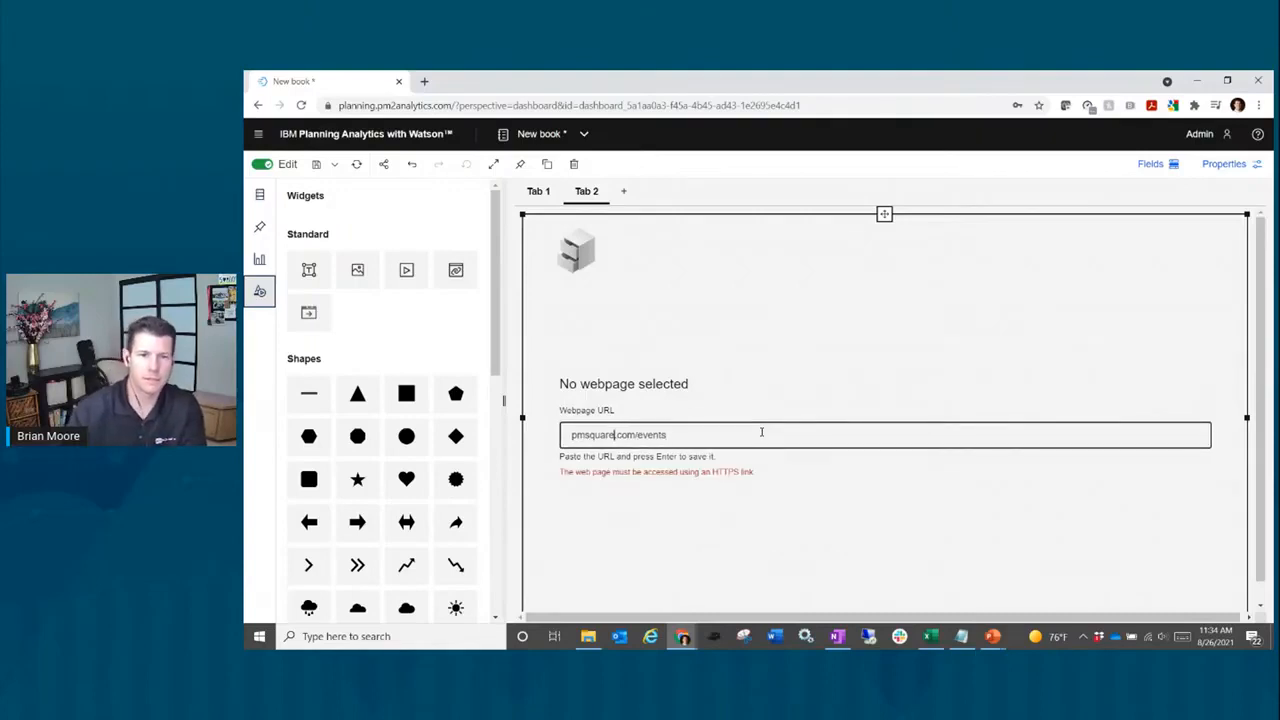
pyautogui.press('Home')
pyautogui.write('htt')
pyautogui.write('ps:')
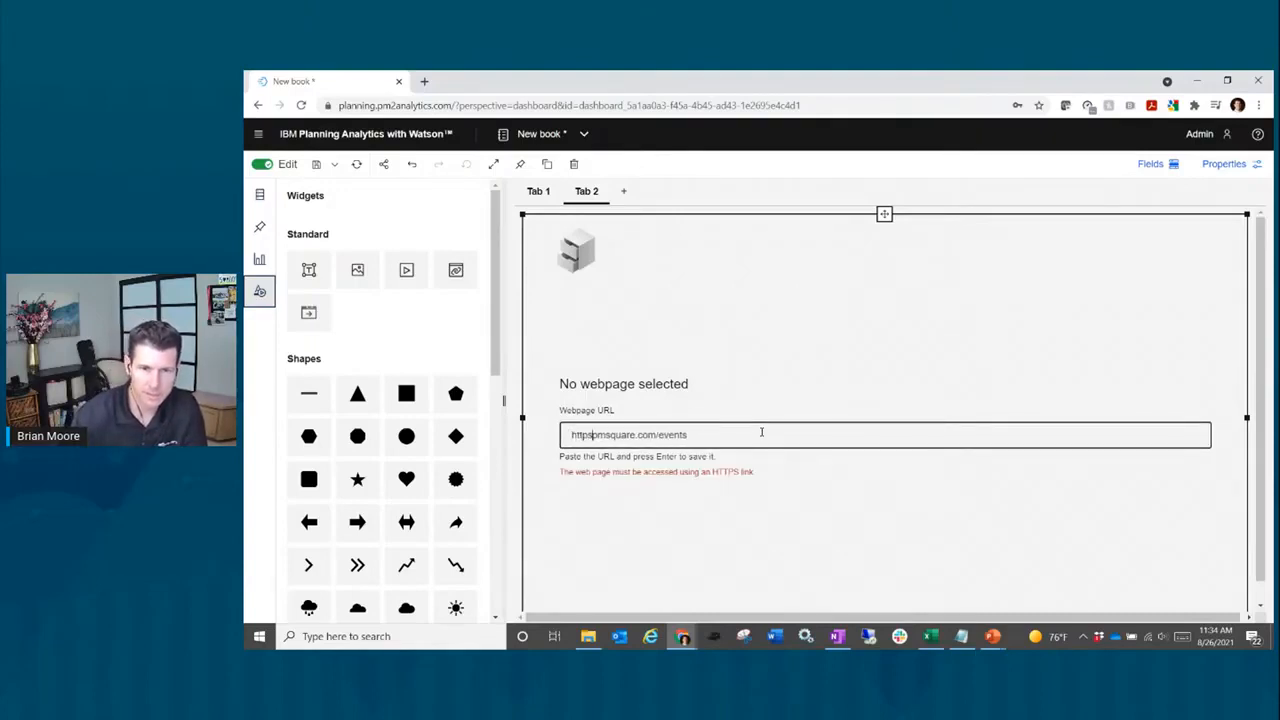
pyautogui.write('//')
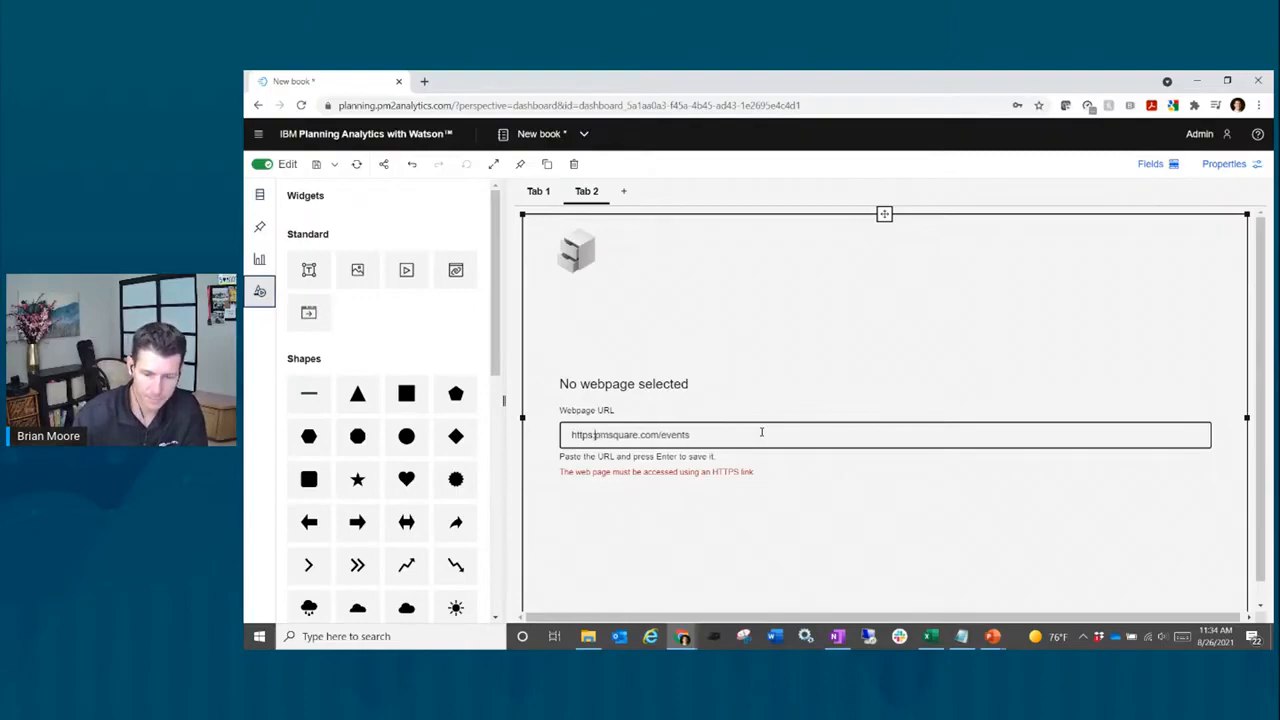
pyautogui.press('Return')
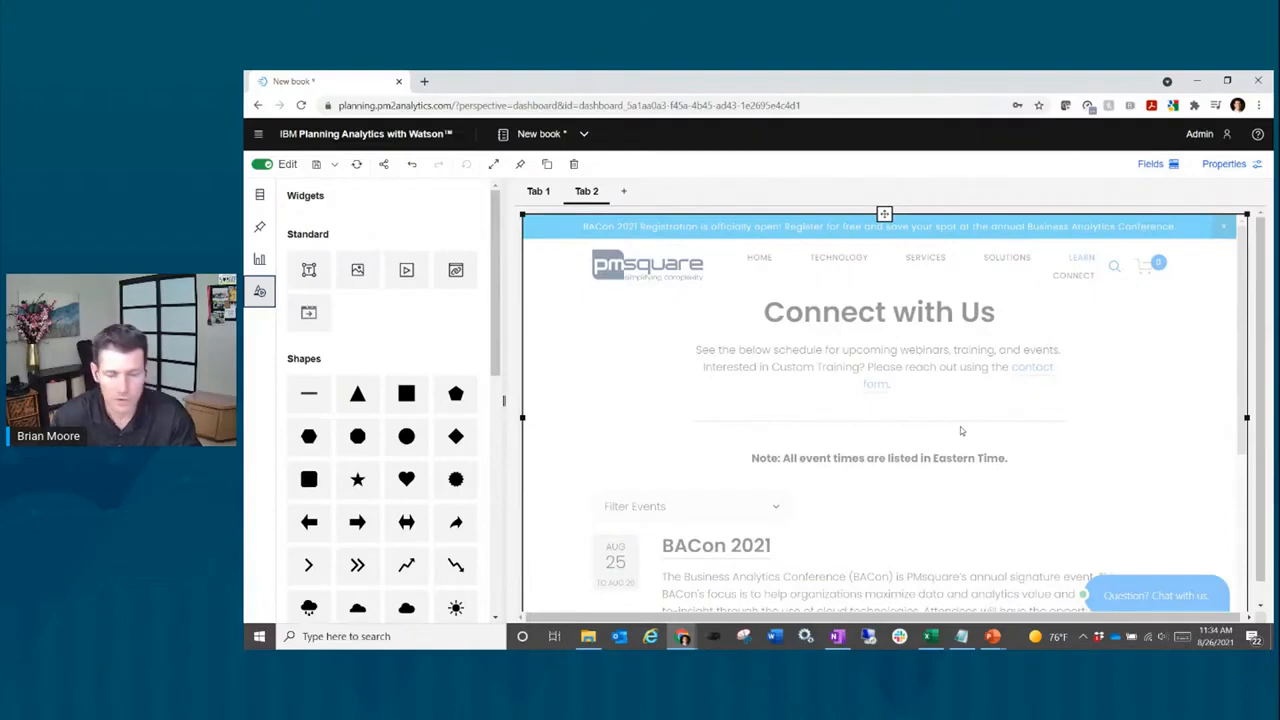
pyautogui.scroll(-1, 816, 526)
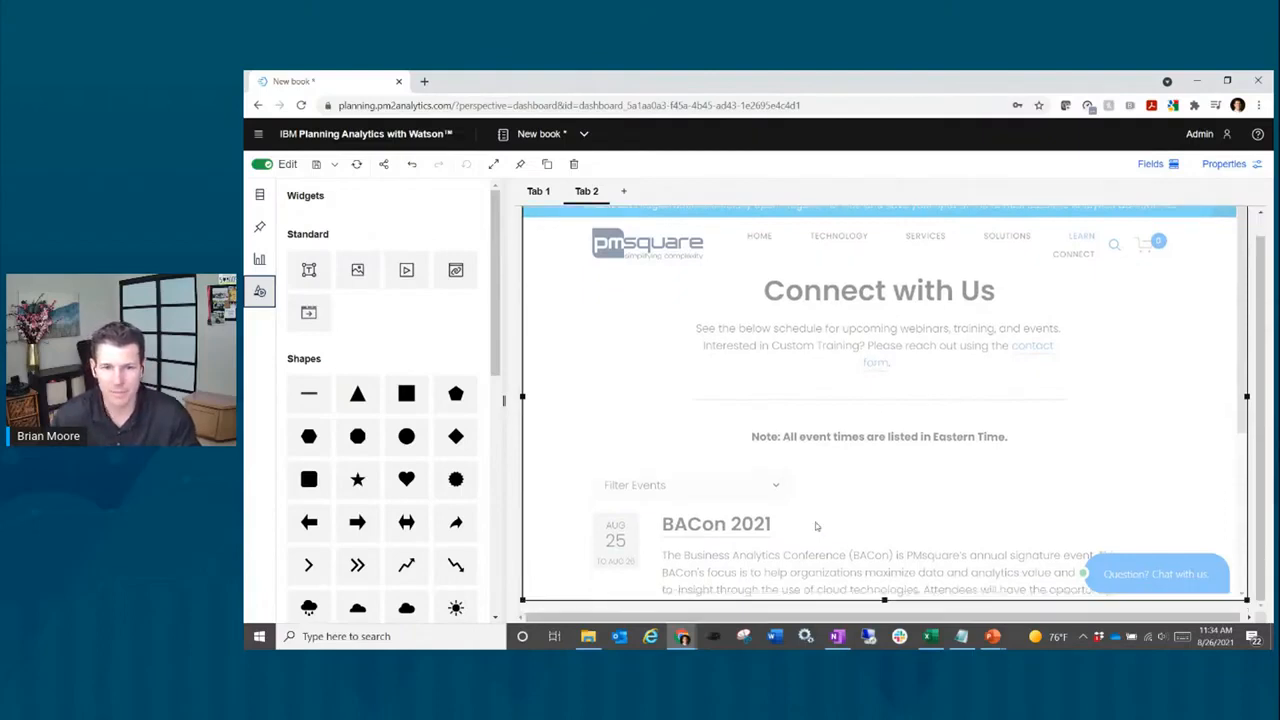
pyautogui.scroll(1, 818, 518)
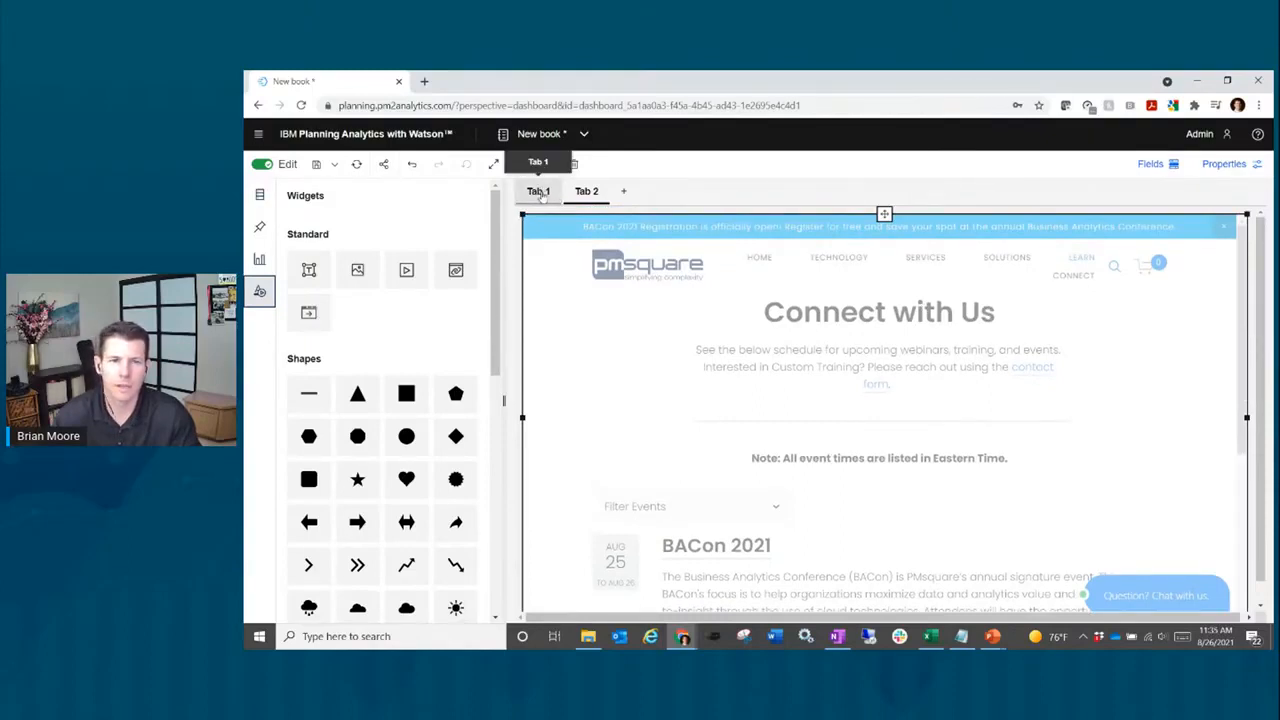
# Step: Switch back to Tab 1 with the Control Panel
pyautogui.click(539, 192)
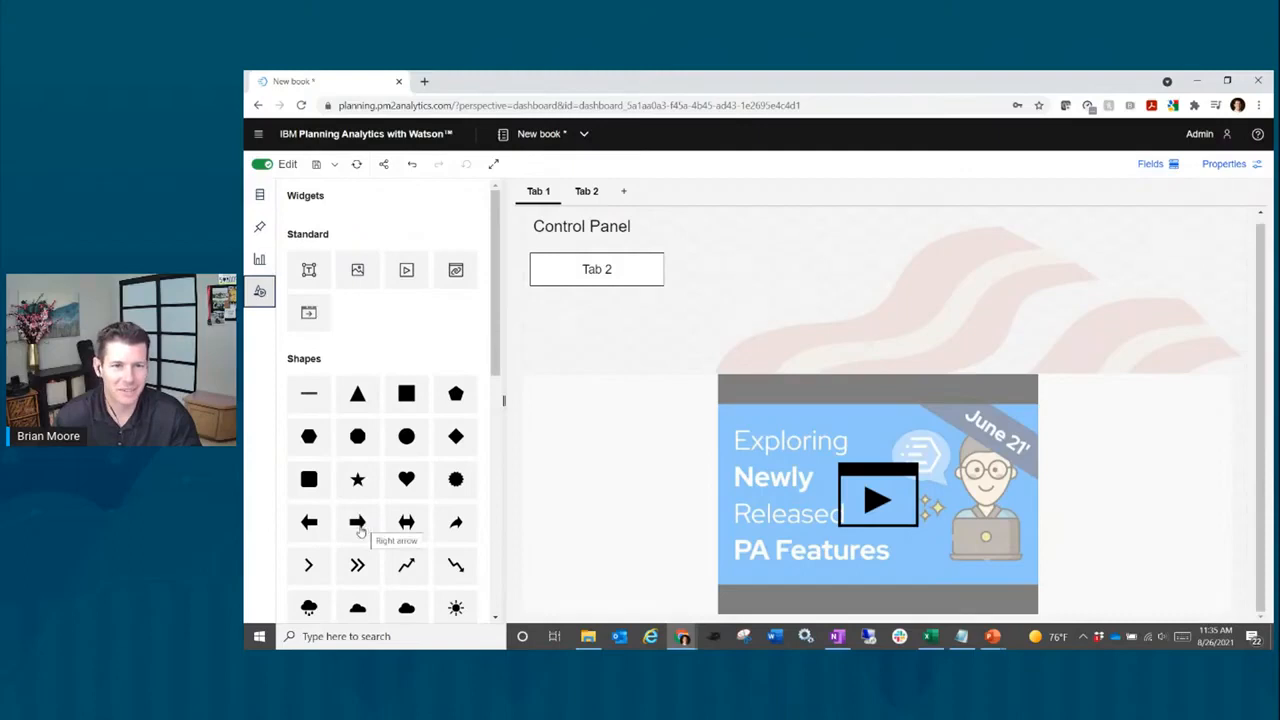
# Step: Insert a right-arrow shape, shrink it, and position it beside the Tab 2 button
pyautogui.click(358, 526)
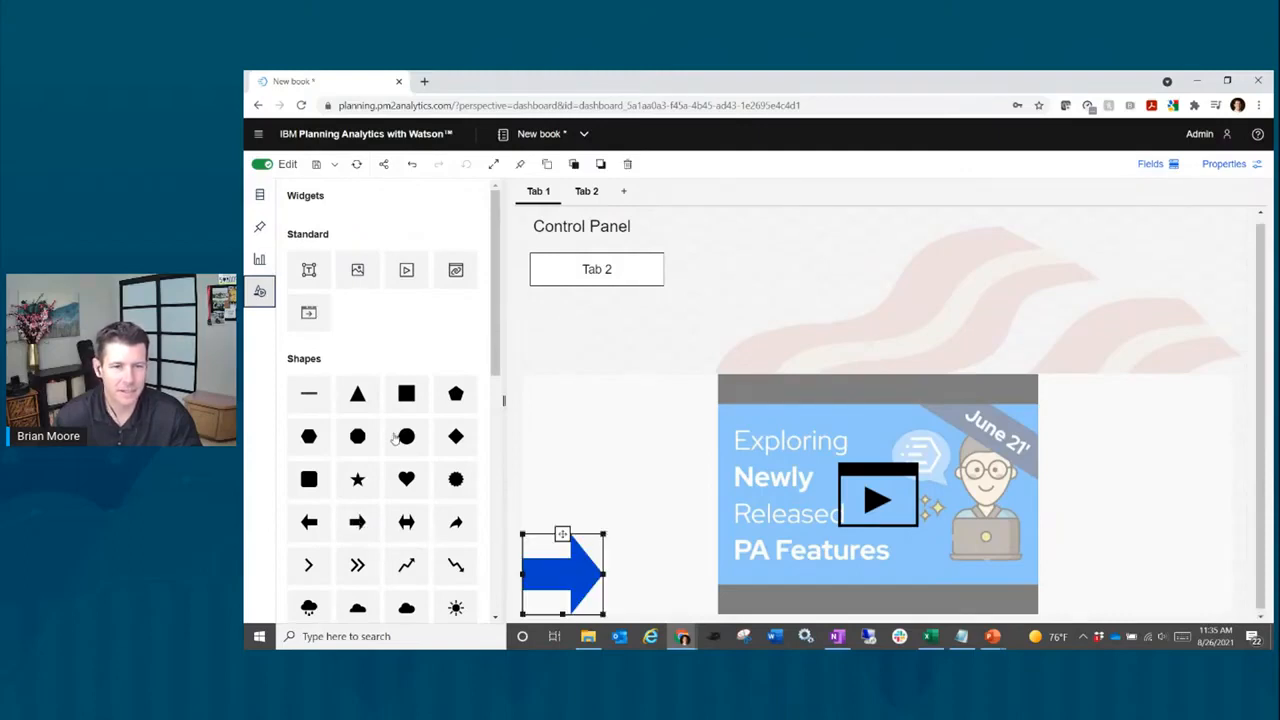
pyautogui.scroll(-2, 396, 437)
pyautogui.scroll(-5, 396, 437)
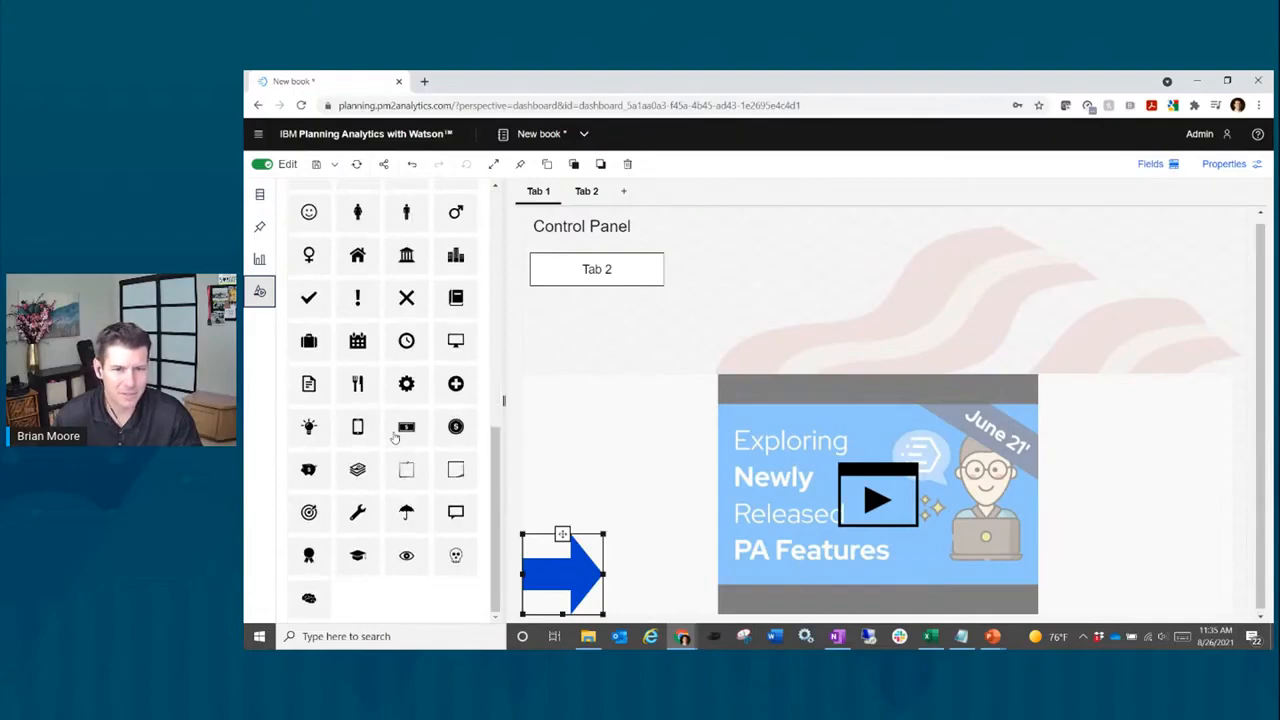
pyautogui.scroll(8, 396, 437)
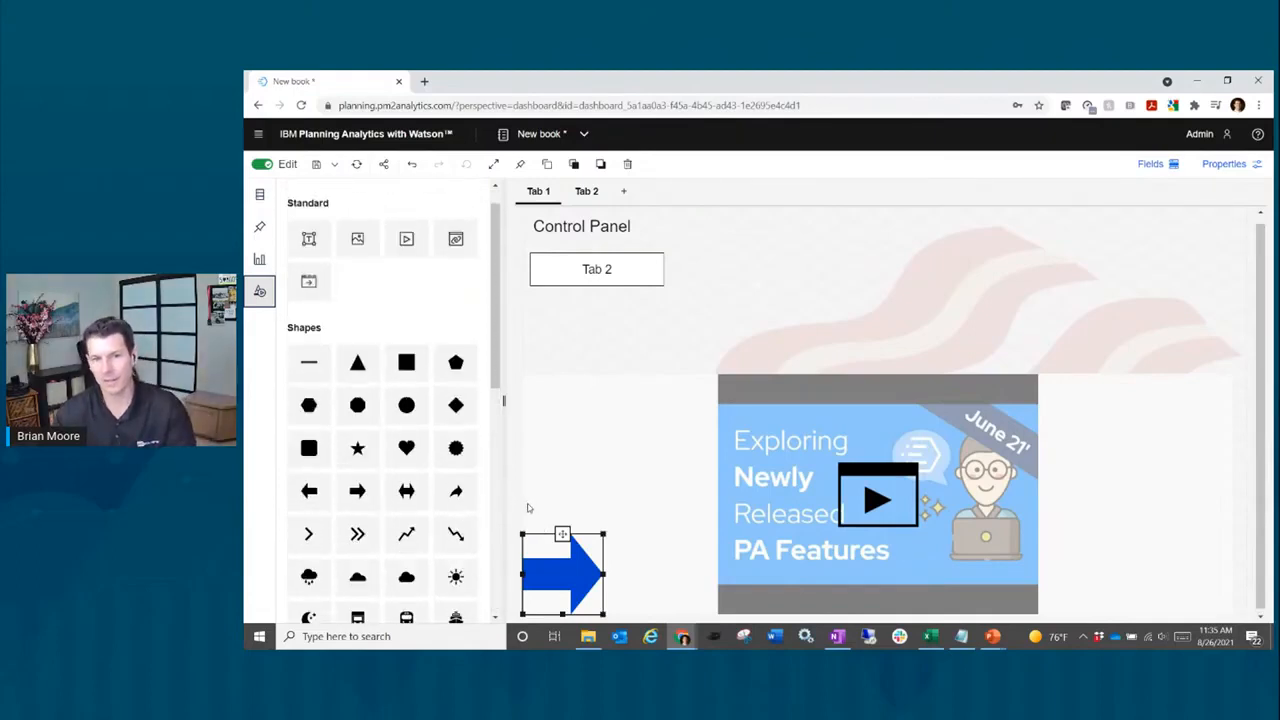
pyautogui.moveTo(562, 534); pyautogui.dragTo(598, 293)
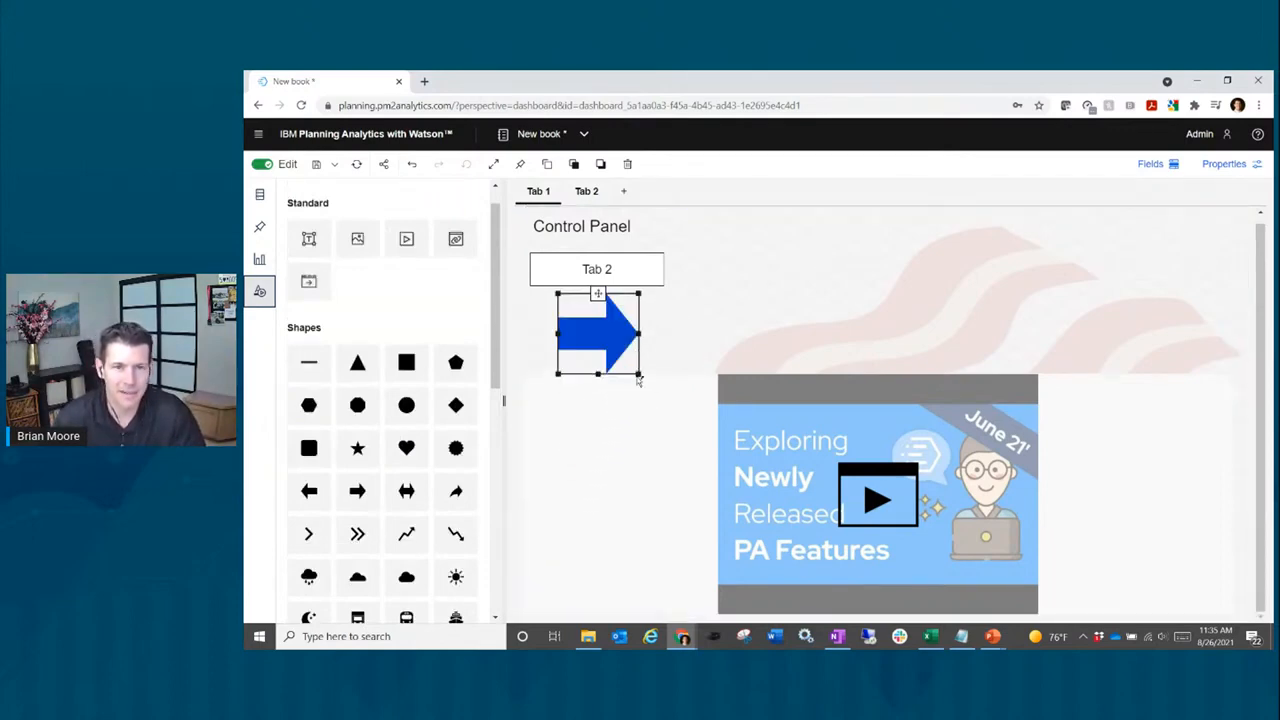
pyautogui.moveTo(638, 376); pyautogui.dragTo(626, 330)
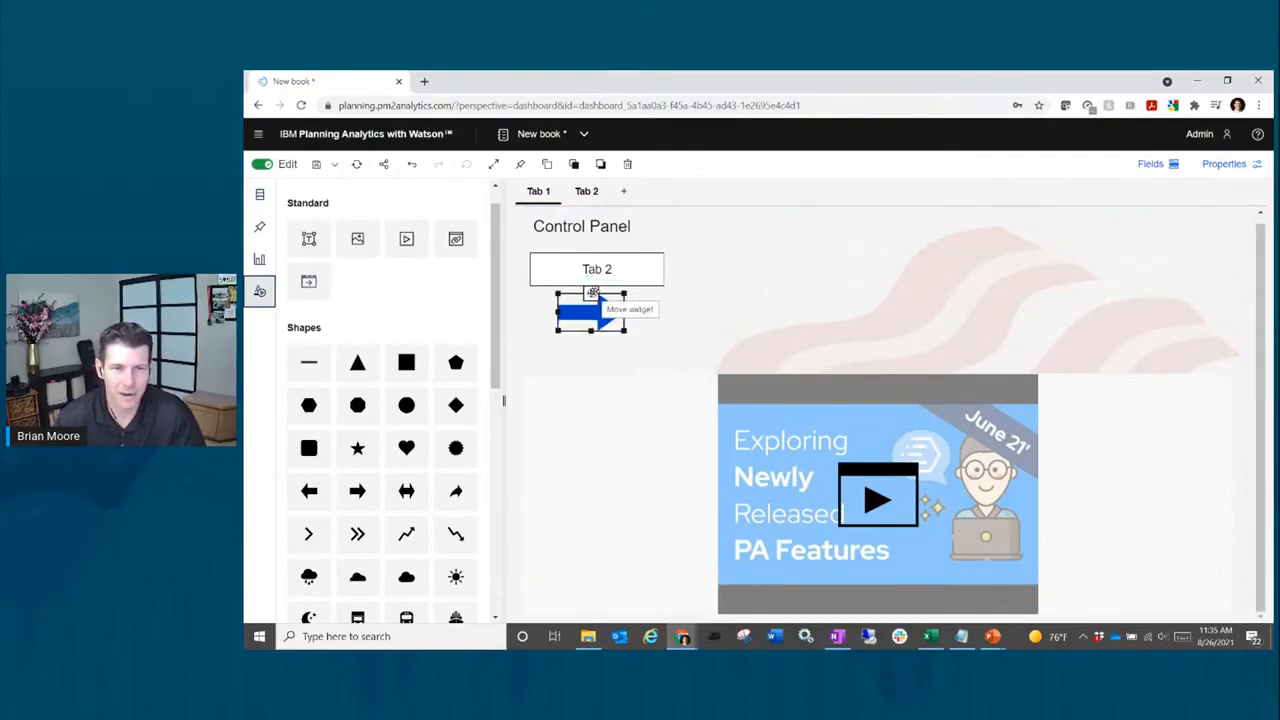
pyautogui.moveTo(592, 292); pyautogui.dragTo(729, 293)
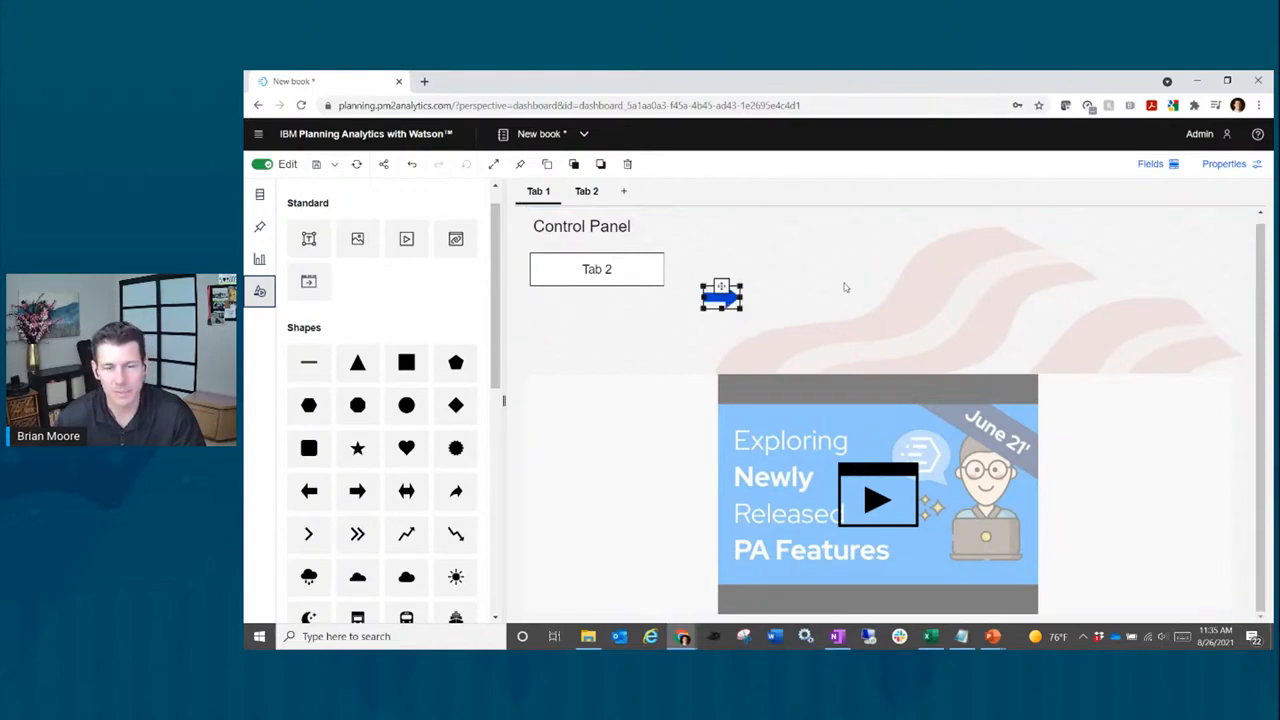
pyautogui.click(800, 249)
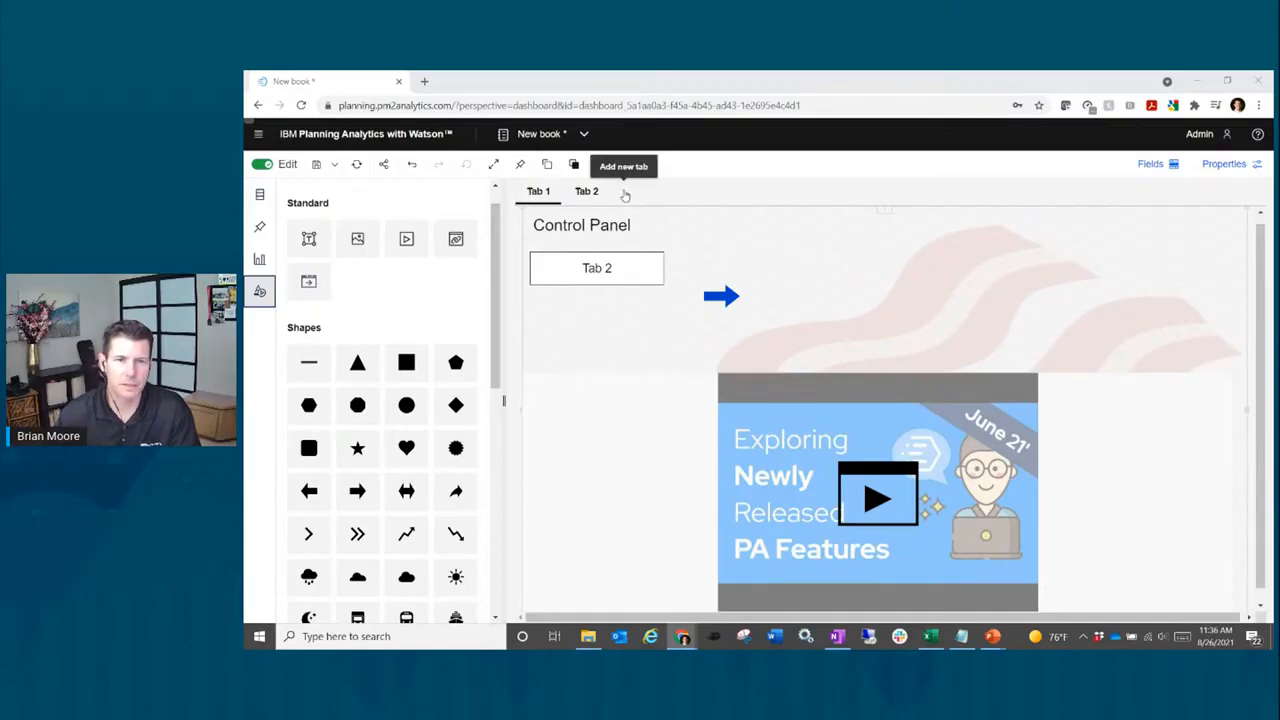
# Step: Create Tab 3 from the bottom-left split layout template
pyautogui.click(624, 193)
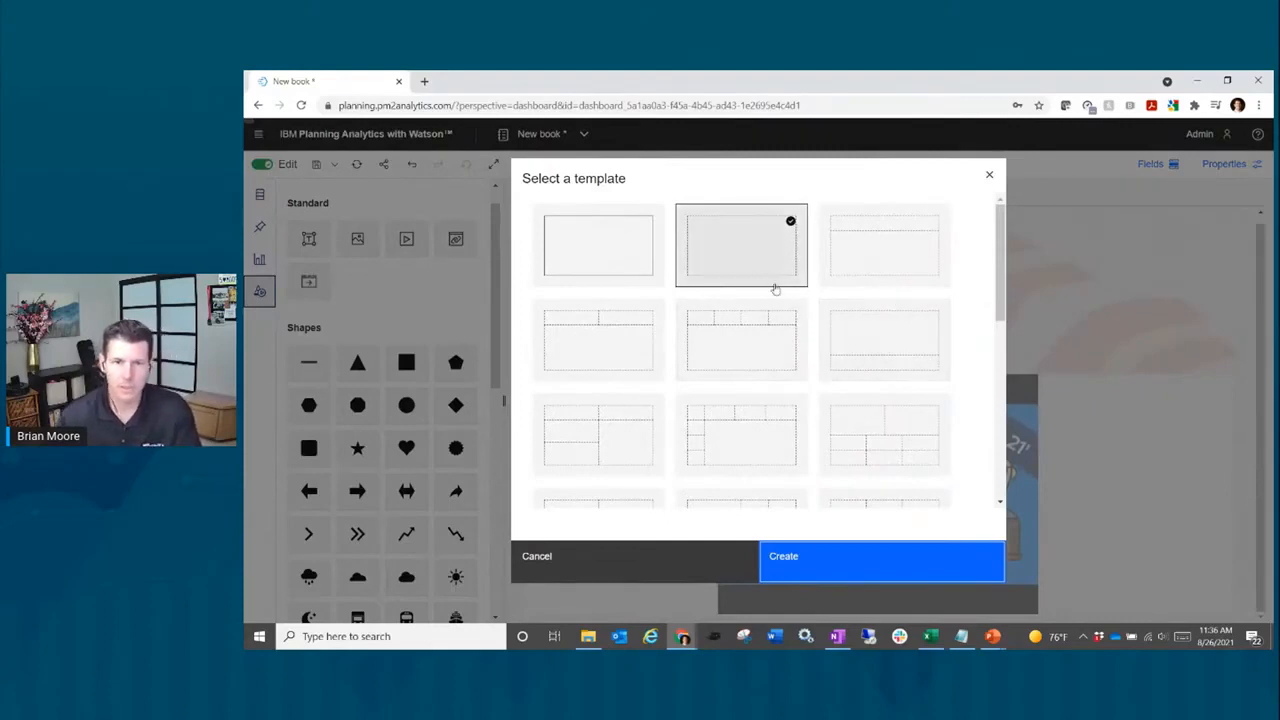
pyautogui.scroll(-5, 743, 446)
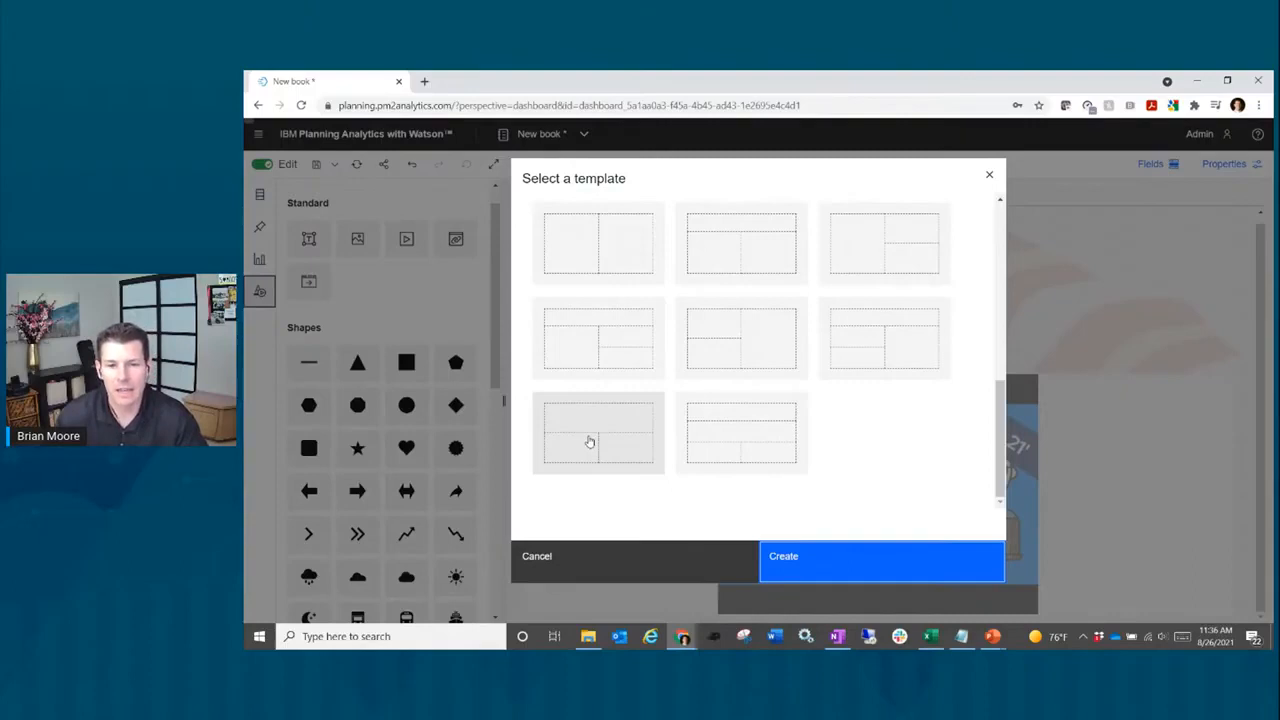
pyautogui.click(590, 442)
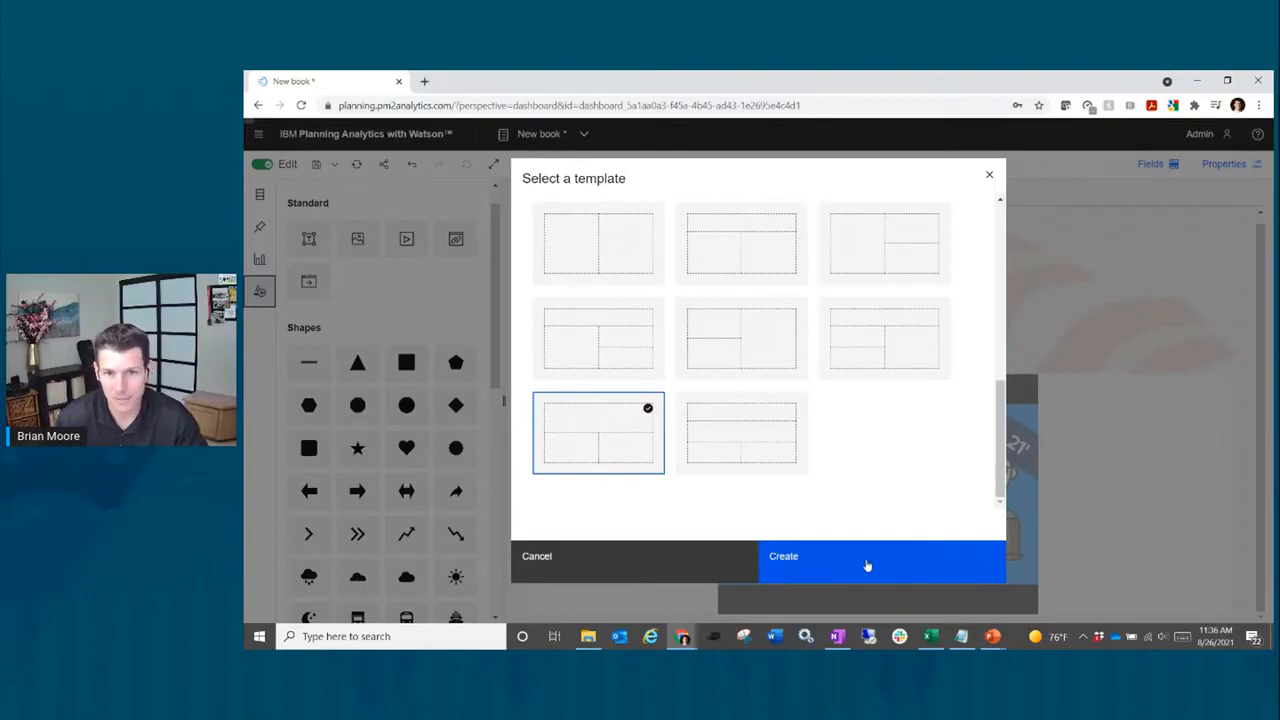
pyautogui.click(867, 566)
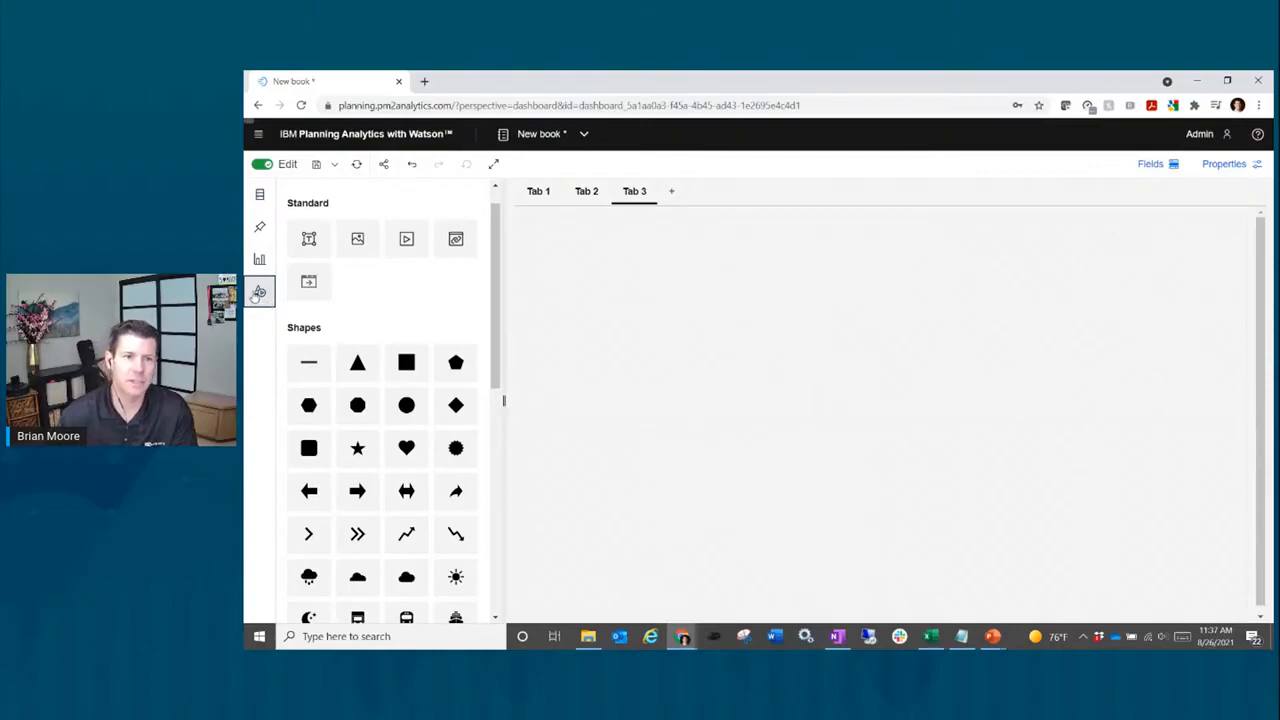
# Step: Expand BACon2020 > Cubes > Sales > Views in the Databases panel and right-click the Default view
pyautogui.click(258, 293)
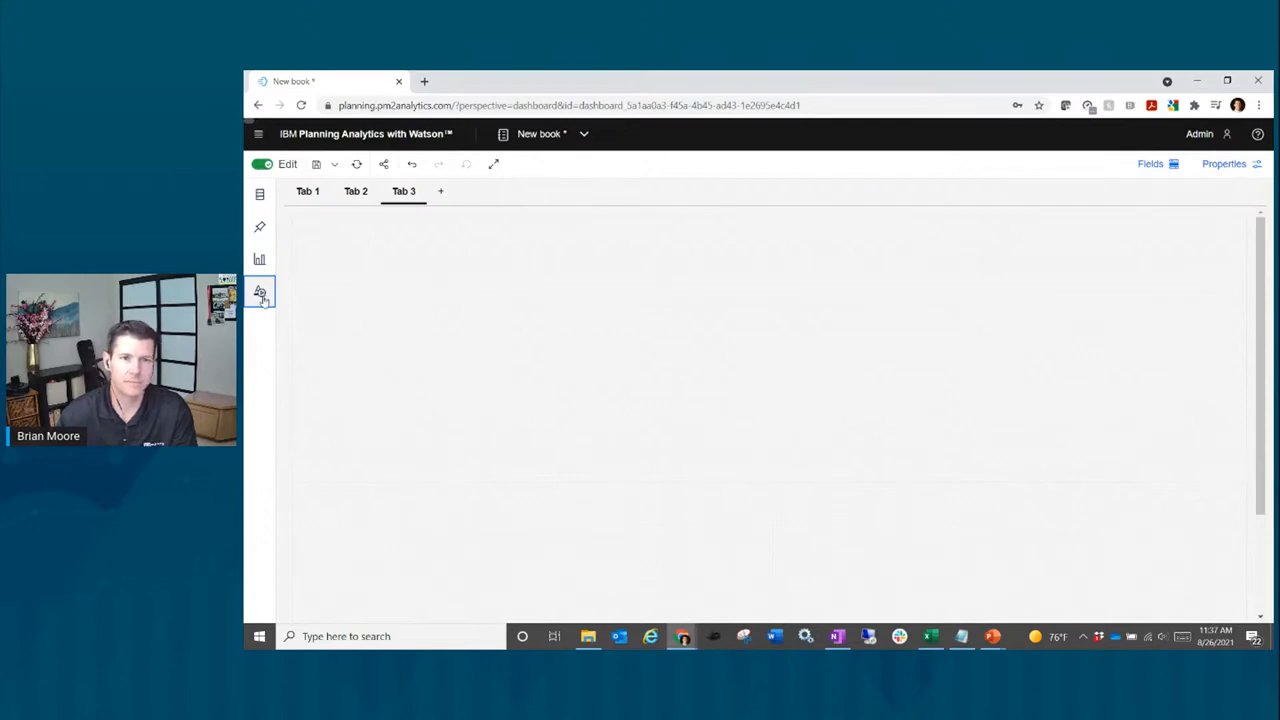
pyautogui.click(261, 197)
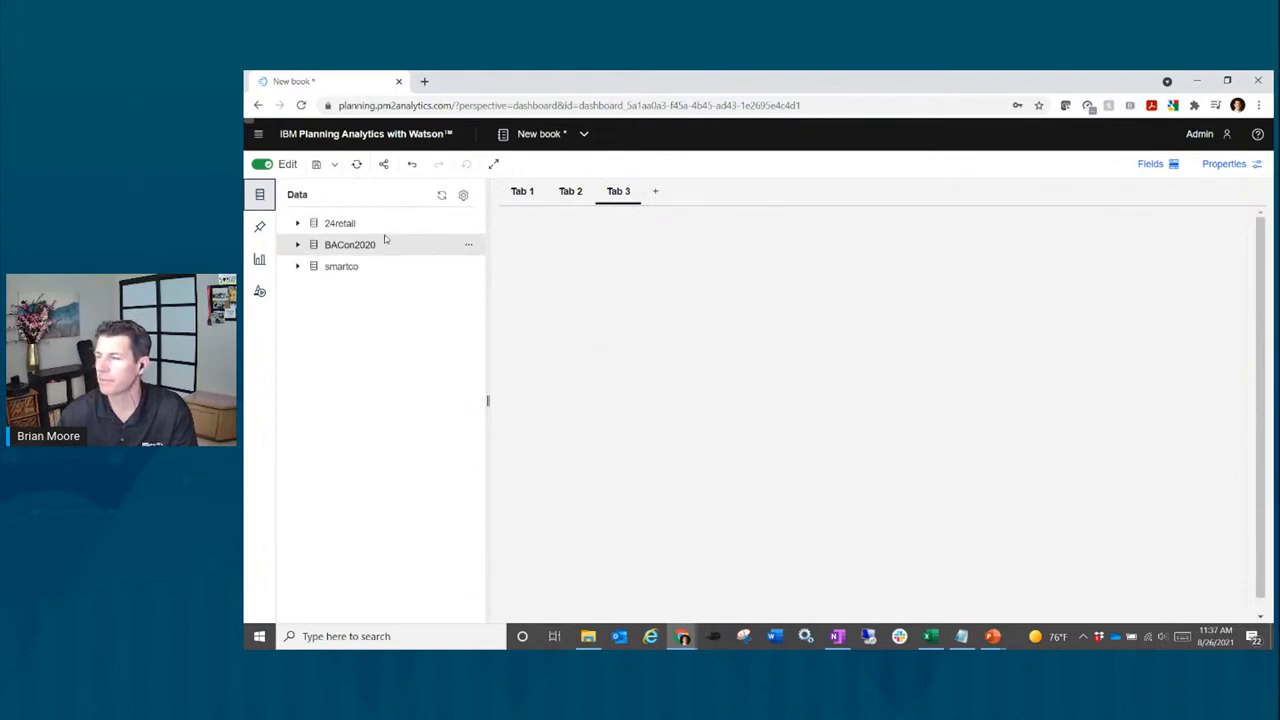
pyautogui.click(297, 246)
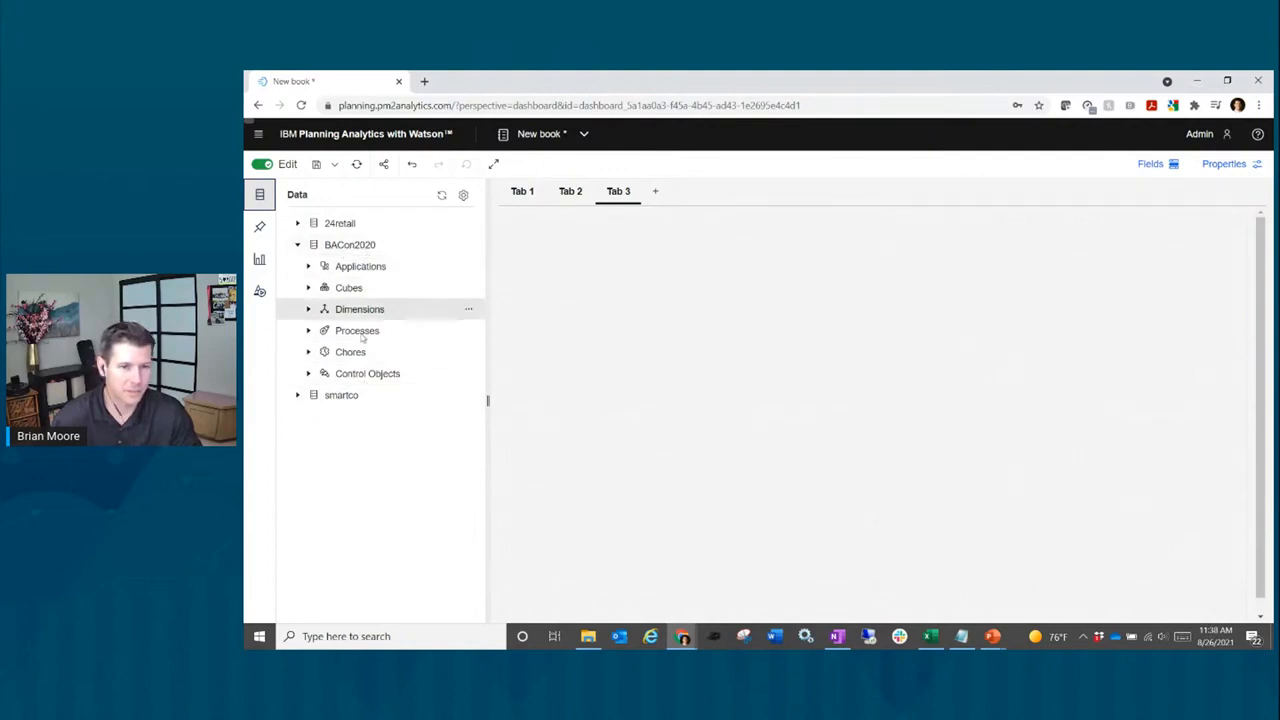
pyautogui.click(309, 288)
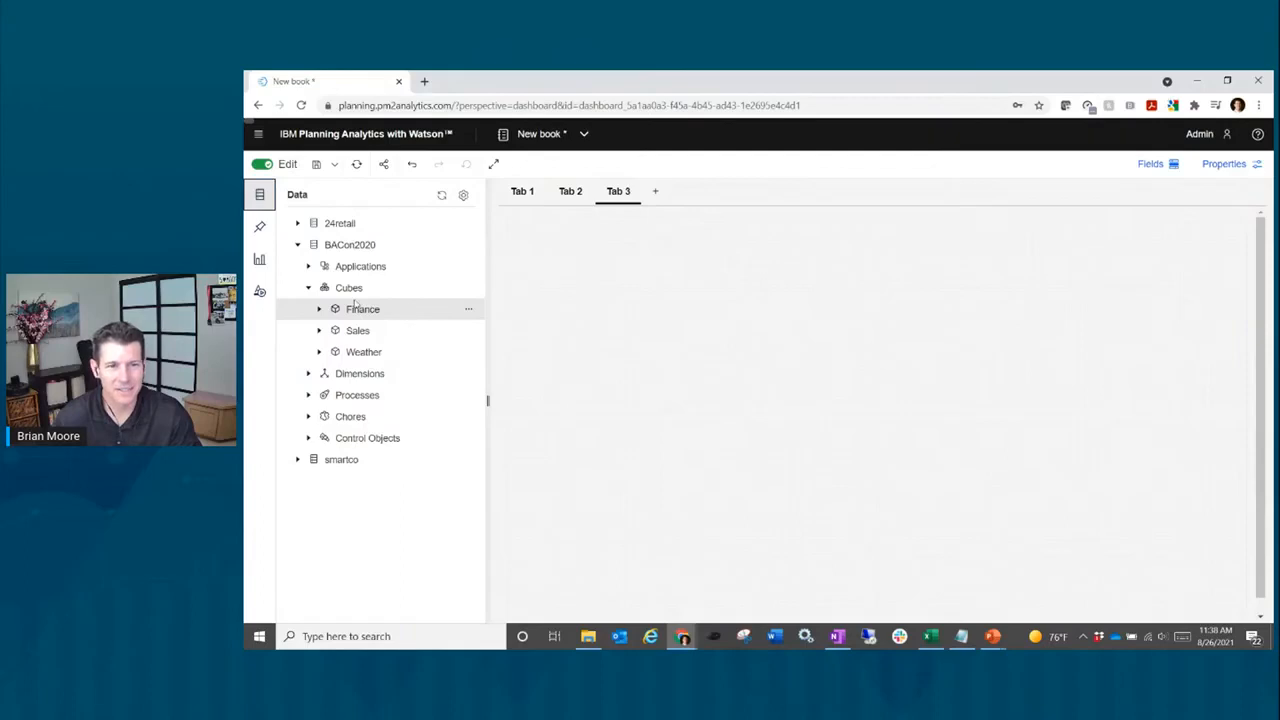
pyautogui.click(319, 332)
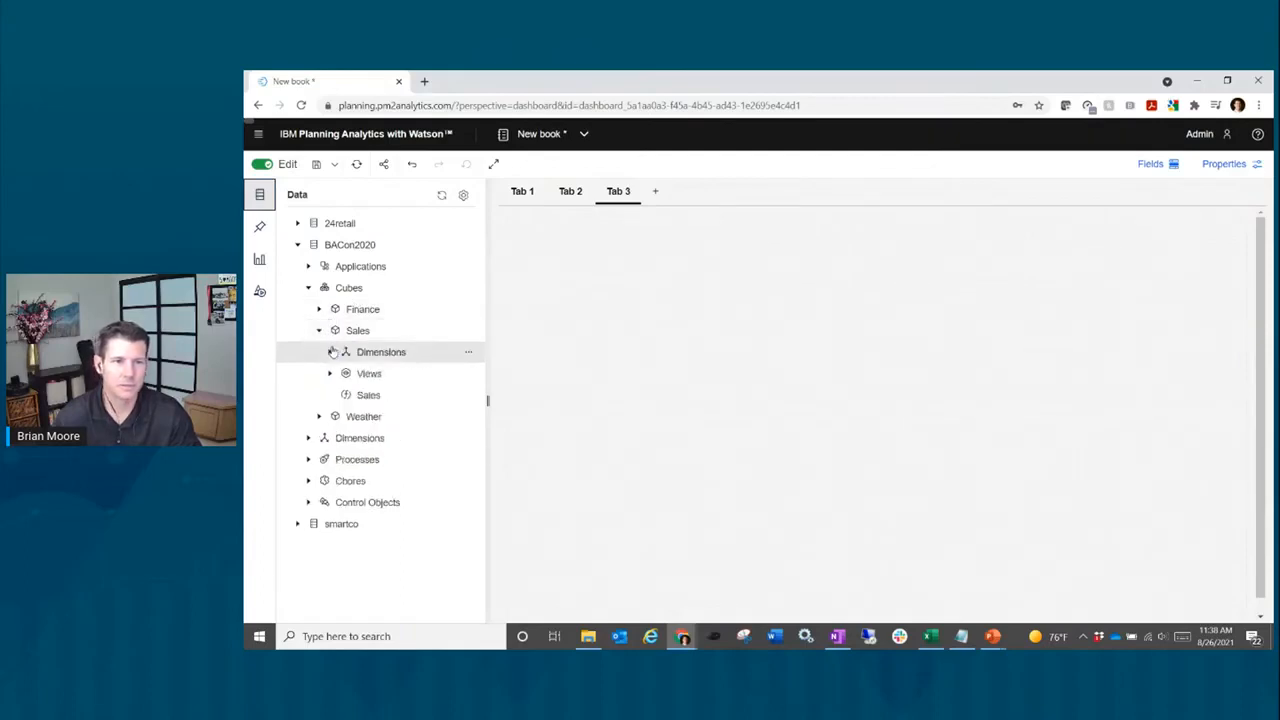
pyautogui.click(330, 374)
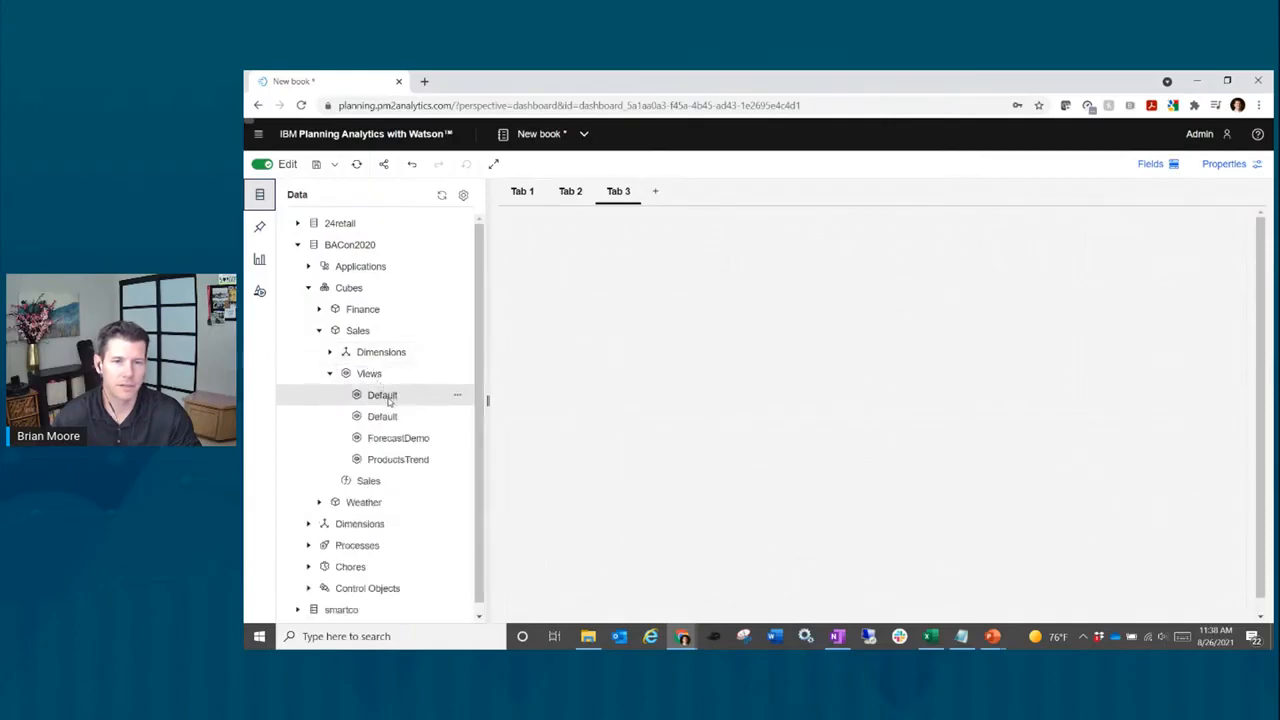
pyautogui.rightClick(389, 401)
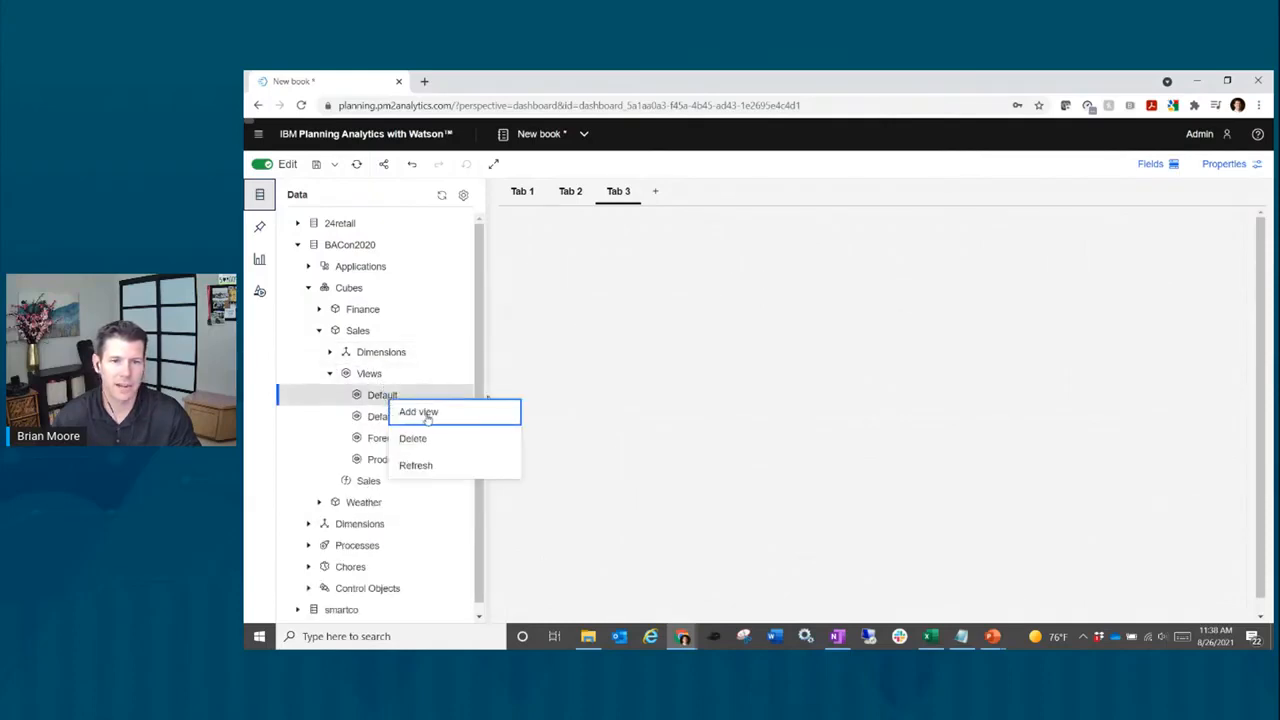
# Step: Add the Default Sales view to Tab 3, swap Sales Measures with Regions, and list Regions sets
pyautogui.click(426, 417)
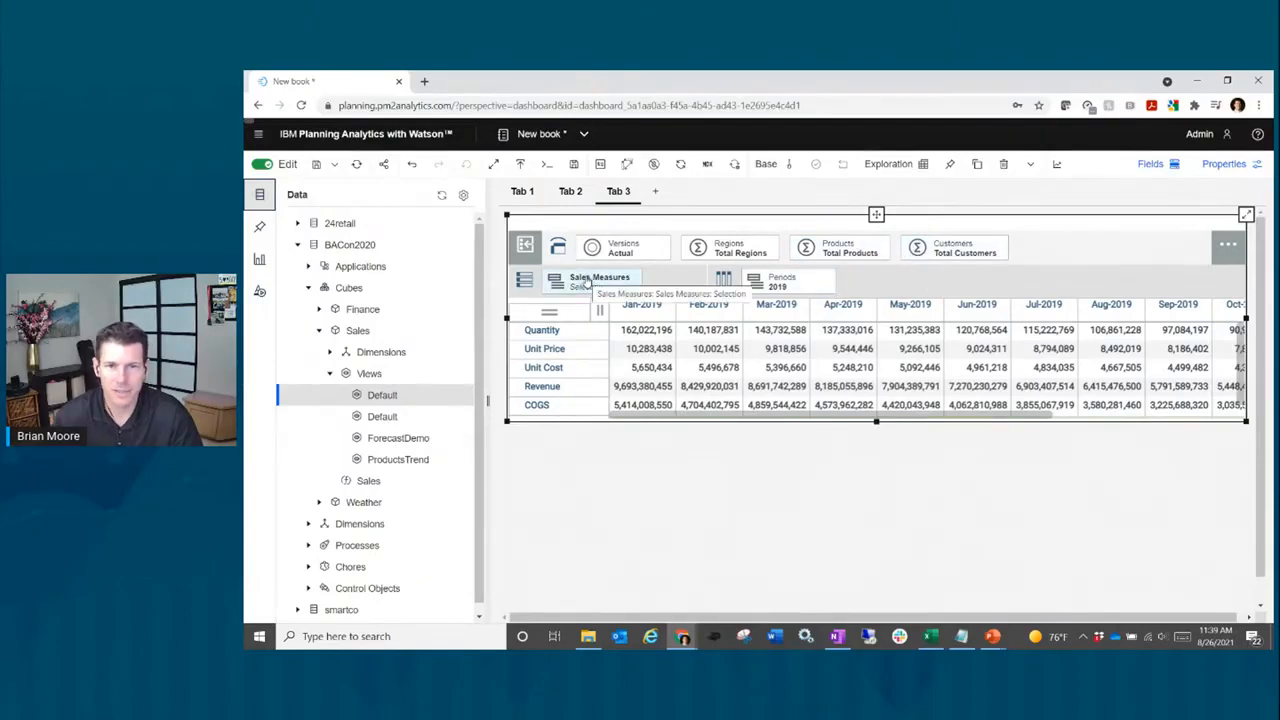
pyautogui.moveTo(587, 284); pyautogui.dragTo(725, 252)
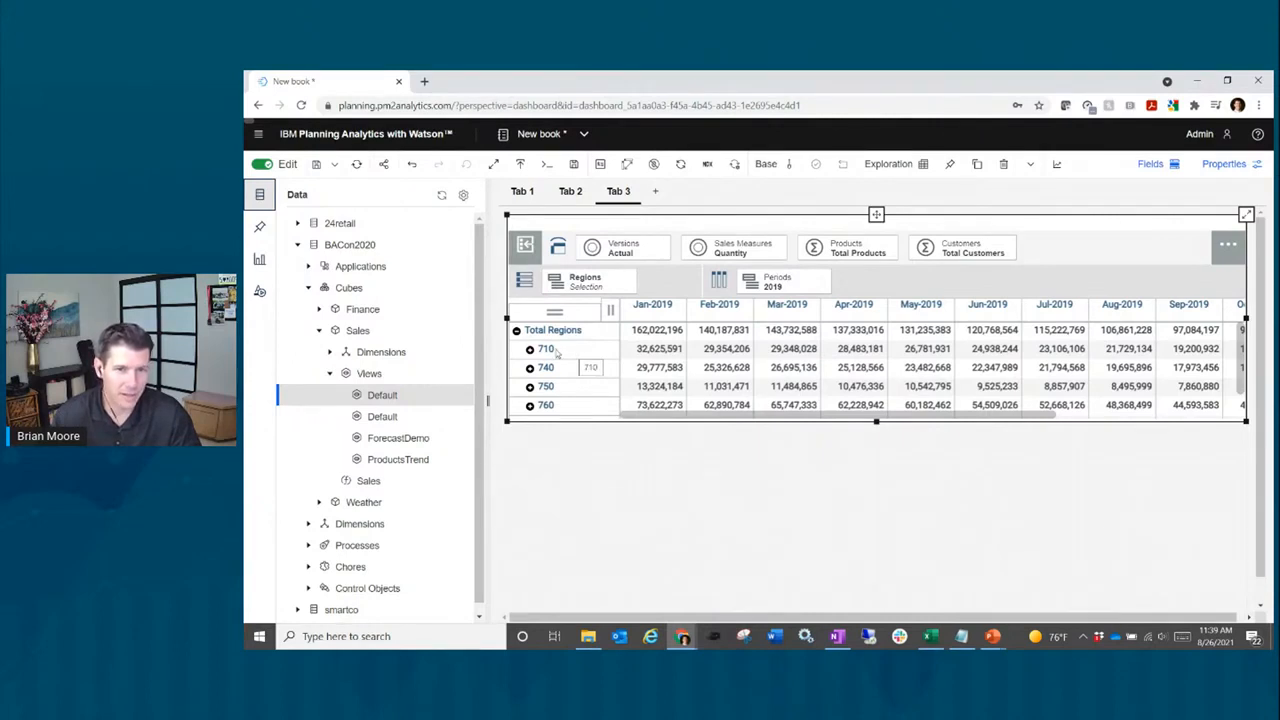
pyautogui.click(620, 288)
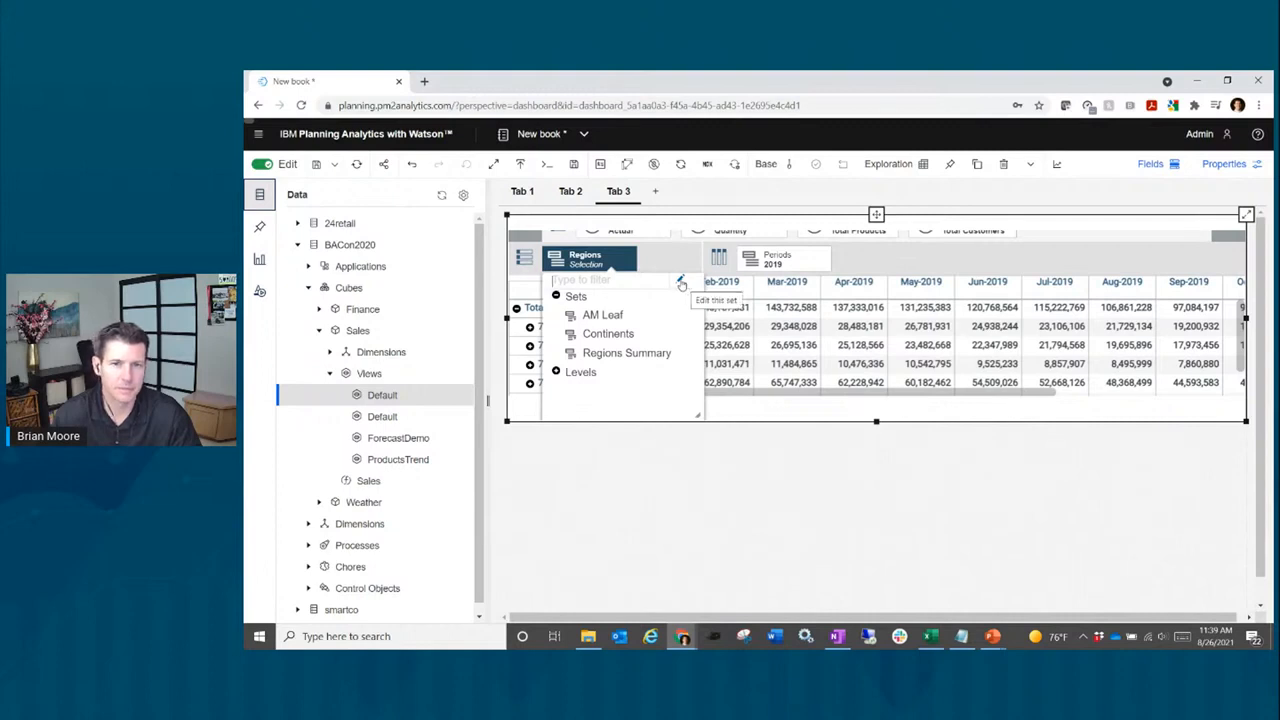
# Step: Relabel the Regions set members as ID-Name, e.g. 710-Americas, and apply it
pyautogui.click(681, 284)
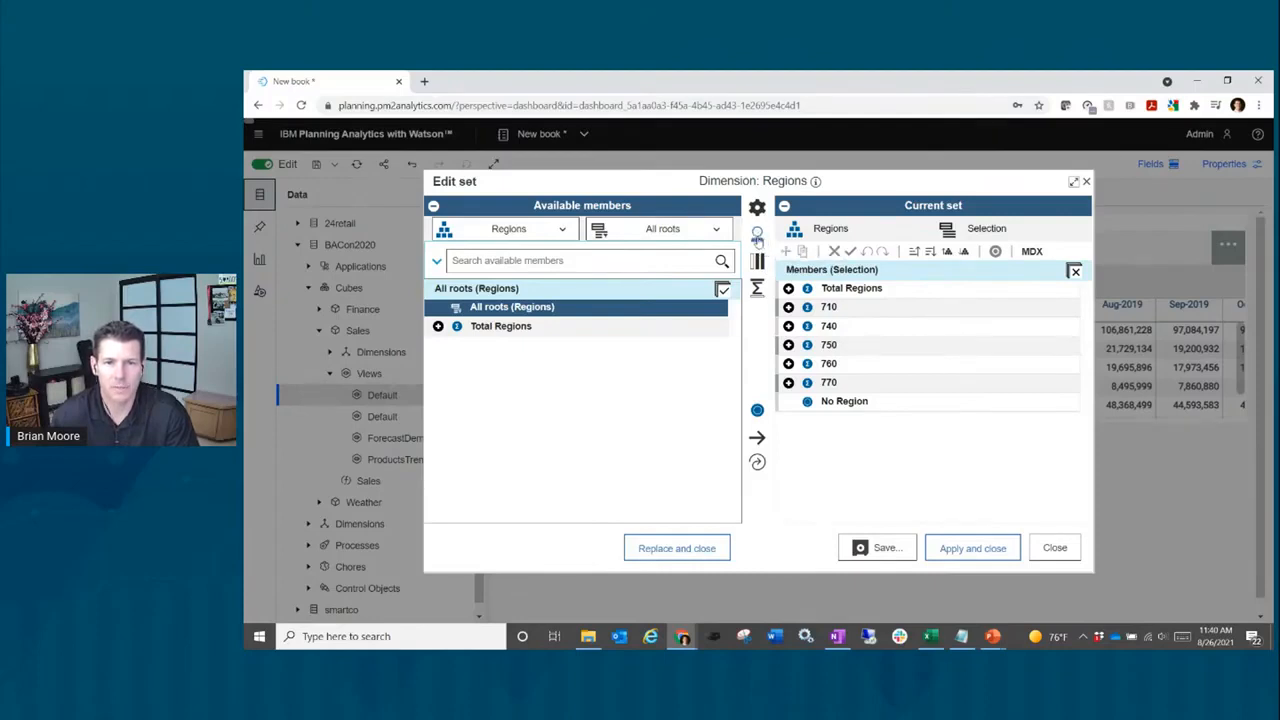
pyautogui.click(758, 238)
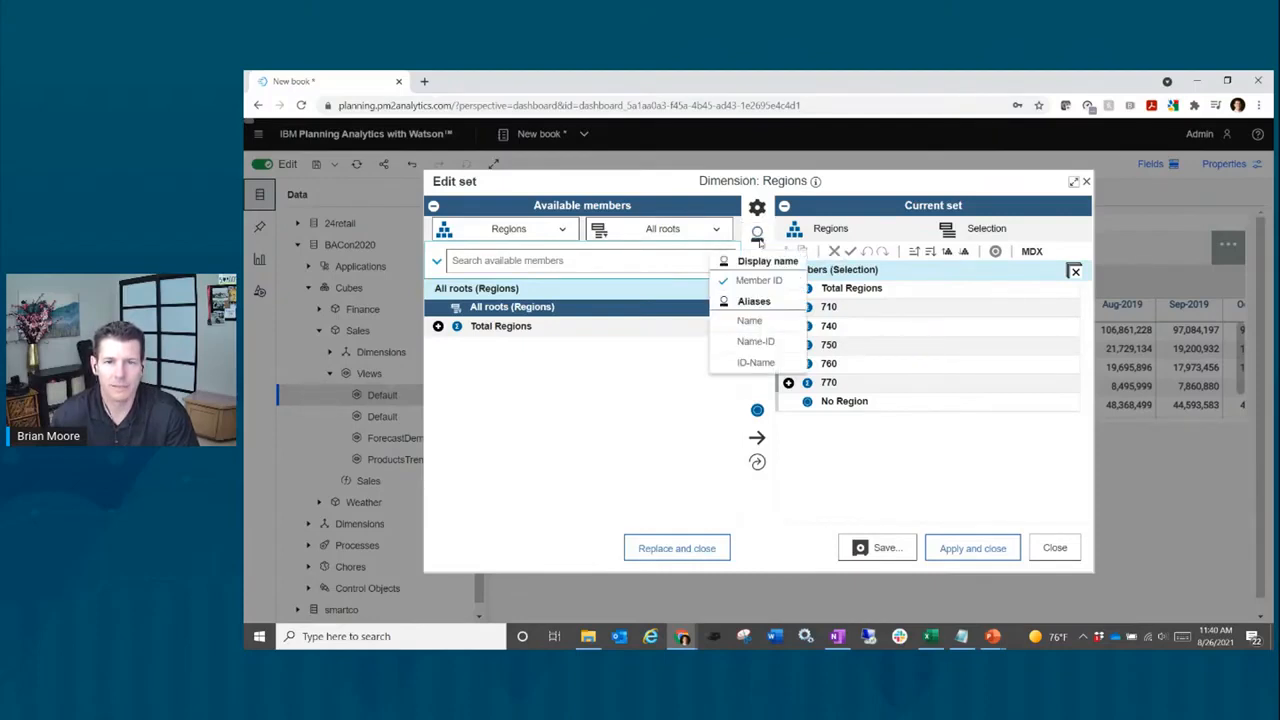
pyautogui.click(754, 364)
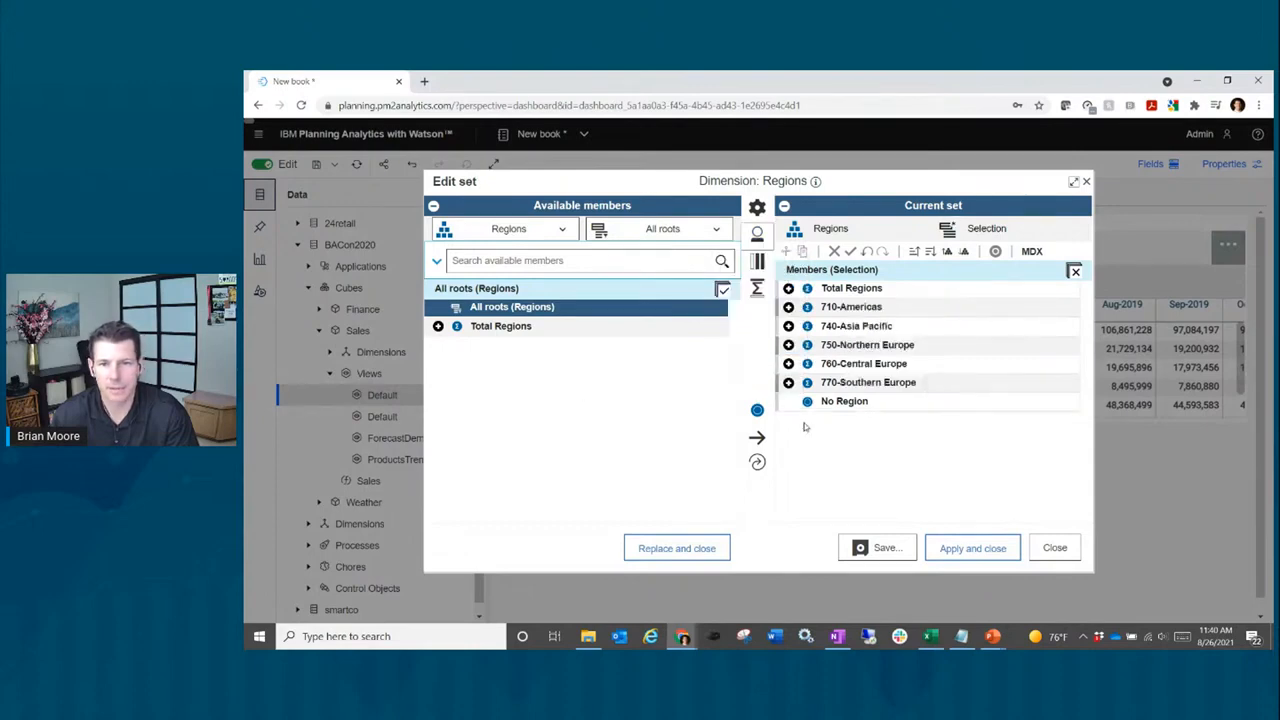
pyautogui.click(985, 549)
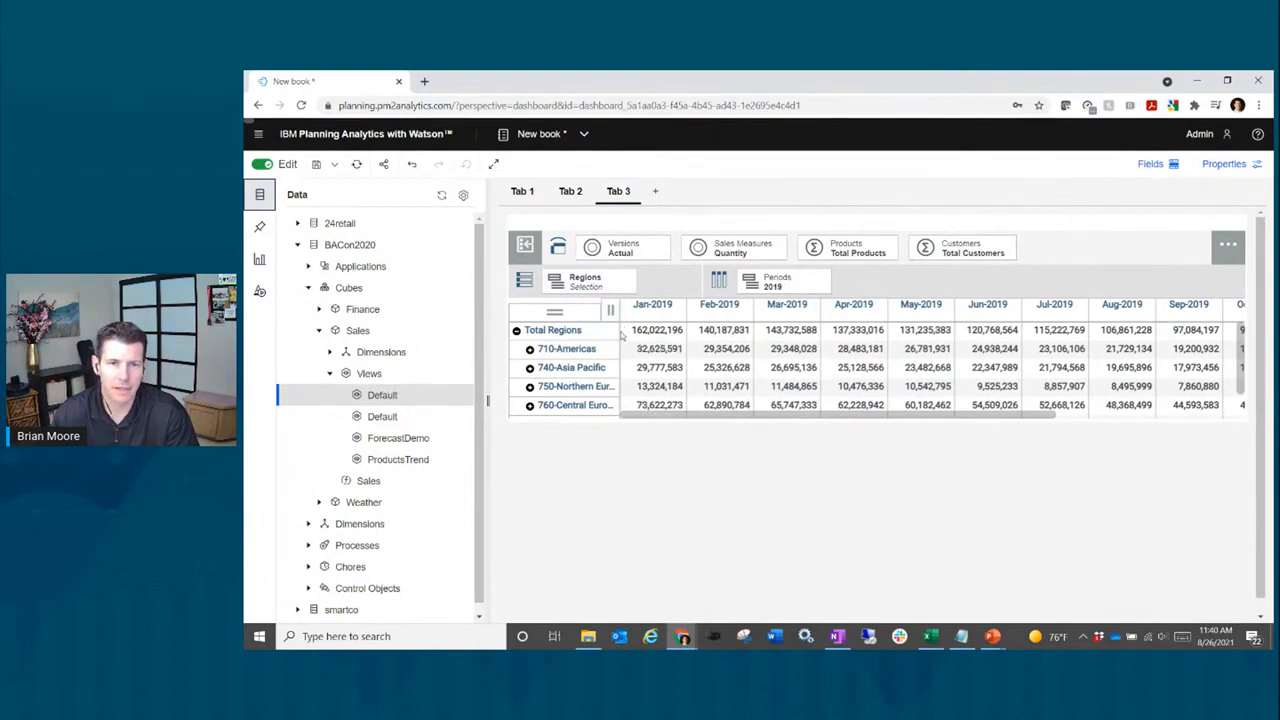
# Step: Widen the region label column so names like 750-Northern Europe fit, then select the widget
pyautogui.moveTo(623, 330); pyautogui.dragTo(643, 330)
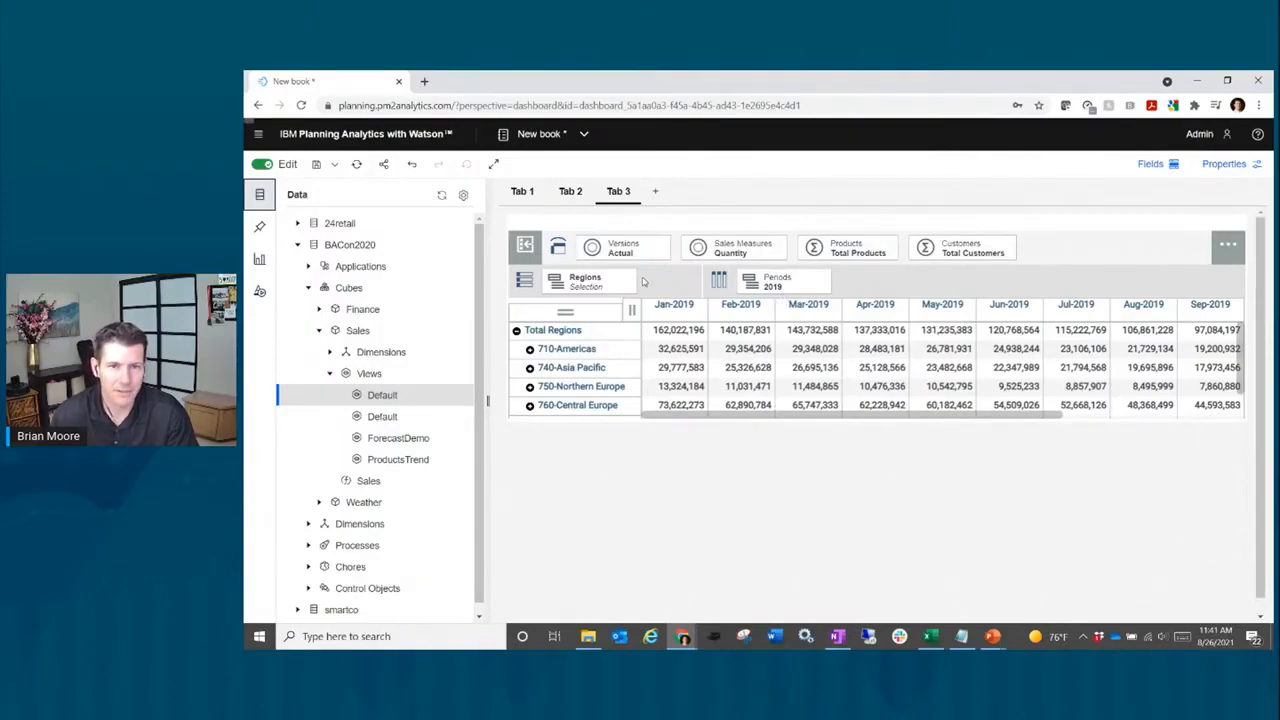
pyautogui.click(958, 284)
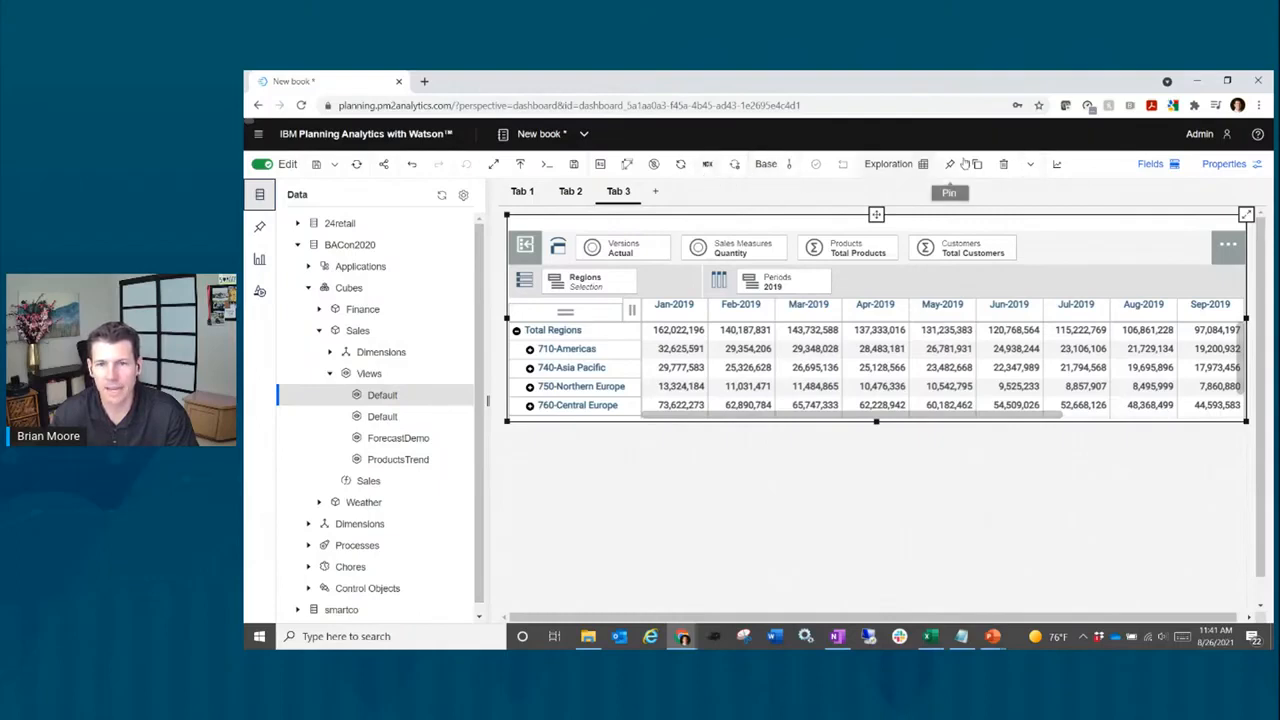
pyautogui.click(1031, 168)
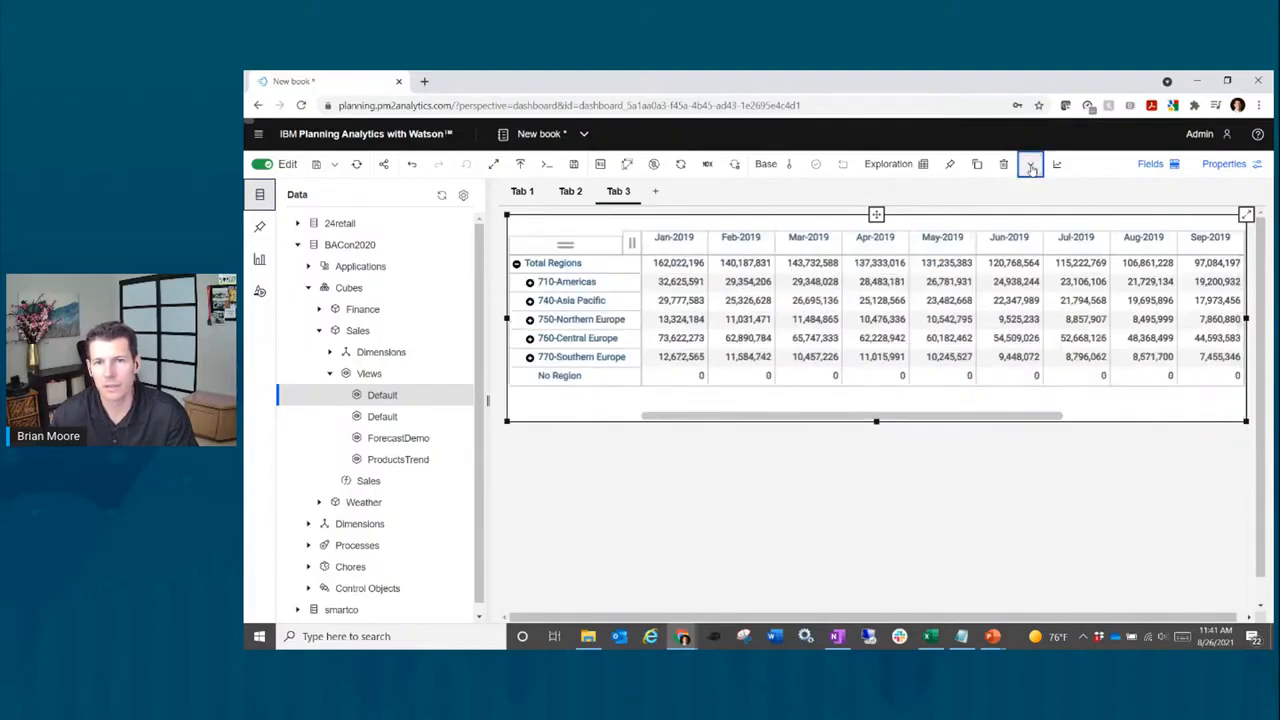
pyautogui.click(1031, 168)
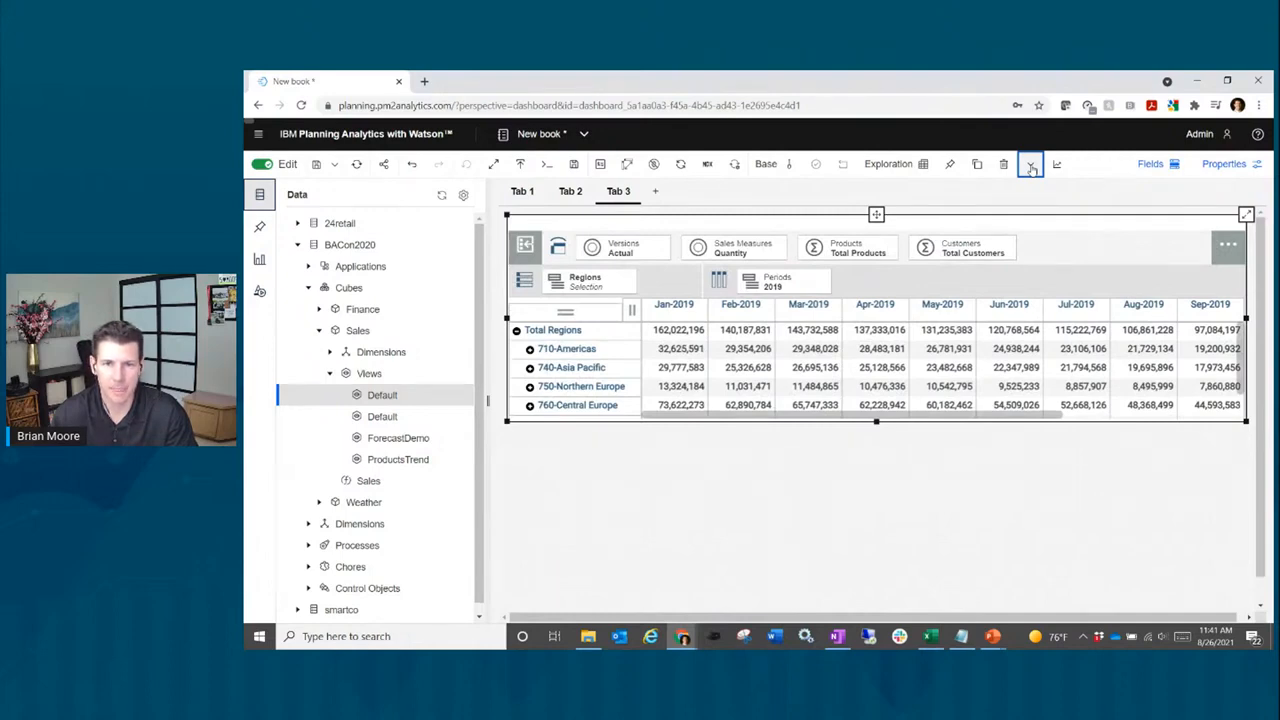
pyautogui.click(1031, 168)
pyautogui.click(1031, 168)
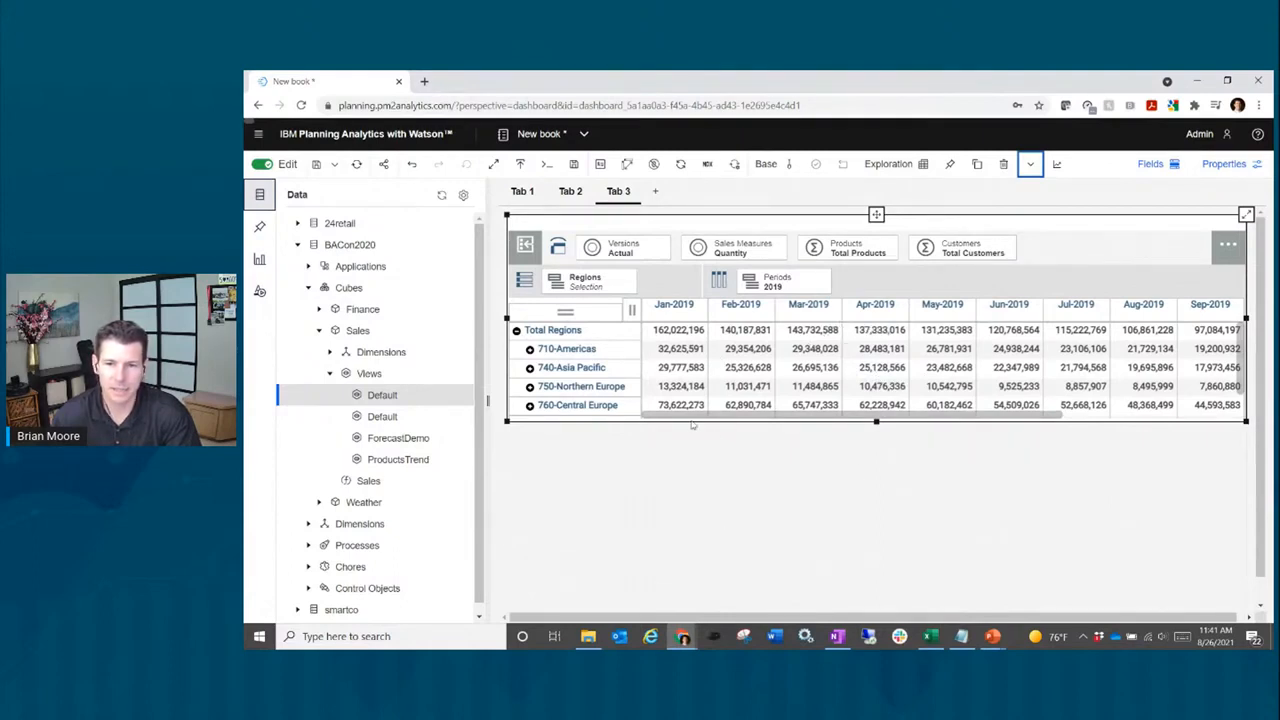
pyautogui.click(687, 496)
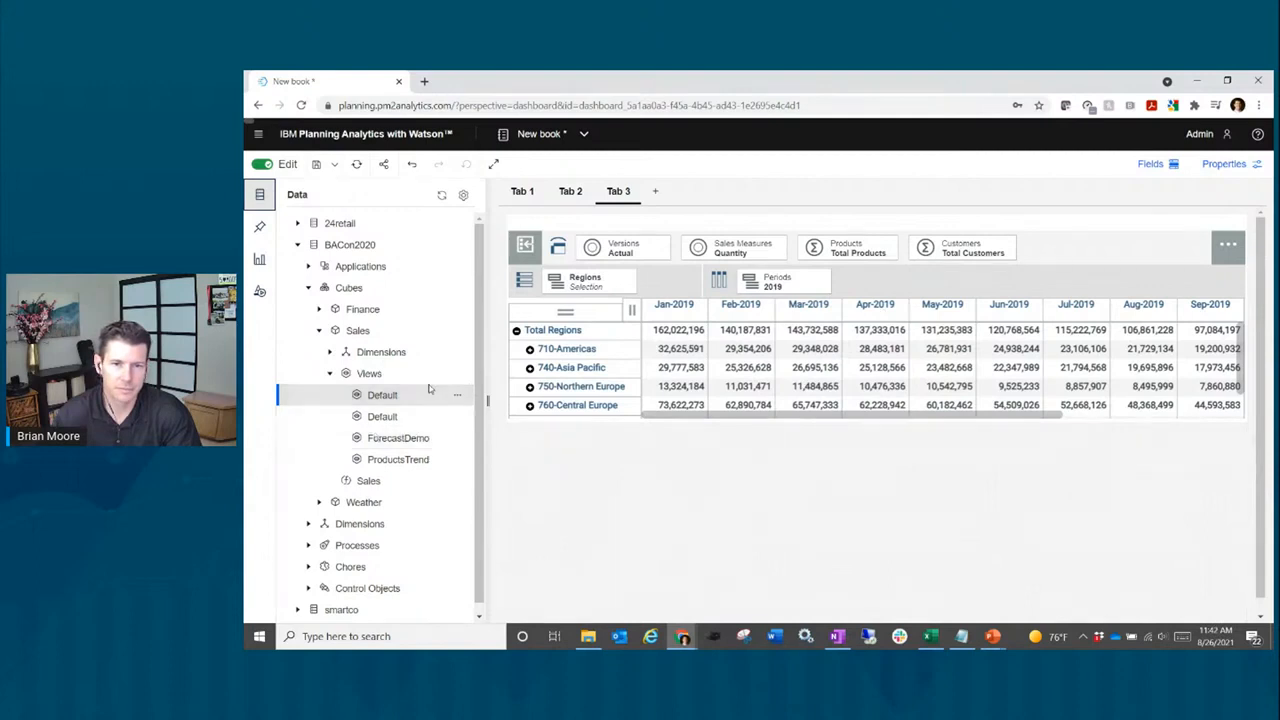
# Step: Duplicate the Sales view and place the copy in the lower-left, below the original
pyautogui.click(968, 287)
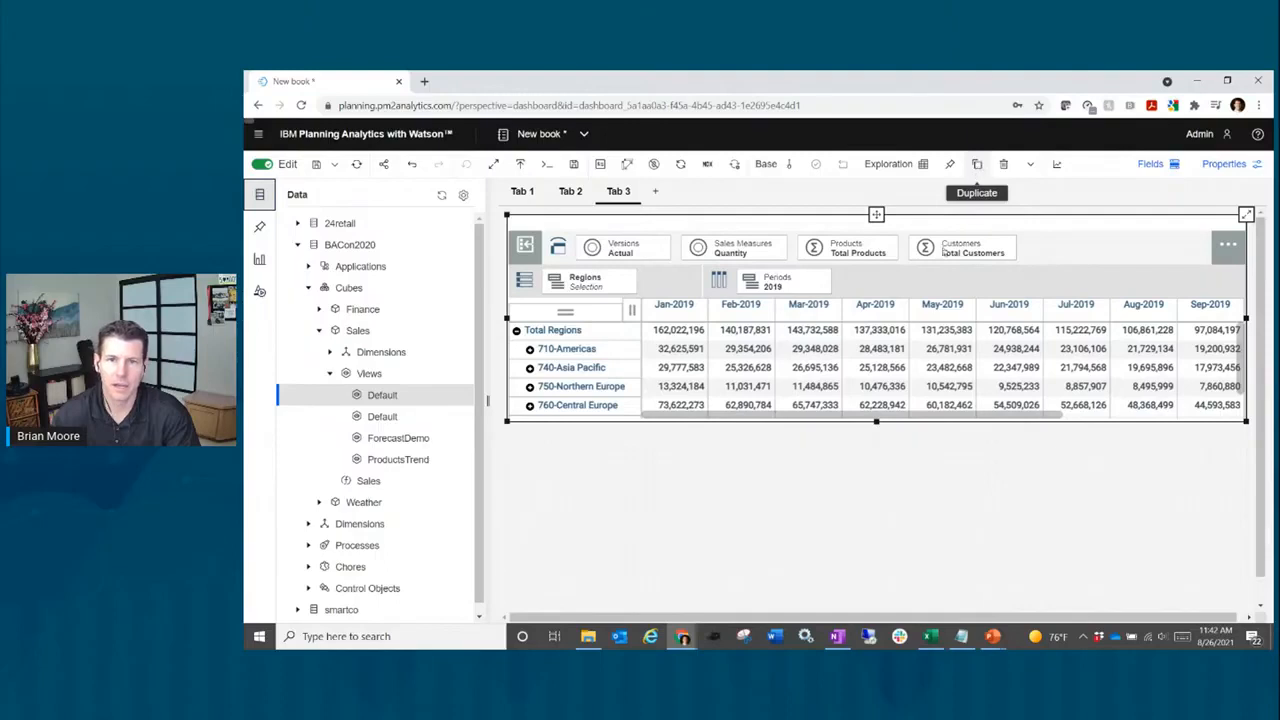
pyautogui.click(976, 165)
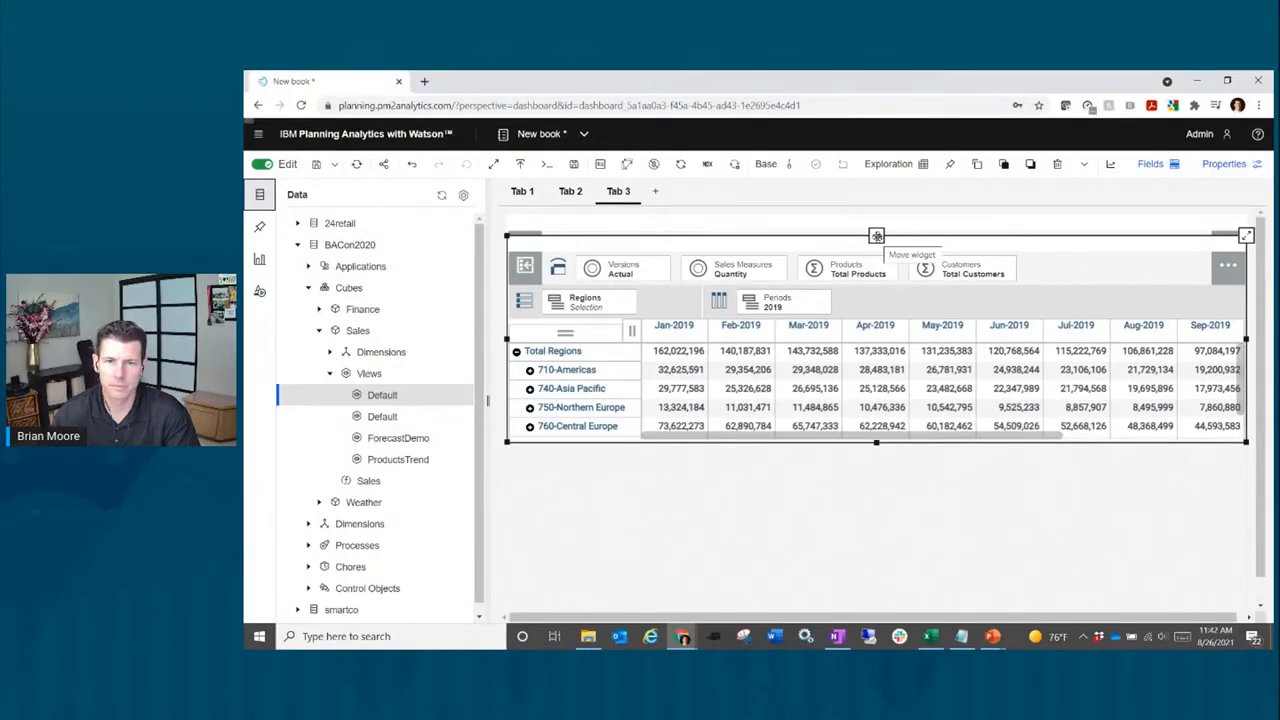
pyautogui.moveTo(876, 236); pyautogui.dragTo(691, 512)
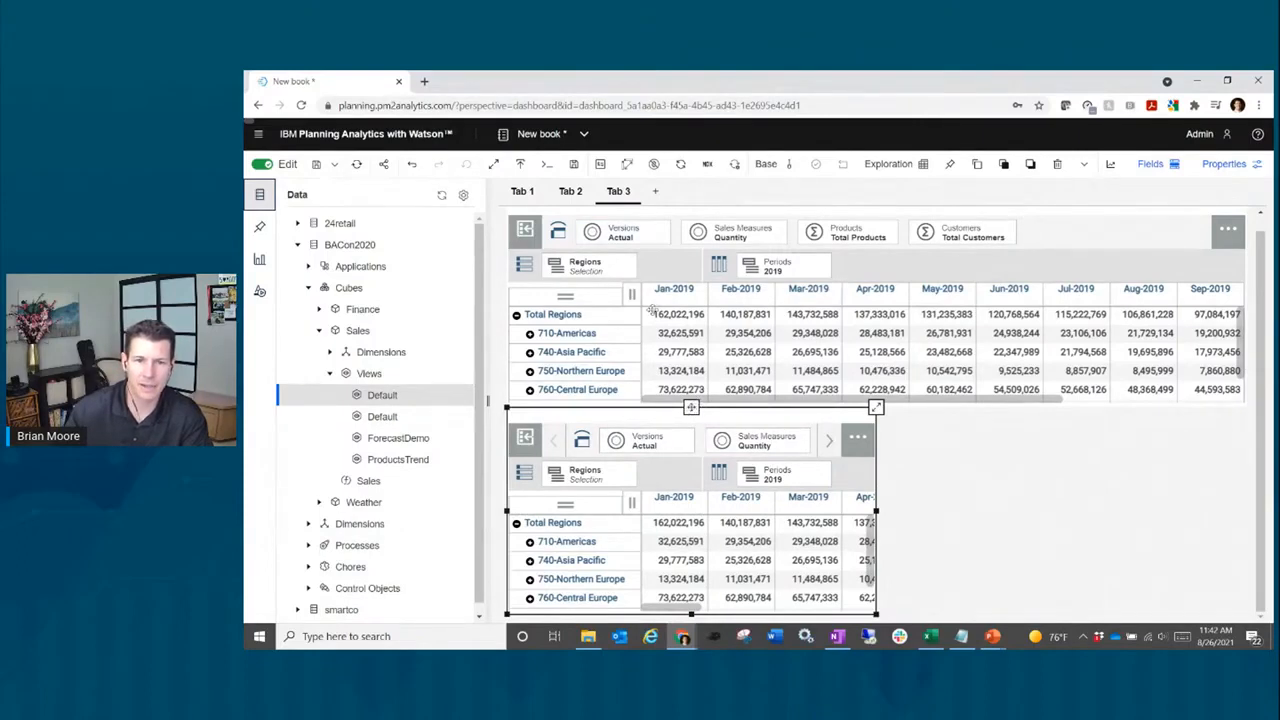
pyautogui.moveTo(691, 406); pyautogui.dragTo(688, 518)
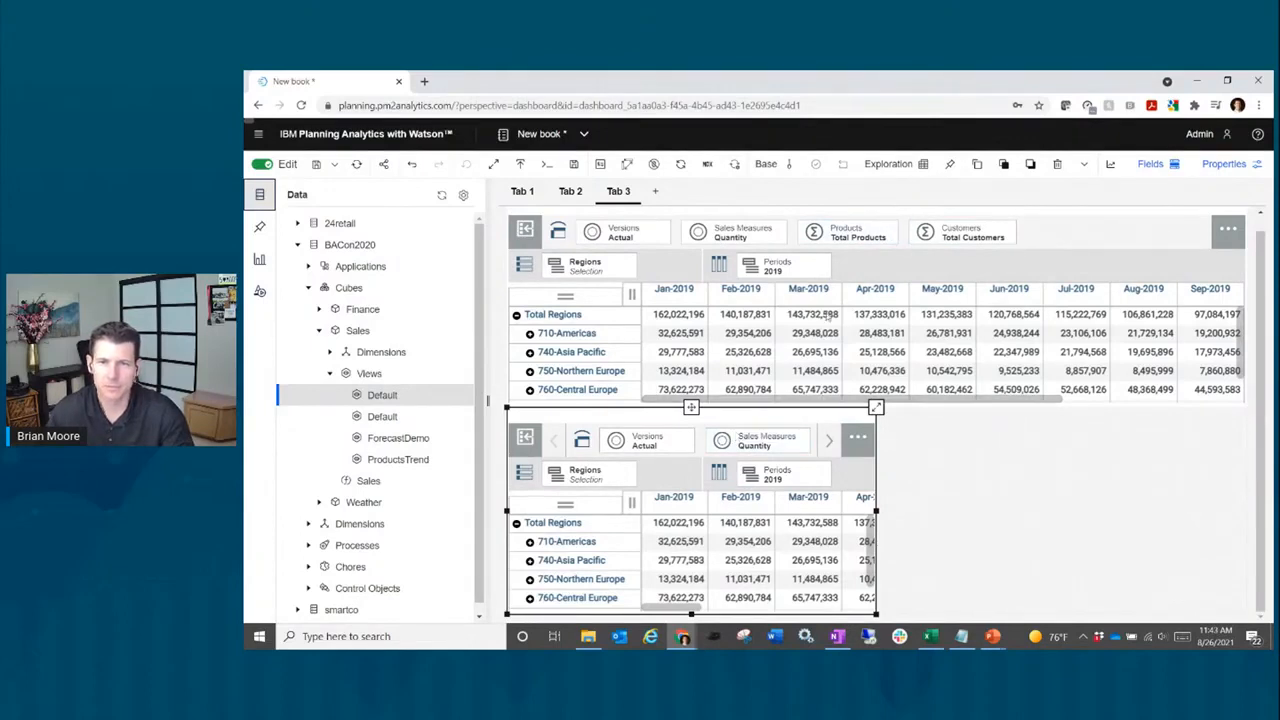
# Step: Duplicate the lower view, move the copy to the lower right, and select the lower-left view
pyautogui.click(978, 166)
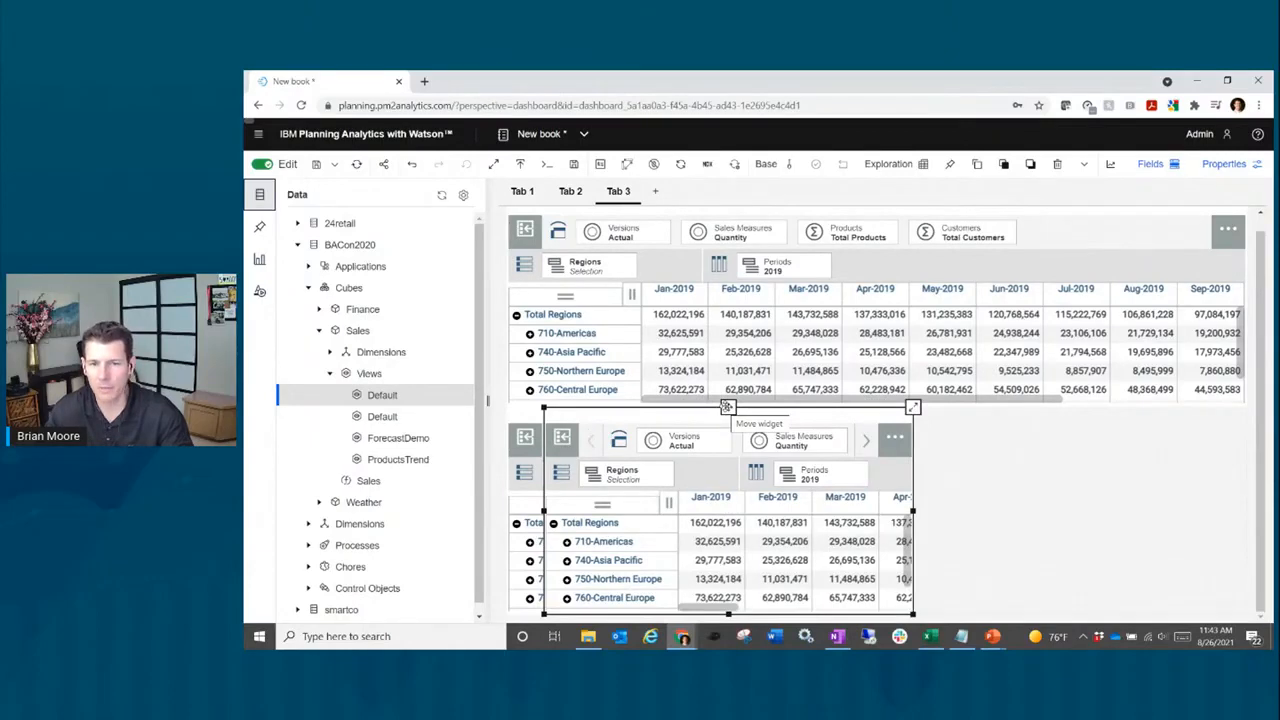
pyautogui.moveTo(727, 407); pyautogui.dragTo(1062, 509)
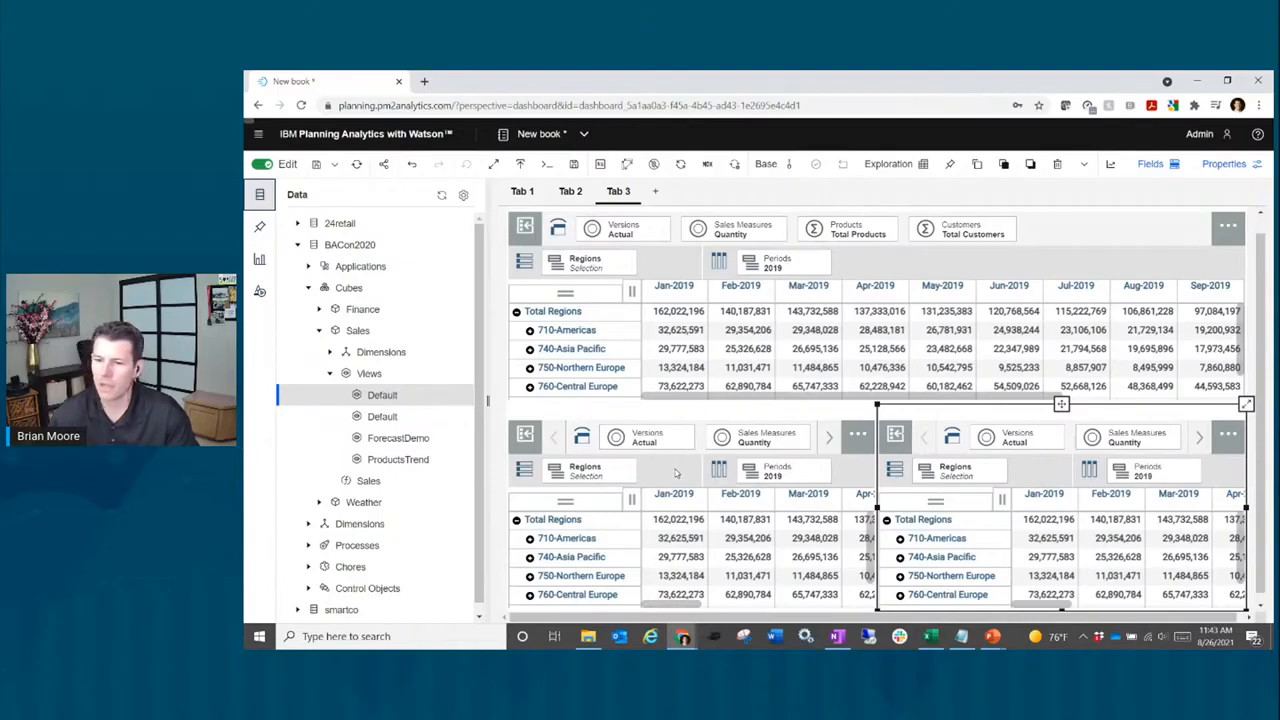
pyautogui.click(675, 473)
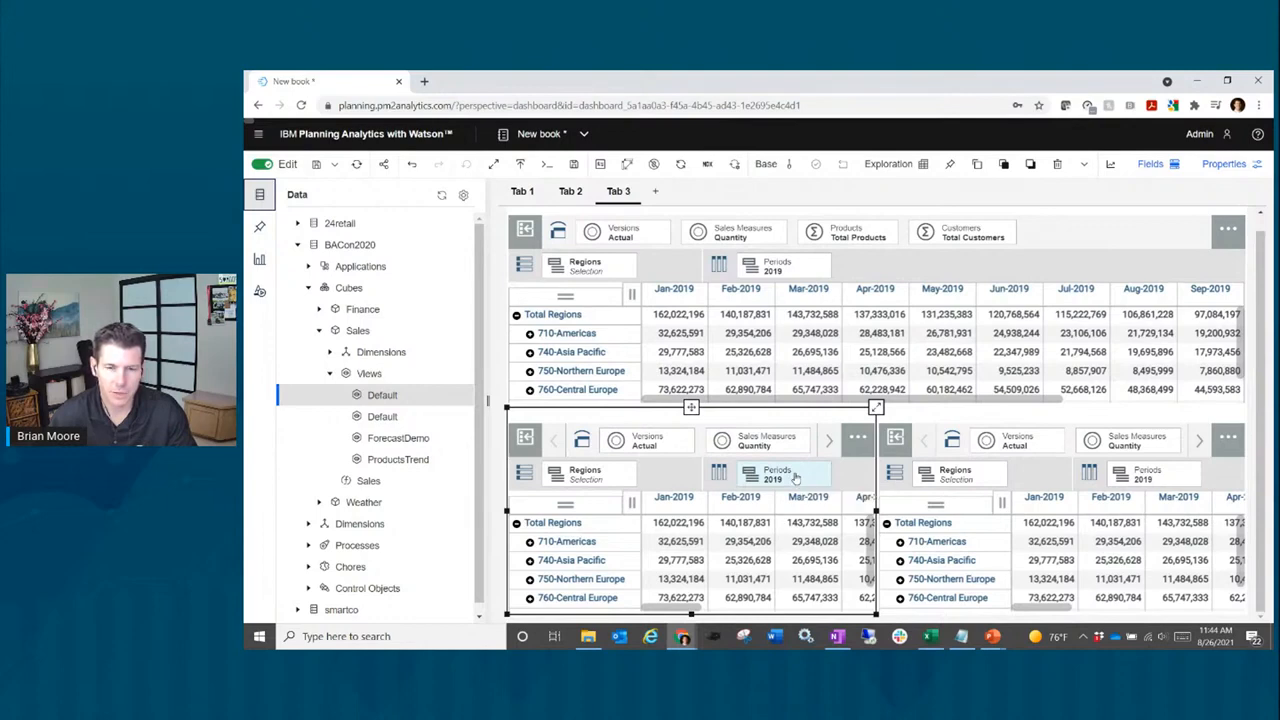
# Step: Put 2019 months on the rows and Actual, Forecast, Budget versions on the columns of the lower-left view
pyautogui.moveTo(795, 478); pyautogui.dragTo(584, 476)
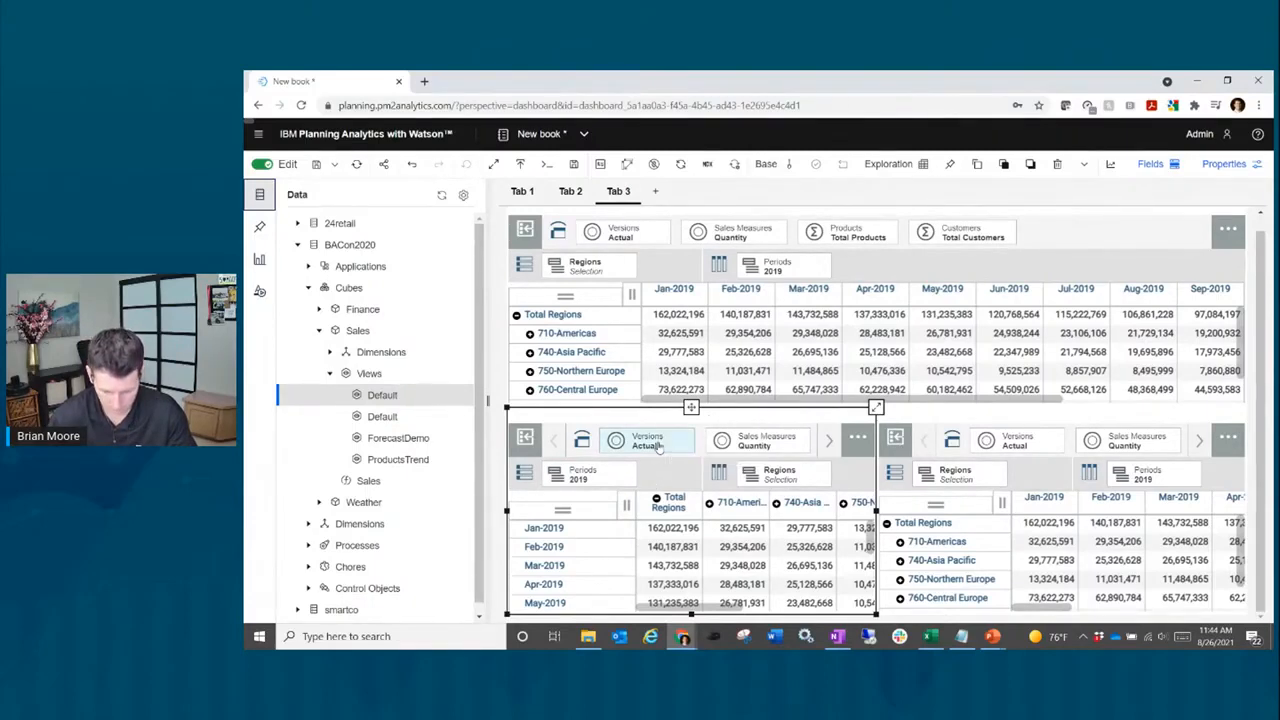
pyautogui.moveTo(658, 447)
pyautogui.mouseDown()
pyautogui.moveTo(732, 481)
pyautogui.moveTo(786, 482)
pyautogui.moveTo(705, 468)
pyautogui.moveTo(620, 486)
pyautogui.moveTo(710, 470)
pyautogui.moveTo(600, 470)
pyautogui.moveTo(535, 455)
pyautogui.moveTo(527, 437)
pyautogui.moveTo(742, 471)
pyautogui.mouseUp()
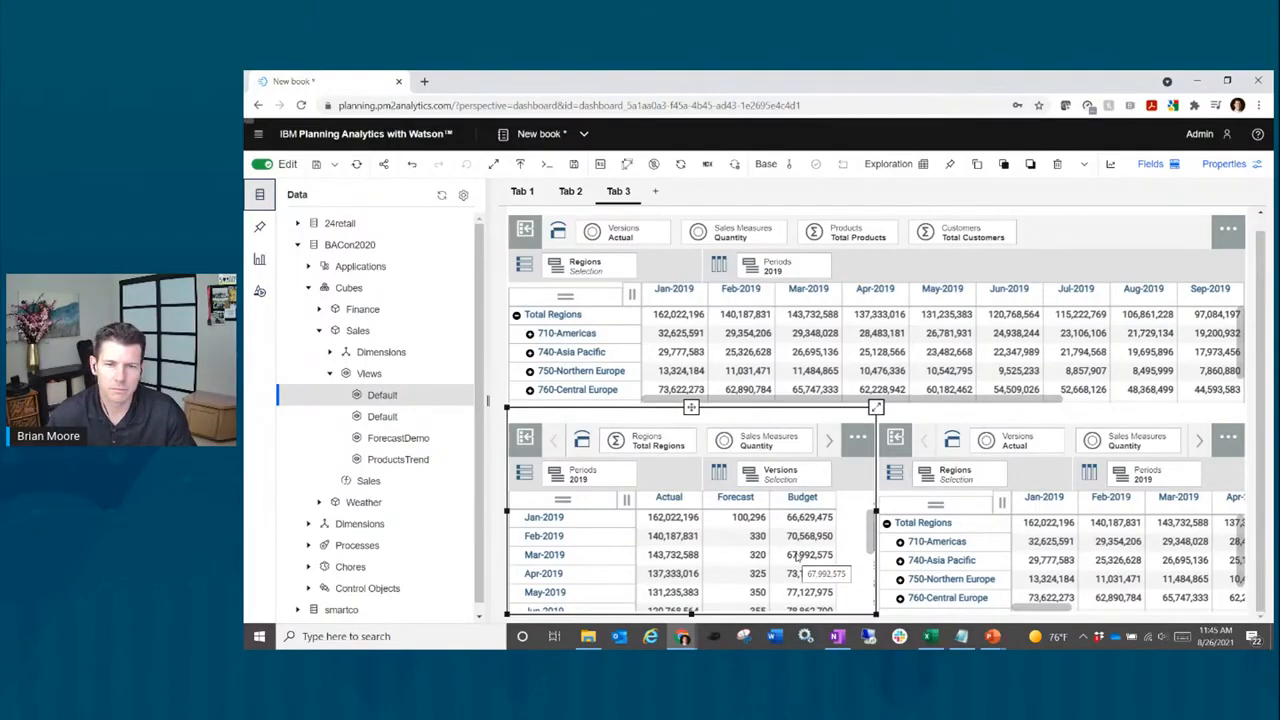
# Step: Hide the Forecast column so the lower-left view shows only Actual and Budget
pyautogui.click(740, 500)
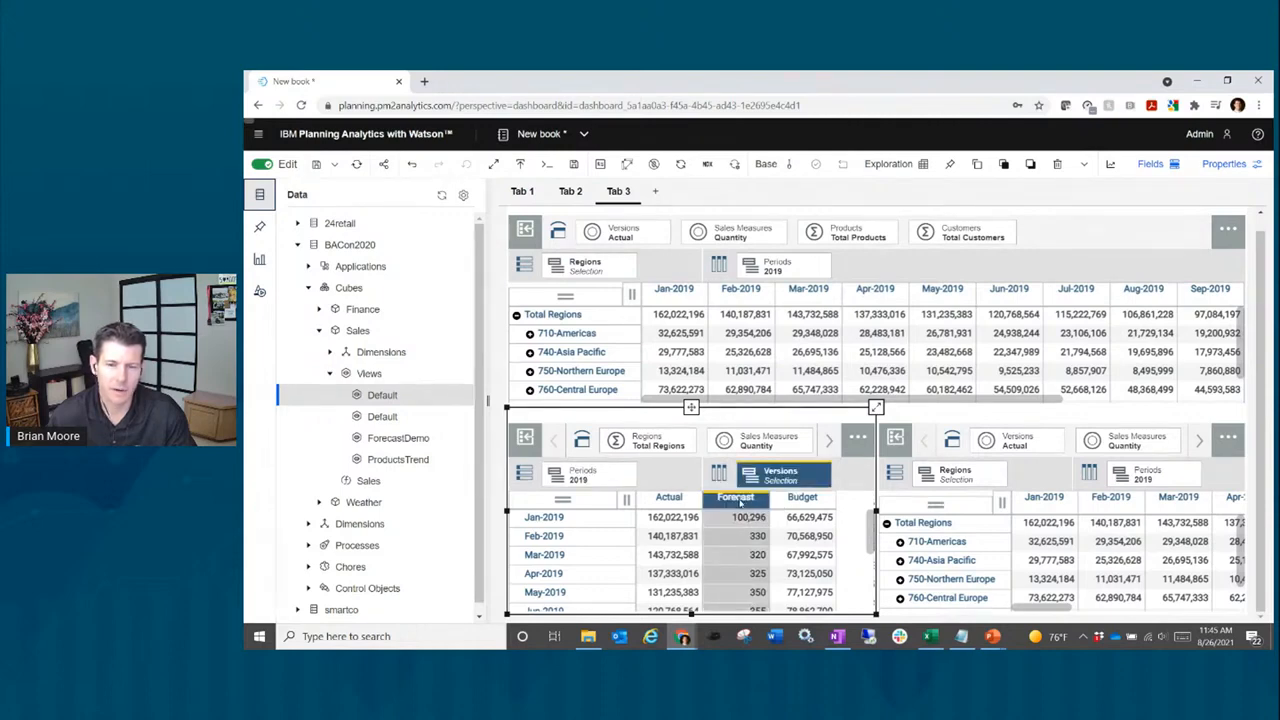
pyautogui.rightClick(740, 505)
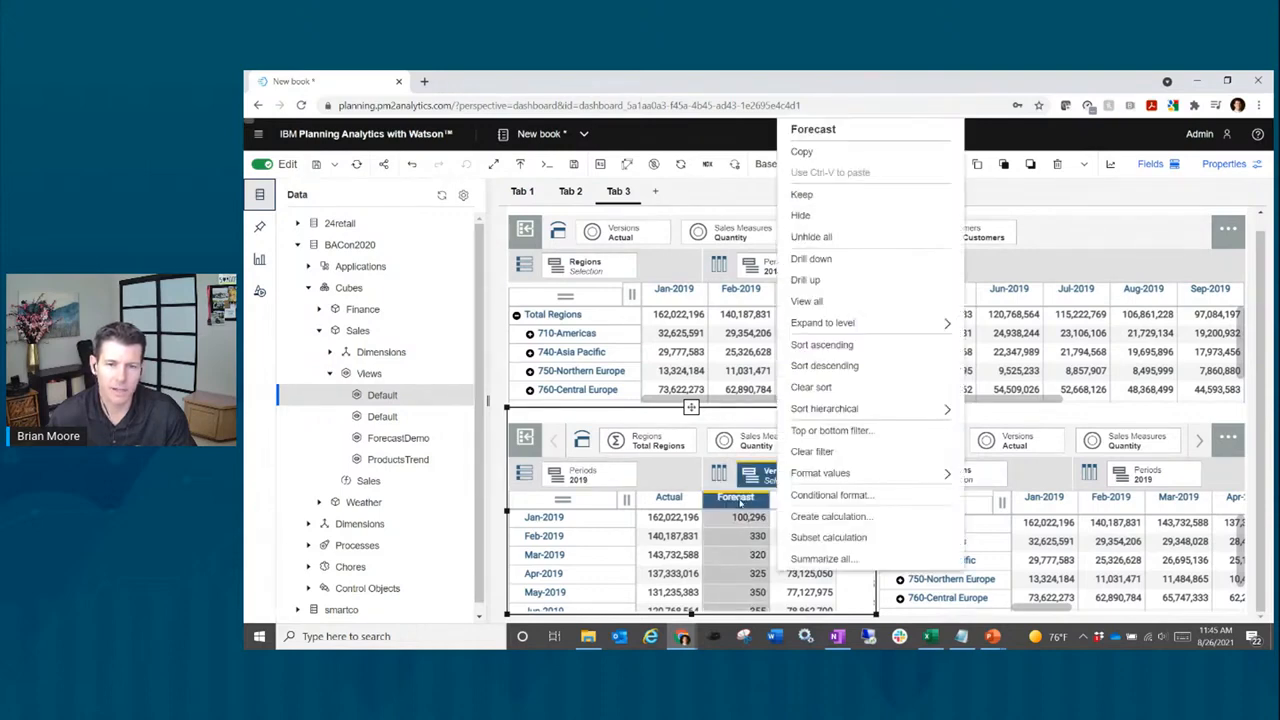
pyautogui.click(827, 219)
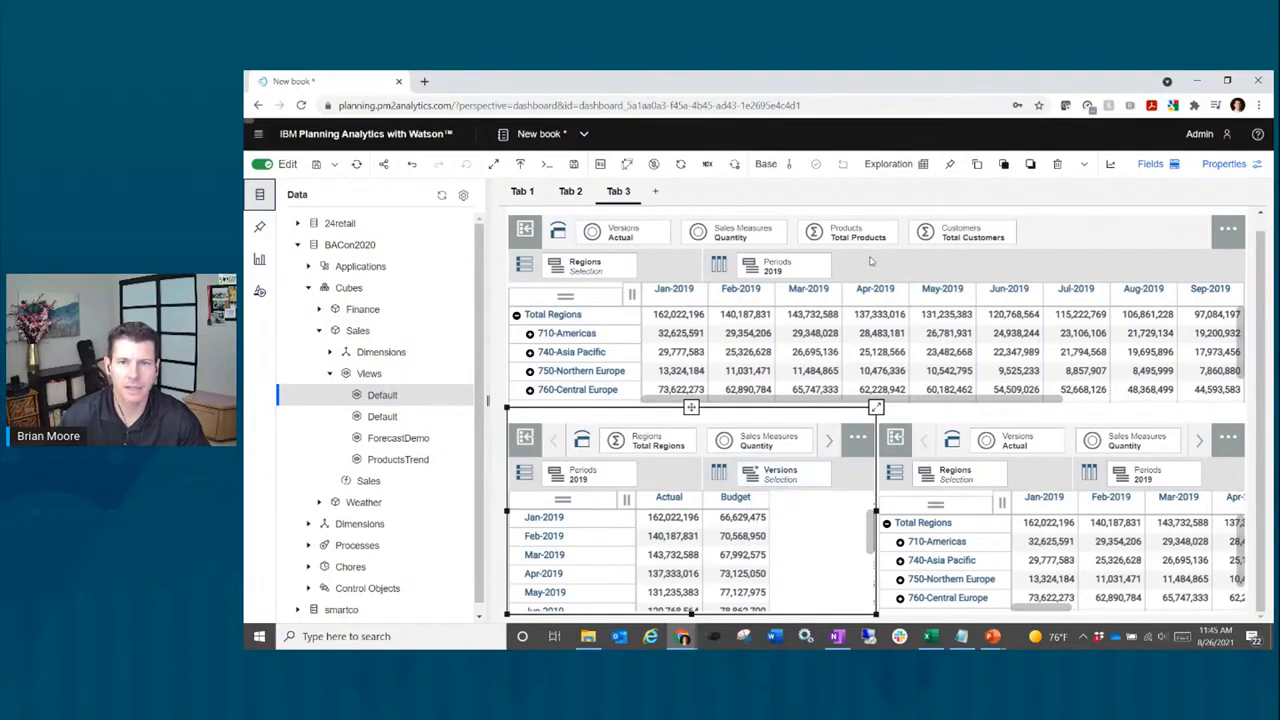
# Step: Switch the lower-left view to a Line and column chart of Actual vs Budget
pyautogui.click(906, 167)
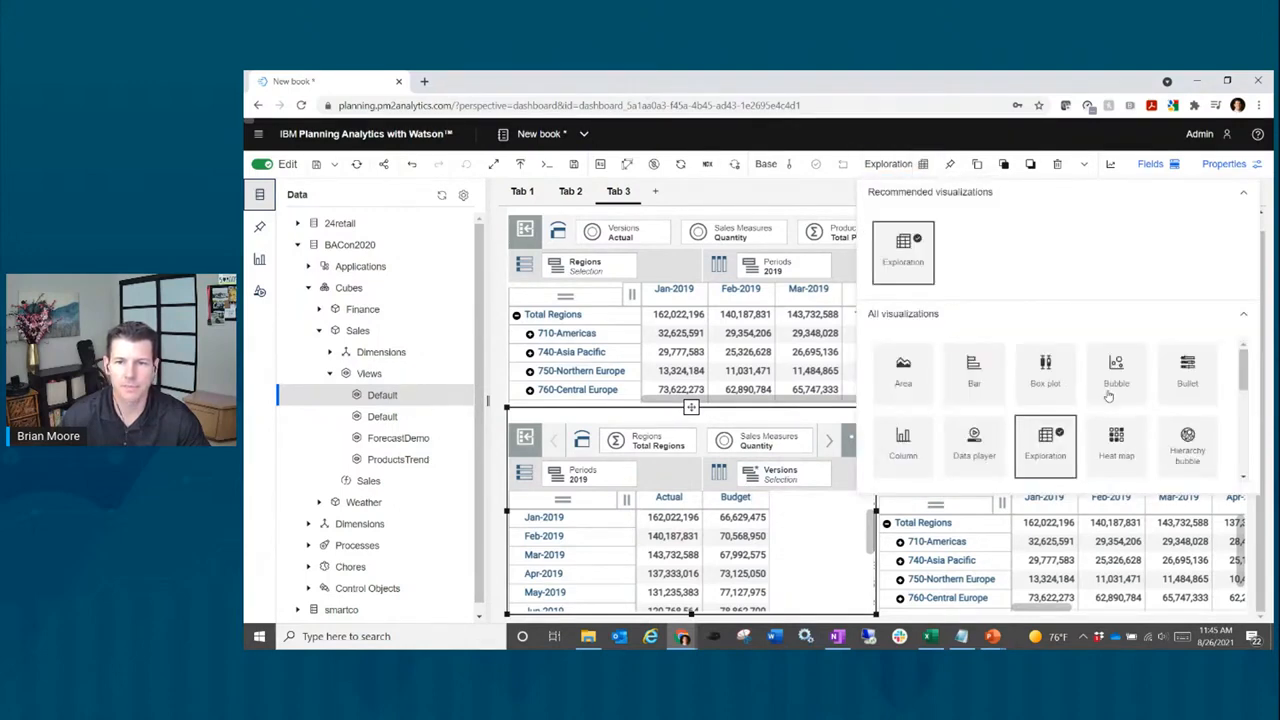
pyautogui.scroll(-2, 1108, 396)
pyautogui.scroll(1, 1106, 396)
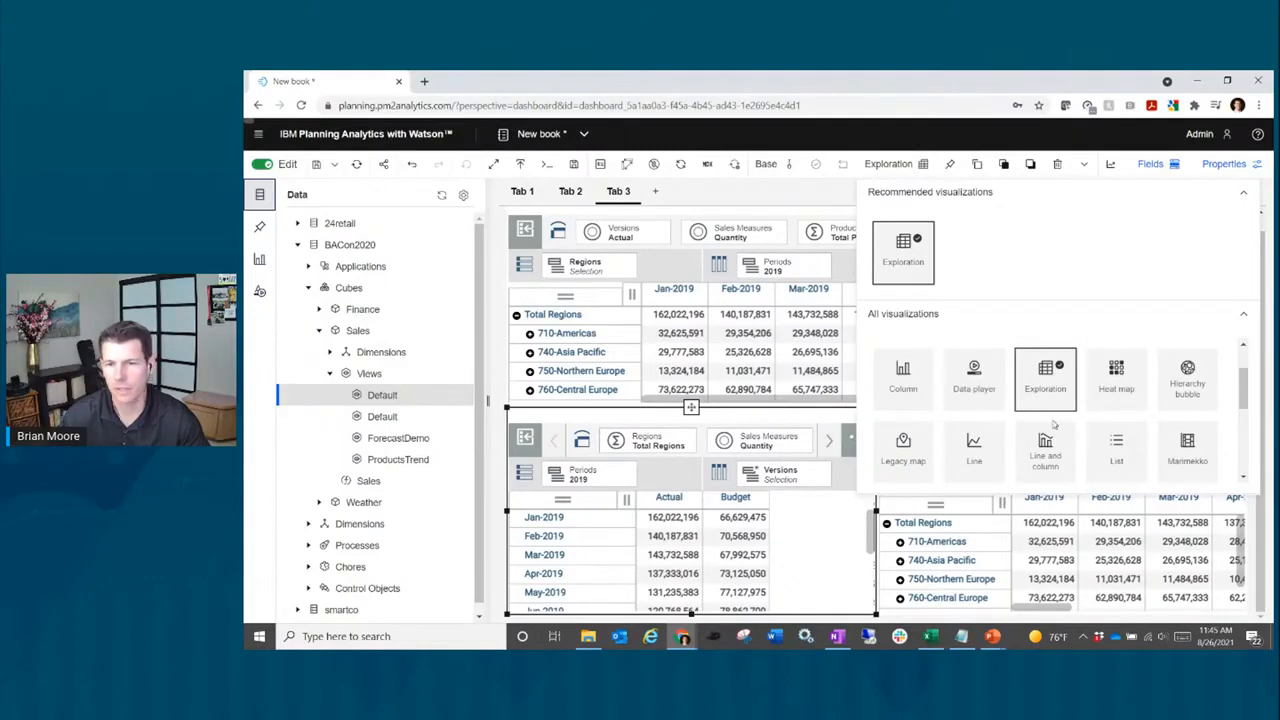
pyautogui.click(1028, 470)
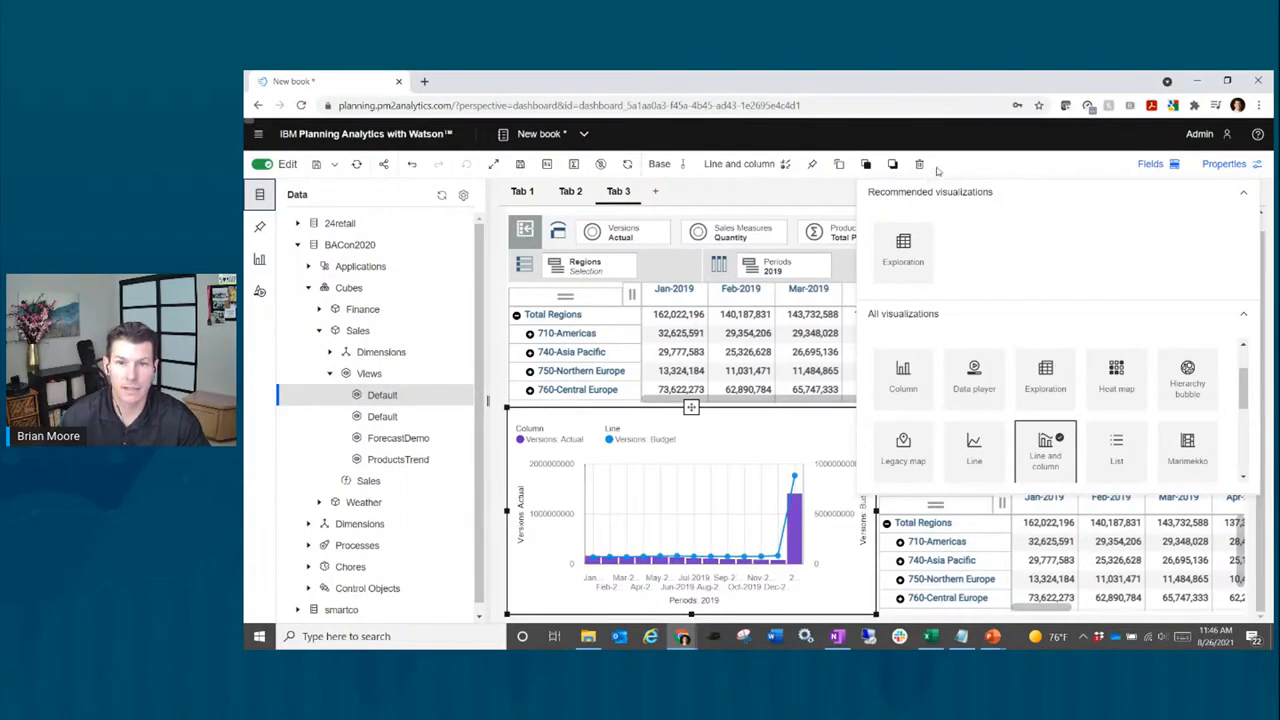
pyautogui.click(757, 166)
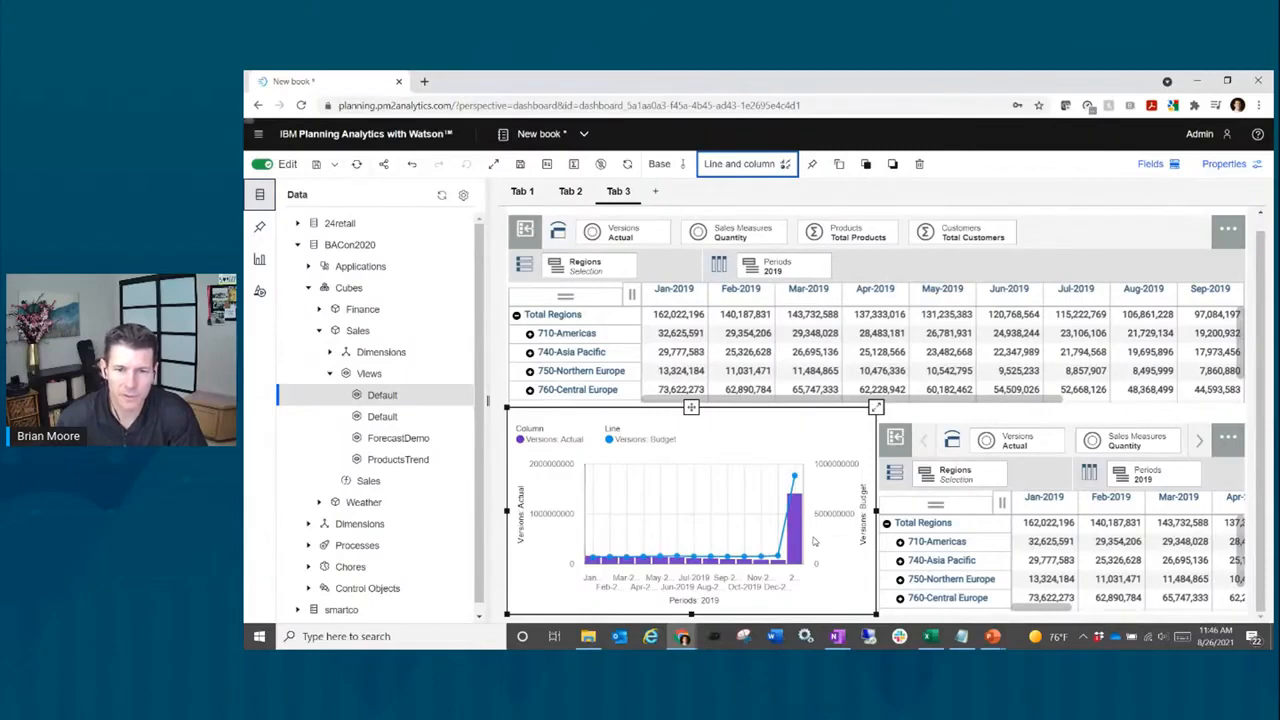
# Step: Hide the 2019 total column so the chart plots only monthly Actual and Budget
pyautogui.moveTo(800, 533)
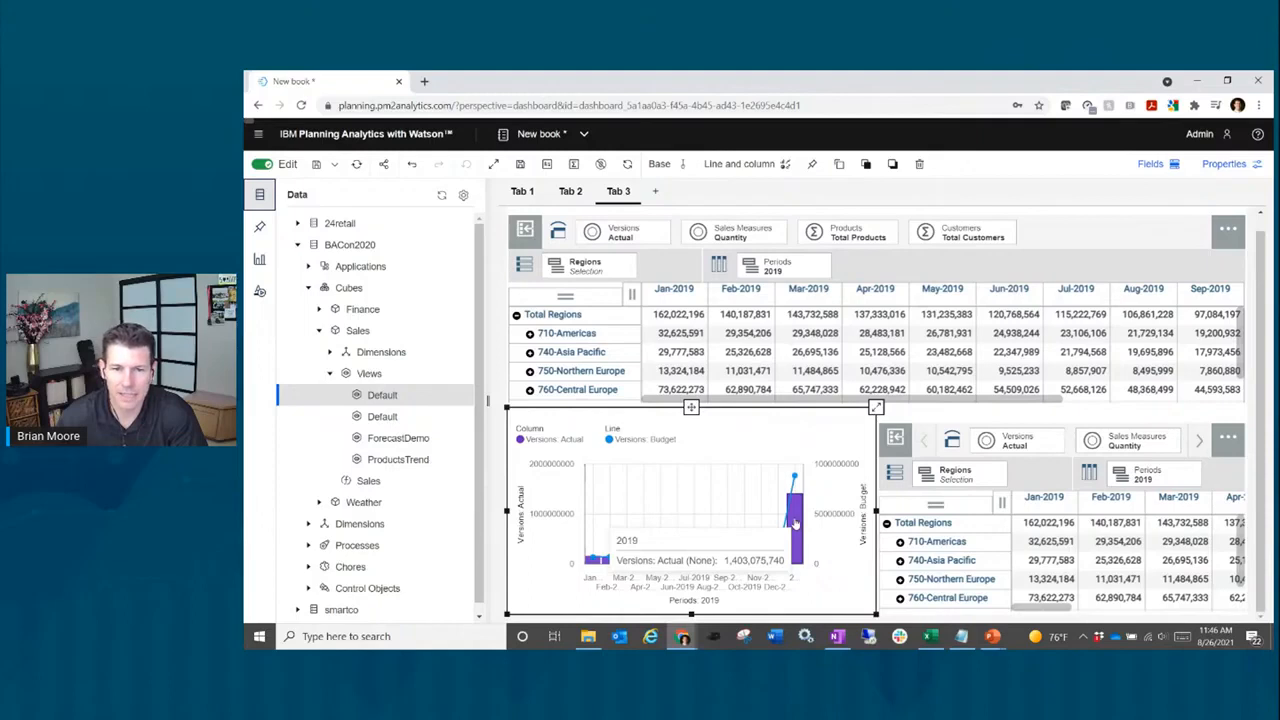
pyautogui.scroll(1, 795, 523)
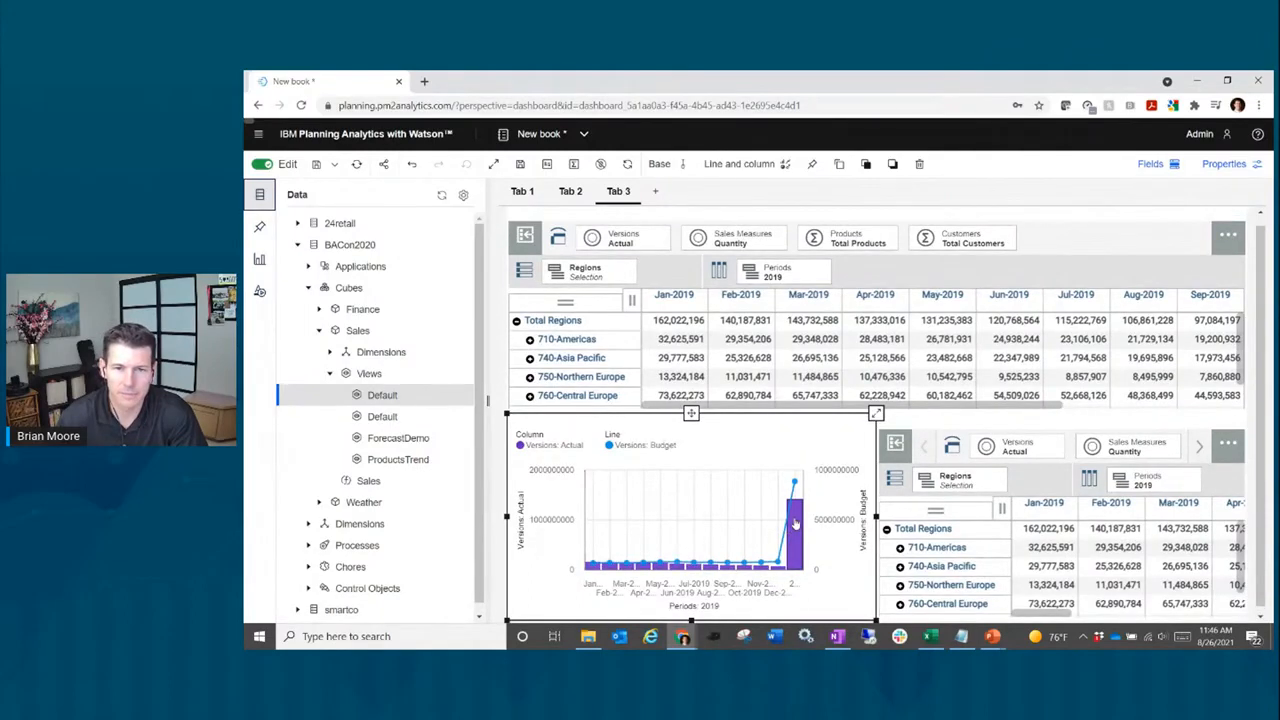
pyautogui.rightClick(795, 530)
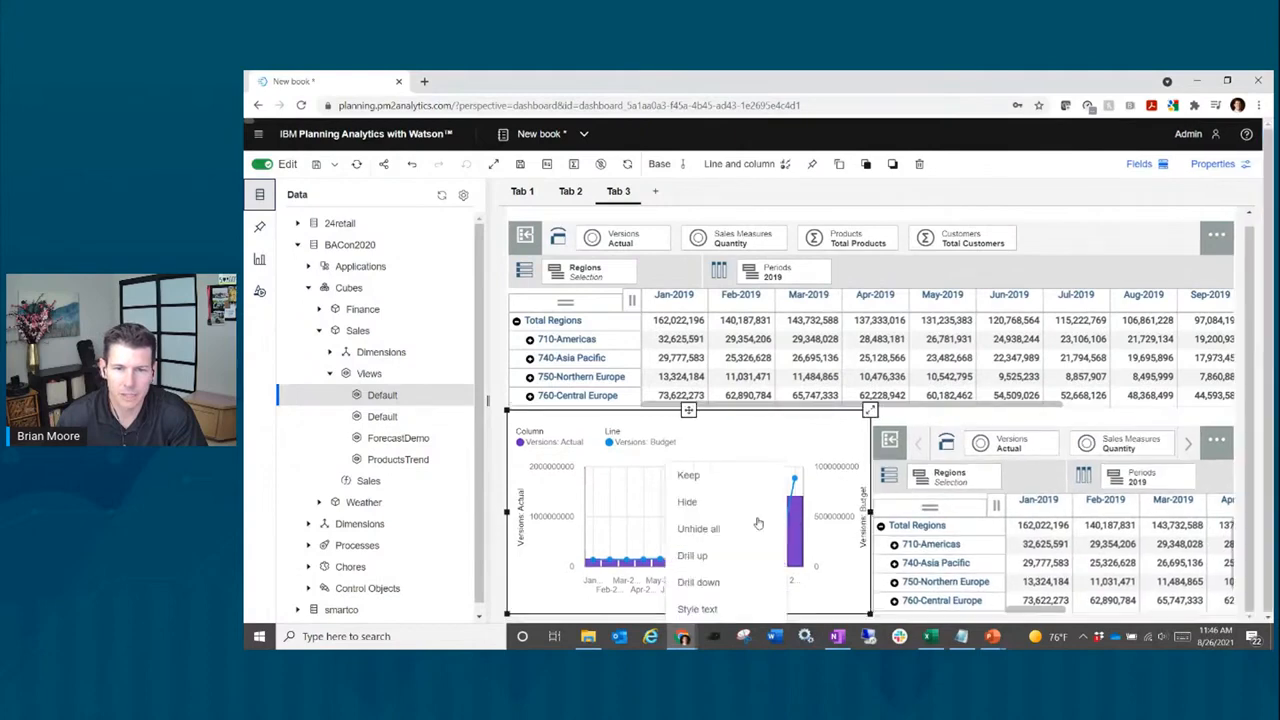
pyautogui.click(720, 502)
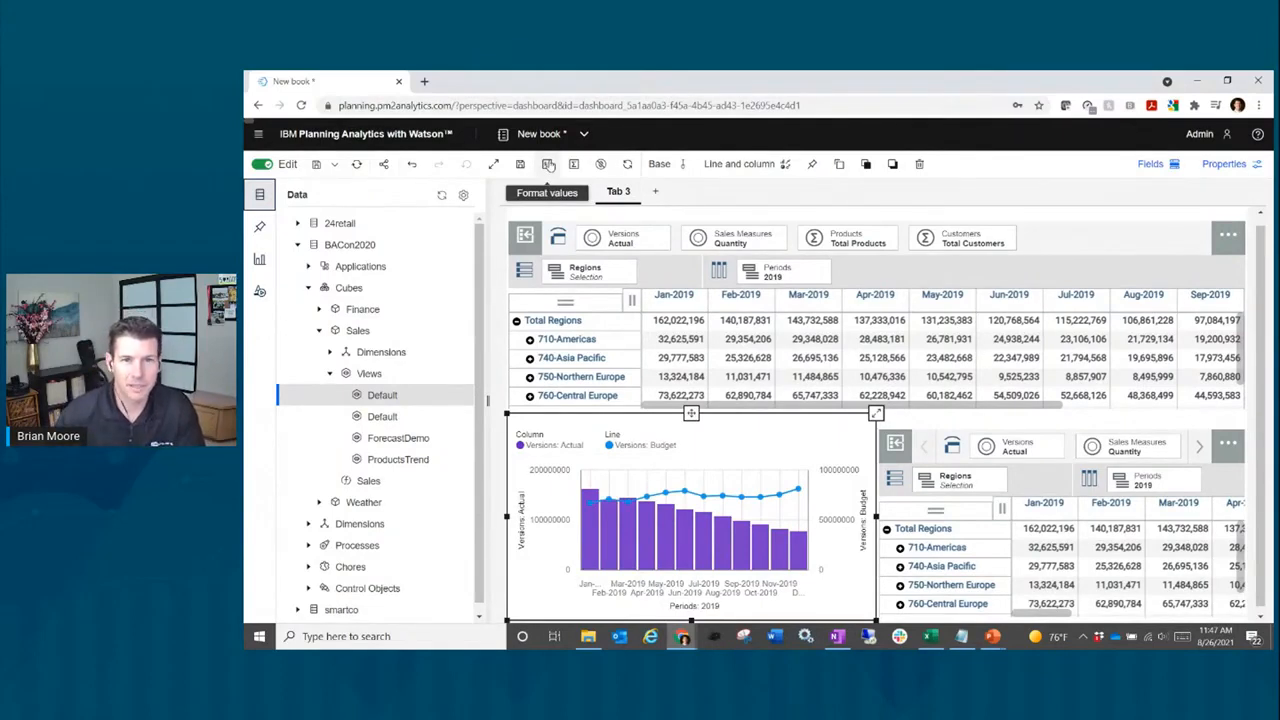
# Step: Format the chart values as Short abbreviations, e.g. 200.0M and 72.7M
pyautogui.click(547, 165)
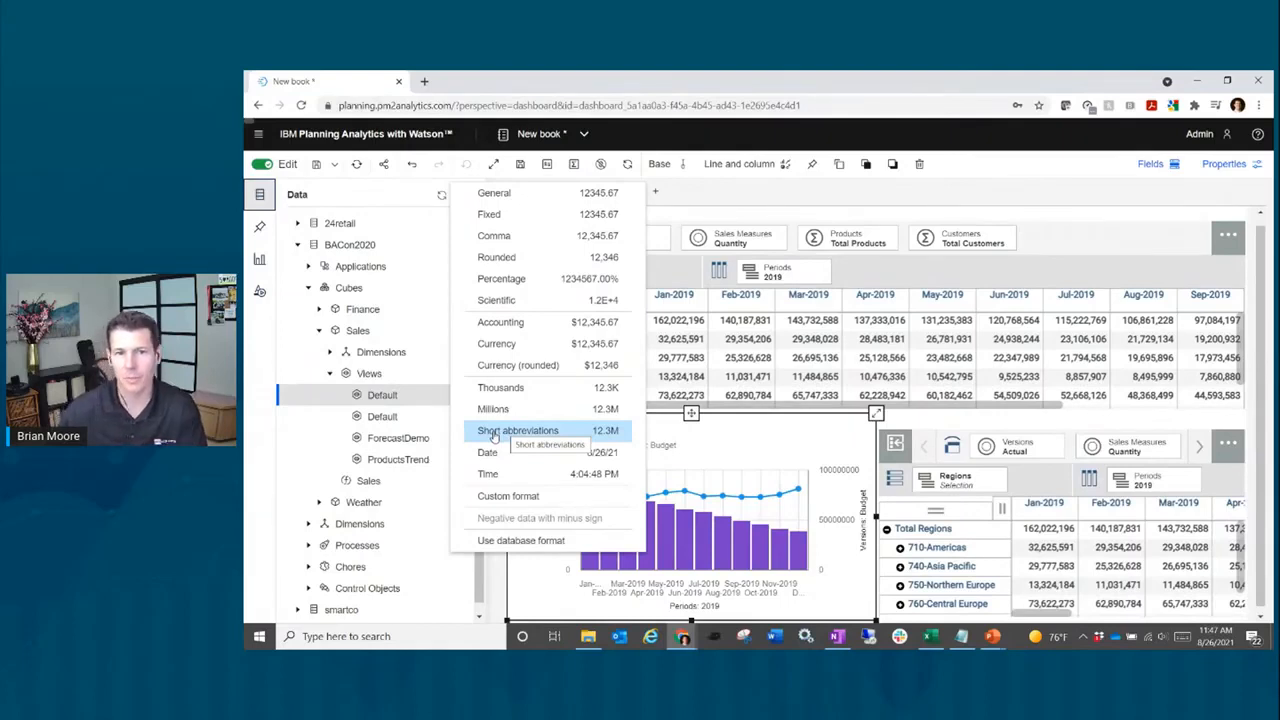
pyautogui.click(633, 406)
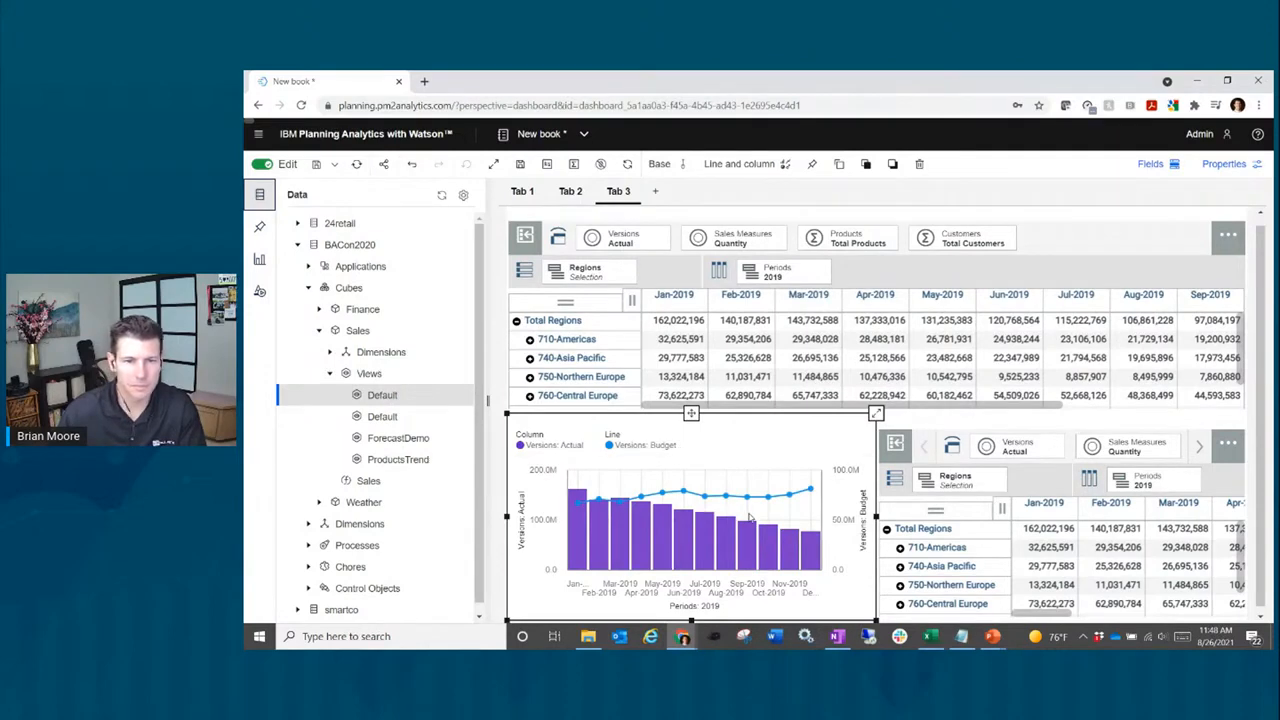
pyautogui.moveTo(748, 500)
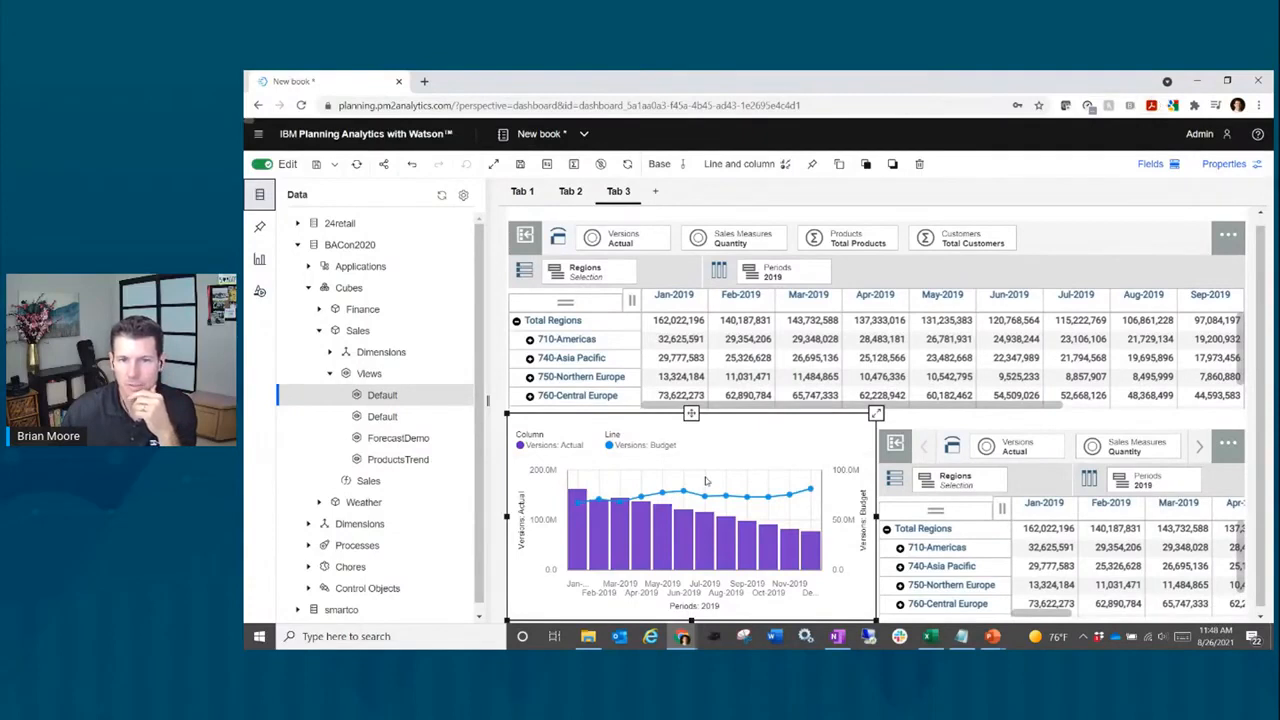
# Step: Hide the Periods title under the chart's month axis
pyautogui.click(1245, 168)
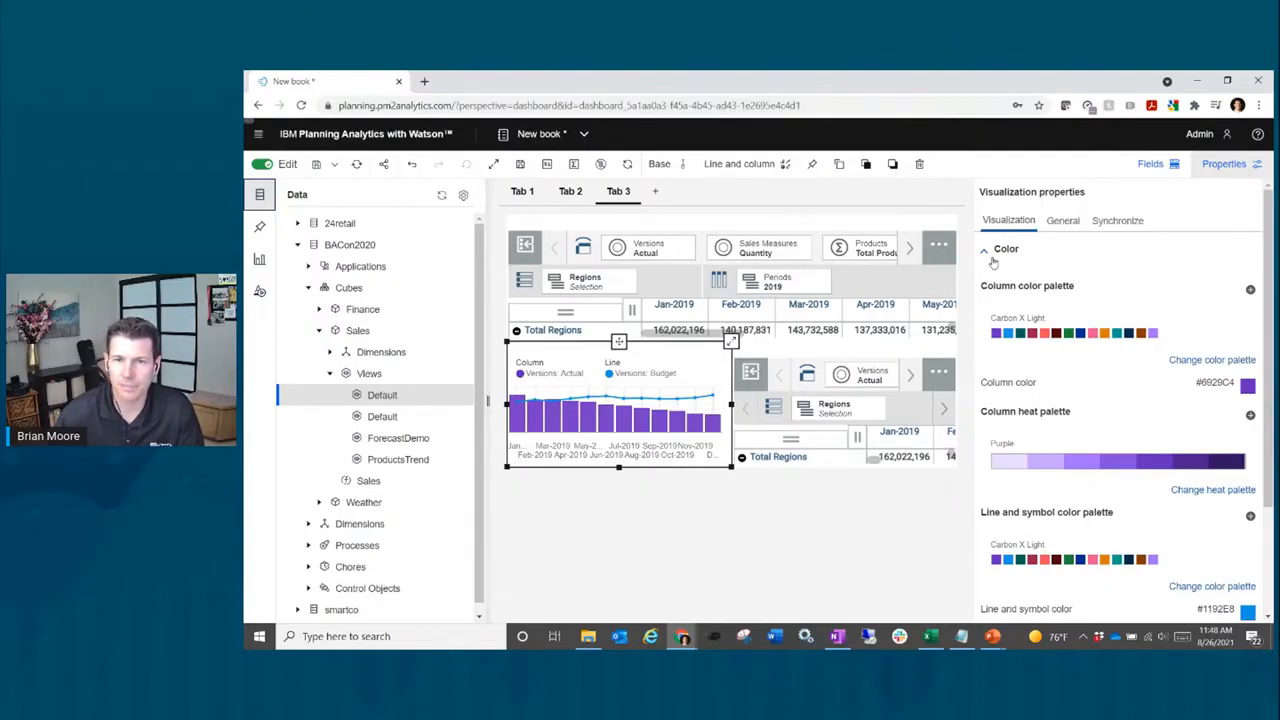
pyautogui.scroll(-3, 1057, 312)
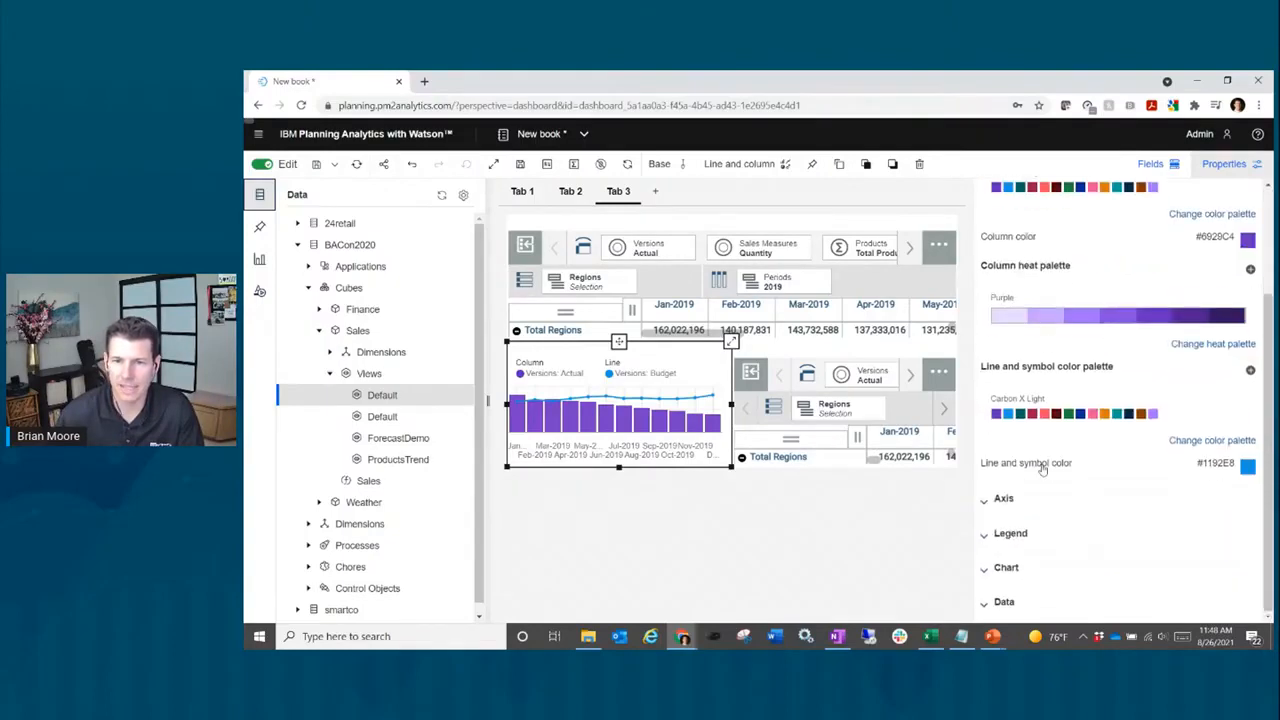
pyautogui.click(1022, 505)
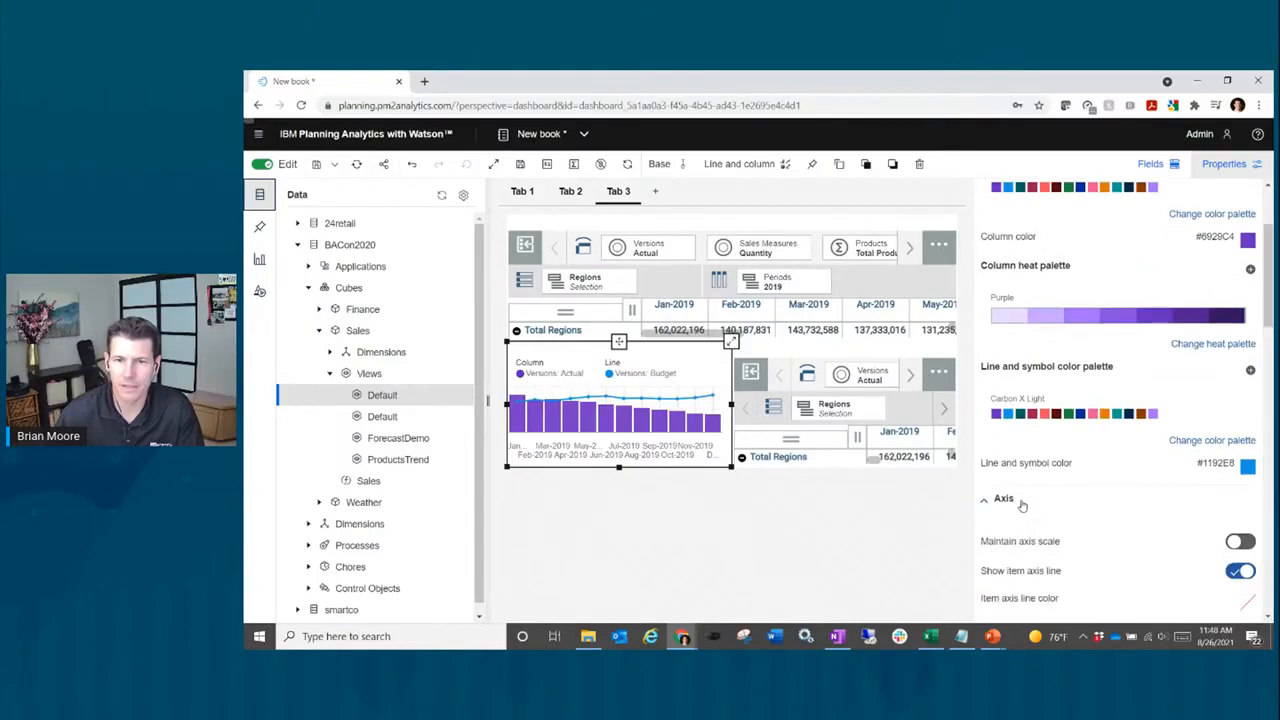
pyautogui.scroll(-2, 1024, 505)
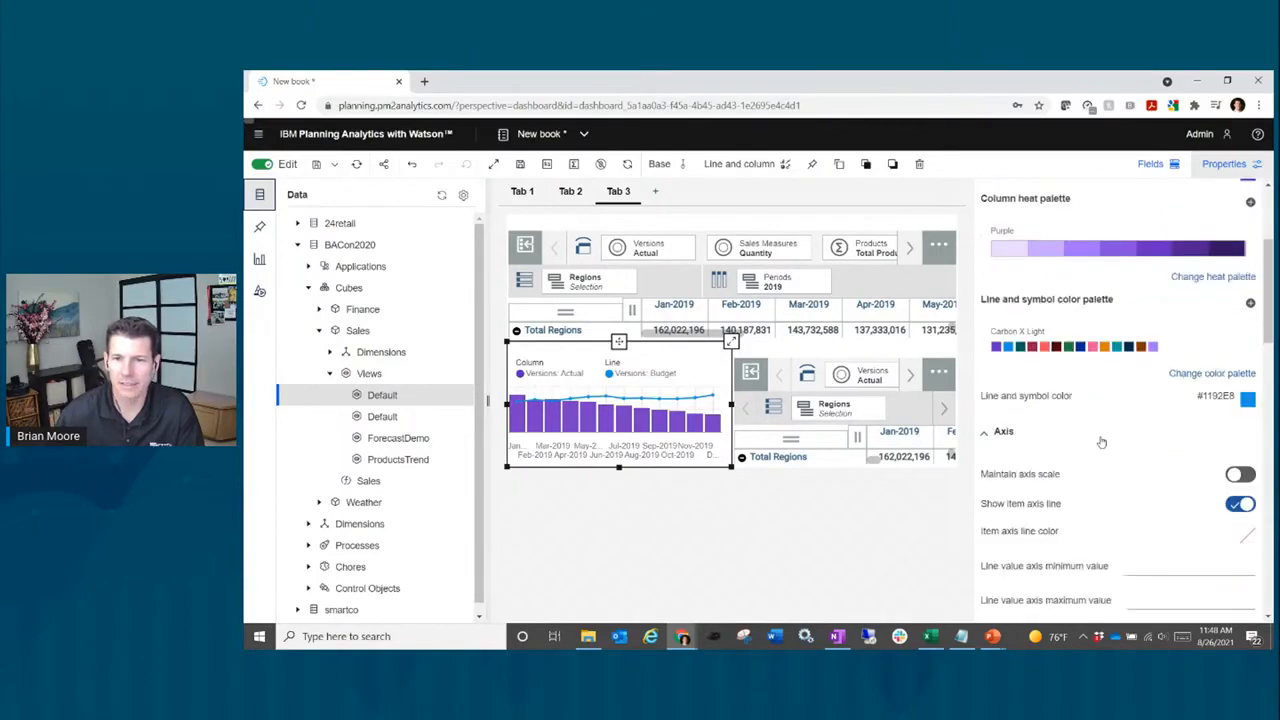
pyautogui.scroll(-1, 1139, 459)
pyautogui.scroll(-3, 1138, 459)
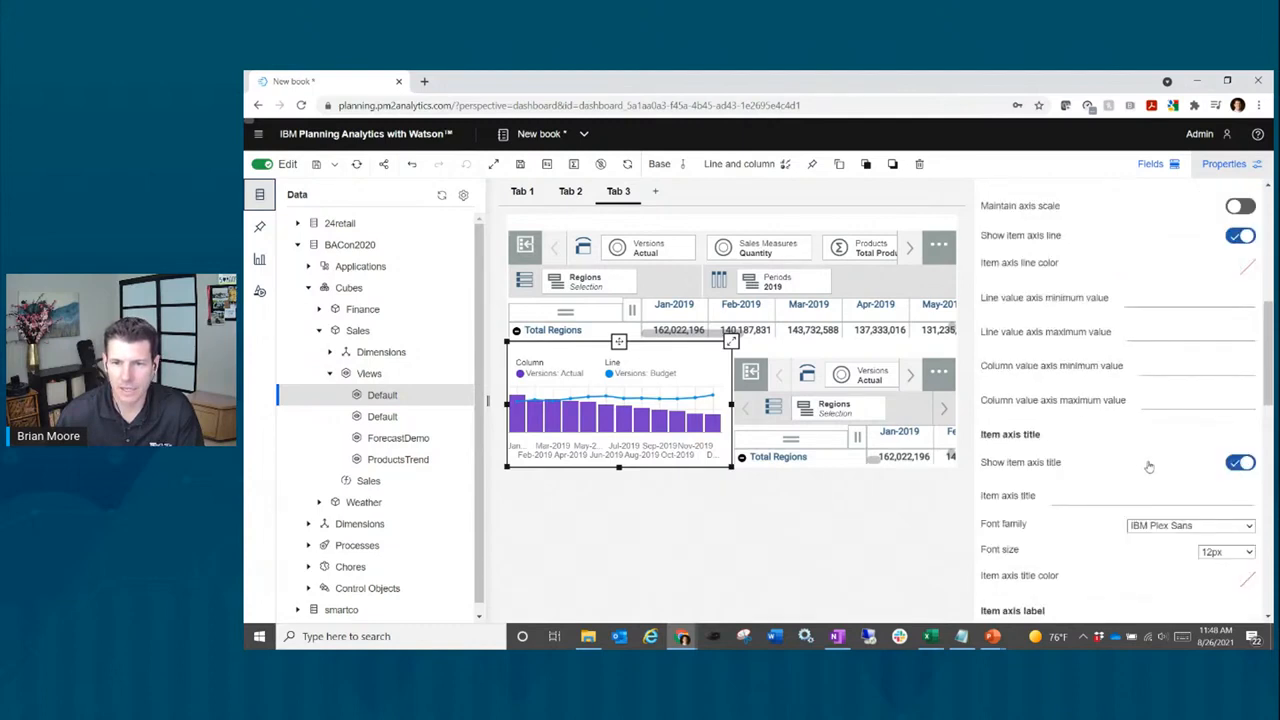
pyautogui.click(1237, 464)
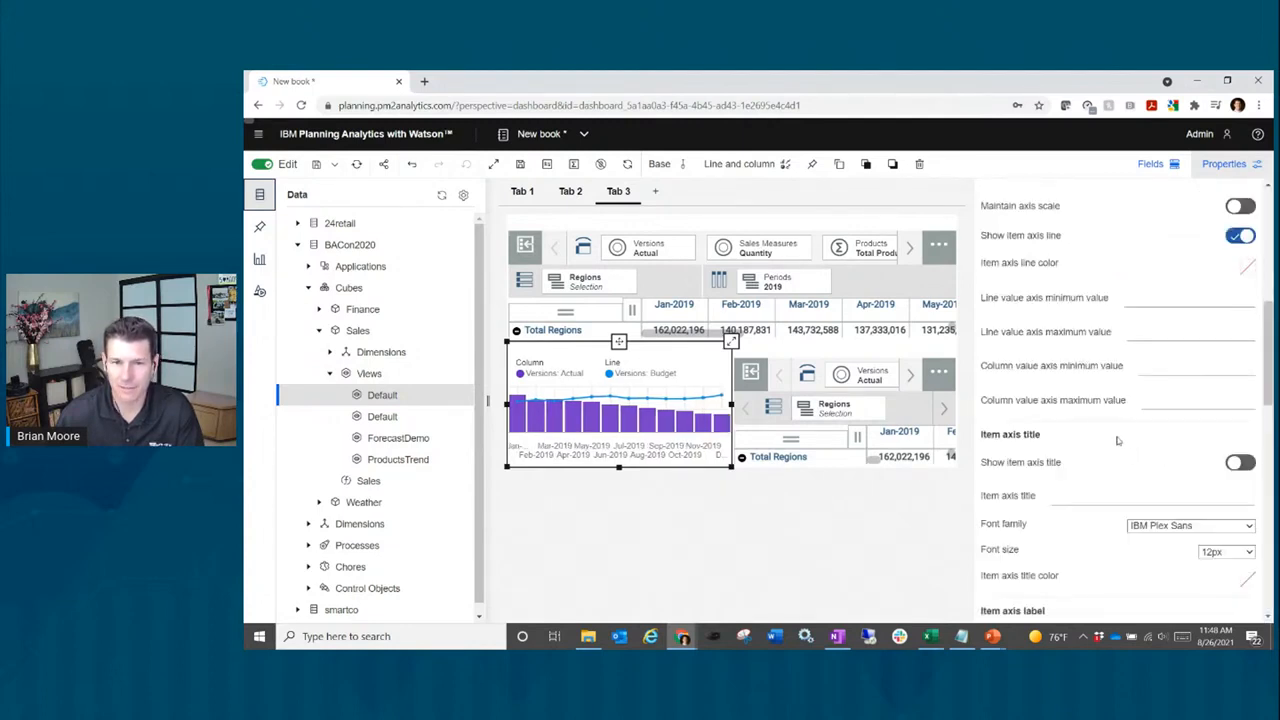
# Step: Hide the Versions: Actual and Versions: Budget titles on the left and right value axes
pyautogui.scroll(-3, 1147, 453)
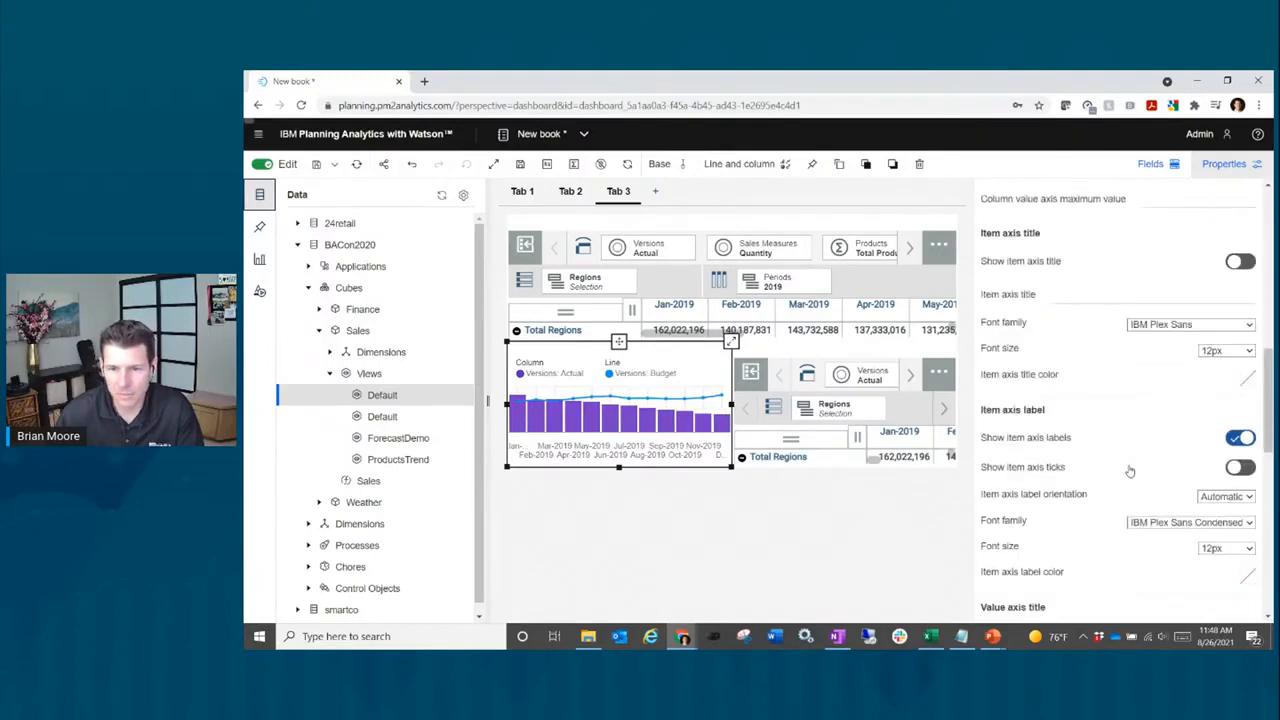
pyautogui.scroll(-1, 1129, 470)
pyautogui.scroll(-1, 1129, 470)
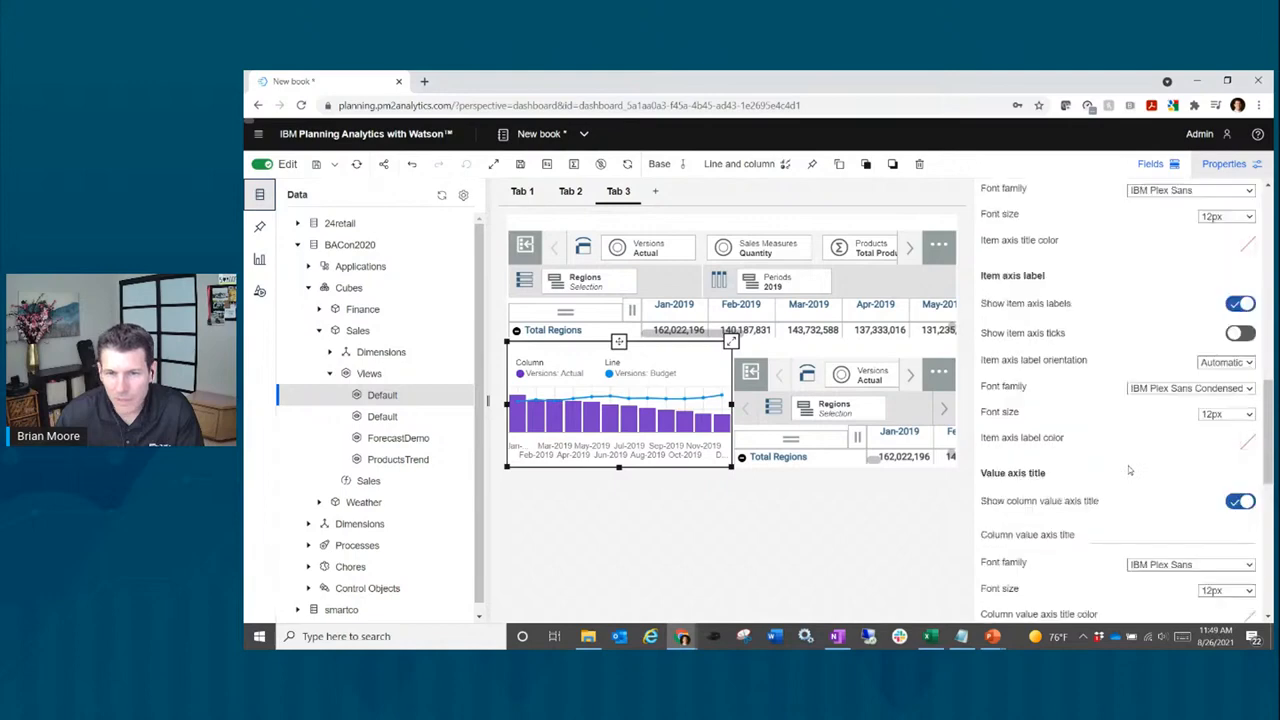
pyautogui.click(1239, 503)
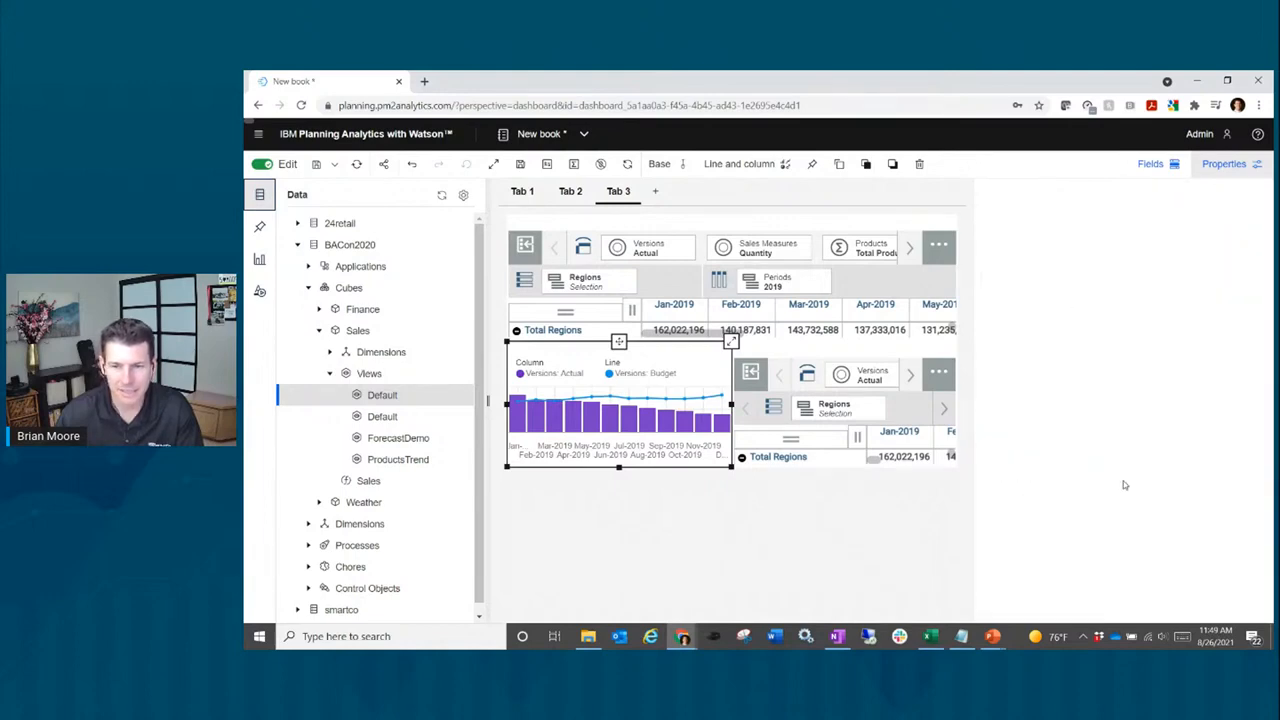
pyautogui.scroll(-3, 1123, 481)
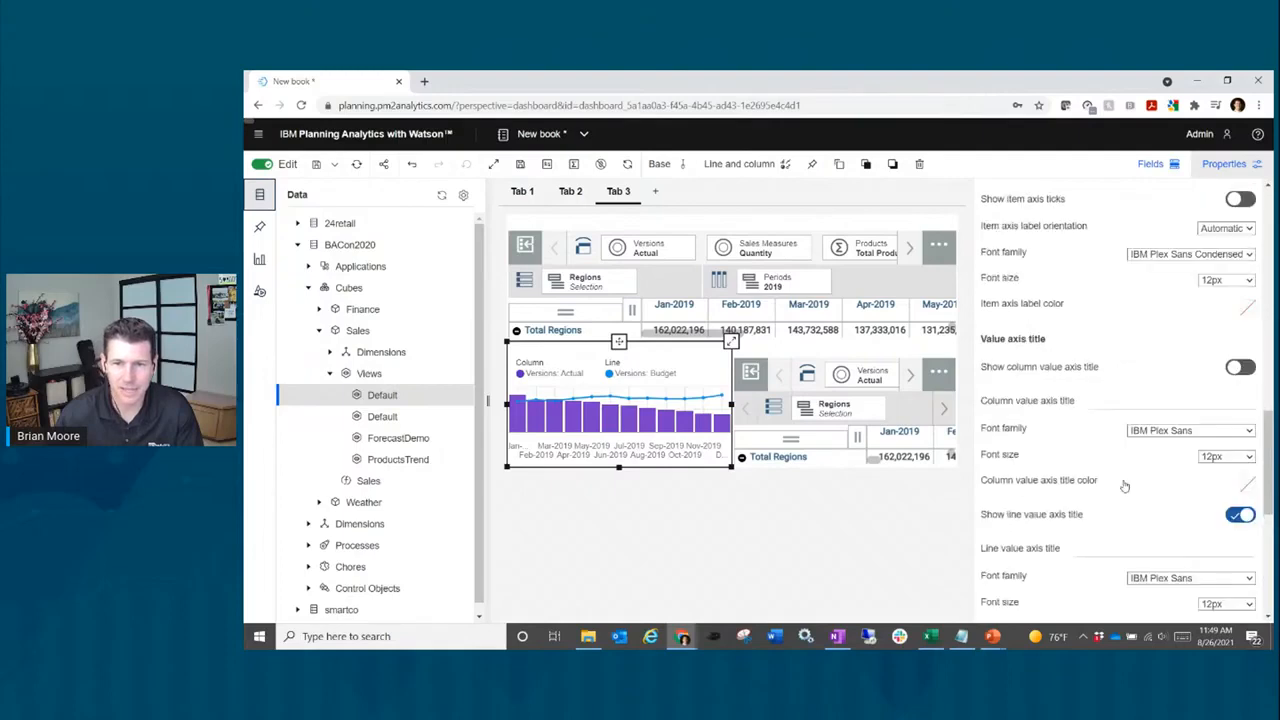
pyautogui.scroll(-1, 1124, 486)
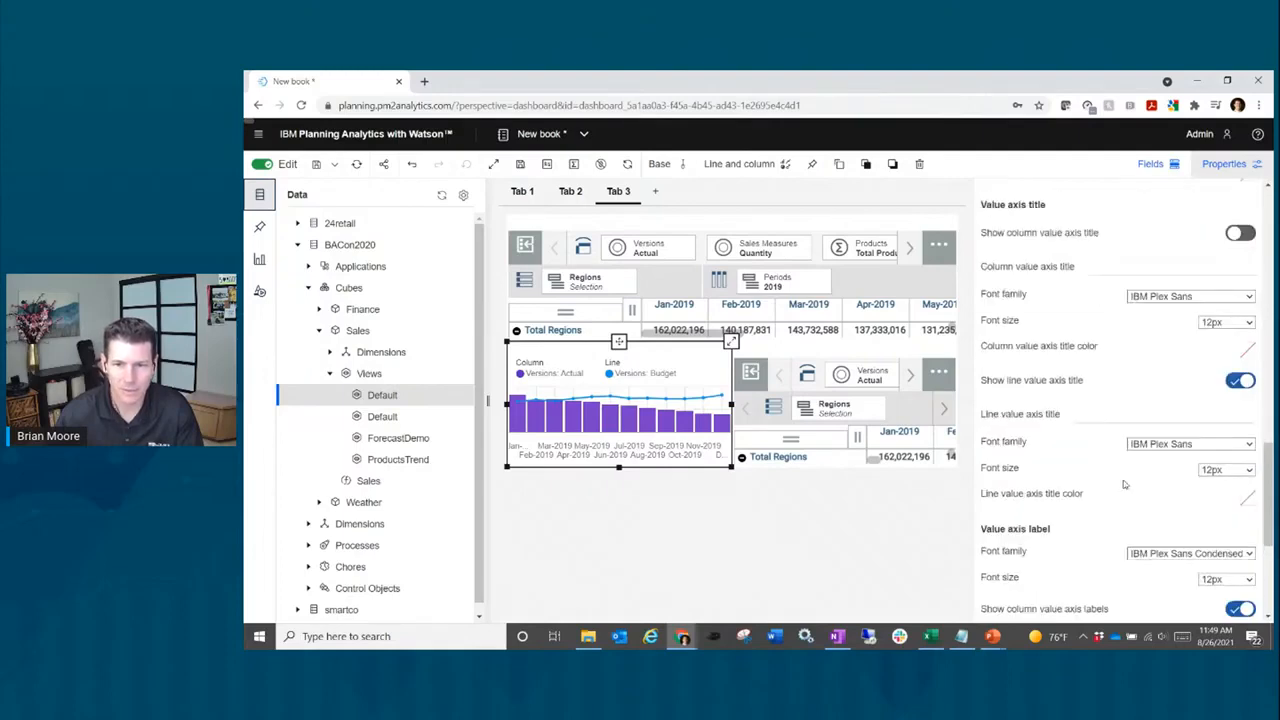
pyautogui.scroll(-1, 1123, 485)
pyautogui.scroll(-1, 1123, 485)
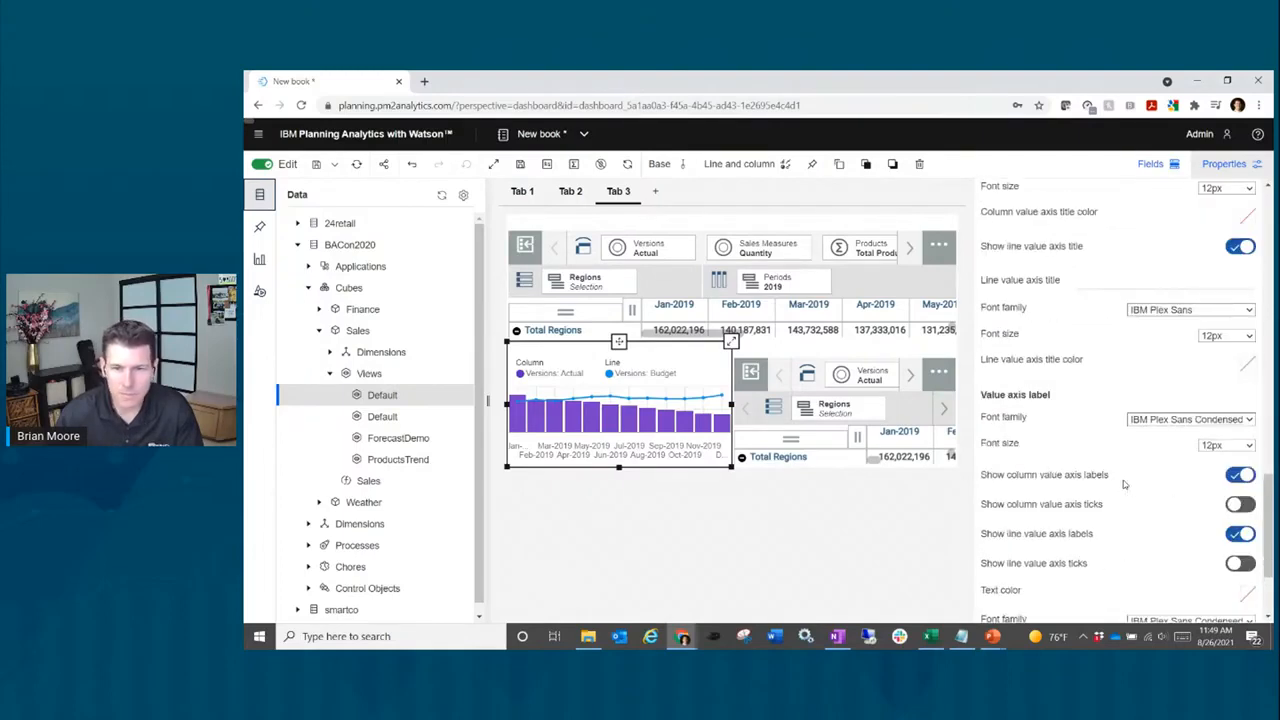
pyautogui.scroll(1, 1124, 486)
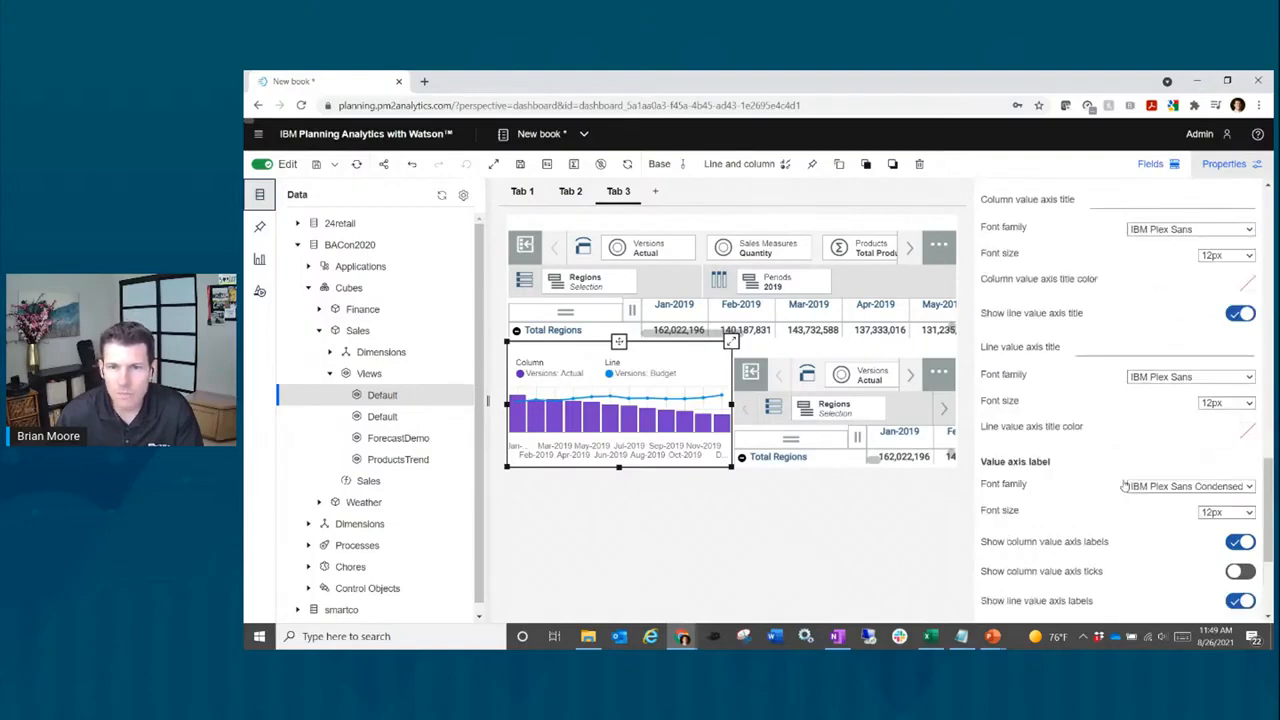
pyautogui.click(1236, 316)
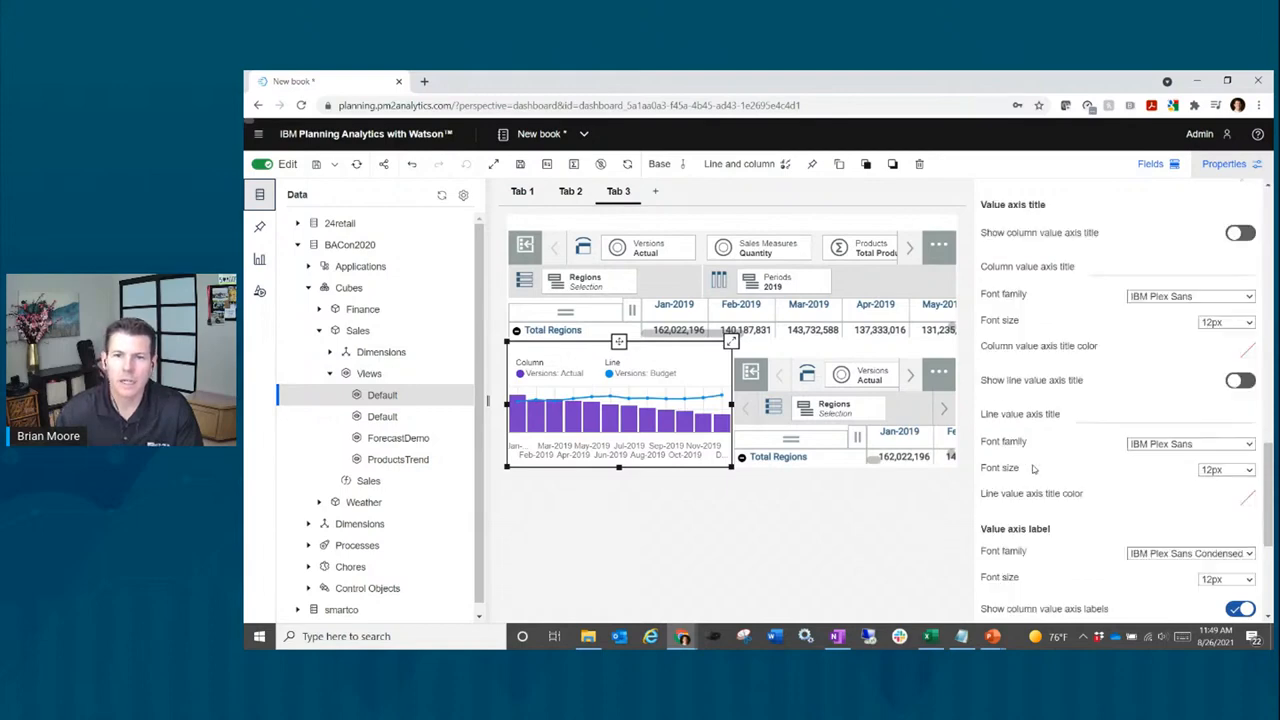
# Step: Turn off the legend title so the legend lists only the series, then close Properties
pyautogui.scroll(-3, 1034, 468)
pyautogui.scroll(-2, 1034, 468)
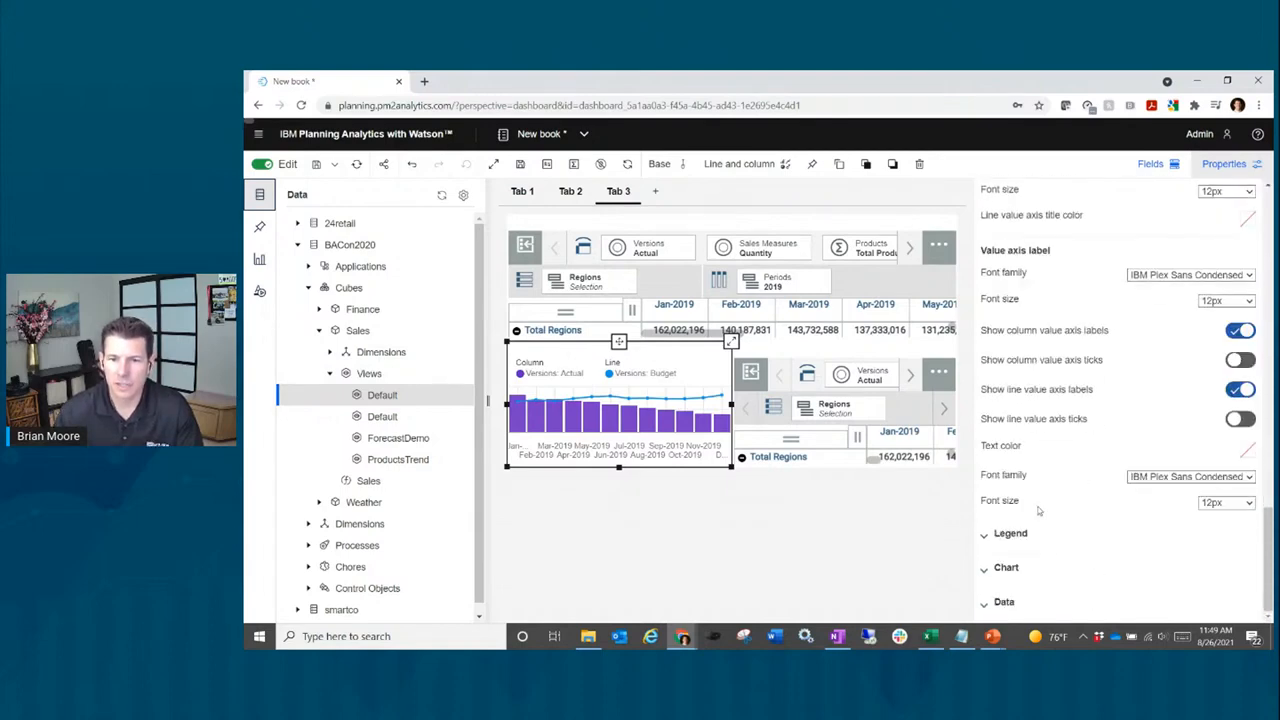
pyautogui.click(1044, 539)
pyautogui.scroll(-1, 1078, 496)
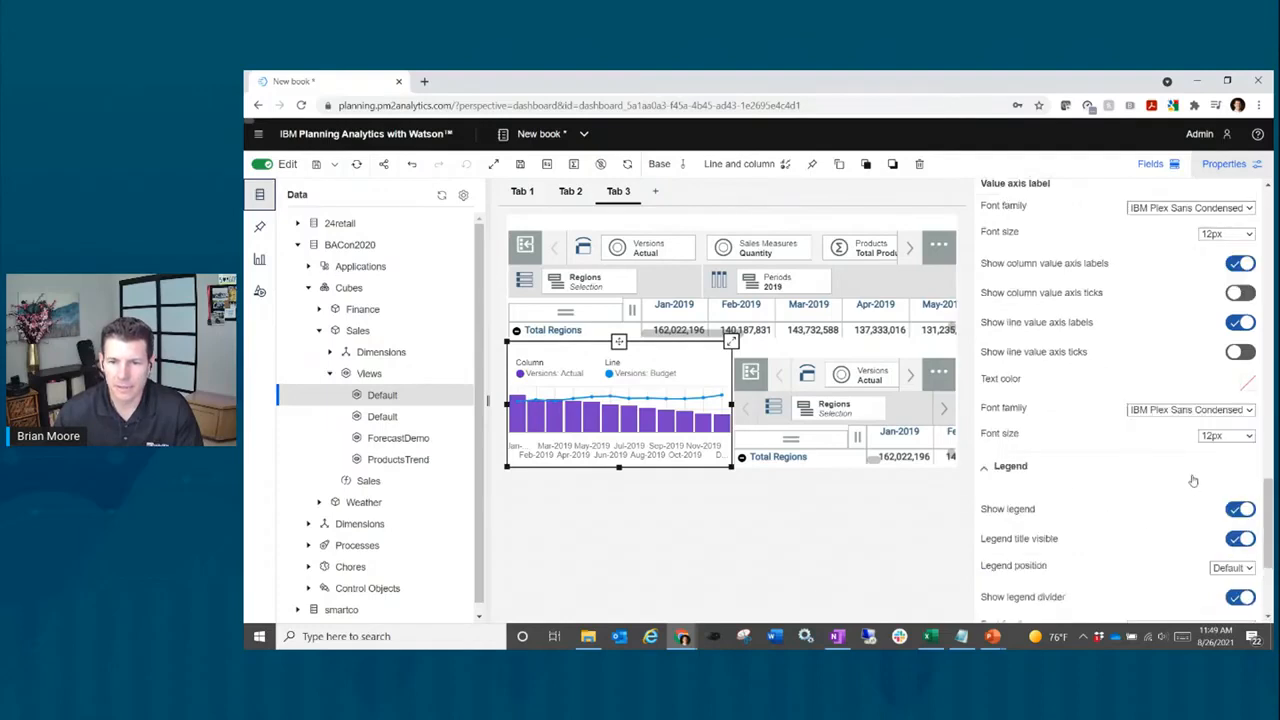
pyautogui.click(1236, 540)
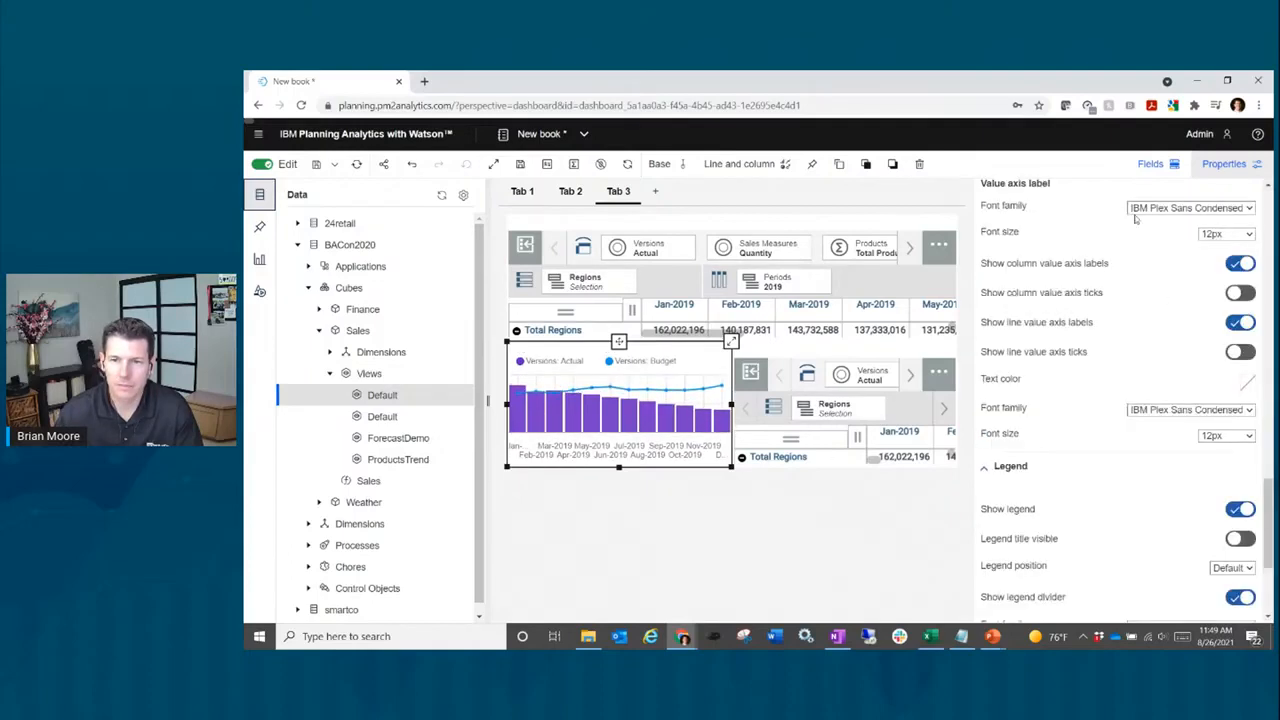
pyautogui.click(1235, 168)
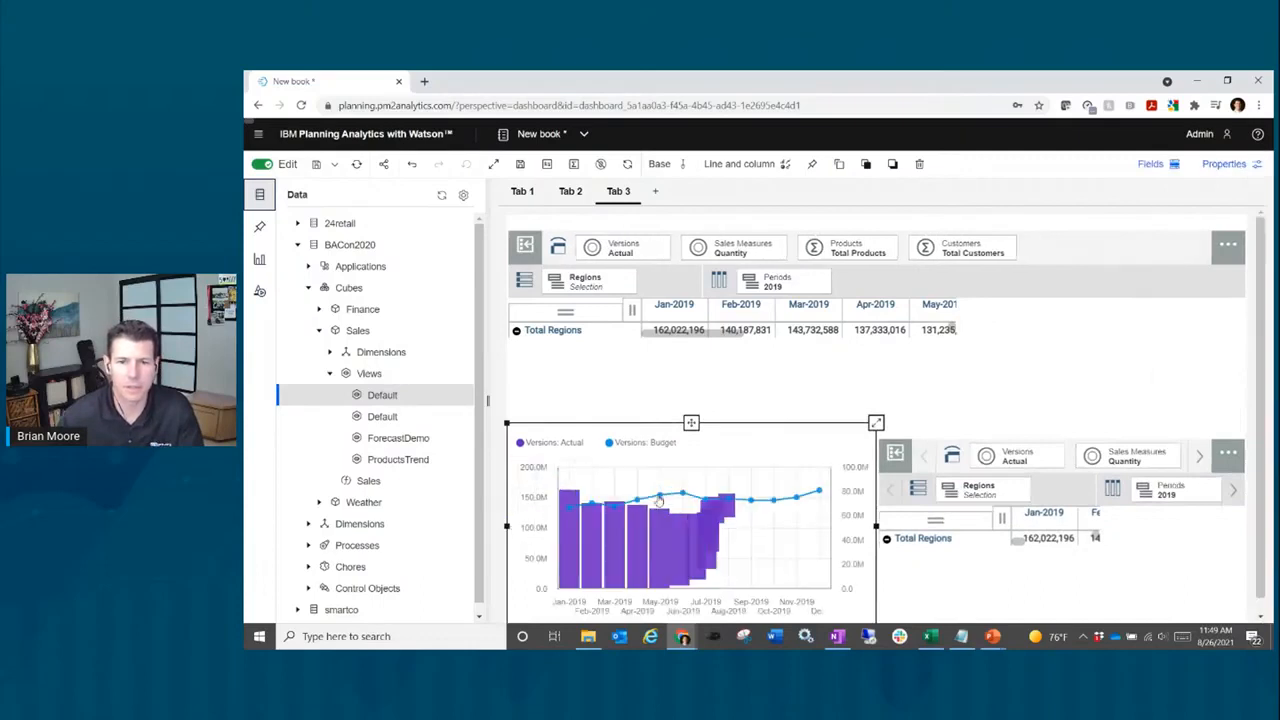
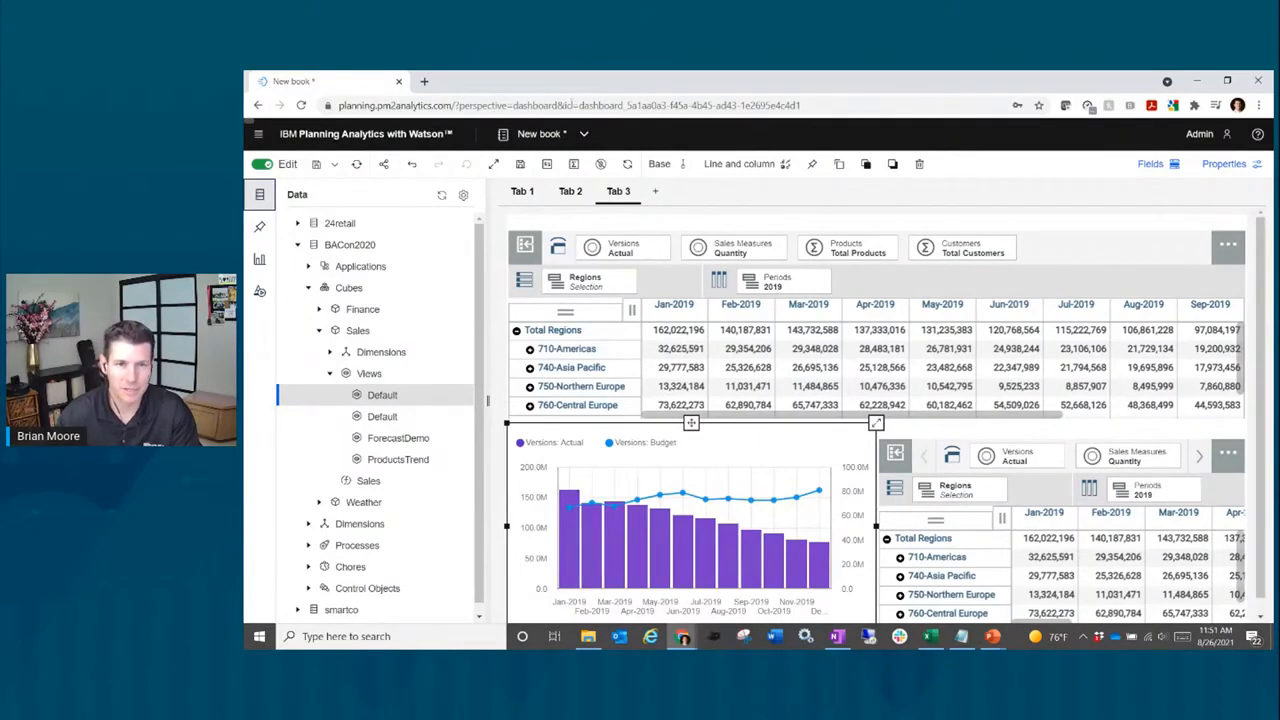
# Step: Open the custom number format setup, then cancel it without changing anything
pyautogui.click(547, 166)
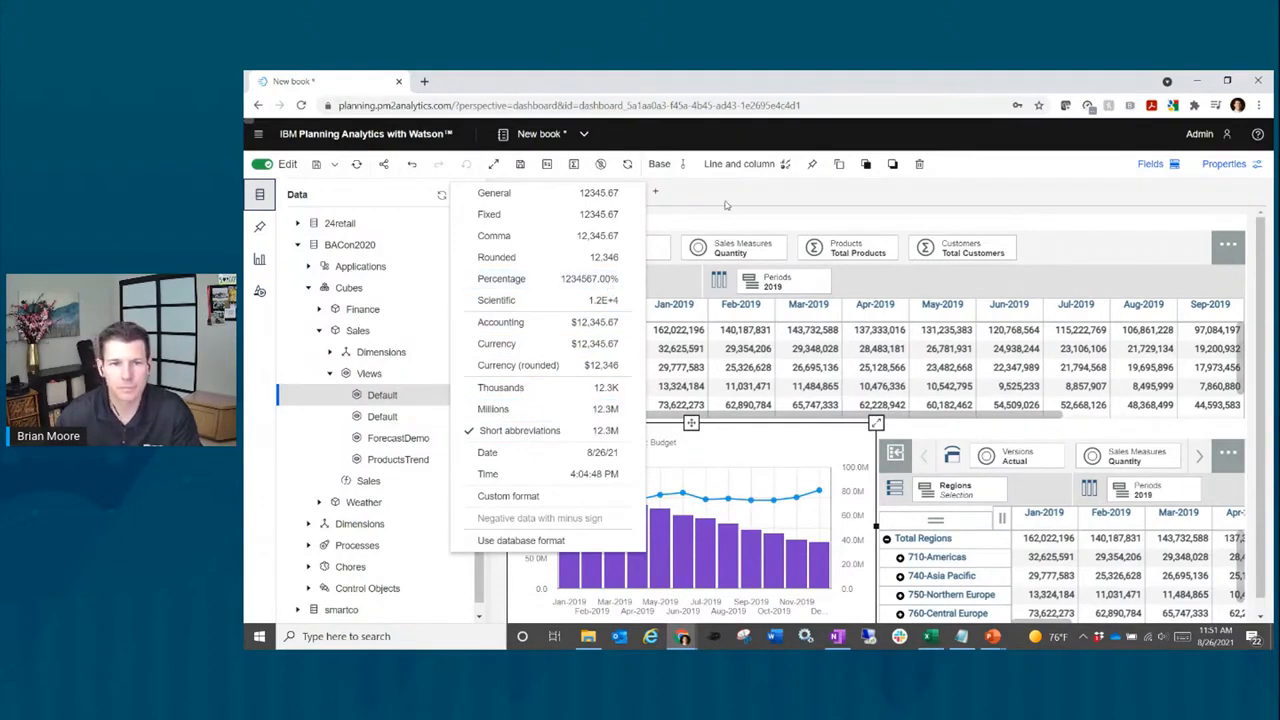
pyautogui.click(534, 500)
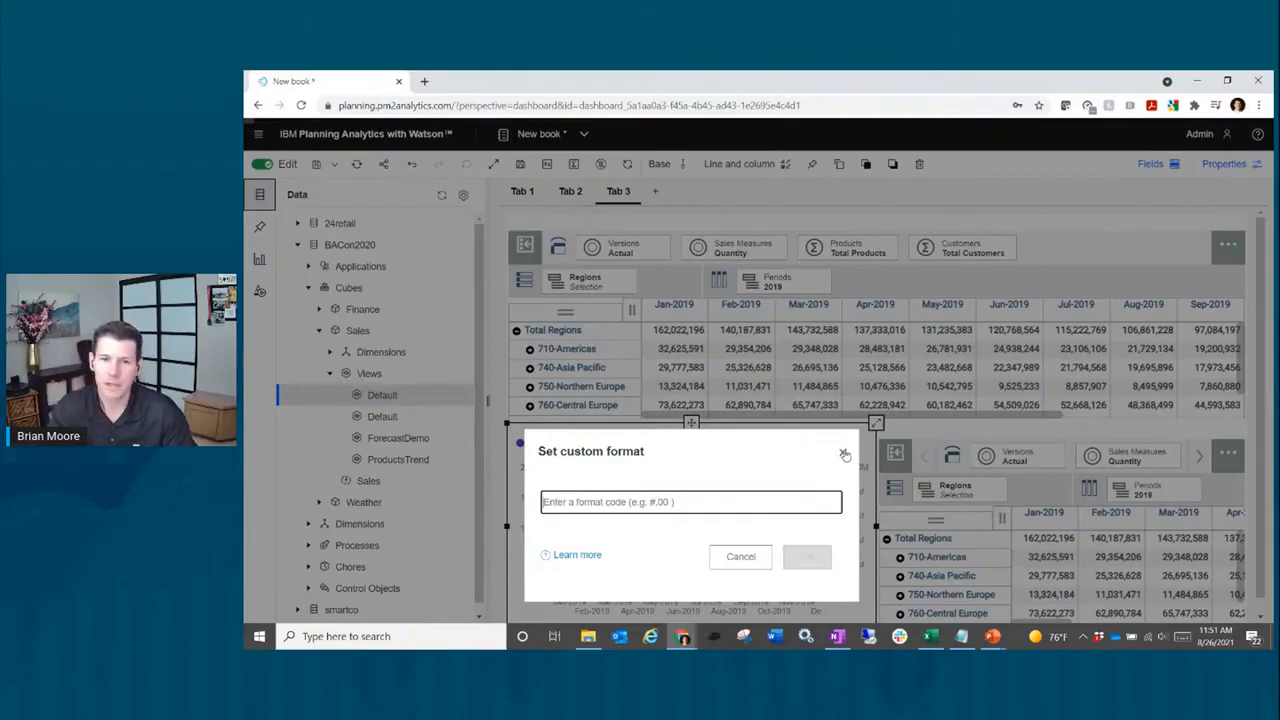
pyautogui.click(844, 454)
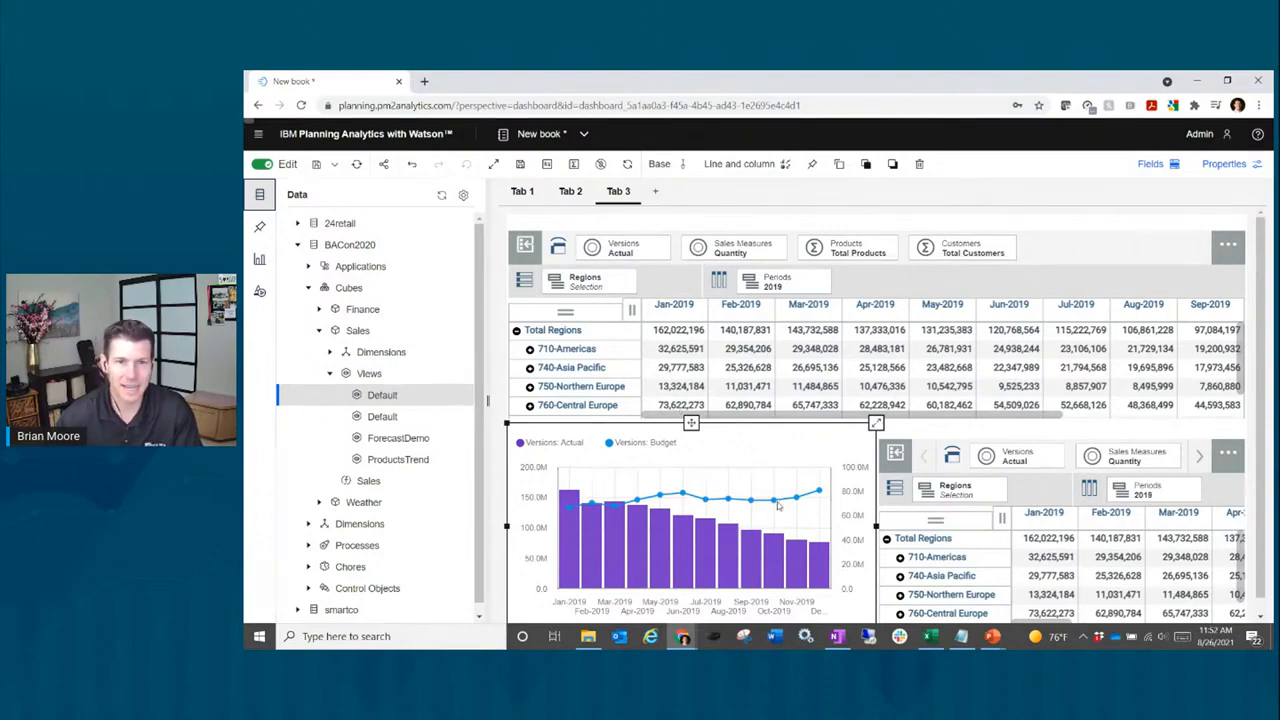
# Step: Move Periods and then Products into the lower grid's rows, leaving regions in columns
pyautogui.moveTo(776, 502)
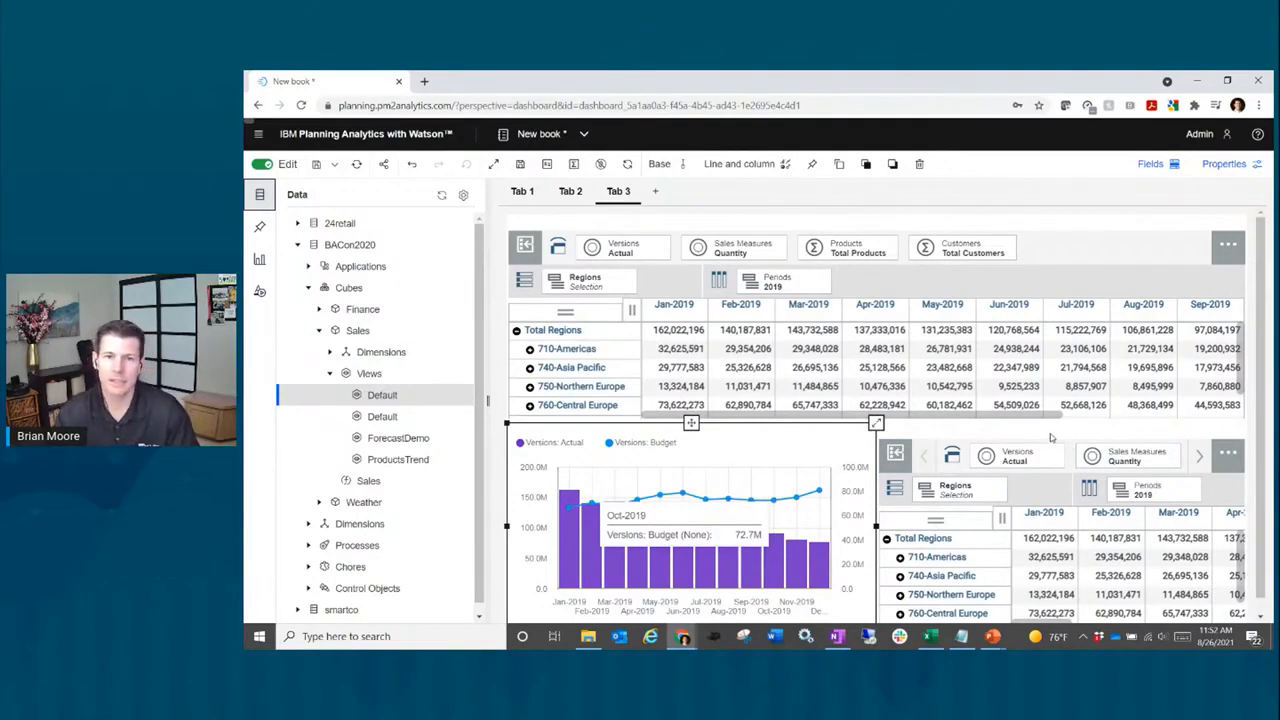
pyautogui.click(1050, 437)
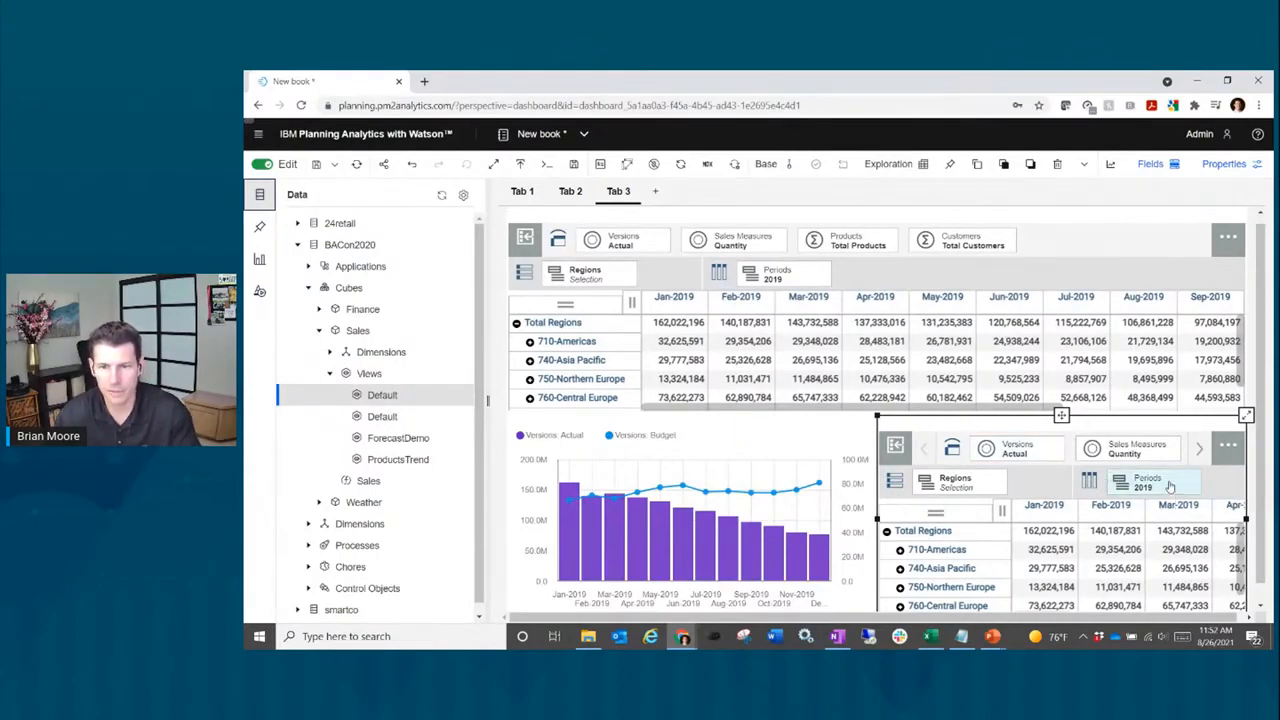
pyautogui.moveTo(1170, 487); pyautogui.dragTo(945, 485)
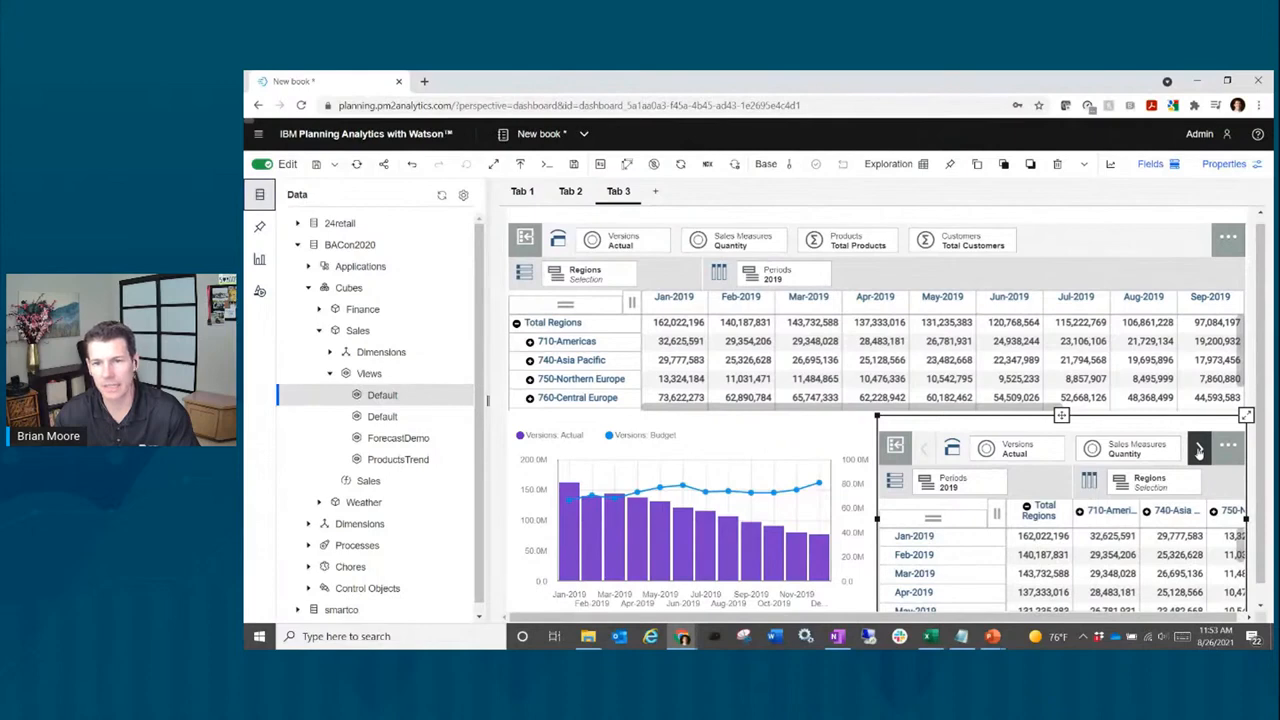
pyautogui.click(1199, 451)
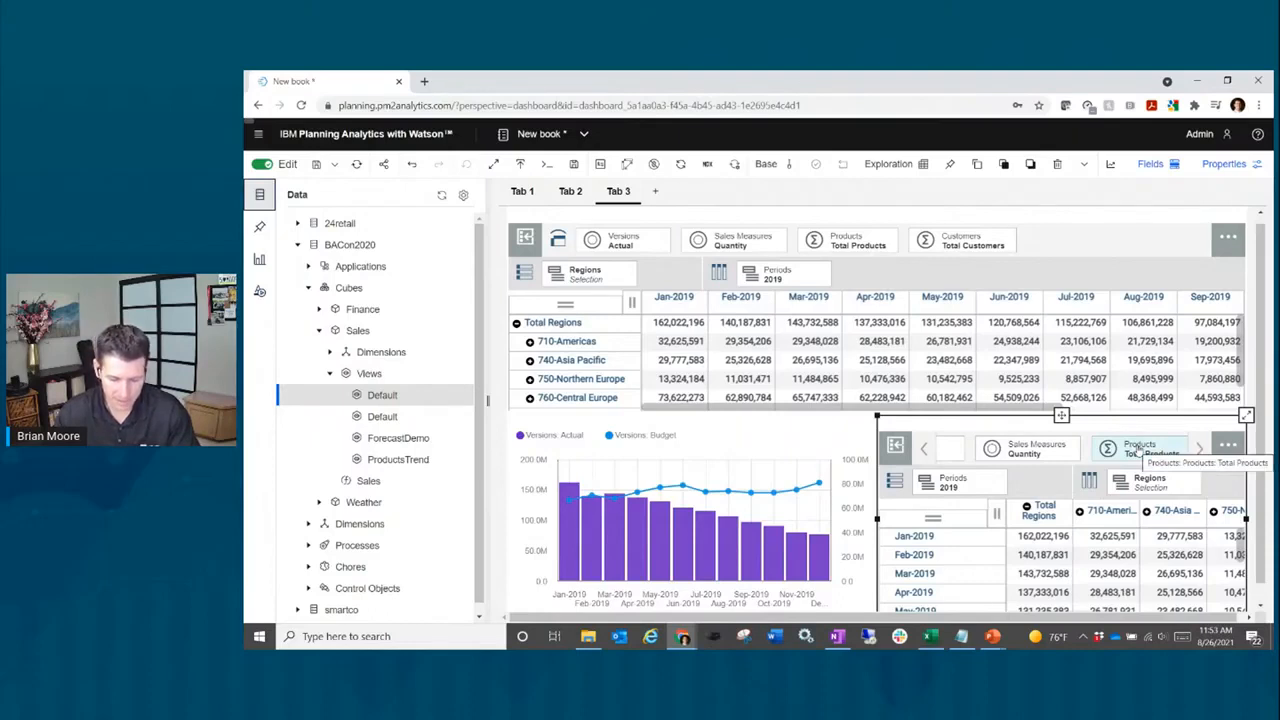
pyautogui.moveTo(1138, 447)
pyautogui.mouseDown()
pyautogui.moveTo(1110, 470)
pyautogui.moveTo(1018, 488)
pyautogui.mouseUp()
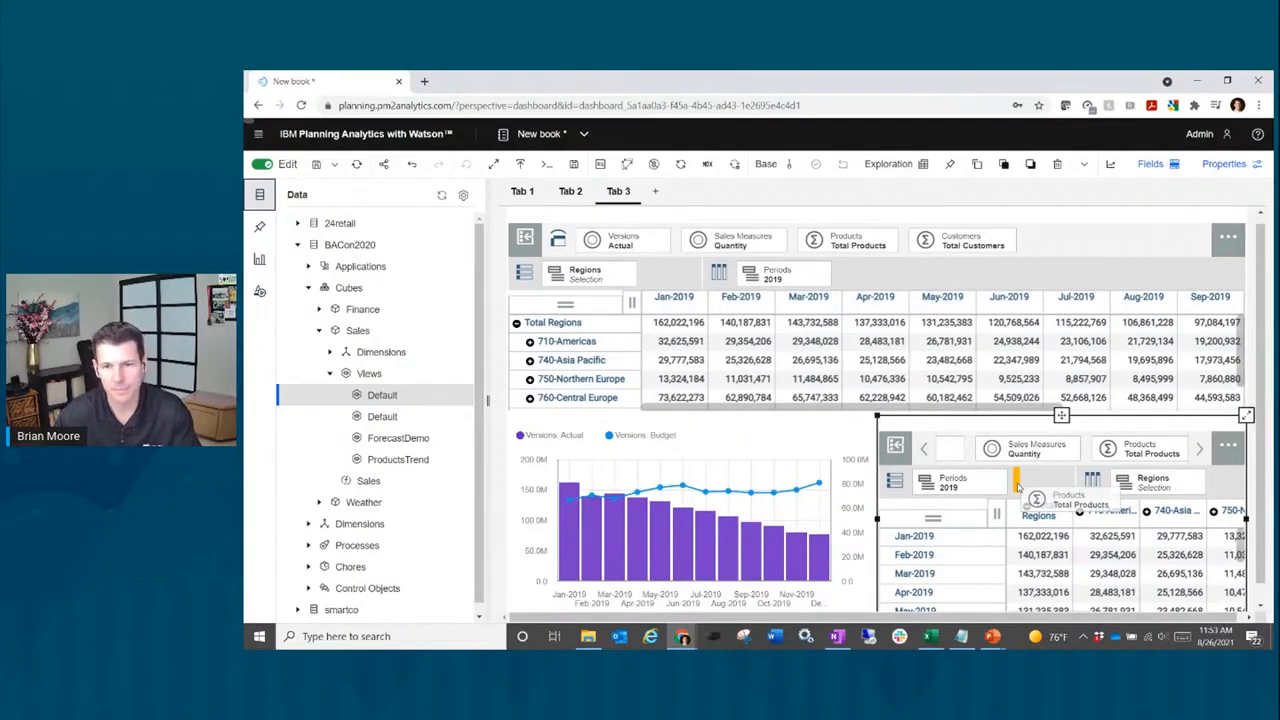
pyautogui.moveTo(1018, 488); pyautogui.dragTo(1018, 488)
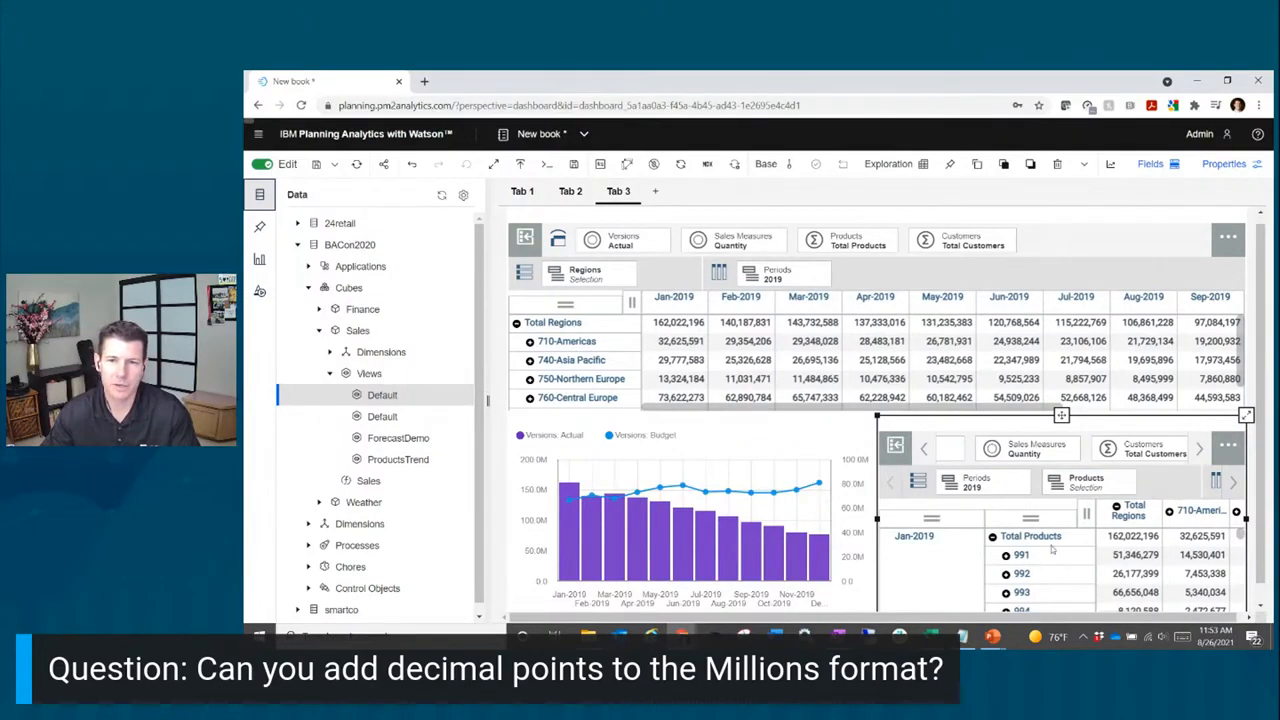
# Step: Edit the Products set to display members as ID-Name, e.g. 991-Camping Equipment
pyautogui.click(1115, 487)
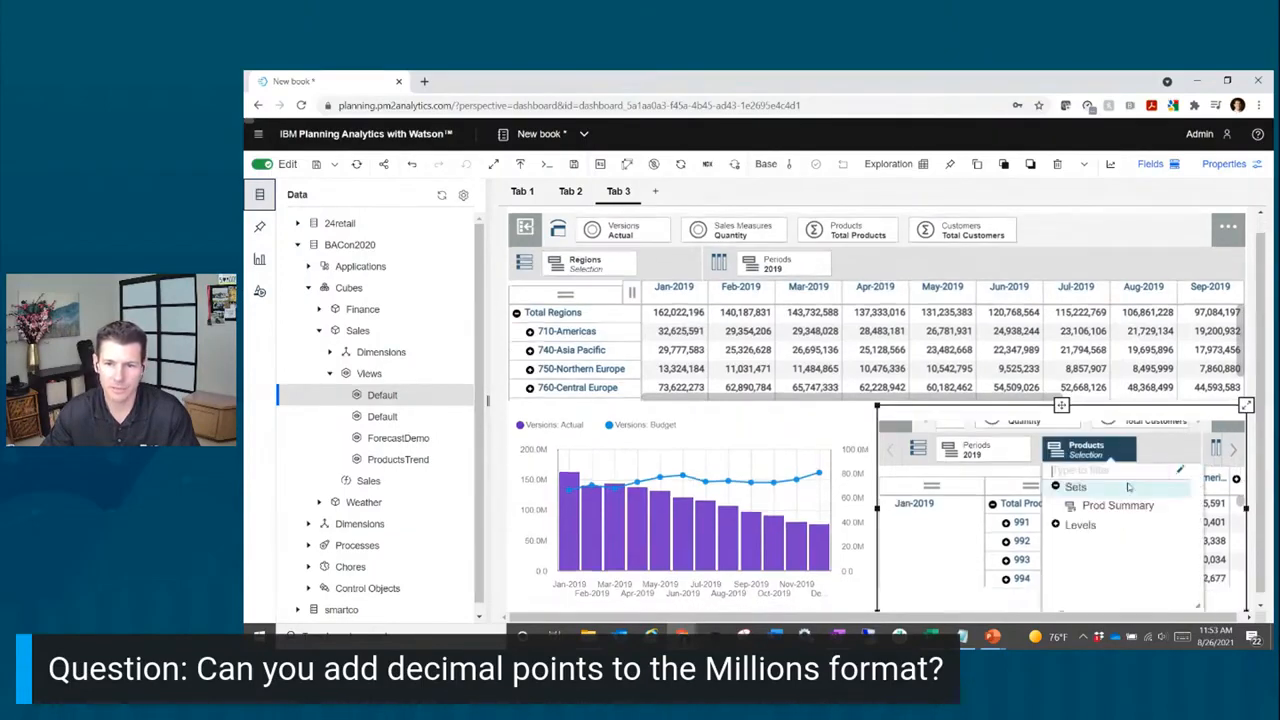
pyautogui.click(1181, 474)
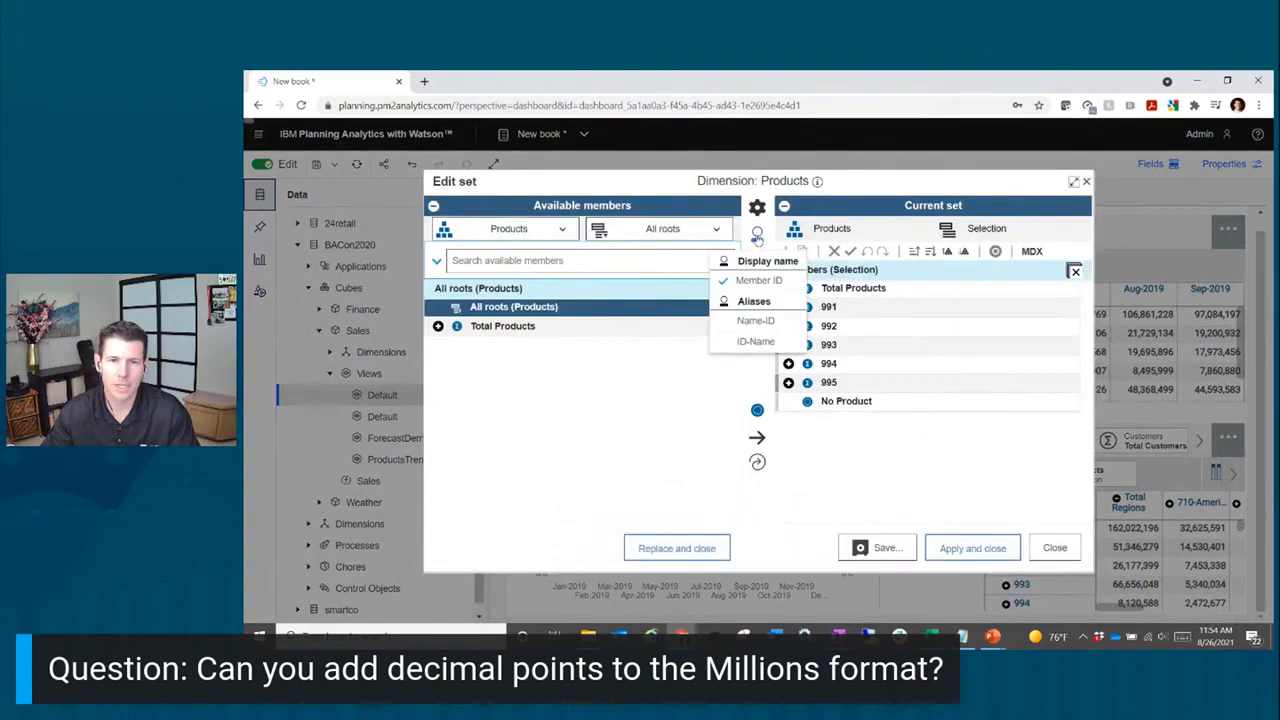
pyautogui.click(776, 342)
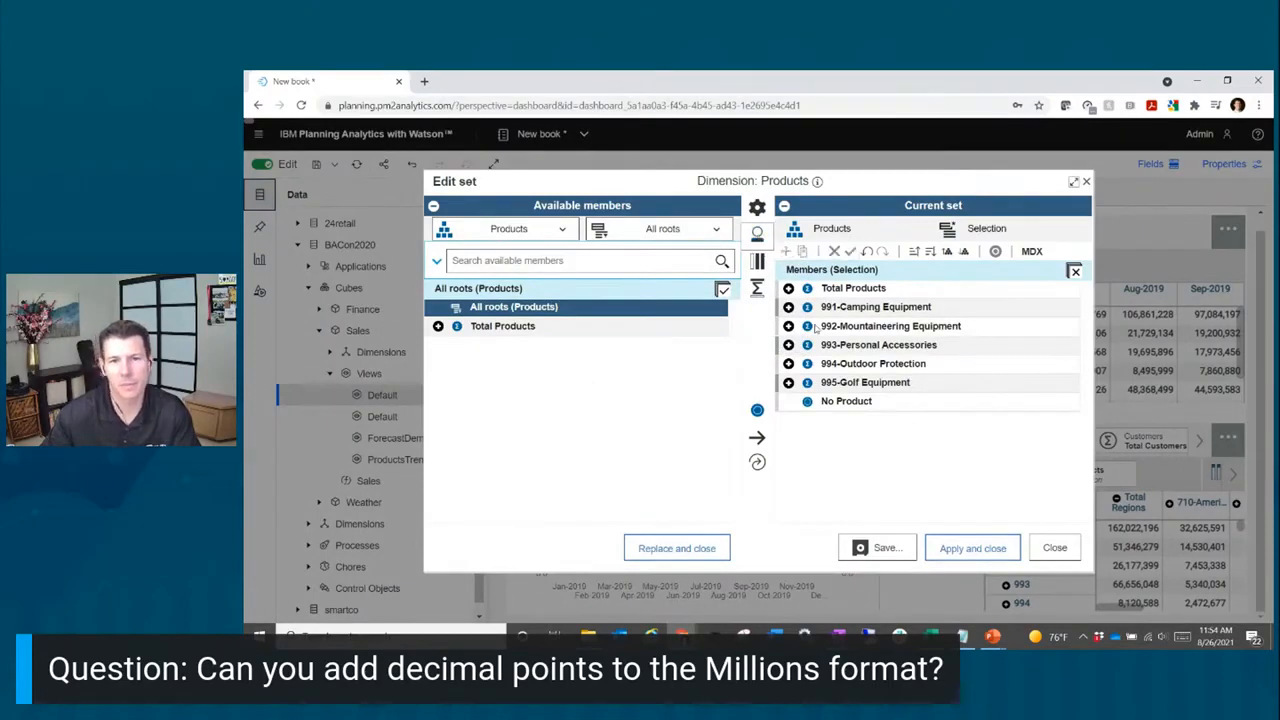
pyautogui.click(968, 549)
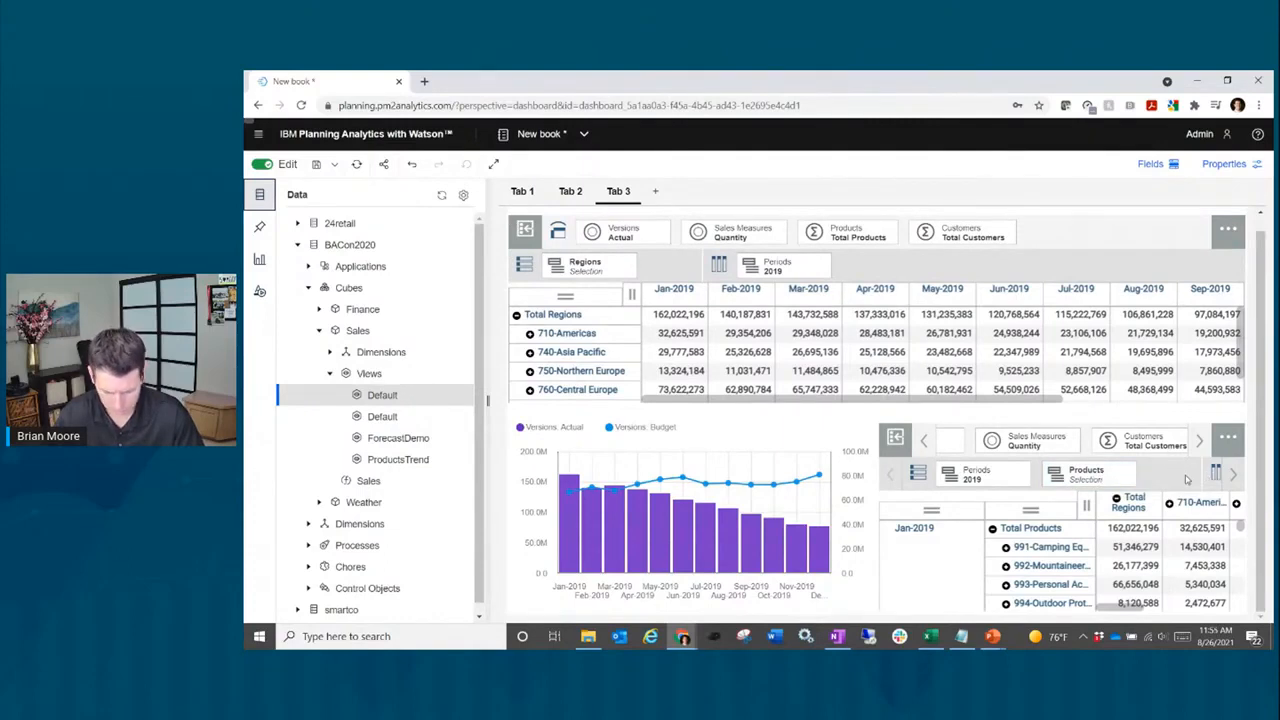
# Step: Place Sales Measures in the lower grid's columns and keep only the Quantity column
pyautogui.click(1236, 480)
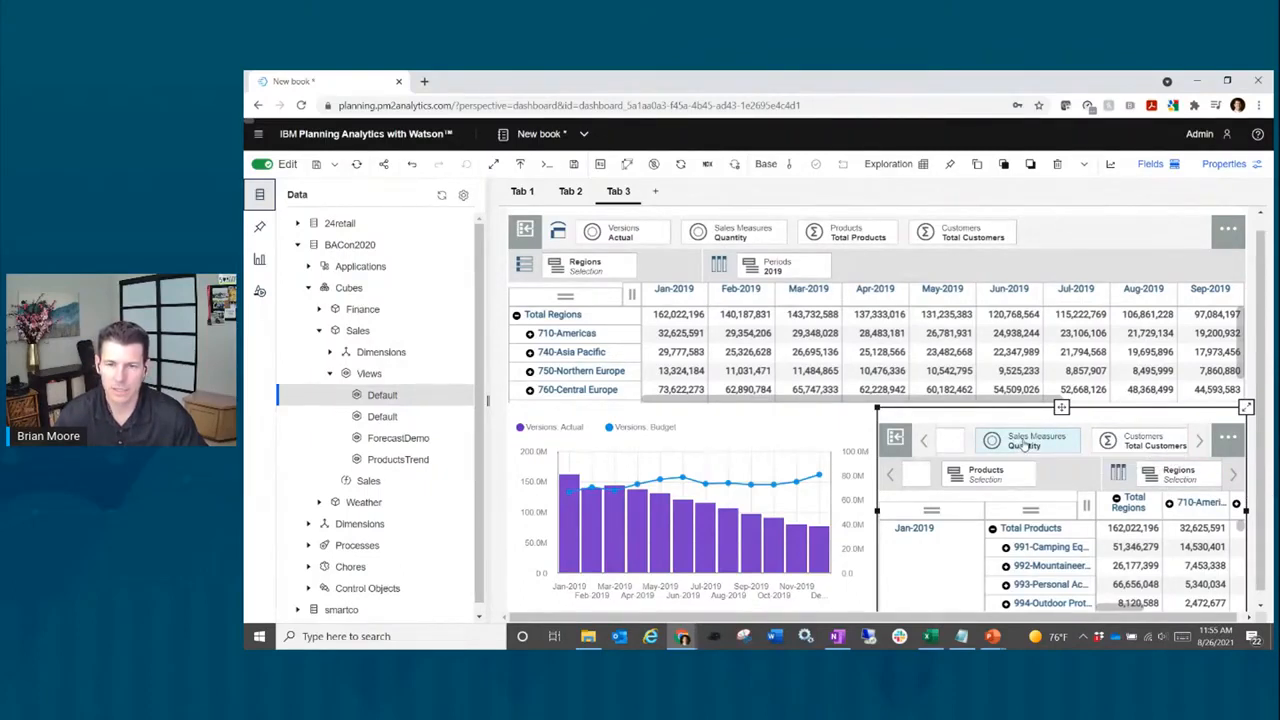
pyautogui.moveTo(1025, 446); pyautogui.dragTo(1166, 478)
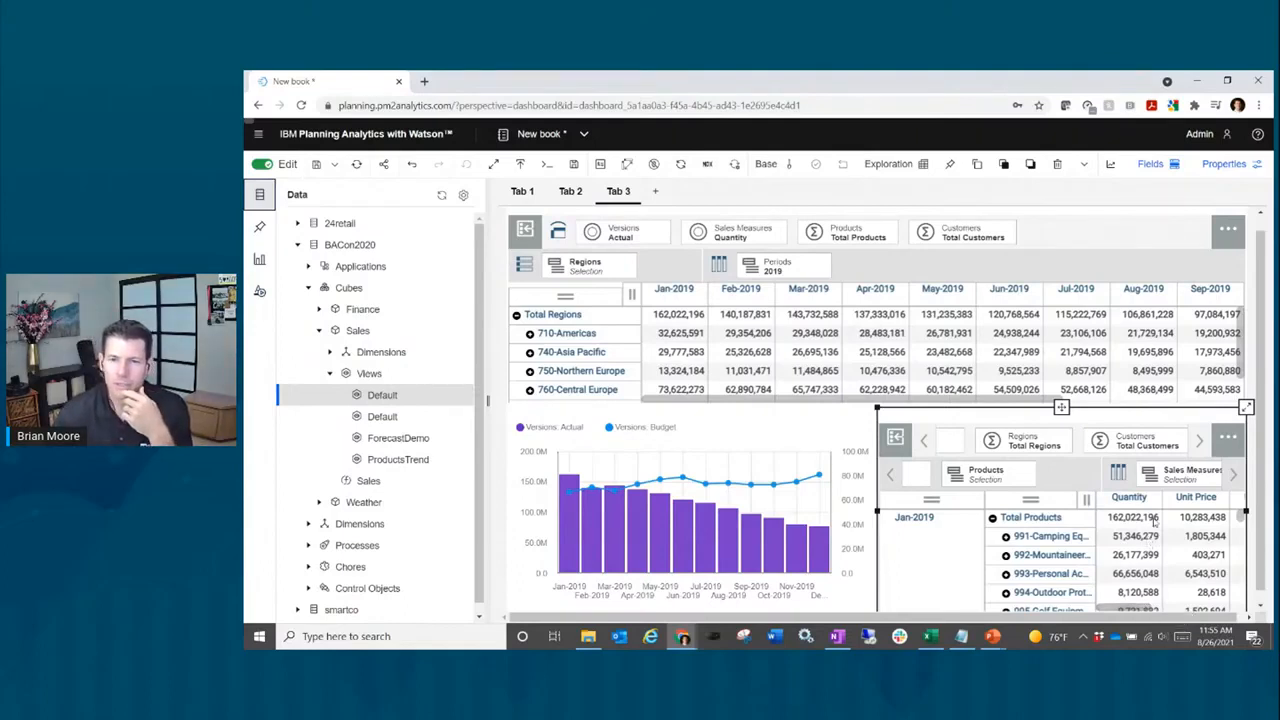
pyautogui.click(1131, 499)
pyautogui.rightClick(1131, 500)
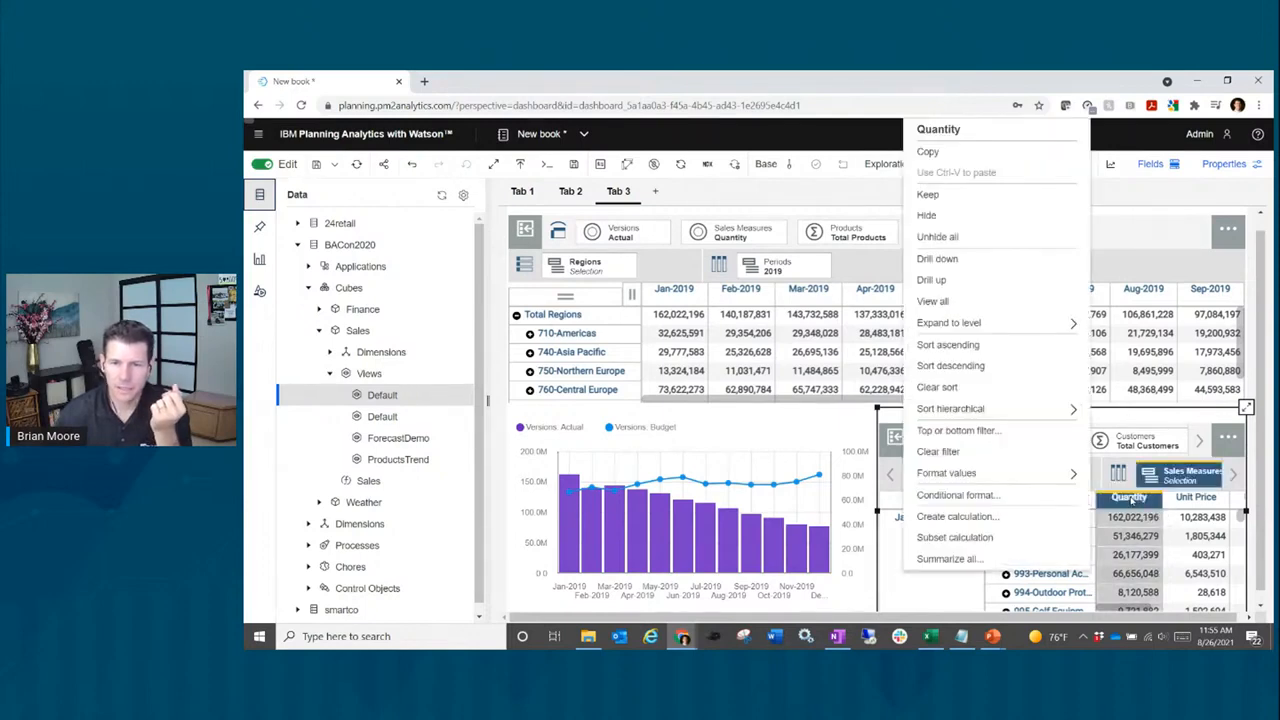
pyautogui.click(948, 195)
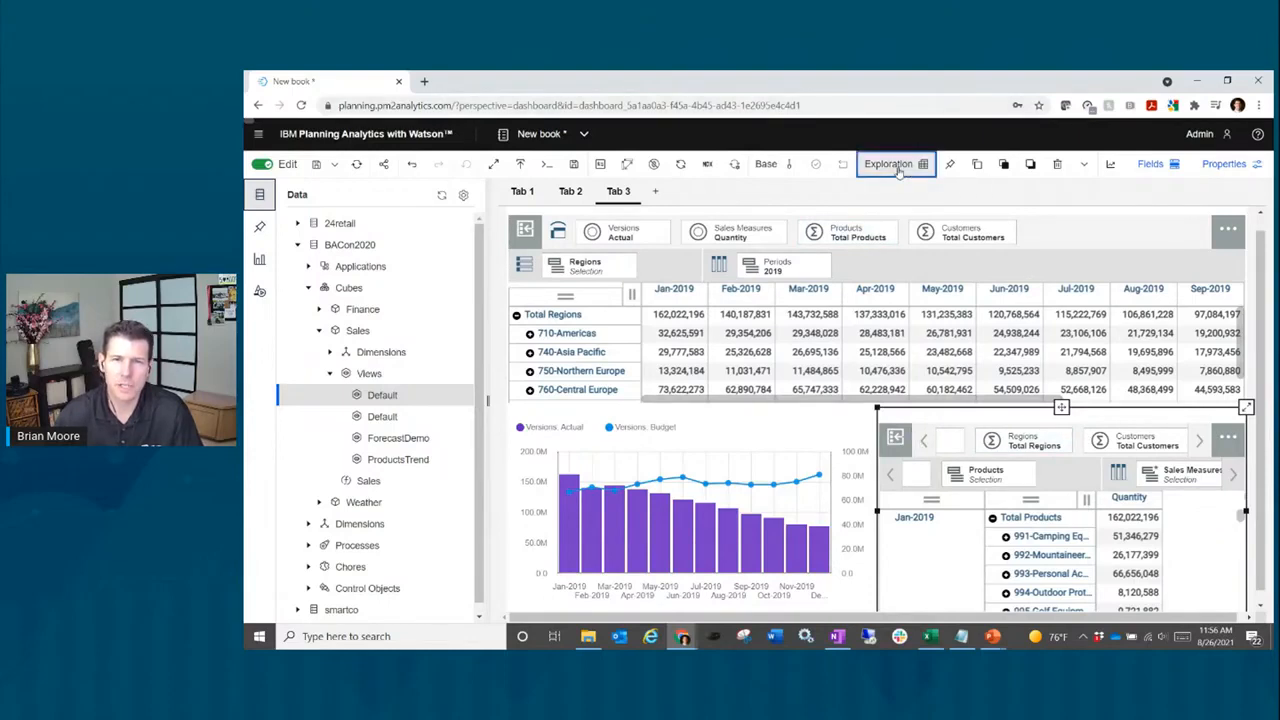
# Step: Change the lower view's visualization to a Stacked column chart
pyautogui.click(898, 170)
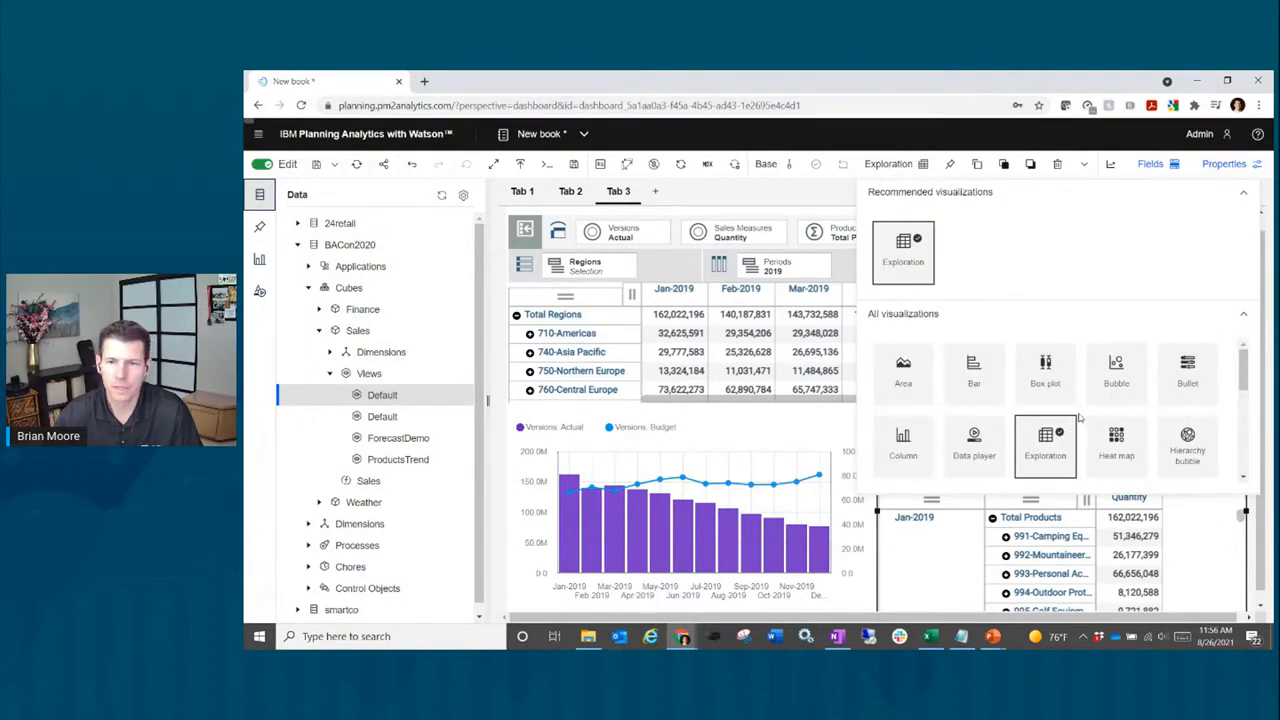
pyautogui.scroll(-2, 1079, 418)
pyautogui.scroll(-1, 1079, 418)
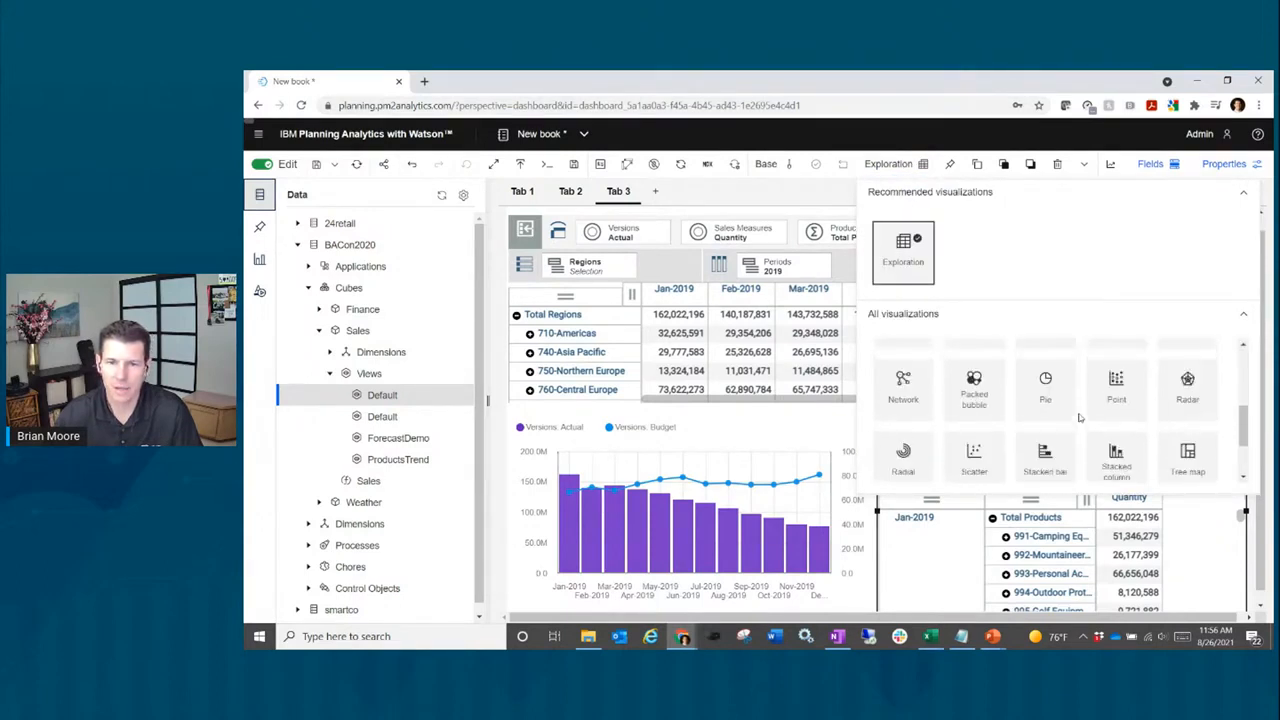
pyautogui.click(1108, 467)
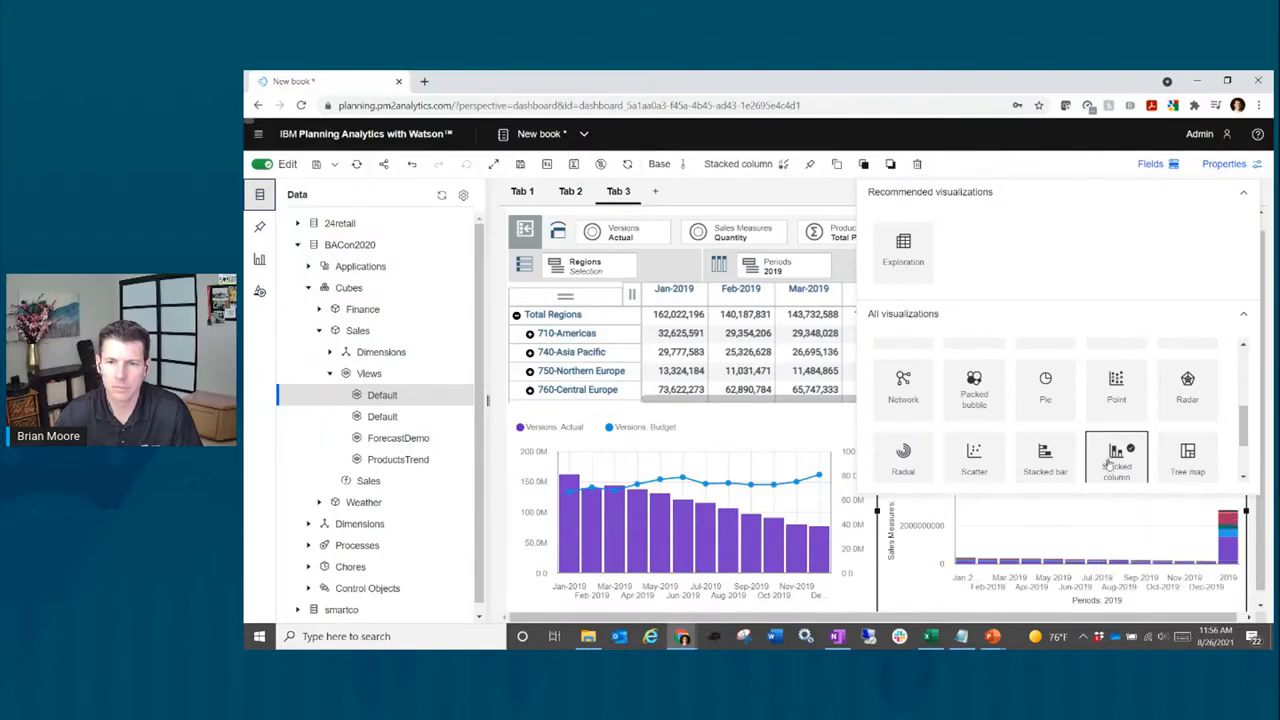
pyautogui.scroll(-1, 1112, 412)
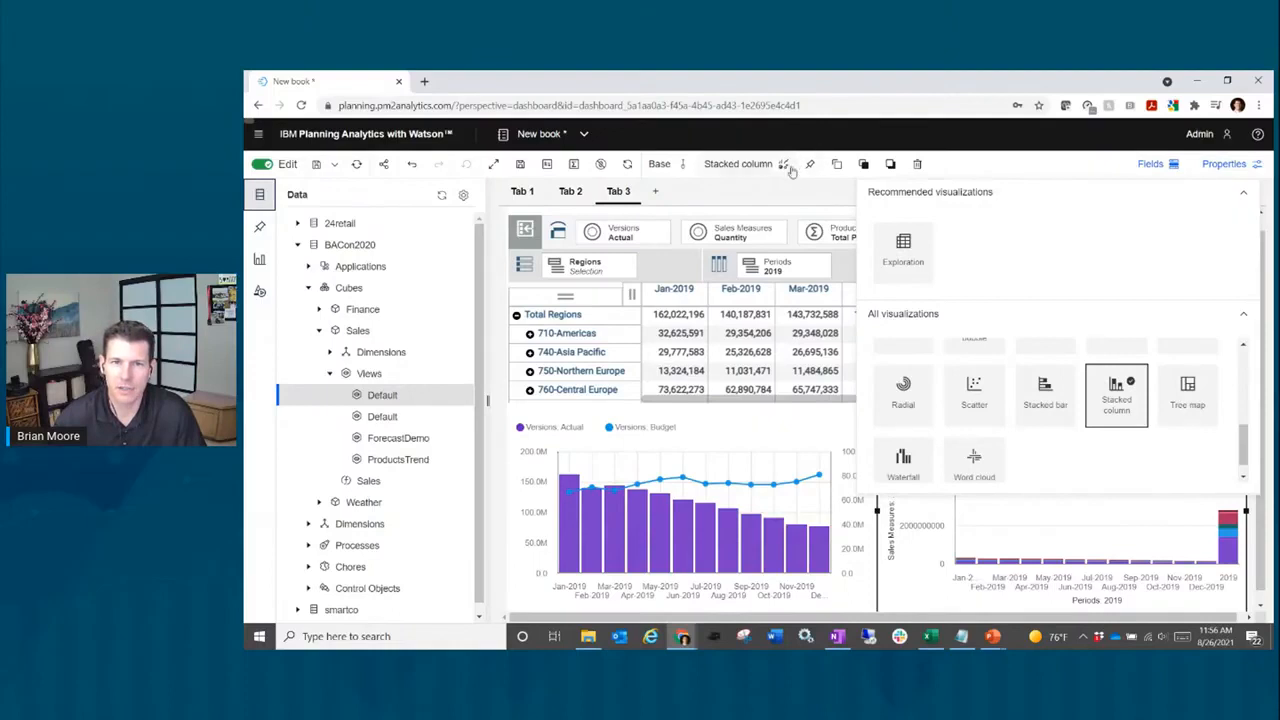
pyautogui.click(730, 165)
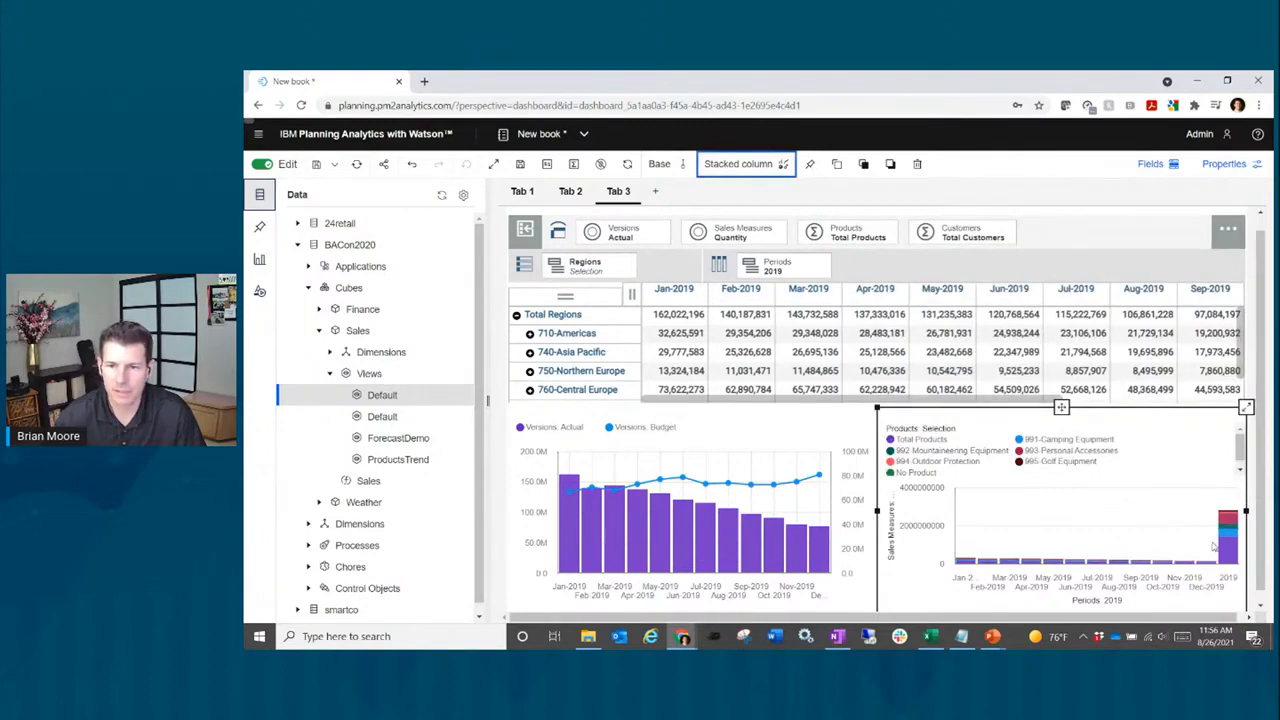
# Step: Hide the 2019 total member from the stacked-column chart
pyautogui.moveTo(1223, 556)
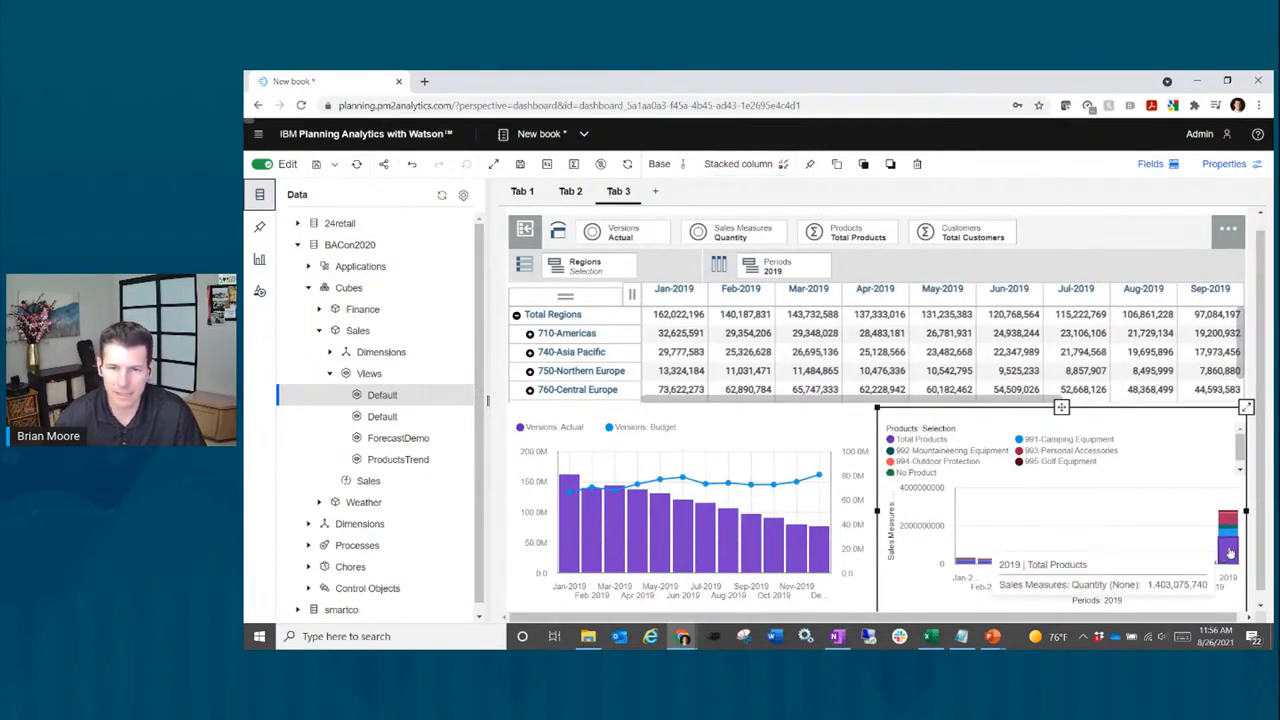
pyautogui.rightClick(1229, 552)
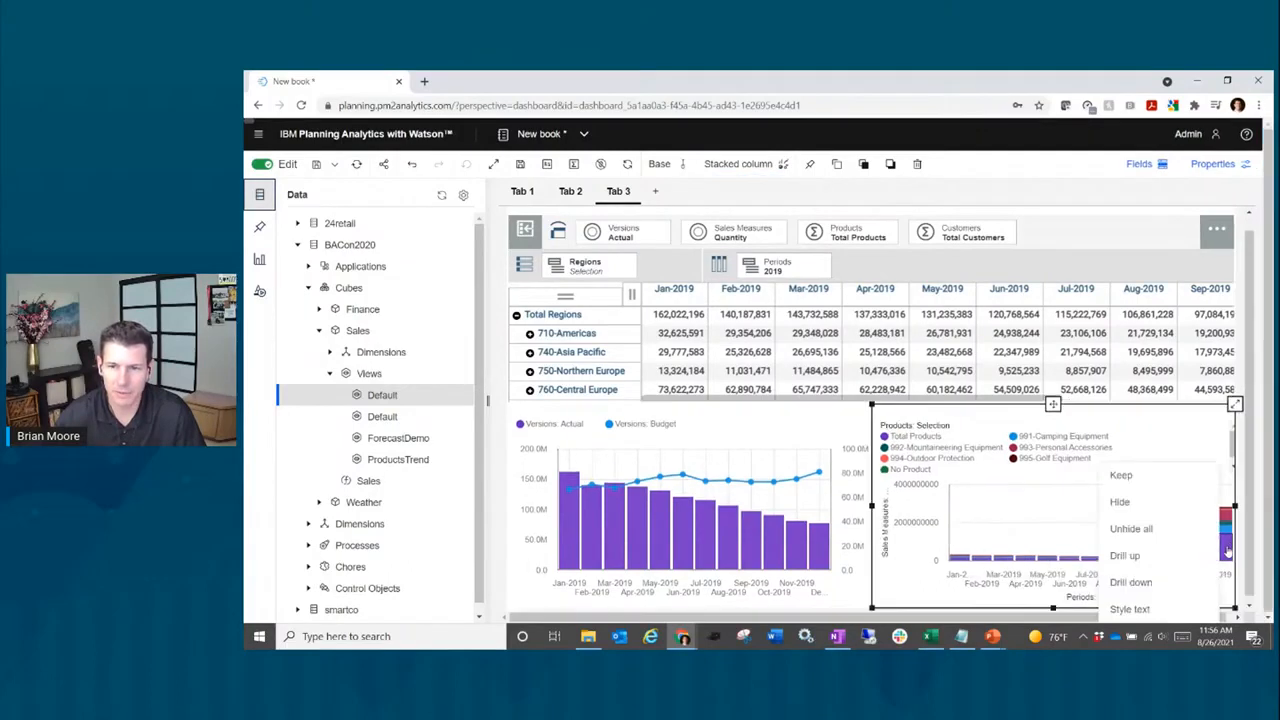
pyautogui.click(1163, 504)
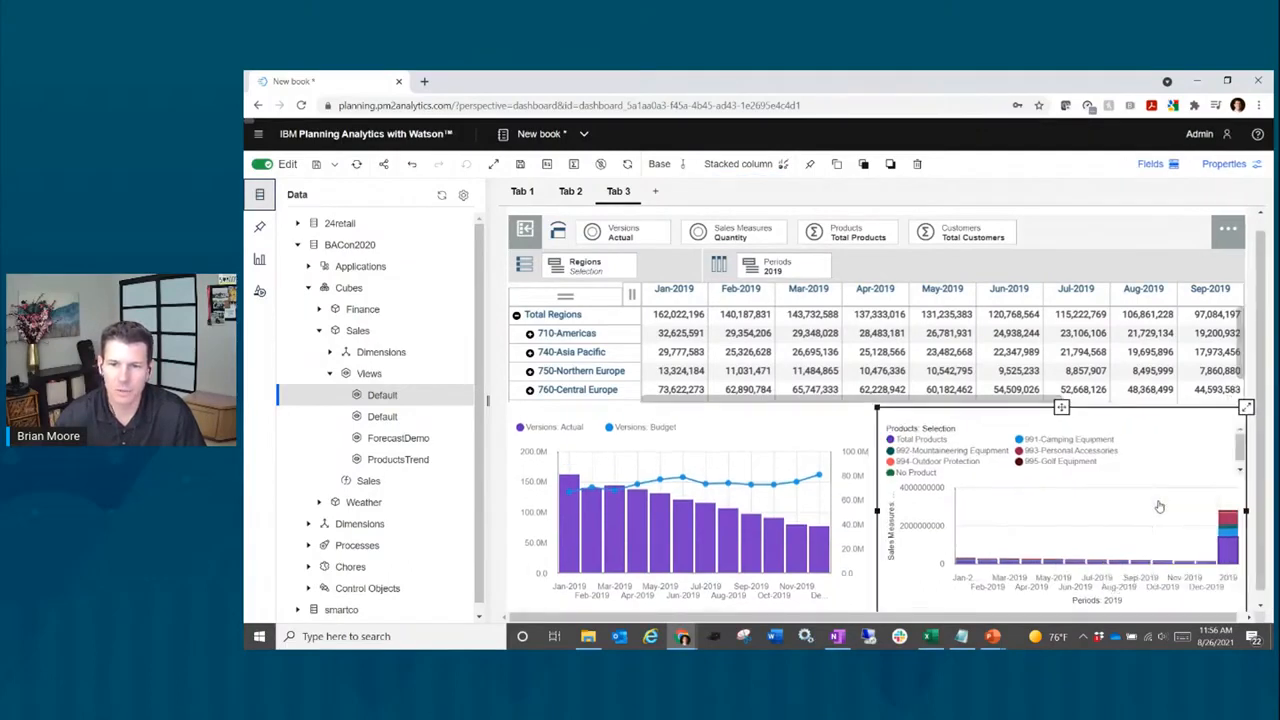
pyautogui.rightClick(1227, 550)
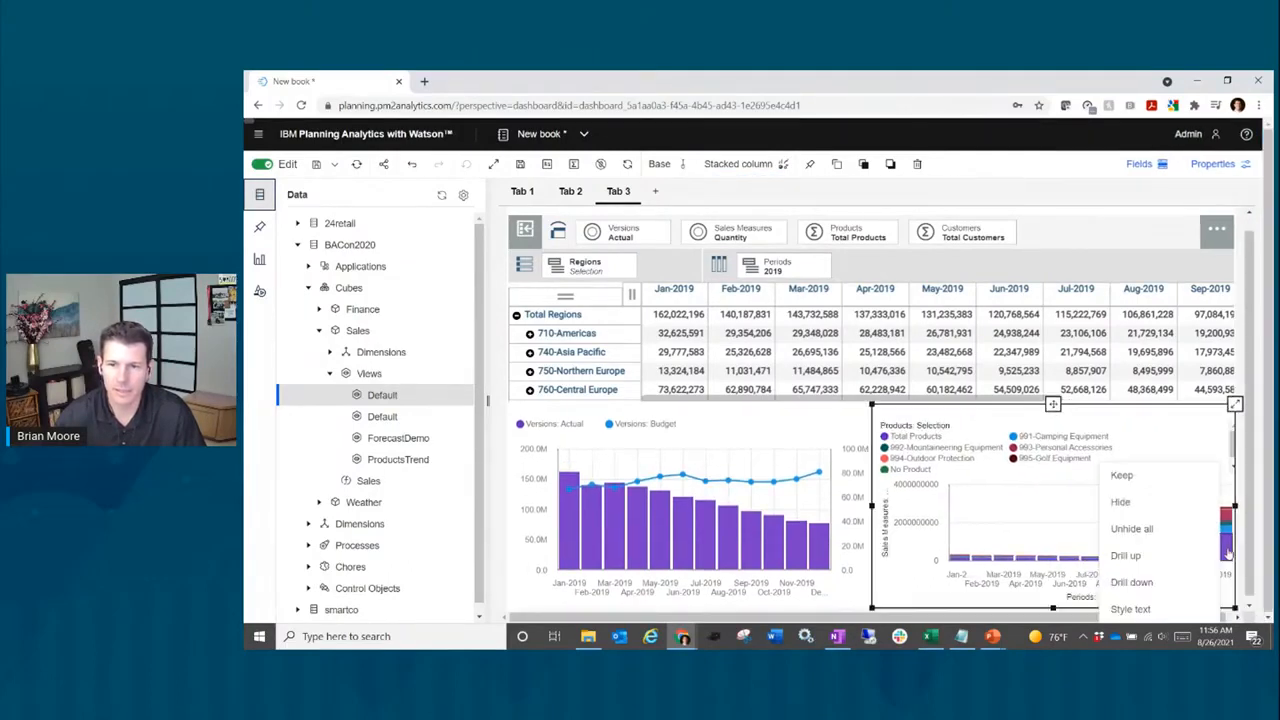
pyautogui.click(1160, 505)
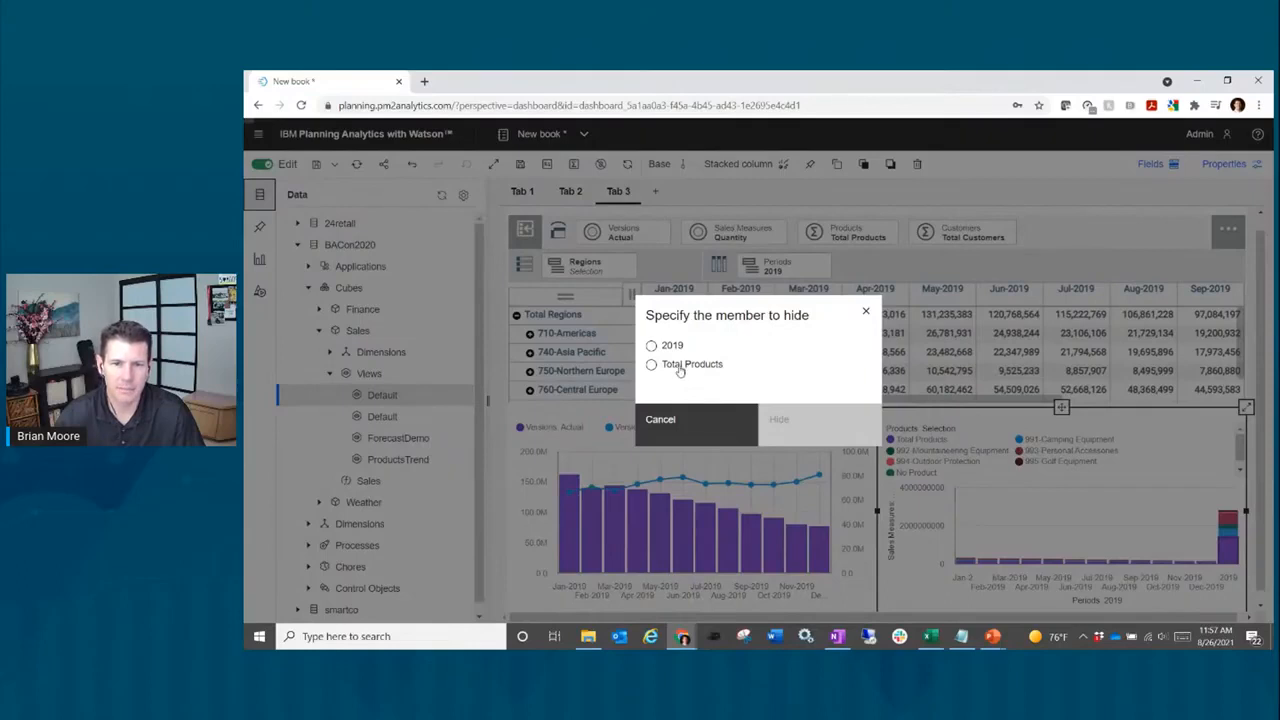
pyautogui.click(655, 346)
pyautogui.click(653, 366)
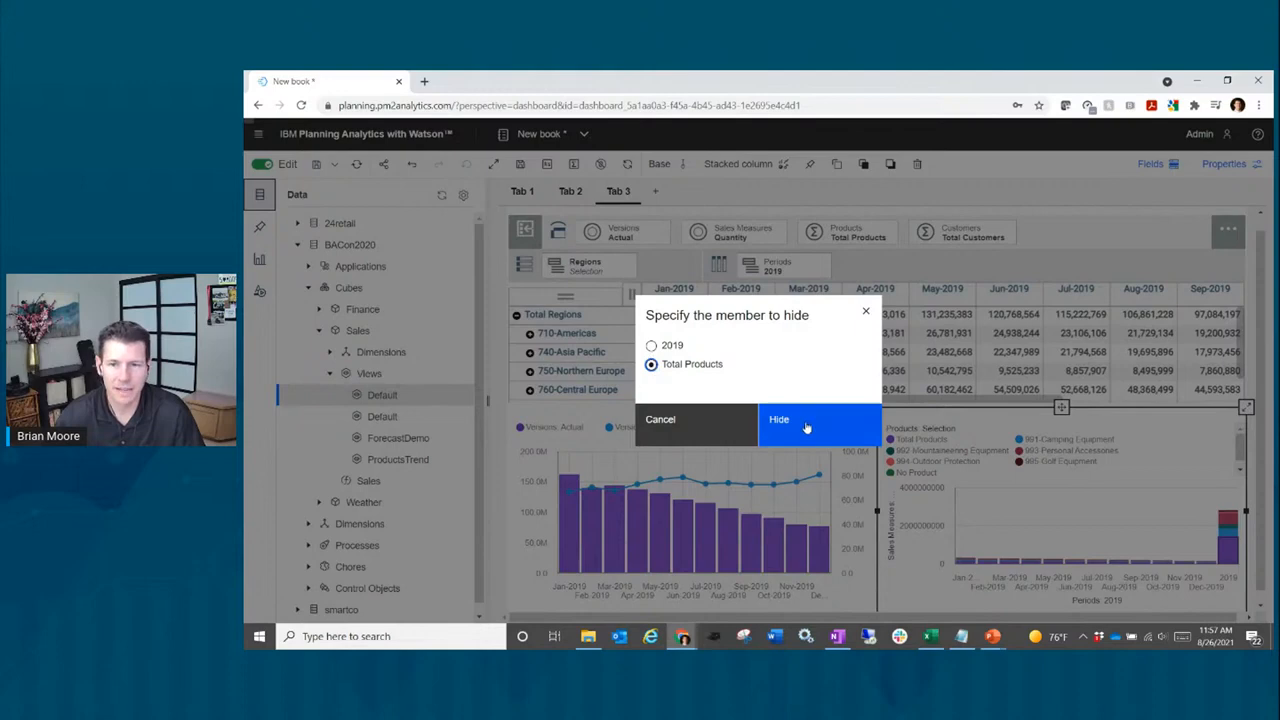
pyautogui.click(652, 345)
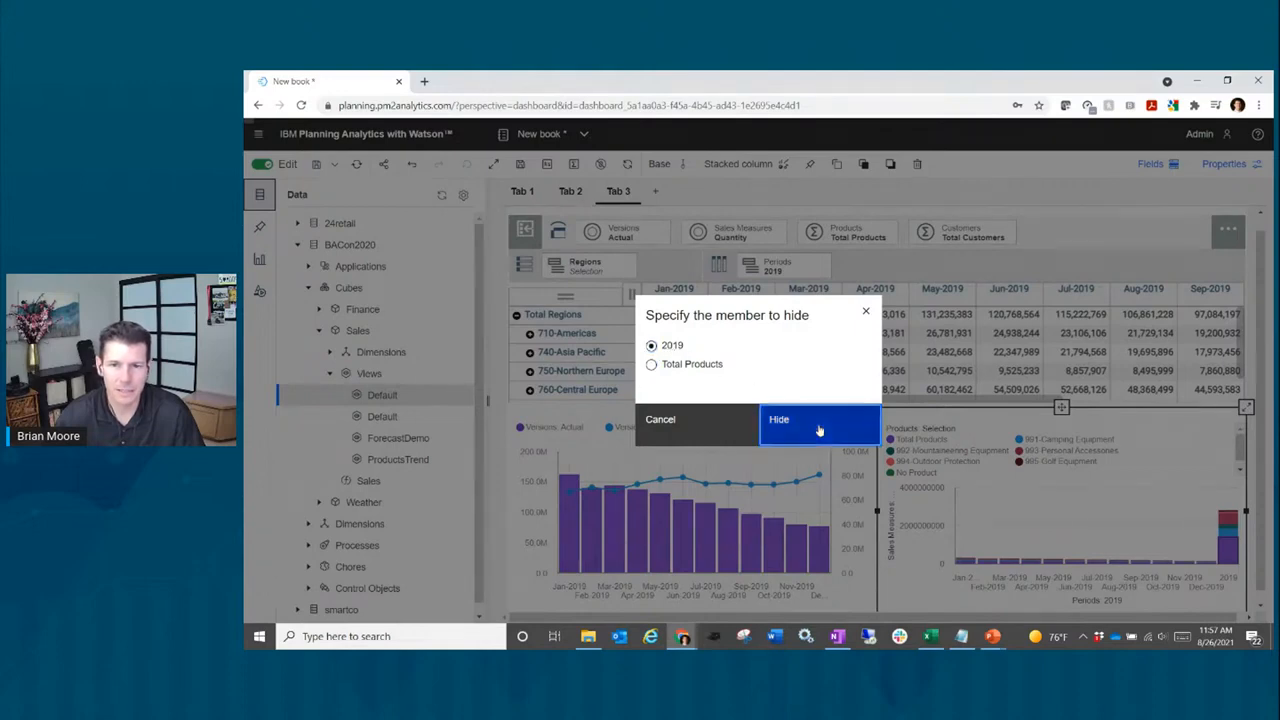
pyautogui.click(818, 429)
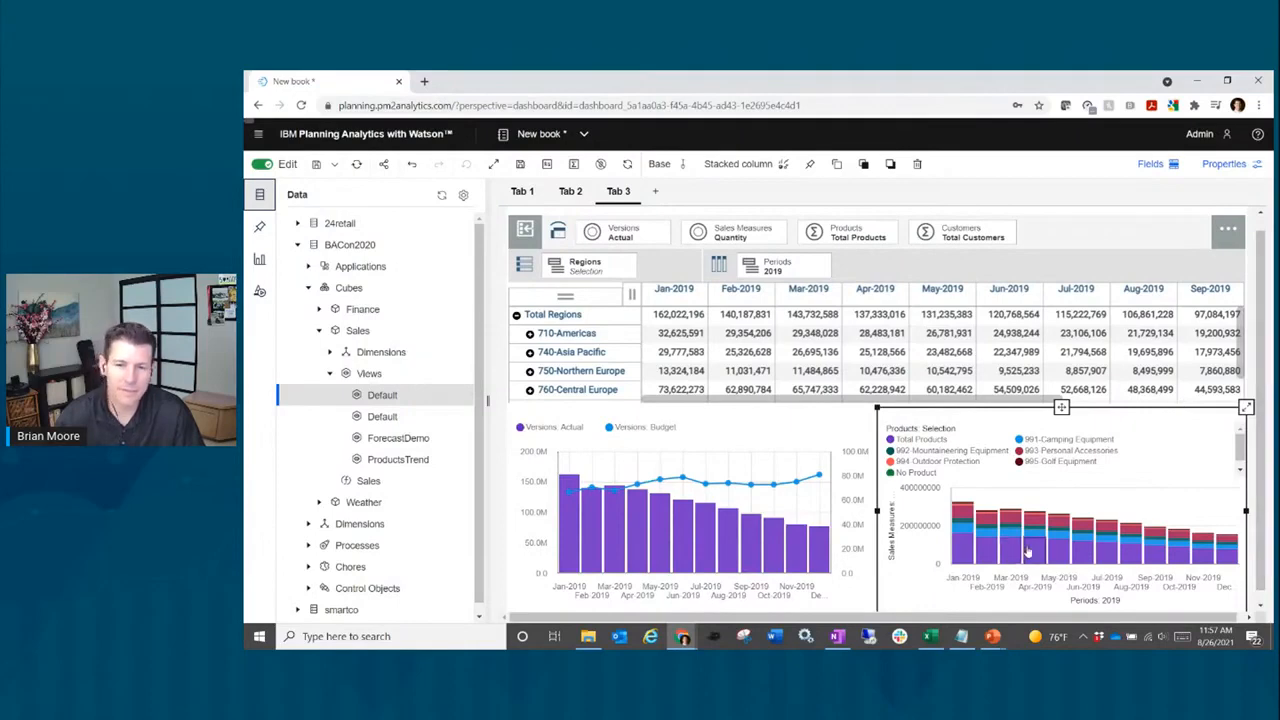
# Step: Hide the Total Products member so only individual products remain stacked
pyautogui.moveTo(966, 549)
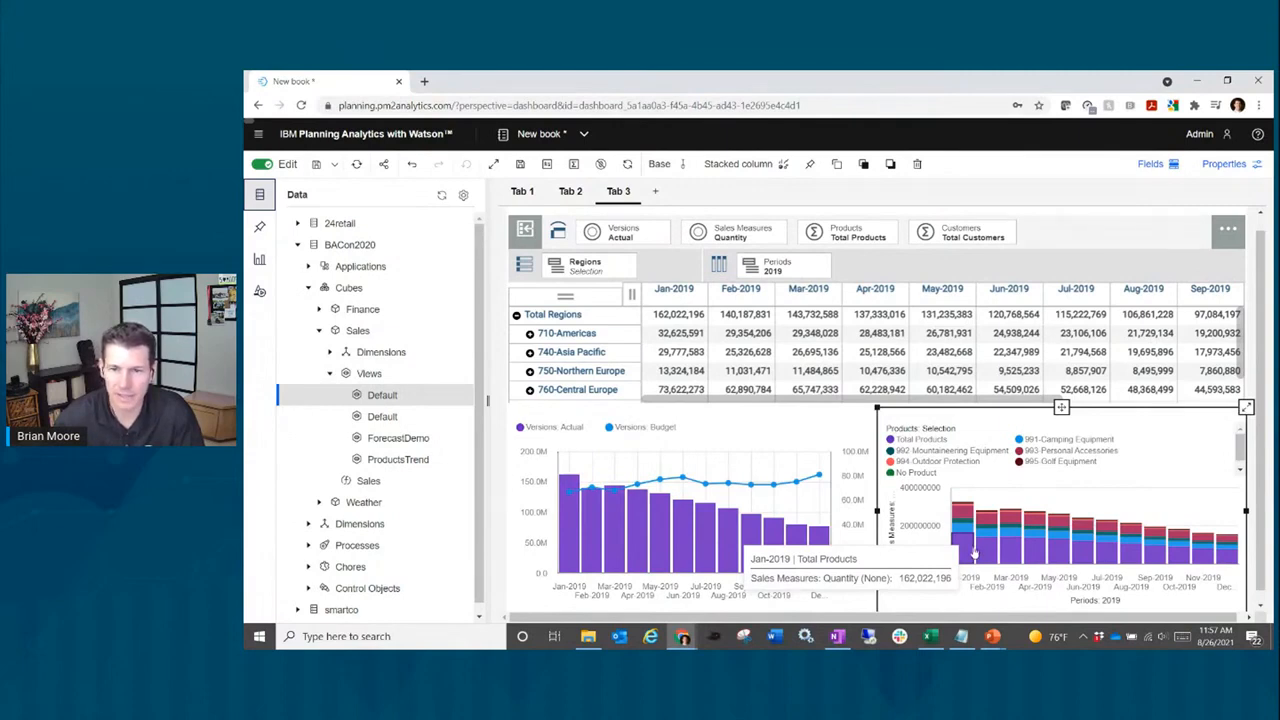
pyautogui.rightClick(973, 552)
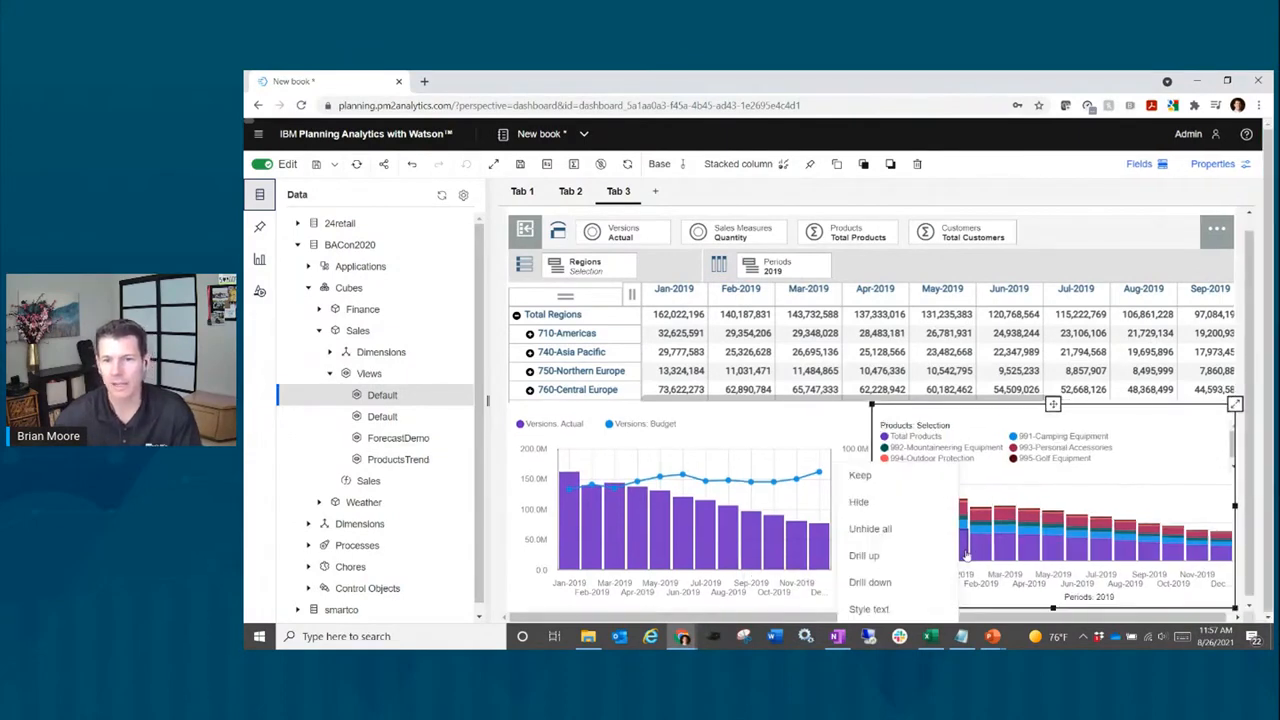
pyautogui.click(873, 502)
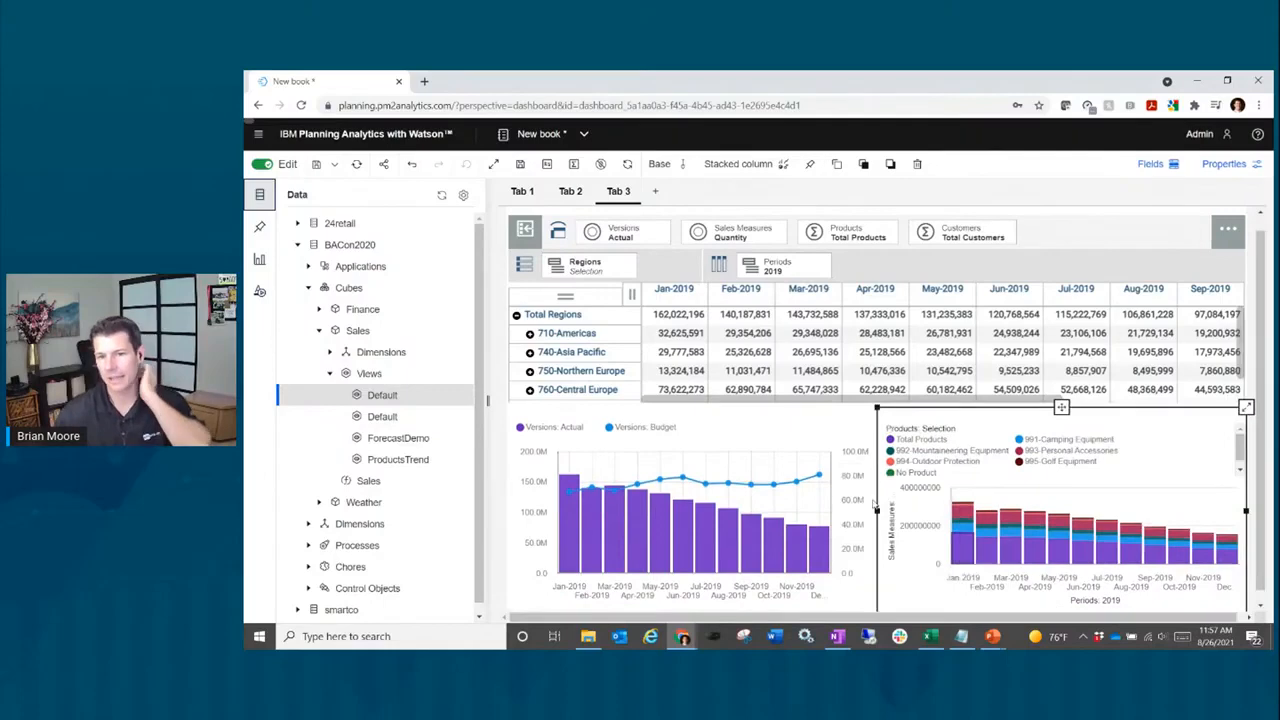
pyautogui.rightClick(978, 549)
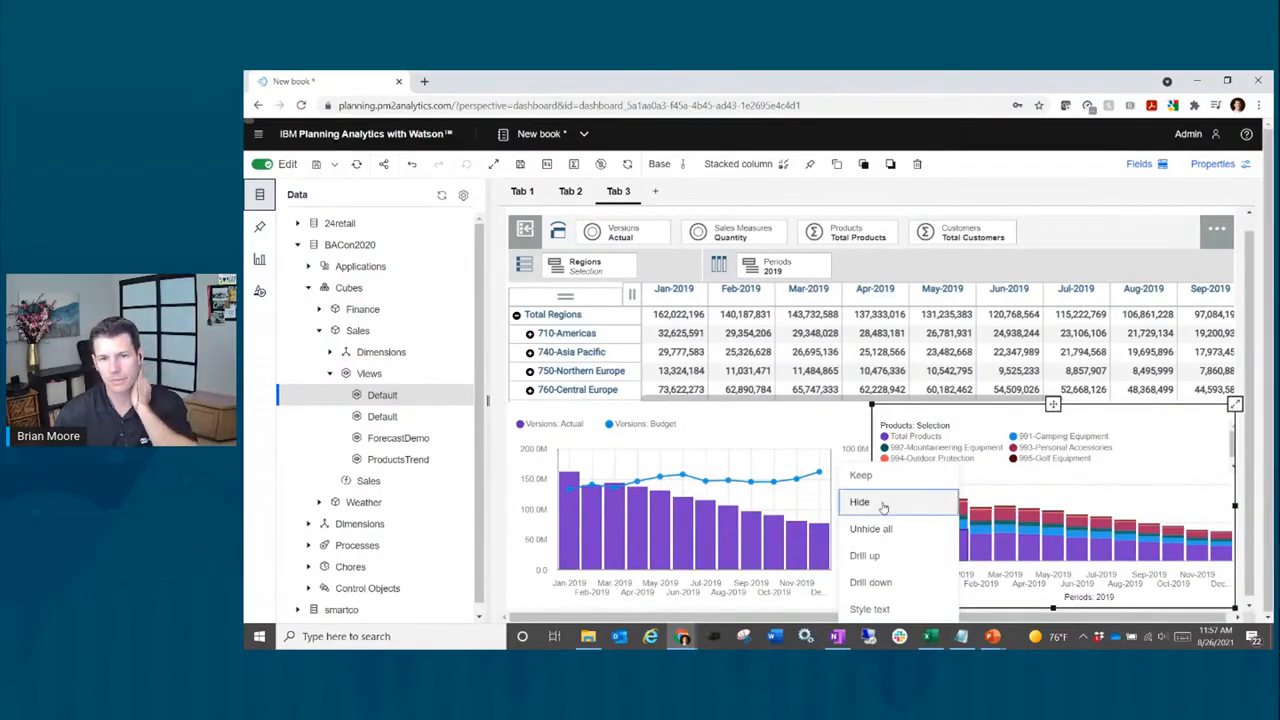
pyautogui.click(883, 505)
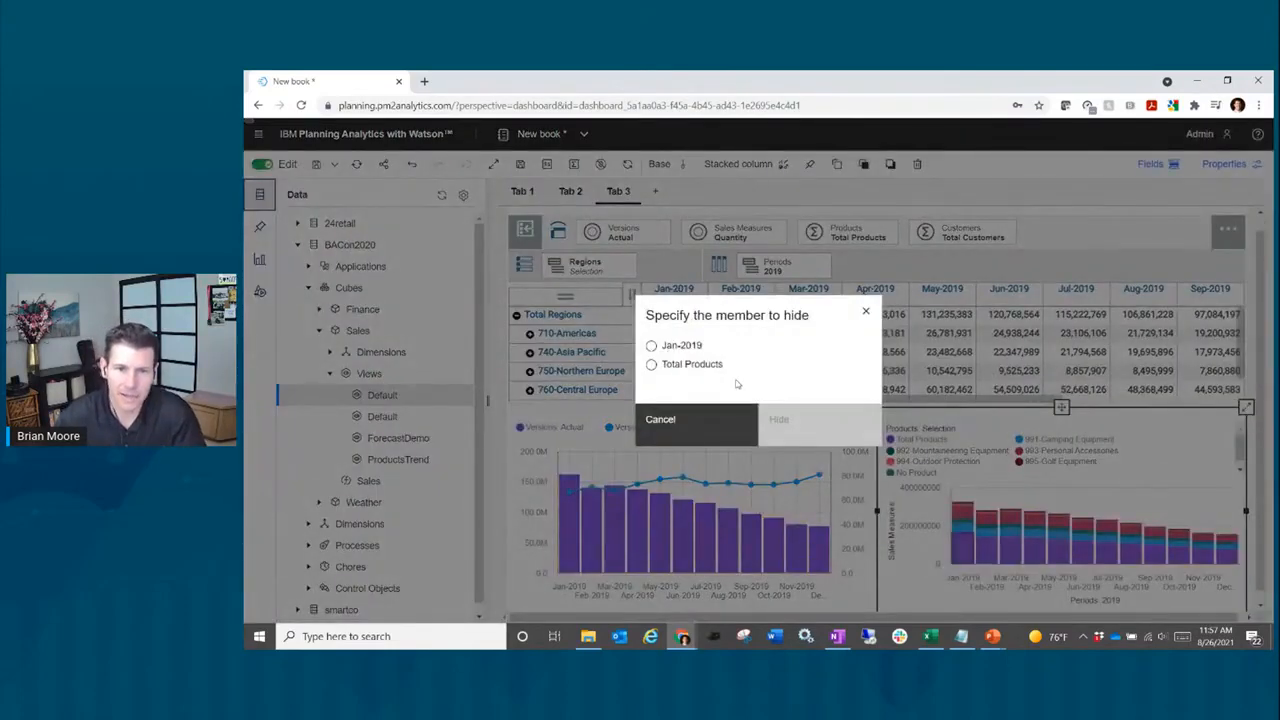
pyautogui.click(690, 367)
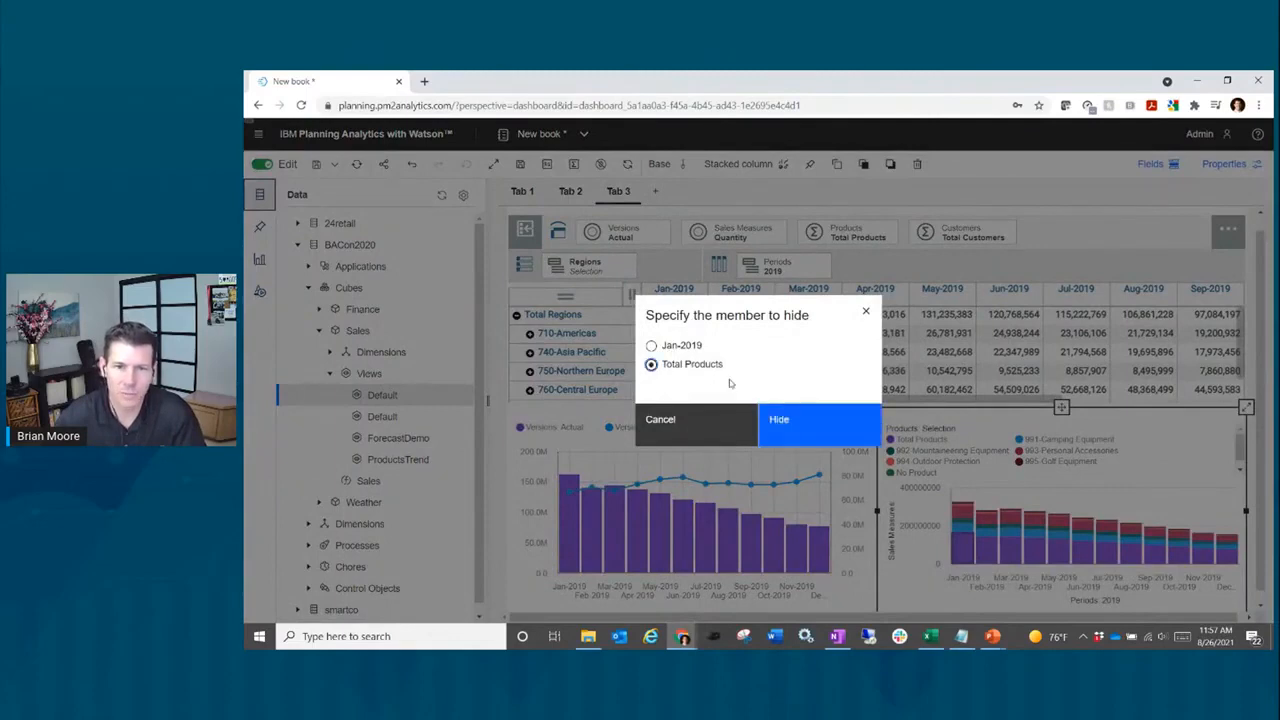
pyautogui.click(823, 427)
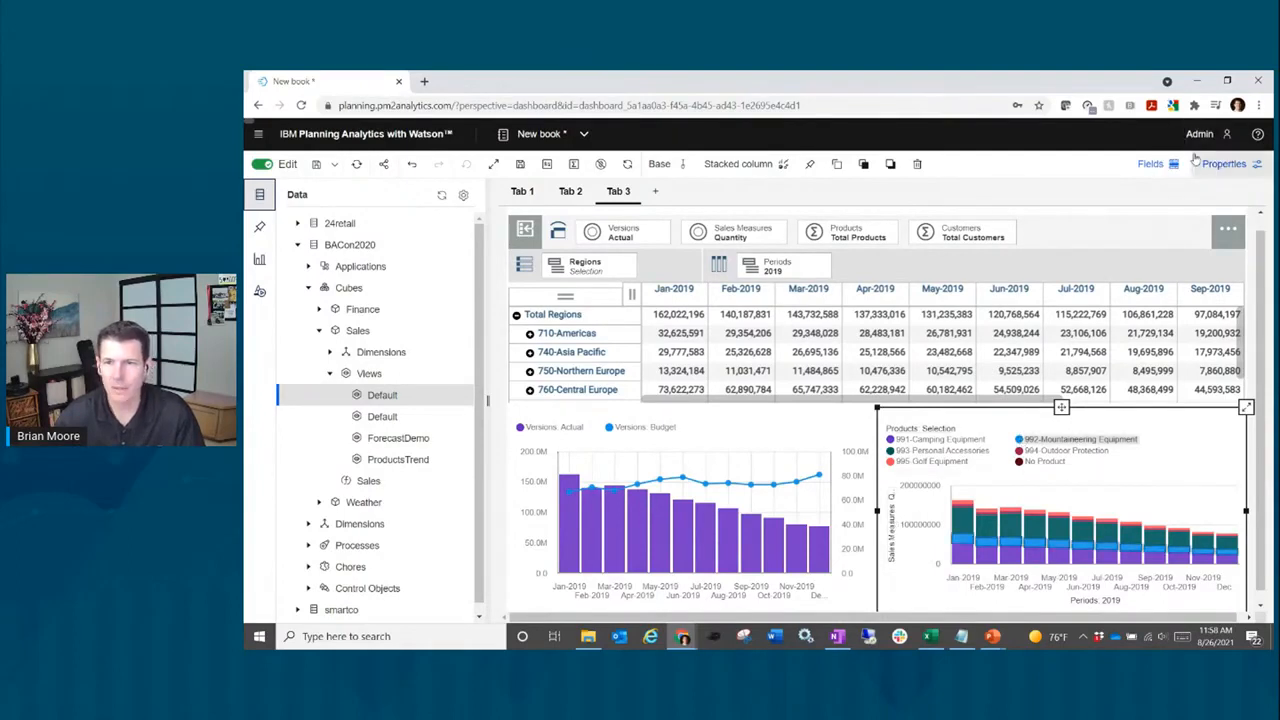
# Step: Turn off the item axis title and value axis title in the chart properties
pyautogui.click(1222, 166)
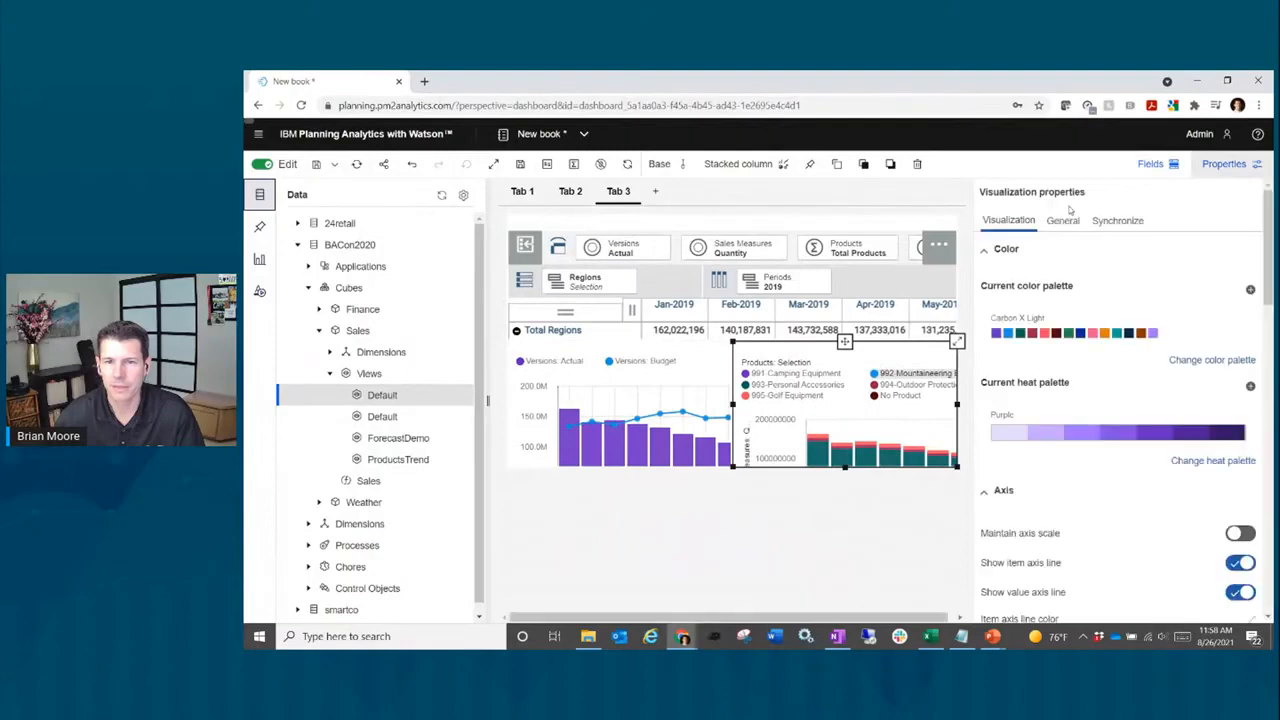
pyautogui.scroll(-2, 1195, 540)
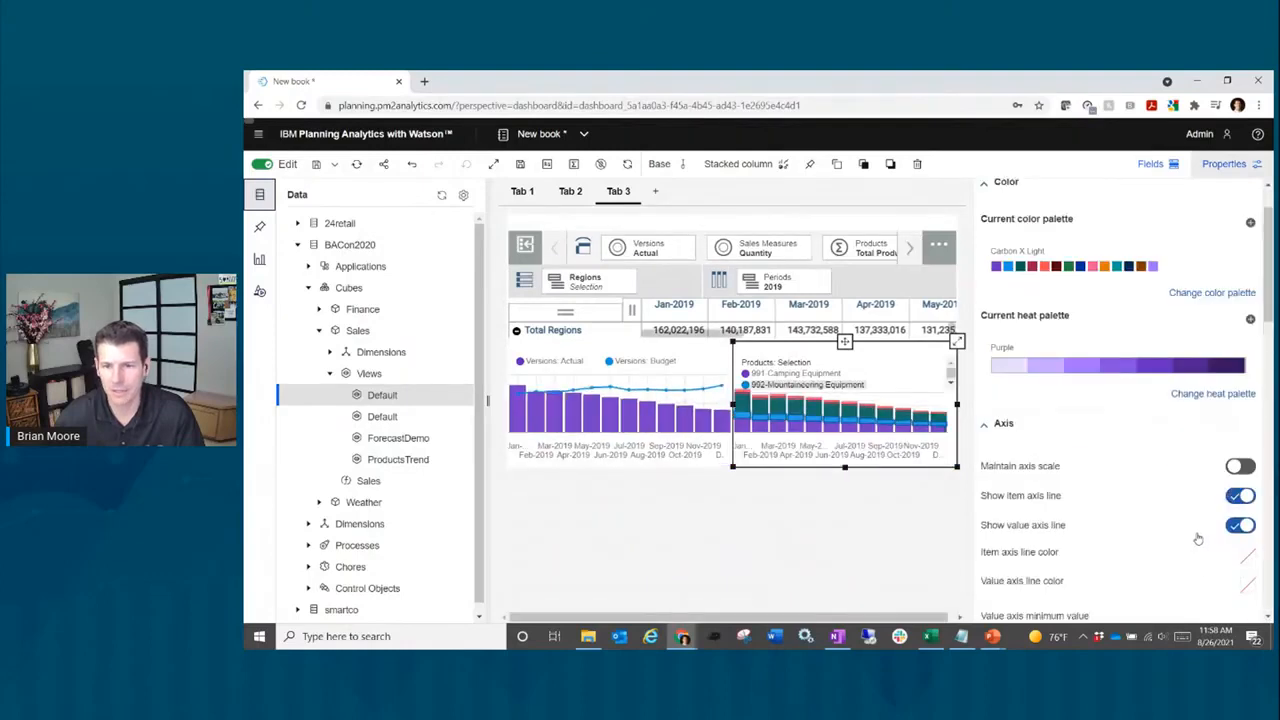
pyautogui.scroll(-1, 1210, 510)
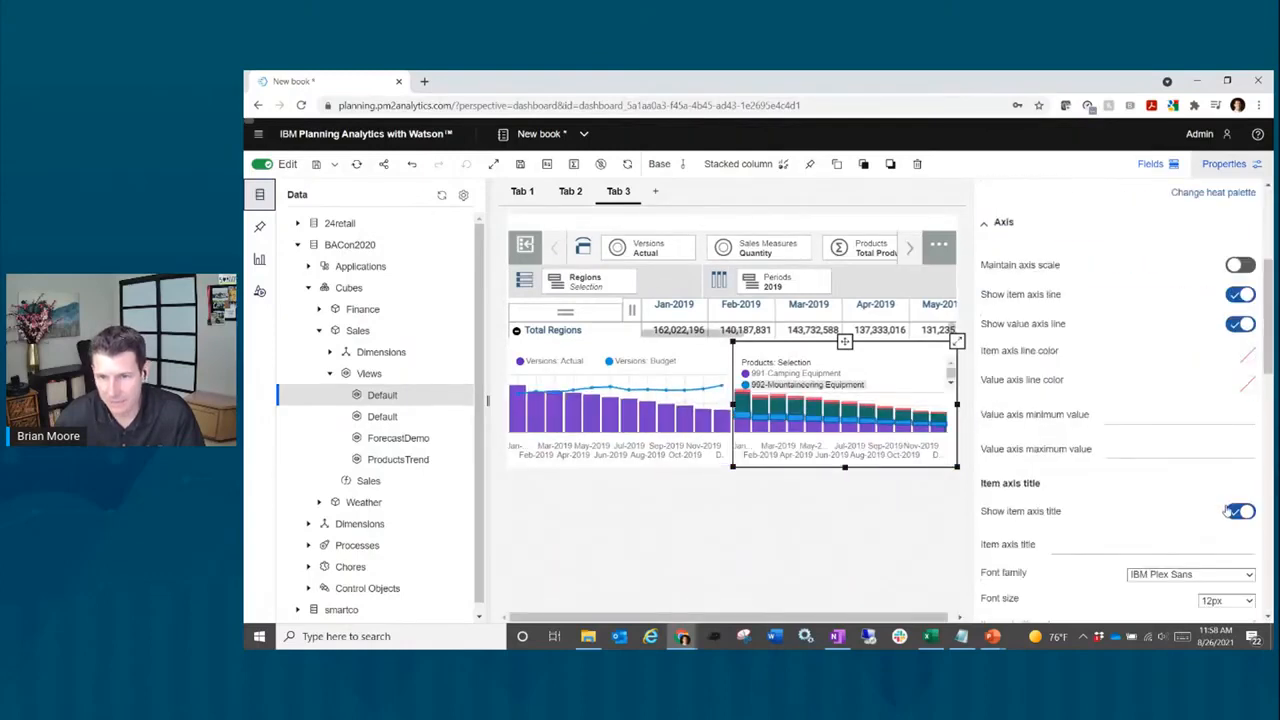
pyautogui.click(1231, 508)
pyautogui.scroll(-1, 1150, 467)
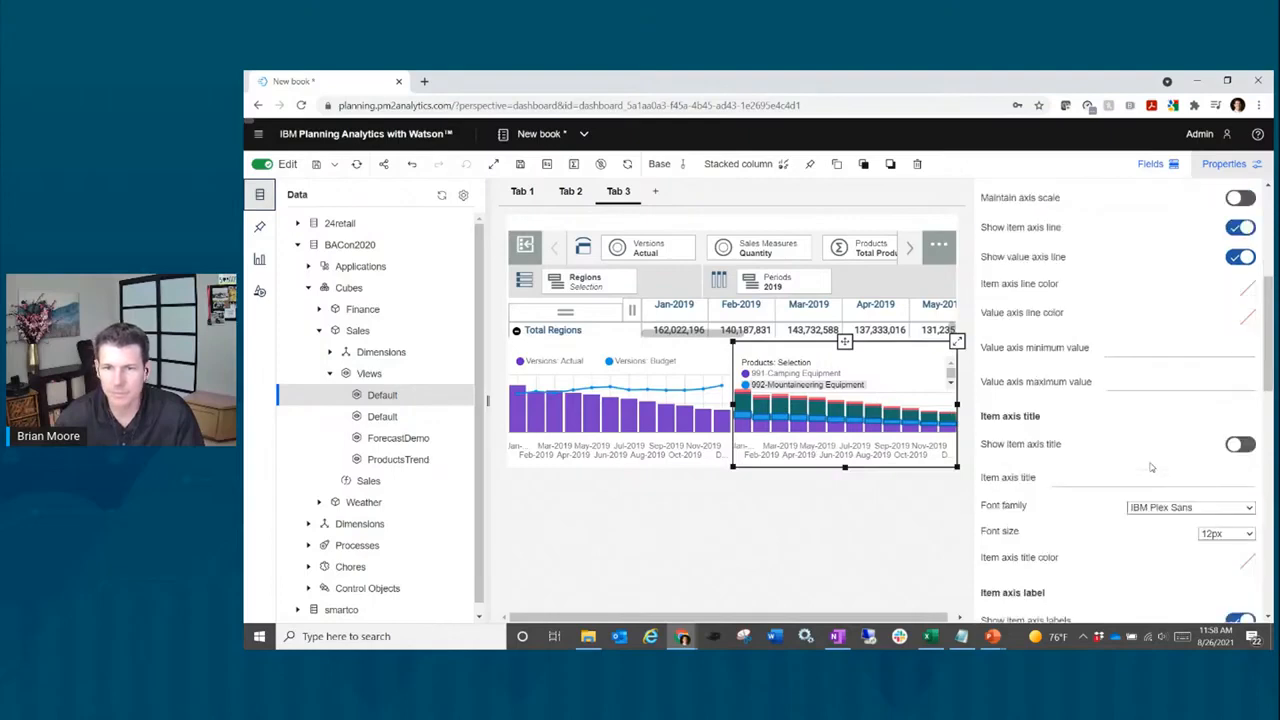
pyautogui.scroll(-3, 1176, 470)
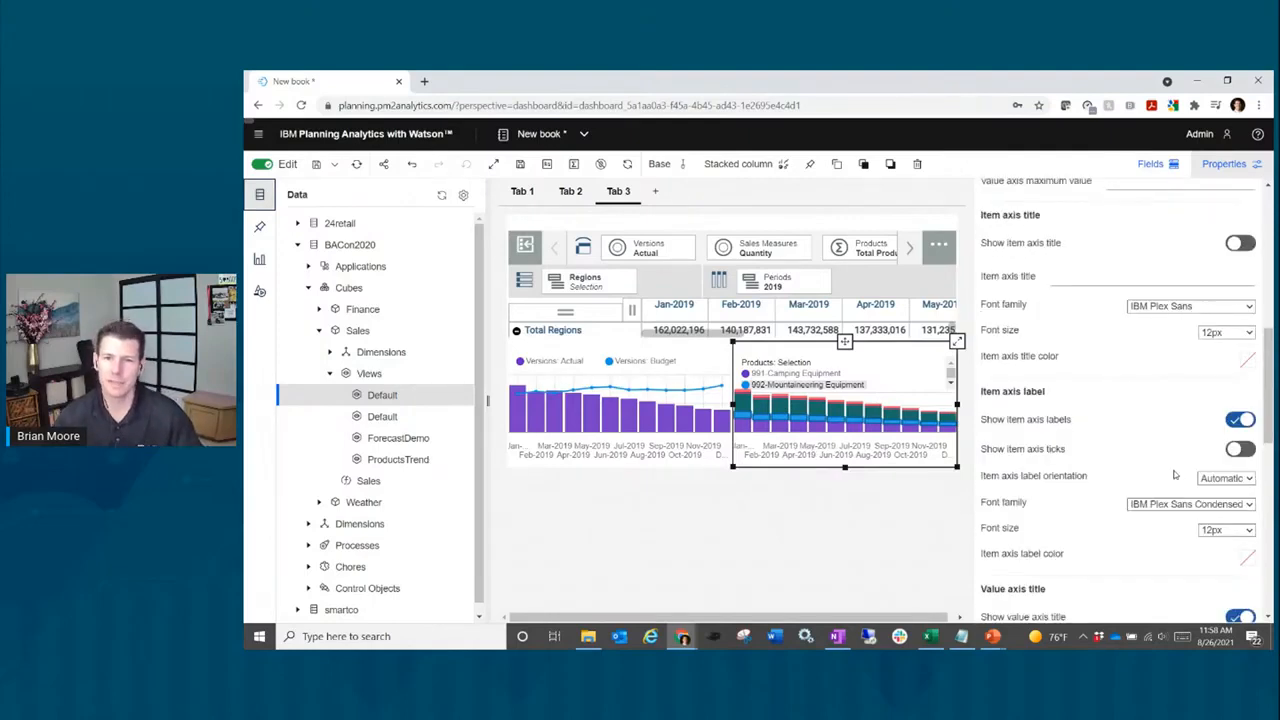
pyautogui.scroll(-1, 1185, 478)
pyautogui.scroll(1, 1187, 480)
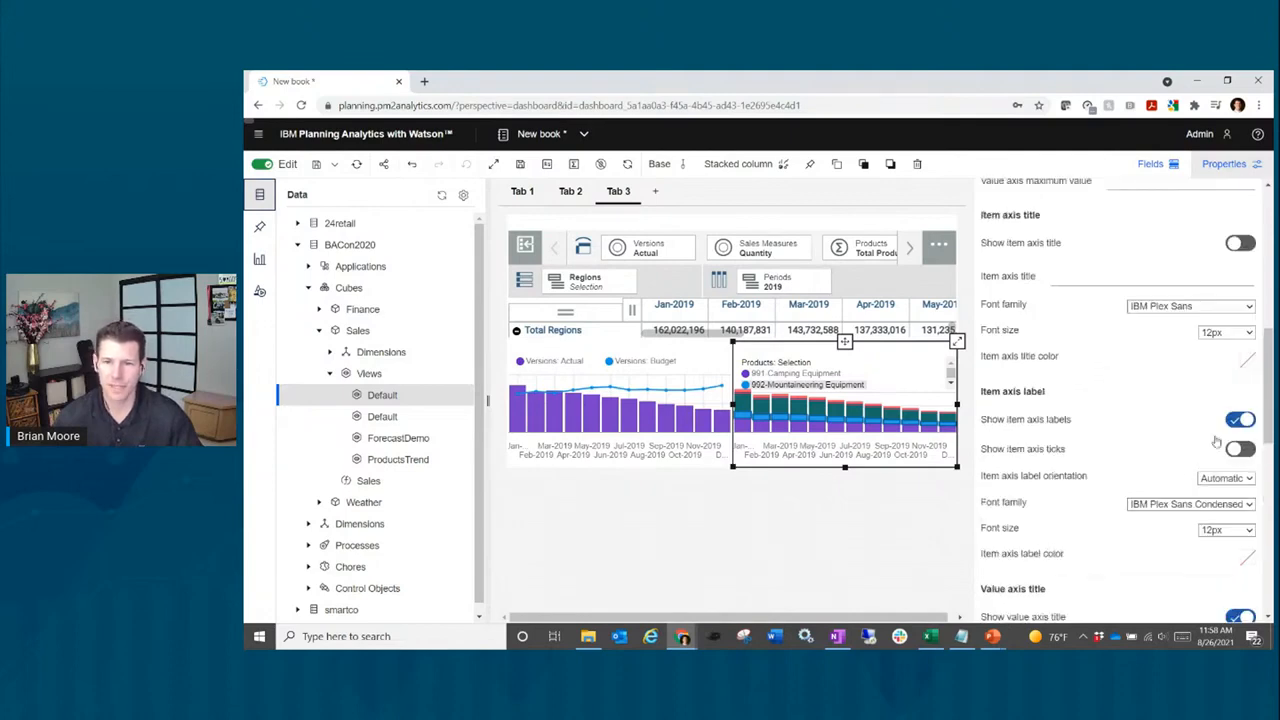
pyautogui.scroll(-2, 1188, 460)
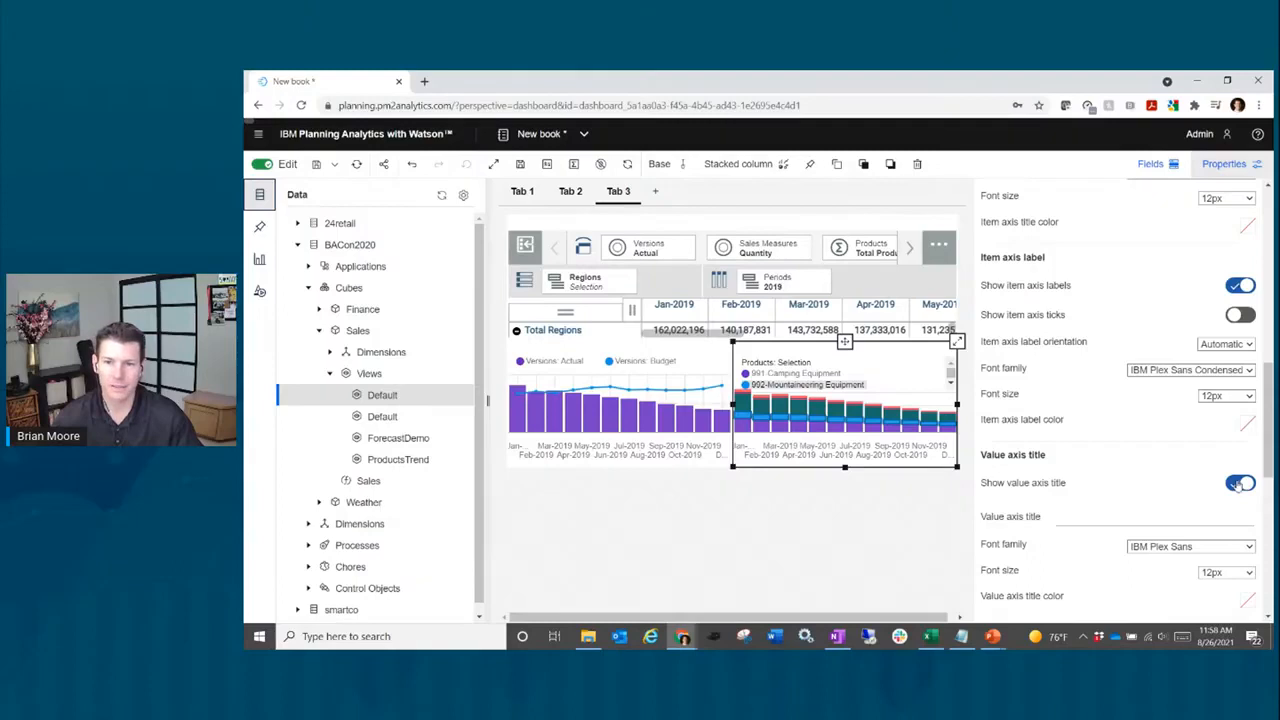
pyautogui.click(1238, 484)
# Step: Hide the legend title and close Properties
pyautogui.scroll(-1, 1081, 467)
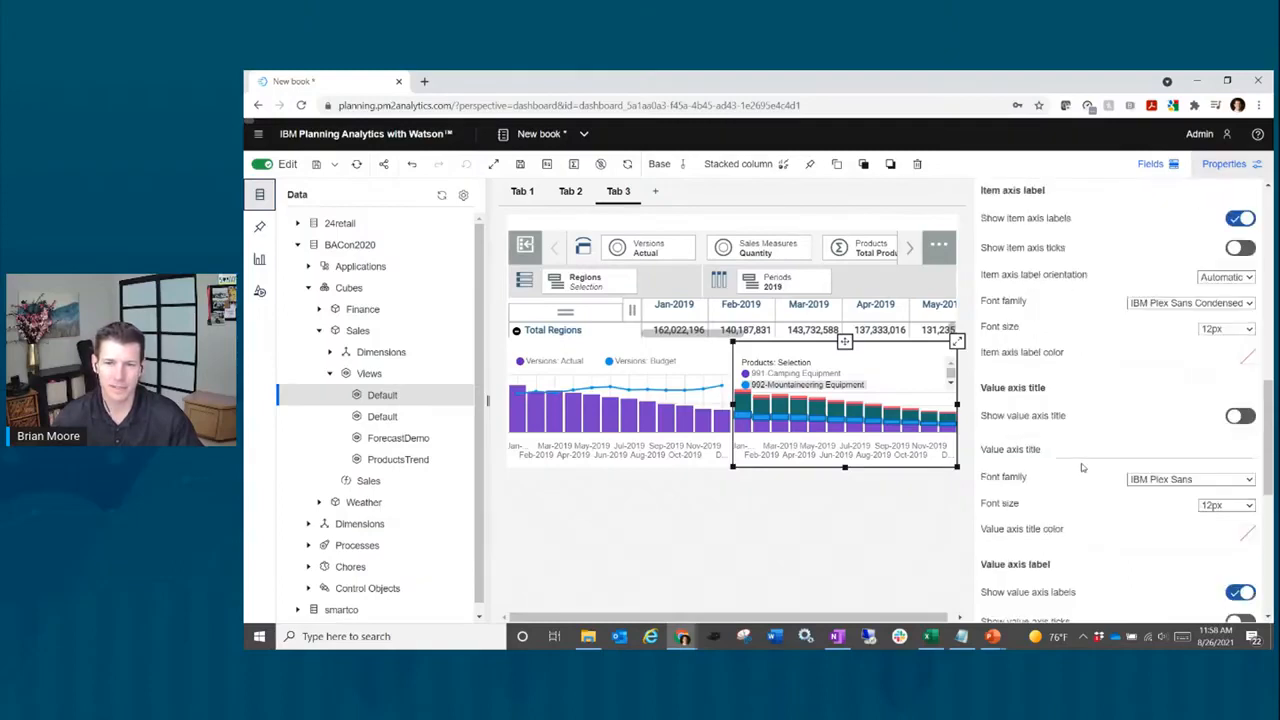
pyautogui.scroll(-2, 1081, 467)
pyautogui.scroll(-1, 1143, 461)
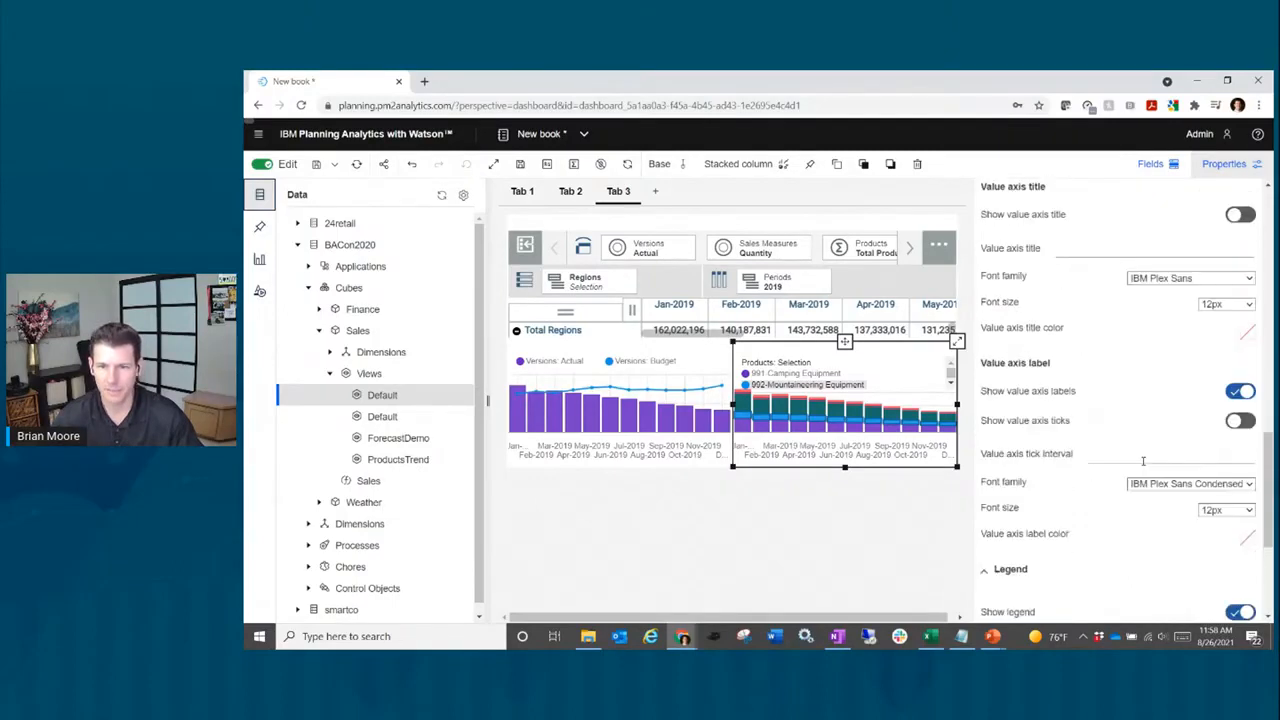
pyautogui.scroll(-3, 1143, 461)
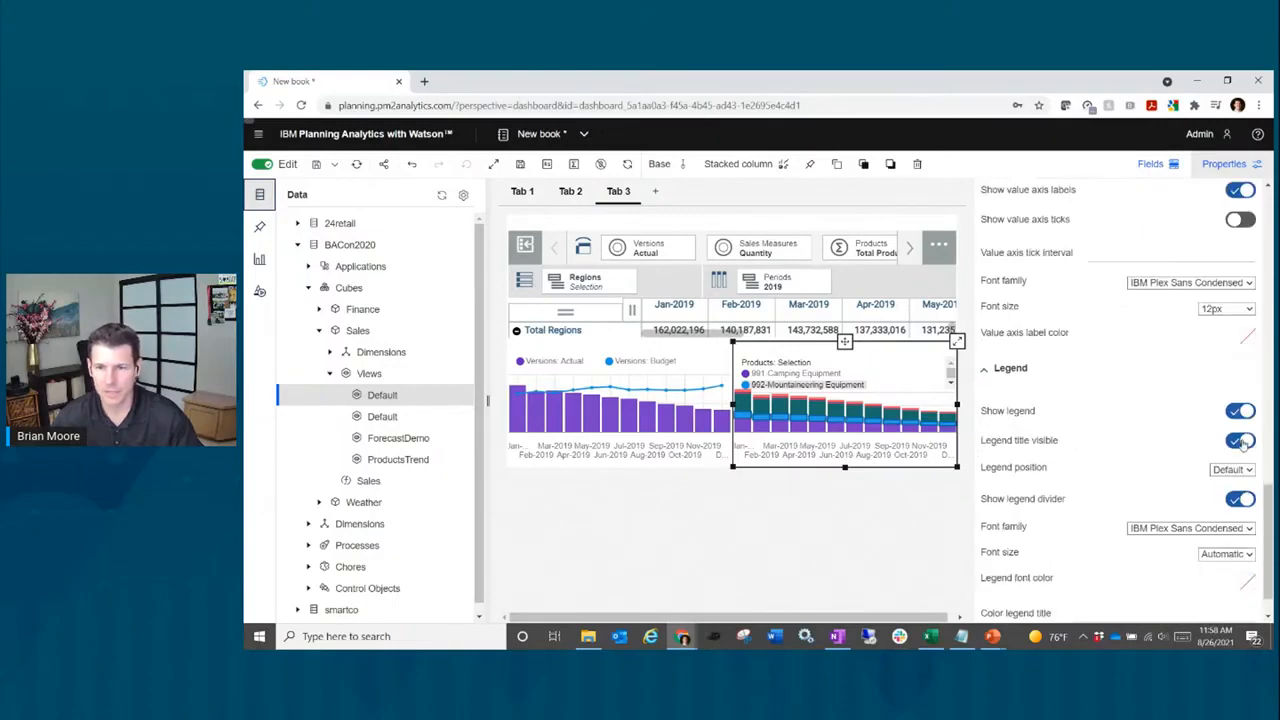
pyautogui.click(1241, 442)
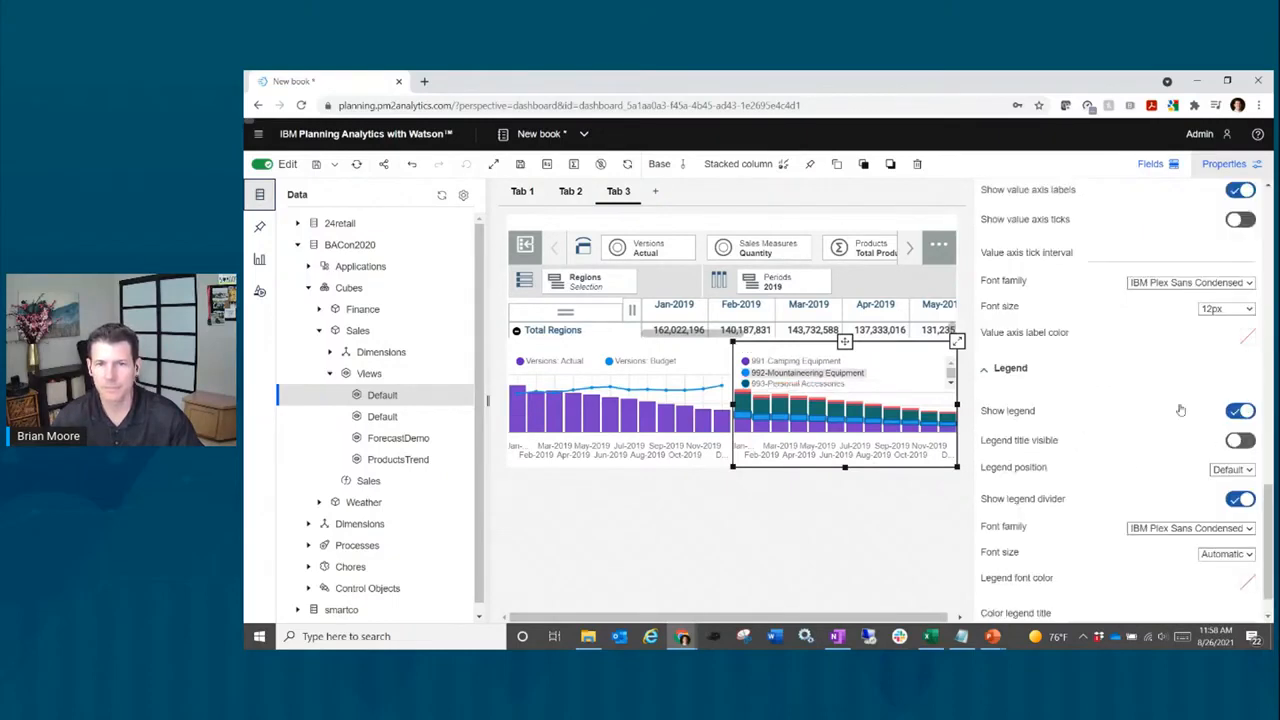
pyautogui.click(1228, 165)
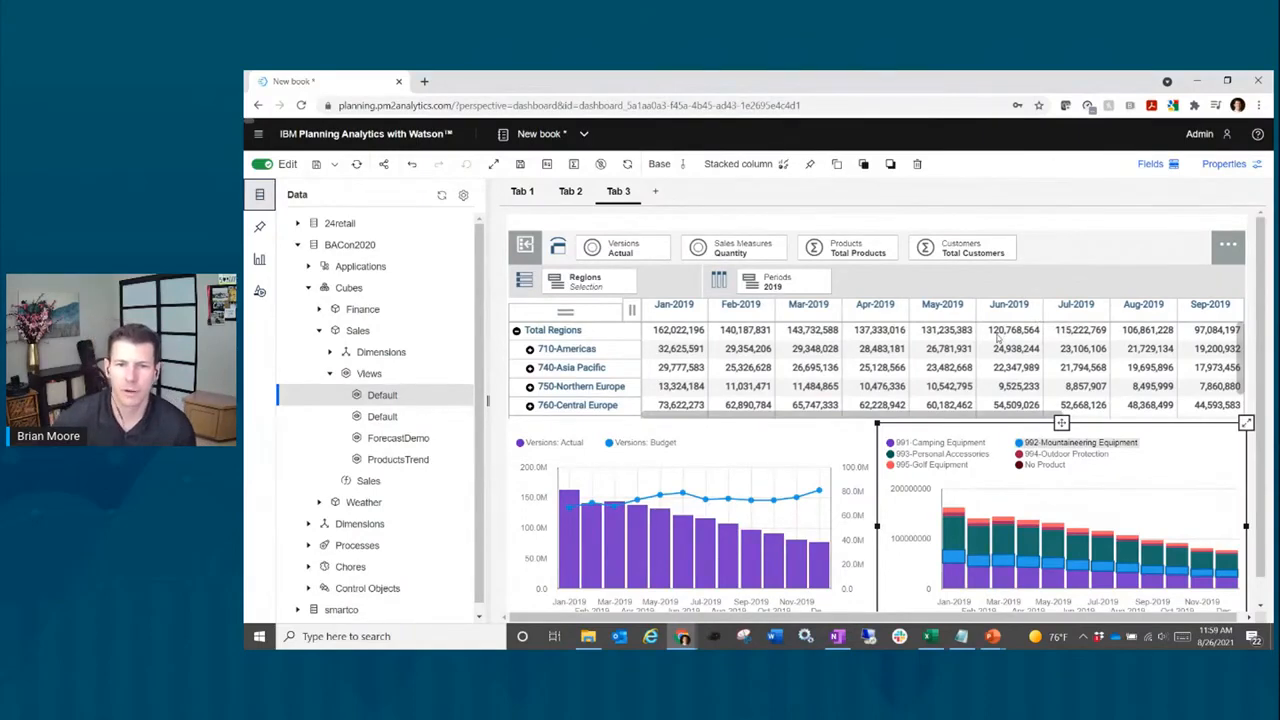
# Step: Format the product chart's values as short abbreviations like 200.0M
pyautogui.click(547, 165)
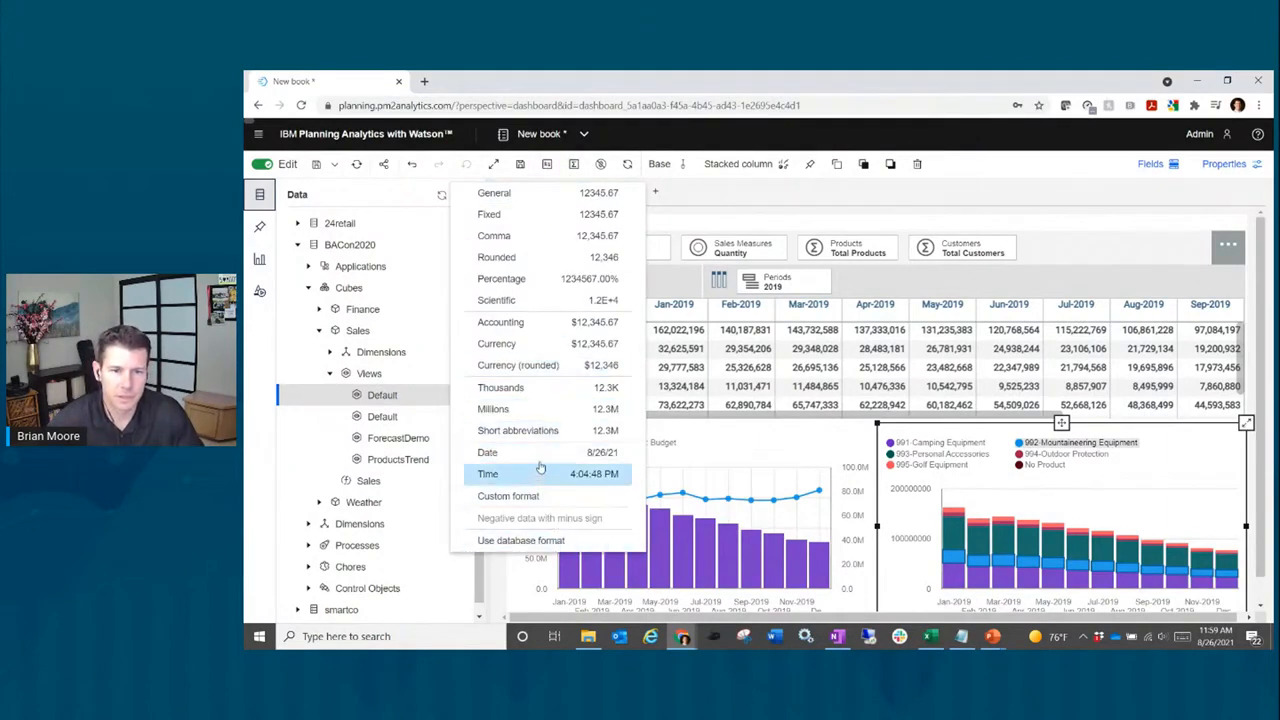
pyautogui.click(538, 431)
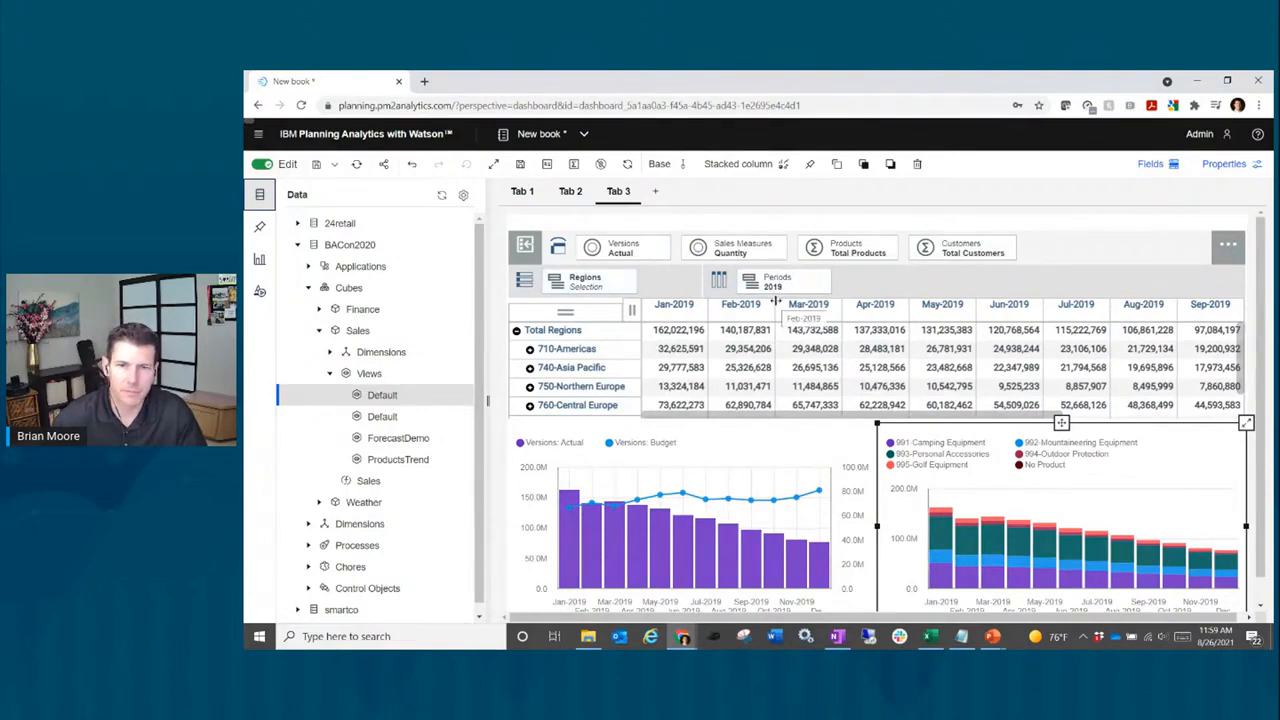
# Step: Collapse the Databases tree and deselect the stacked-column chart
pyautogui.click(259, 197)
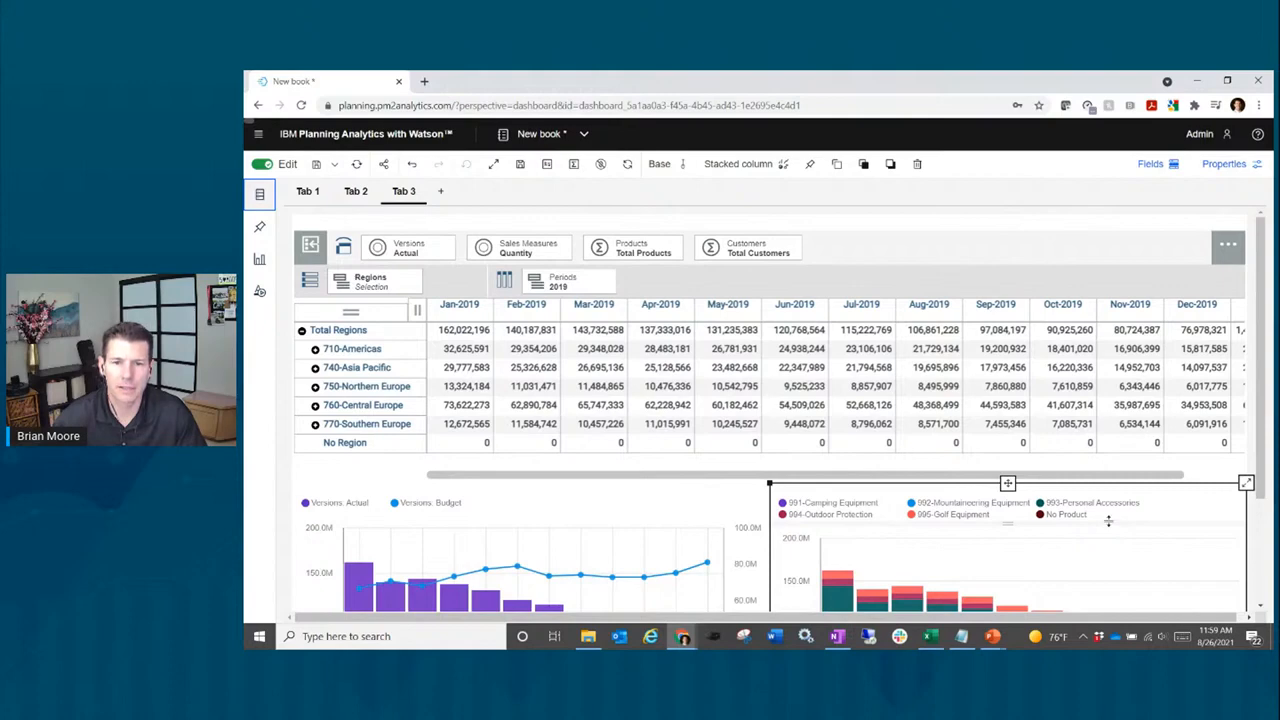
pyautogui.click(1172, 506)
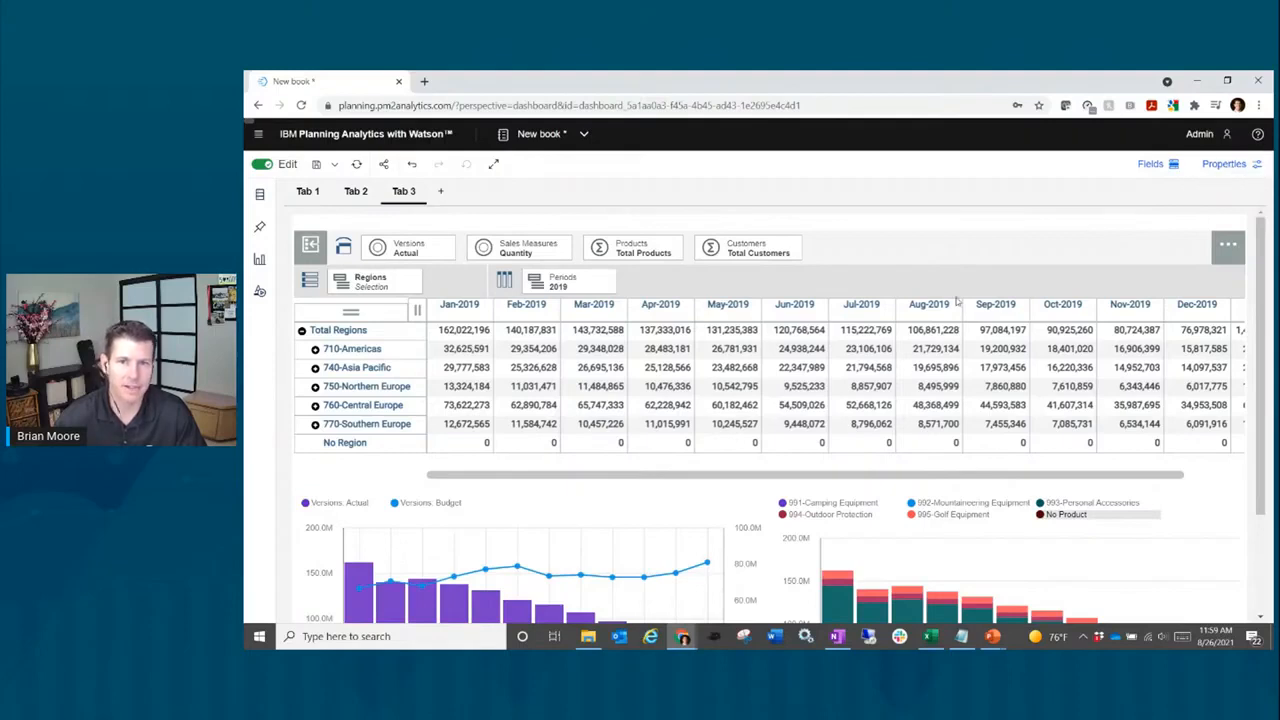
pyautogui.click(1235, 174)
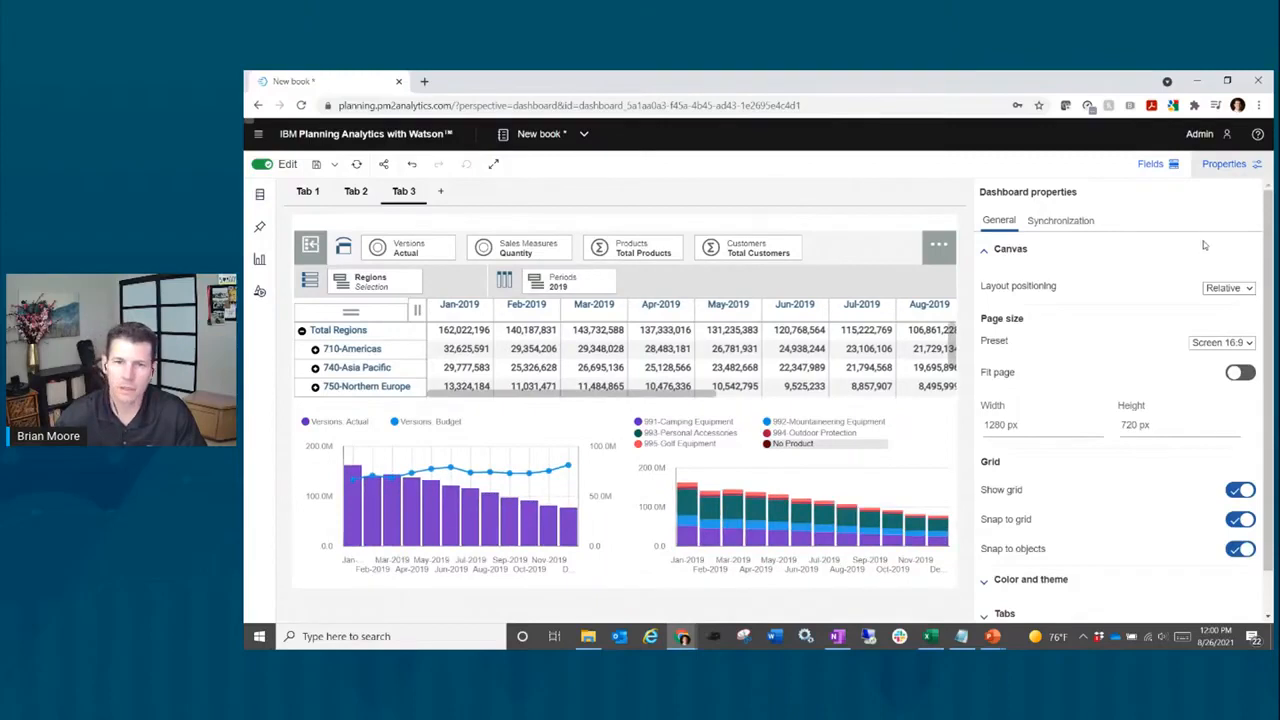
pyautogui.click(1222, 168)
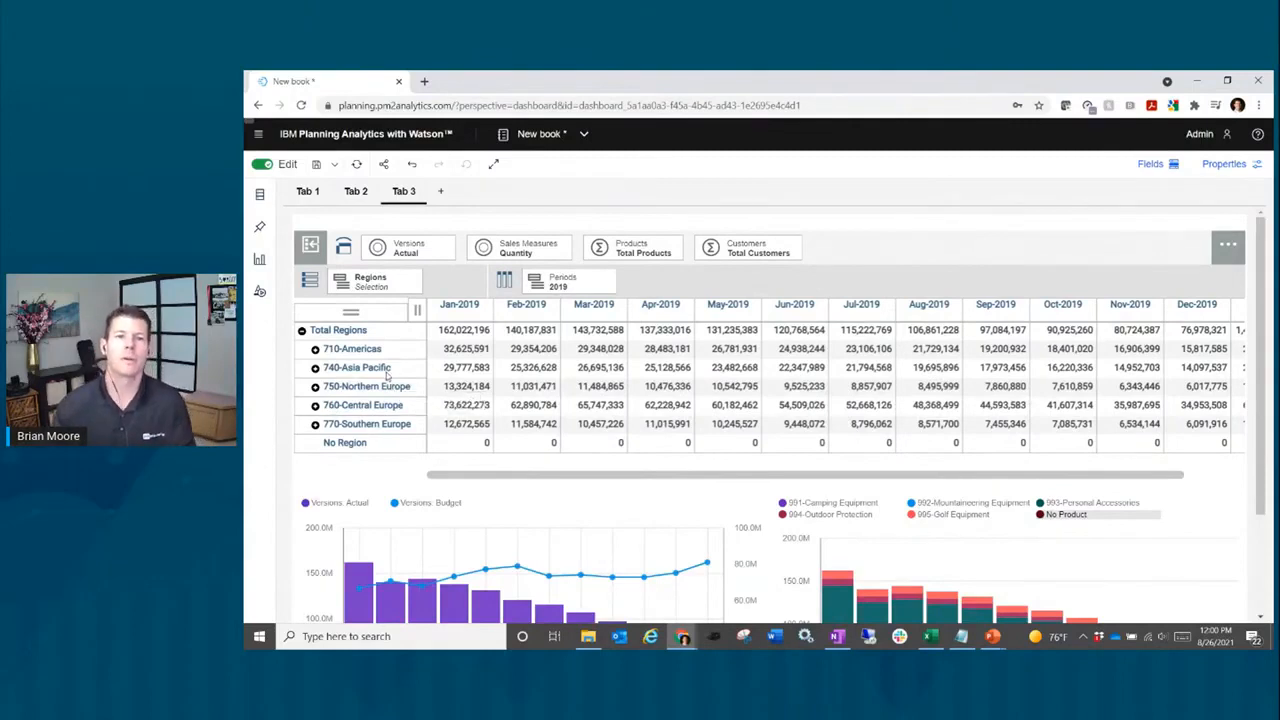
# Step: Display the 2019 period set with the PeriodName - No Dash alias, e.g. Jan 2019
pyautogui.click(611, 287)
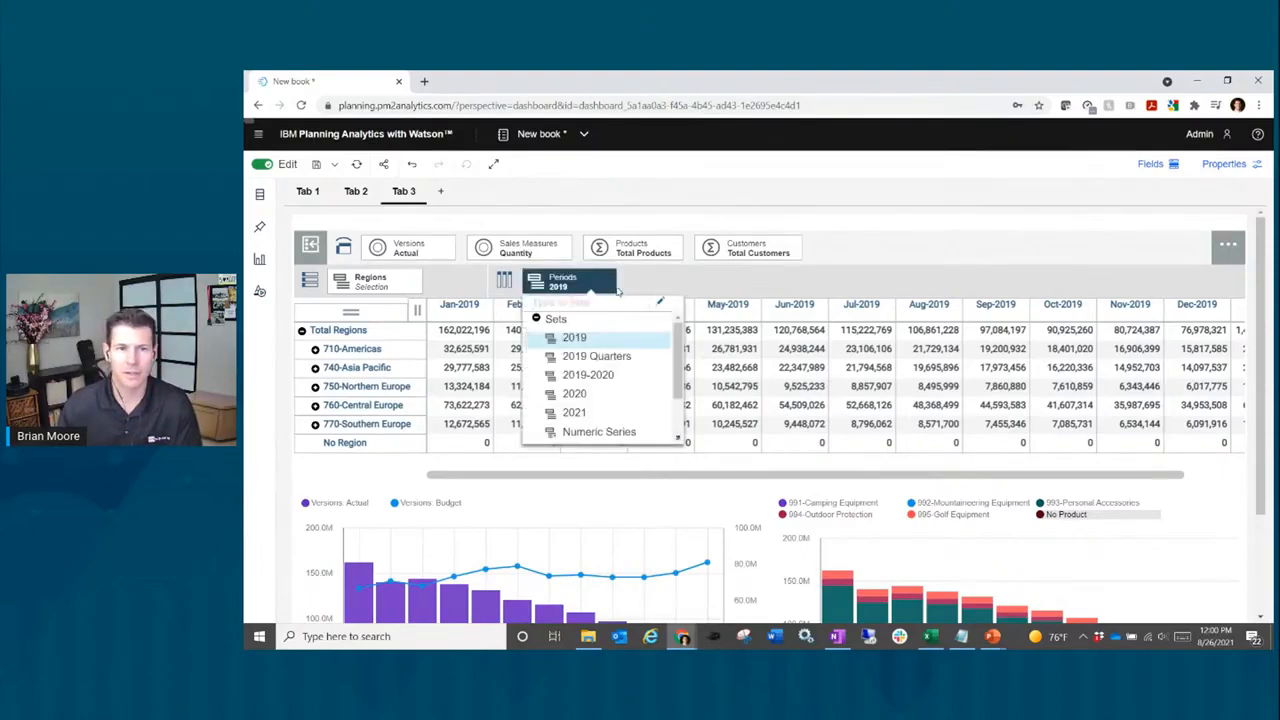
pyautogui.click(659, 301)
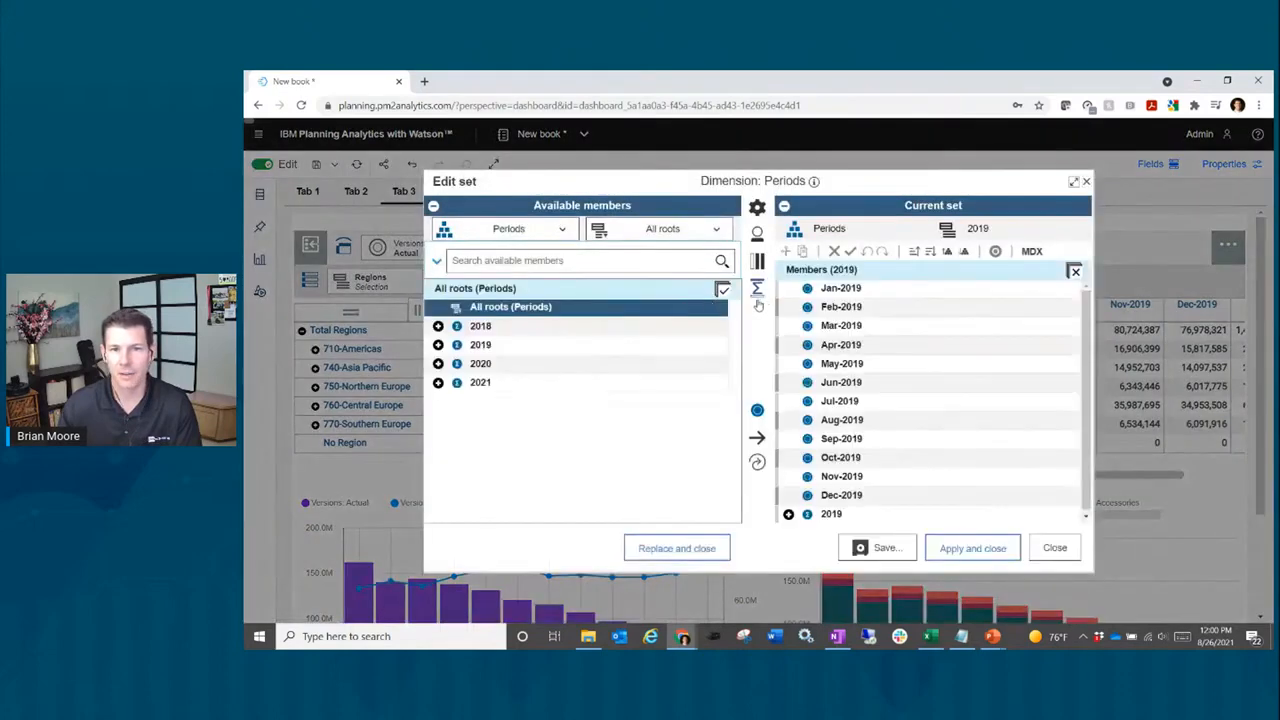
pyautogui.click(757, 234)
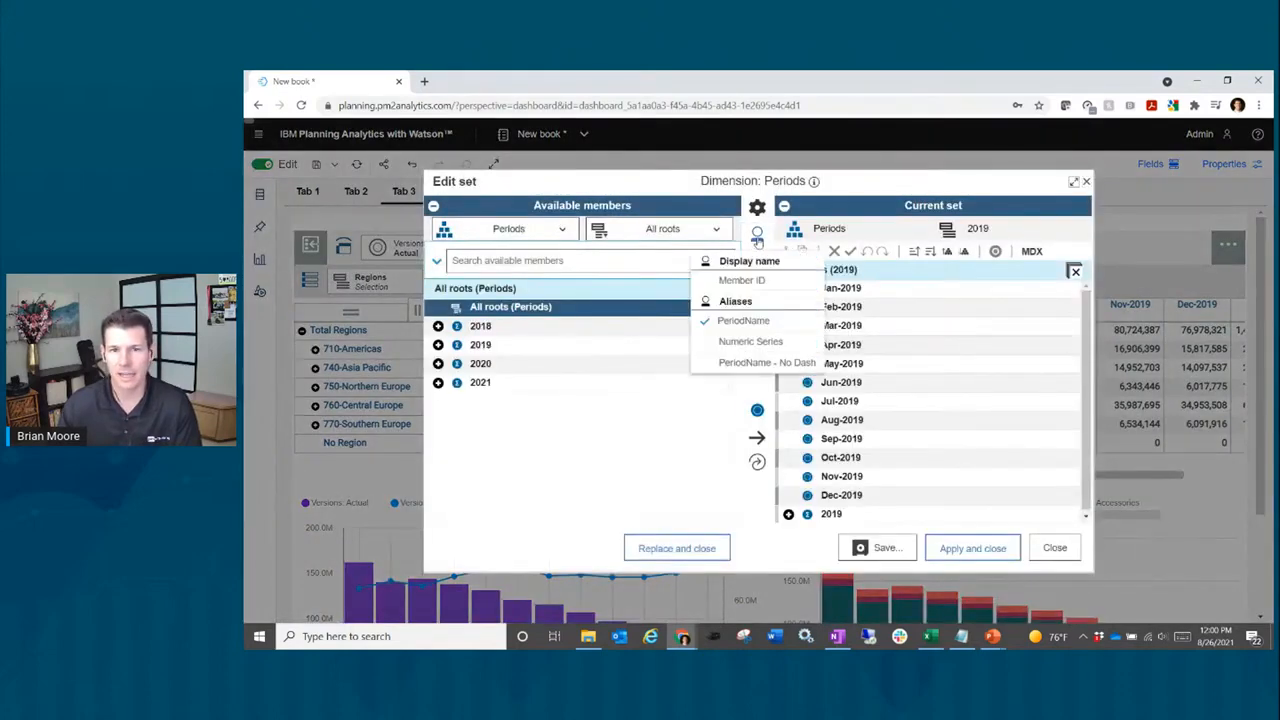
pyautogui.click(770, 363)
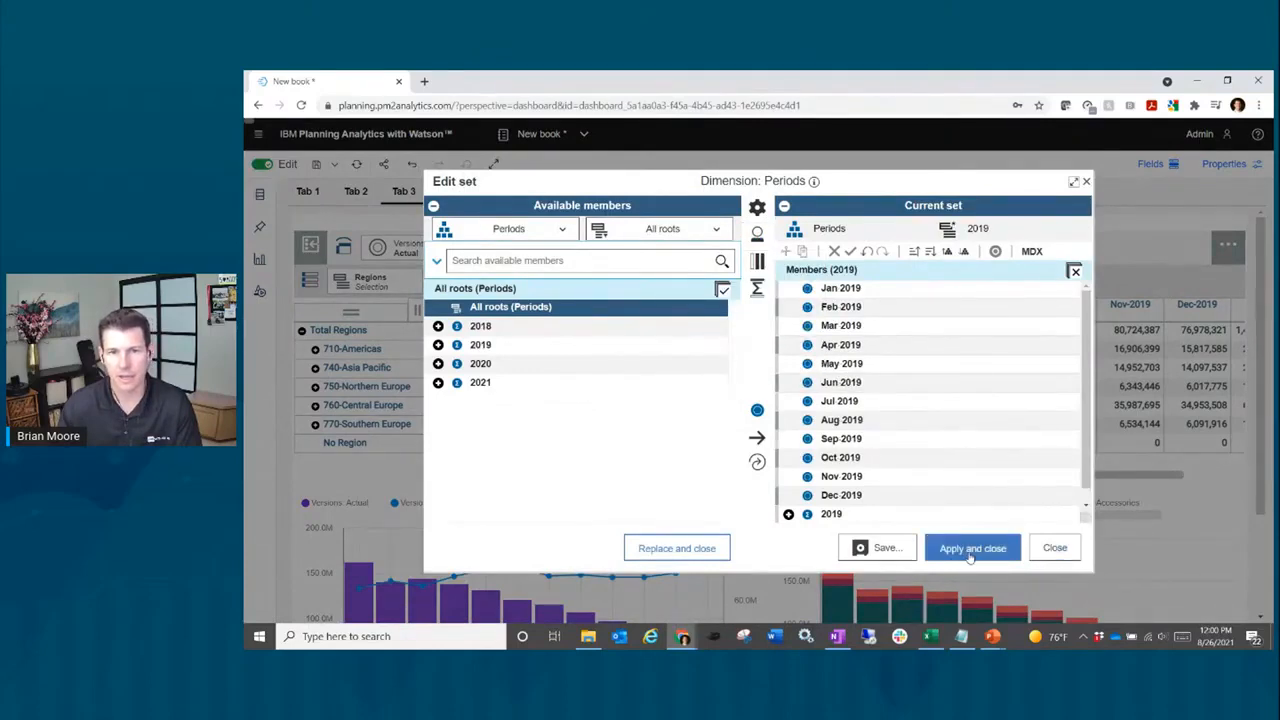
pyautogui.click(1055, 550)
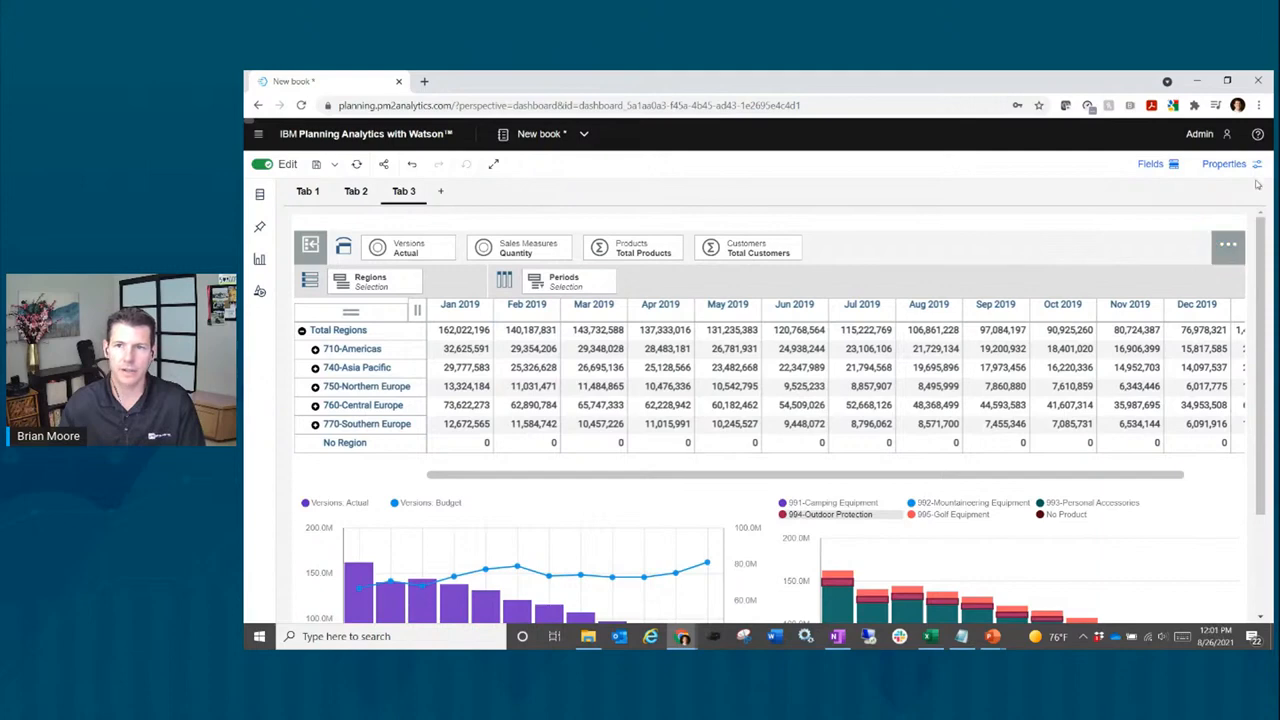
# Step: Set the dashboard's visual theme to Carbon X Dark
pyautogui.click(1226, 164)
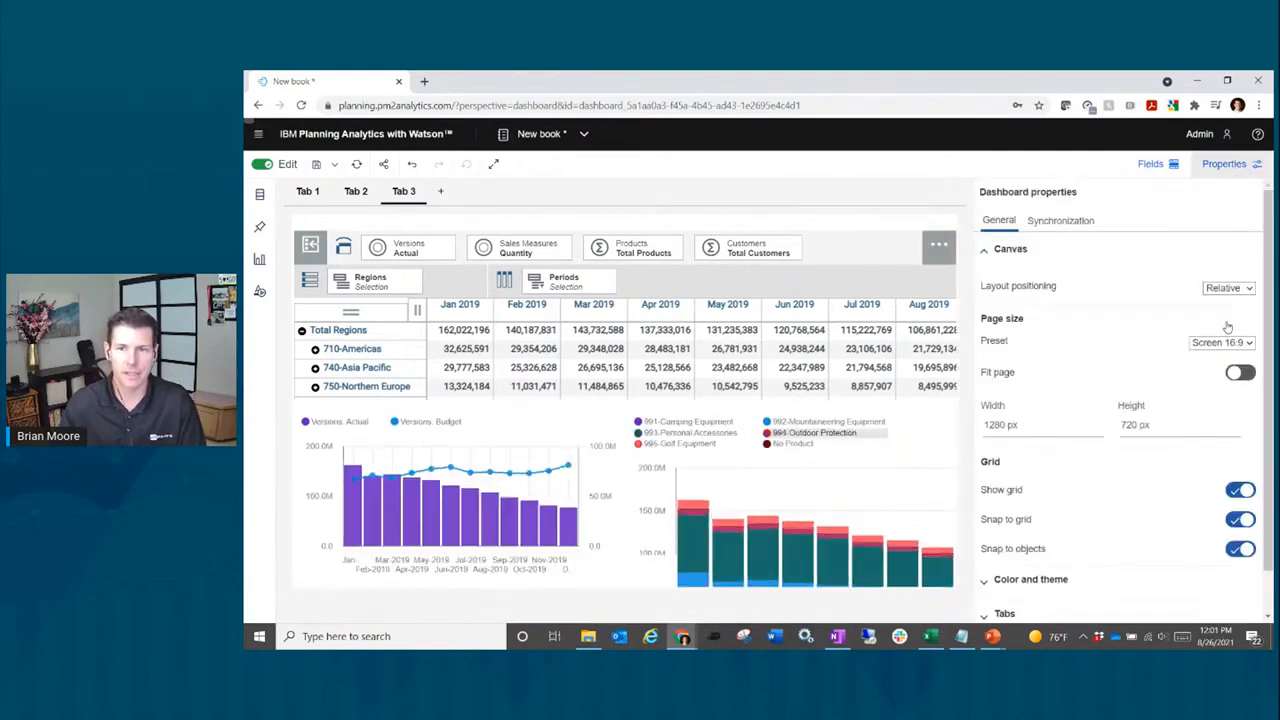
pyautogui.scroll(-1, 1085, 400)
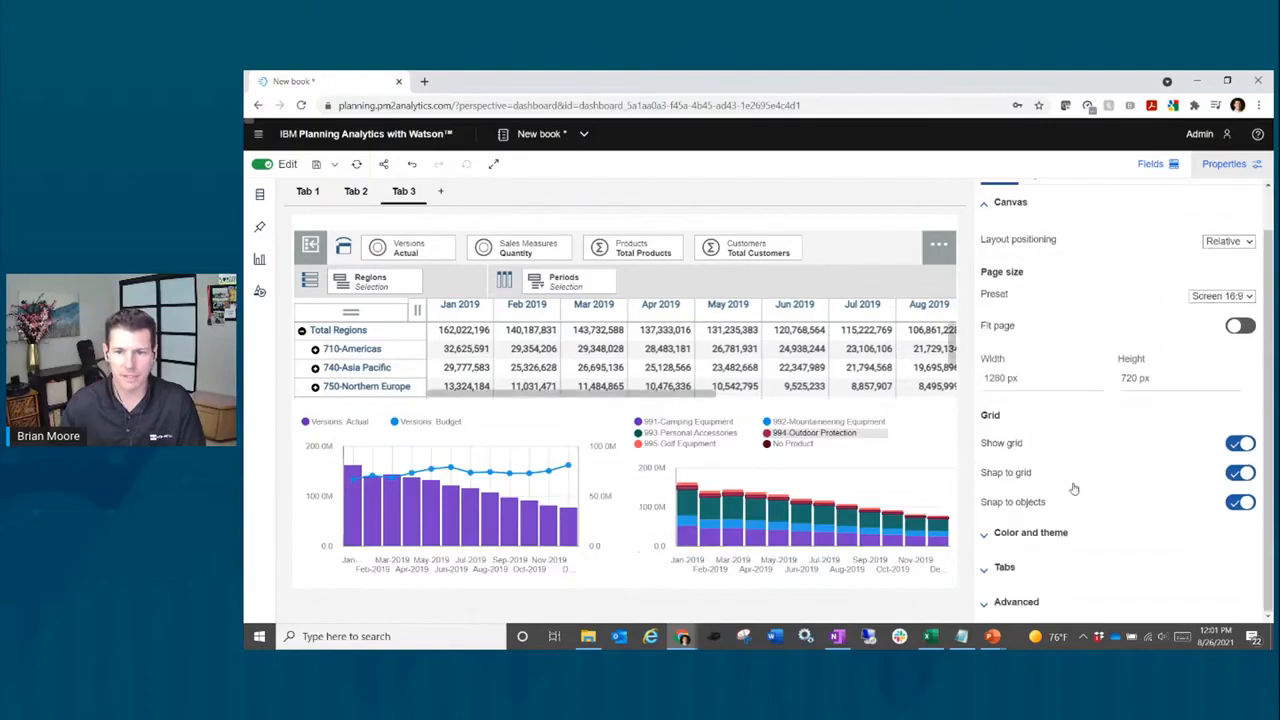
pyautogui.scroll(1, 1055, 471)
pyautogui.scroll(-1, 1060, 471)
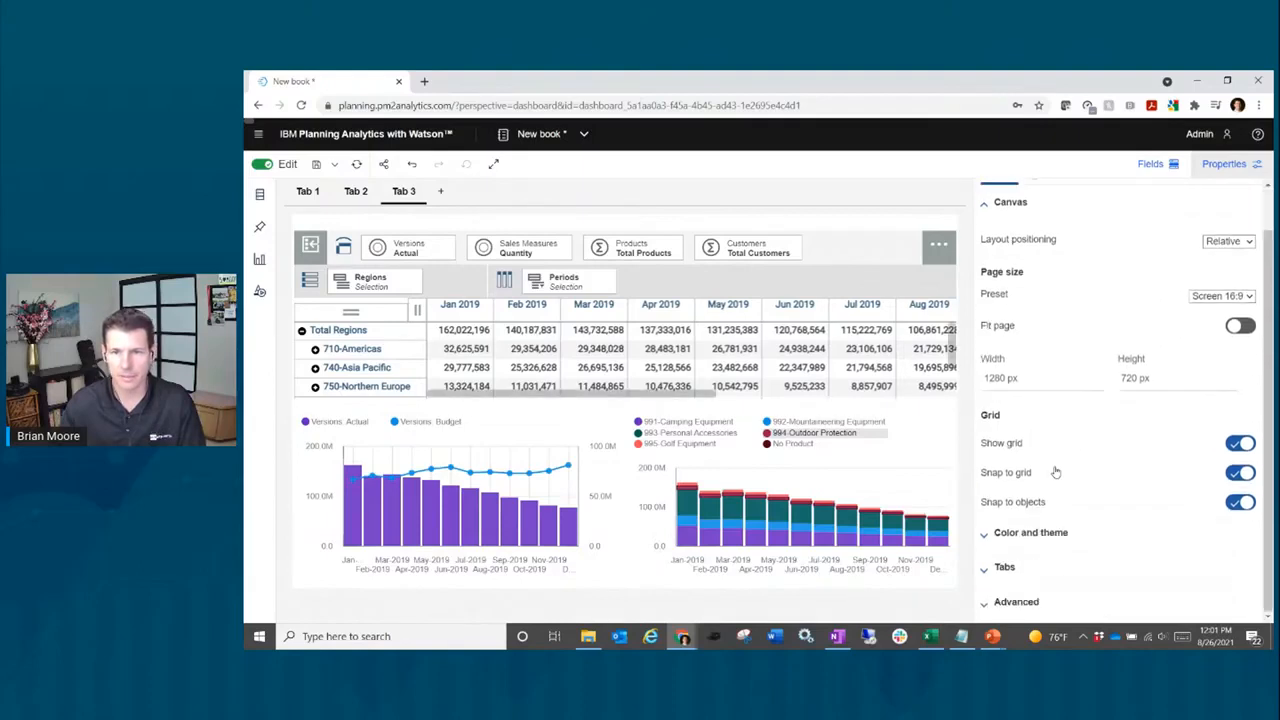
pyautogui.click(1032, 535)
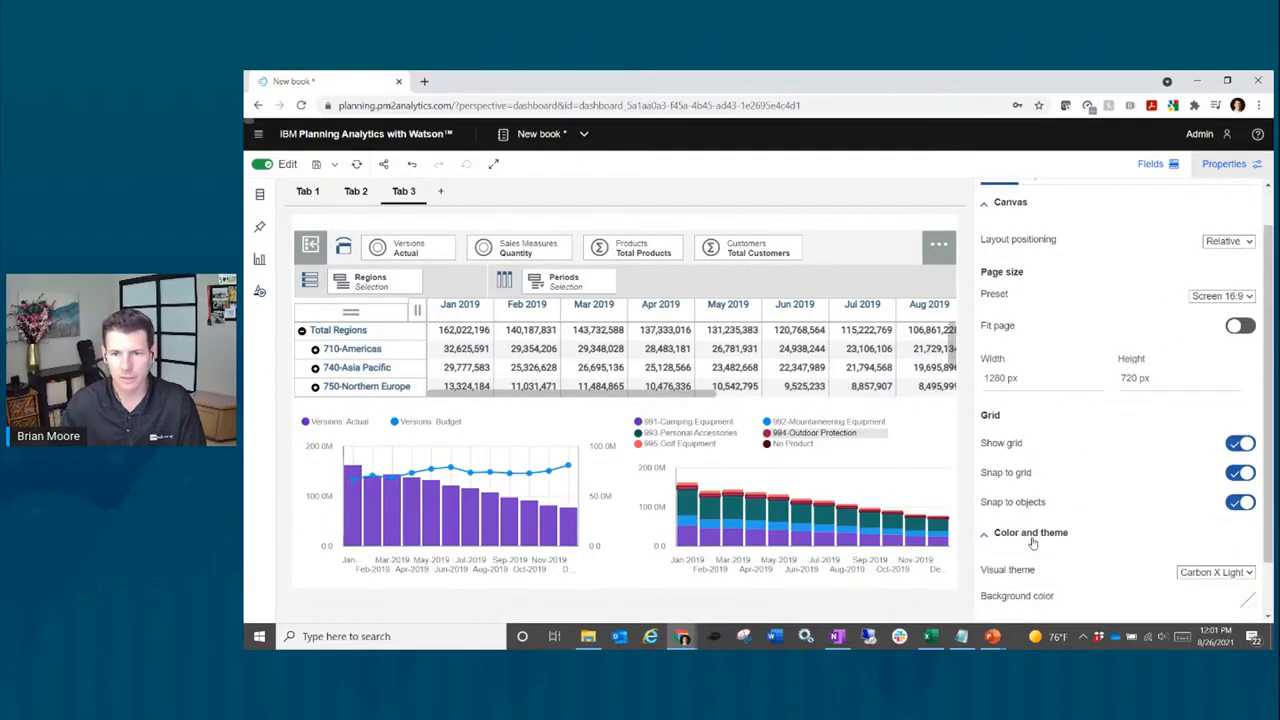
pyautogui.scroll(-1, 1050, 502)
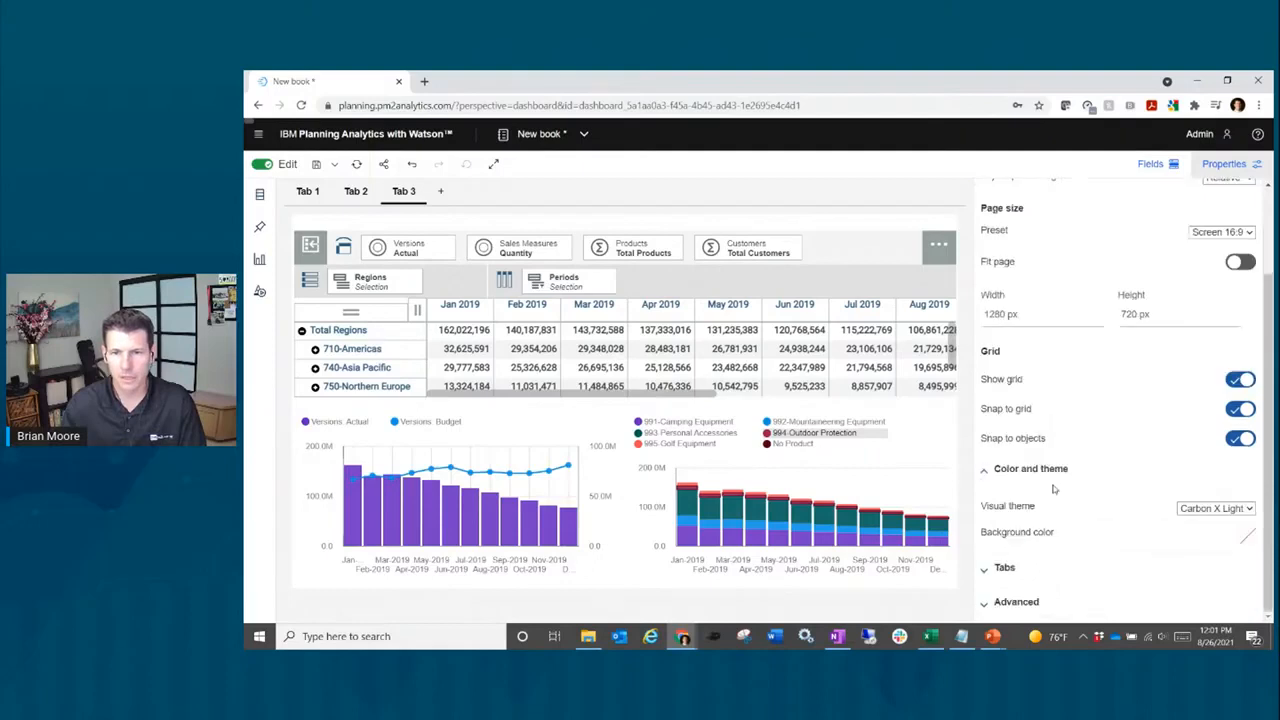
pyautogui.click(1245, 510)
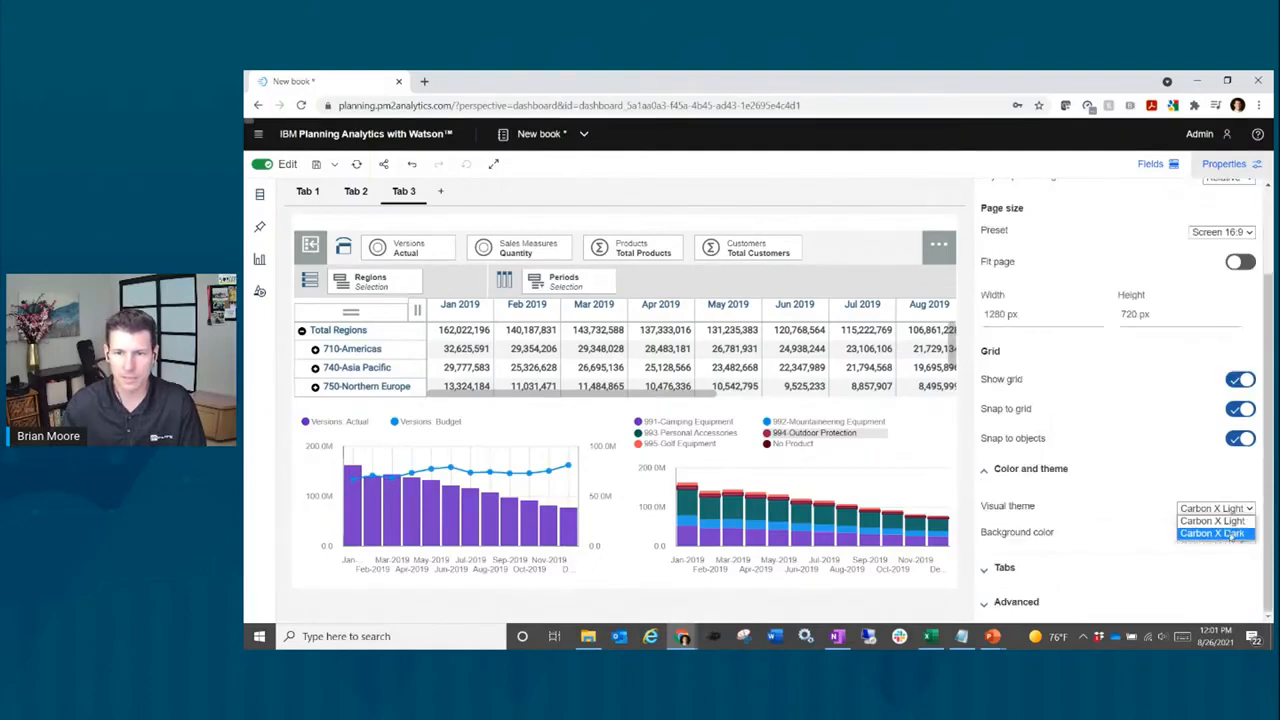
pyautogui.click(1238, 534)
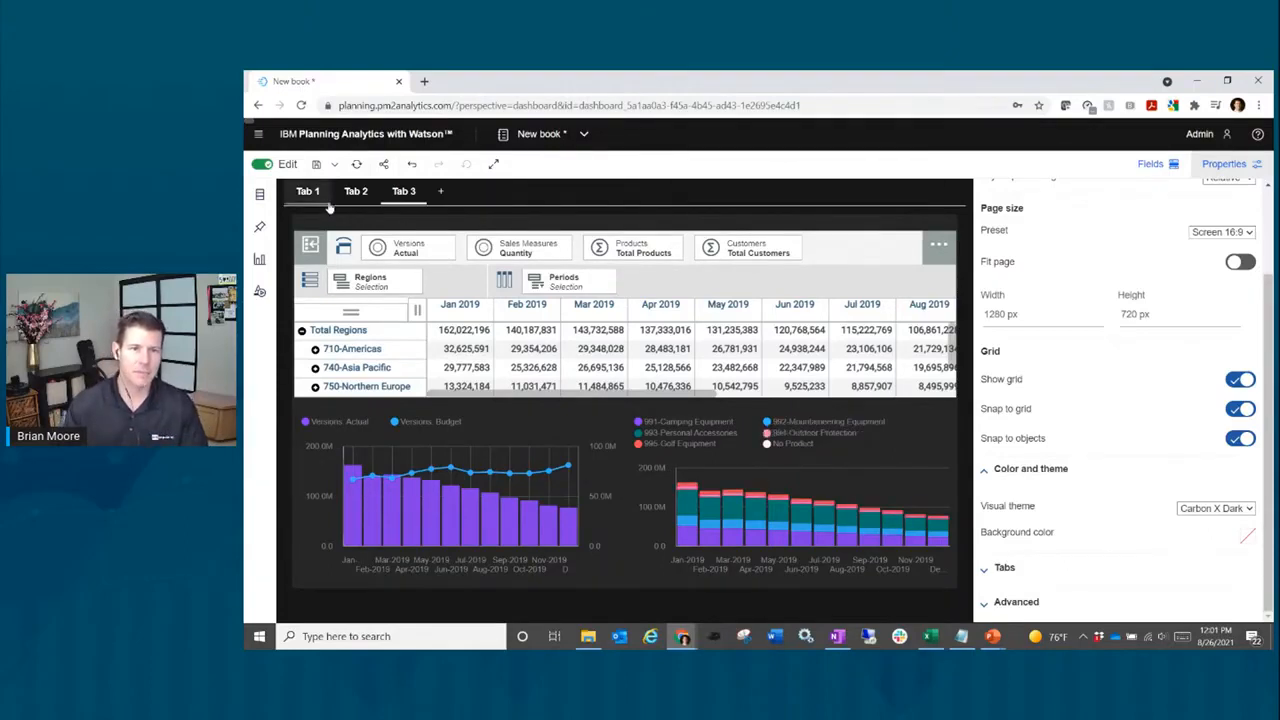
# Step: Switch off Show tabs in preview in the Tabs settings
pyautogui.click(1051, 567)
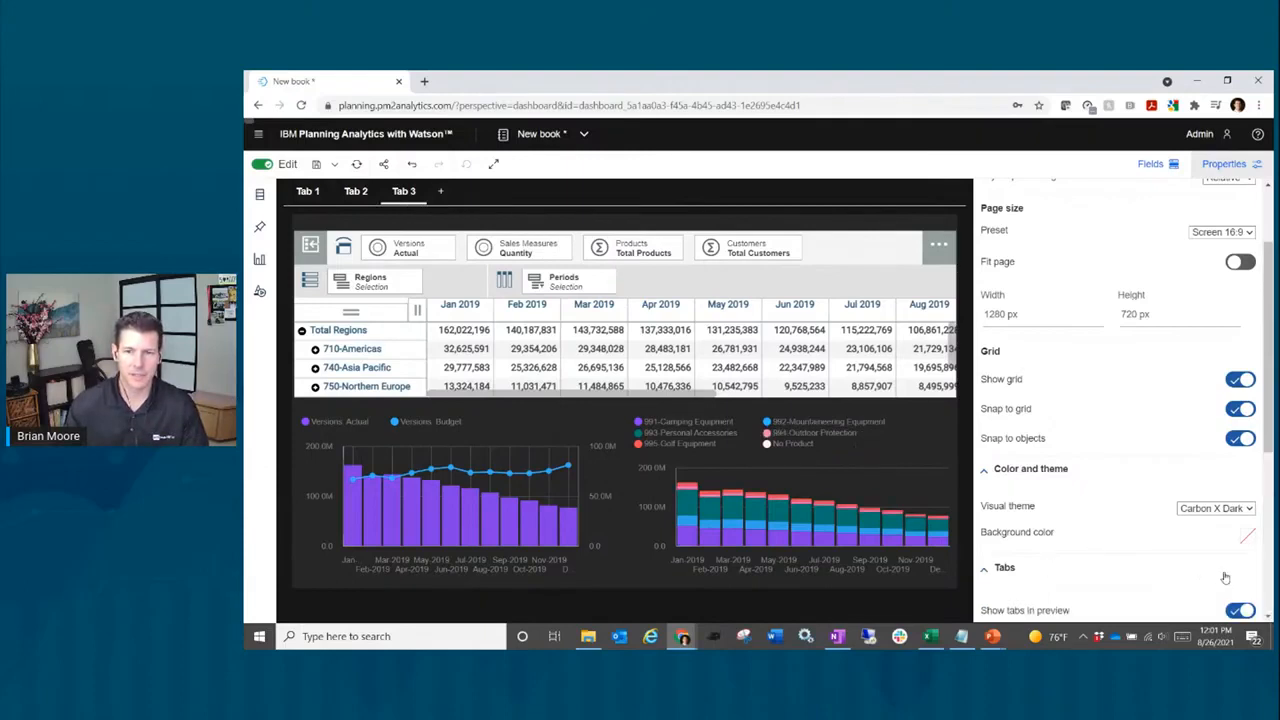
pyautogui.scroll(-1, 1226, 578)
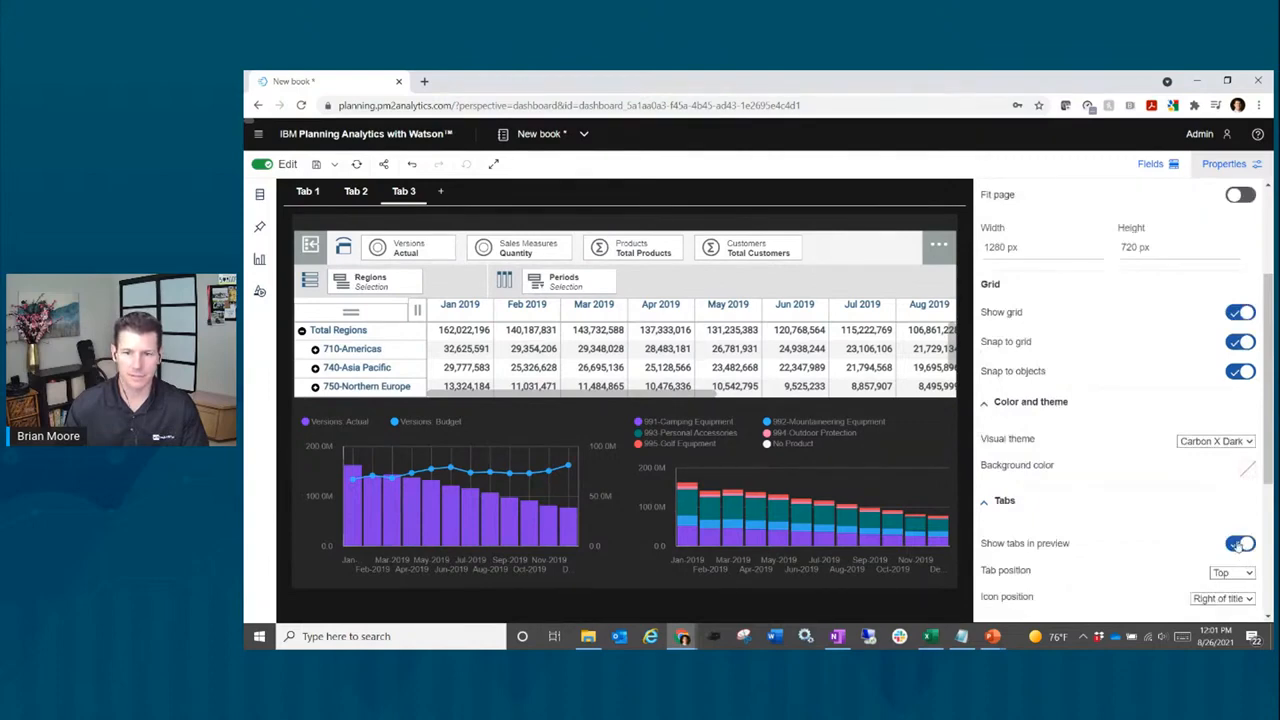
pyautogui.click(1239, 545)
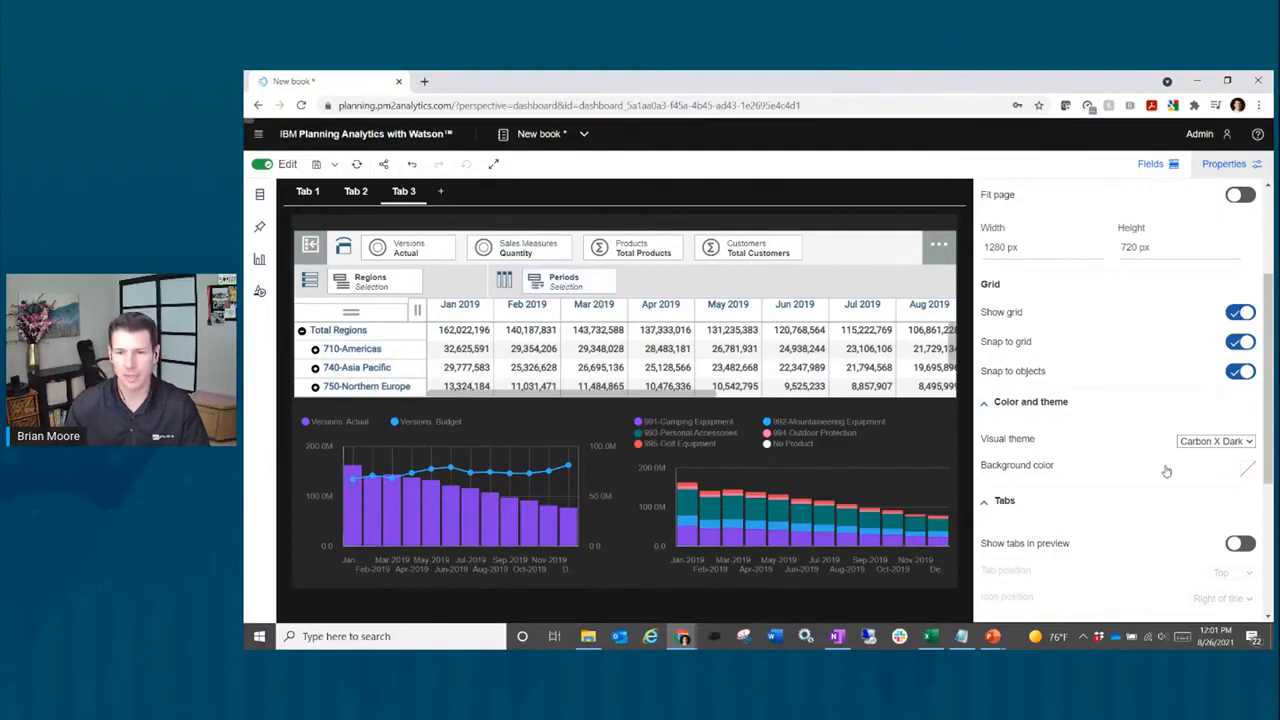
# Step: Close the dashboard properties panel and select the regions grid widget
pyautogui.click(1217, 166)
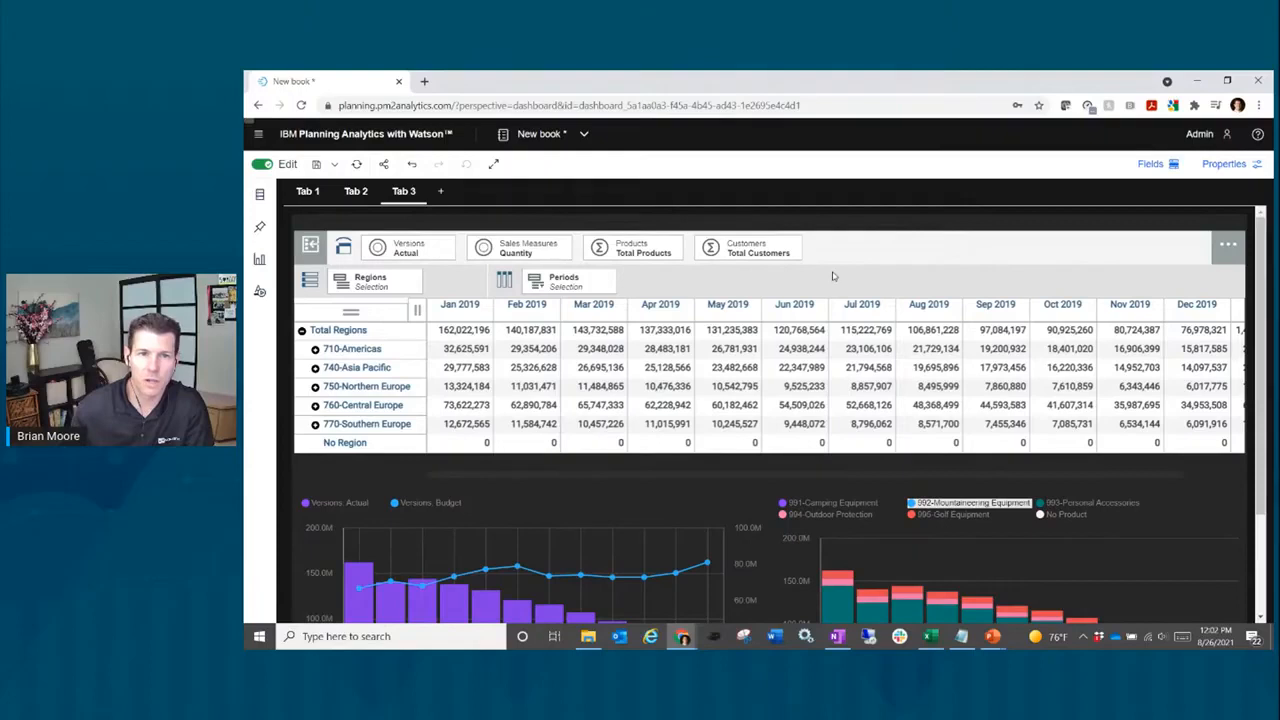
pyautogui.click(760, 289)
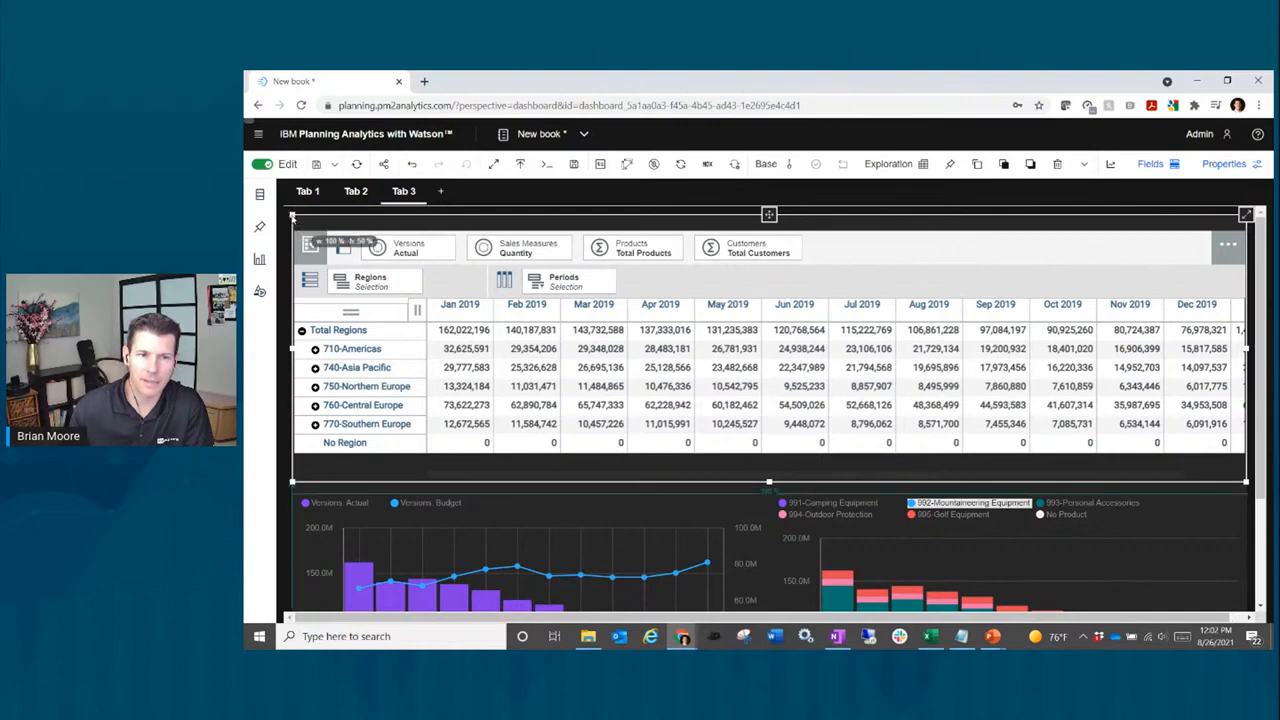
# Step: Shrink the grid from the top and swap Regions in the rows for Sales Measures
pyautogui.moveTo(291, 214); pyautogui.dragTo(292, 257)
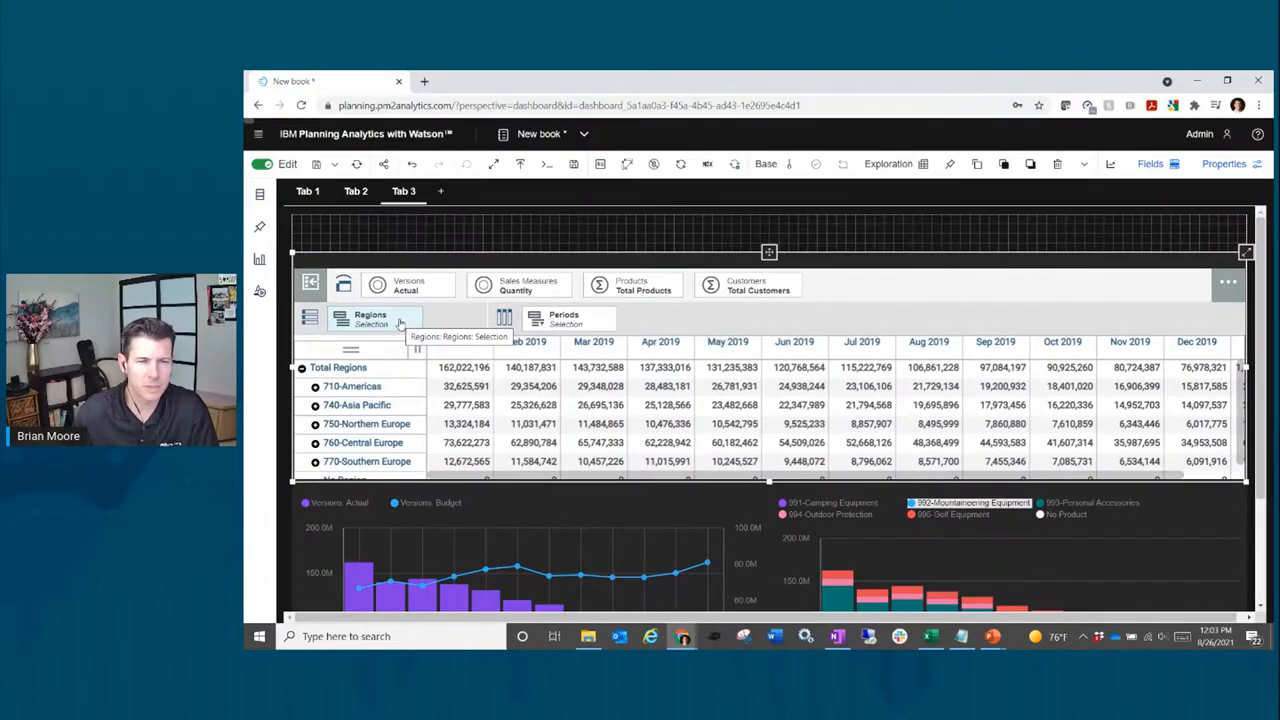
pyautogui.moveTo(399, 323); pyautogui.dragTo(518, 290)
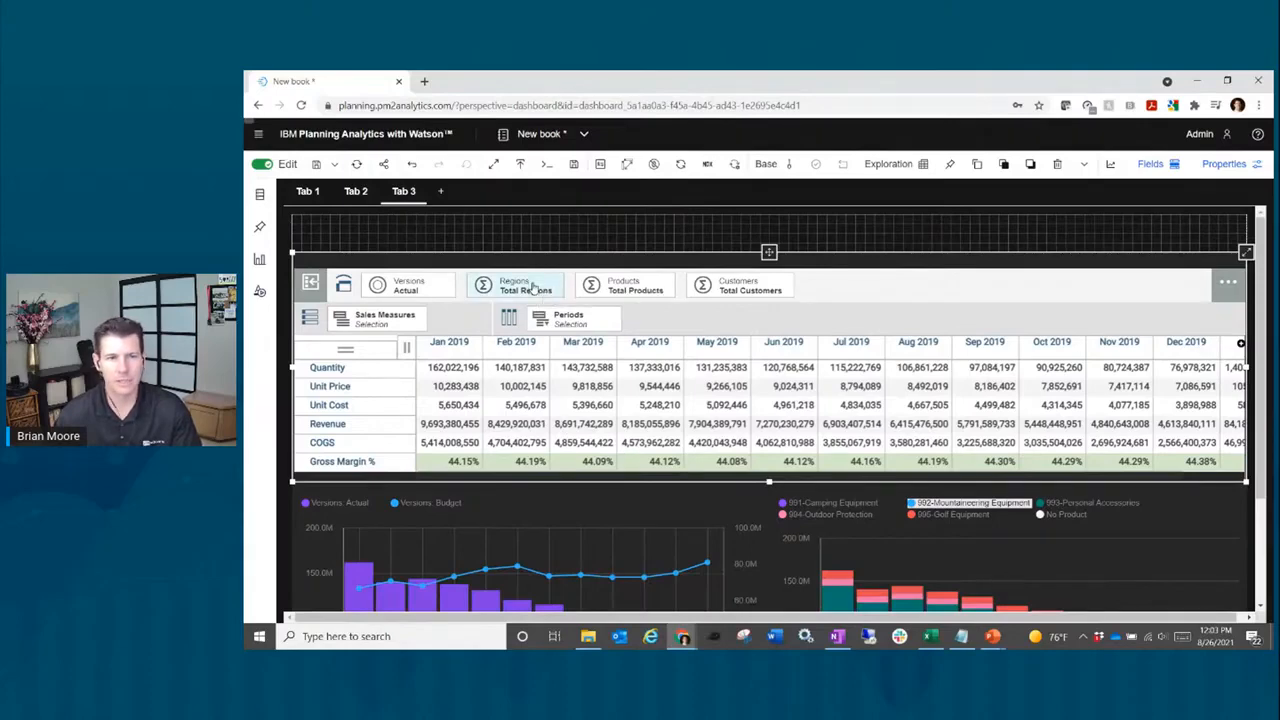
# Step: Pull the Regions context tile out of the grid to create a Total Regions selector above it
pyautogui.moveTo(533, 288); pyautogui.dragTo(297, 216)
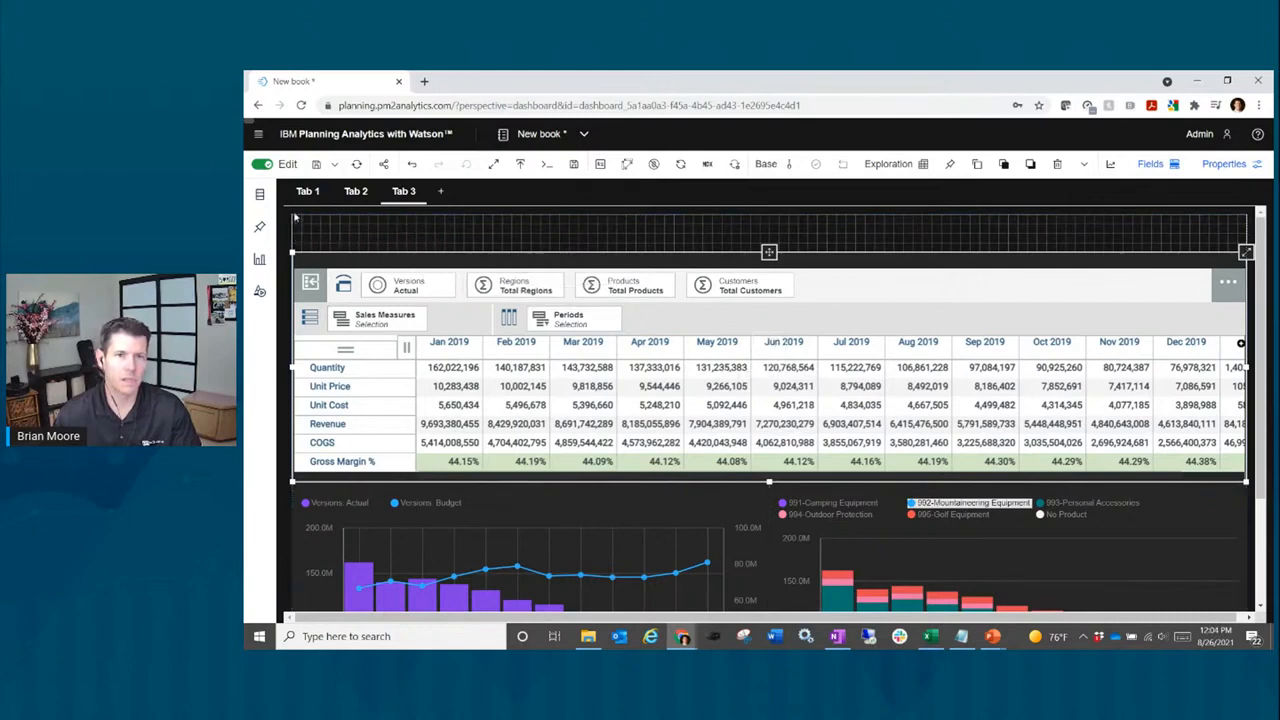
pyautogui.moveTo(518, 287); pyautogui.dragTo(495, 216)
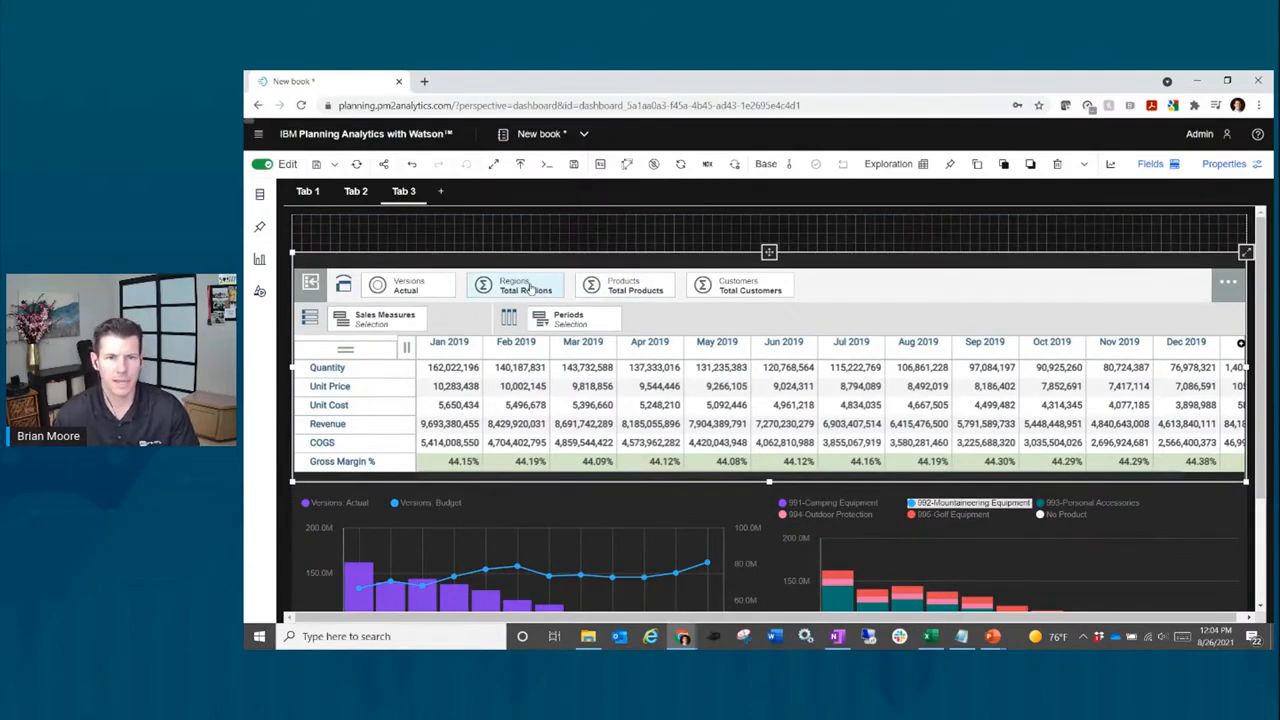
pyautogui.click(530, 288)
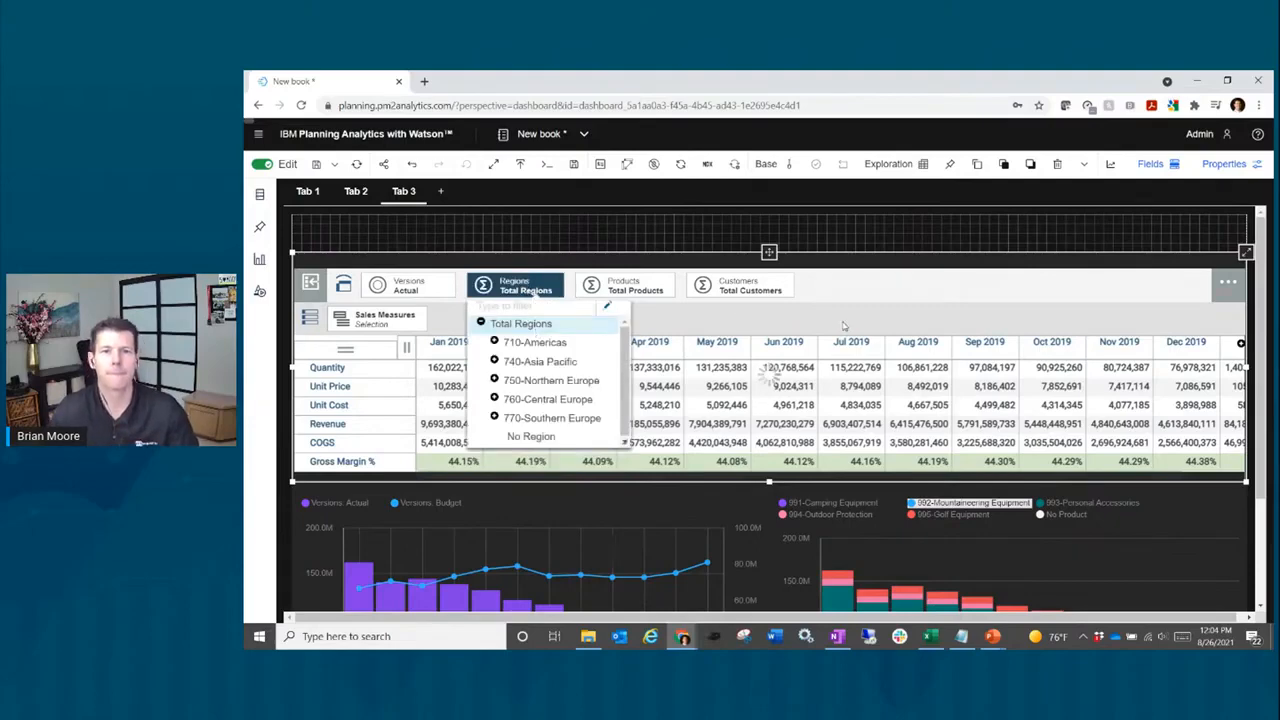
pyautogui.click(783, 238)
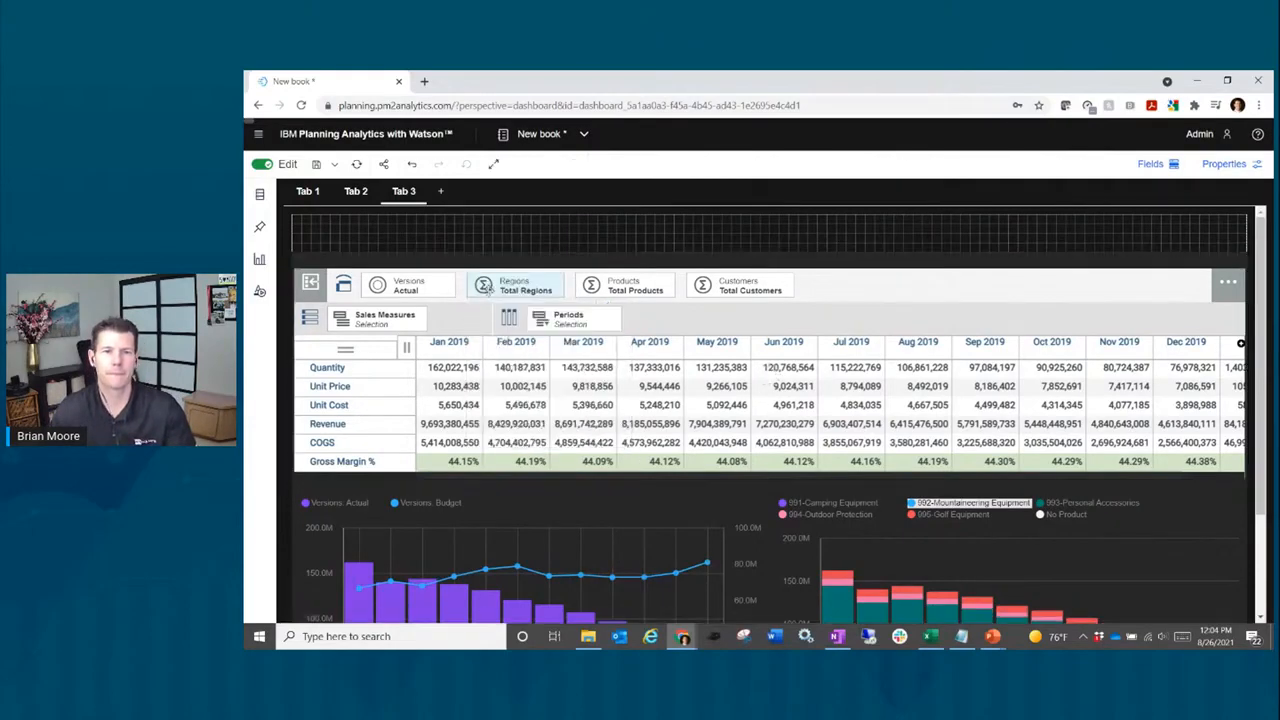
pyautogui.moveTo(461, 265); pyautogui.dragTo(372, 229)
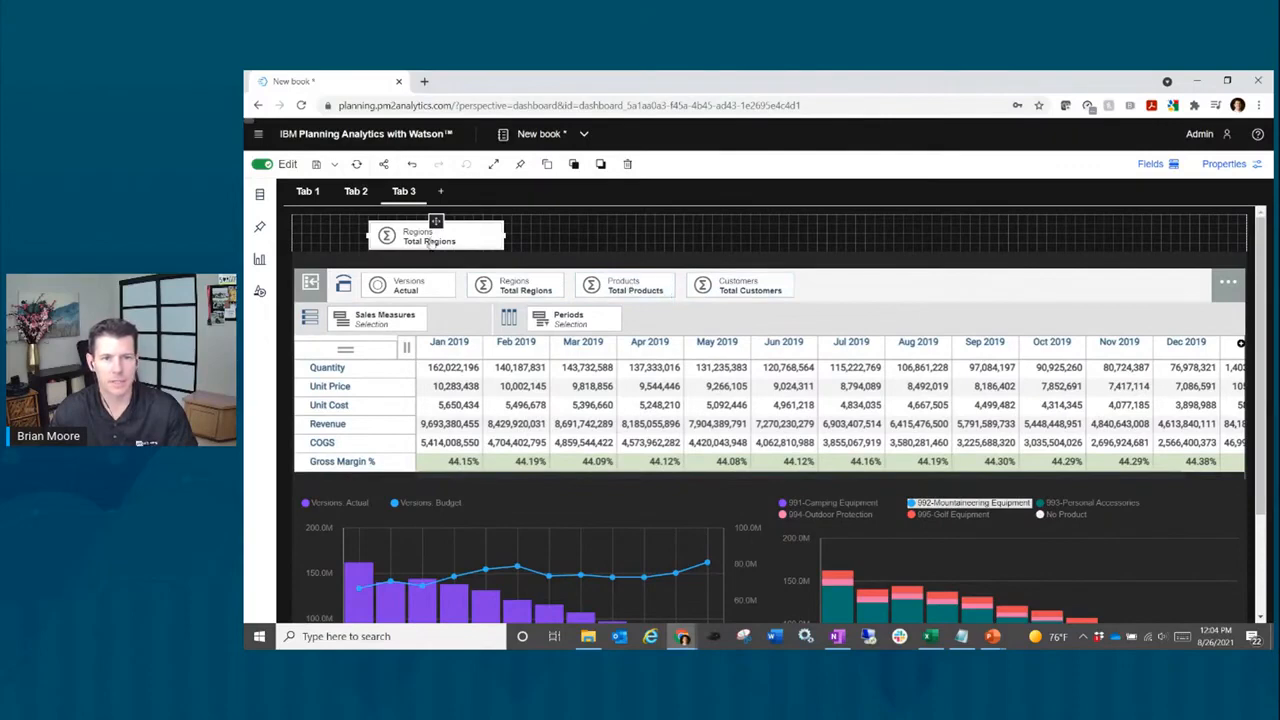
# Step: Move the Regions selector to the top-left and place a Customers selector beside it
pyautogui.moveTo(436, 220); pyautogui.dragTo(360, 216)
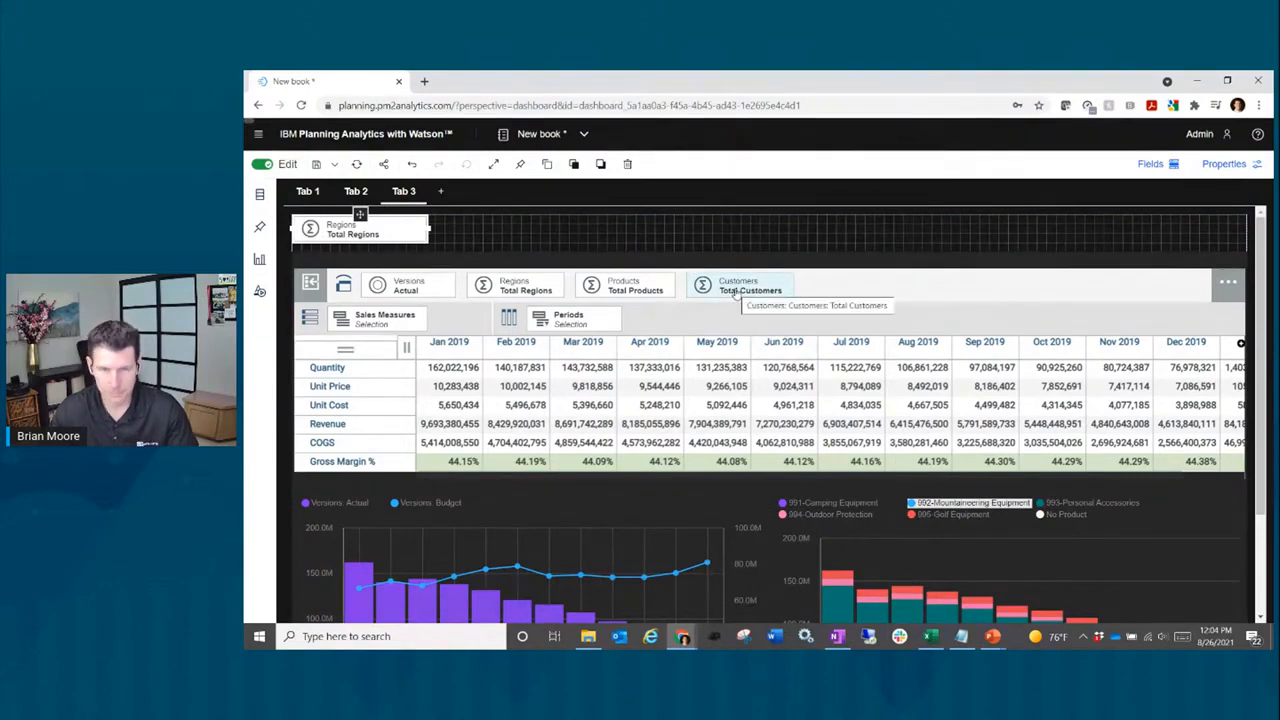
pyautogui.moveTo(735, 290); pyautogui.dragTo(481, 216)
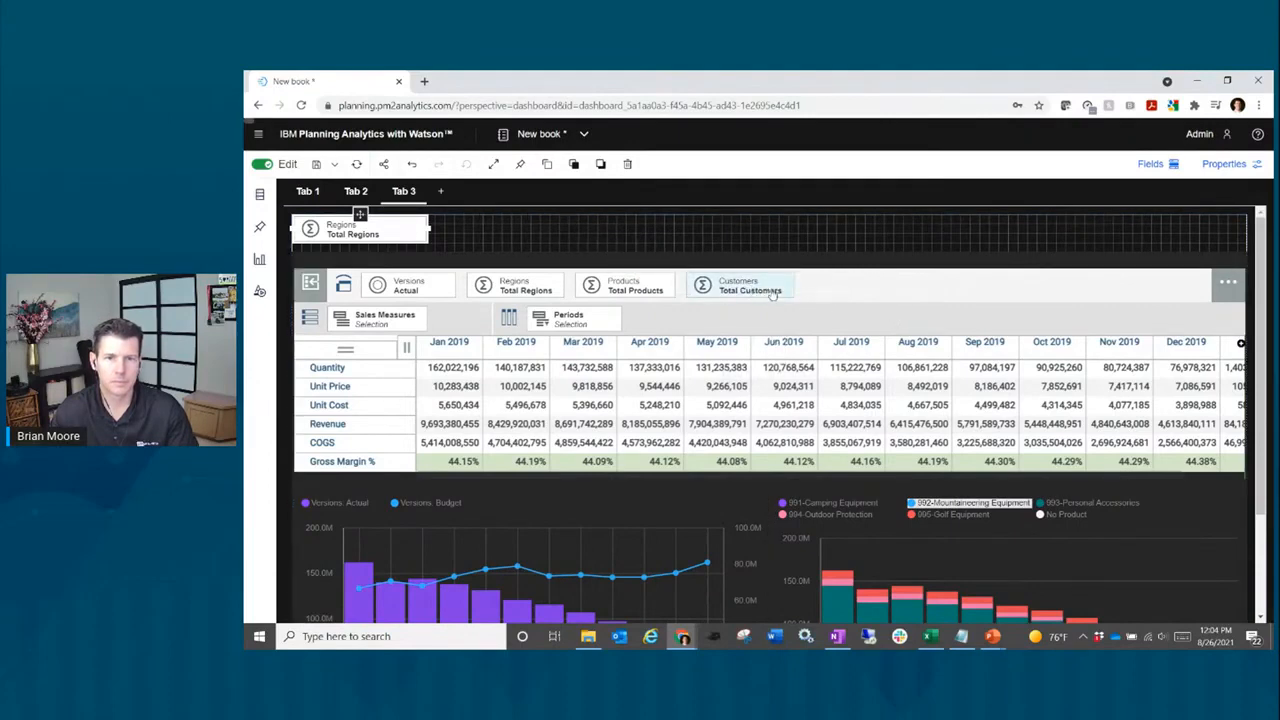
pyautogui.moveTo(767, 293); pyautogui.dragTo(588, 215)
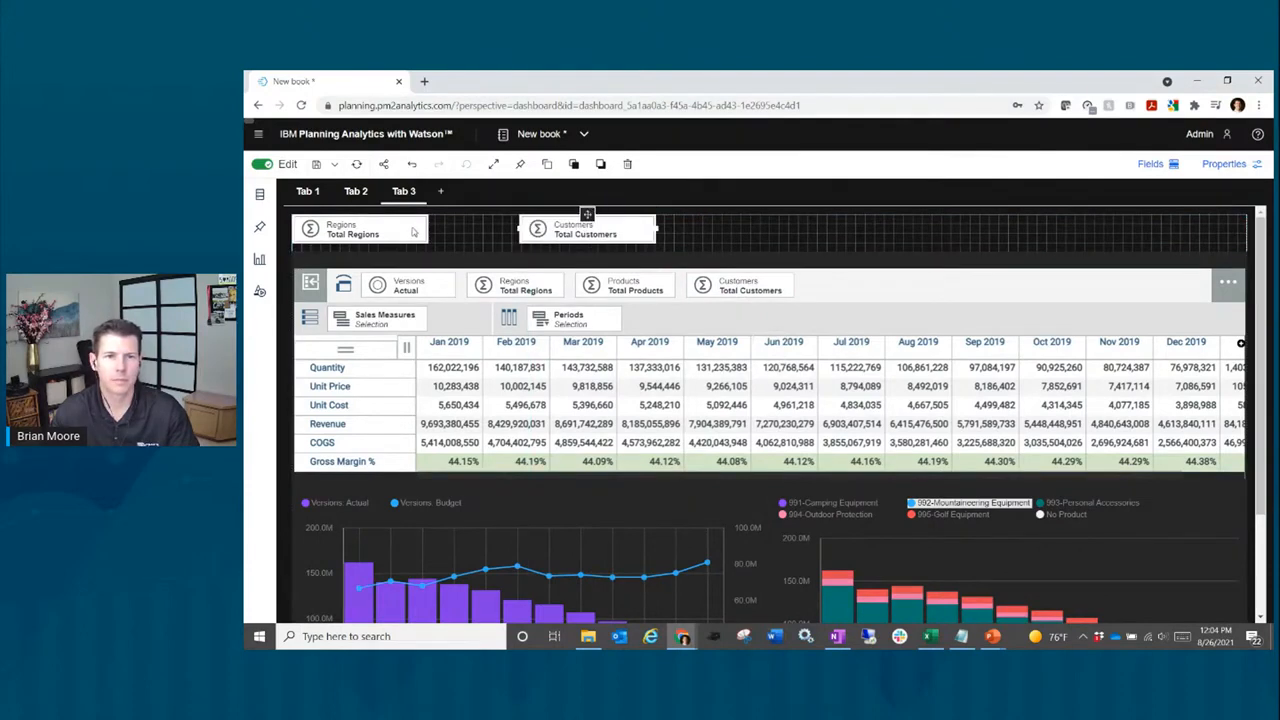
# Step: Widen the Customers selector and show its list of customer members
pyautogui.click(413, 232)
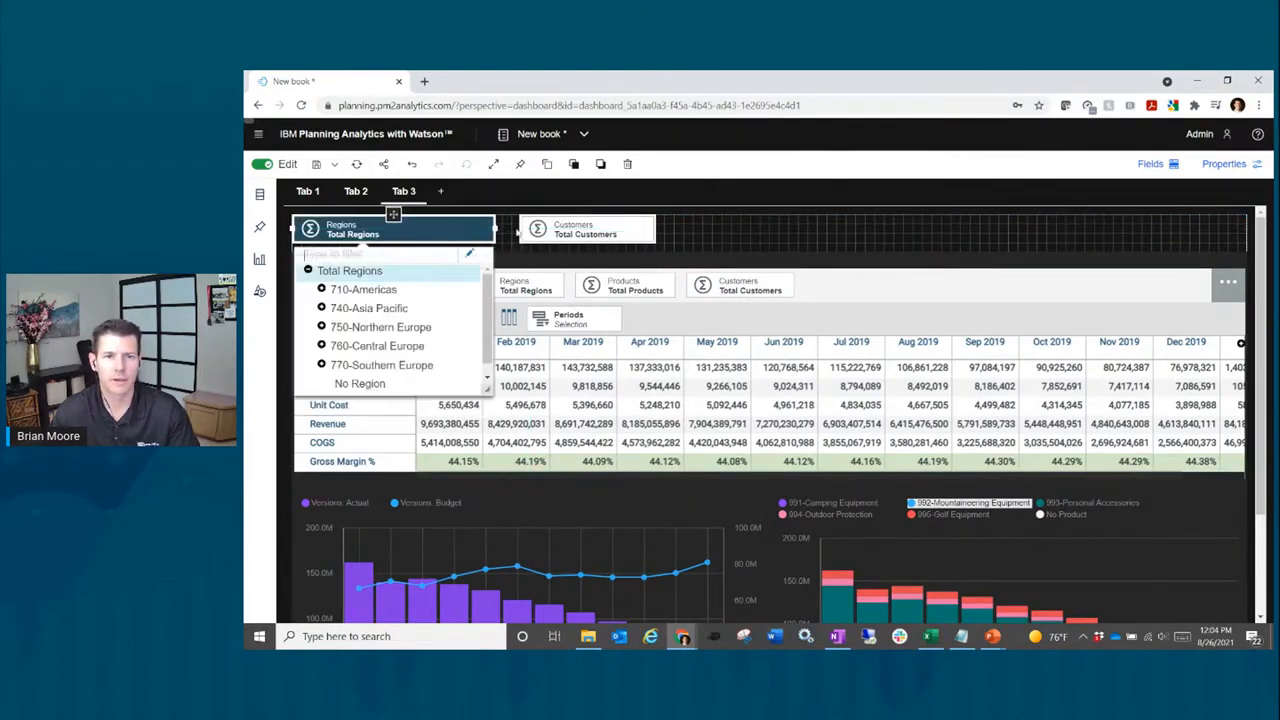
pyautogui.click(618, 230)
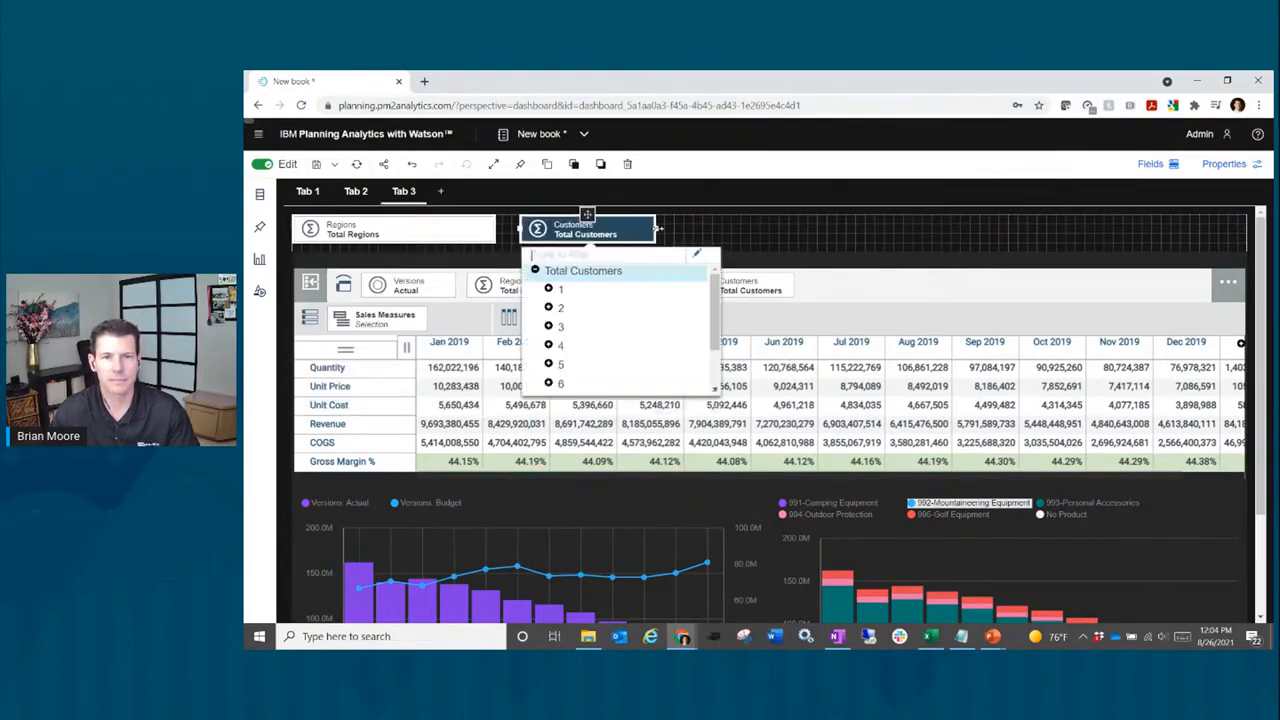
pyautogui.moveTo(657, 228); pyautogui.dragTo(711, 230)
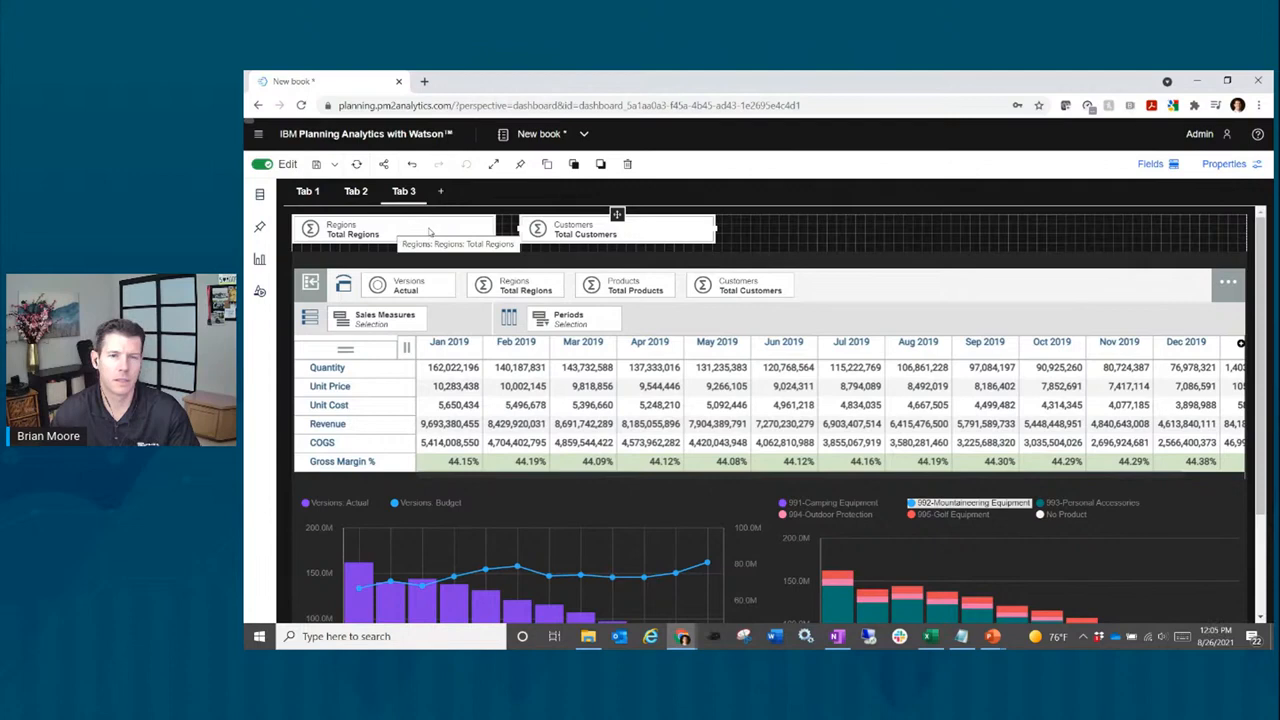
pyautogui.click(680, 236)
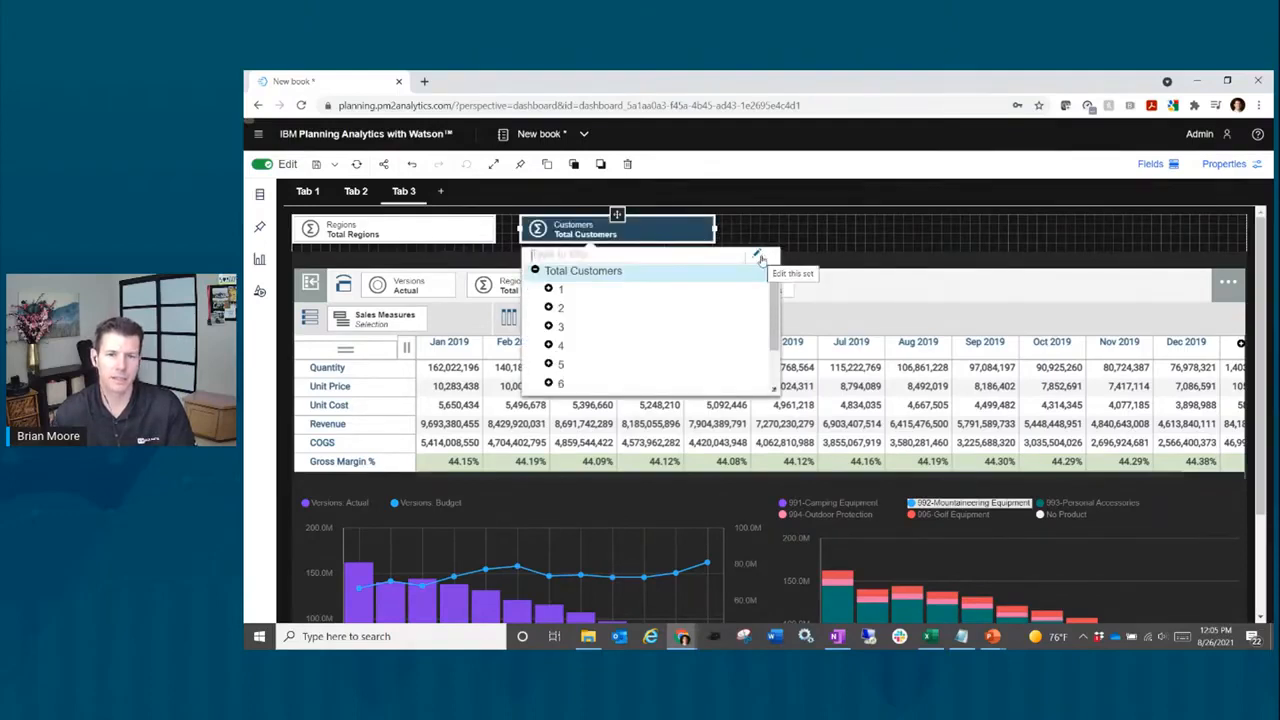
# Step: Edit the Customers set to display members as ID-Name, e.g. 1-Golf Shop, and apply it
pyautogui.click(758, 256)
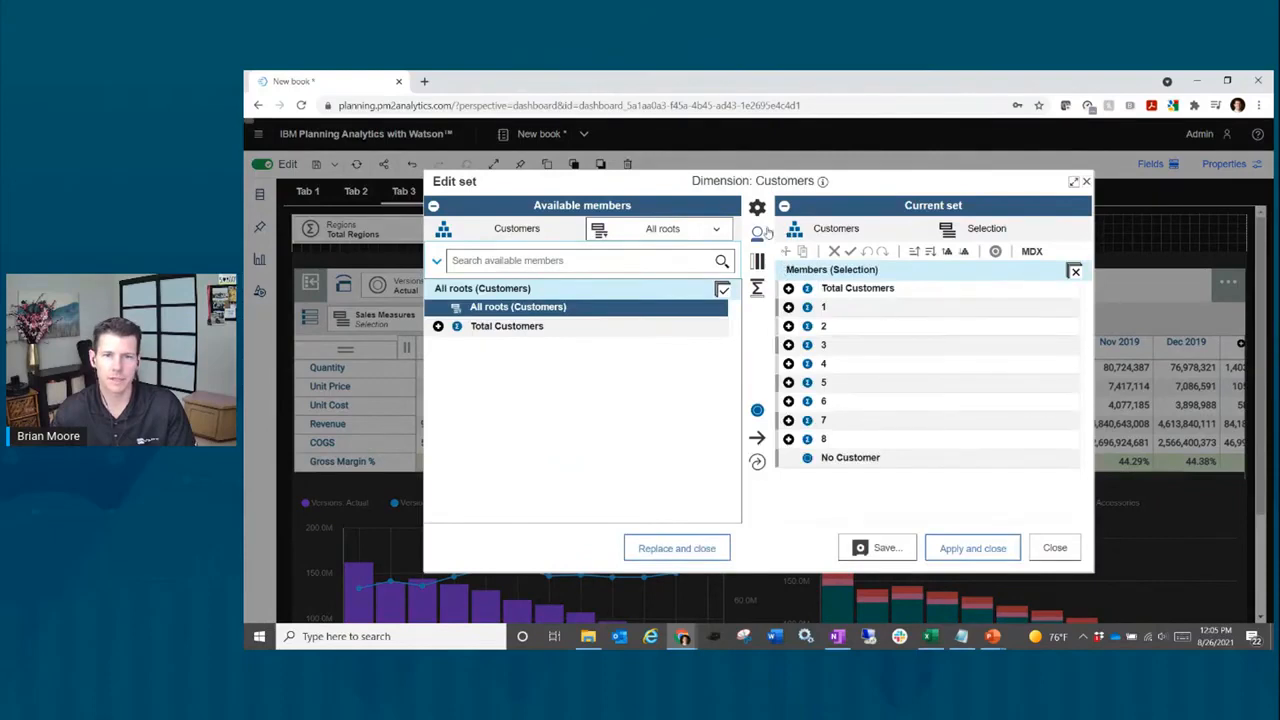
pyautogui.click(757, 233)
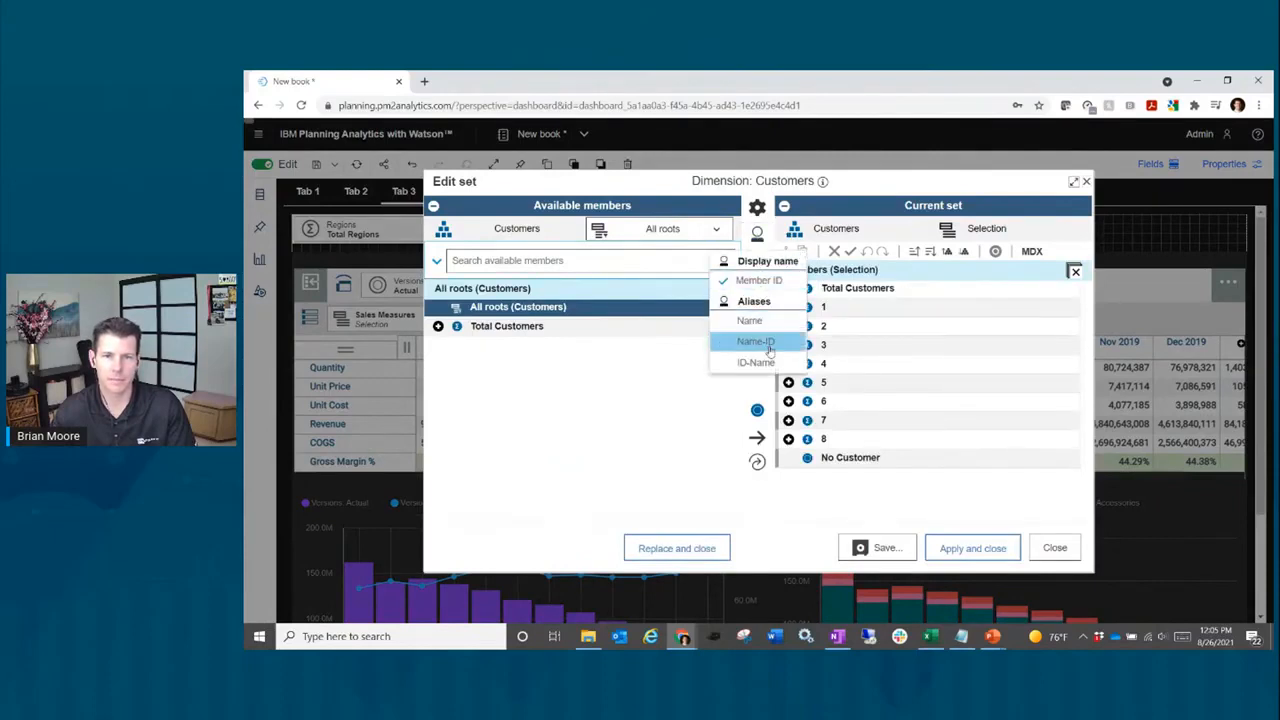
pyautogui.click(755, 362)
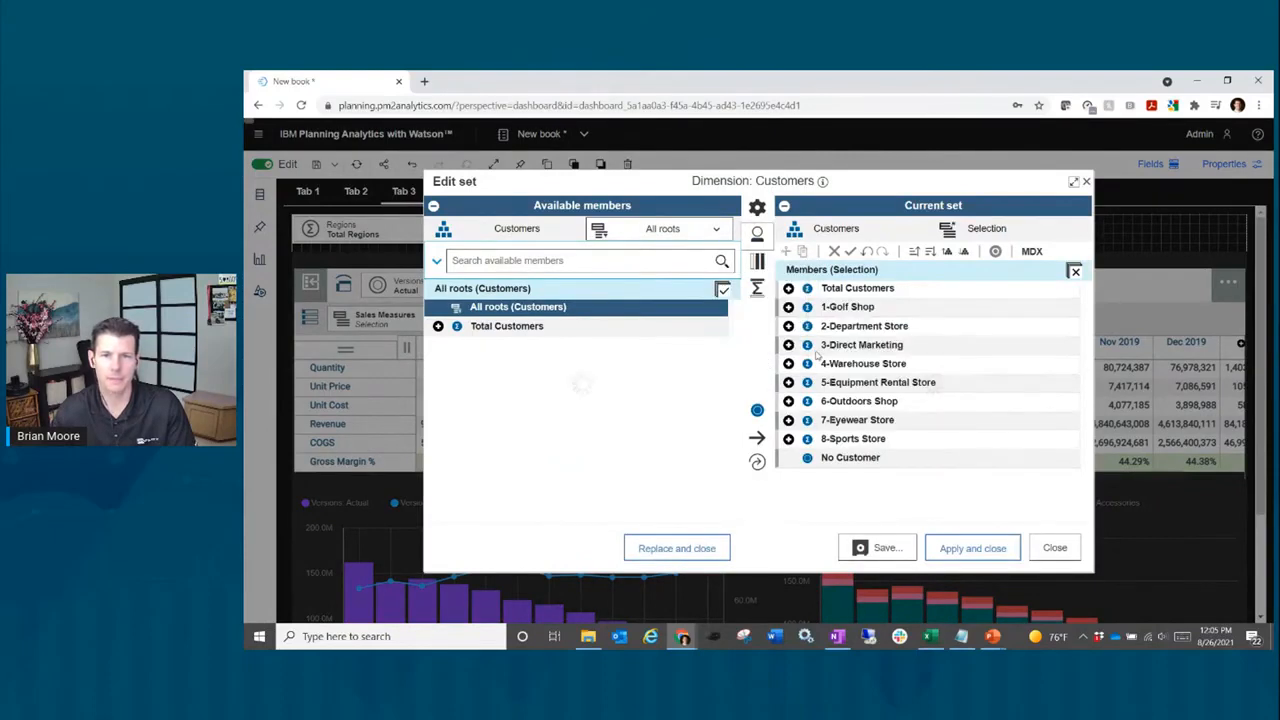
pyautogui.click(997, 560)
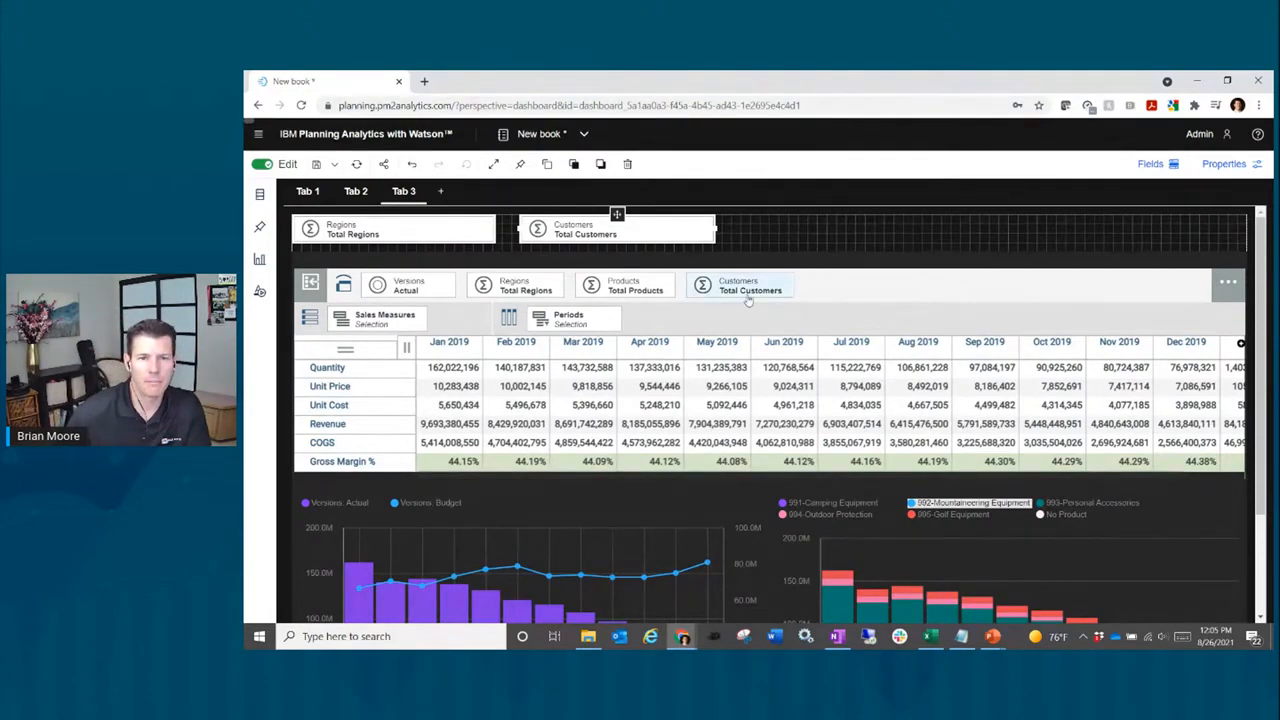
# Step: Turn off grid syncing for Periods, Products, Sales Measures and Versions, keeping Customers and Regions
pyautogui.click(914, 312)
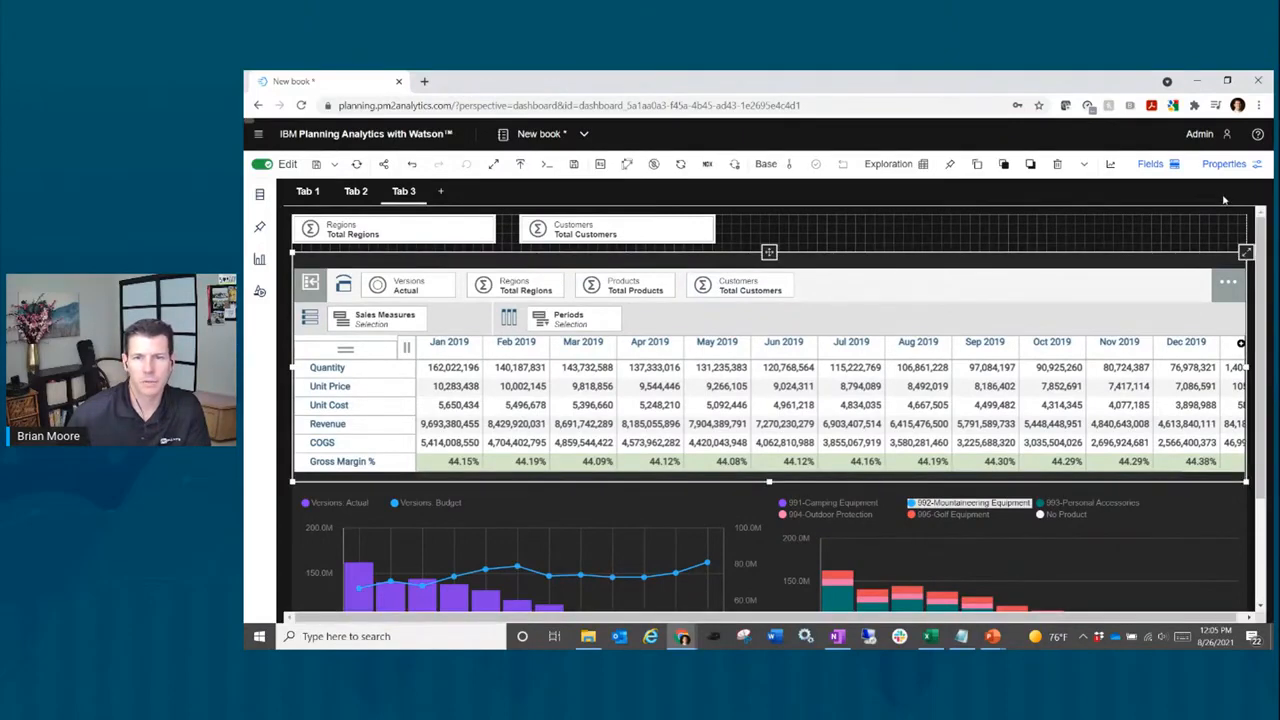
pyautogui.click(1226, 164)
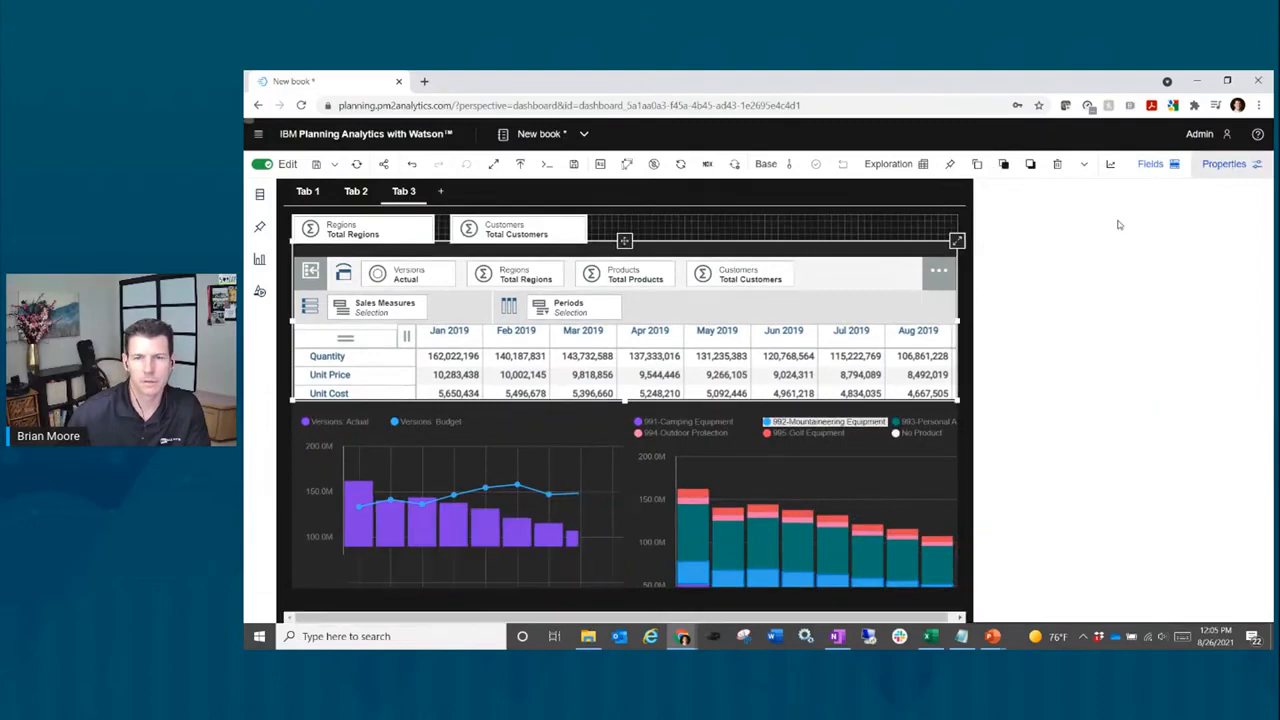
pyautogui.click(997, 230)
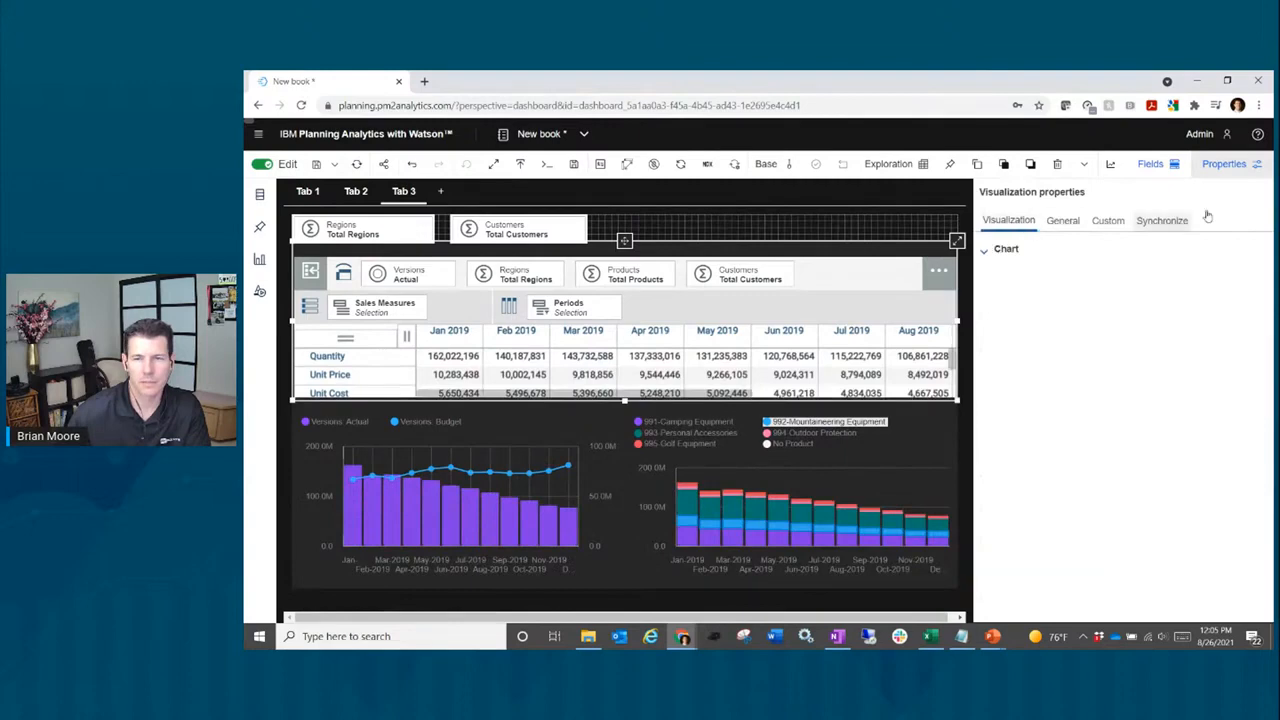
pyautogui.click(1163, 223)
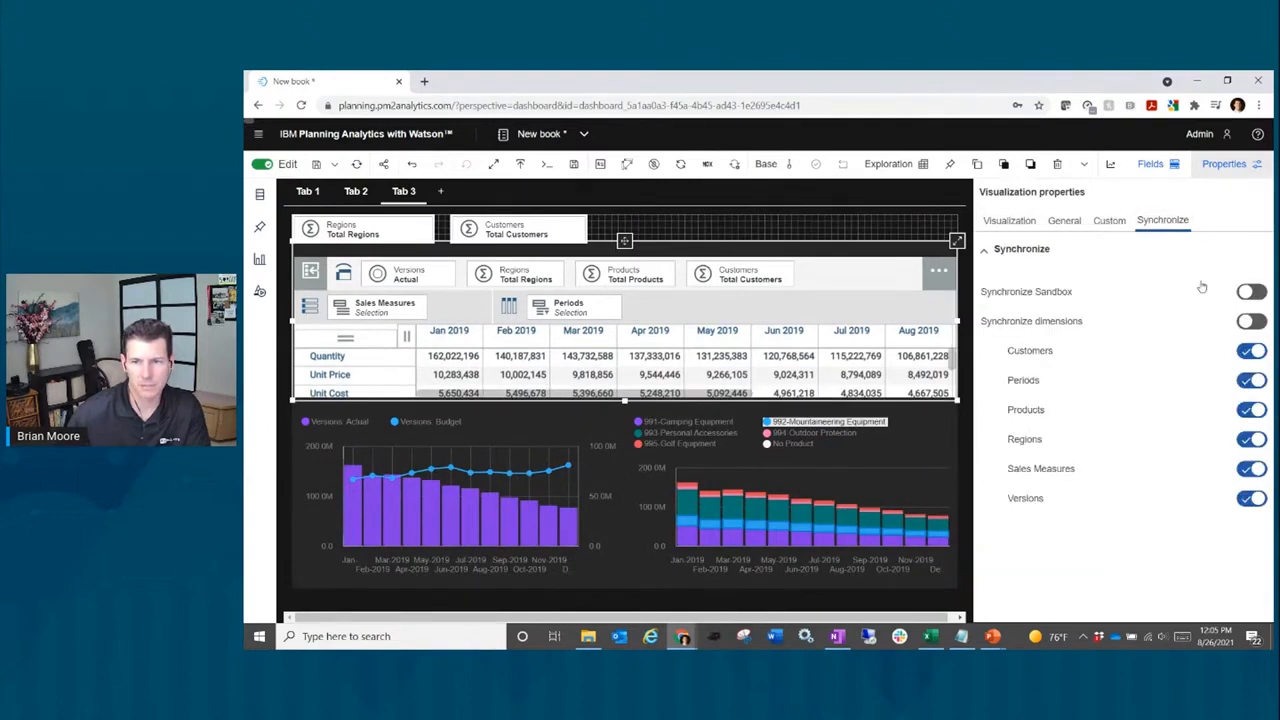
pyautogui.click(1244, 356)
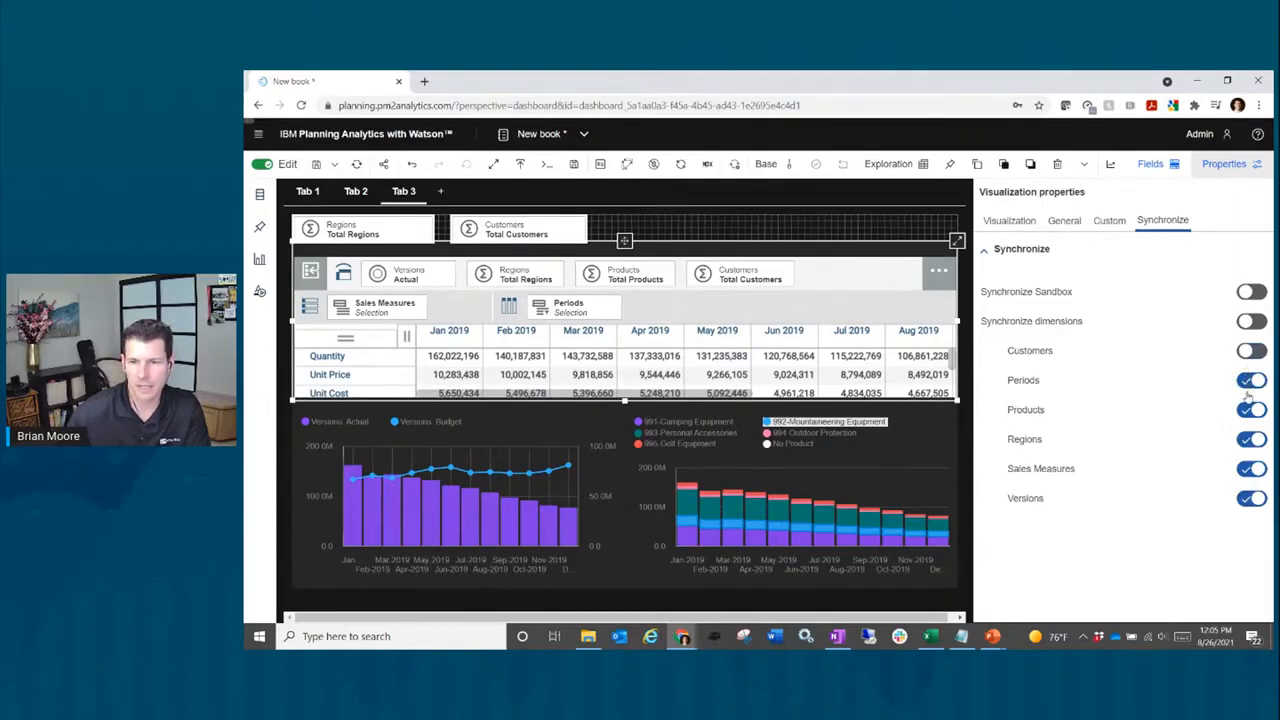
pyautogui.click(1251, 363)
pyautogui.click(1251, 381)
pyautogui.click(1250, 410)
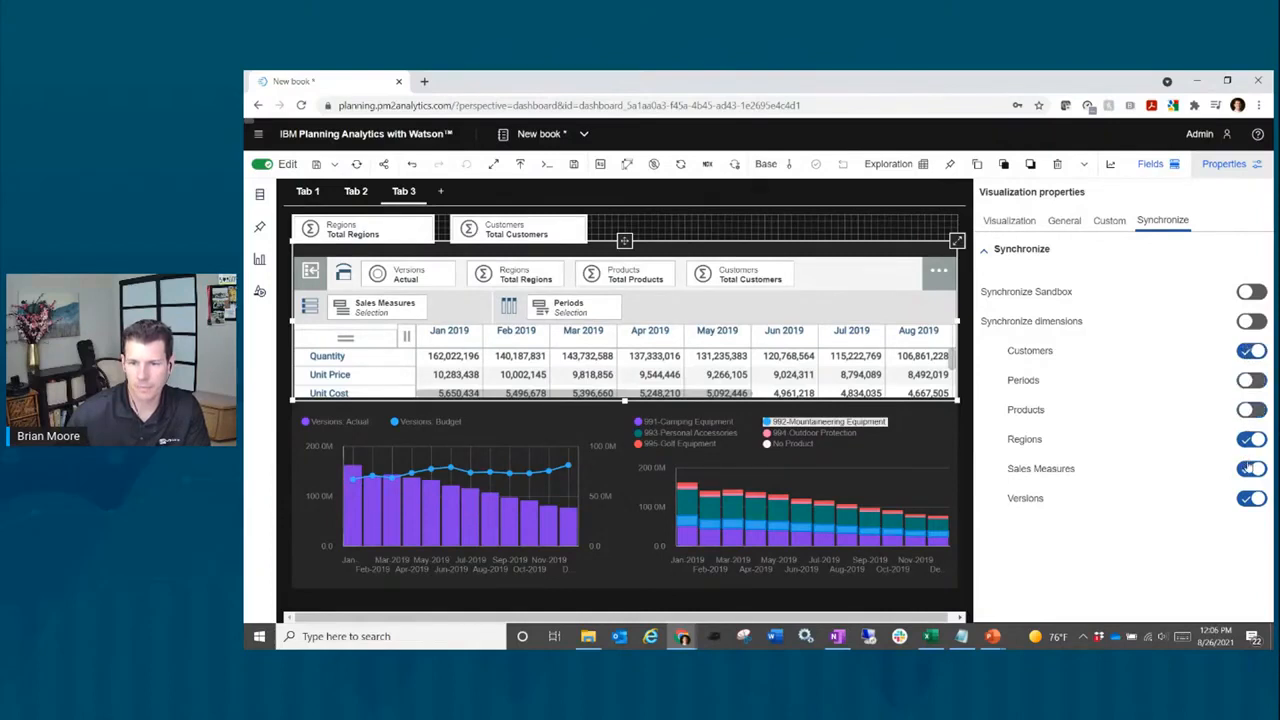
pyautogui.click(1250, 468)
pyautogui.click(1249, 500)
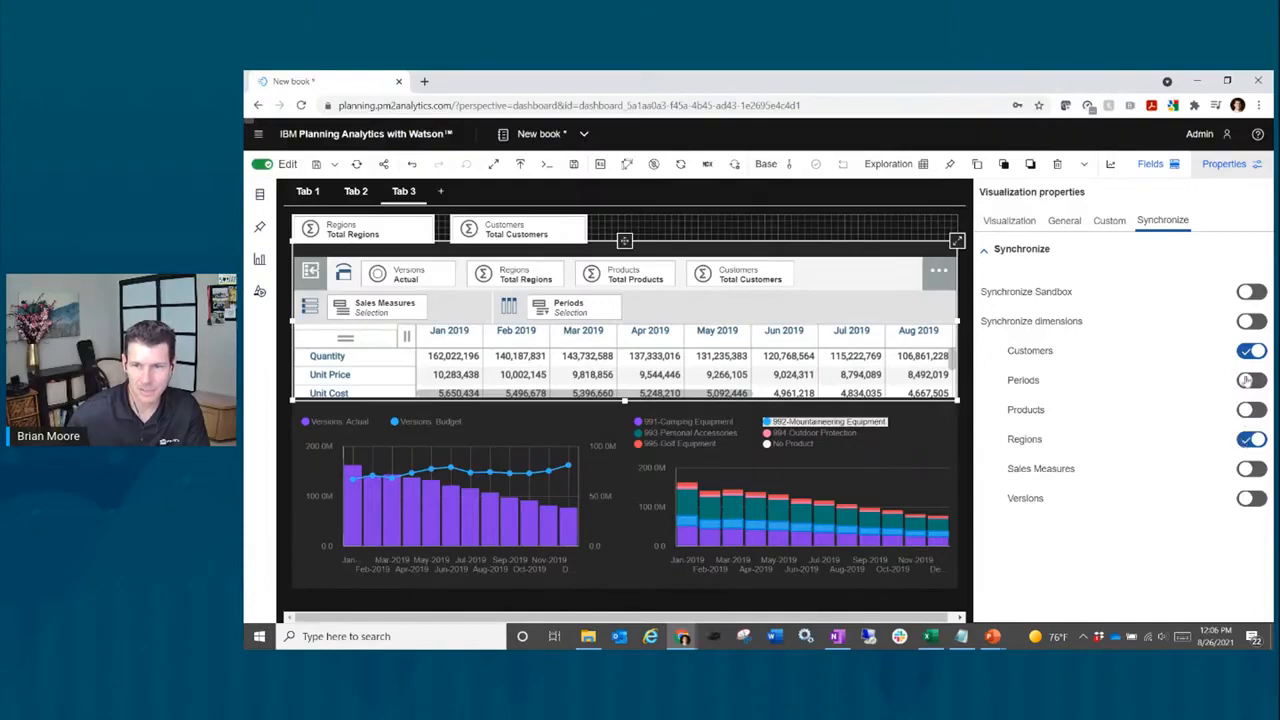
# Step: Enable Synchronize dimensions for the grid and close the properties panel
pyautogui.click(1251, 321)
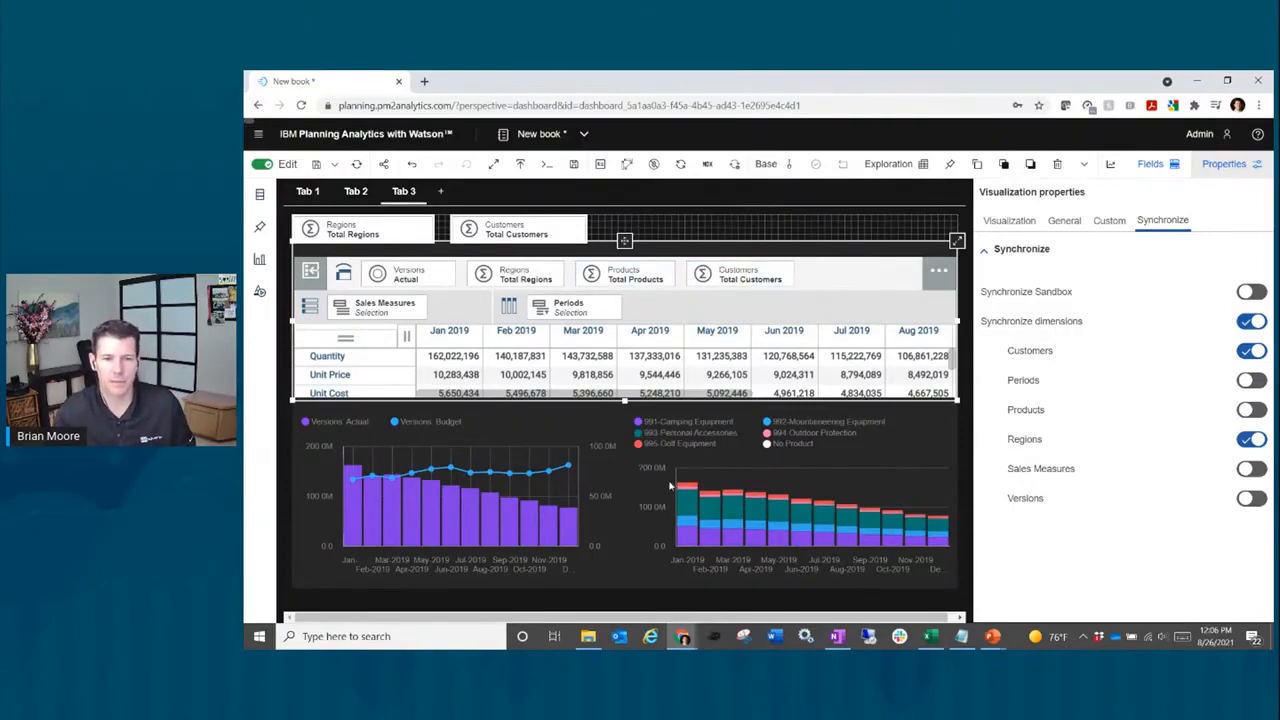
pyautogui.moveTo(516, 505)
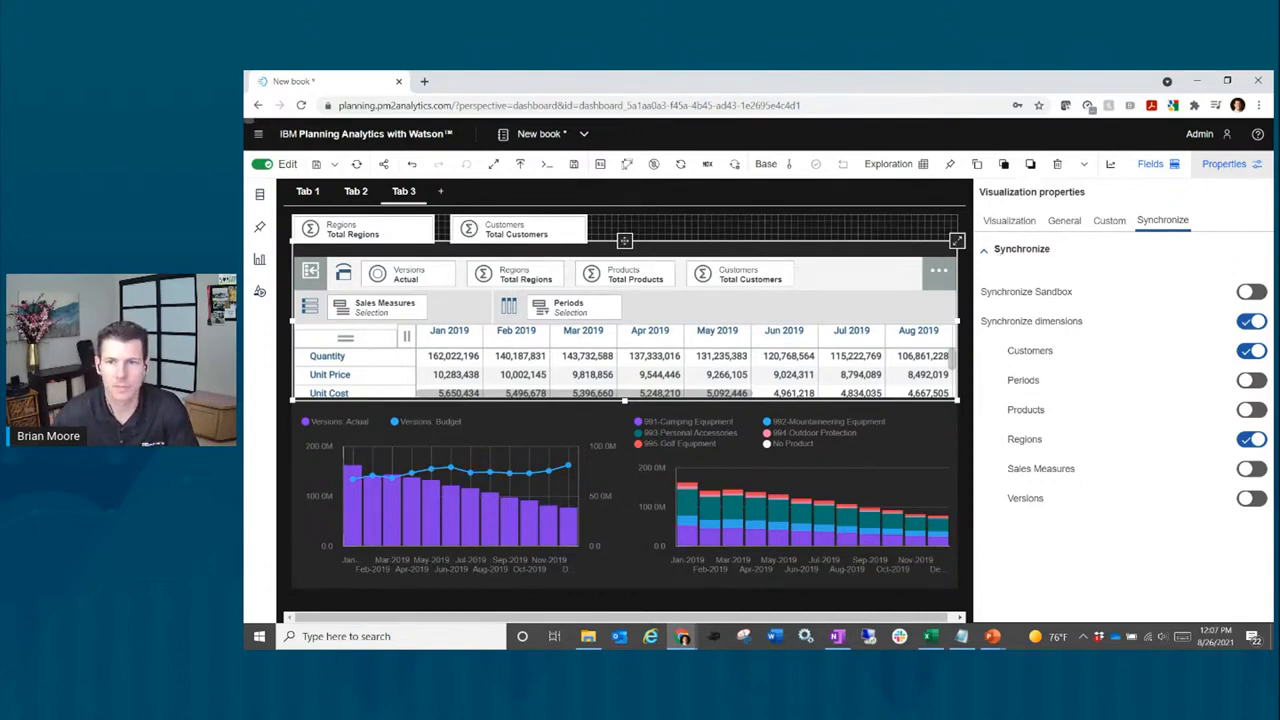
pyautogui.click(1249, 167)
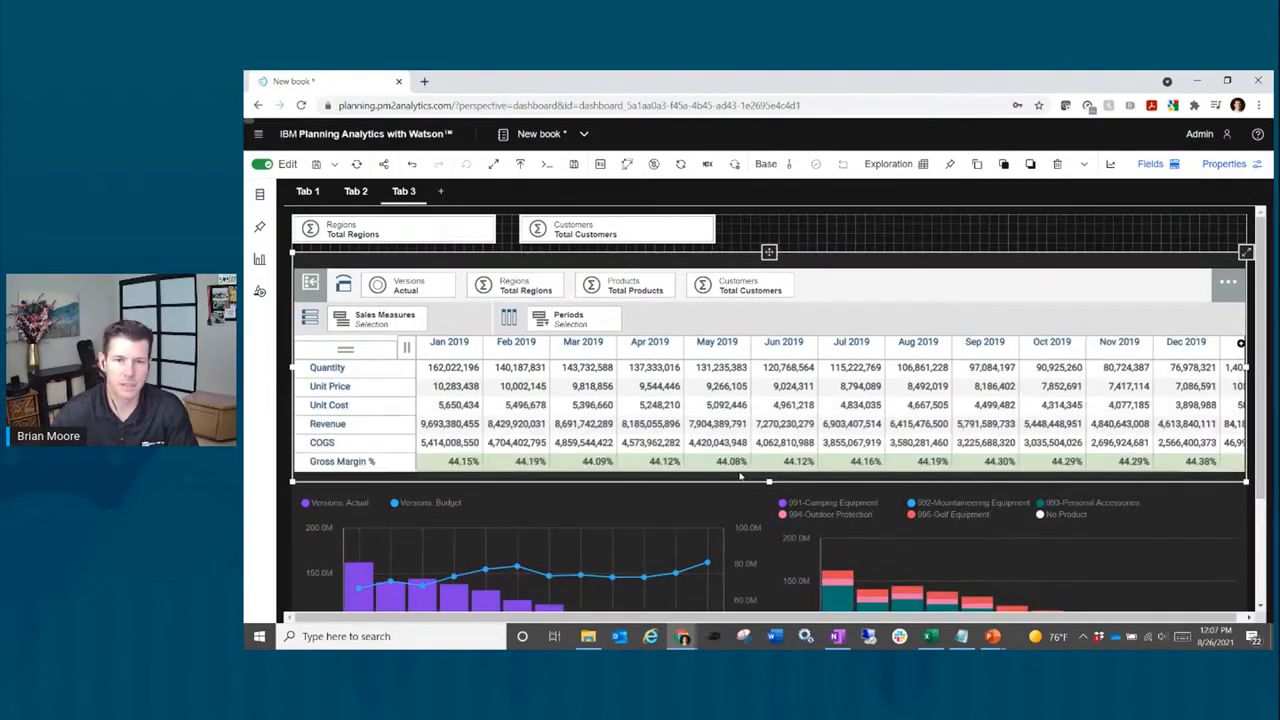
# Step: Set the Actual vs Budget chart to sync only Customers and Regions, with Synchronize dimensions on
pyautogui.click(592, 505)
pyautogui.scroll(-1, 592, 505)
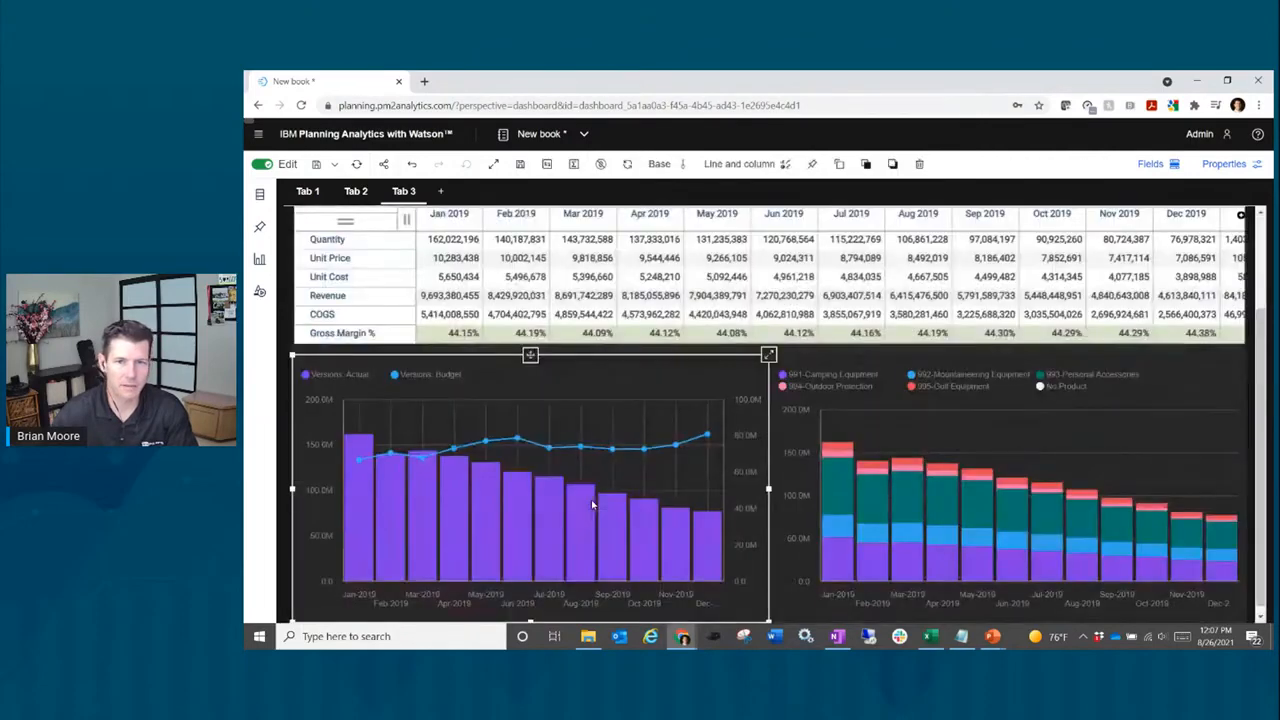
pyautogui.click(1230, 164)
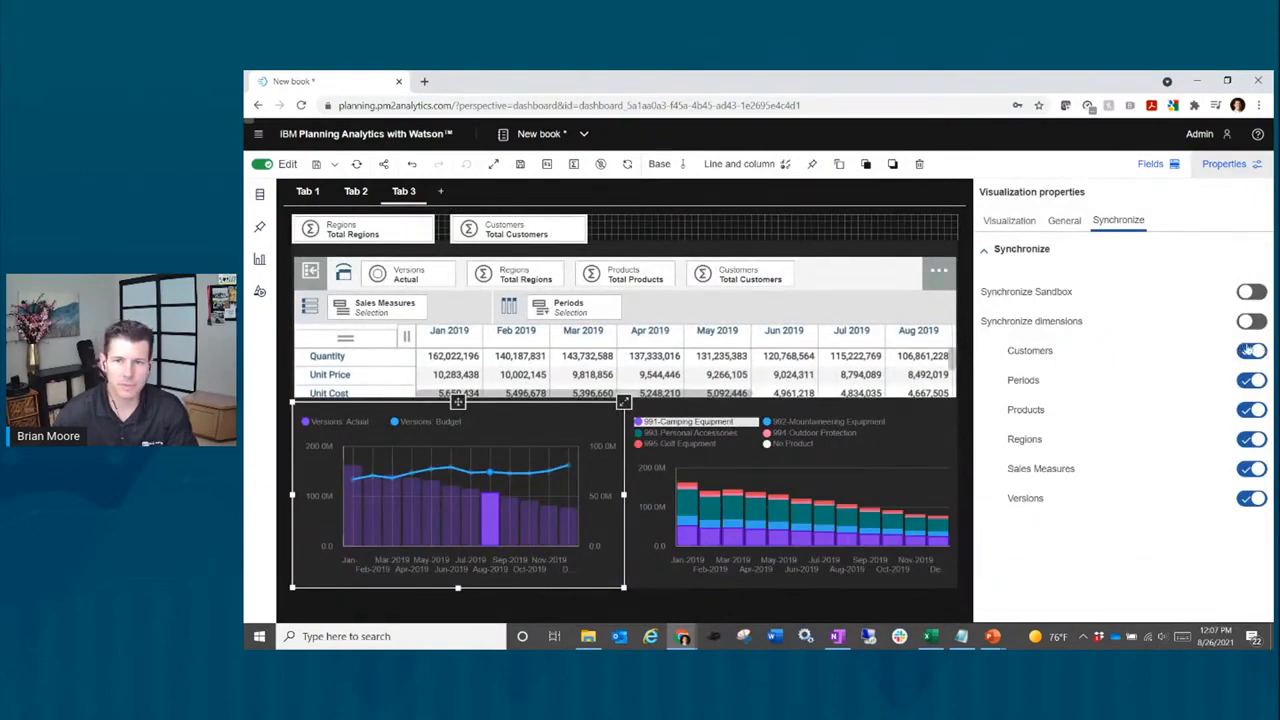
pyautogui.click(1252, 381)
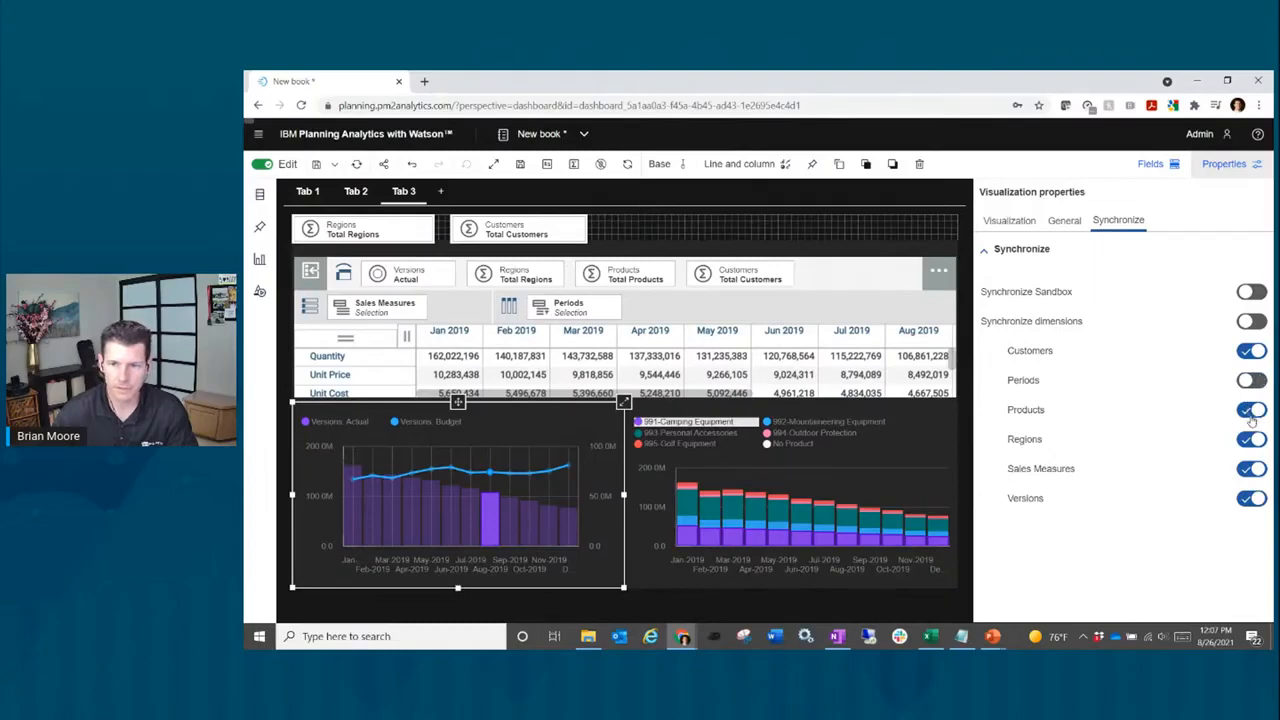
pyautogui.click(1252, 411)
pyautogui.click(1251, 470)
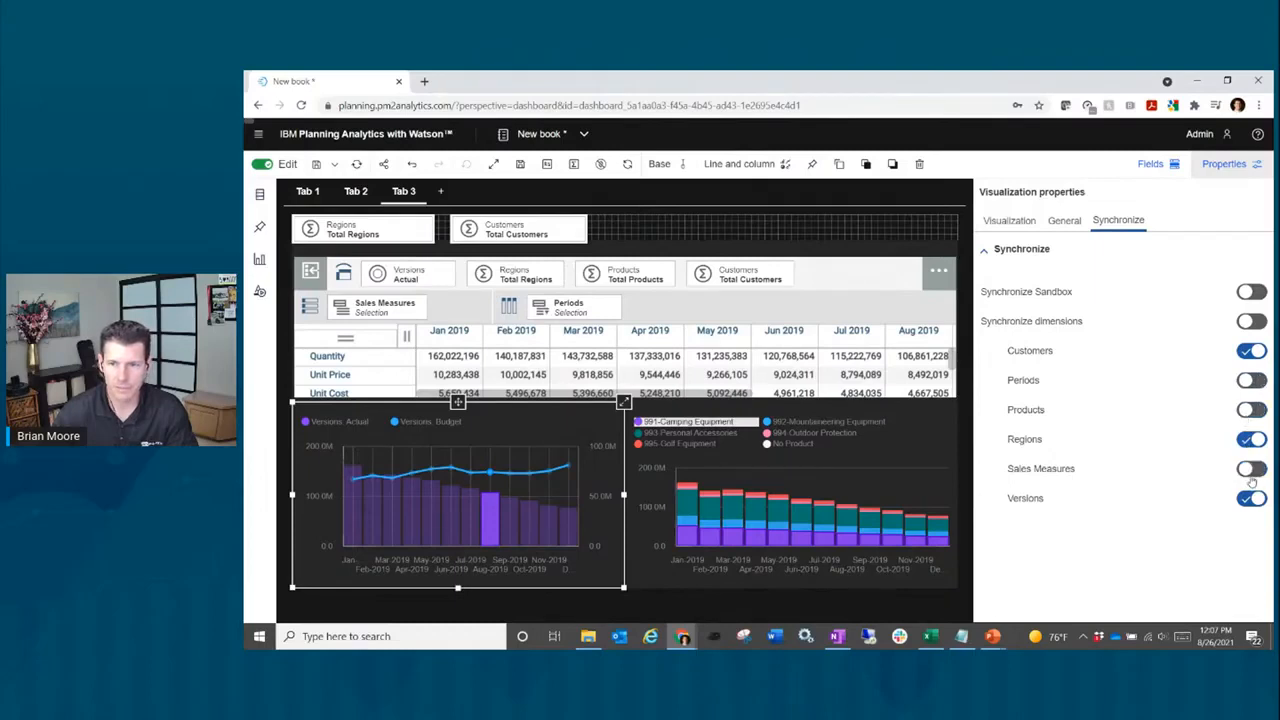
pyautogui.click(1251, 498)
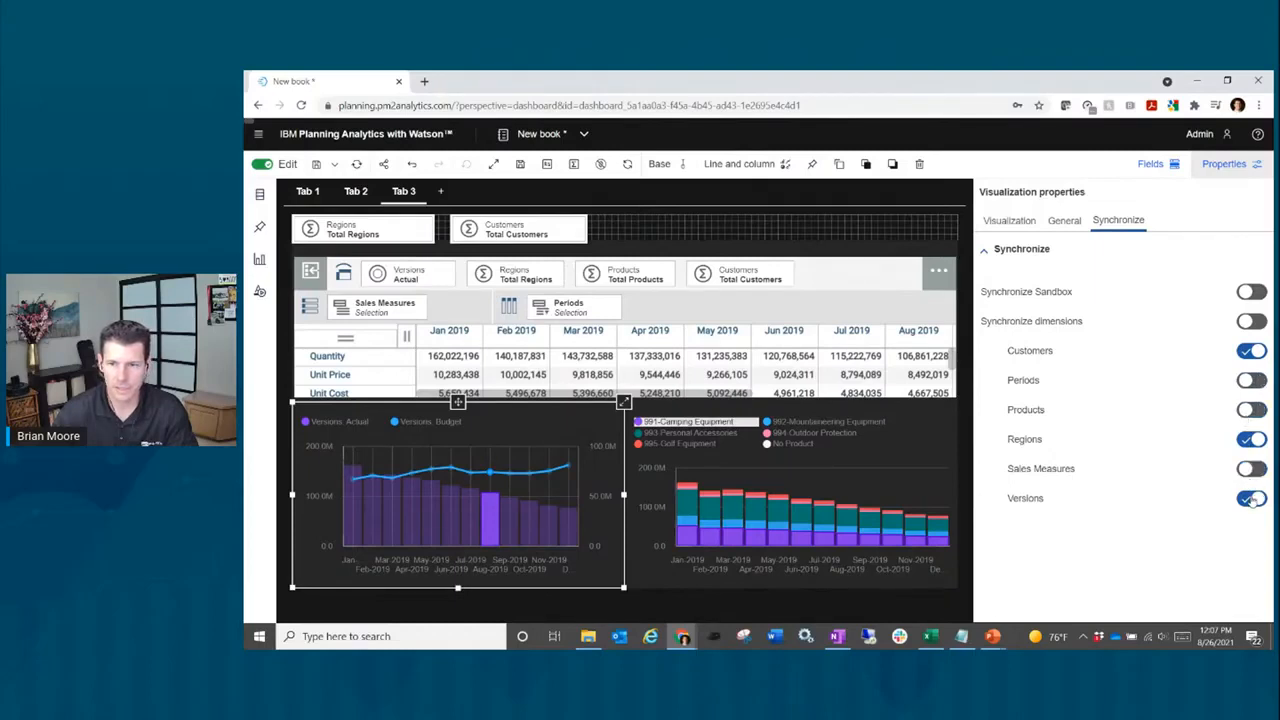
pyautogui.click(1252, 321)
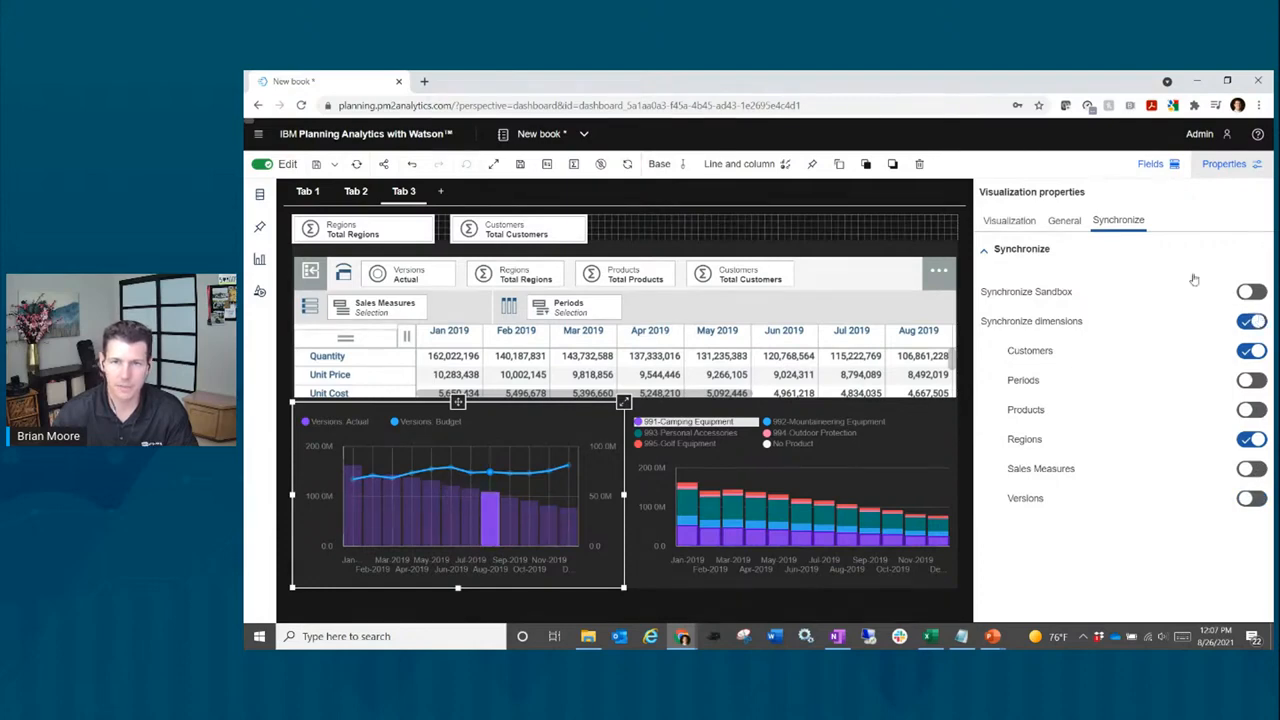
# Step: Set the stacked product chart to sync only Customers and Regions, with Synchronize dimensions on
pyautogui.click(903, 438)
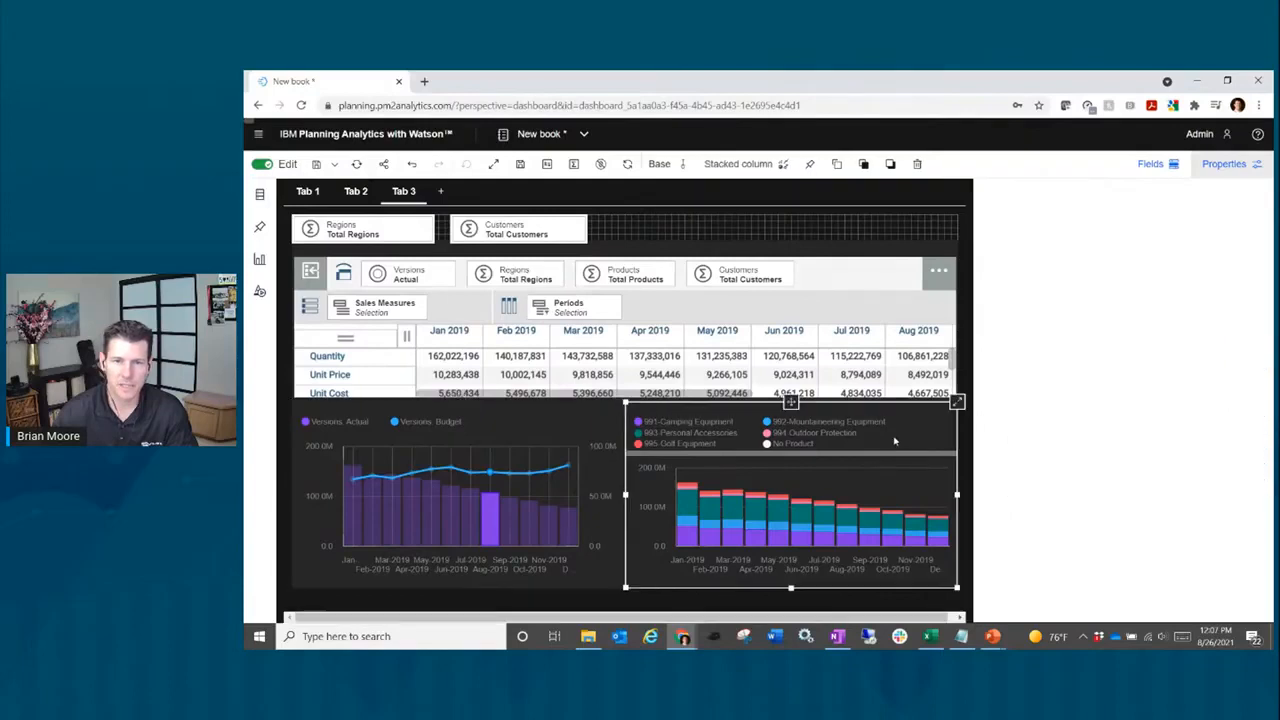
pyautogui.click(1118, 221)
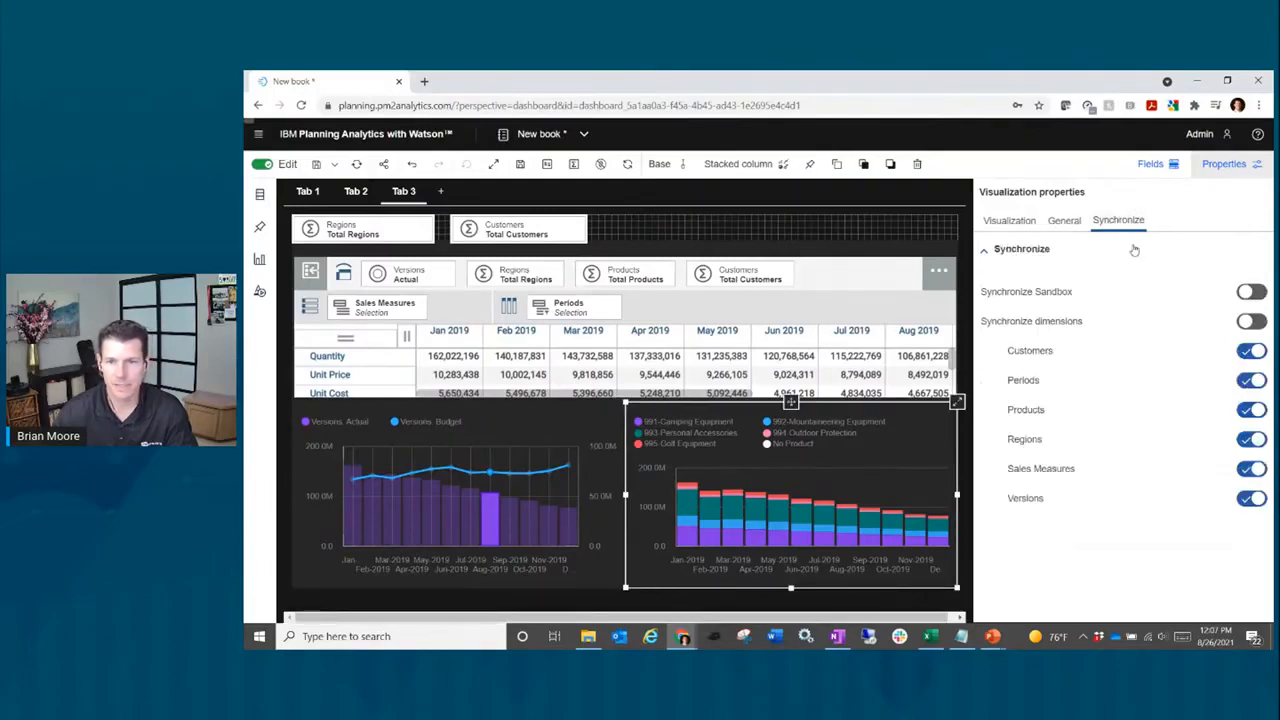
pyautogui.click(1250, 382)
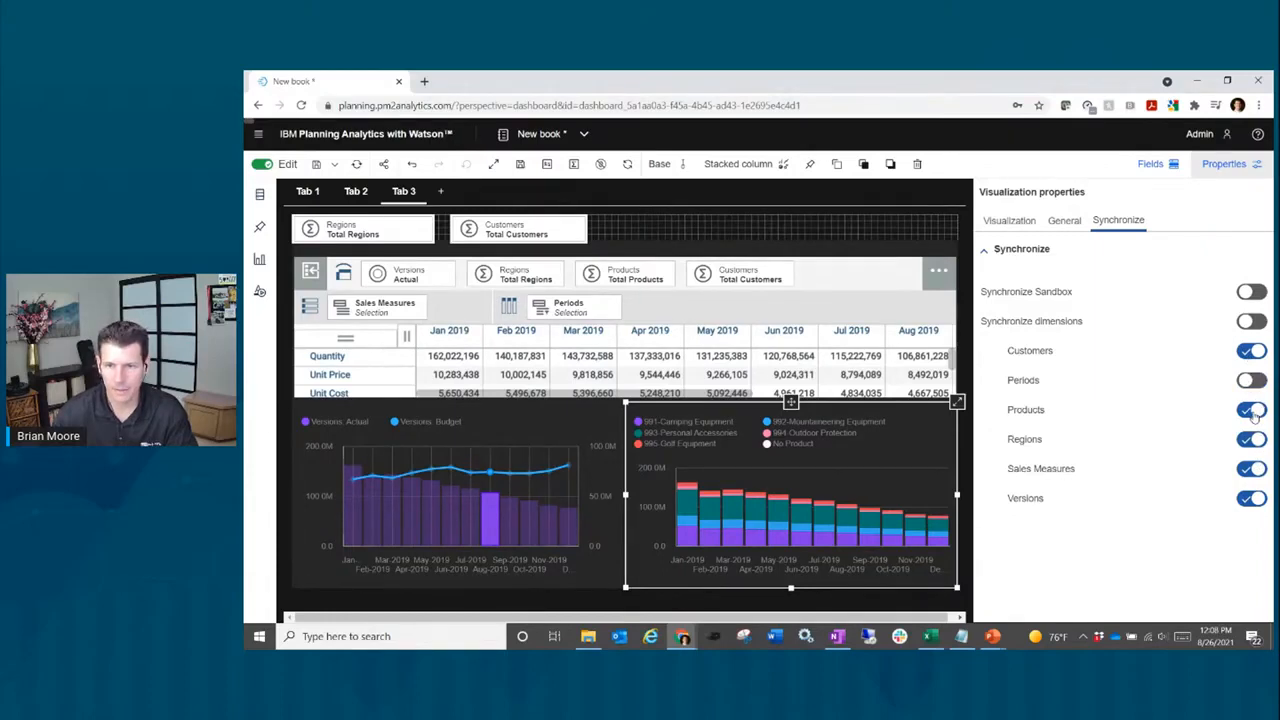
pyautogui.click(1252, 410)
pyautogui.click(1252, 468)
pyautogui.click(1252, 498)
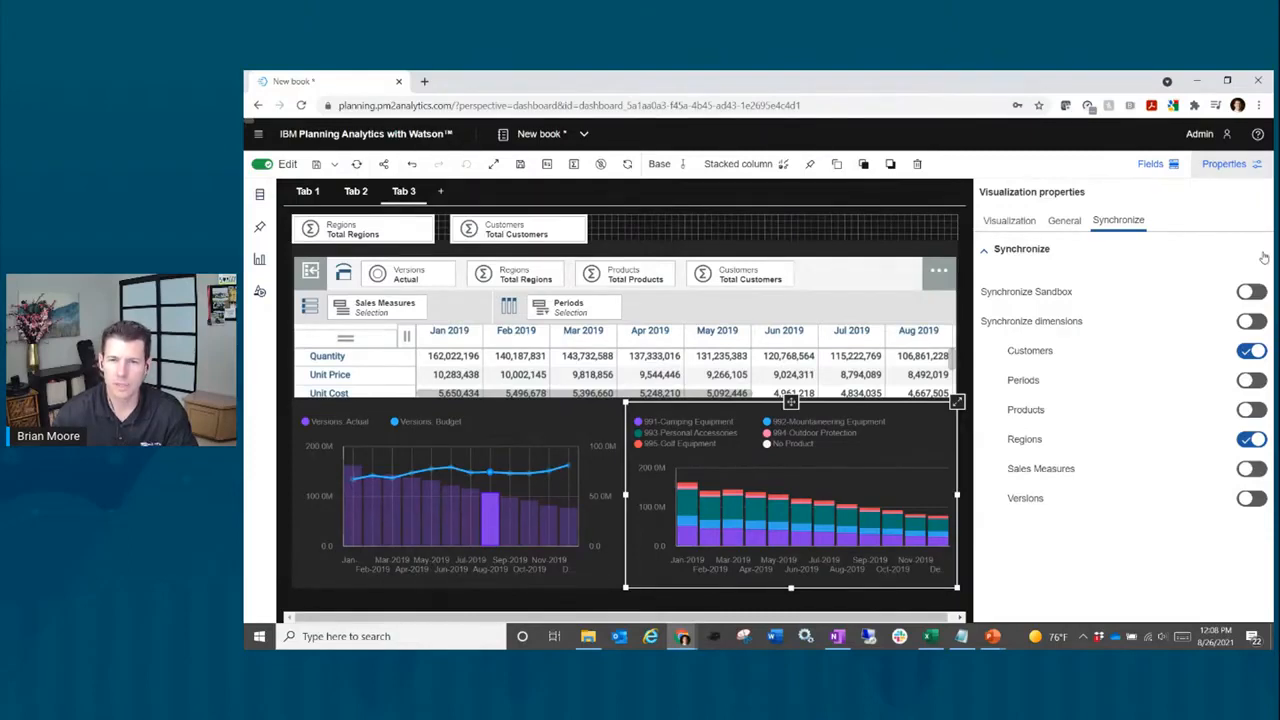
pyautogui.click(1246, 321)
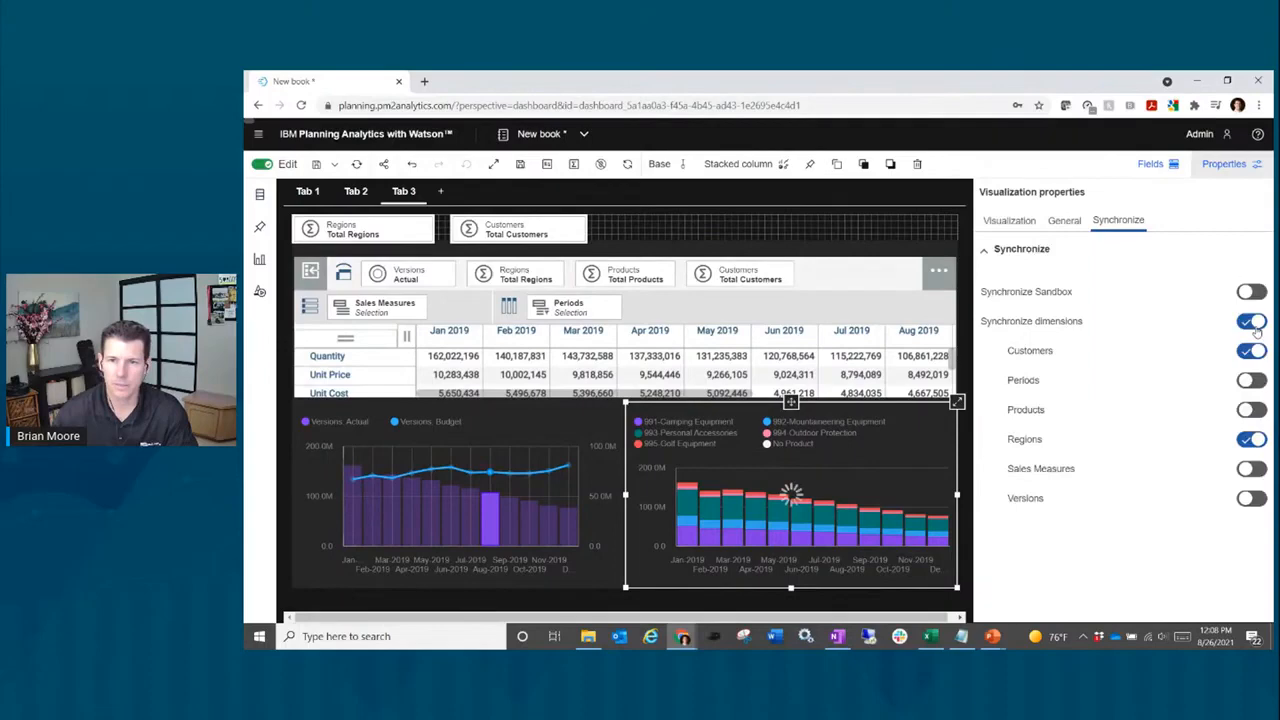
pyautogui.click(1220, 164)
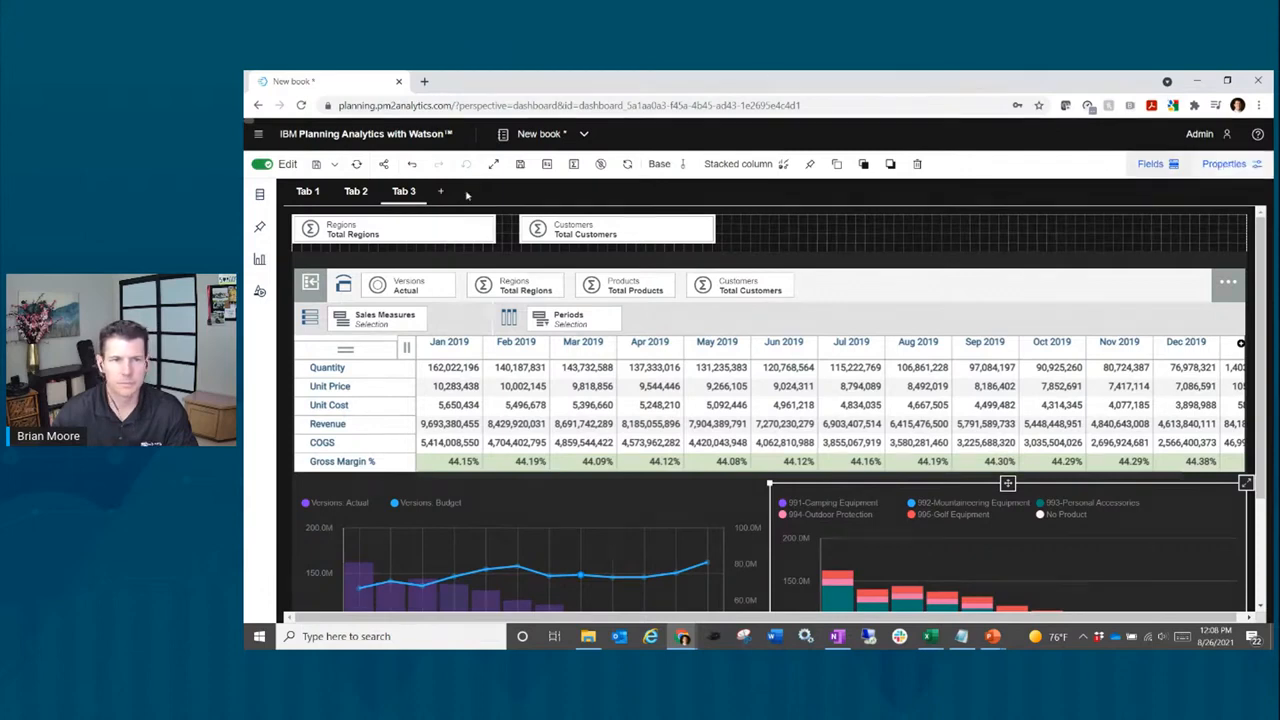
# Step: Hide the sales grid's dimension overview and deselect the grid
pyautogui.click(807, 322)
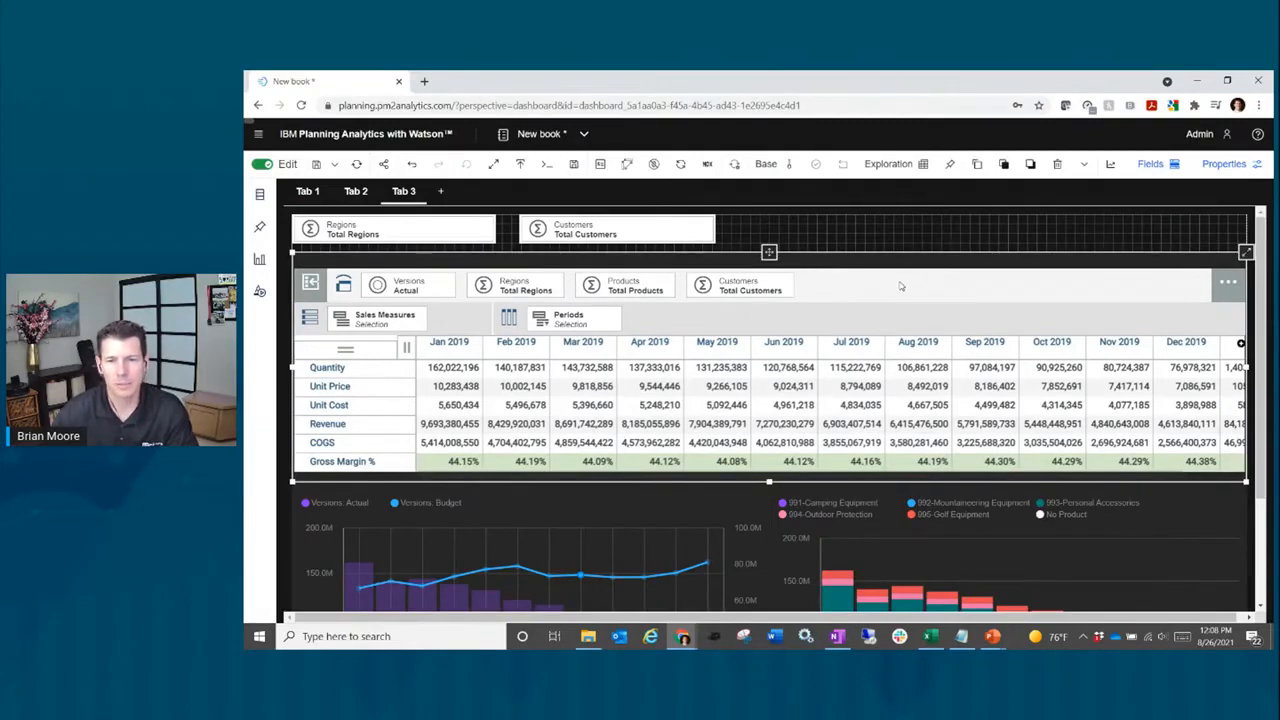
pyautogui.click(1084, 166)
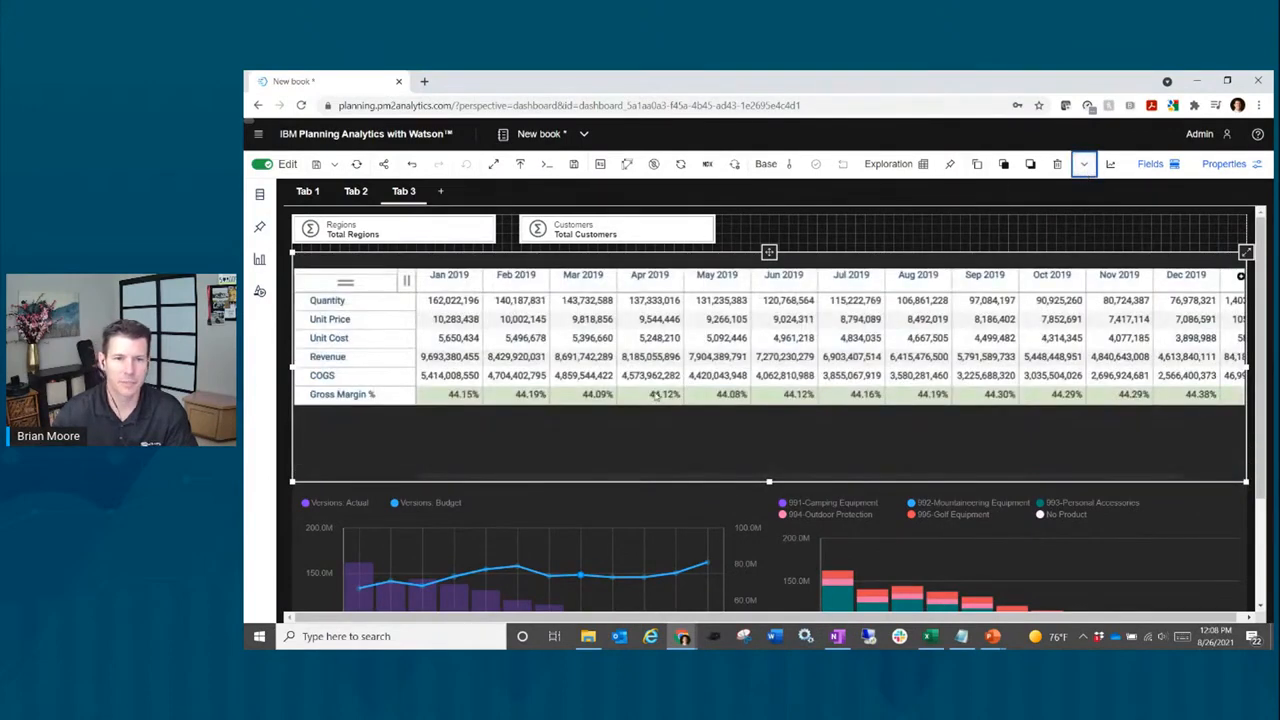
pyautogui.click(877, 227)
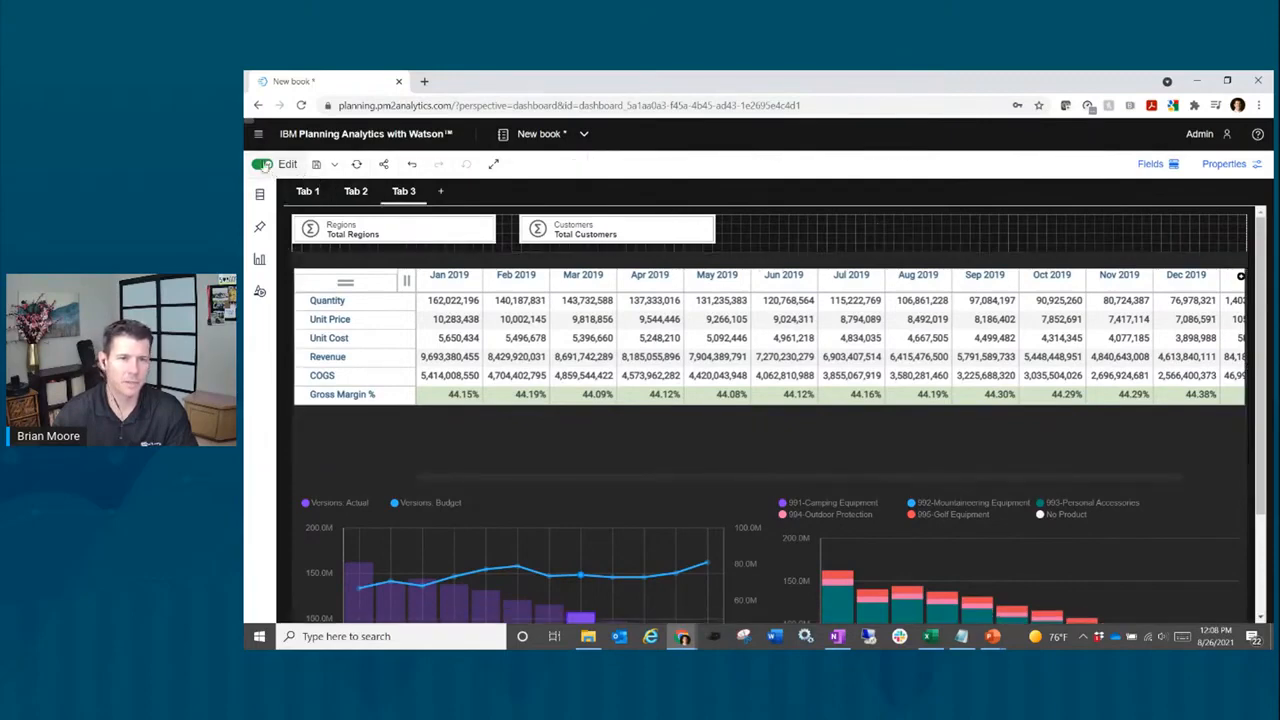
# Step: Switch the dashboard out of edit mode and show it full screen
pyautogui.click(262, 165)
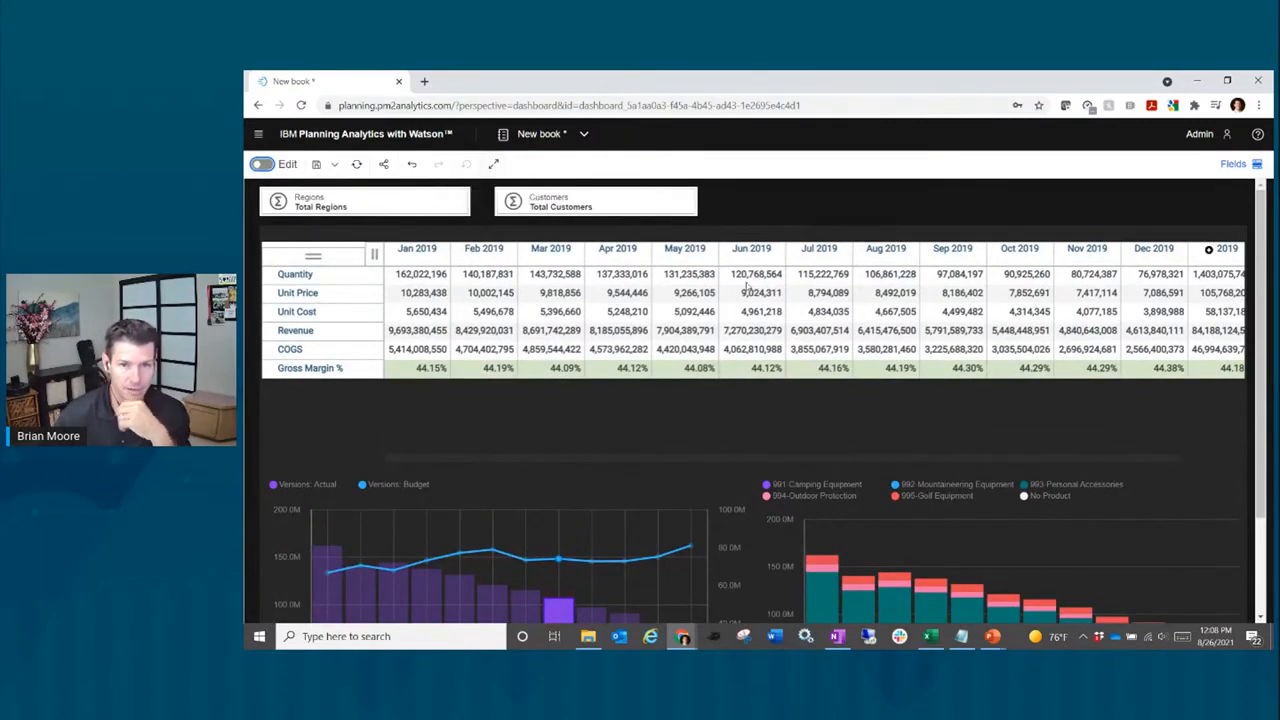
pyautogui.click(496, 167)
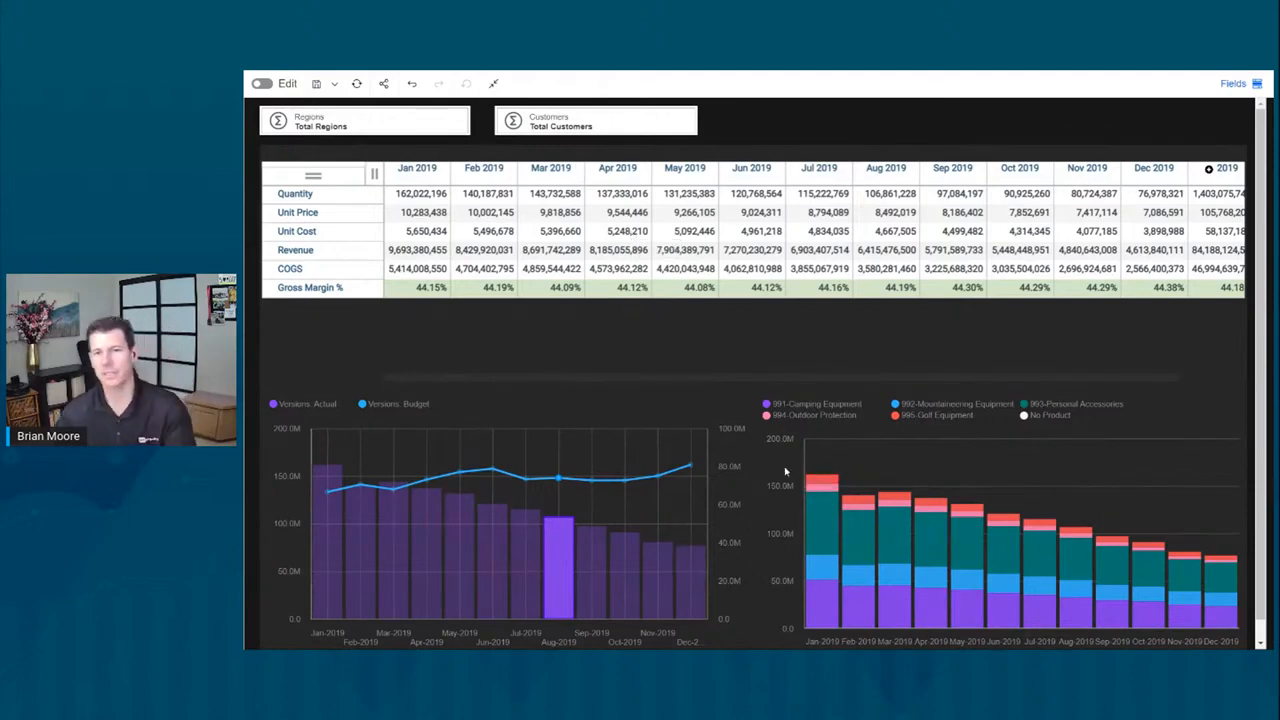
# Step: Filter the dashboard by region, first to 710-Americas, then to 750-Northern Europe
pyautogui.click(369, 126)
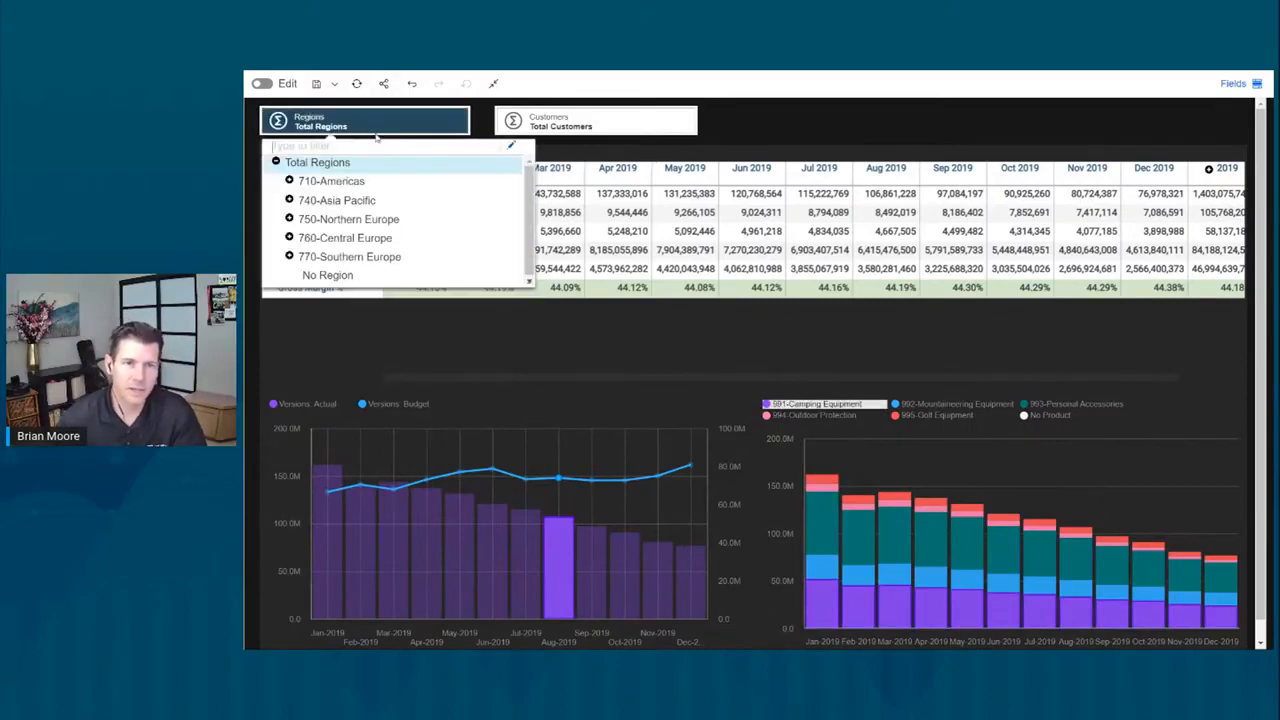
pyautogui.click(344, 184)
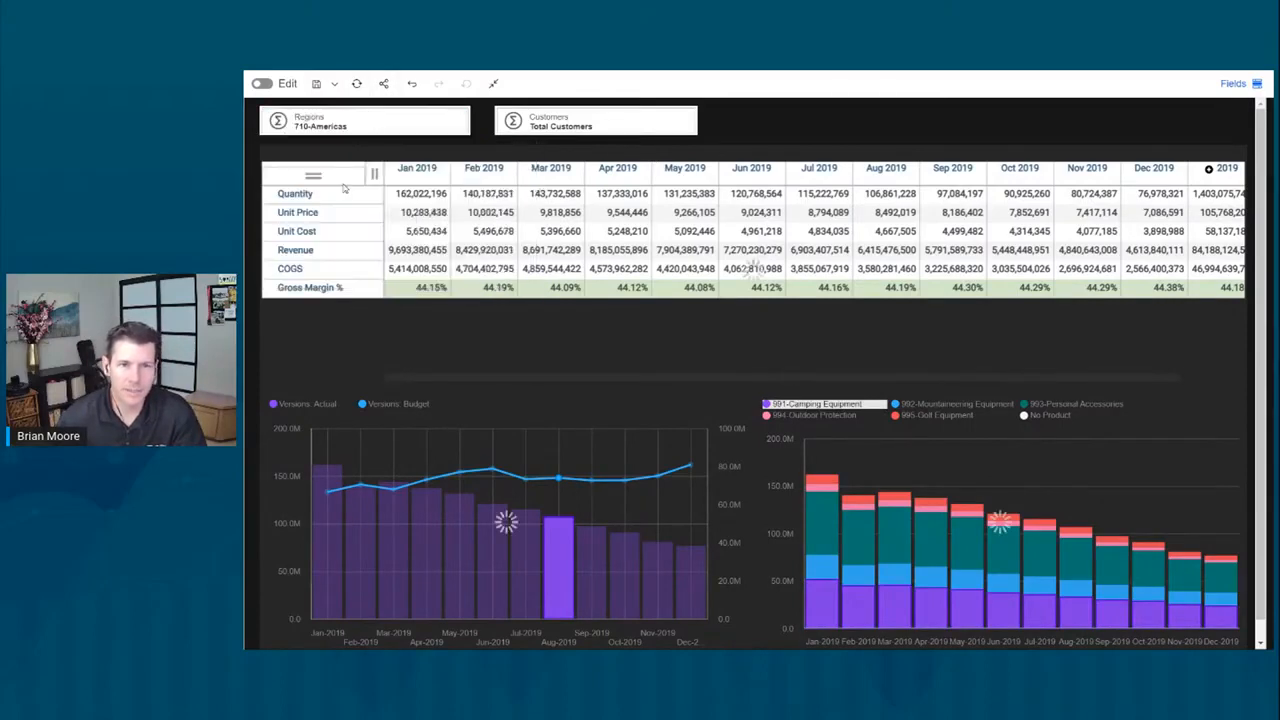
pyautogui.click(378, 121)
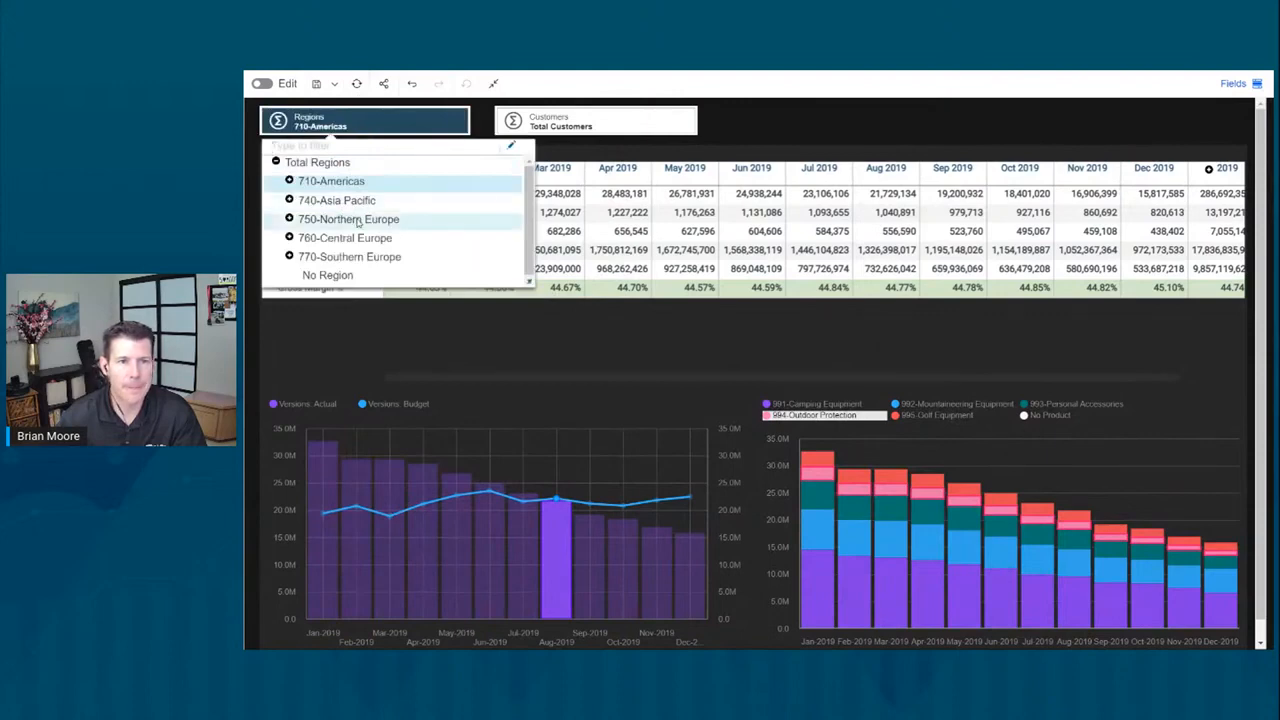
pyautogui.click(359, 220)
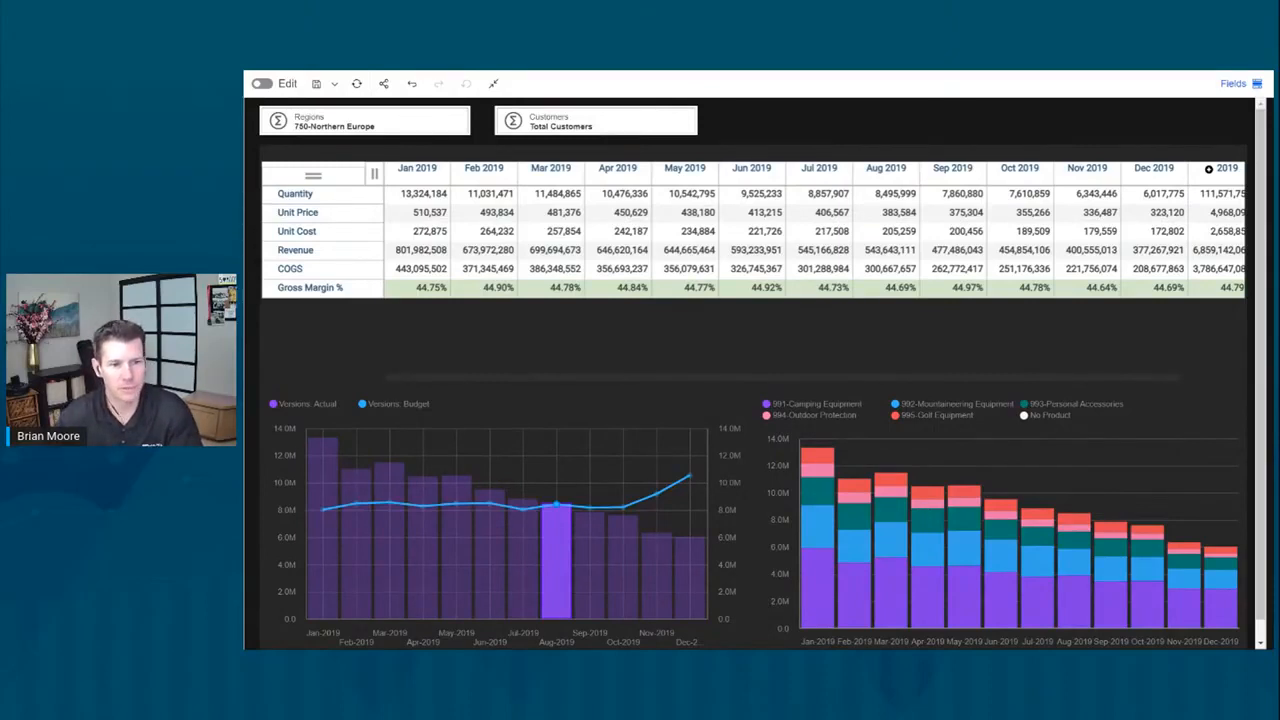
# Step: Exit full screen and switch over to the Excel workbook
pyautogui.moveTo(693, 579)
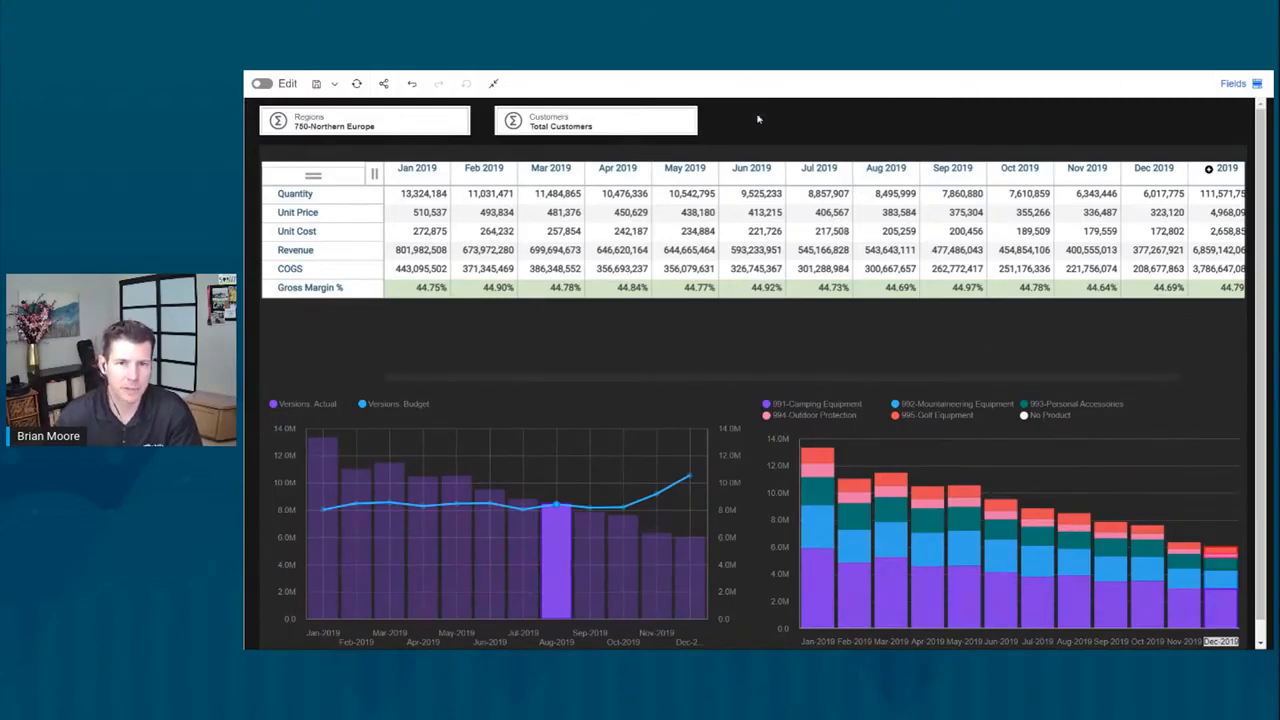
pyautogui.click(493, 84)
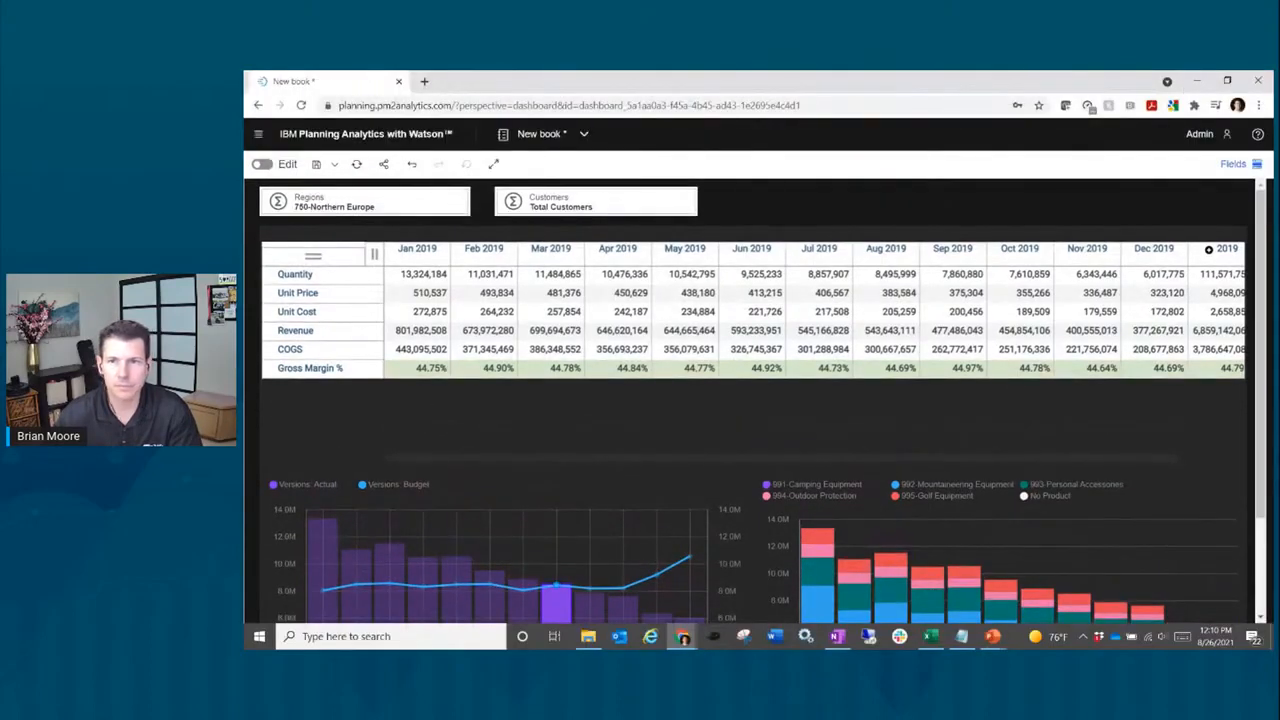
pyautogui.click(931, 640)
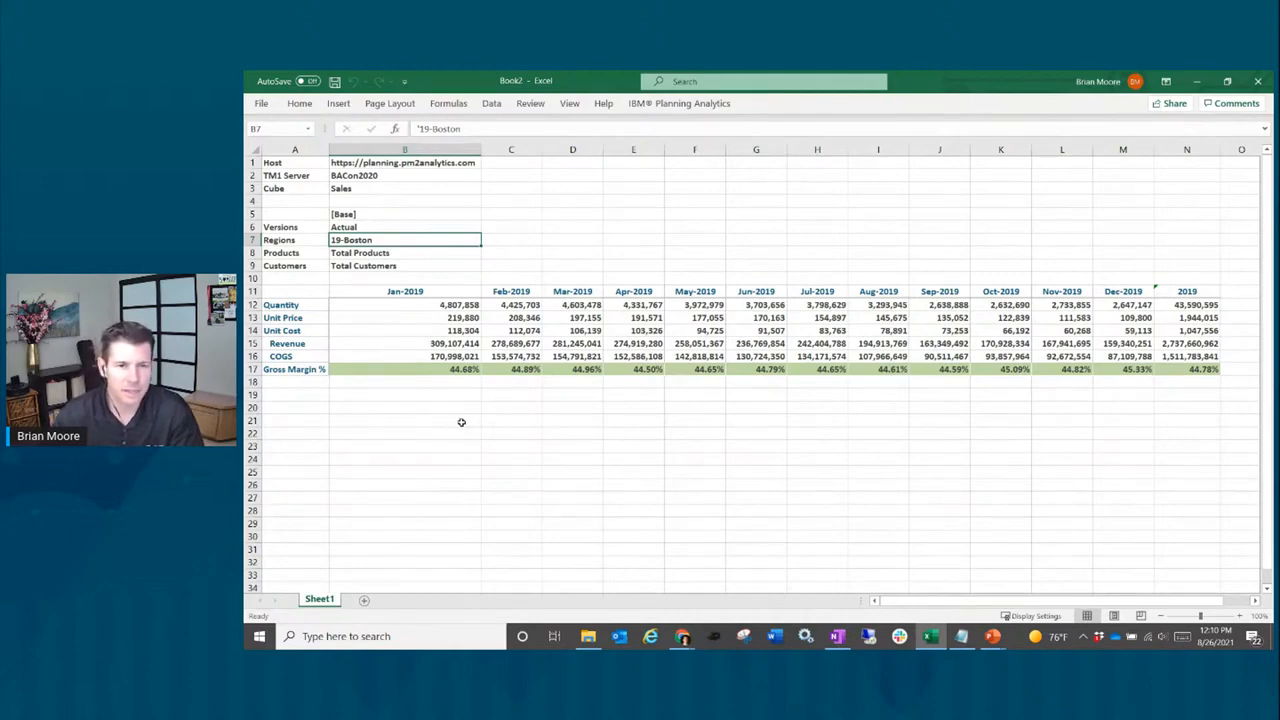
pyautogui.click(679, 104)
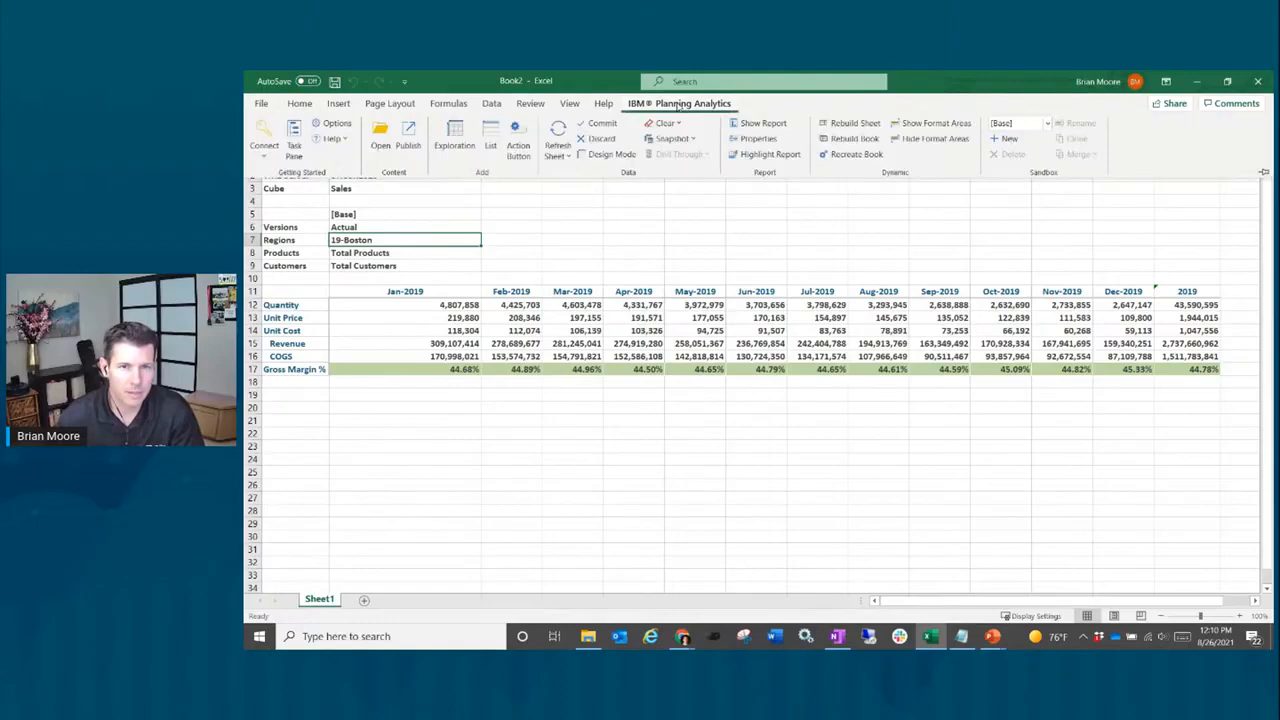
pyautogui.click(265, 148)
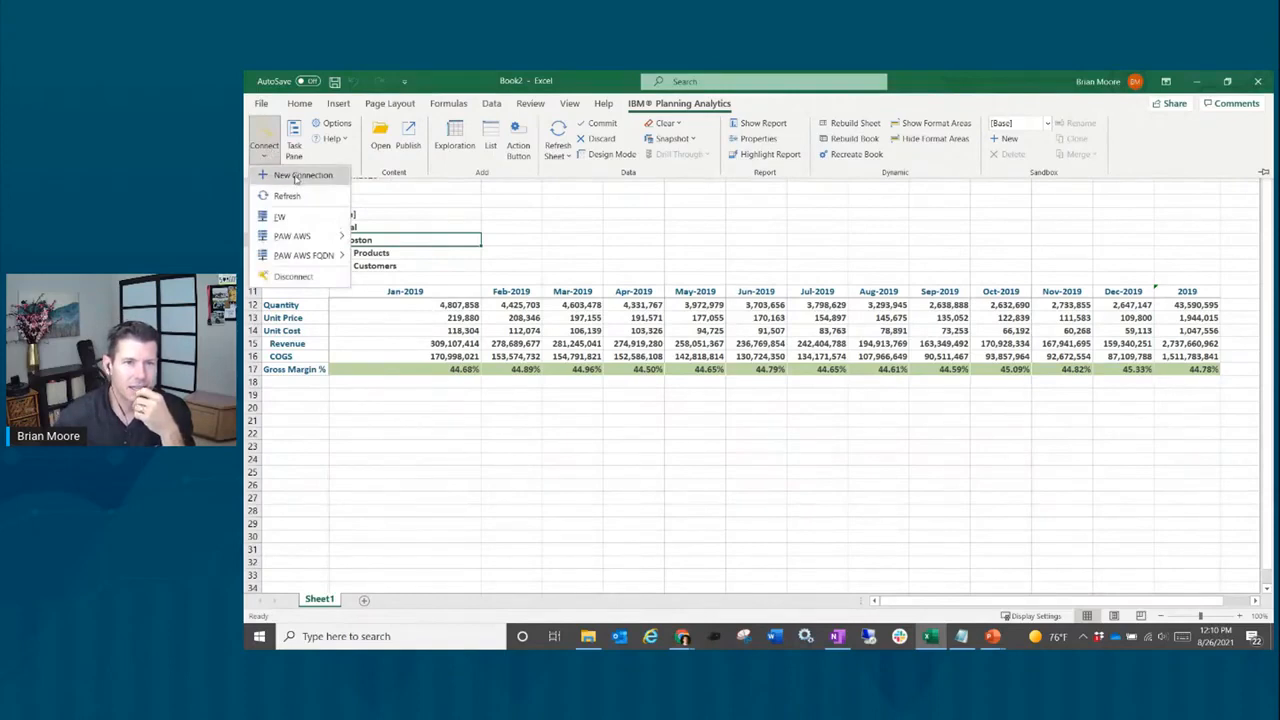
pyautogui.click(295, 181)
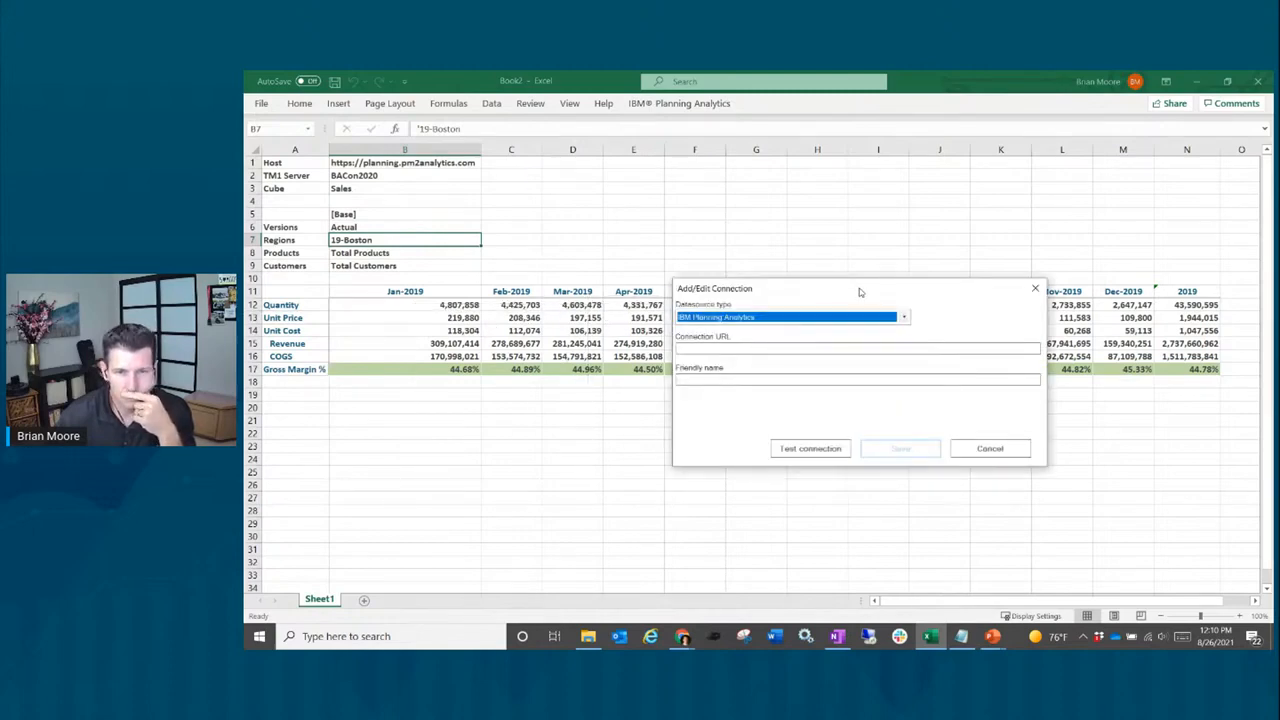
pyautogui.click(797, 351)
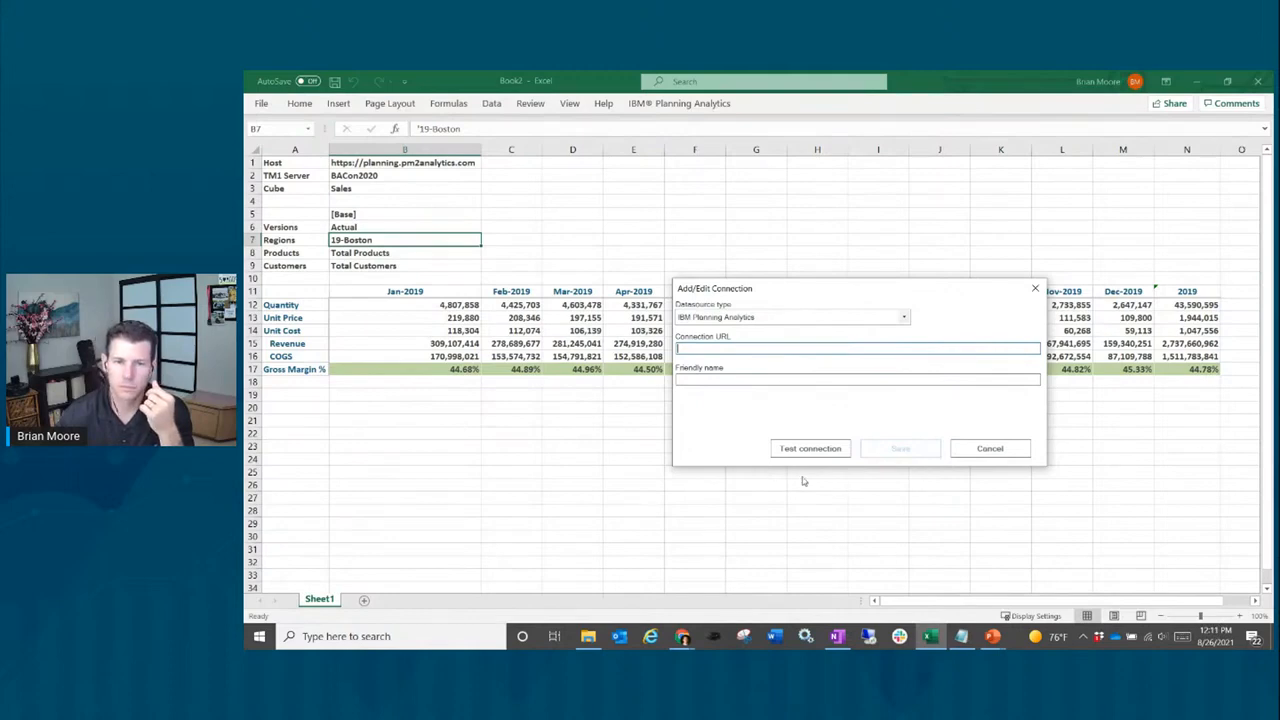
pyautogui.click(987, 448)
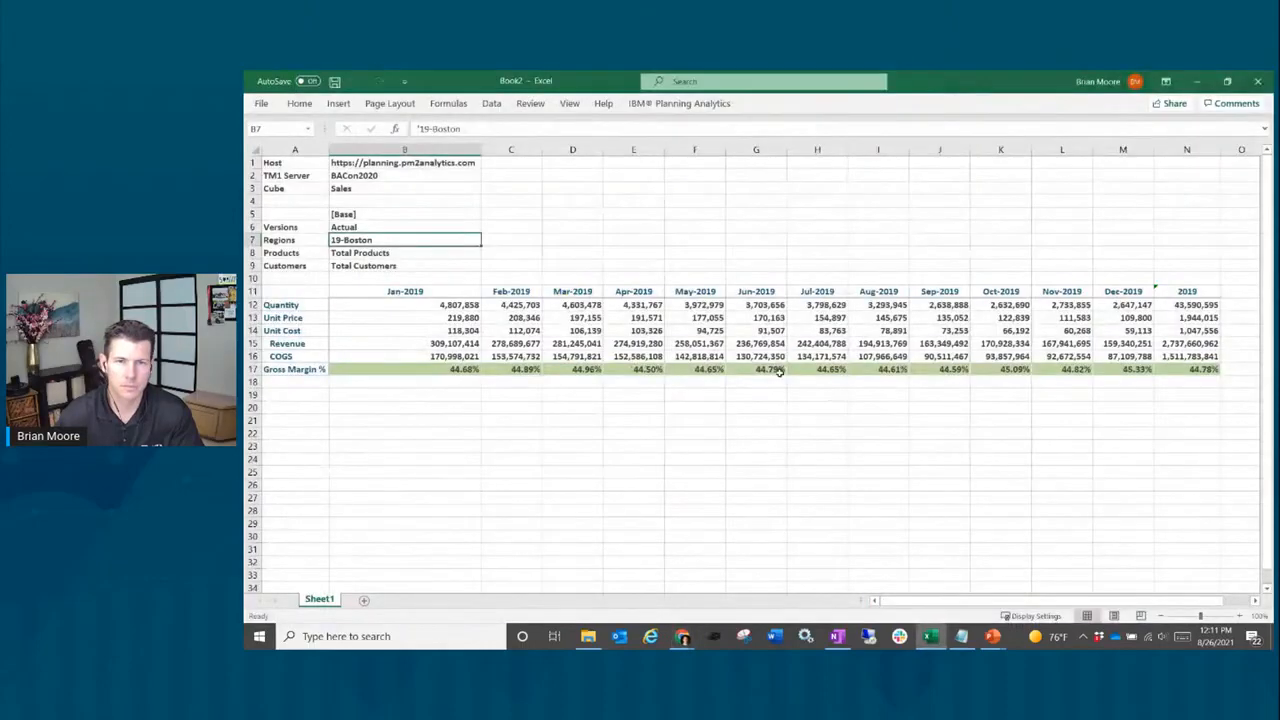
pyautogui.click(688, 103)
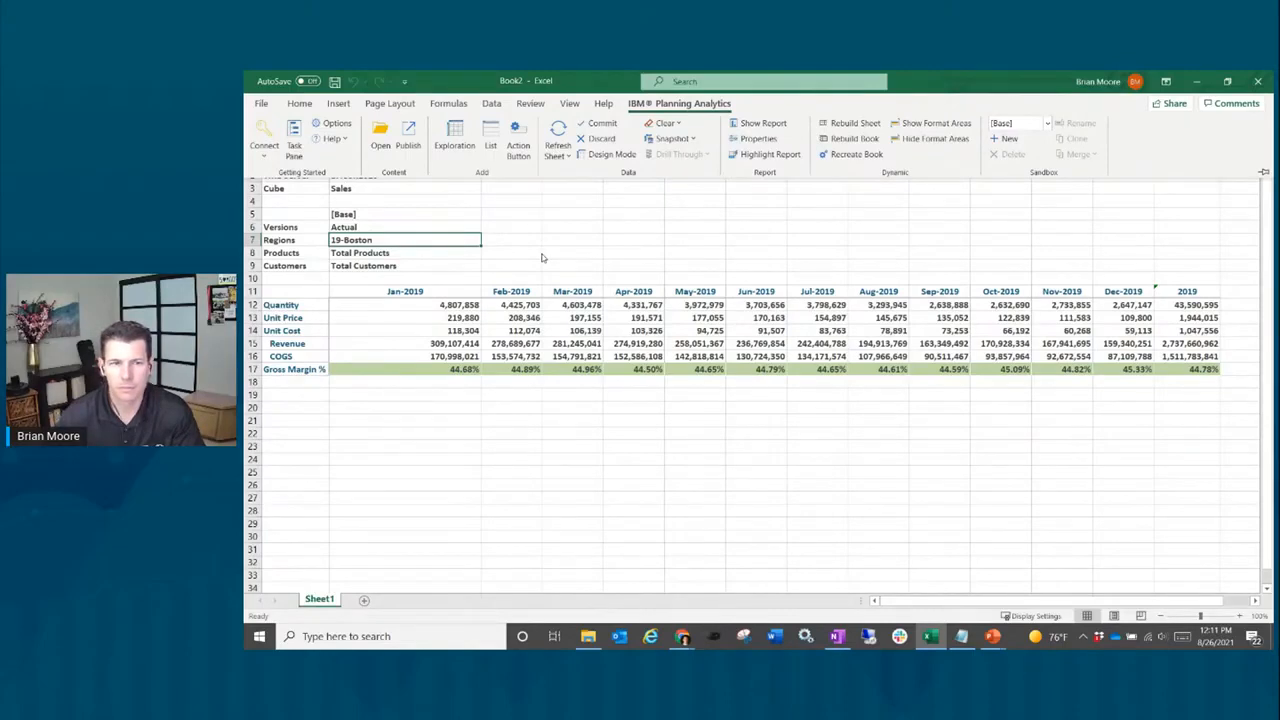
pyautogui.click(261, 104)
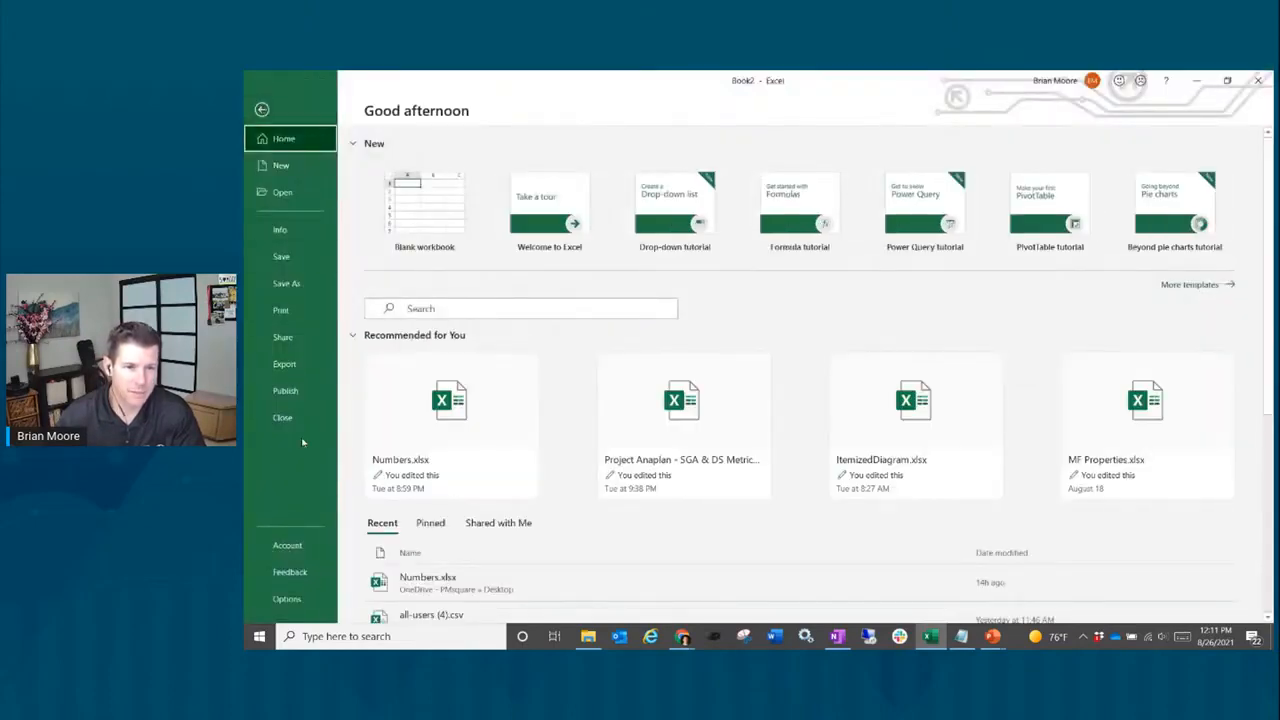
pyautogui.click(290, 548)
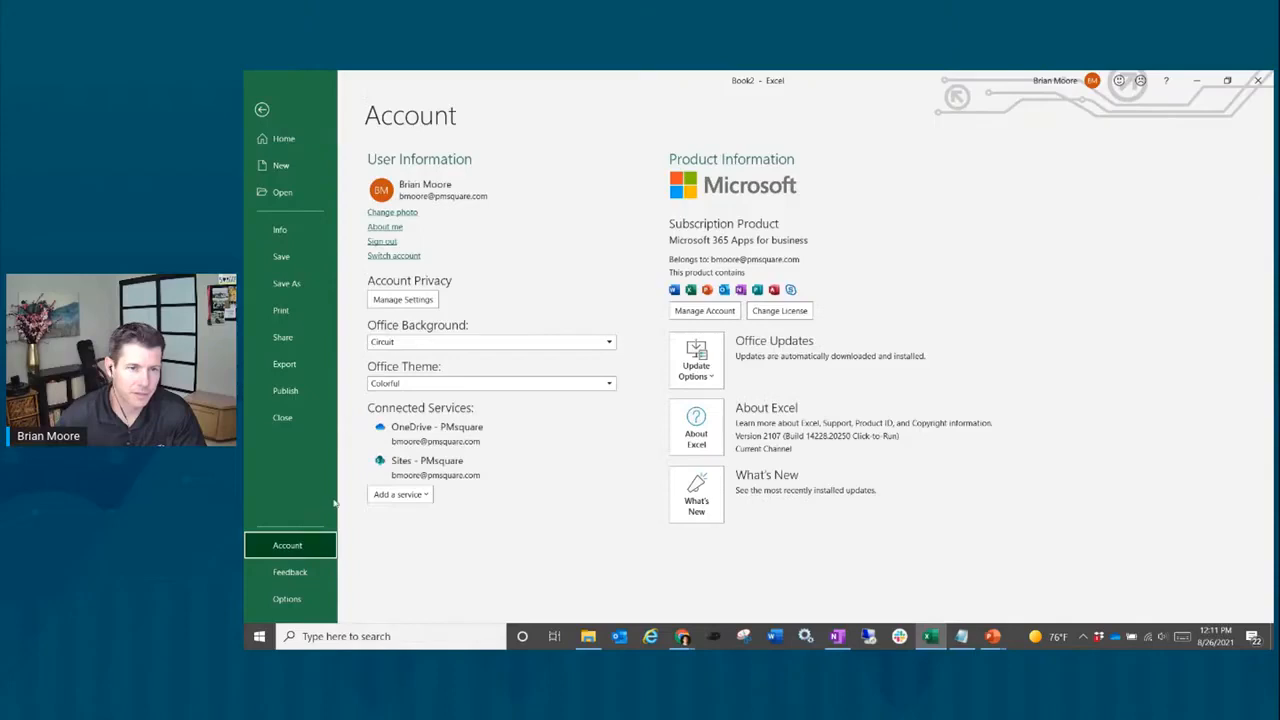
pyautogui.click(287, 599)
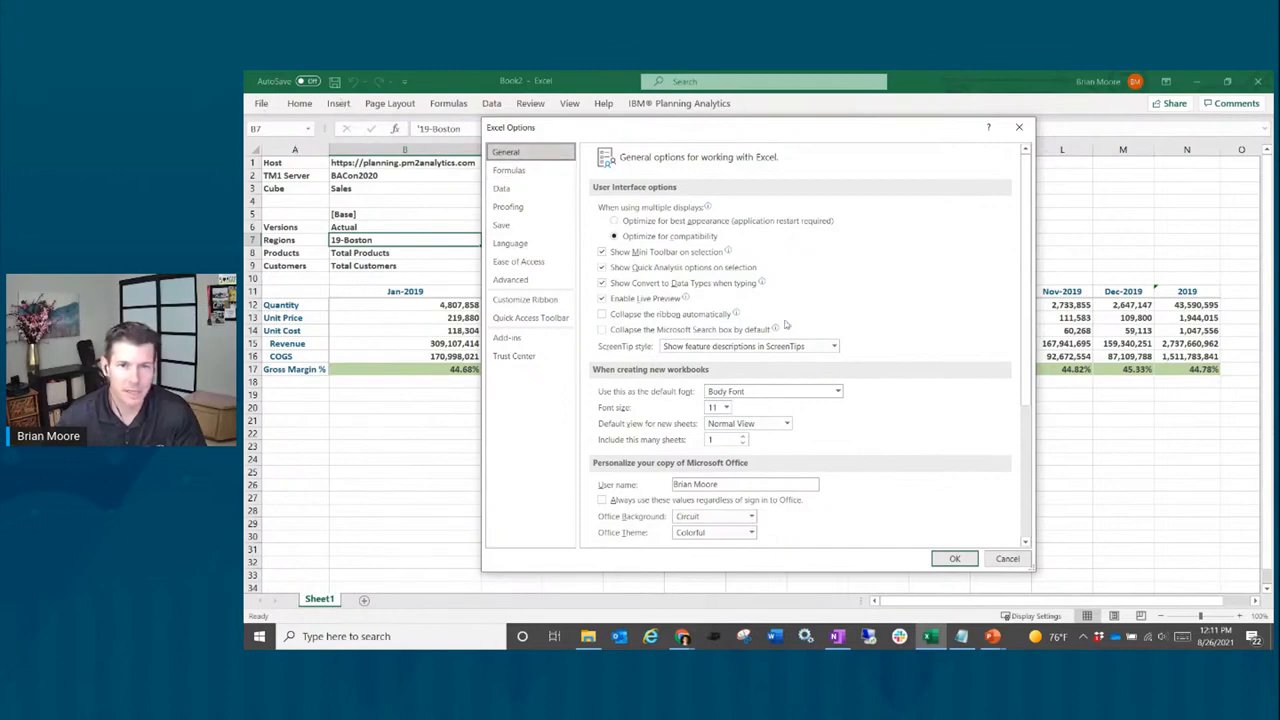
pyautogui.scroll(-2, 752, 407)
pyautogui.scroll(-4, 748, 411)
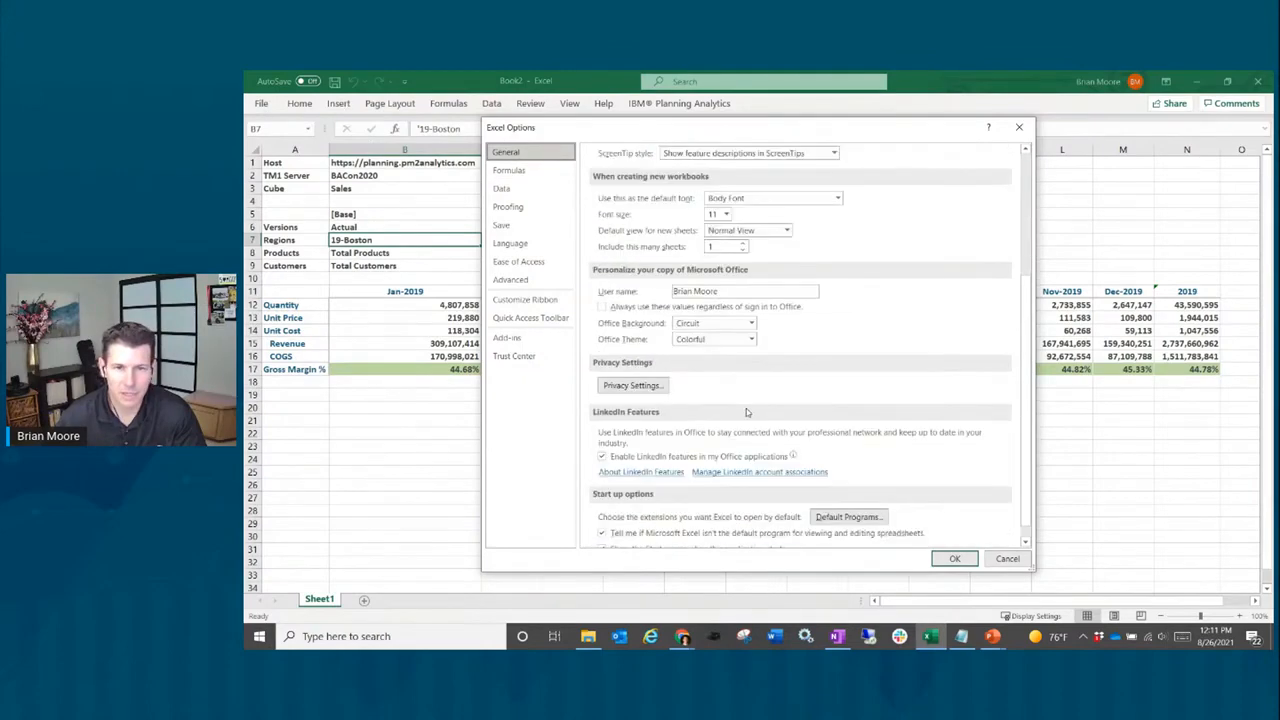
pyautogui.scroll(6, 746, 411)
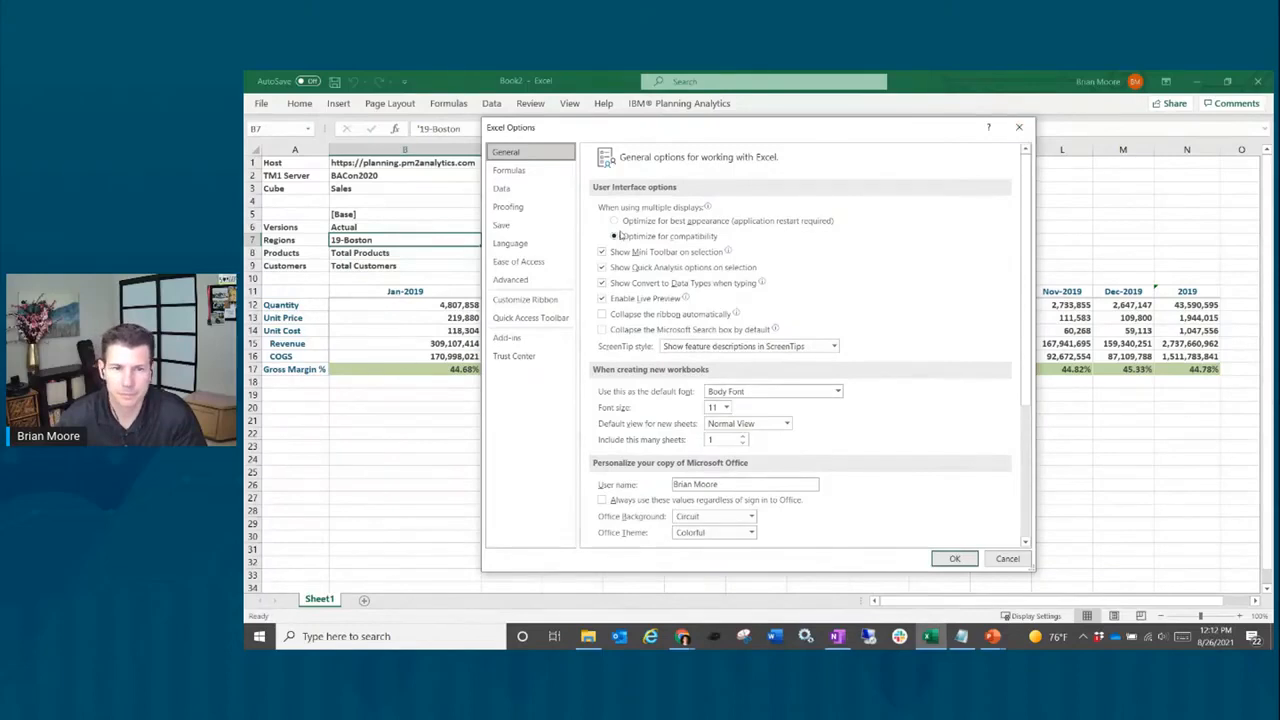
pyautogui.moveTo(615, 240)
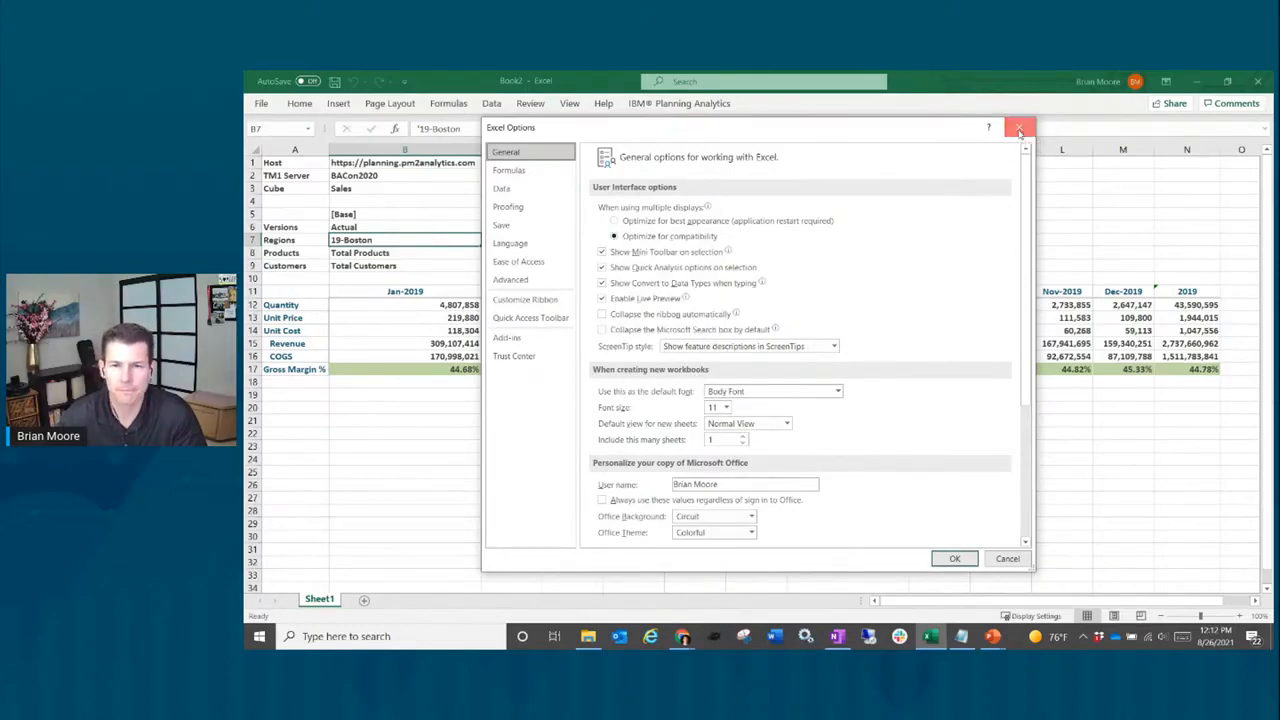
pyautogui.click(1019, 129)
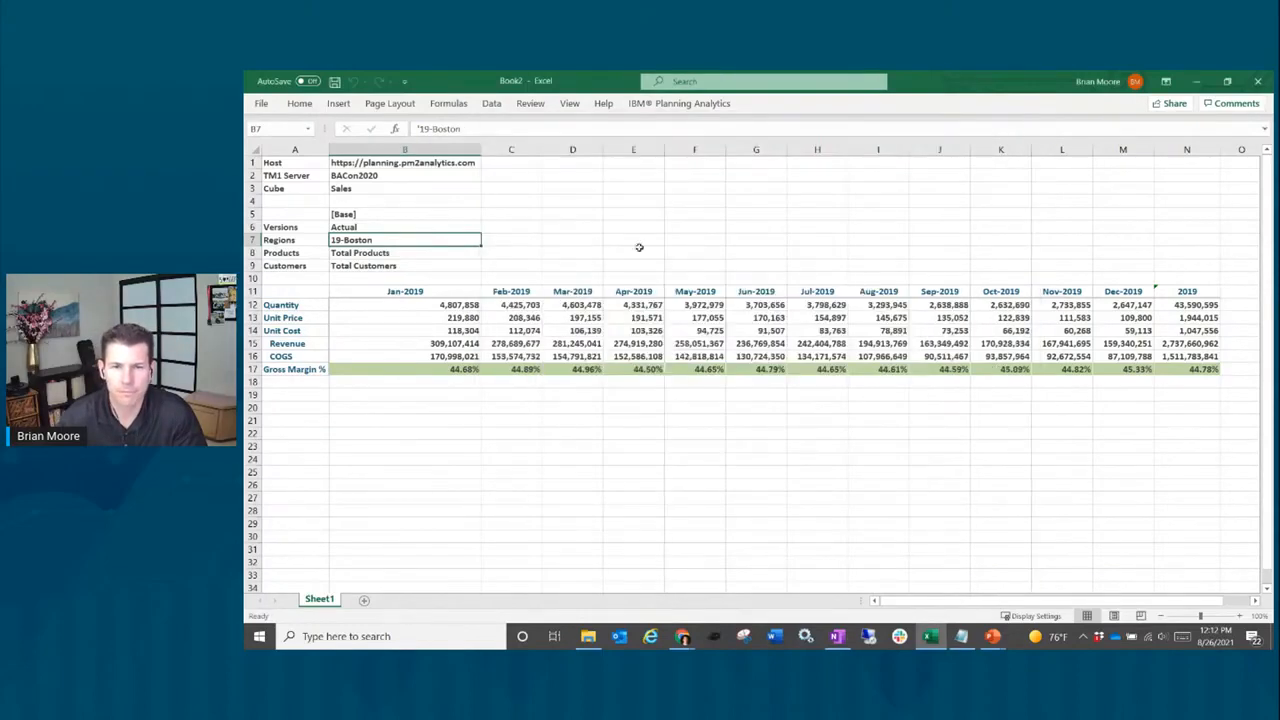
# Step: Connect the workbook to the BACon2020 data source from the Planning Analytics add-in
pyautogui.click(679, 103)
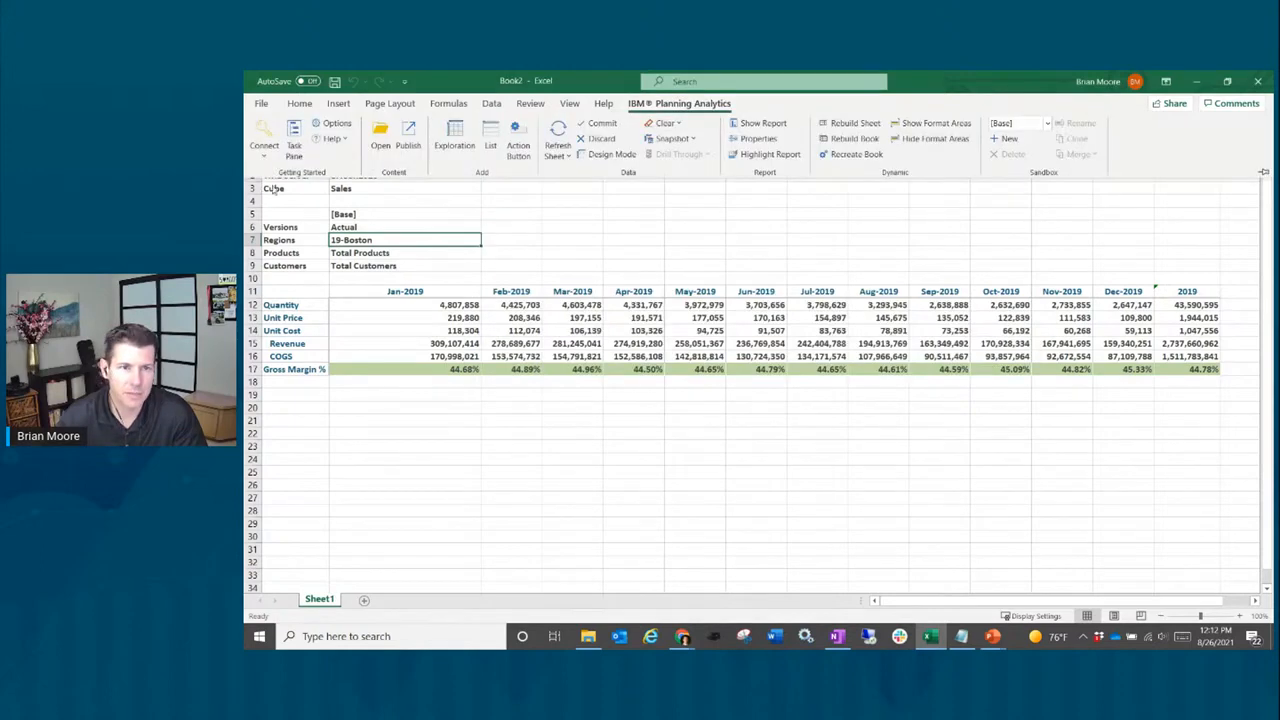
pyautogui.click(264, 140)
pyautogui.moveTo(300, 257)
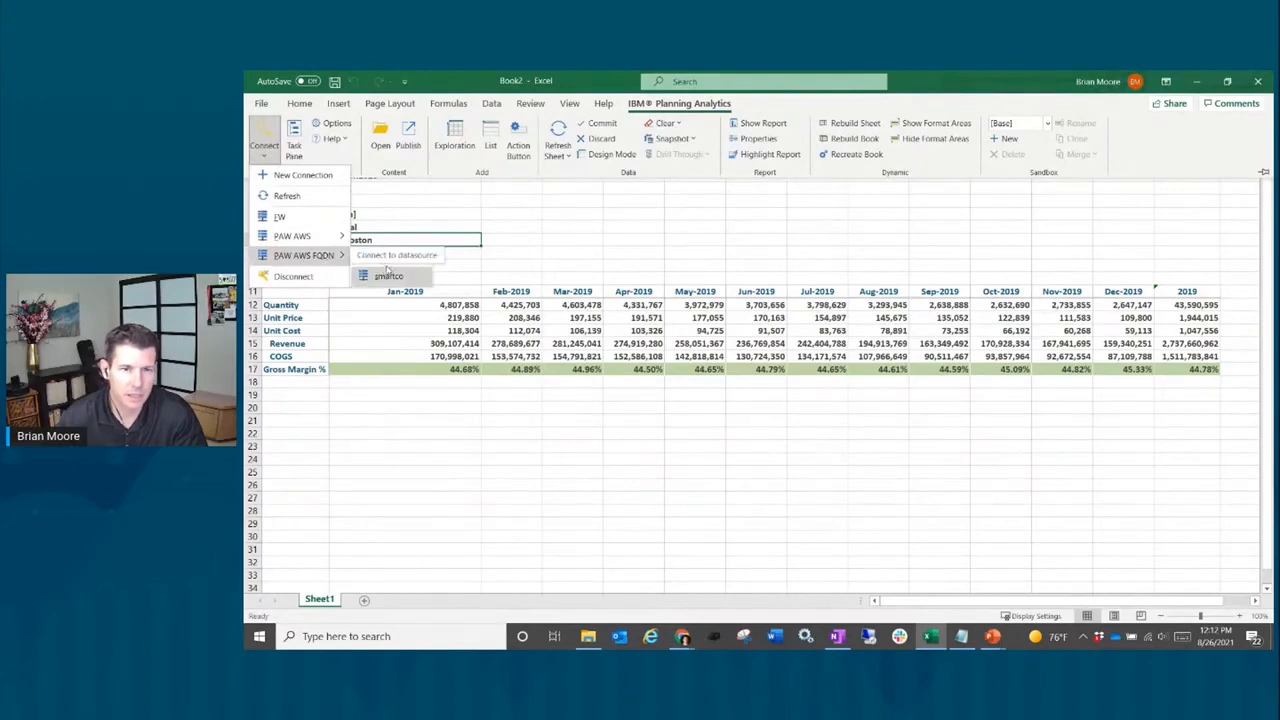
pyautogui.click(394, 257)
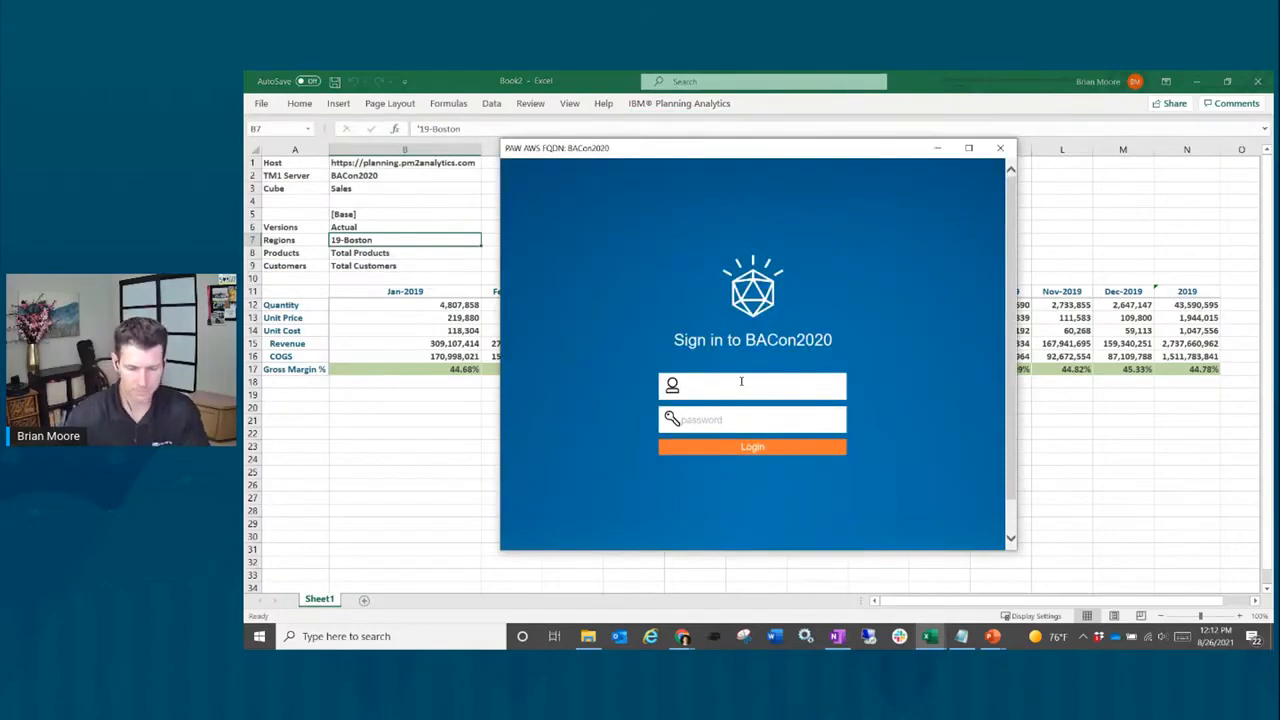
# Step: Enter the username and account password and log in to BACon2020
pyautogui.write('admin')
pyautogui.press('Tab')
pyautogui.write('a')
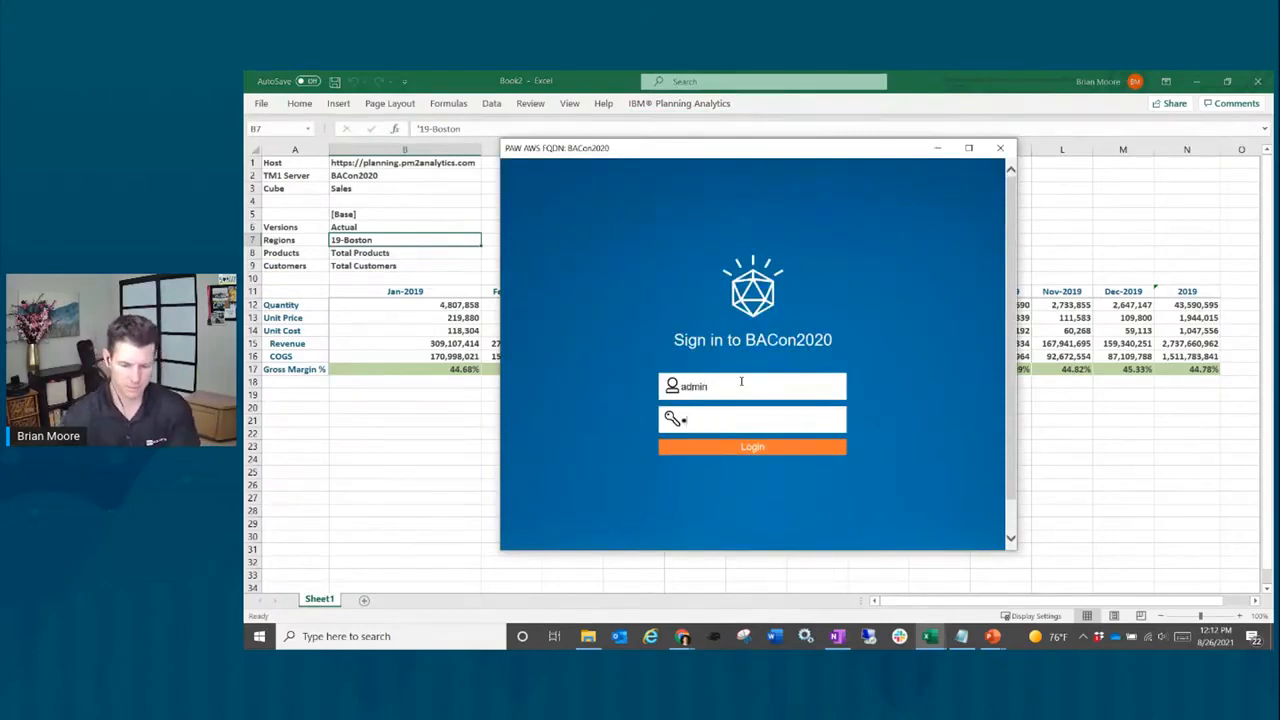
pyautogui.write('d*******')
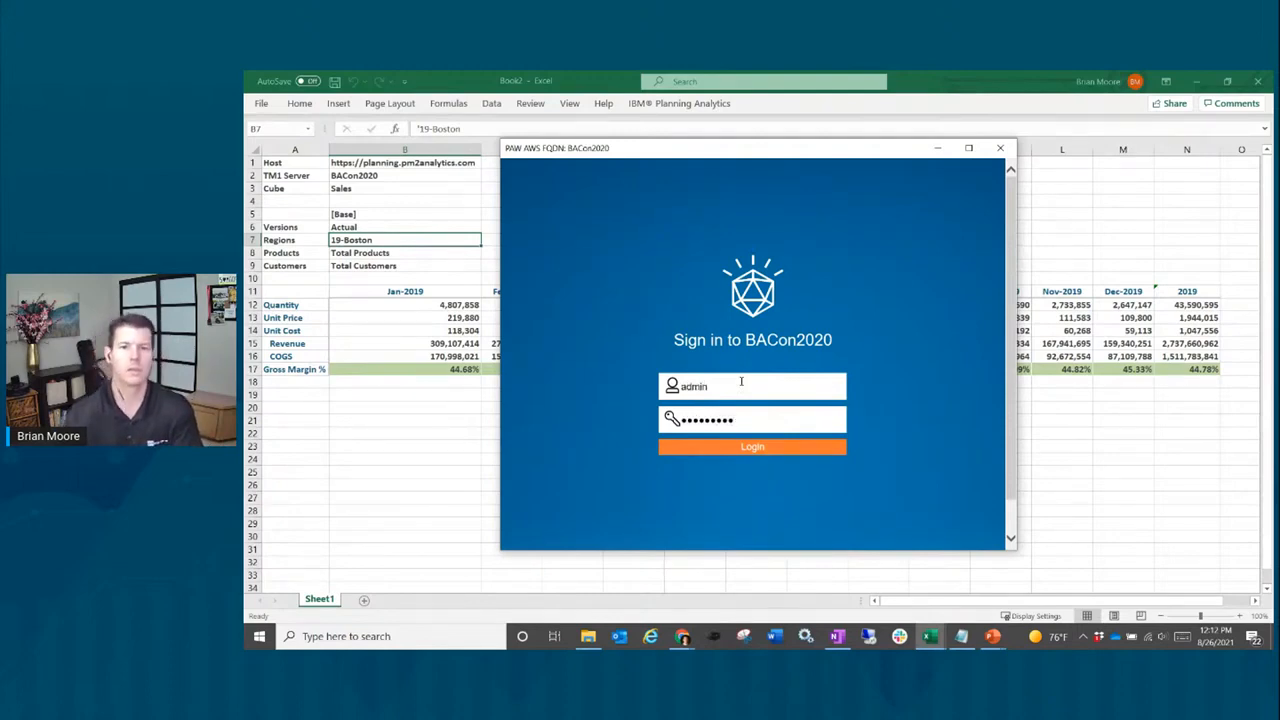
pyautogui.click(814, 450)
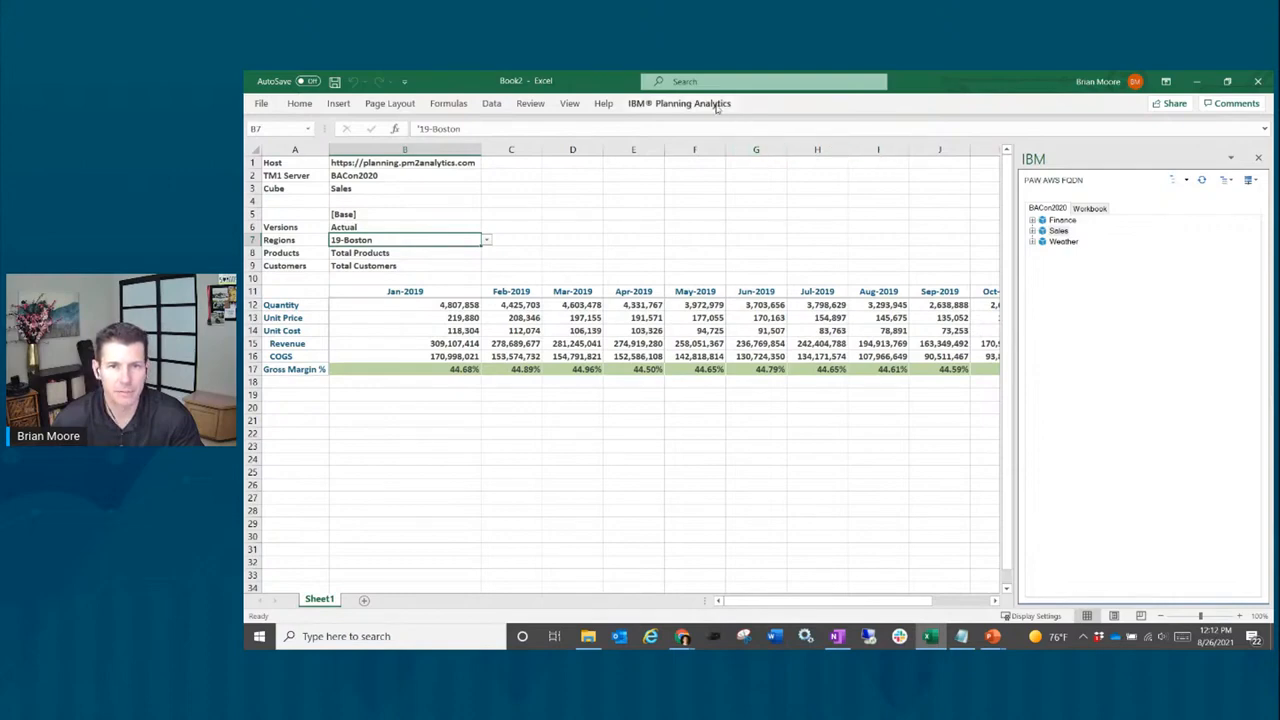
# Step: Hide and then reopen the Planning Analytics side panel
pyautogui.click(680, 103)
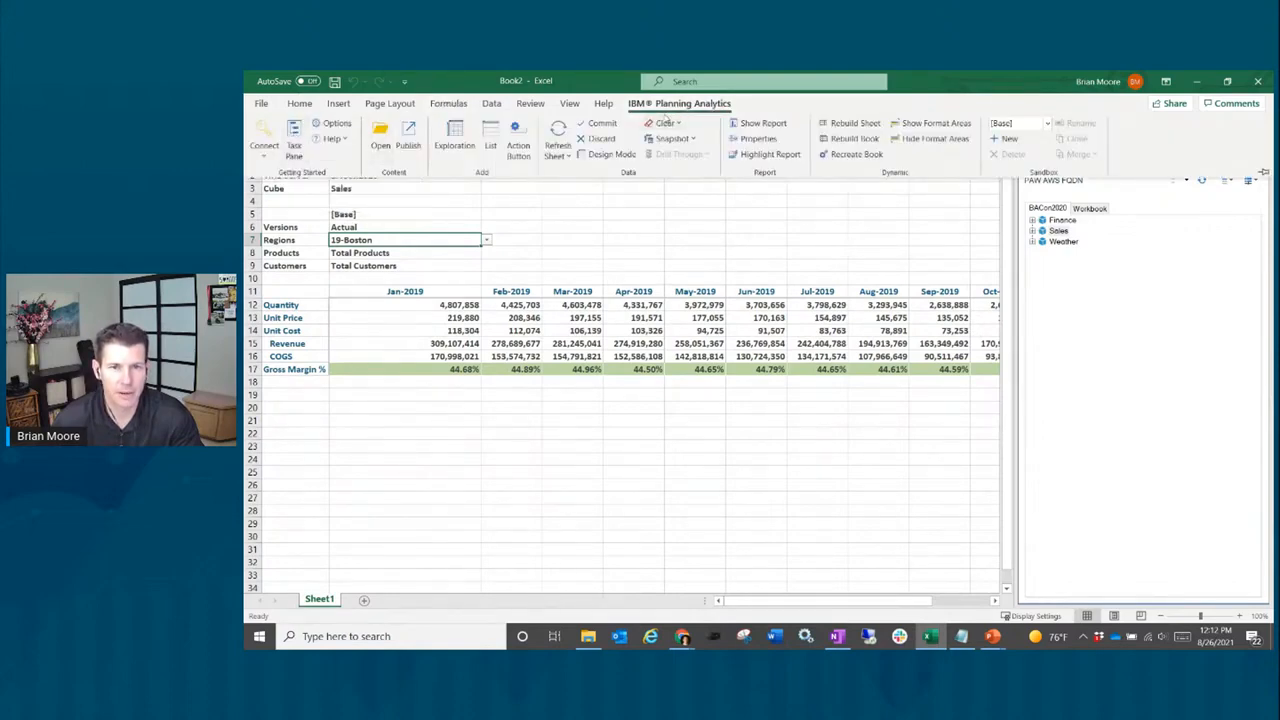
pyautogui.click(294, 140)
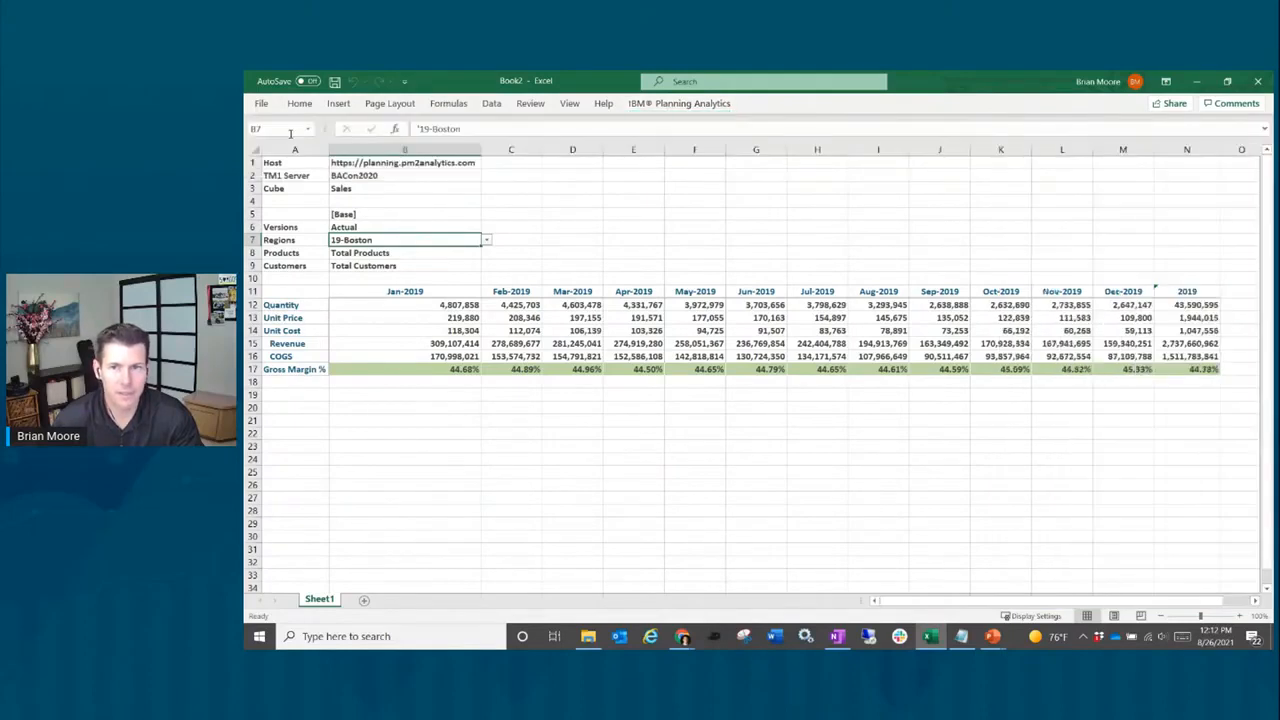
pyautogui.click(671, 106)
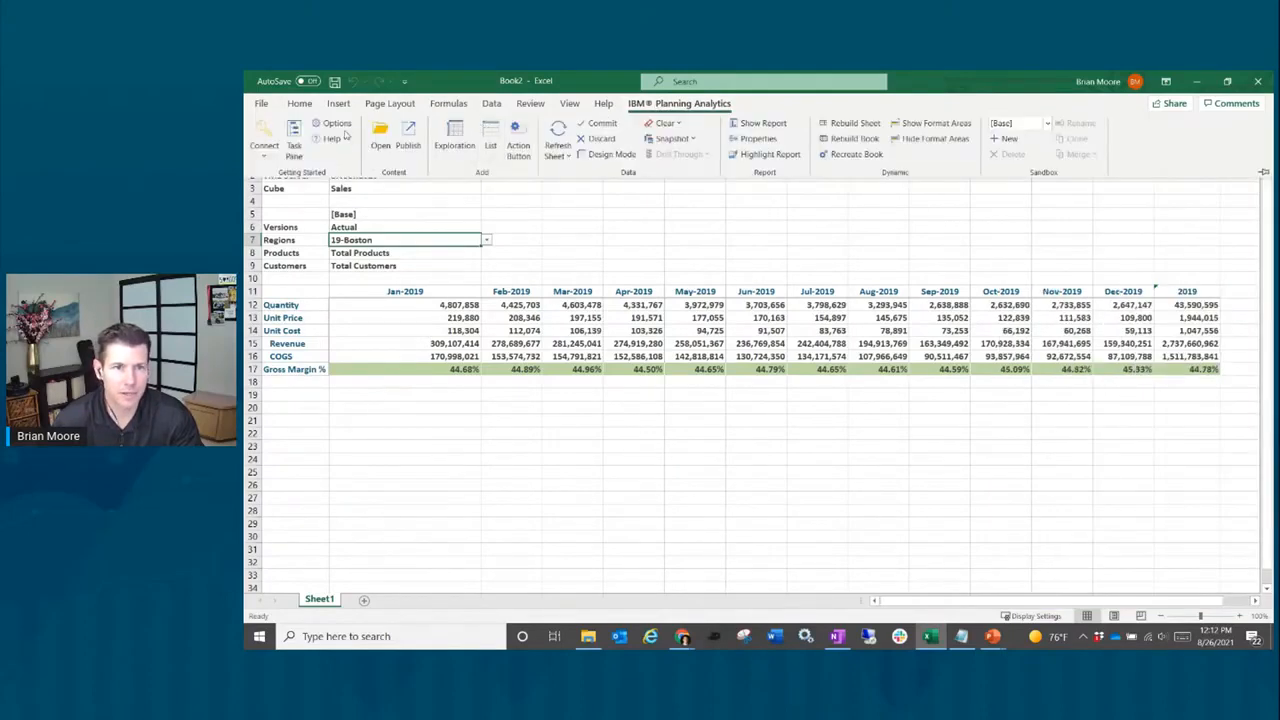
pyautogui.click(294, 140)
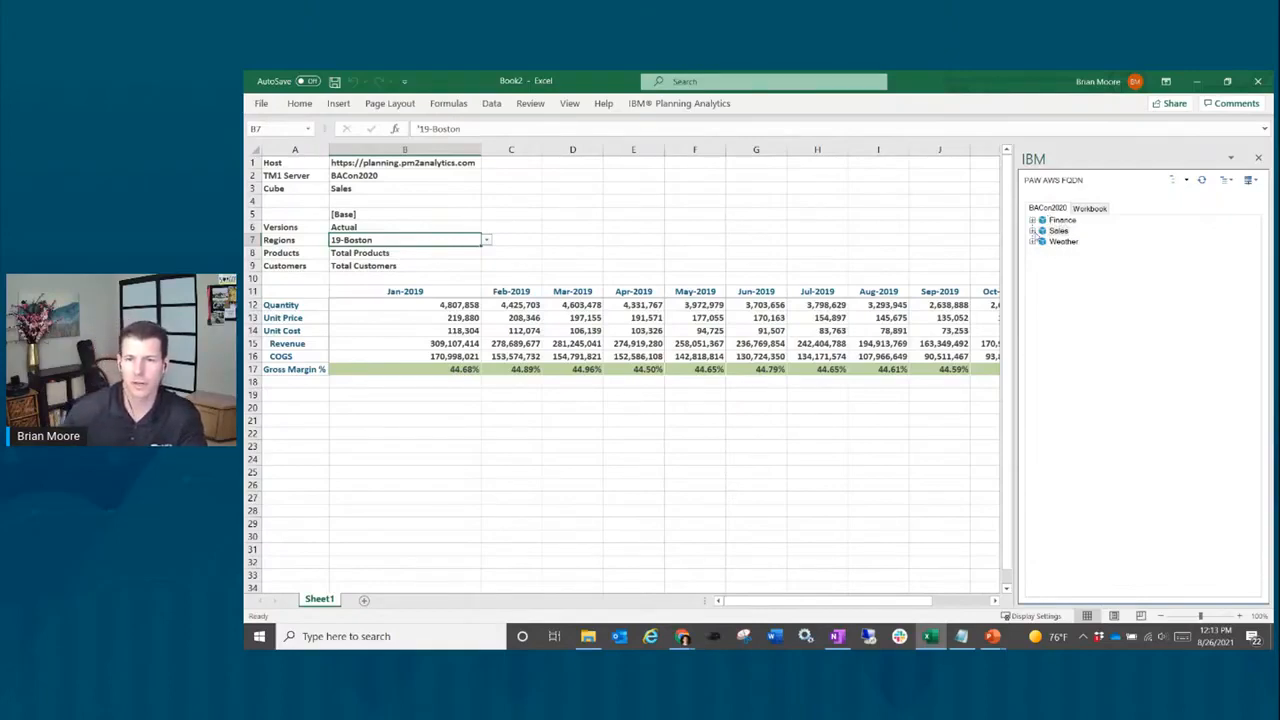
# Step: Expand Sales > Views and open the Default view as an exploration on a new sheet
pyautogui.click(1034, 232)
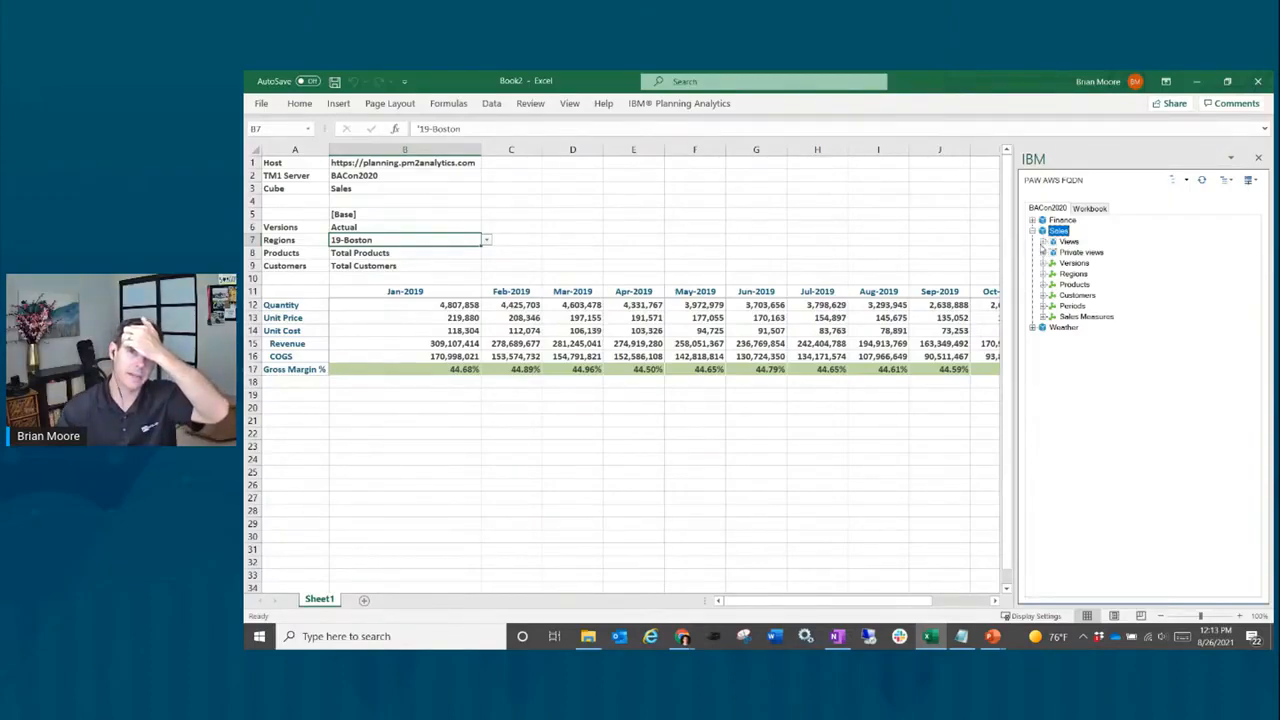
pyautogui.click(1043, 242)
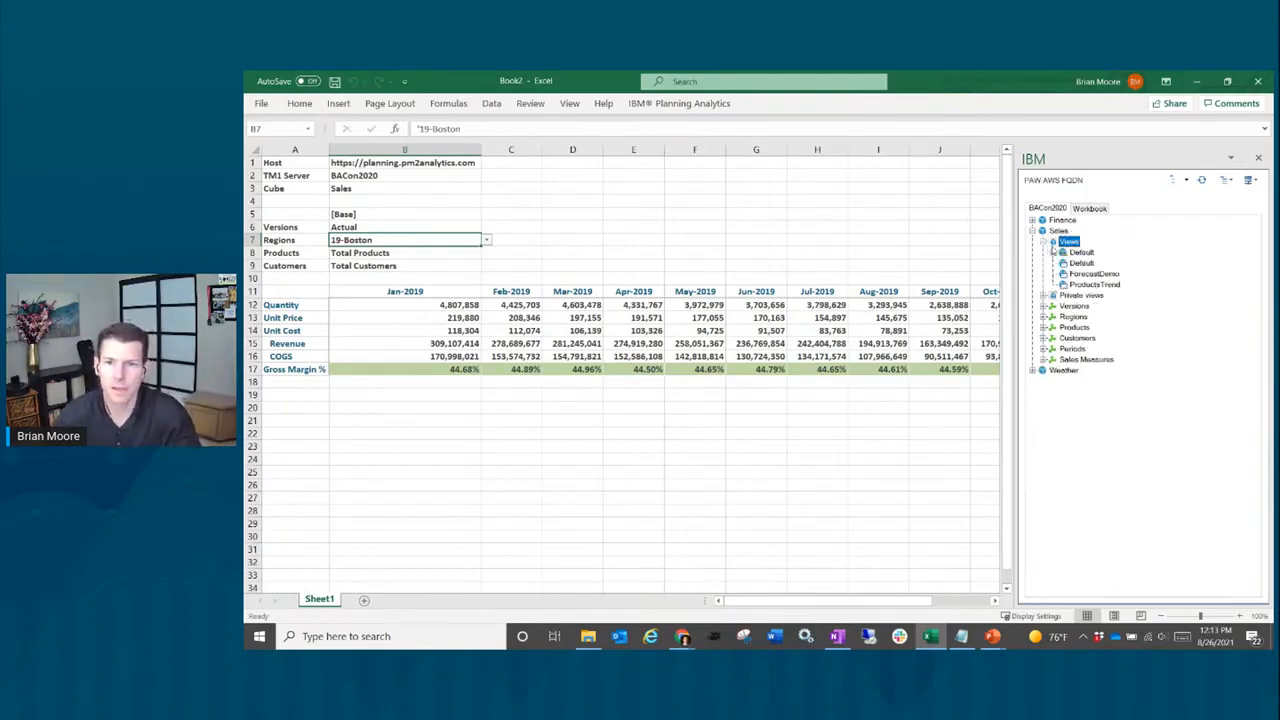
pyautogui.click(1082, 252)
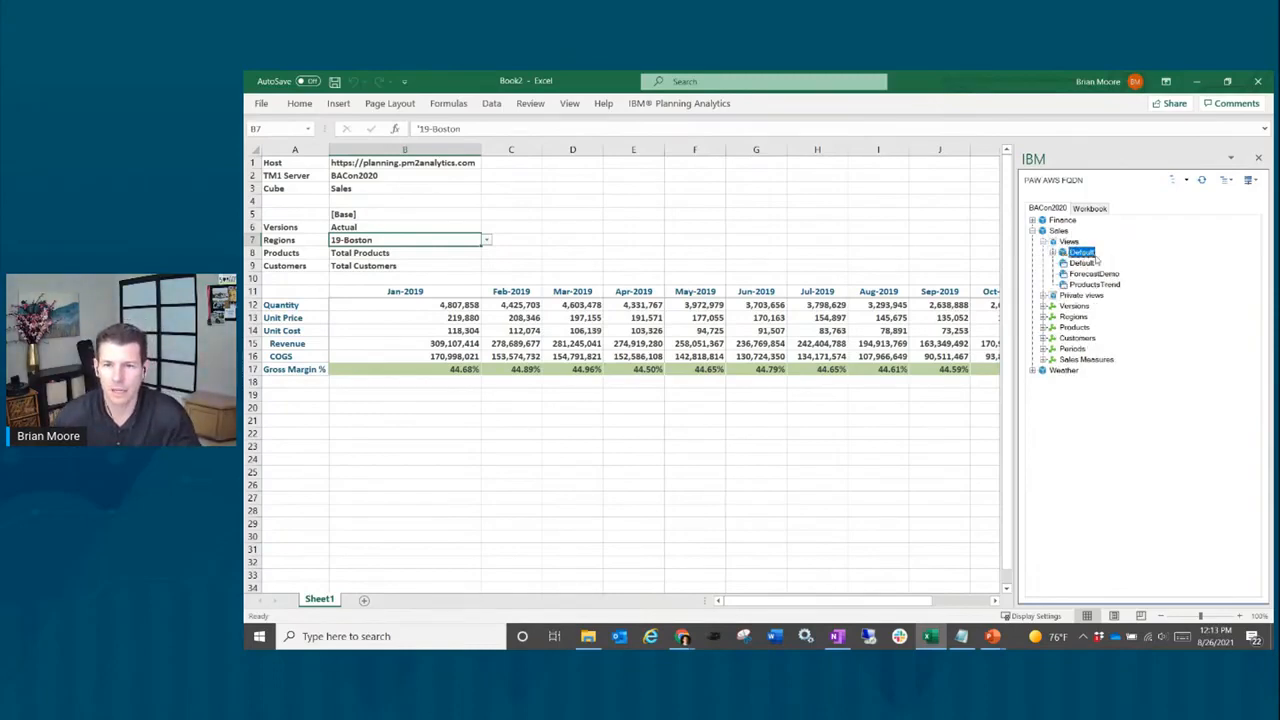
pyautogui.rightClick(1088, 257)
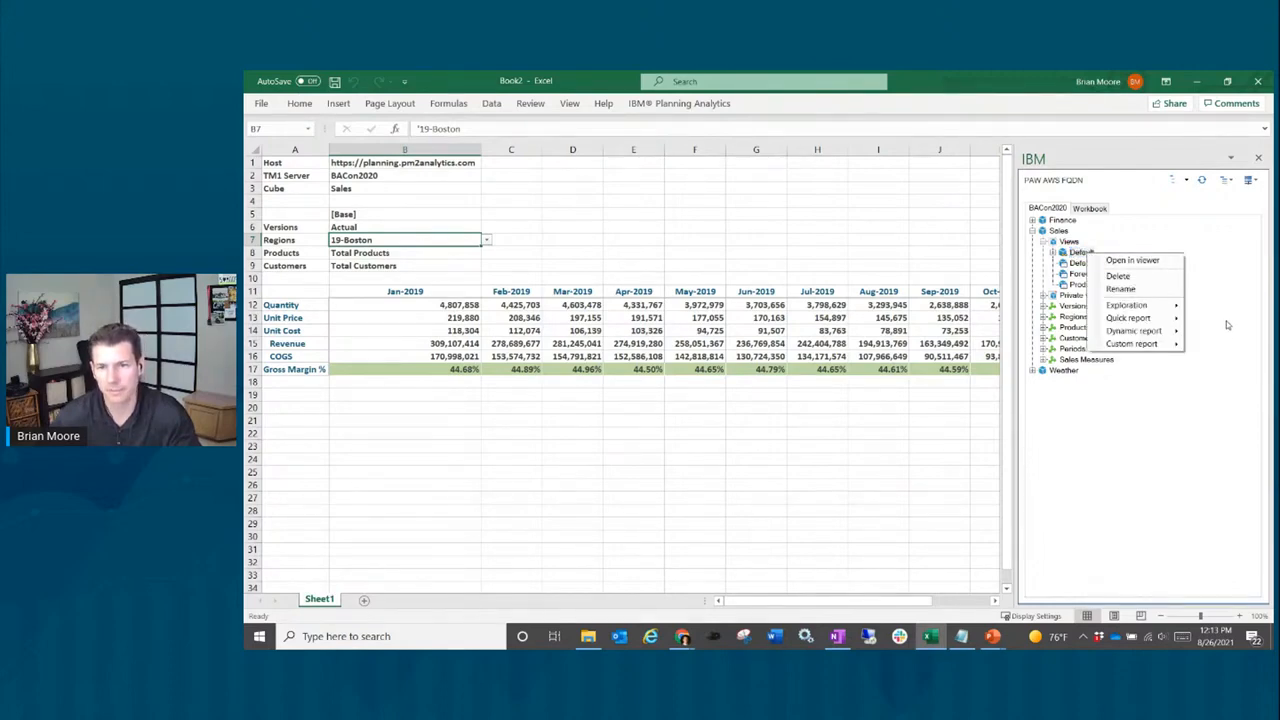
pyautogui.moveTo(1160, 307)
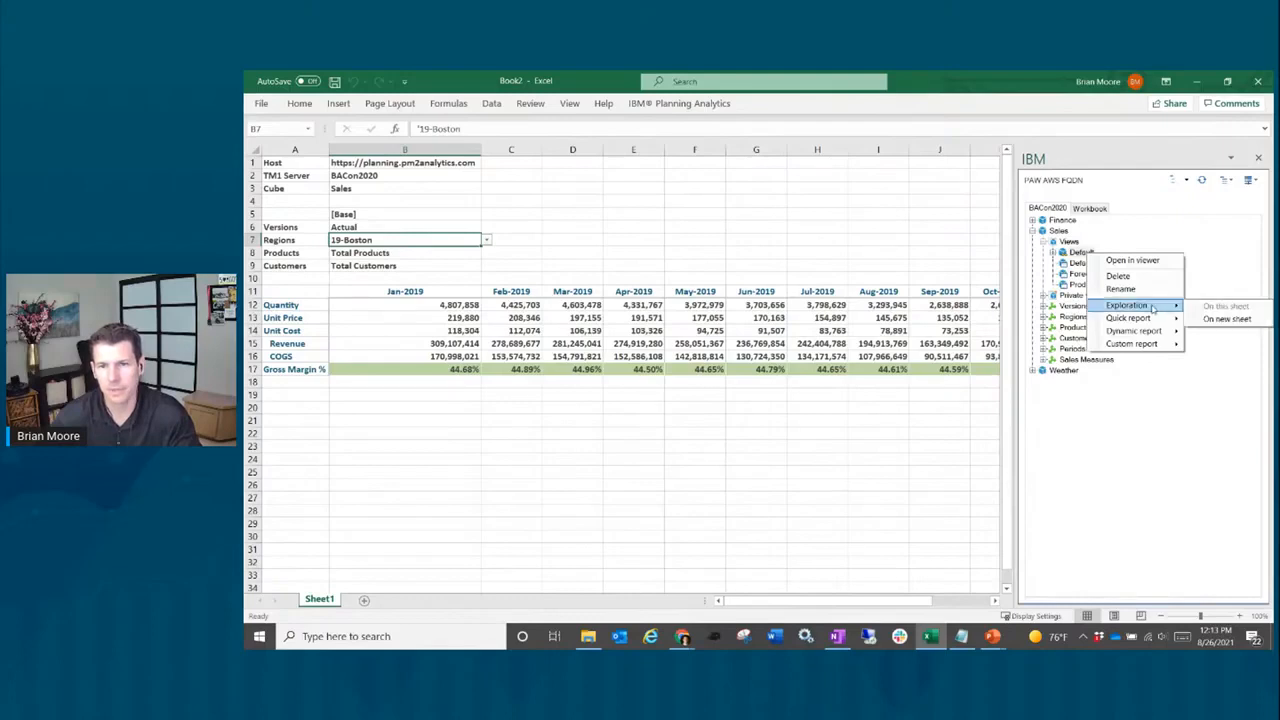
pyautogui.click(1226, 319)
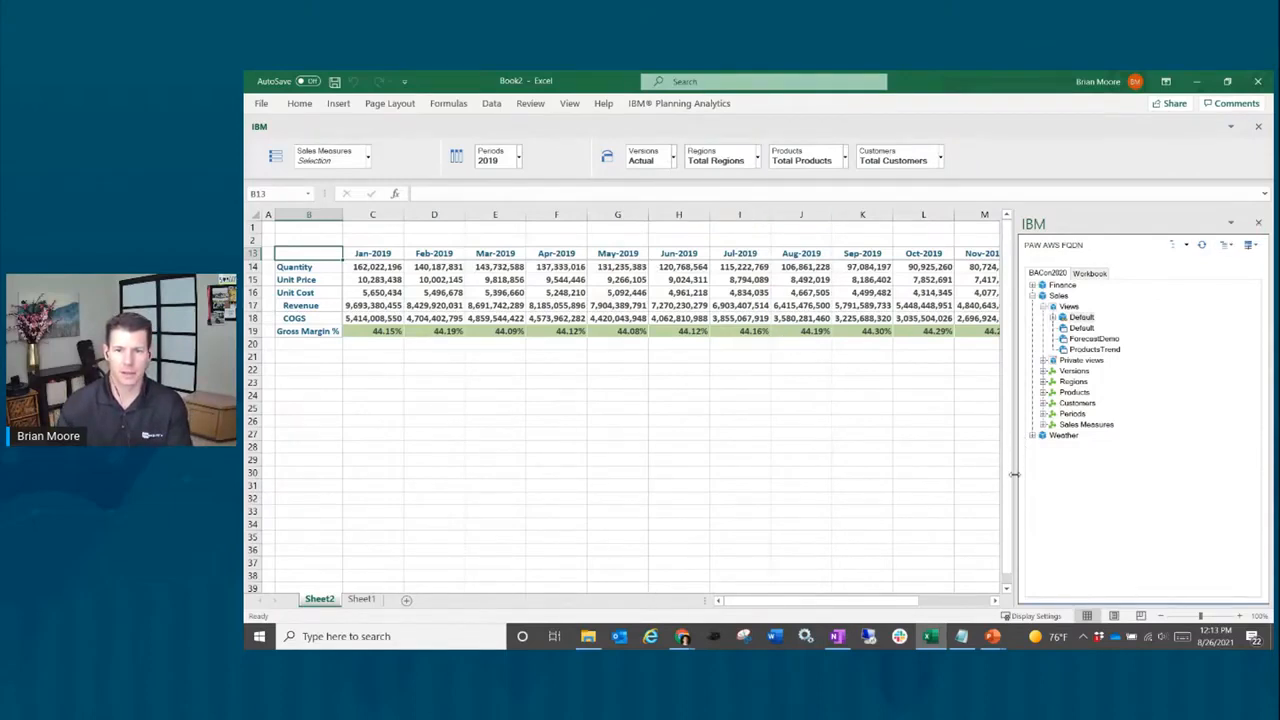
# Step: Narrow the side panel and replace Sales Measures with Regions on the rows, listing regions 710–770
pyautogui.moveTo(1014, 475); pyautogui.dragTo(1160, 460)
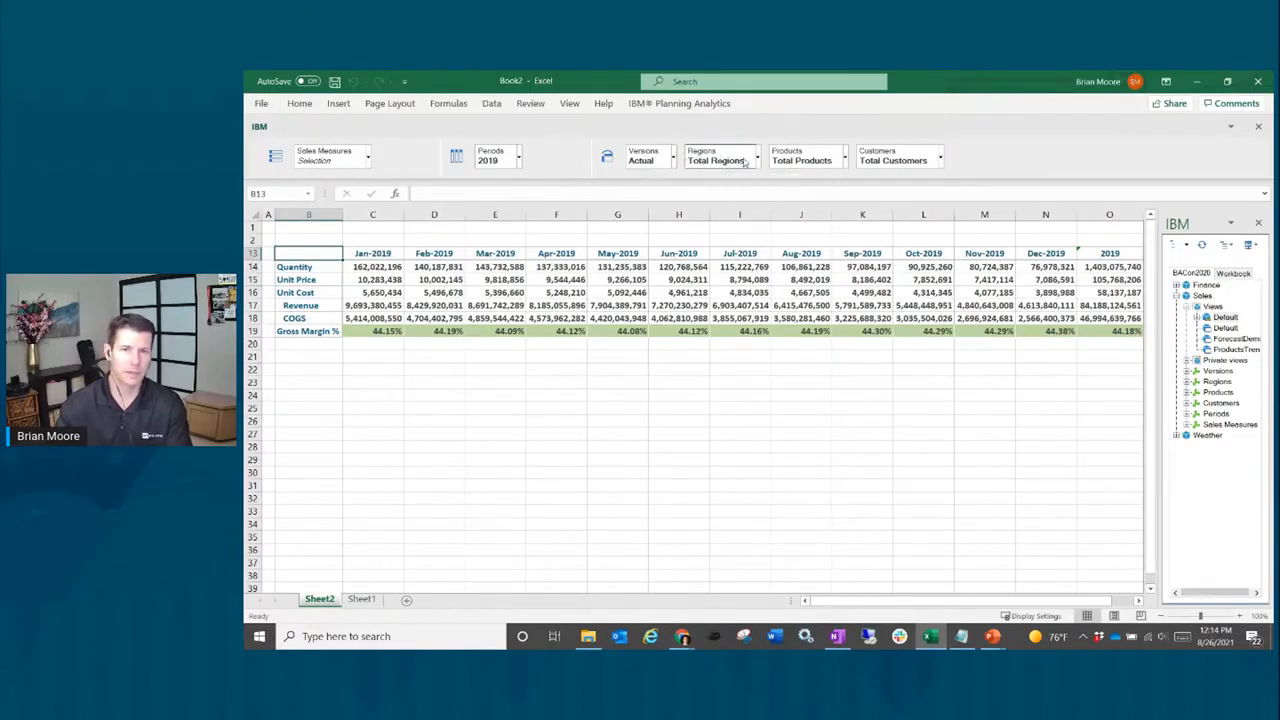
pyautogui.moveTo(730, 162); pyautogui.dragTo(336, 154)
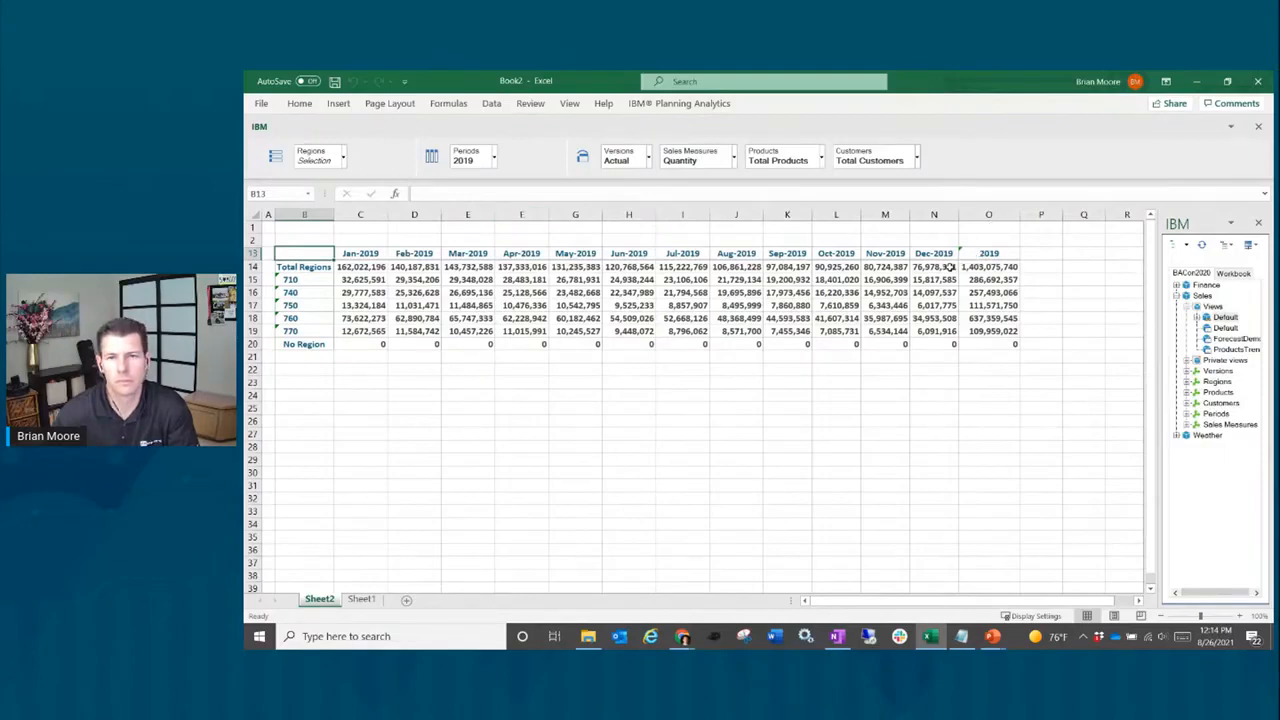
# Step: Enter 79,000,000 as the Dec-2019 Total Regions quantity in N14 and commit it
pyautogui.click(945, 267)
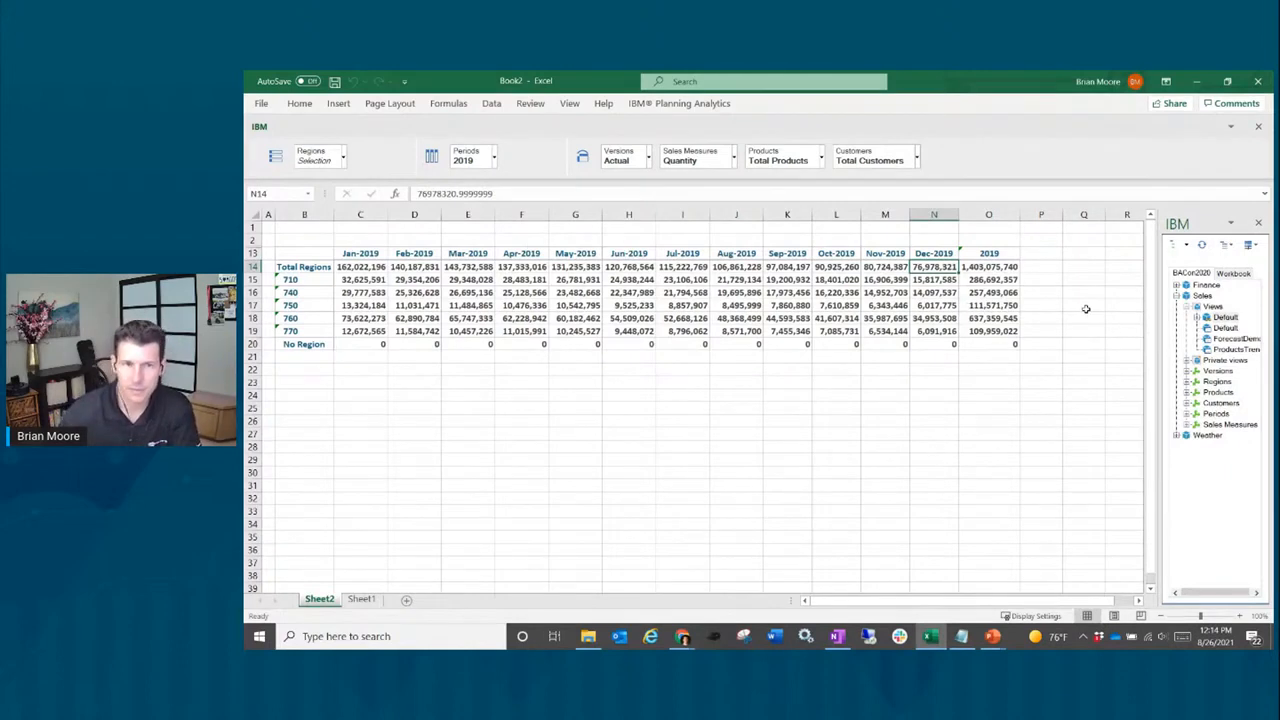
pyautogui.write('7')
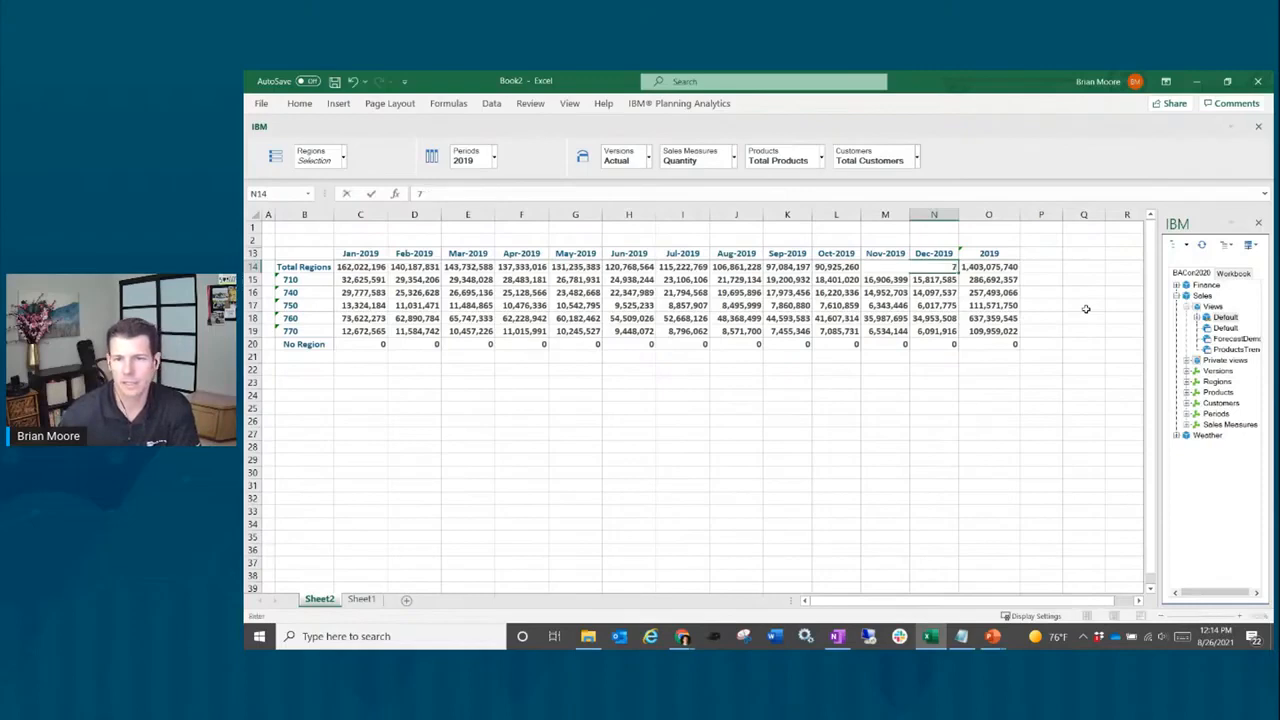
pyautogui.write('9000000')
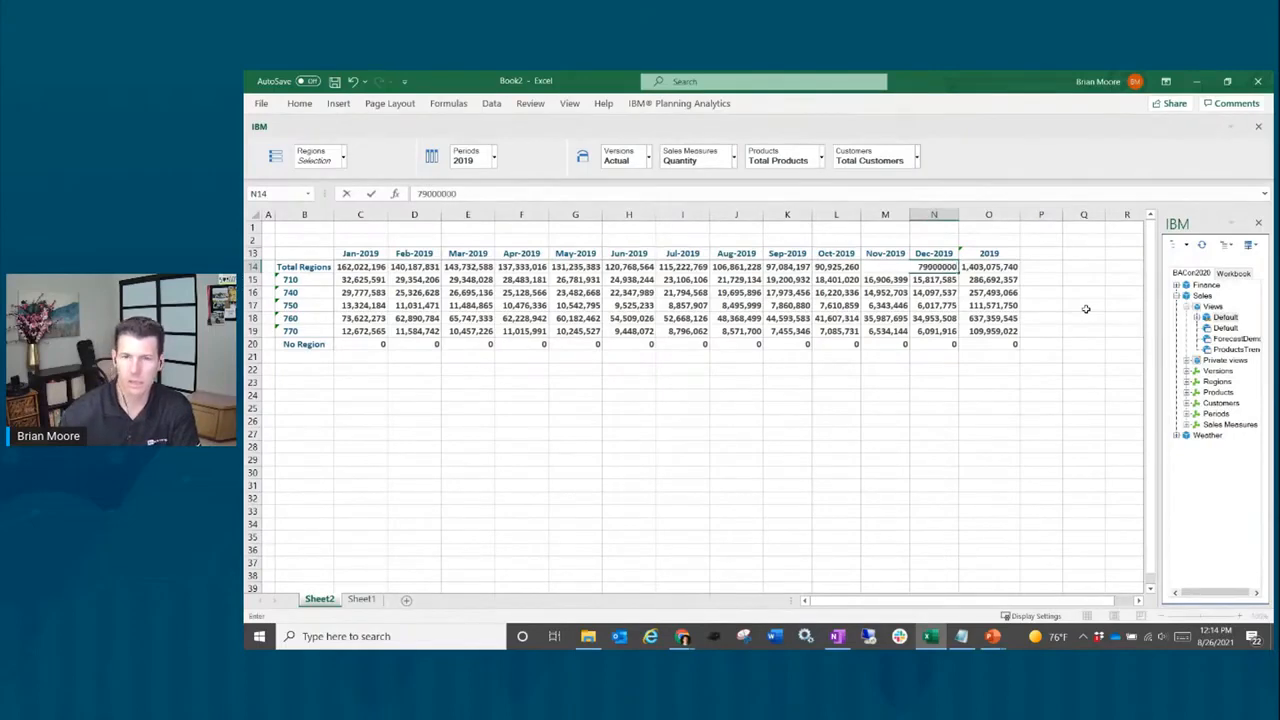
pyautogui.press('Return')
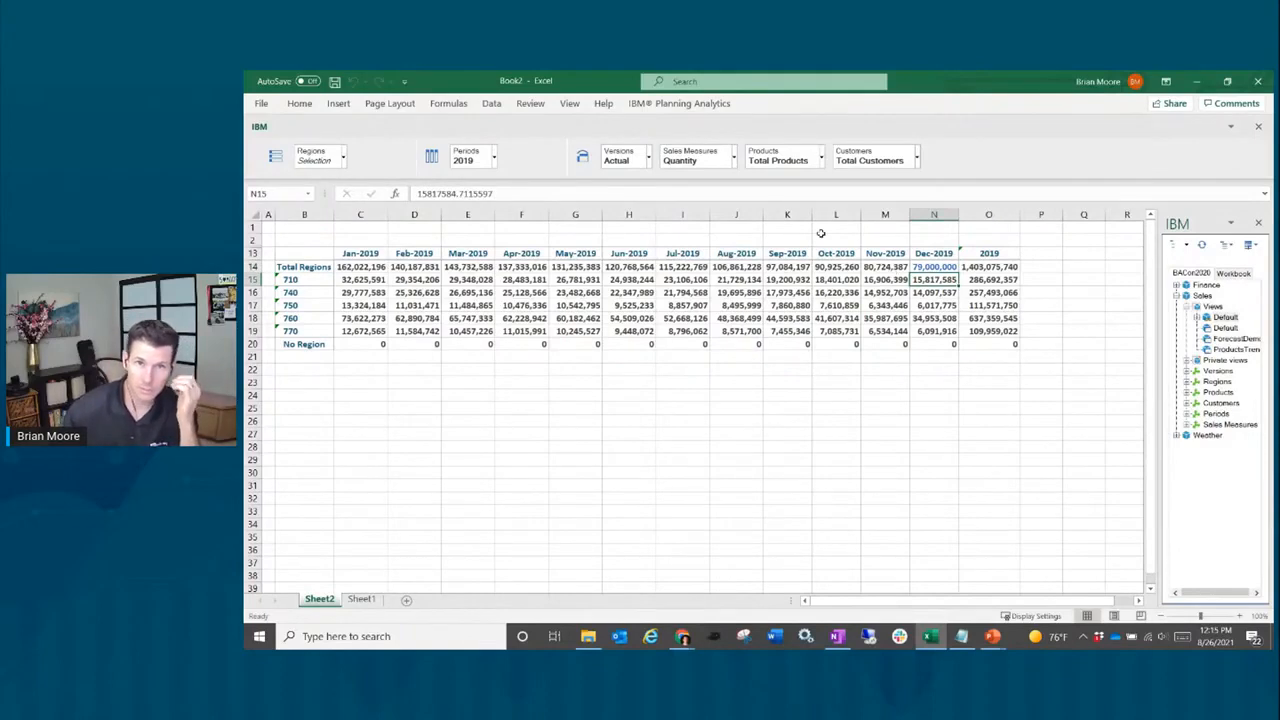
pyautogui.click(700, 104)
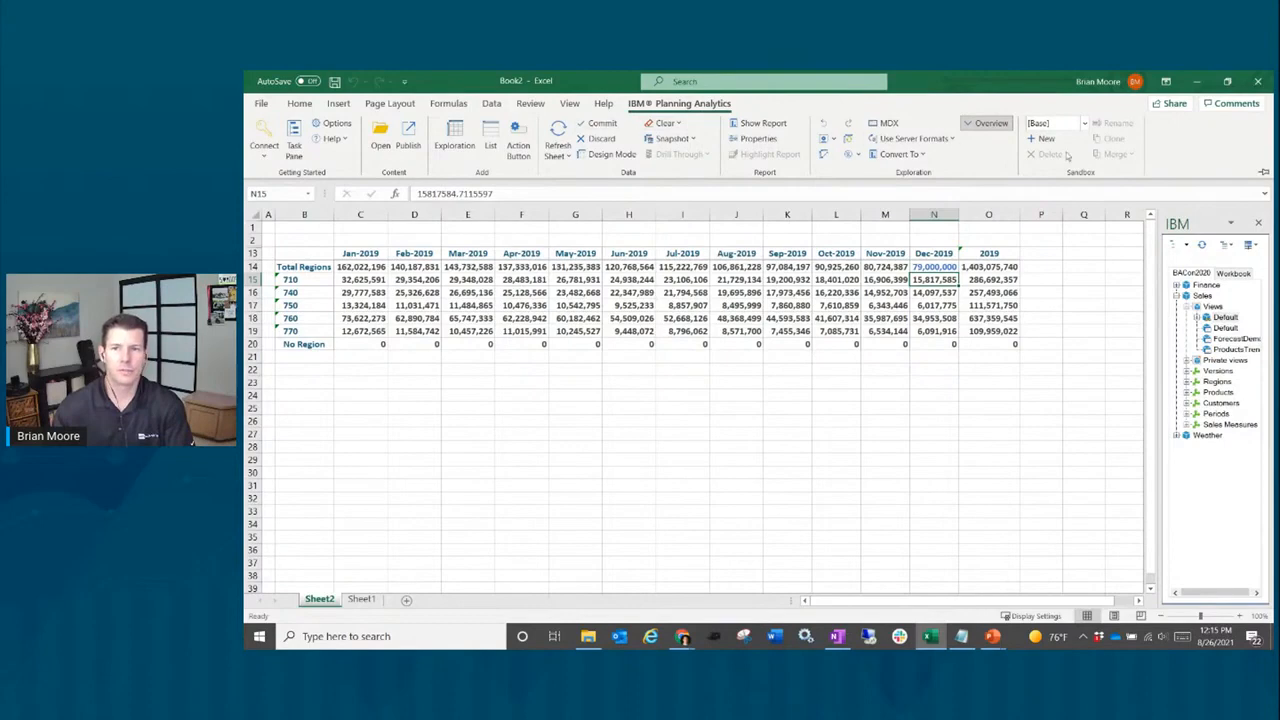
pyautogui.click(1262, 172)
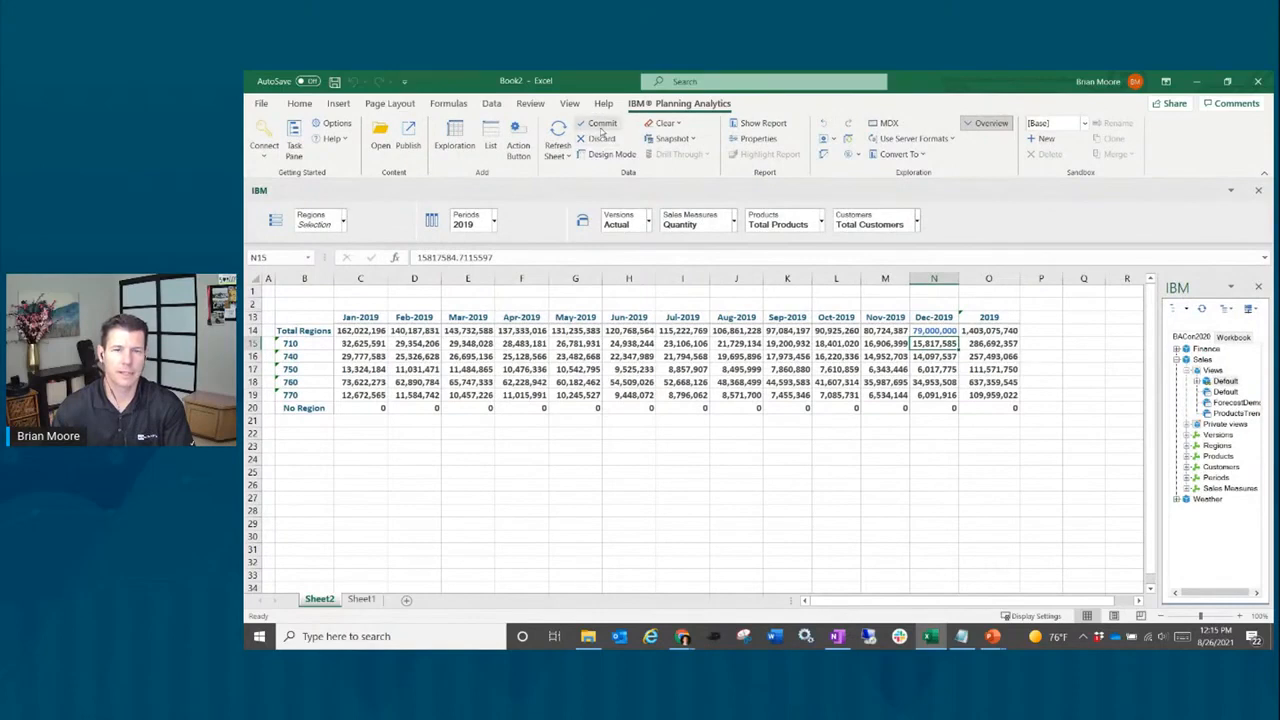
pyautogui.click(604, 127)
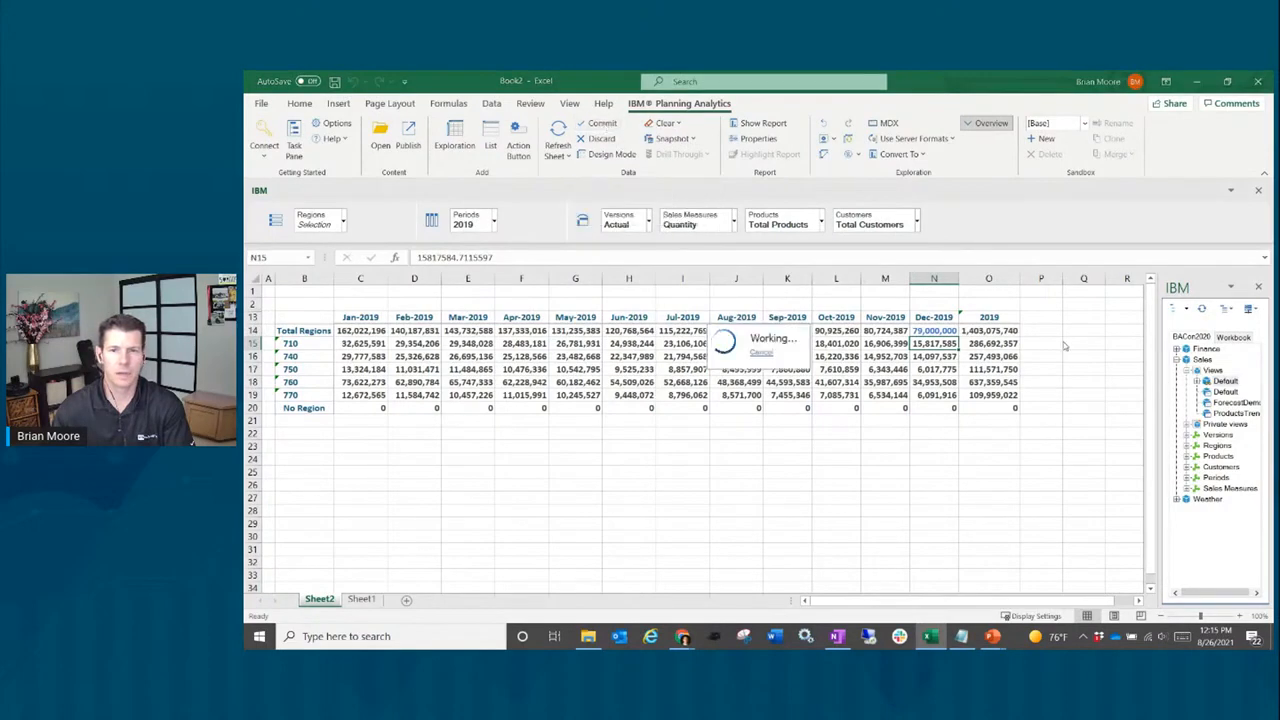
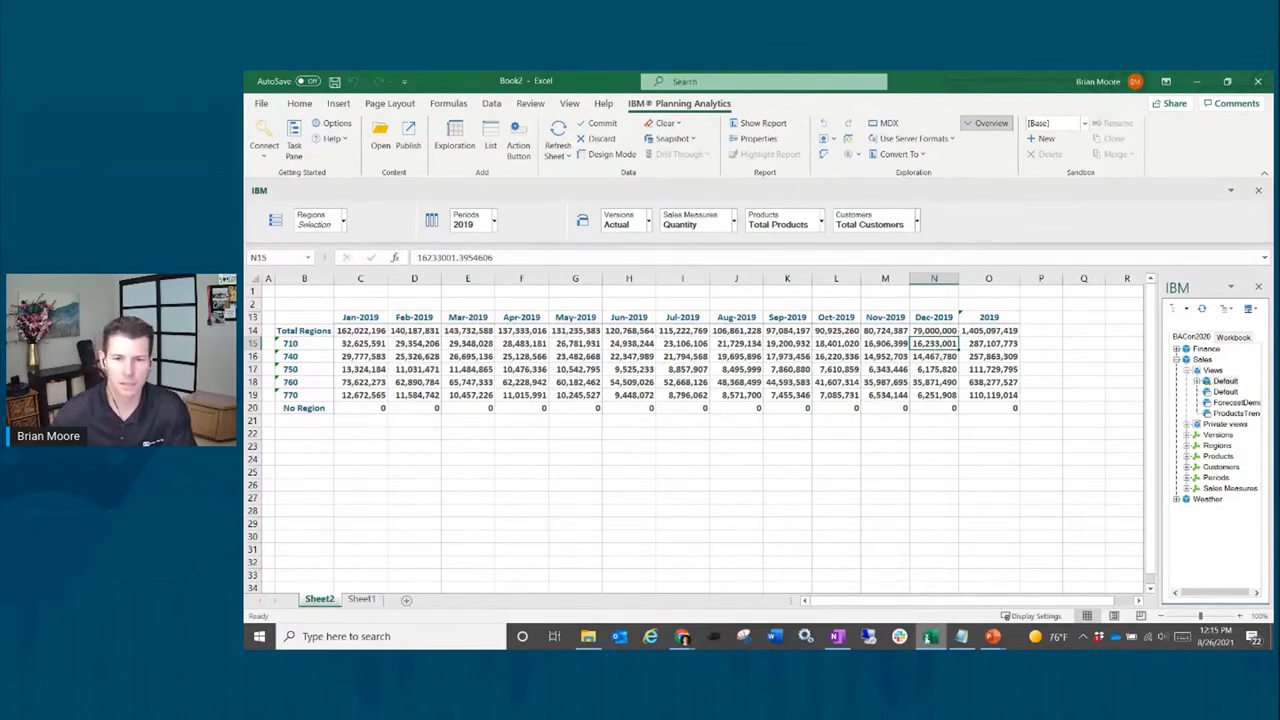
# Step: Switch to the Planning Analytics Workspace 'New book' dashboard window in Chrome
pyautogui.moveTo(684, 638)
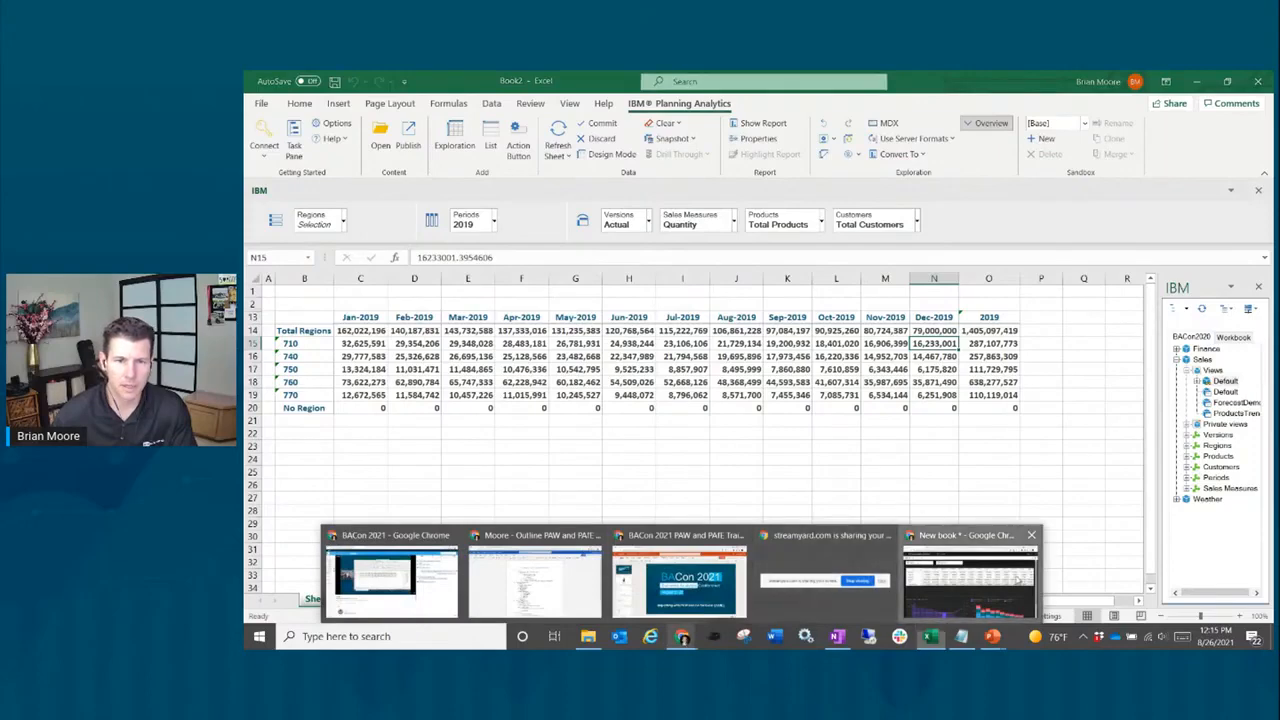
pyautogui.click(970, 578)
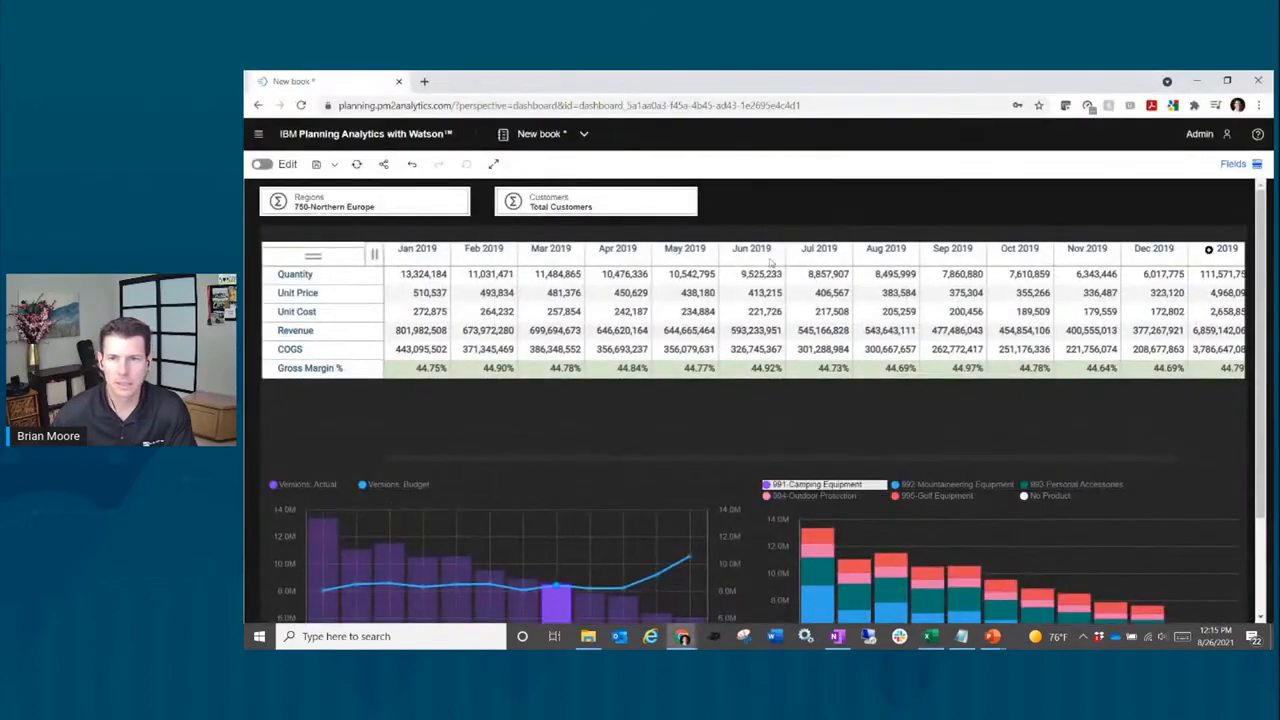
# Step: Show Total Regions and enter 77m as the Dec 2019 Quantity
pyautogui.click(348, 212)
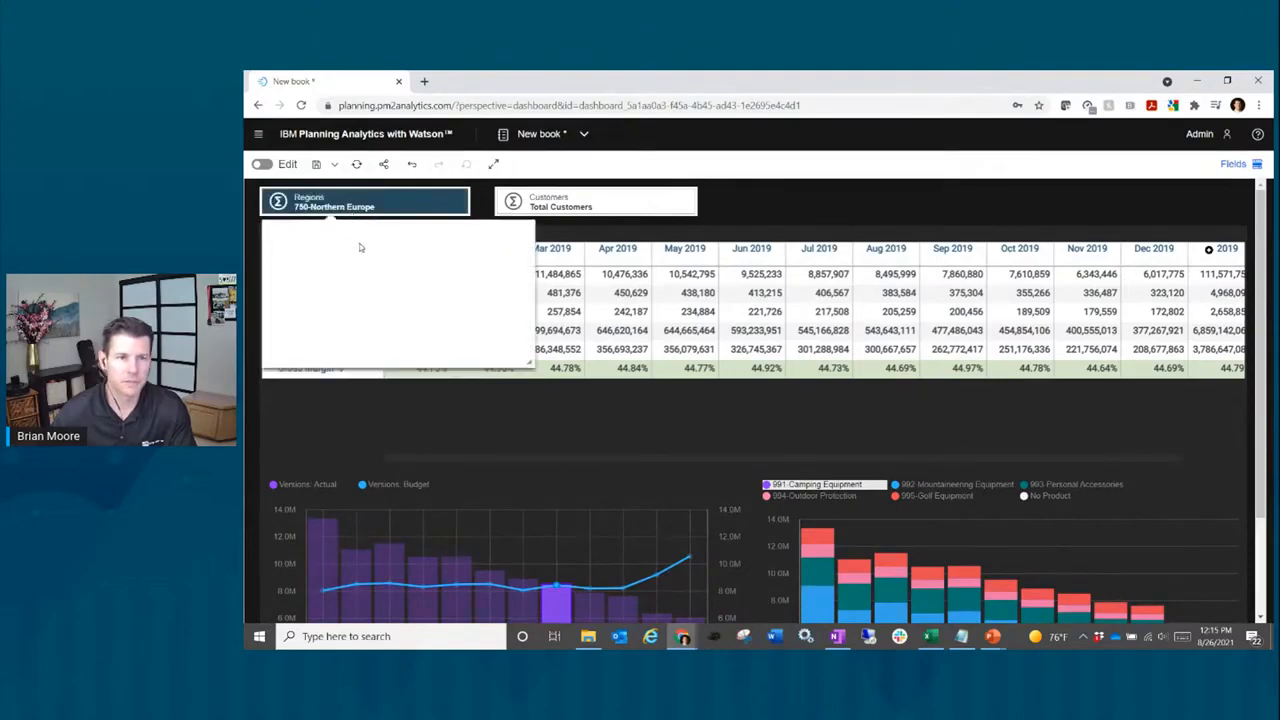
pyautogui.click(339, 246)
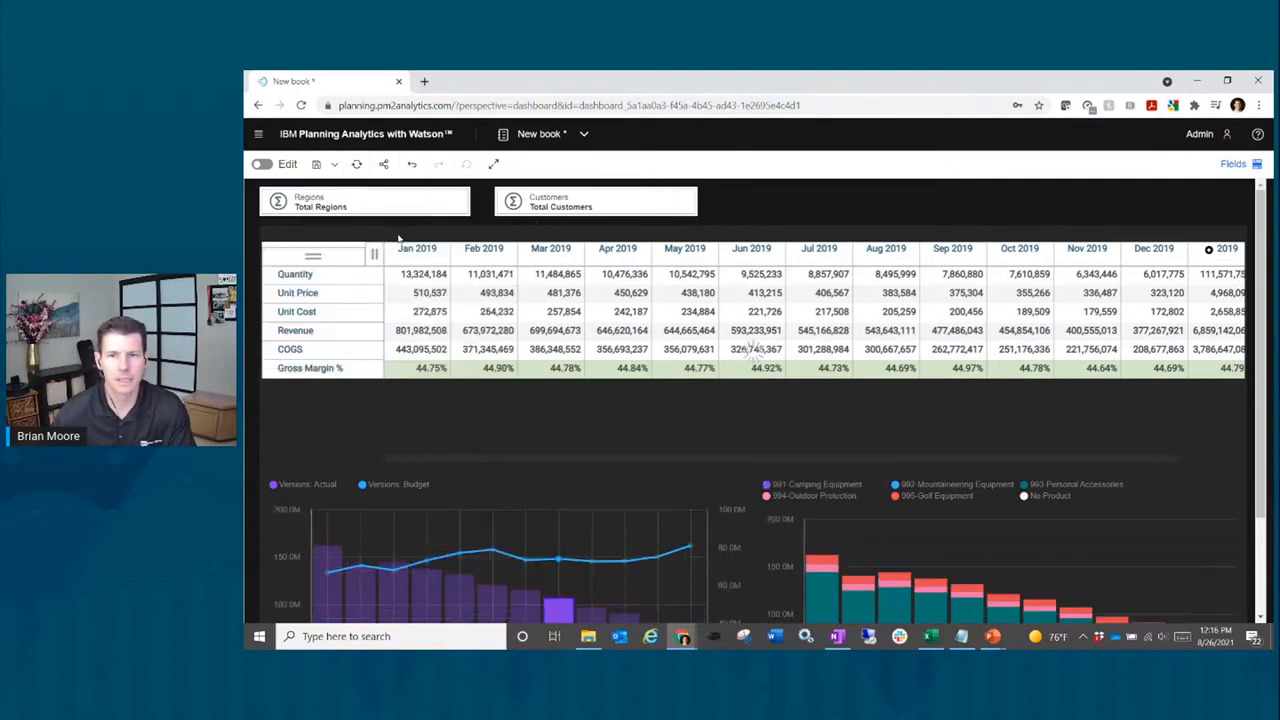
pyautogui.click(1160, 280)
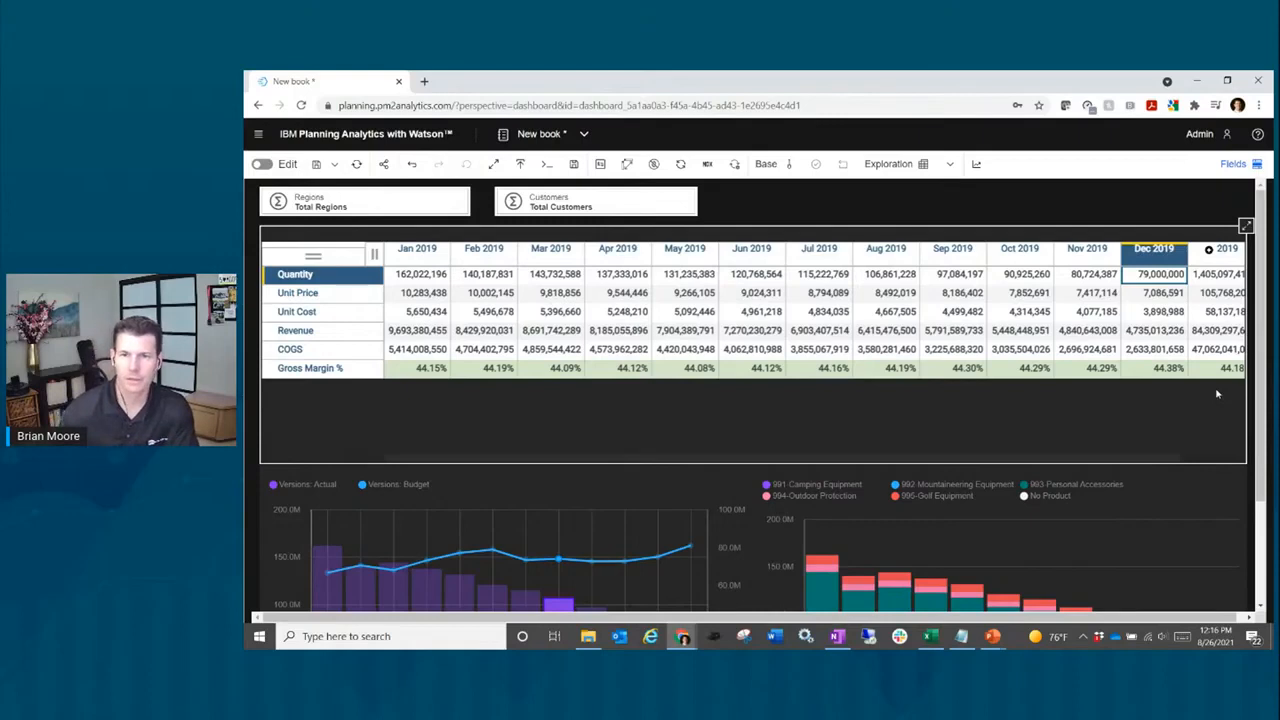
pyautogui.write('77')
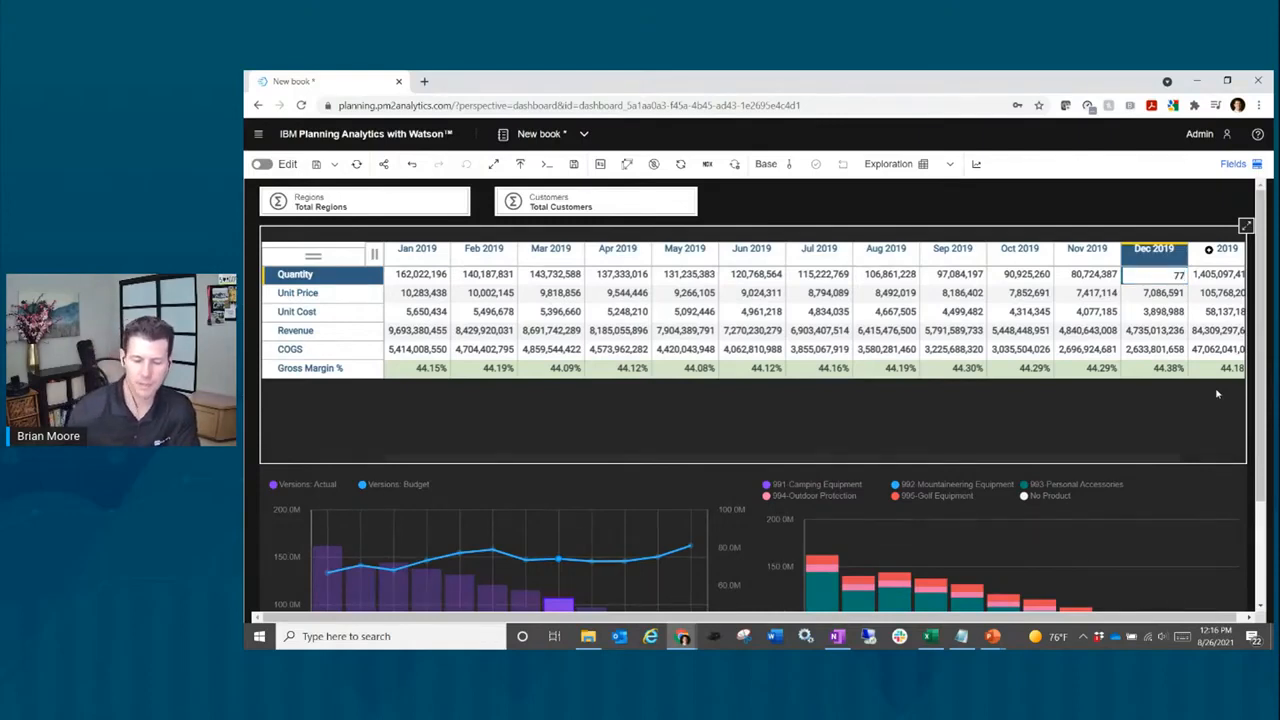
pyautogui.write('m')
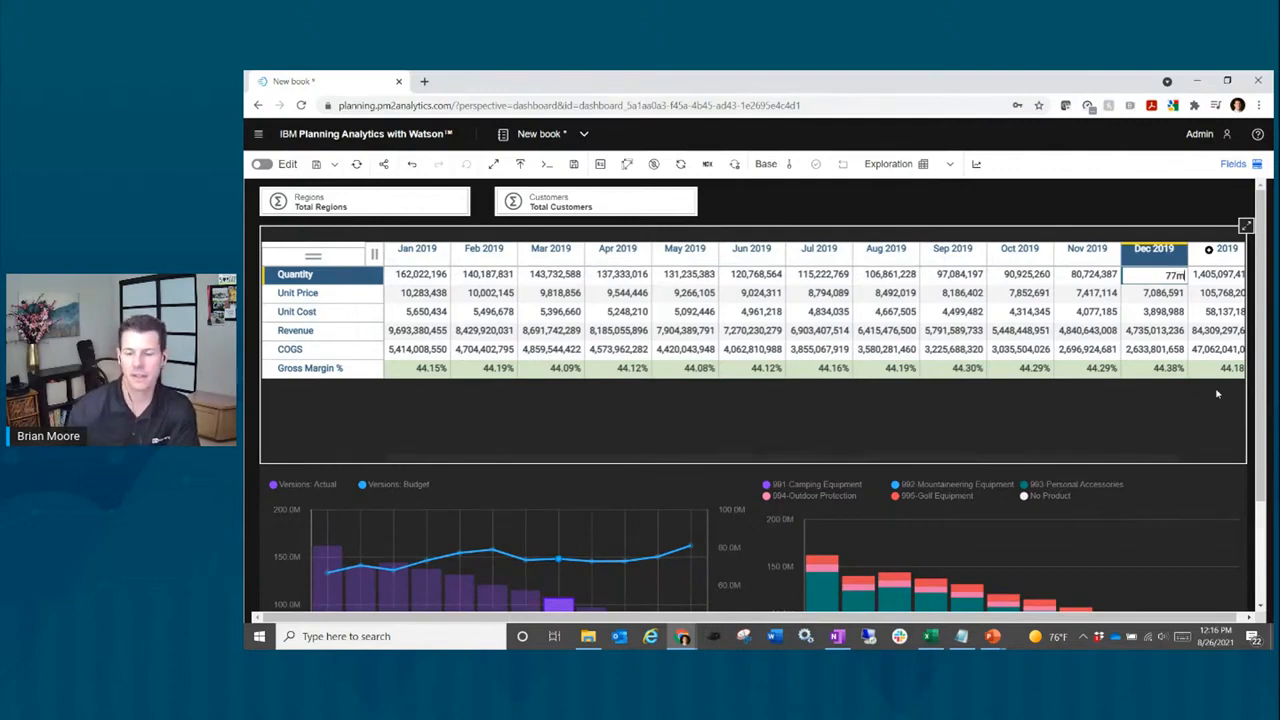
pyautogui.press('Return')
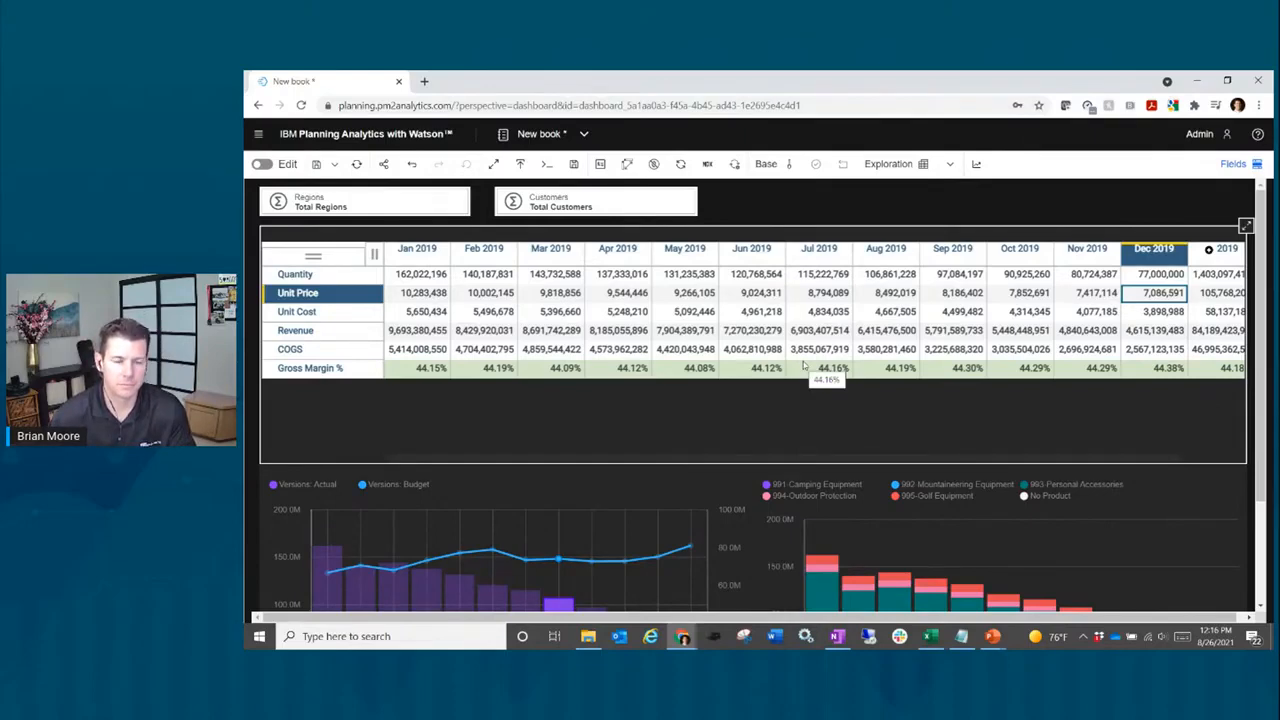
# Step: Back in Excel, discard N14's local value so Dec-2019 Total Regions reloads as 77,000,000
pyautogui.hotkey('alt', 'Tab')
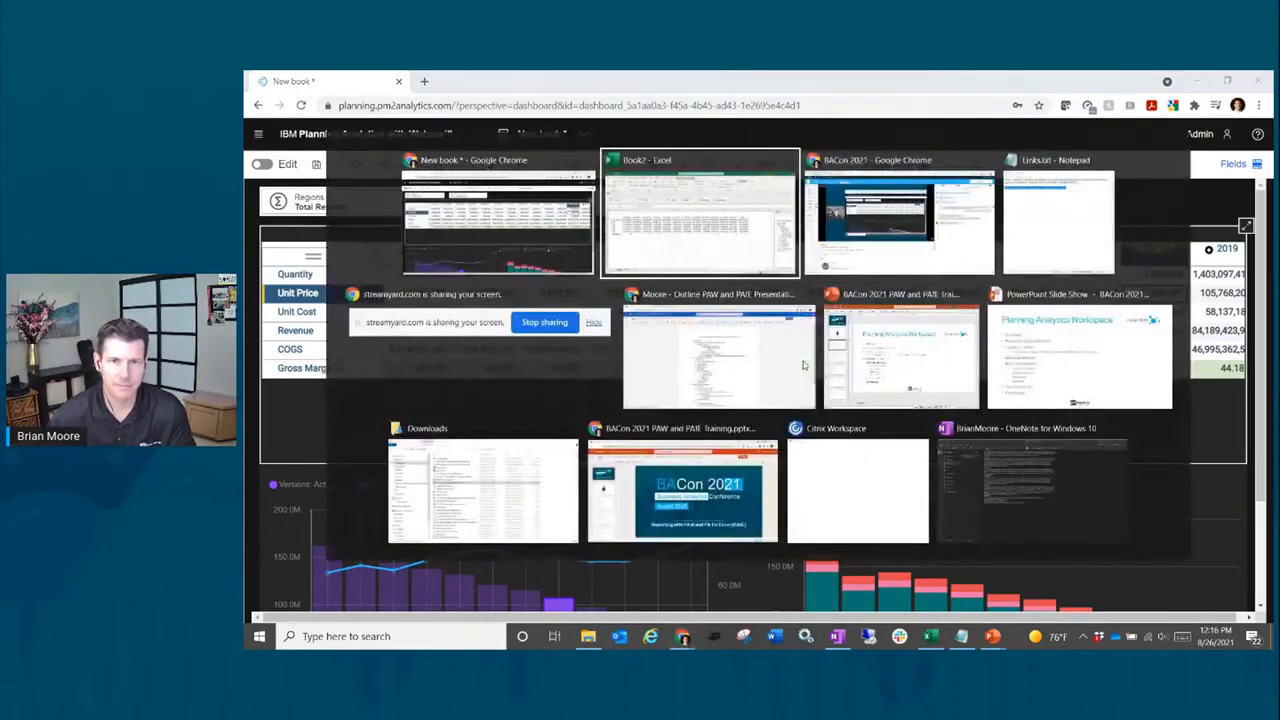
pyautogui.click(933, 330)
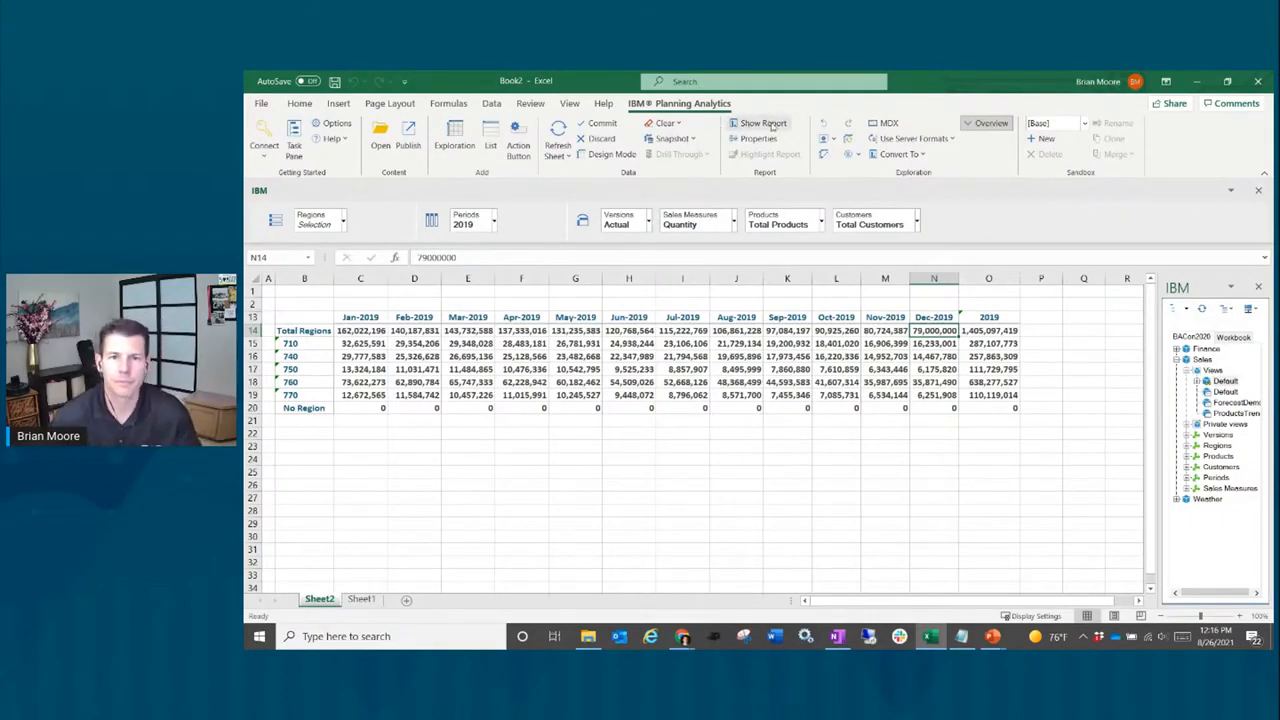
pyautogui.click(580, 137)
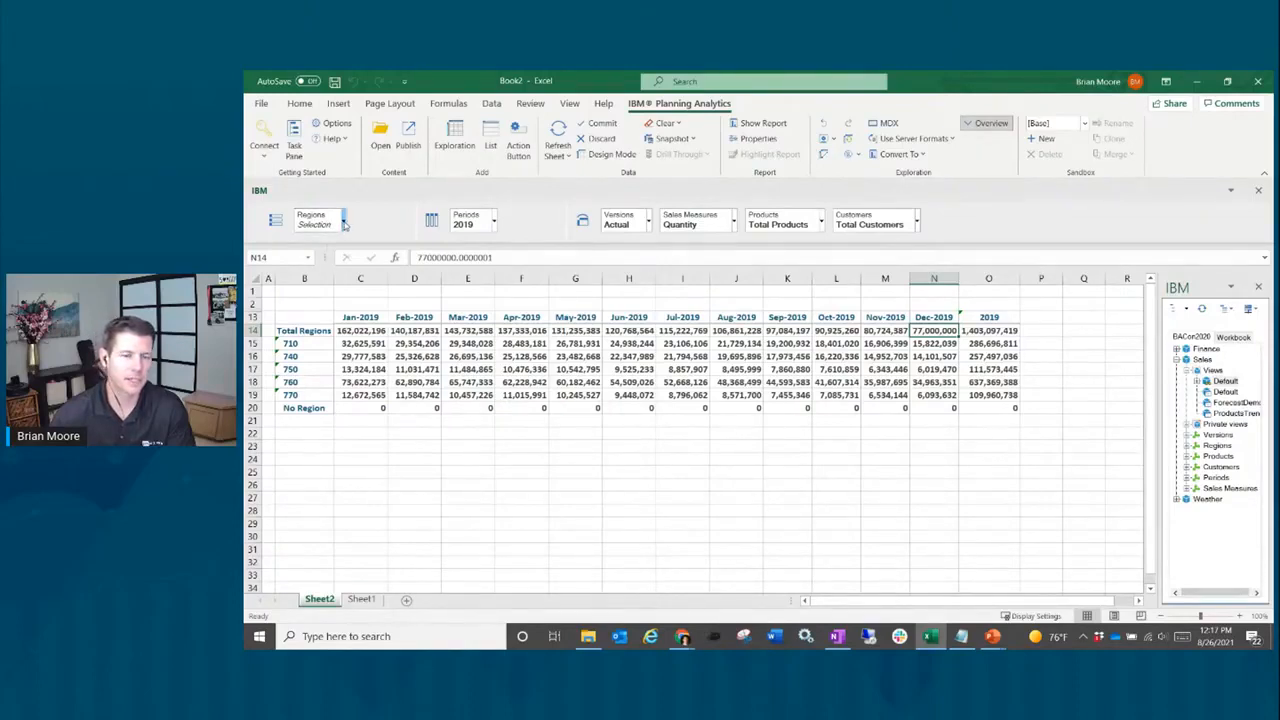
# Step: Edit the Regions set to display the ID-Name alias and apply it to the sheet
pyautogui.click(344, 224)
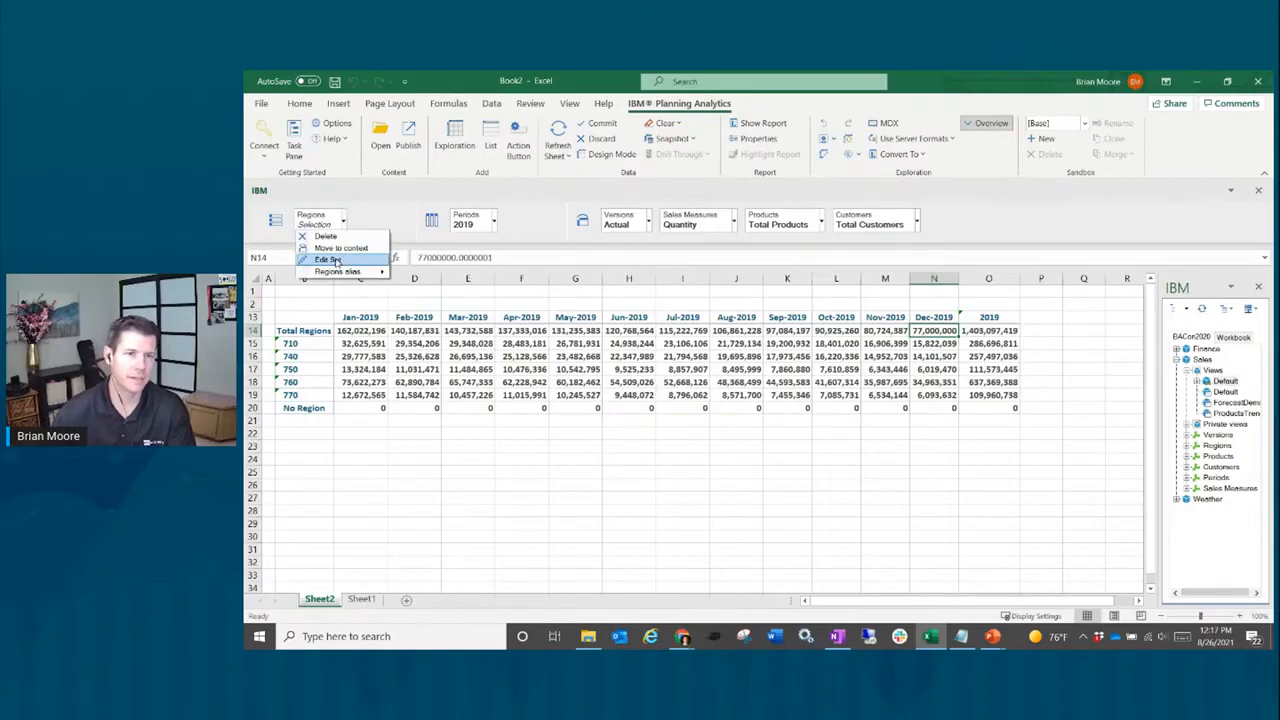
pyautogui.click(328, 260)
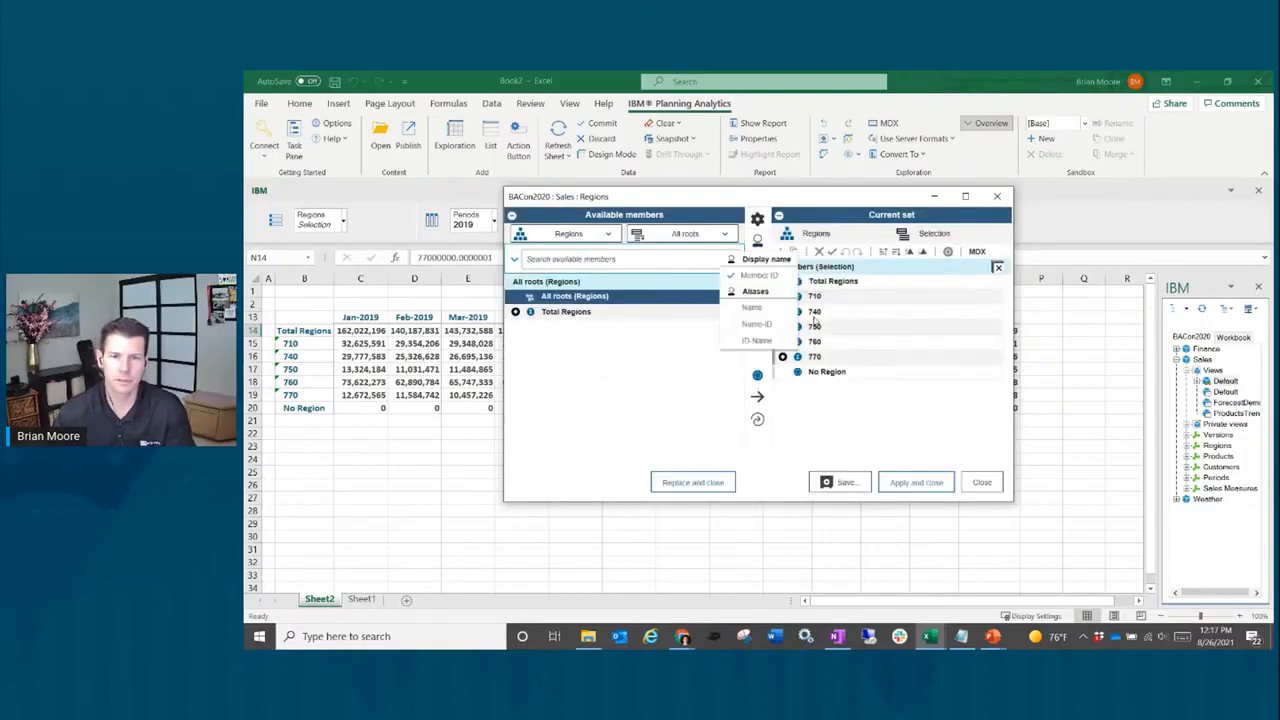
pyautogui.click(764, 342)
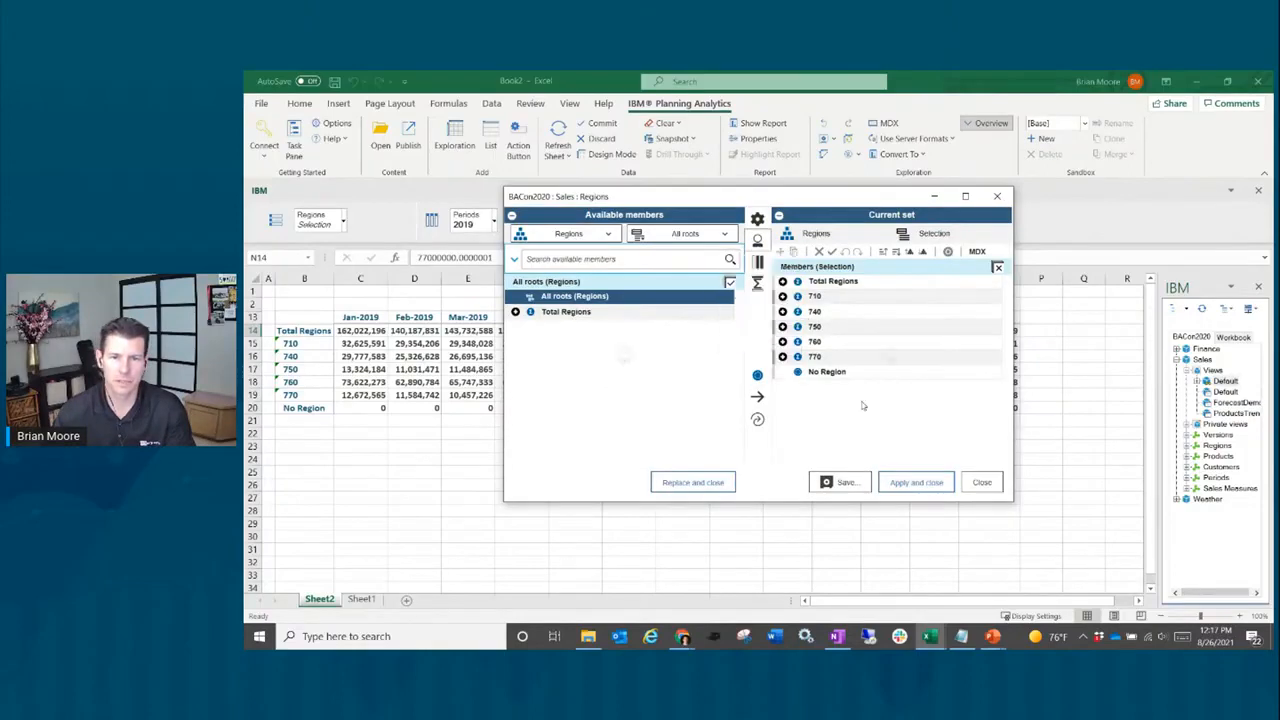
pyautogui.click(916, 482)
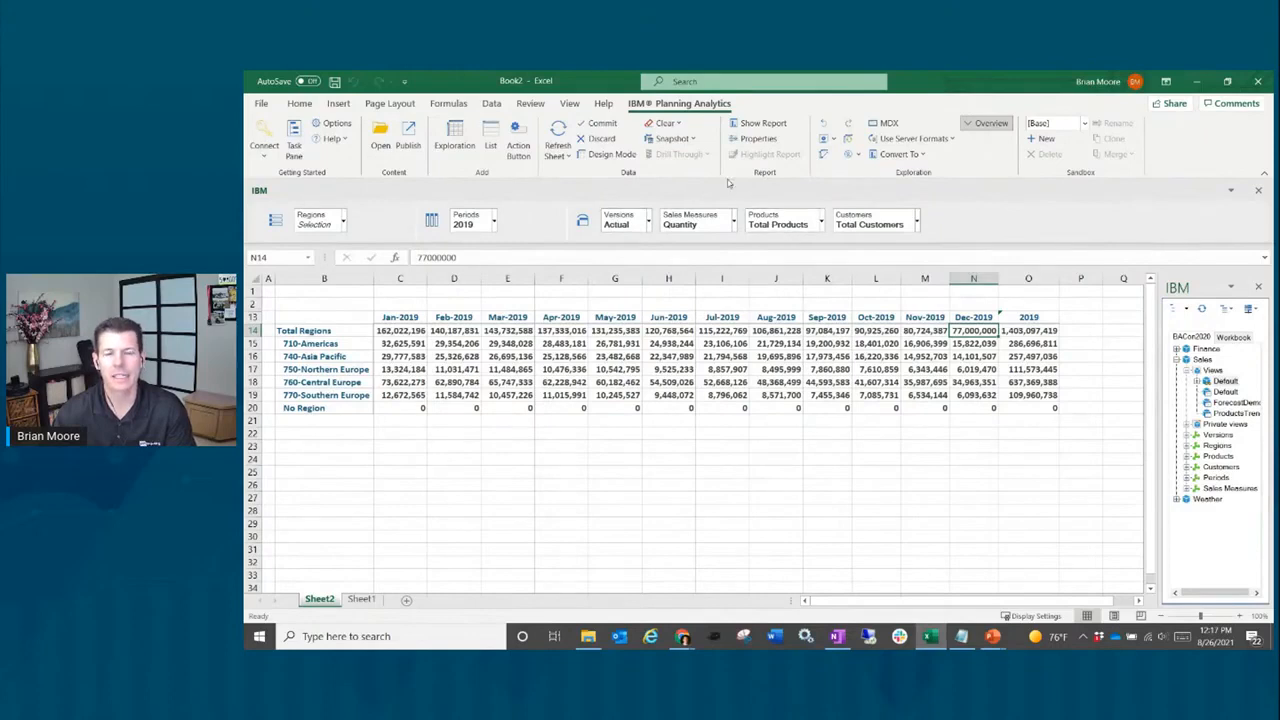
# Step: Convert the regions exploration into a dynamic report on this sheet
pyautogui.click(923, 156)
pyautogui.moveTo(926, 170)
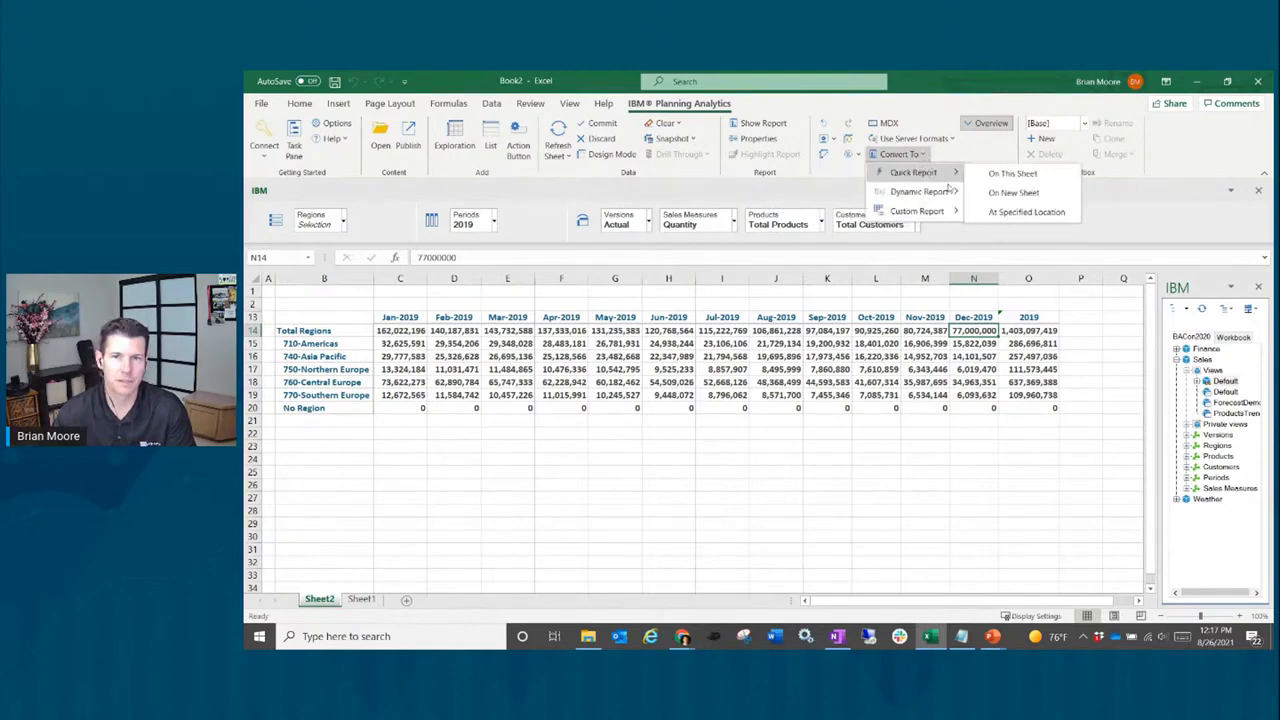
pyautogui.moveTo(948, 190)
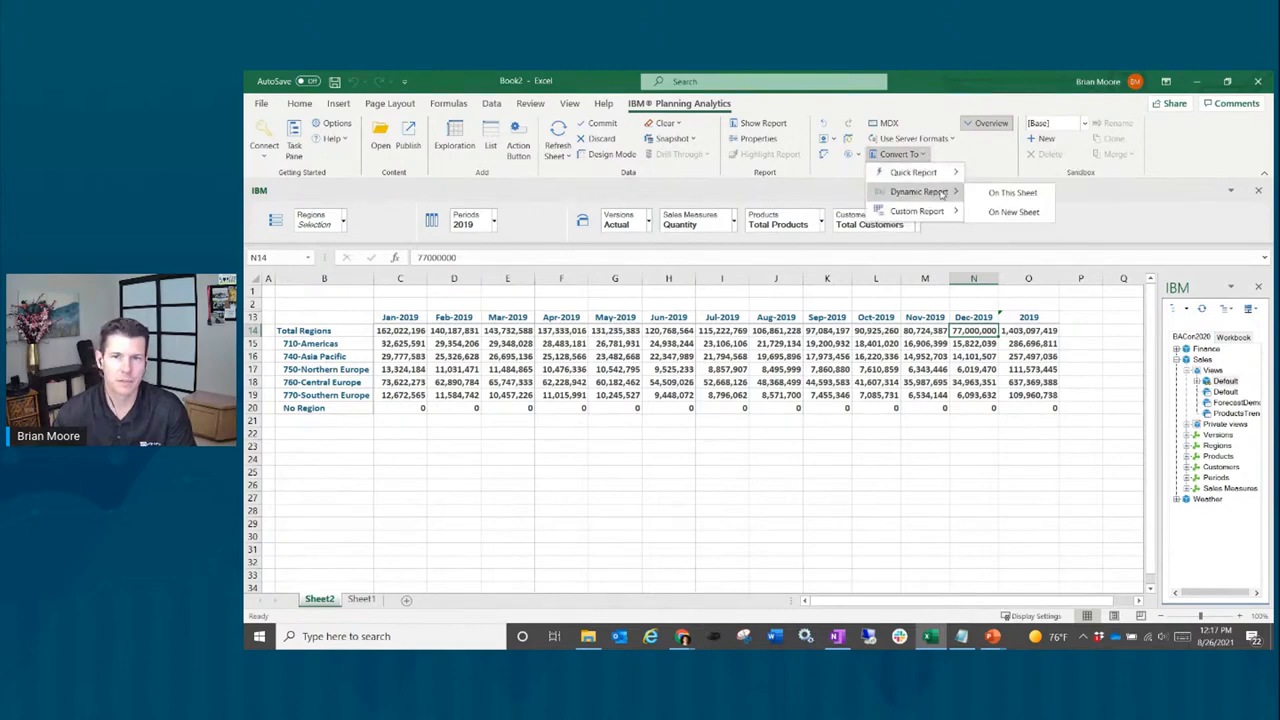
pyautogui.click(1013, 193)
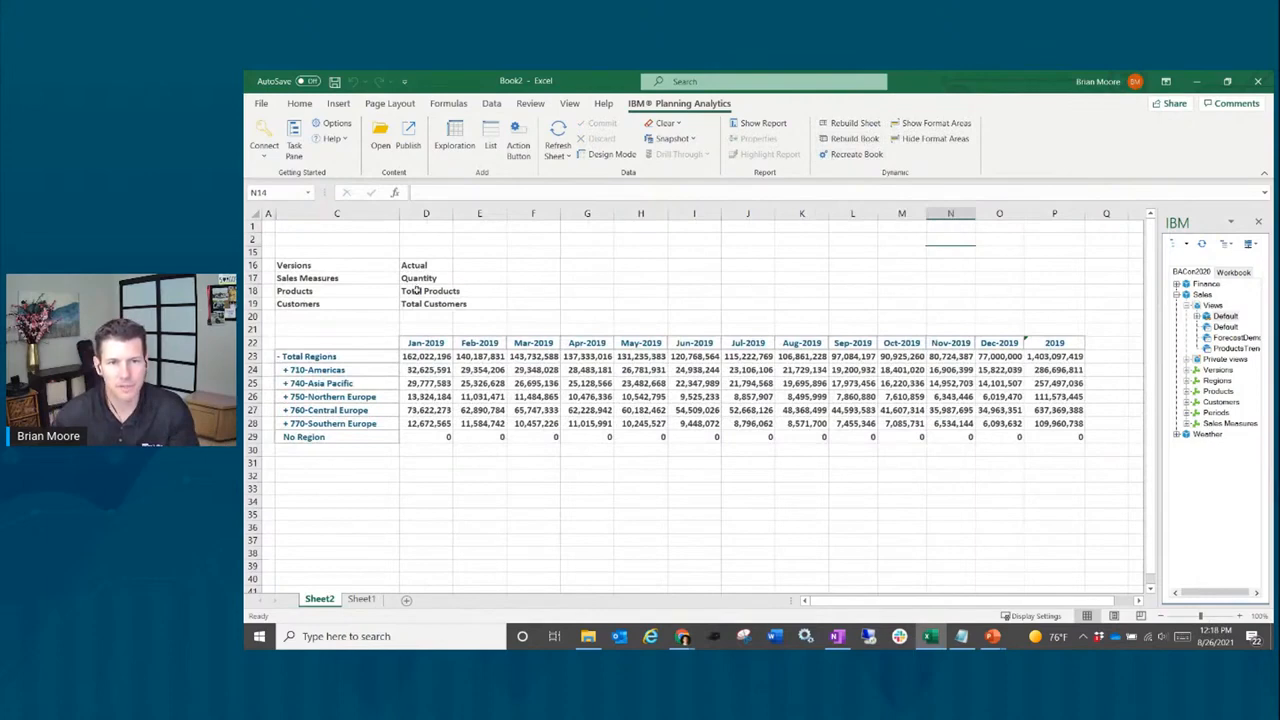
# Step: Drill into 710-Americas, collapse it again, and select rows 2–15
pyautogui.click(284, 370)
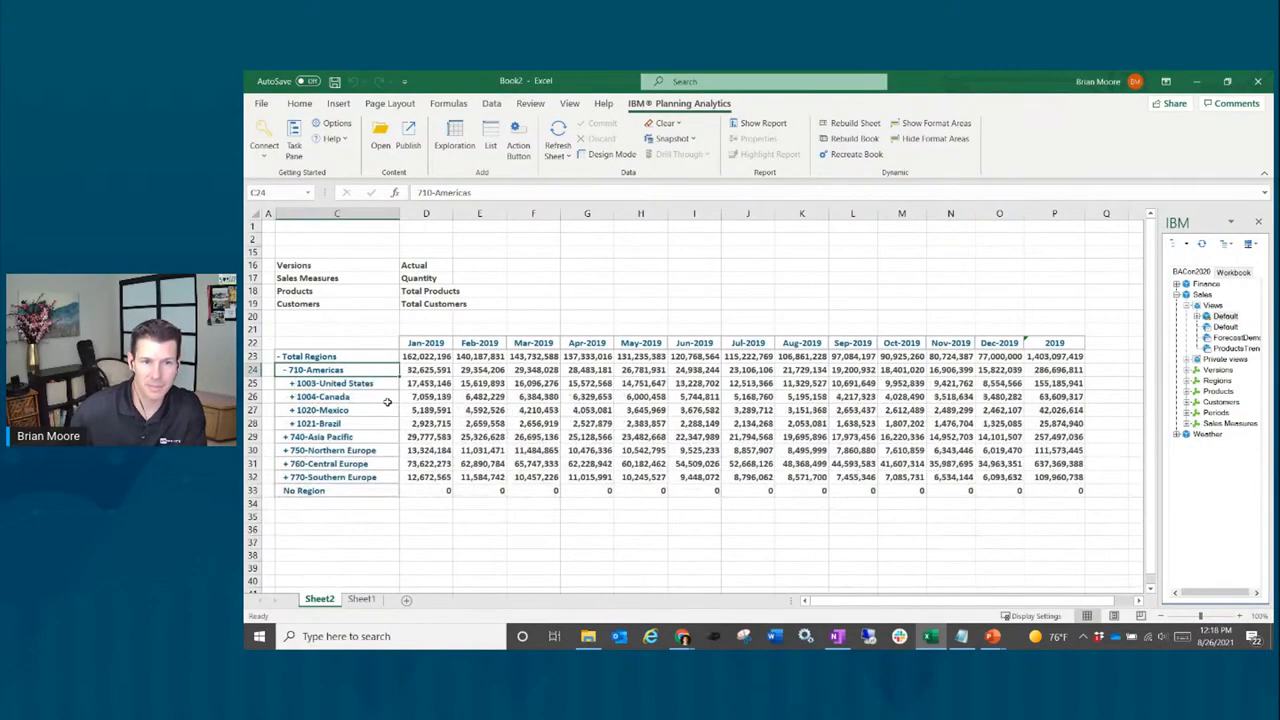
pyautogui.click(286, 370)
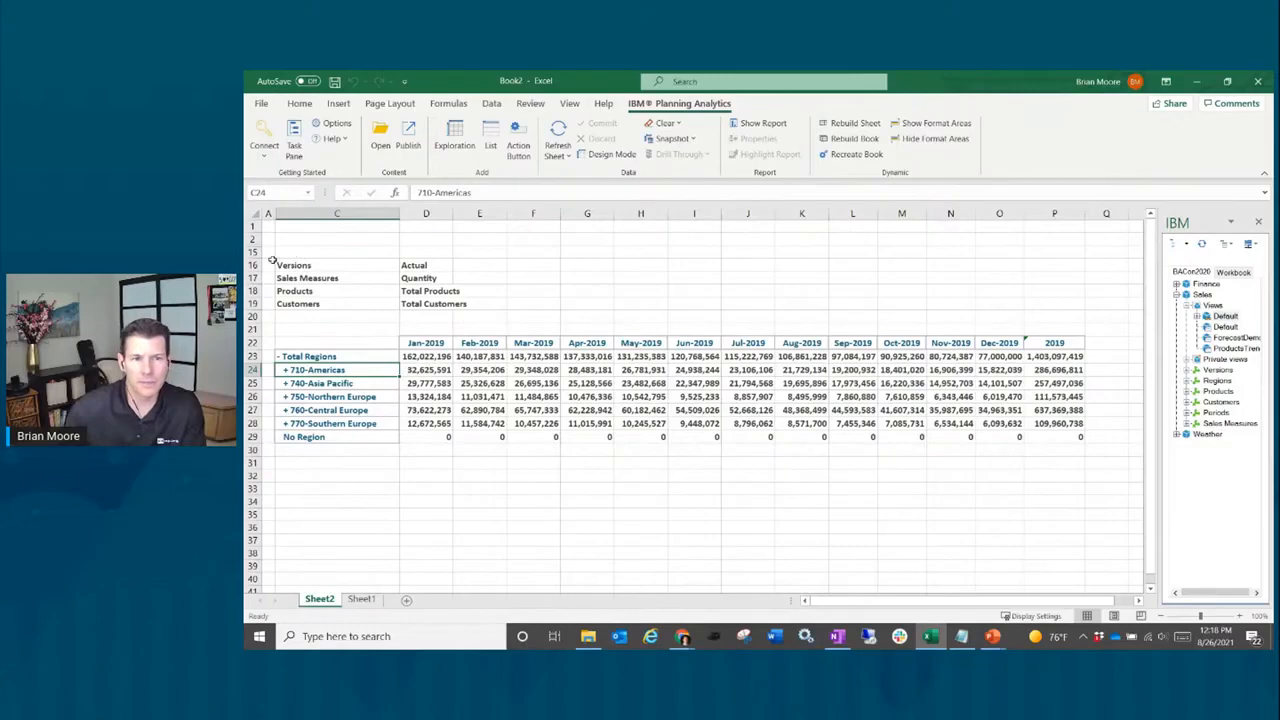
pyautogui.moveTo(248, 240); pyautogui.dragTo(250, 252)
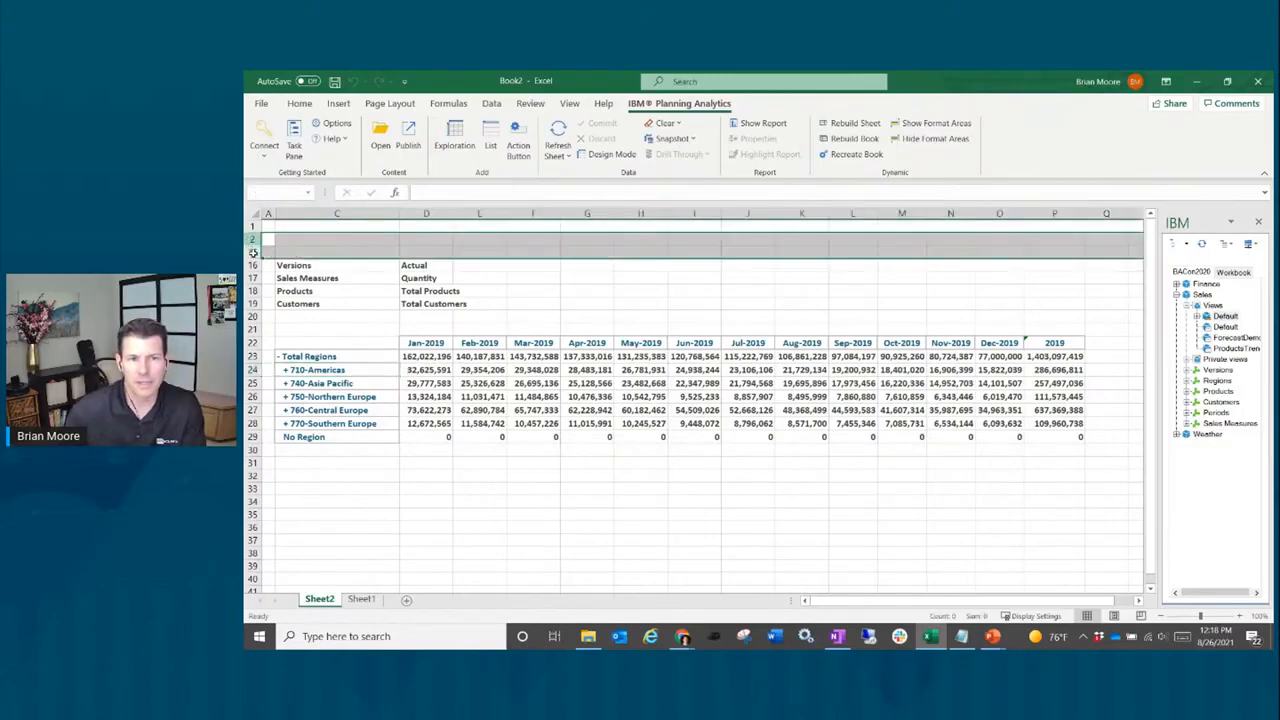
# Step: Remove the bold from H26's May value and recreate the dynamic report
pyautogui.click(637, 370)
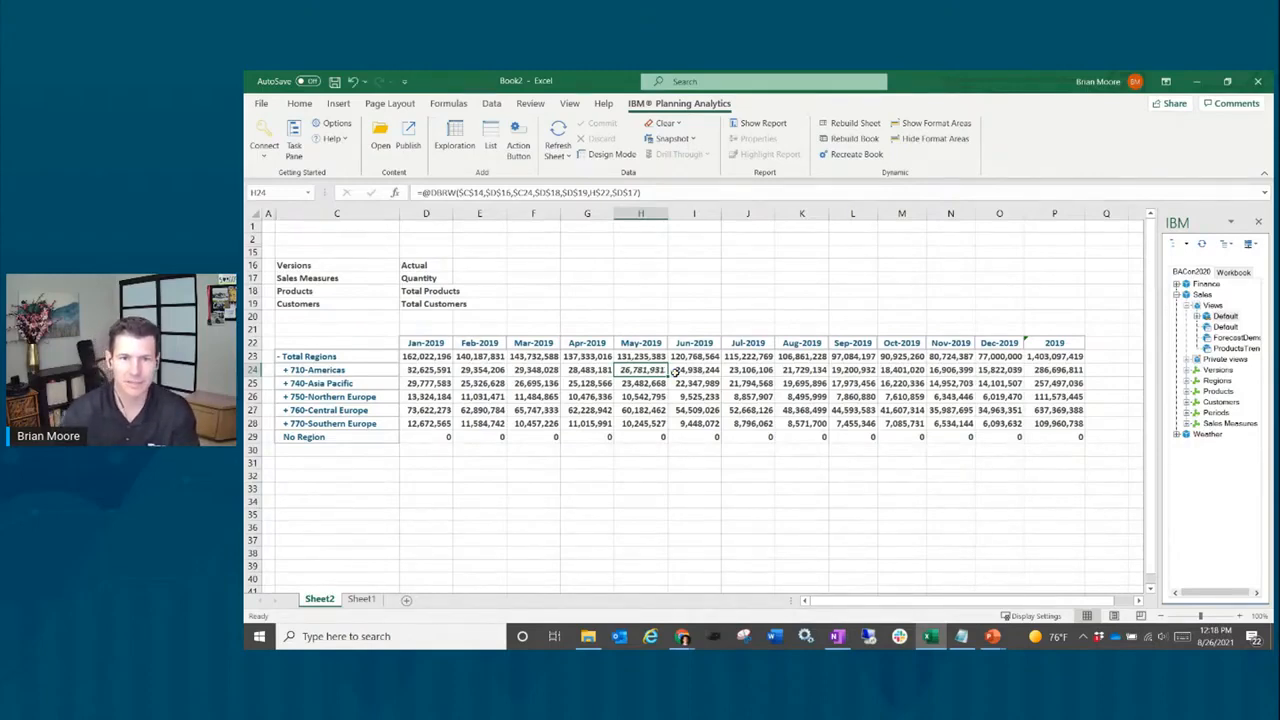
pyautogui.press('Down')
pyautogui.press('Down')
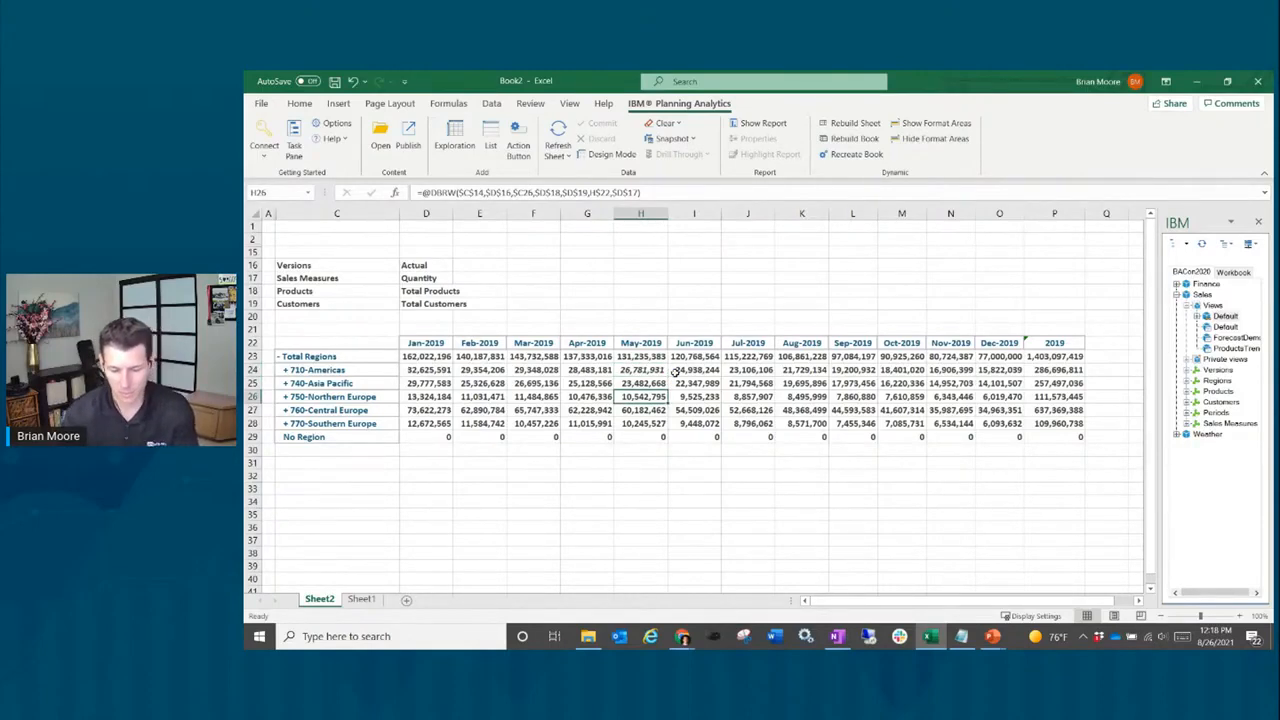
pyautogui.hotkey('ctrl', 'b')
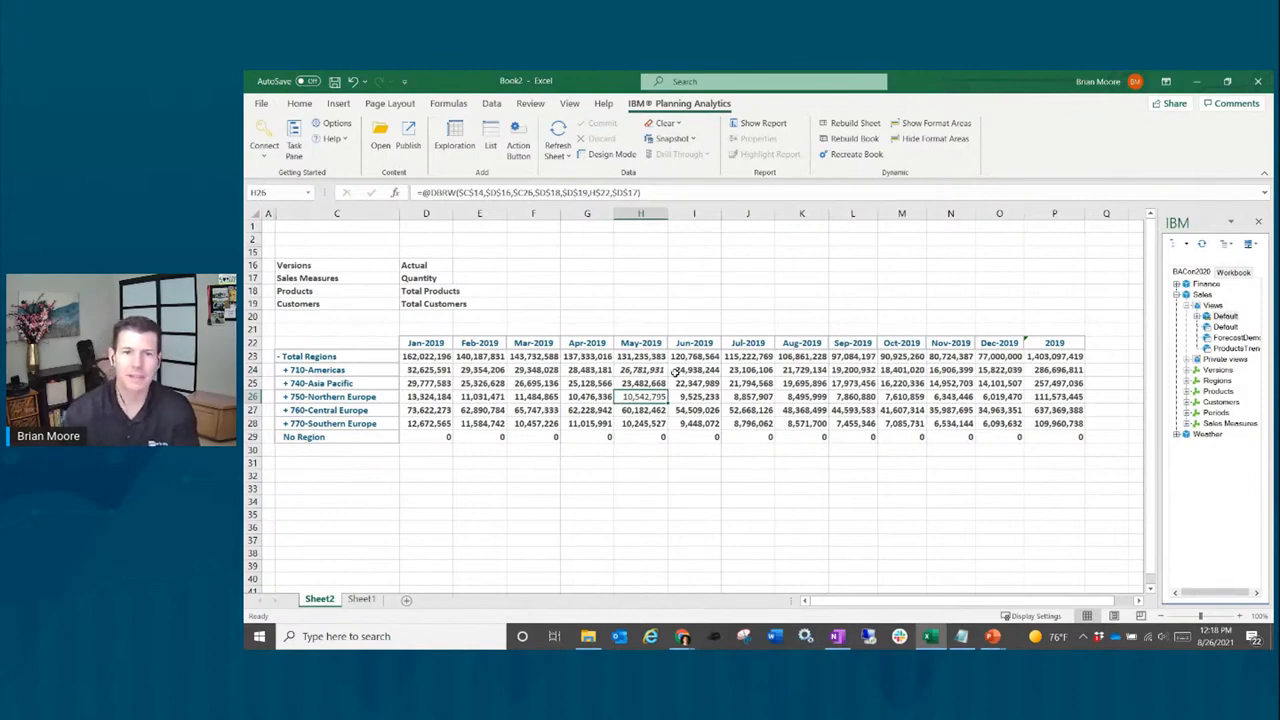
pyautogui.press('Down')
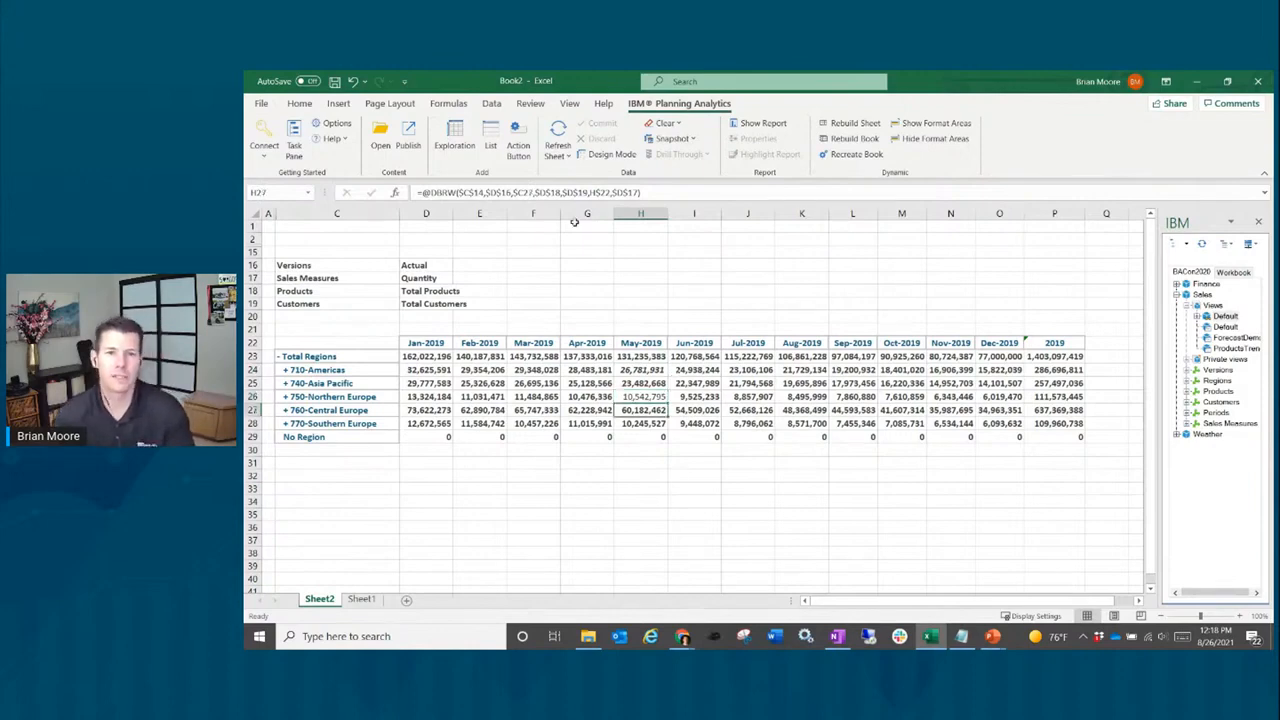
pyautogui.click(862, 154)
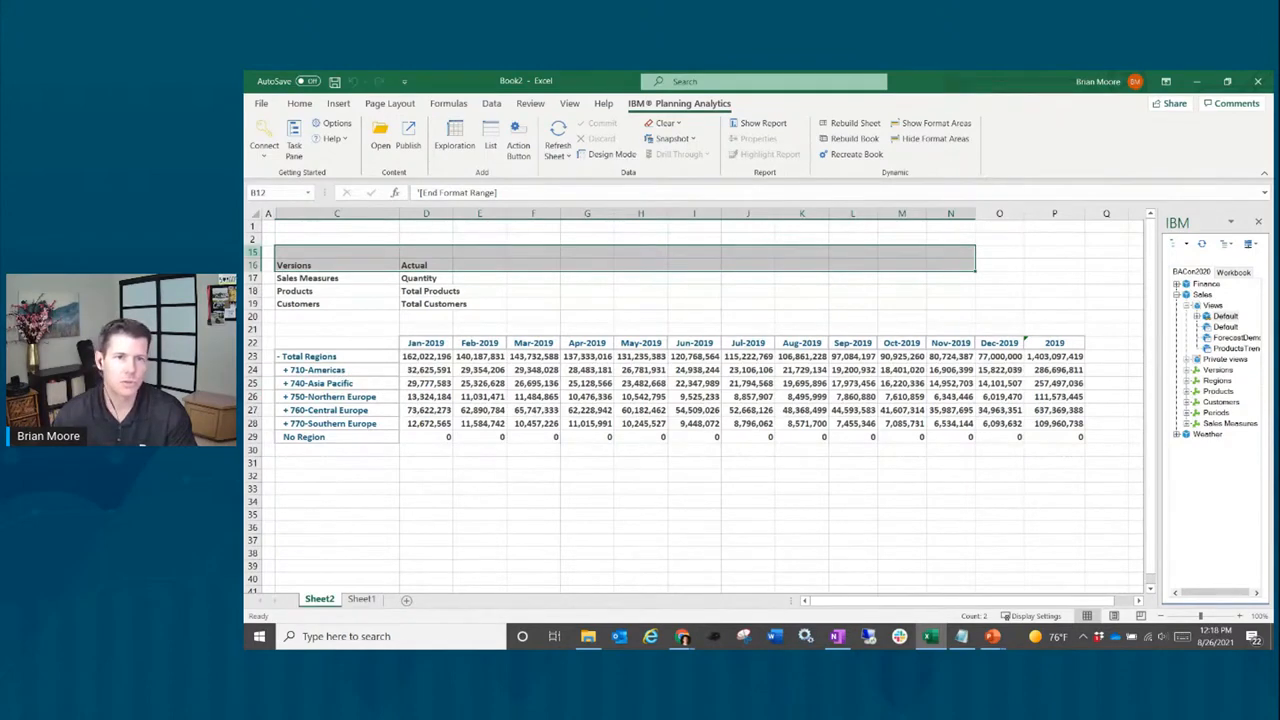
# Step: Reveal the format areas and select D5:P5 in the level-1 format row
pyautogui.click(951, 124)
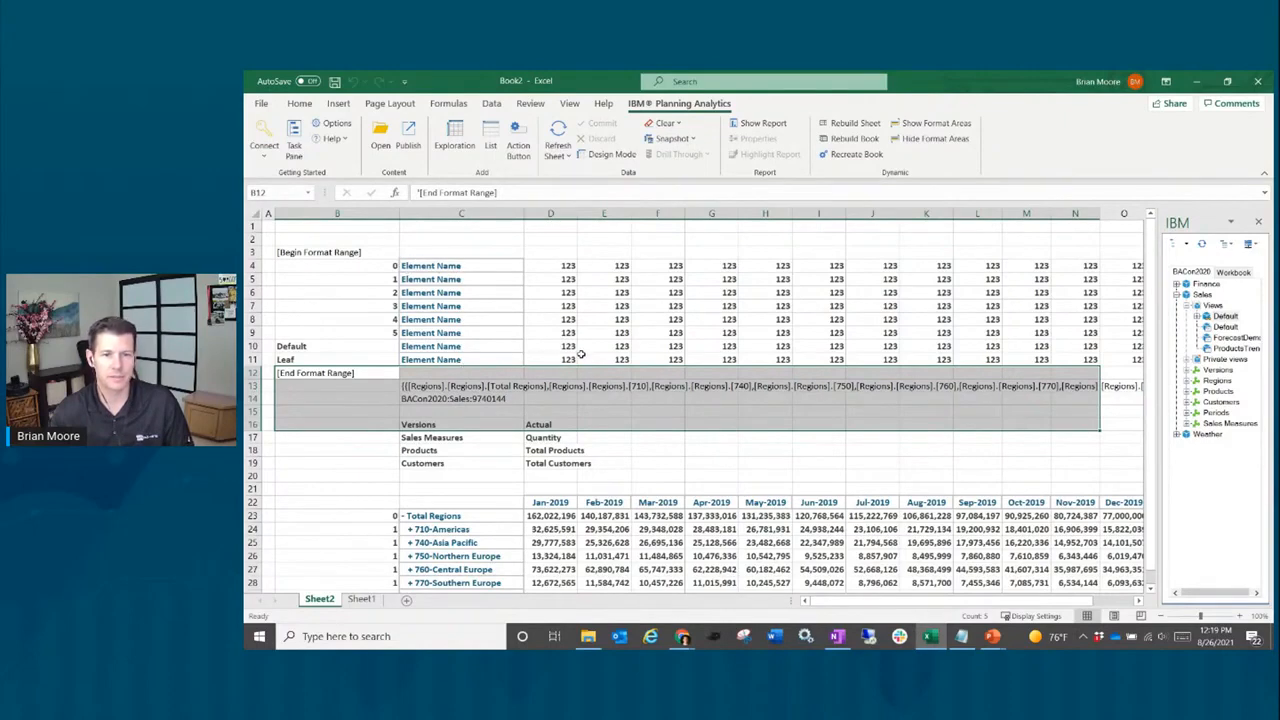
pyautogui.click(565, 279)
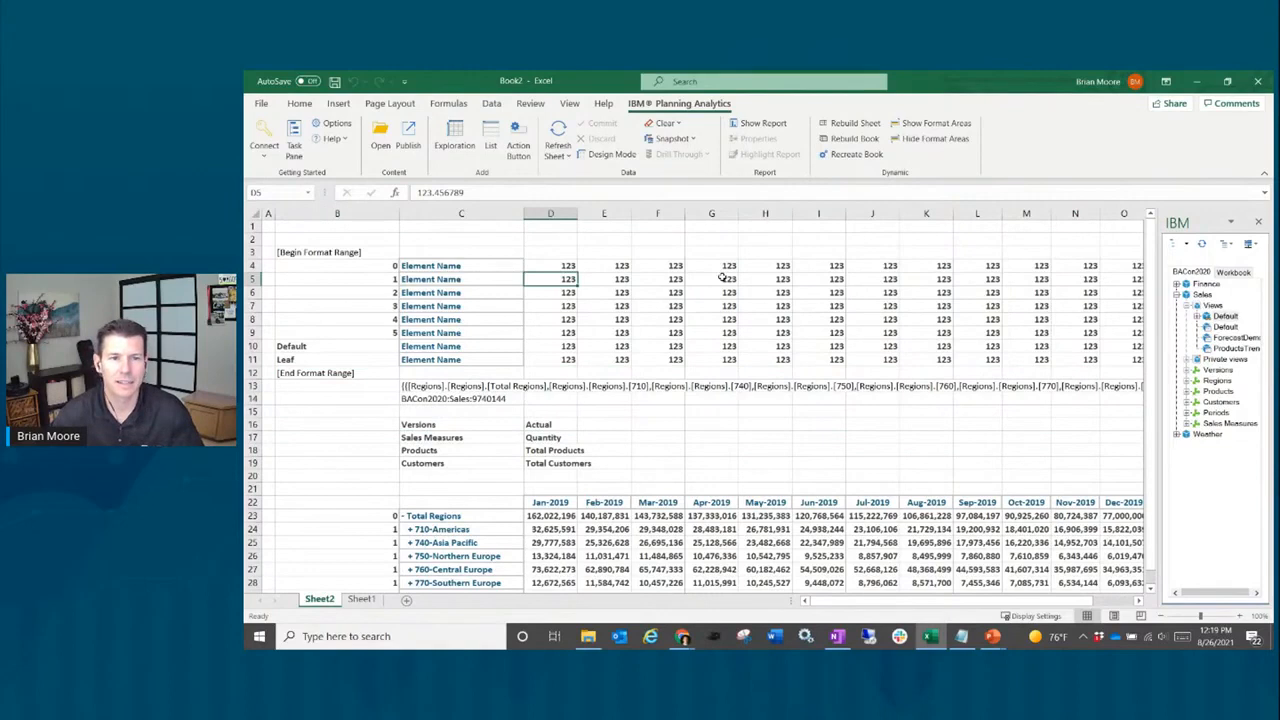
pyautogui.keyDown('shift'); pyautogui.click(1130, 279); pyautogui.keyUp('shift')
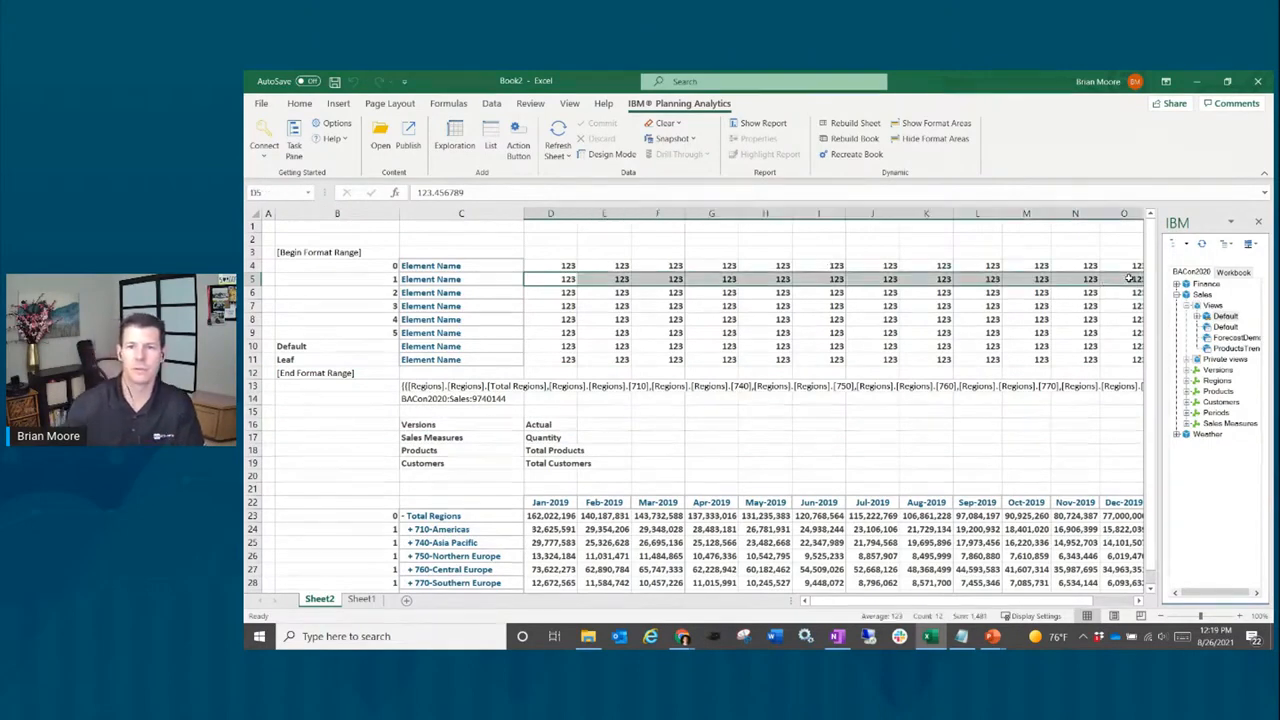
pyautogui.hotkey('shift', 'Right')
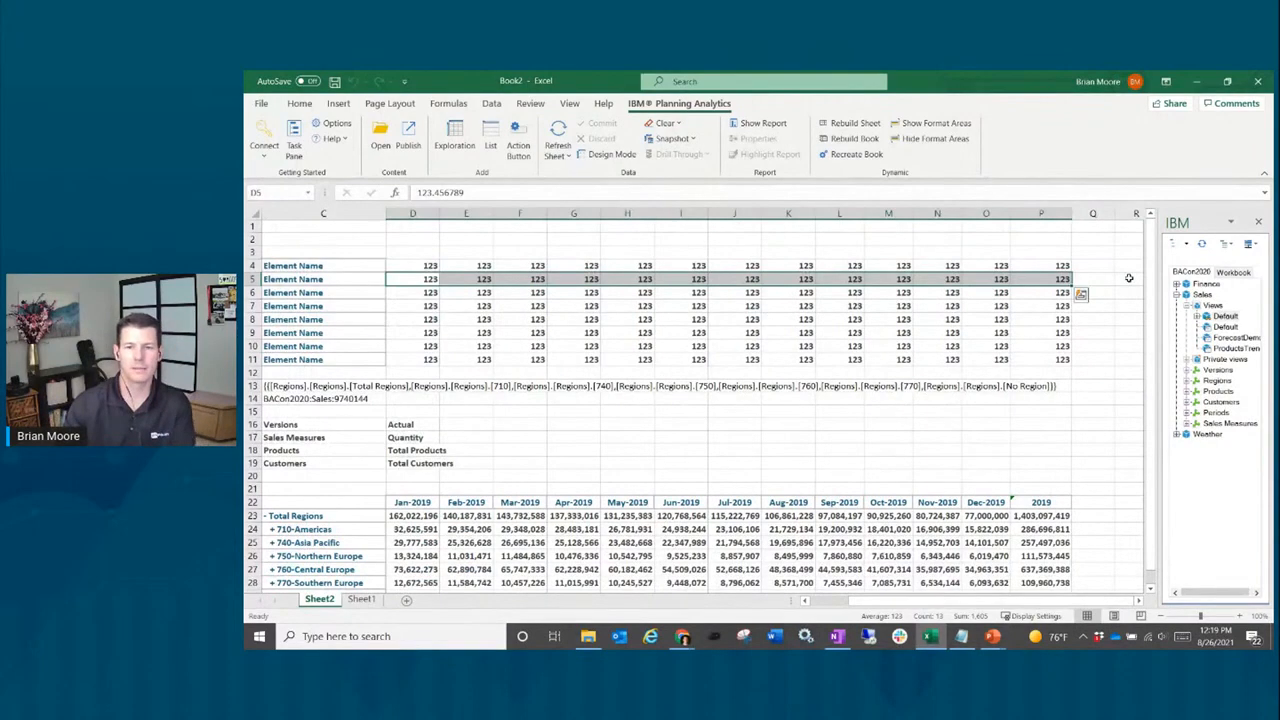
# Step: Fill the level-1 format row darker grey and rebuild the book
pyautogui.rightClick(820, 279)
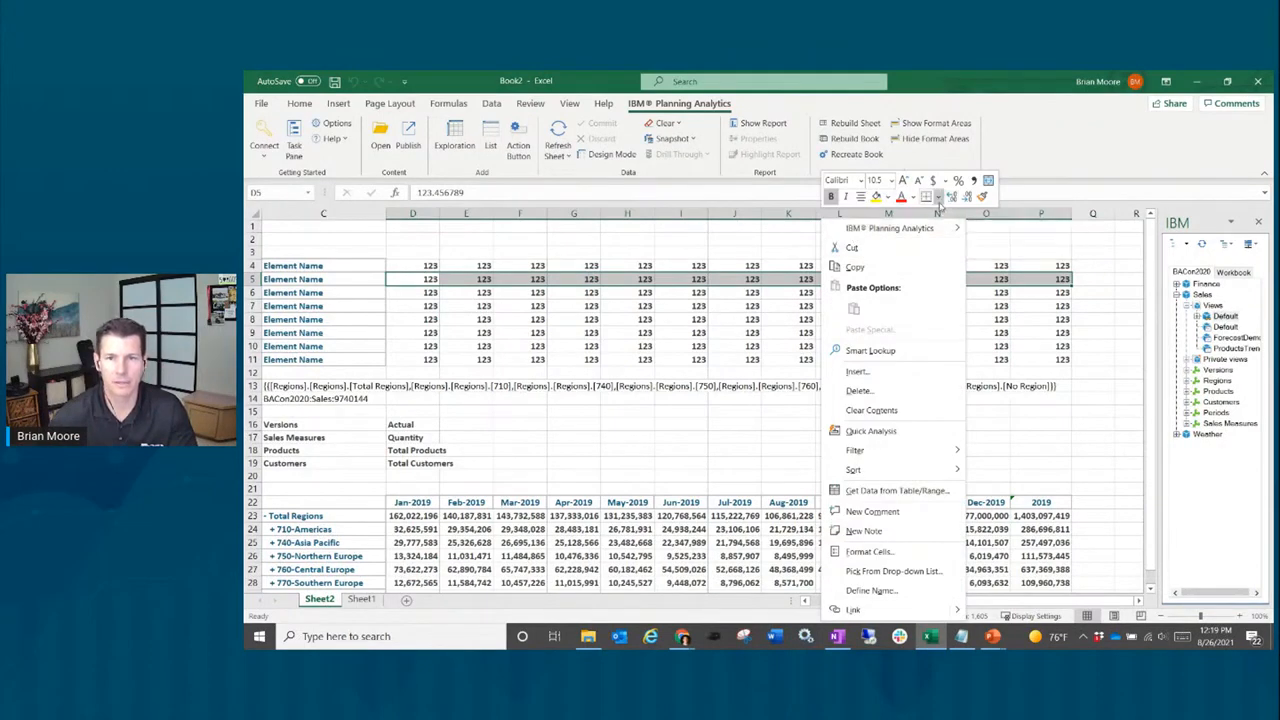
pyautogui.click(886, 197)
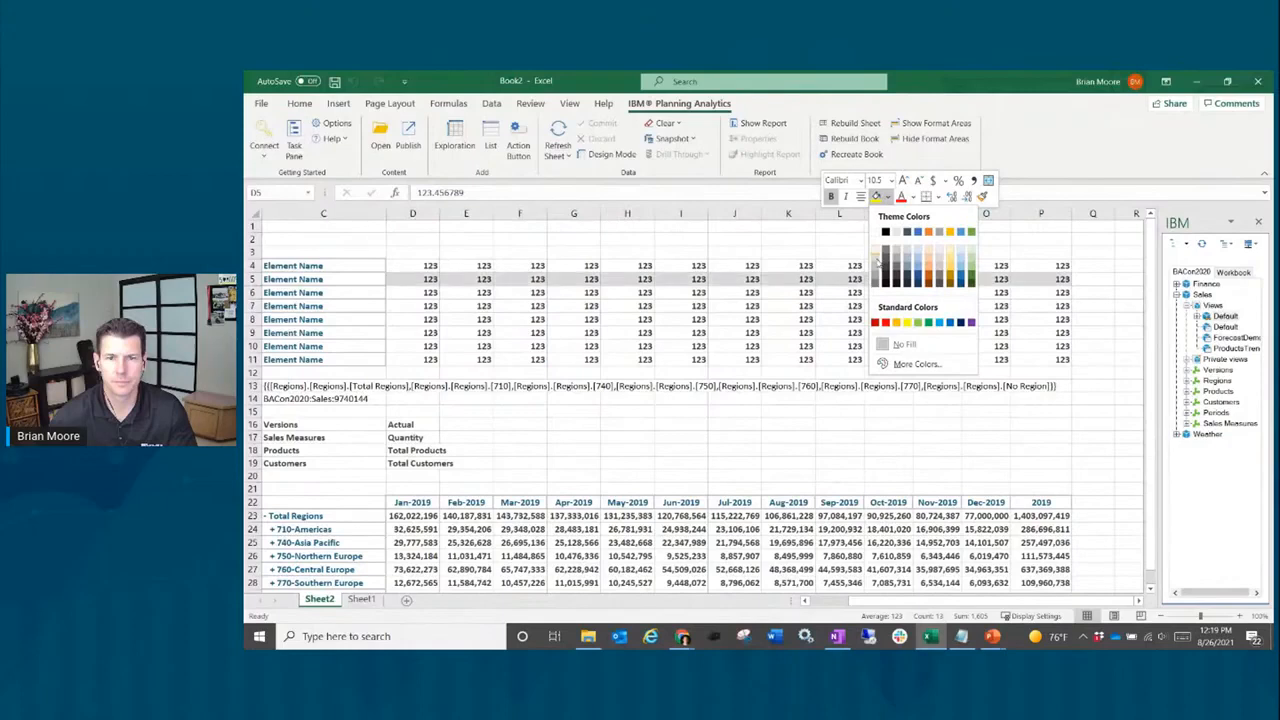
pyautogui.click(885, 265)
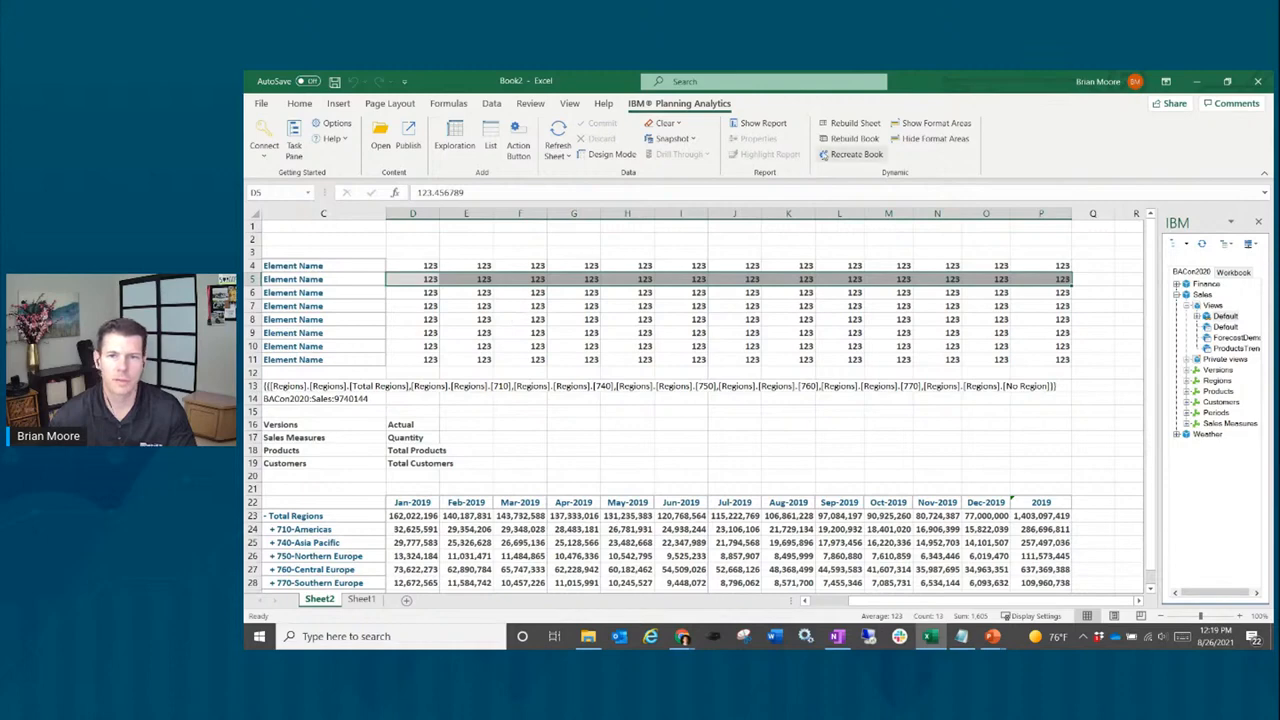
pyautogui.click(855, 139)
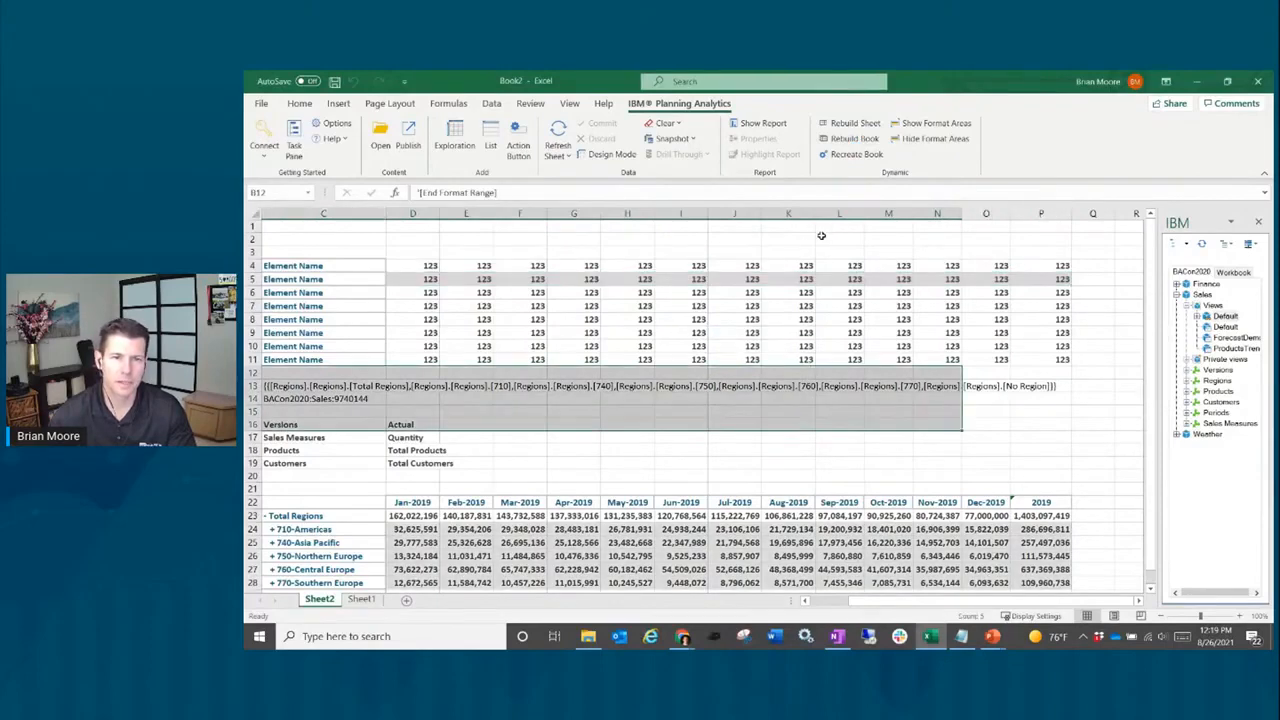
# Step: Start selecting the Leaf format row's value cells at D11
pyautogui.scroll(-2, 527, 503)
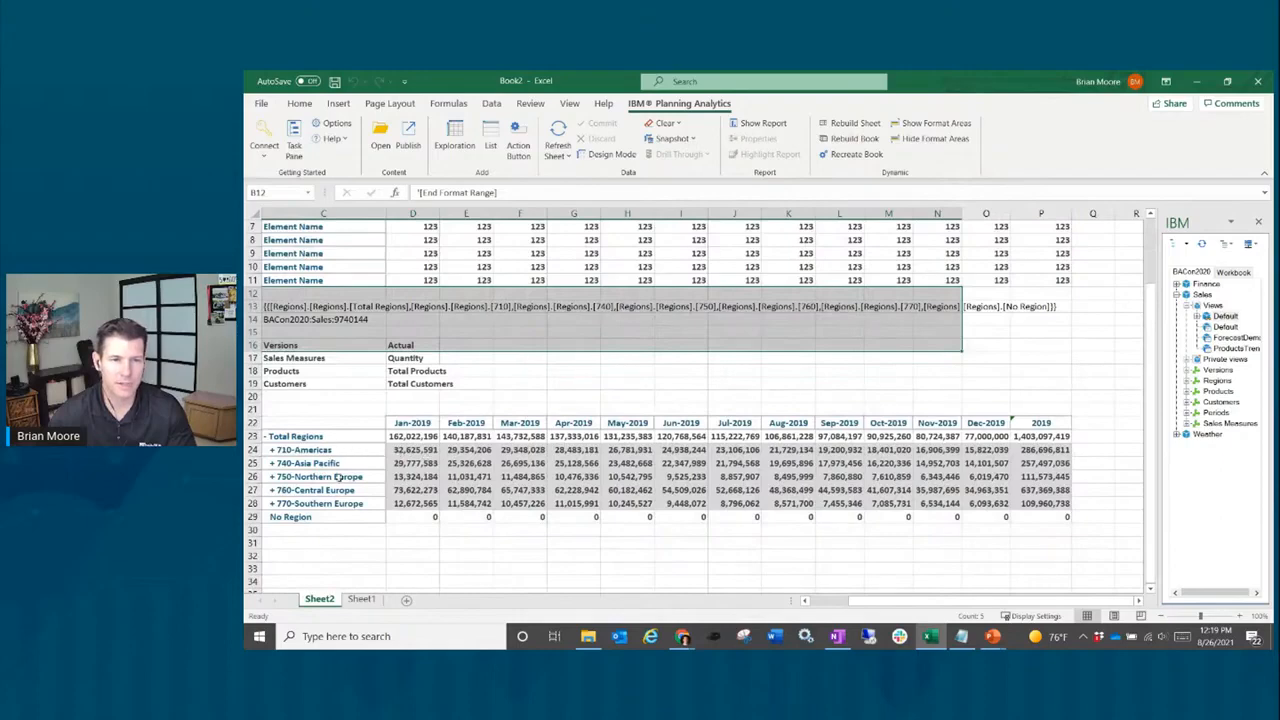
pyautogui.scroll(2, 493, 450)
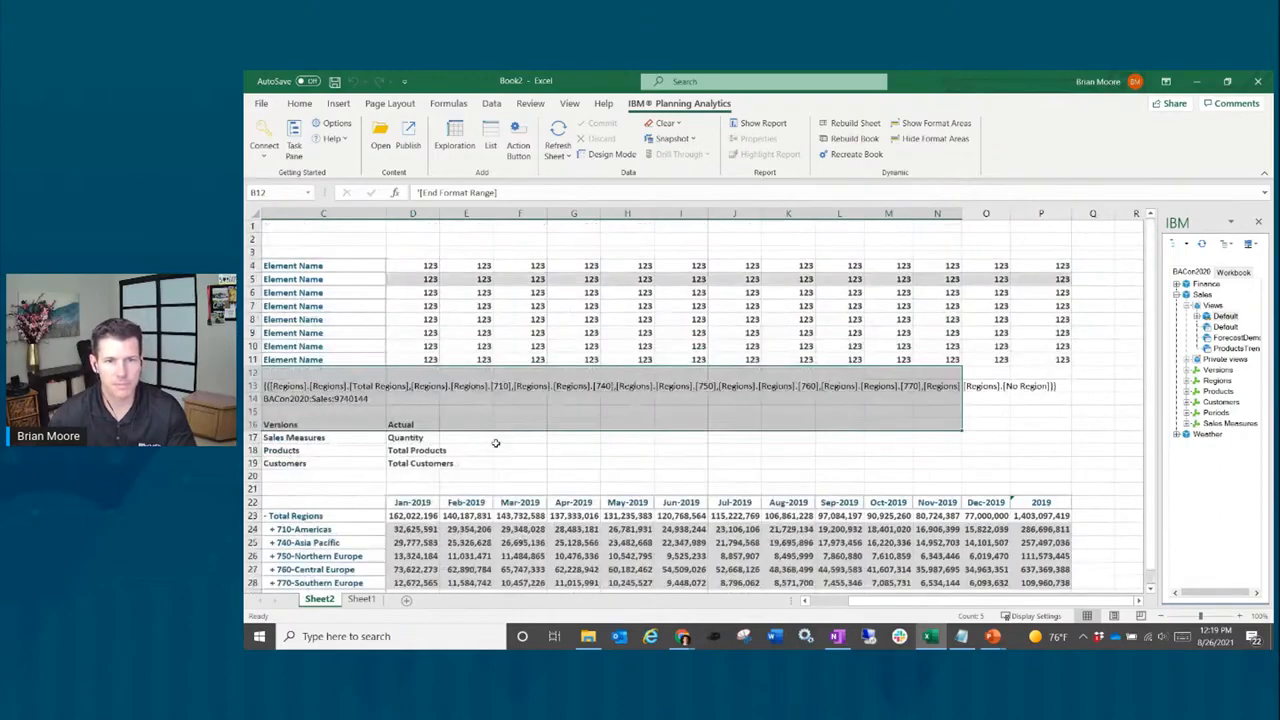
pyautogui.hscroll(-2, 492, 372)
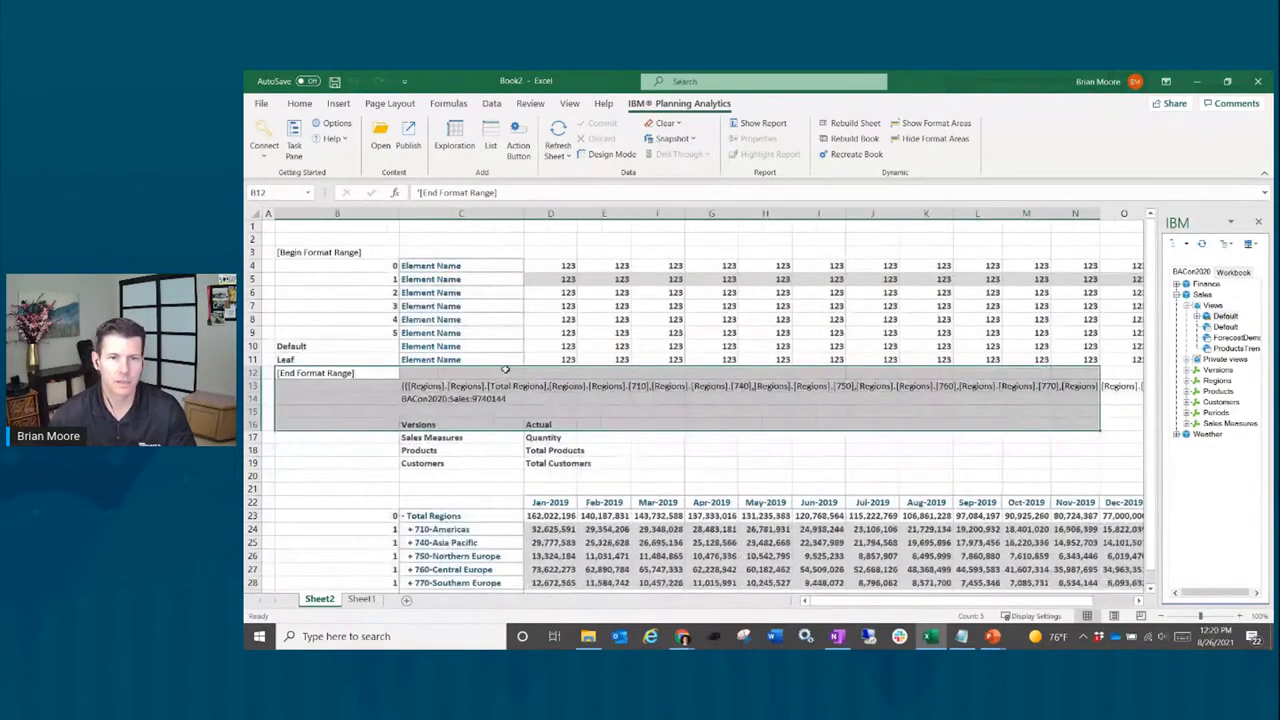
pyautogui.click(562, 361)
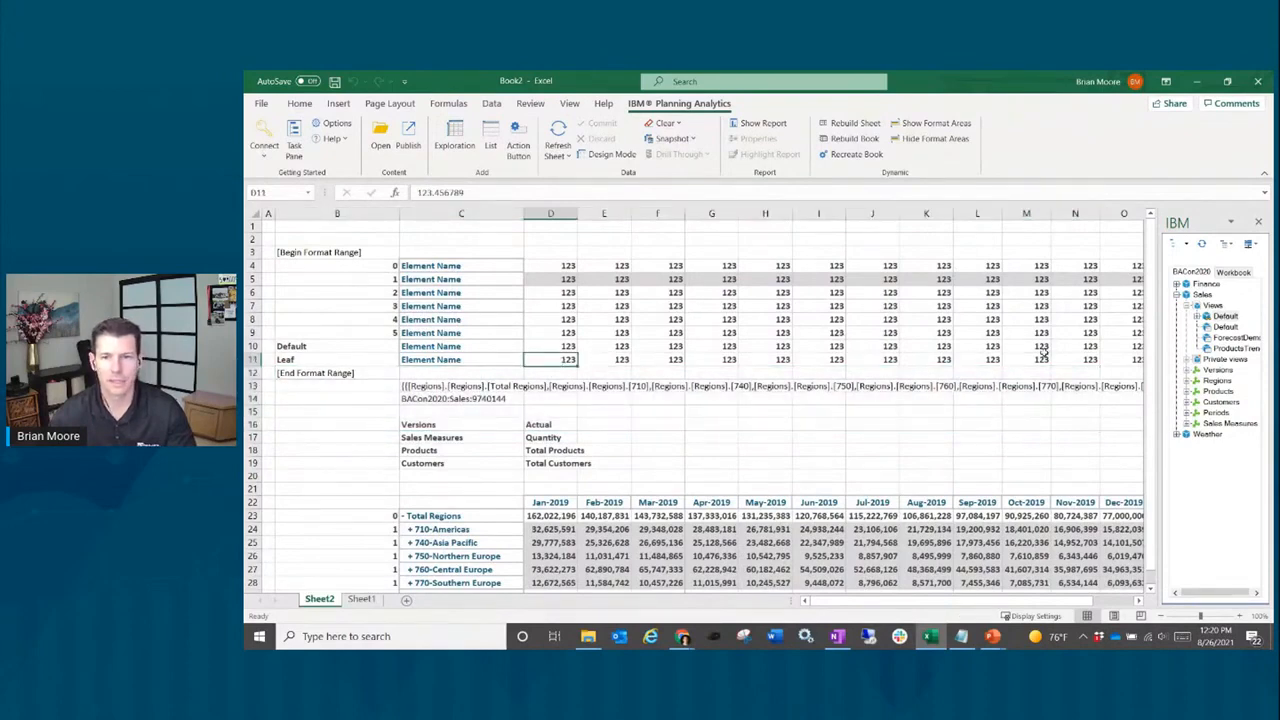
pyautogui.hscroll(3, 606, 387)
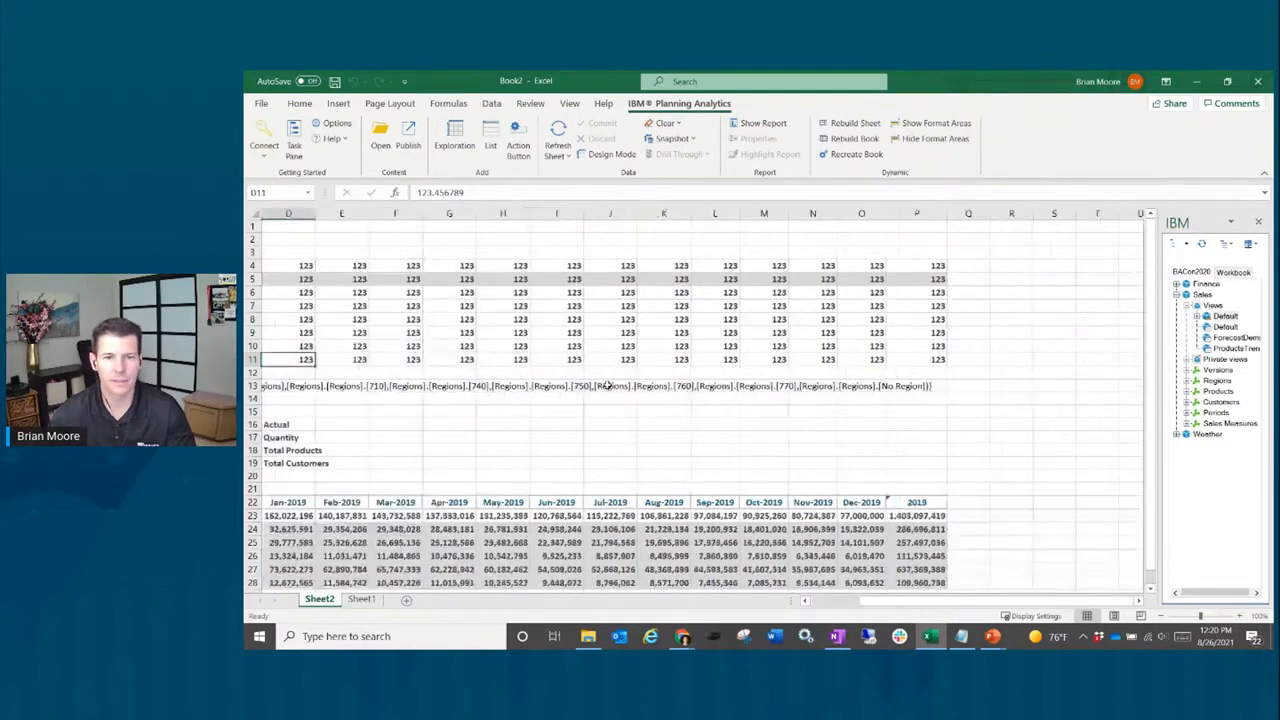
# Step: Select the Leaf format row D11:P11 and fill it light green
pyautogui.keyDown('shift'); pyautogui.click(743, 360); pyautogui.keyUp('shift')
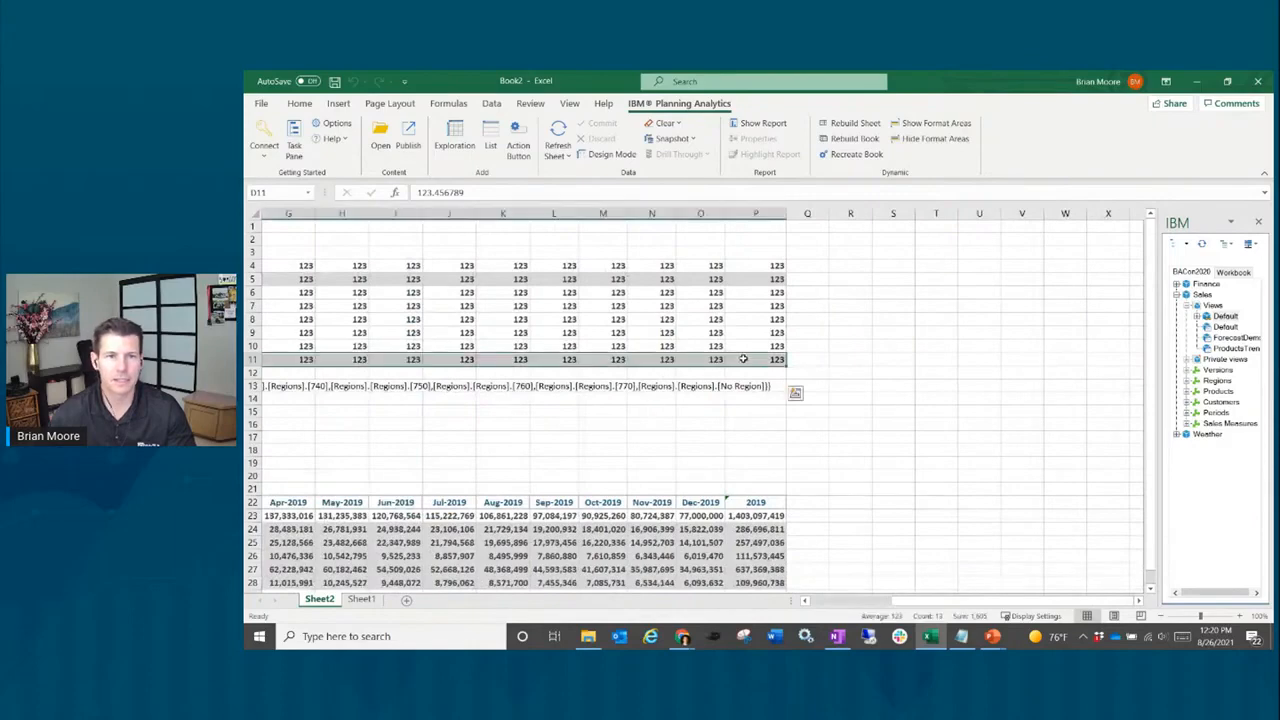
pyautogui.hscroll(-2, 738, 360)
pyautogui.hscroll(-2, 738, 360)
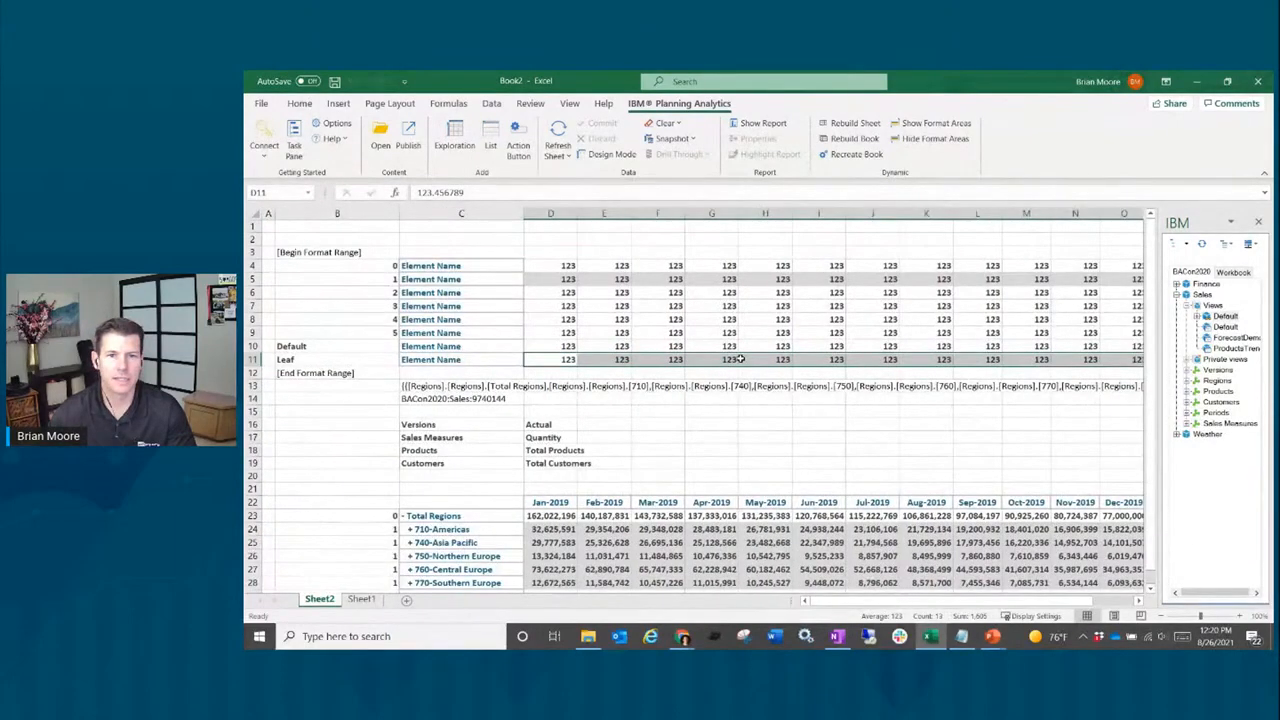
pyautogui.rightClick(567, 361)
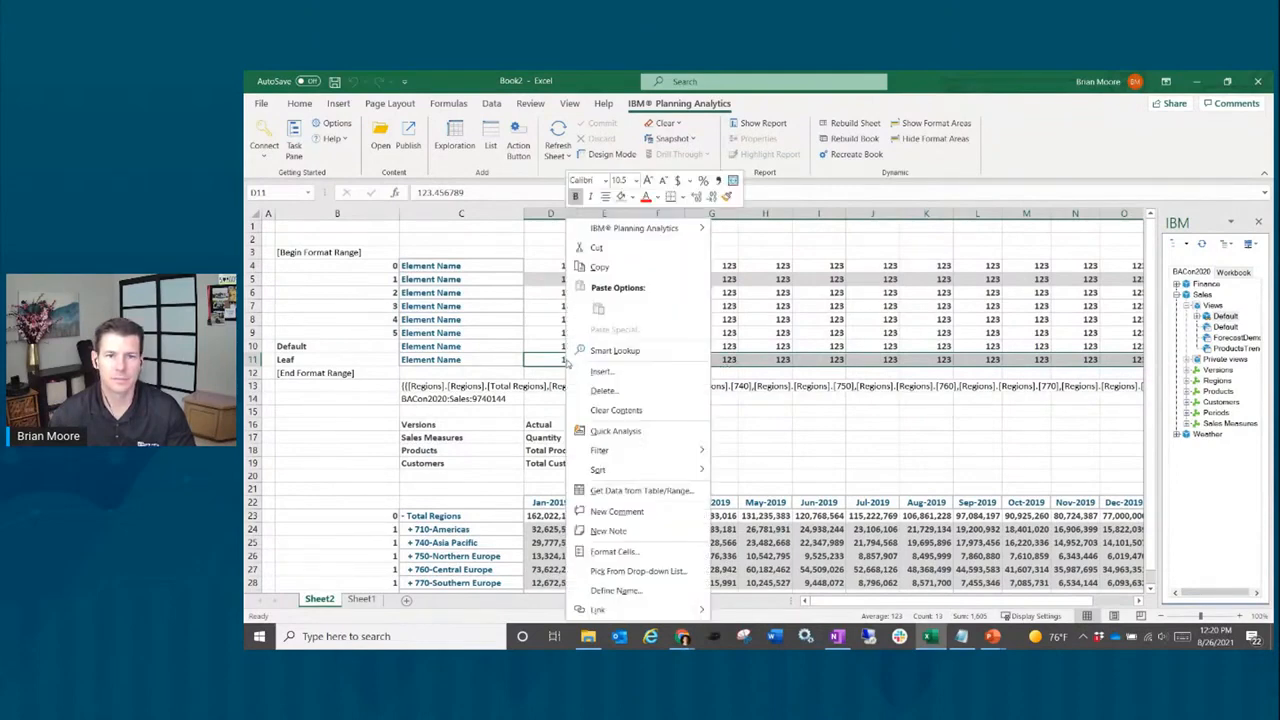
pyautogui.click(631, 197)
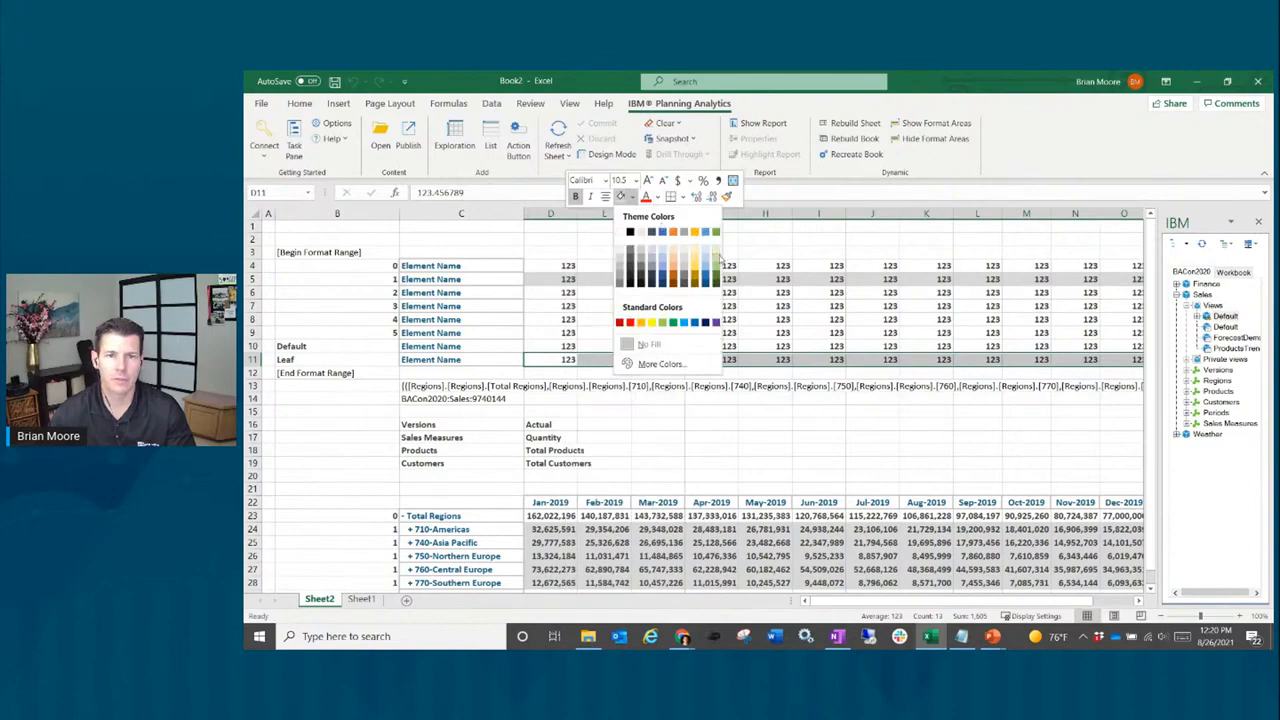
pyautogui.click(715, 256)
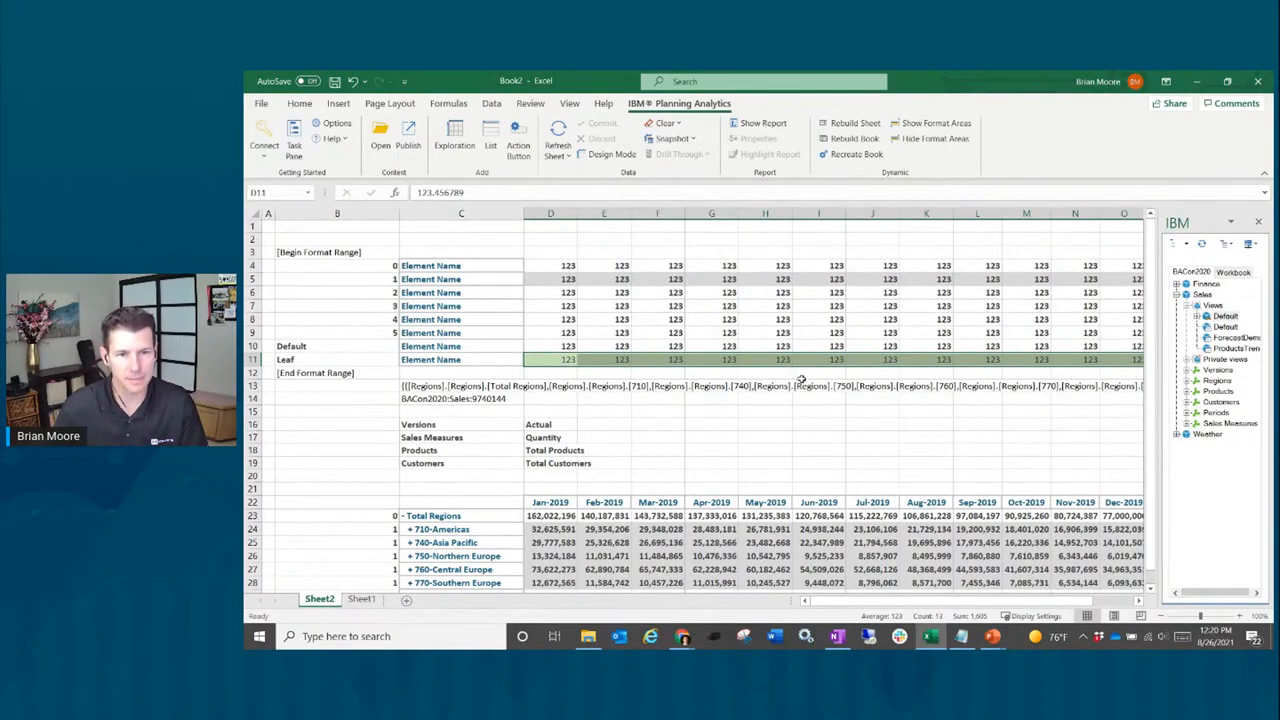
# Step: Rebuild with the green leaf fill, hide format areas, and drill into 710-Americas and 1003-United States
pyautogui.click(855, 138)
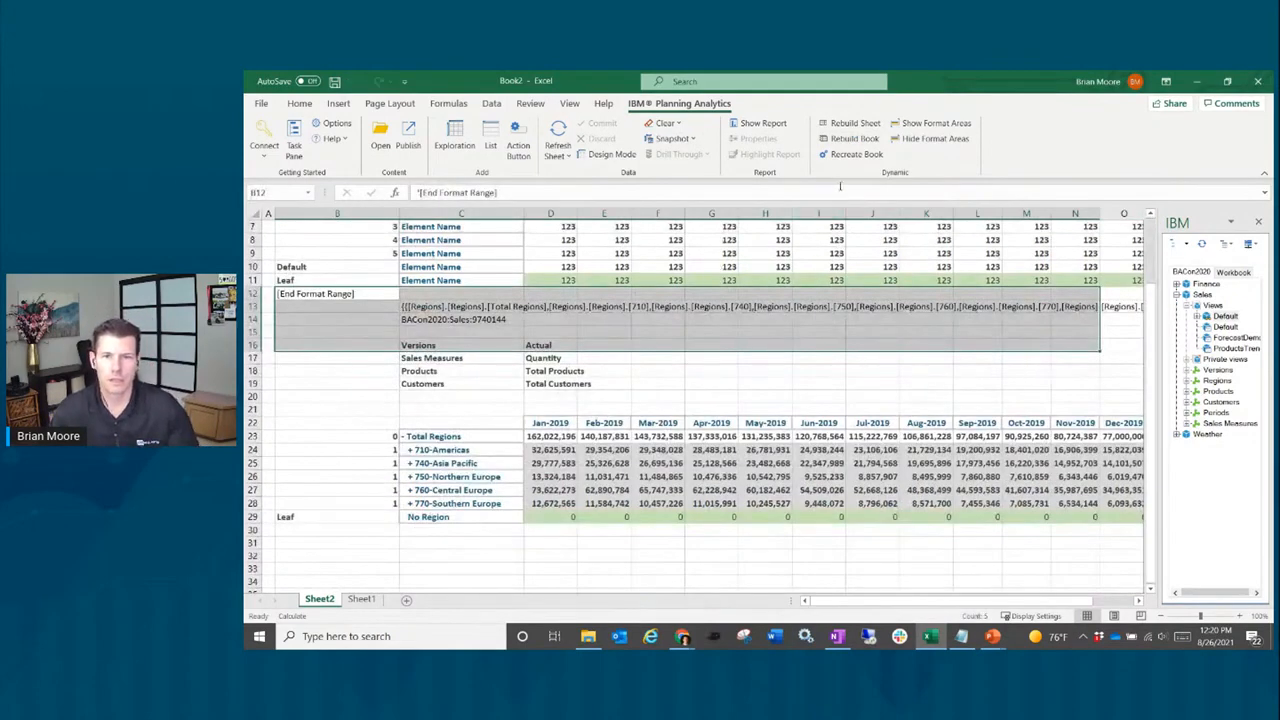
pyautogui.click(928, 139)
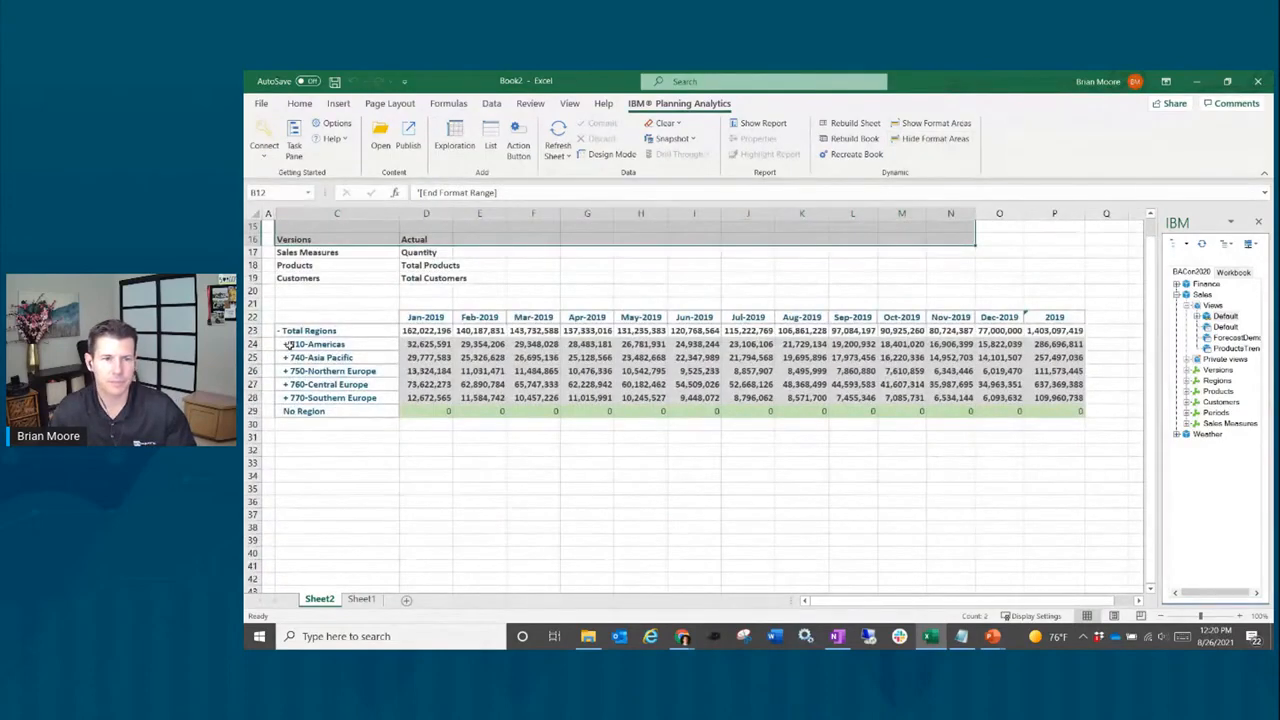
pyautogui.click(285, 344)
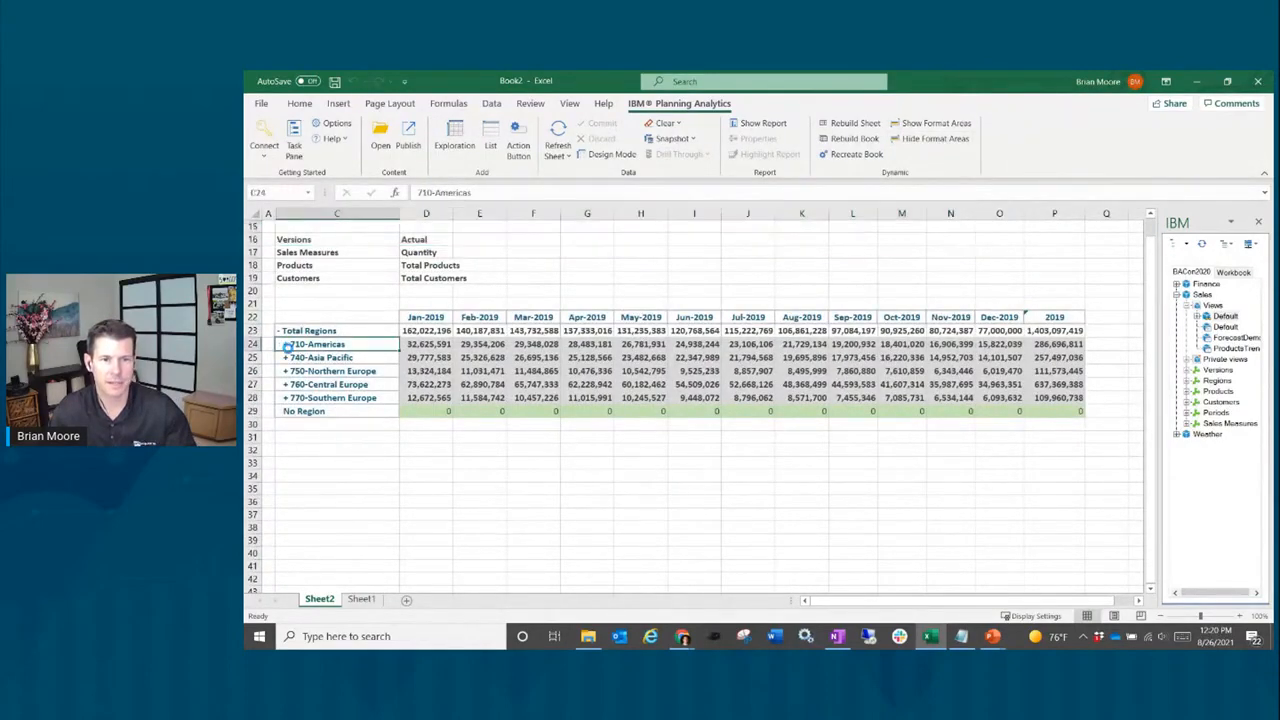
pyautogui.doubleClick(285, 344)
pyautogui.click(291, 357)
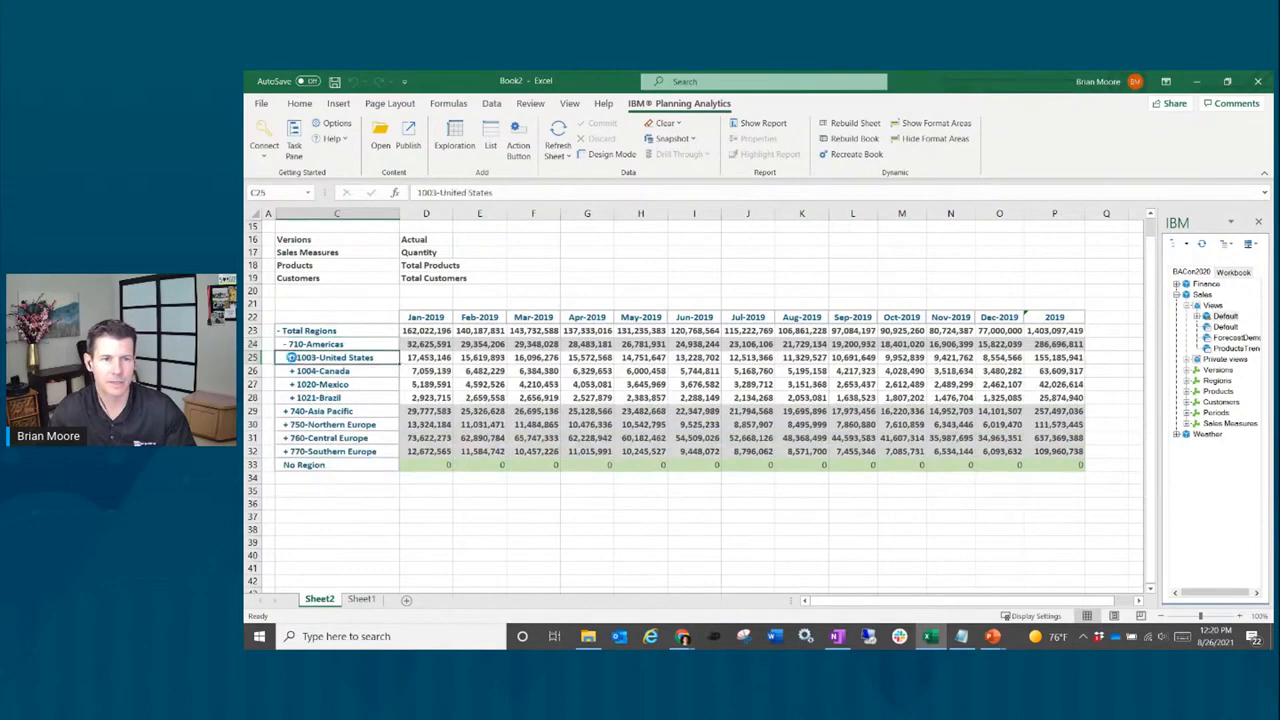
pyautogui.doubleClick(291, 357)
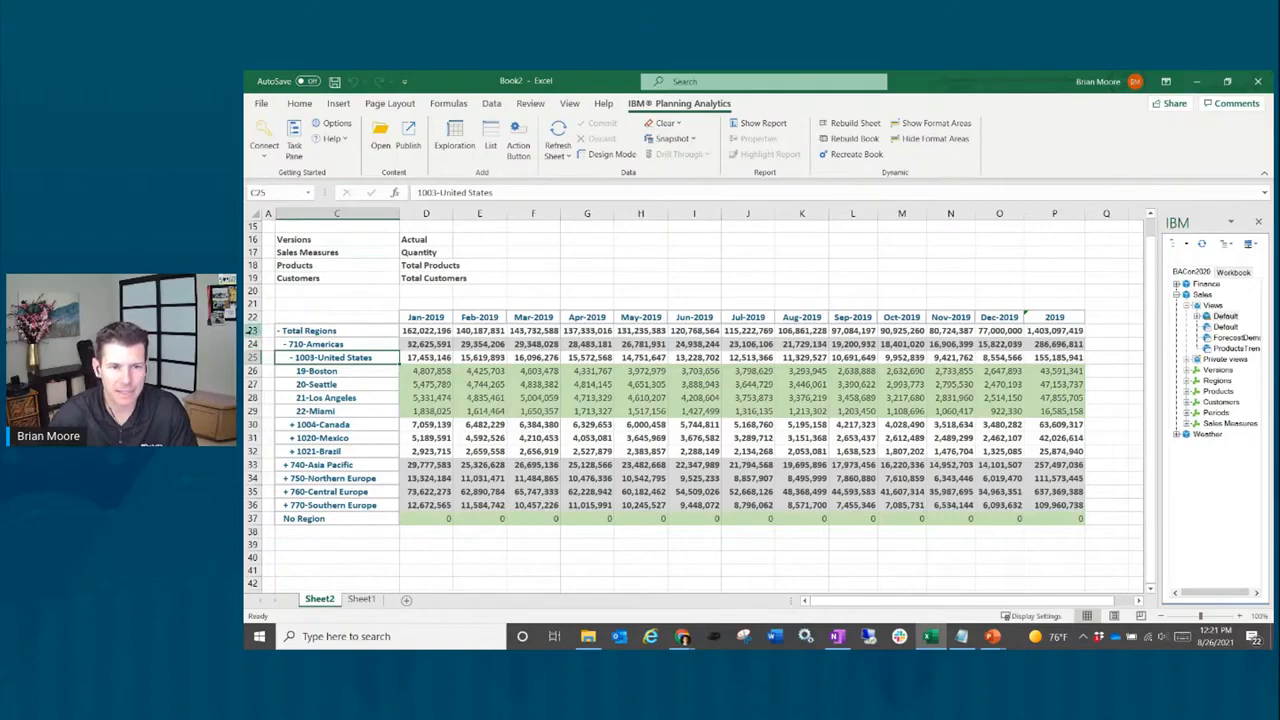
# Step: Review the region rows and January values, then scroll right to show empty columns Q–U
pyautogui.moveTo(253, 331); pyautogui.dragTo(279, 519)
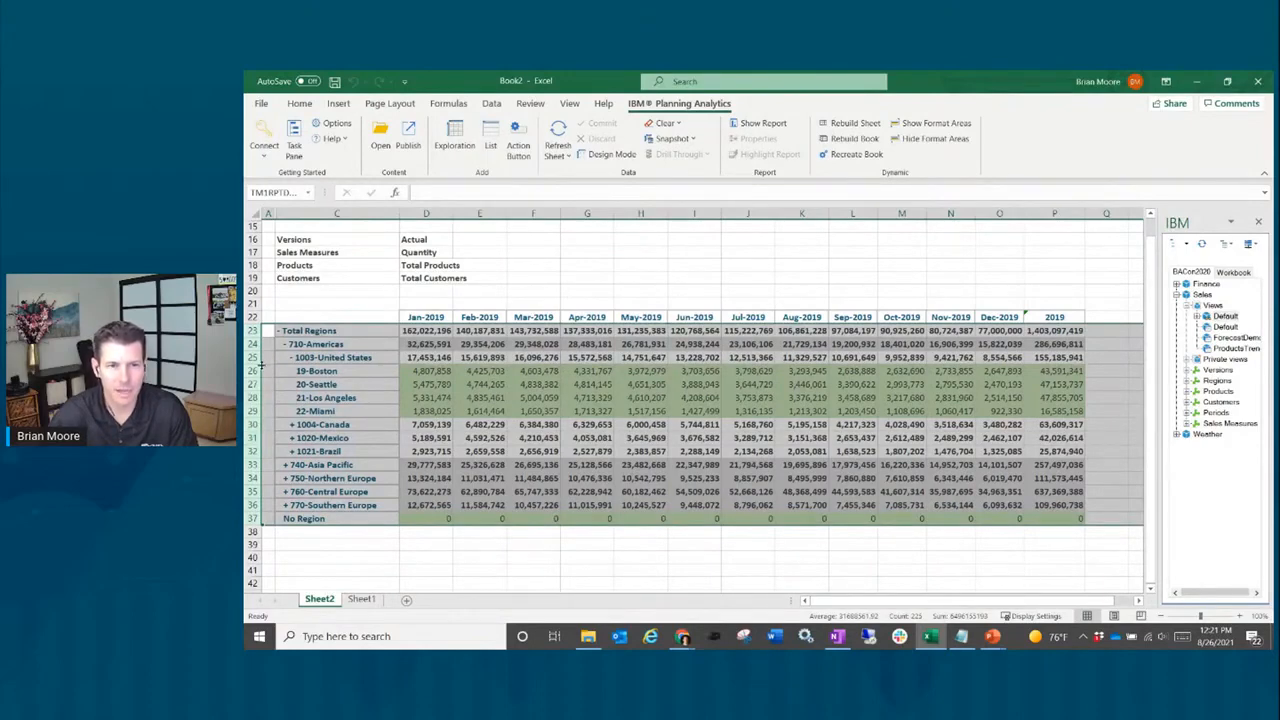
pyautogui.moveTo(428, 343); pyautogui.dragTo(426, 386)
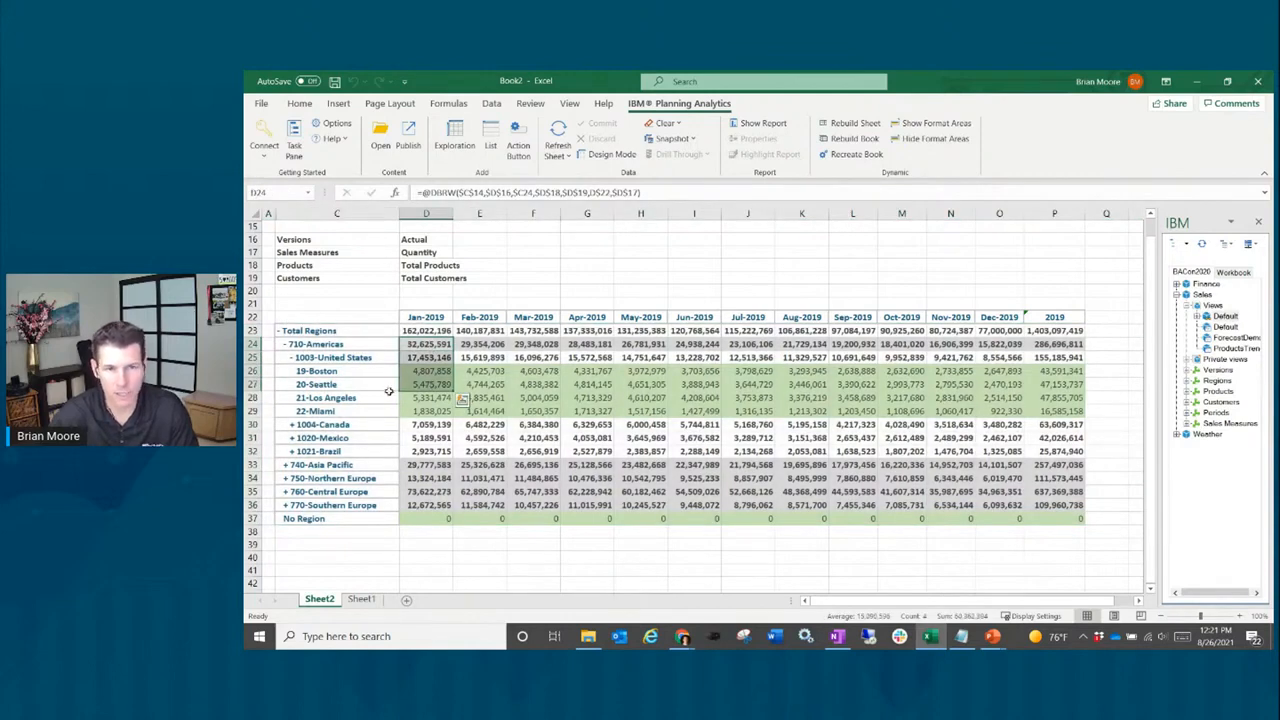
pyautogui.click(305, 545)
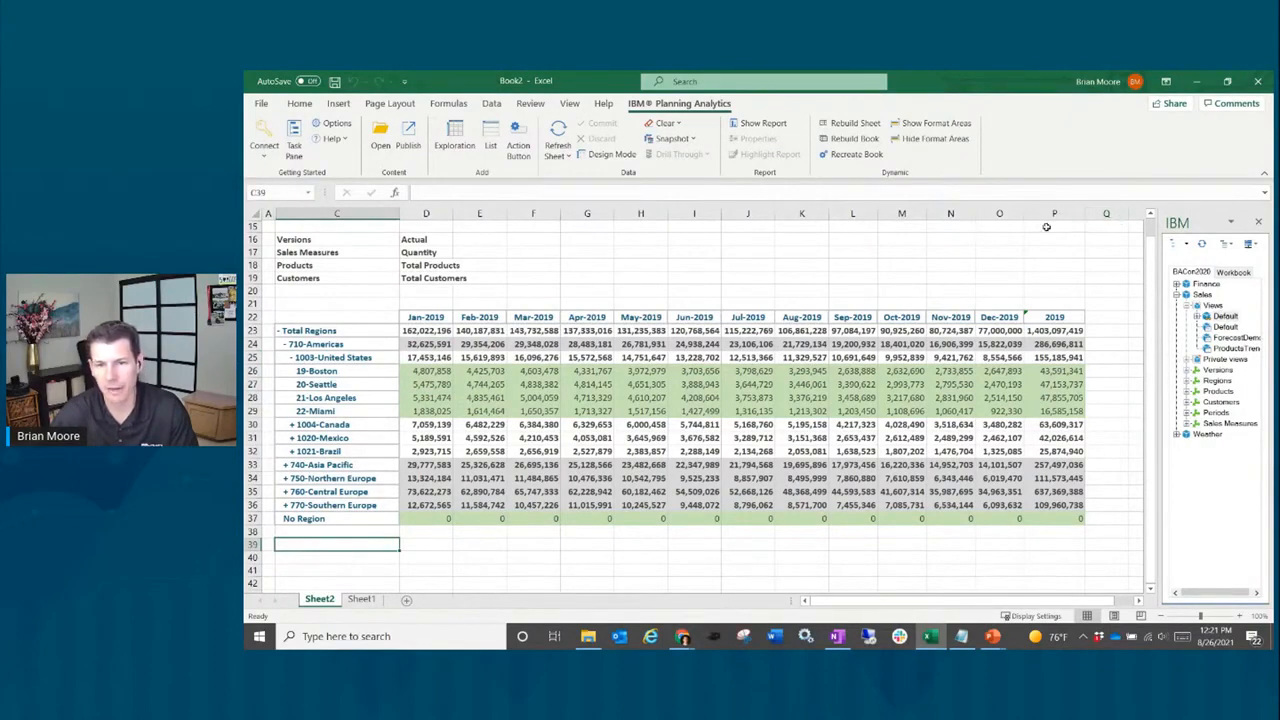
pyautogui.click(1111, 305)
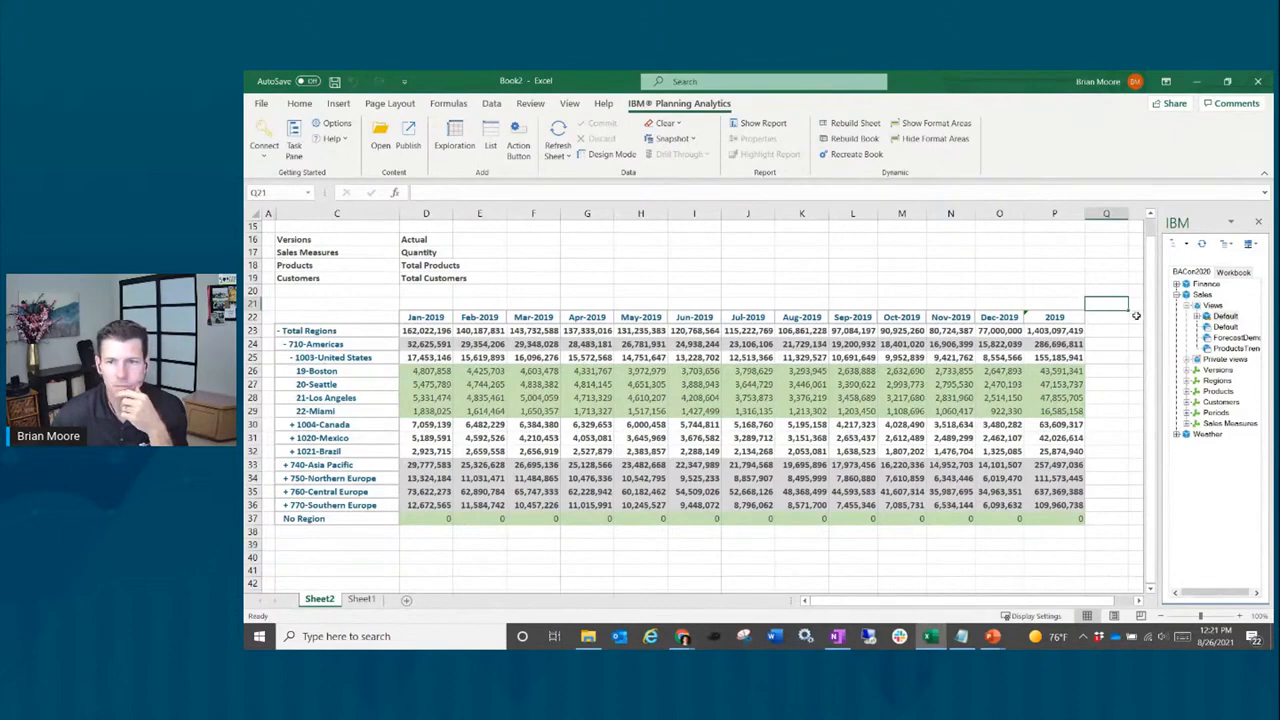
pyautogui.click(1137, 317)
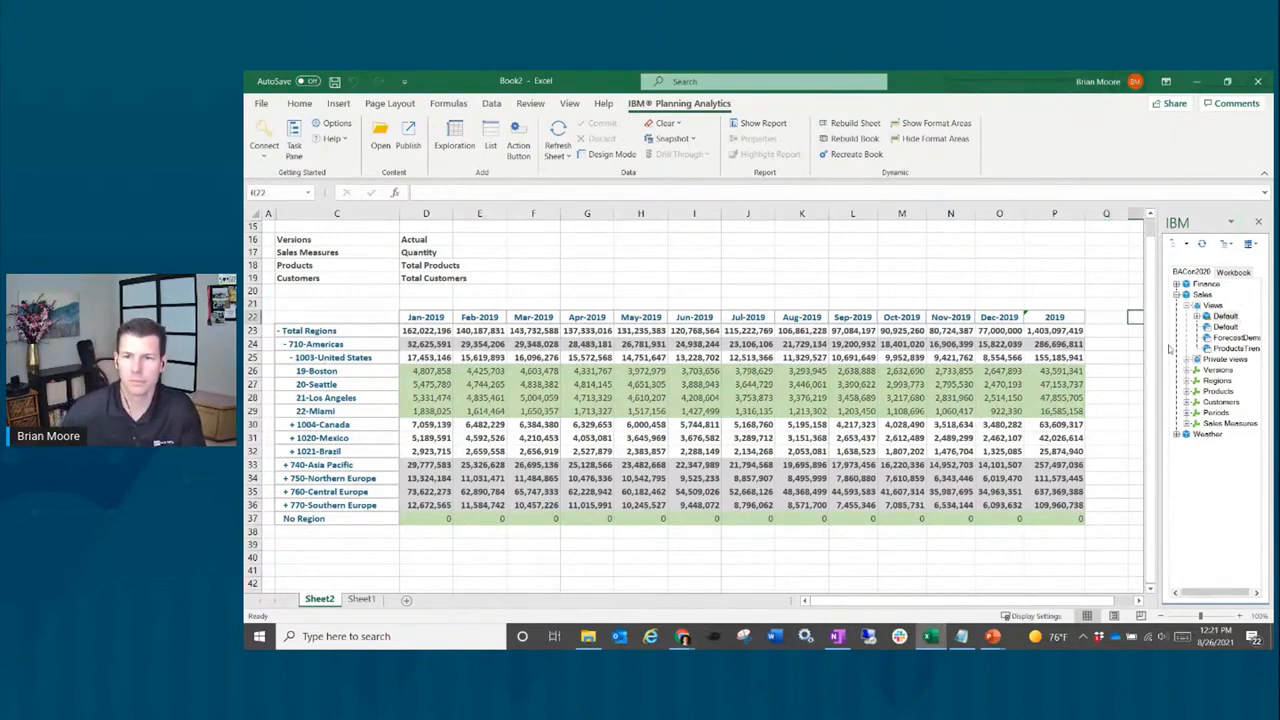
pyautogui.hscroll(2, 1118, 367)
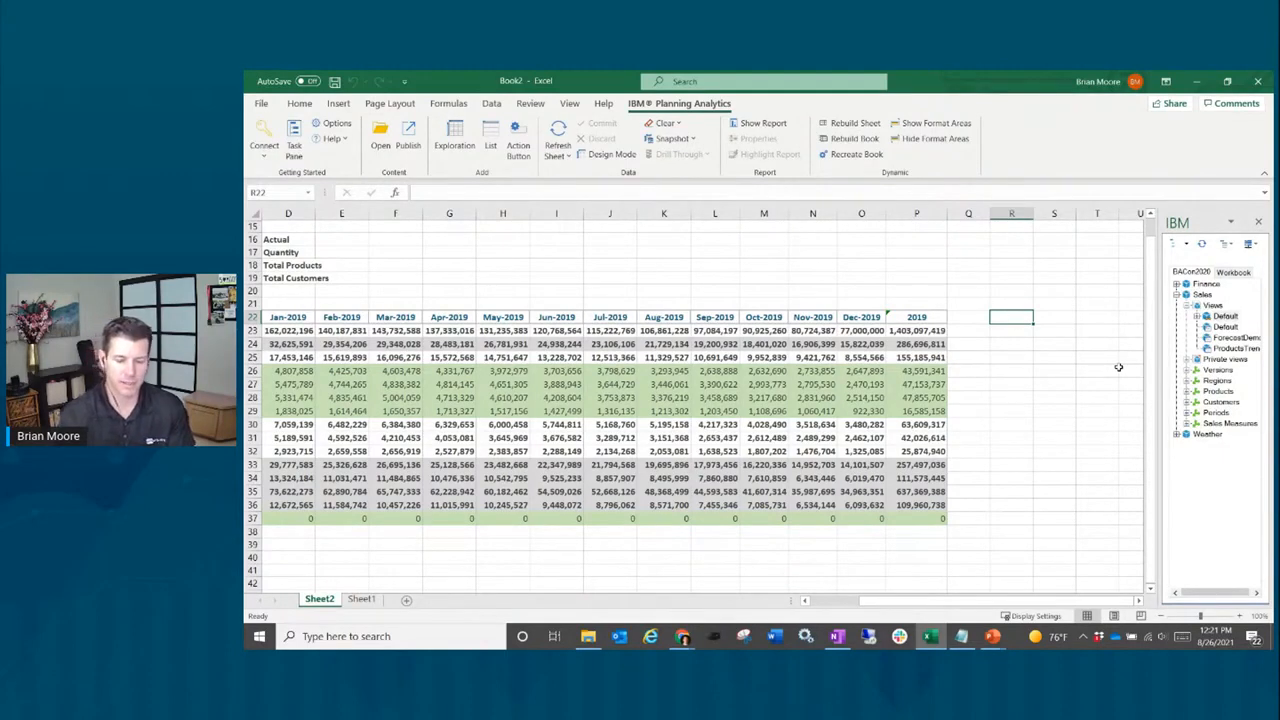
# Step: Enter the 'First Month' heading in R22 and =D23+G23+J23+M23 in R23
pyautogui.write('First Month')
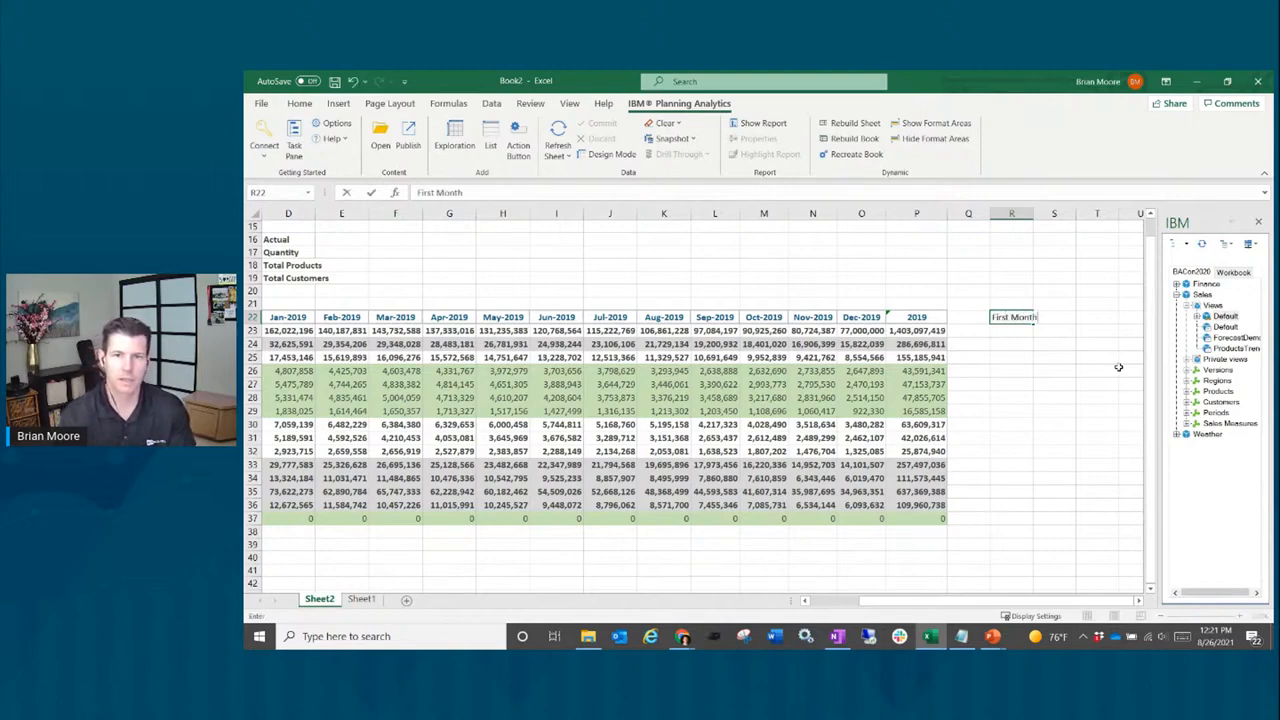
pyautogui.press('Return')
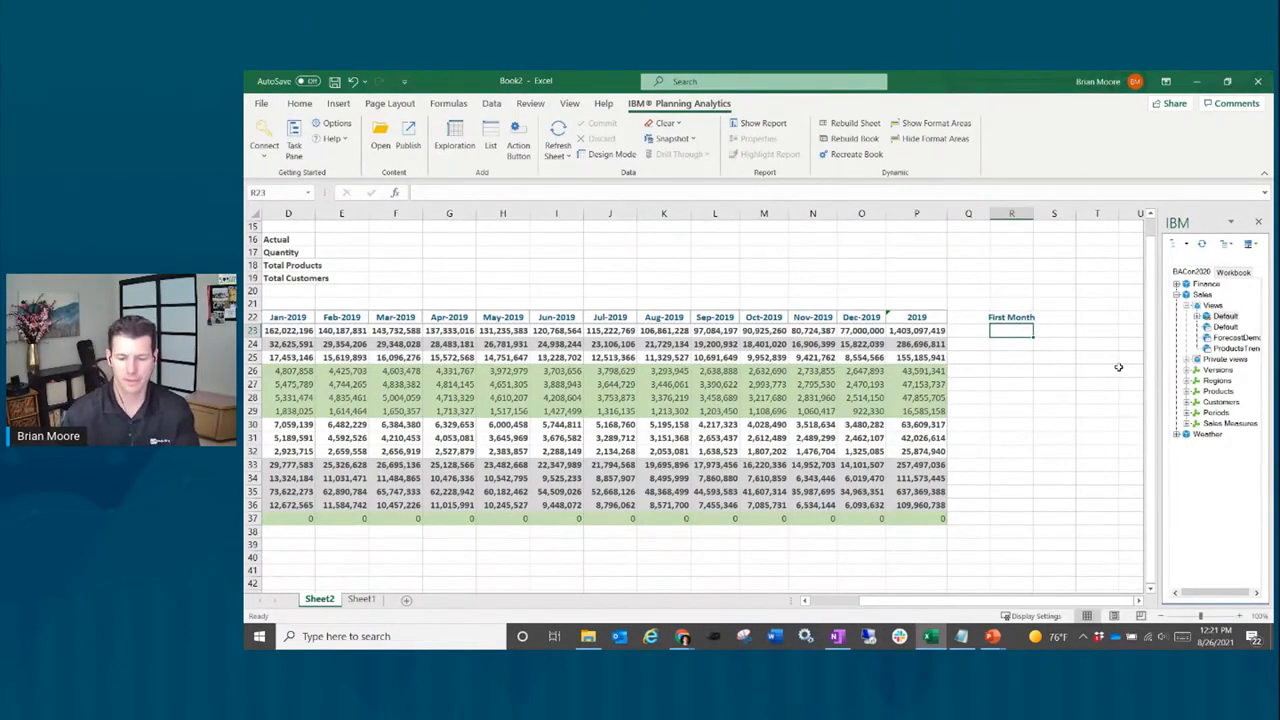
pyautogui.write('=')
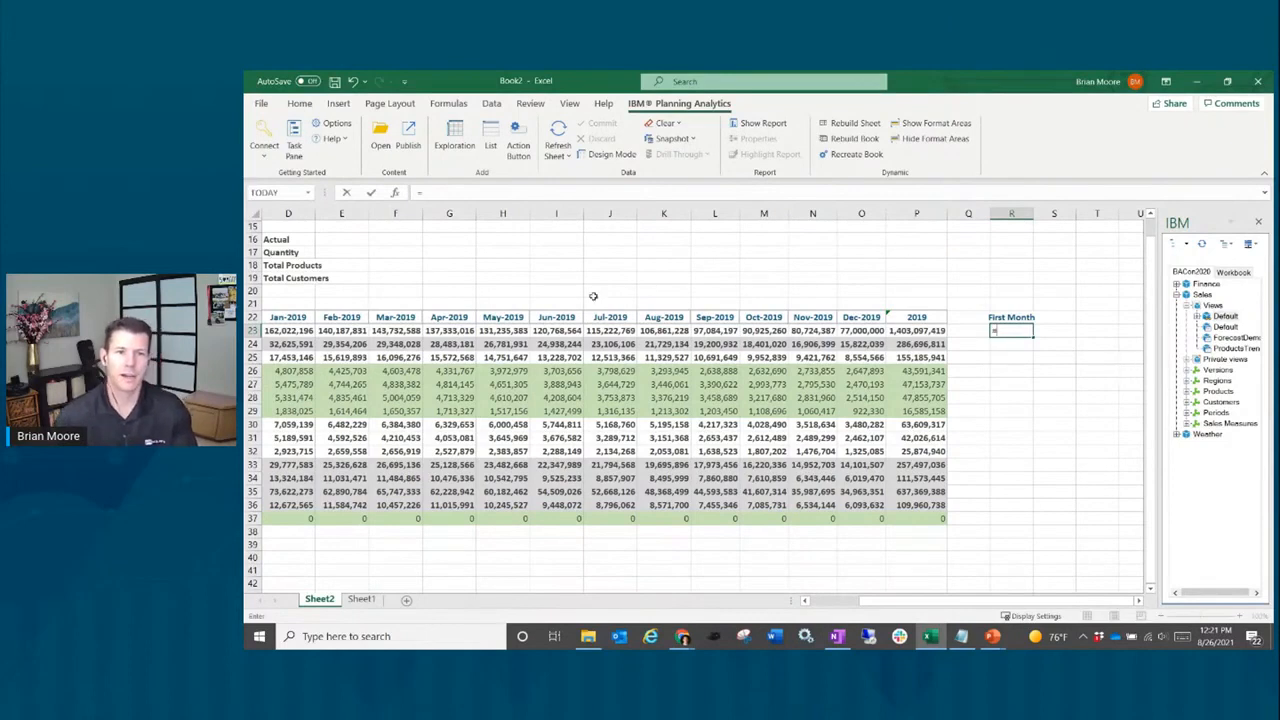
pyautogui.click(281, 331)
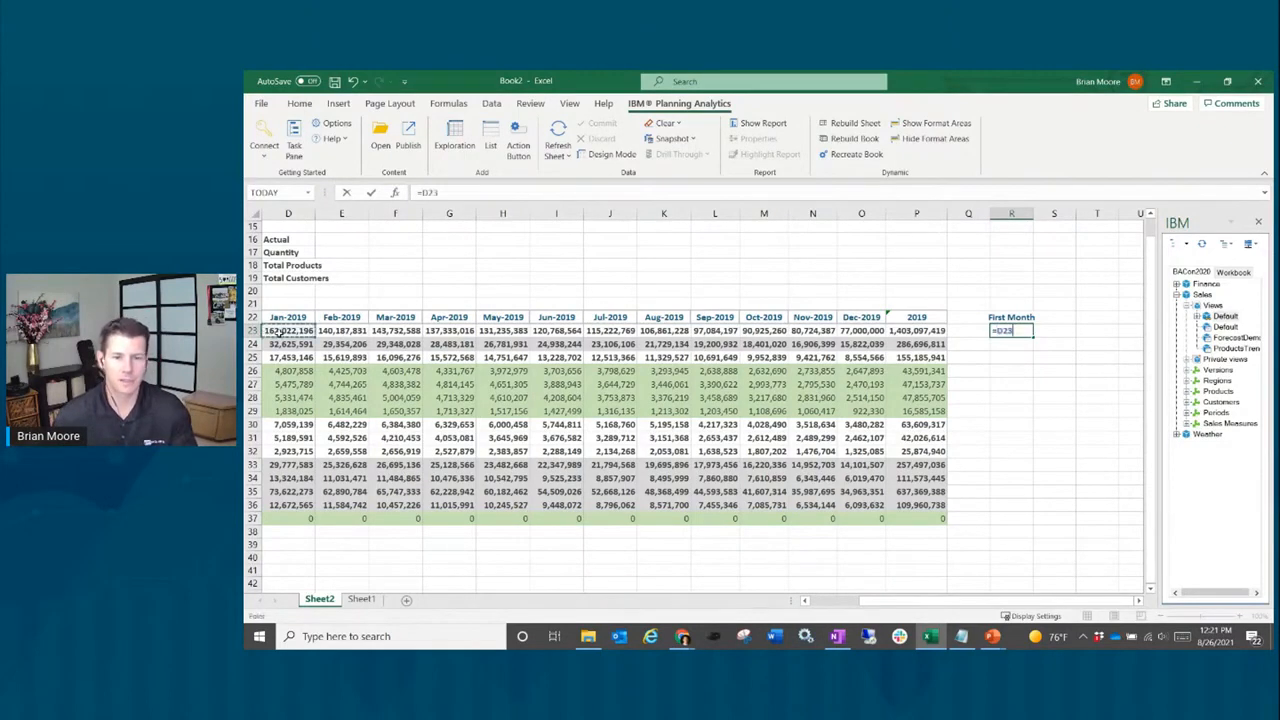
pyautogui.write('+')
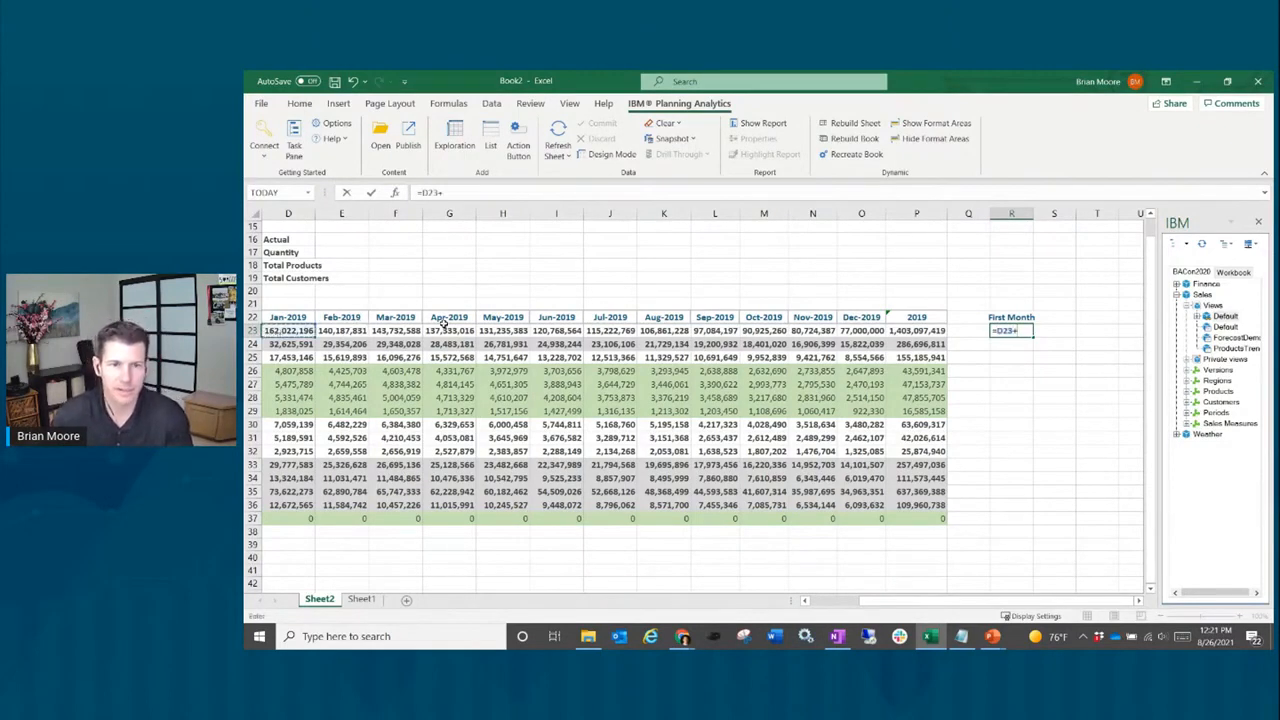
pyautogui.click(447, 330)
pyautogui.write('+')
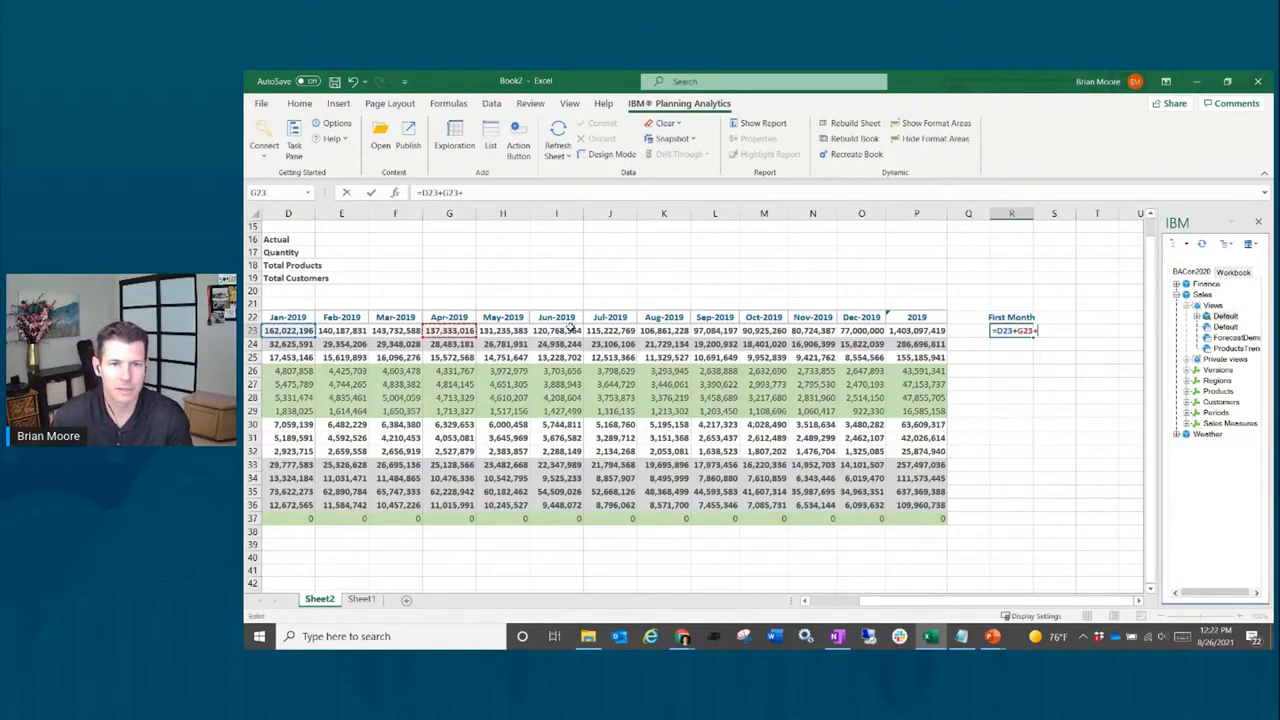
pyautogui.click(610, 330)
pyautogui.write('+')
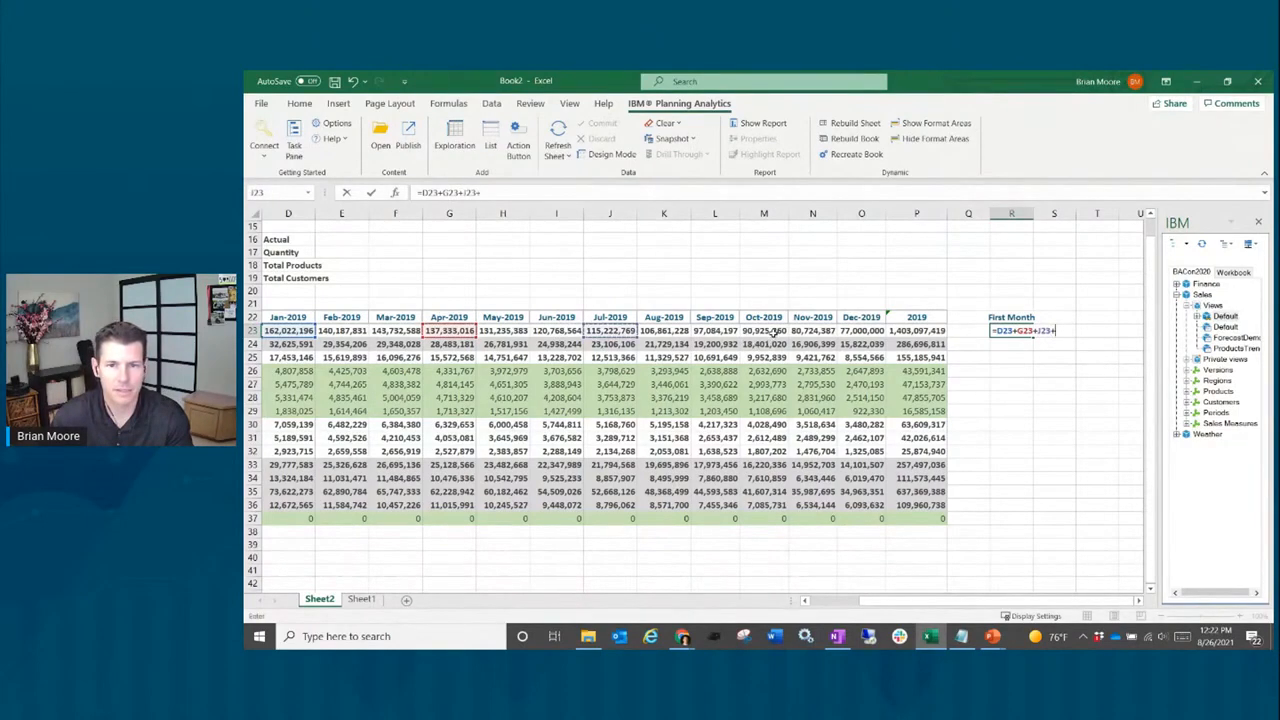
pyautogui.click(770, 331)
pyautogui.press('Return')
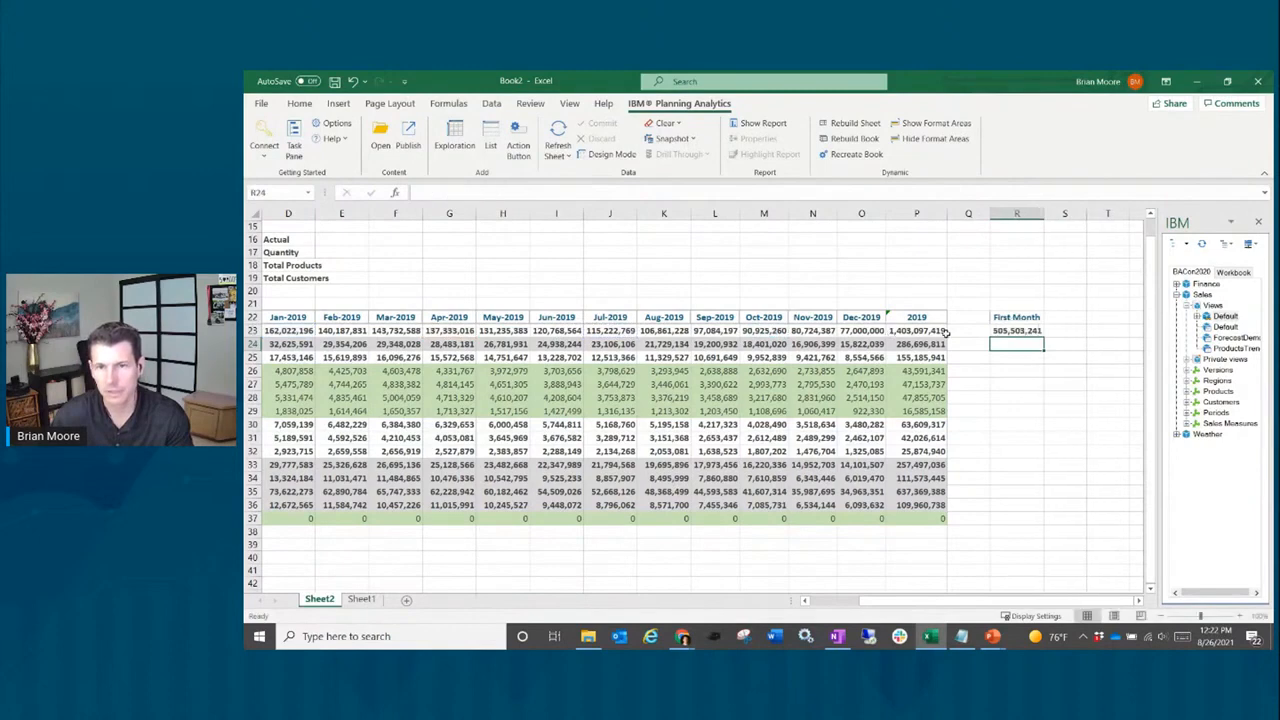
# Step: Fill the First Month formula down to row 37 for every region row
pyautogui.click(1014, 333)
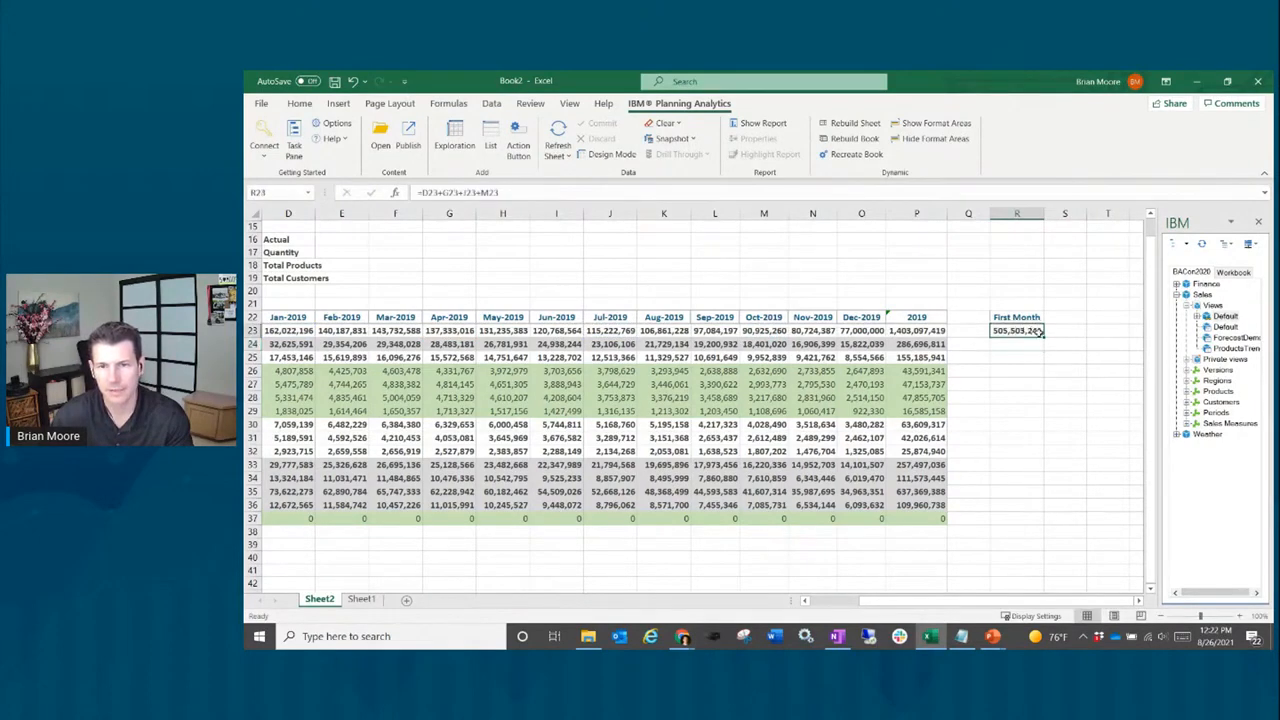
pyautogui.moveTo(1044, 337); pyautogui.dragTo(1065, 527)
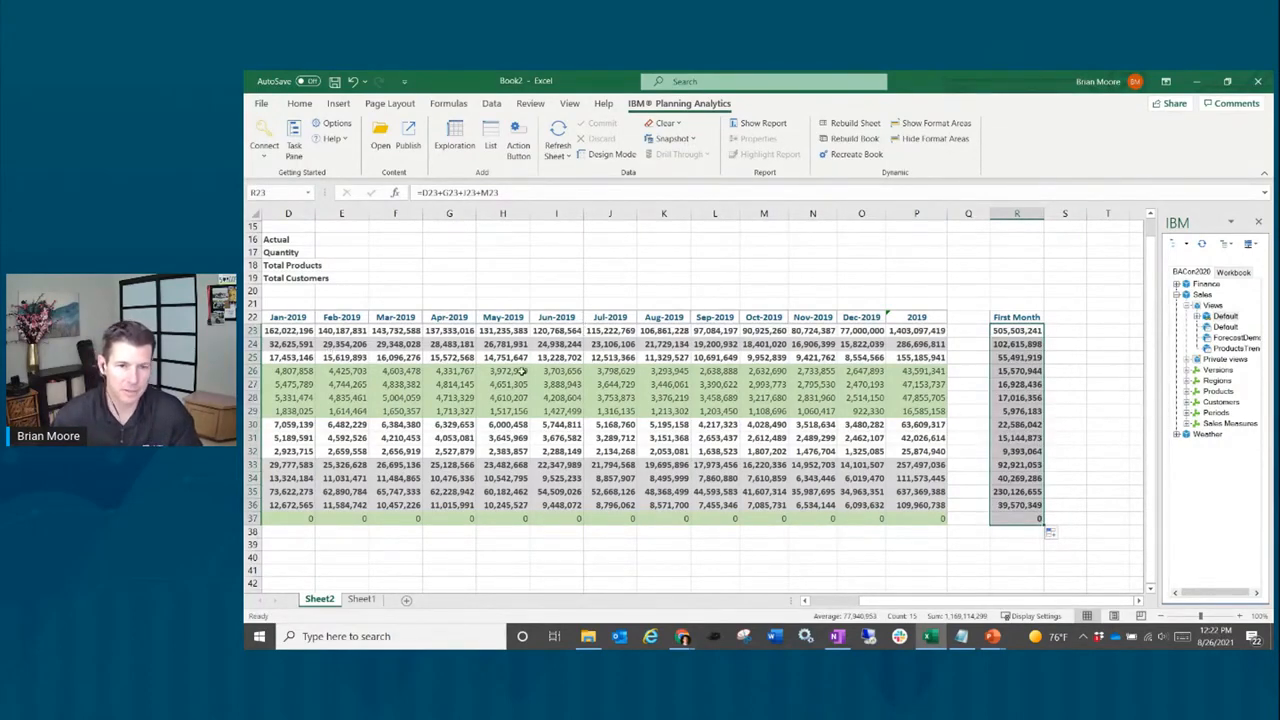
pyautogui.click(441, 359)
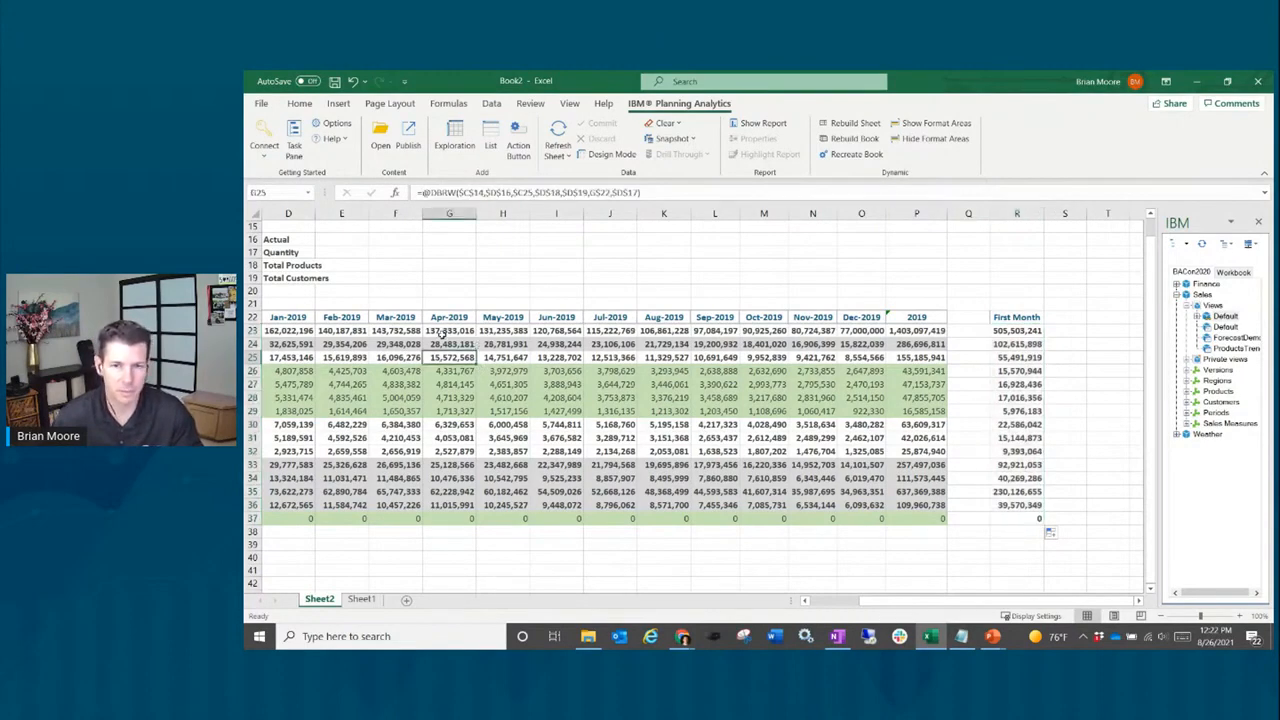
# Step: Scroll back left so the region row labels are visible again
pyautogui.click(1017, 314)
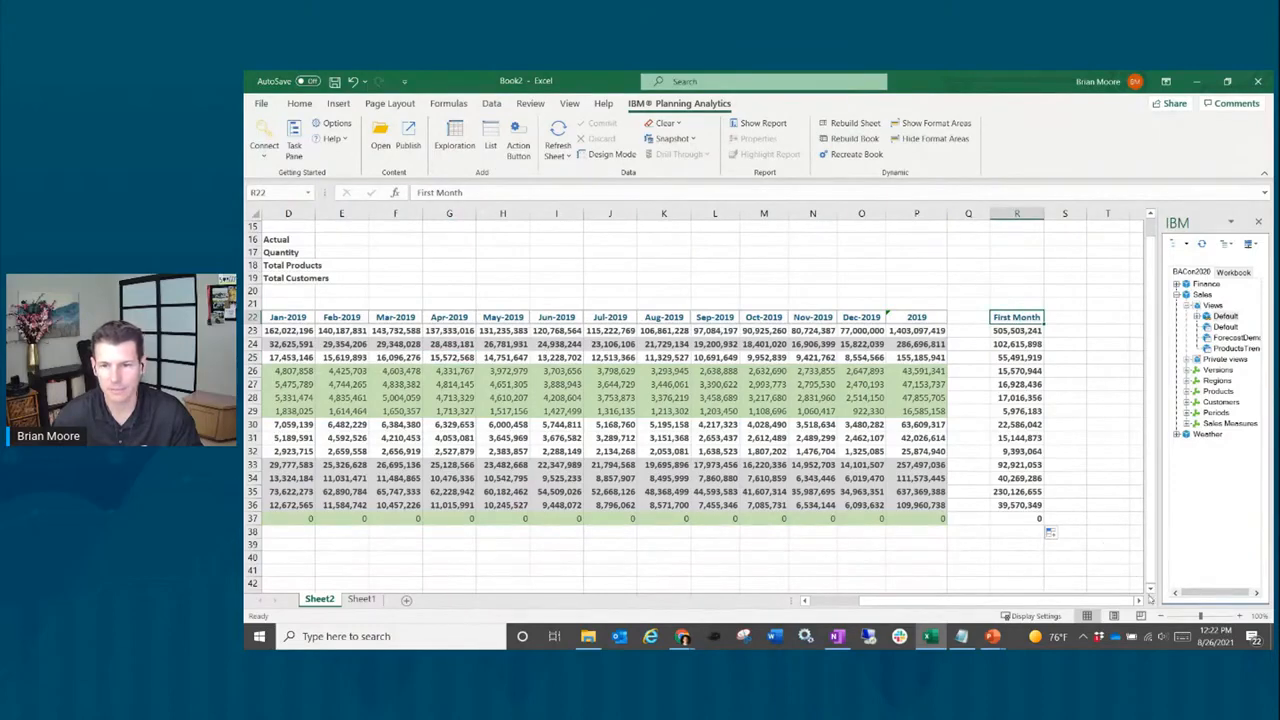
pyautogui.click(1150, 590)
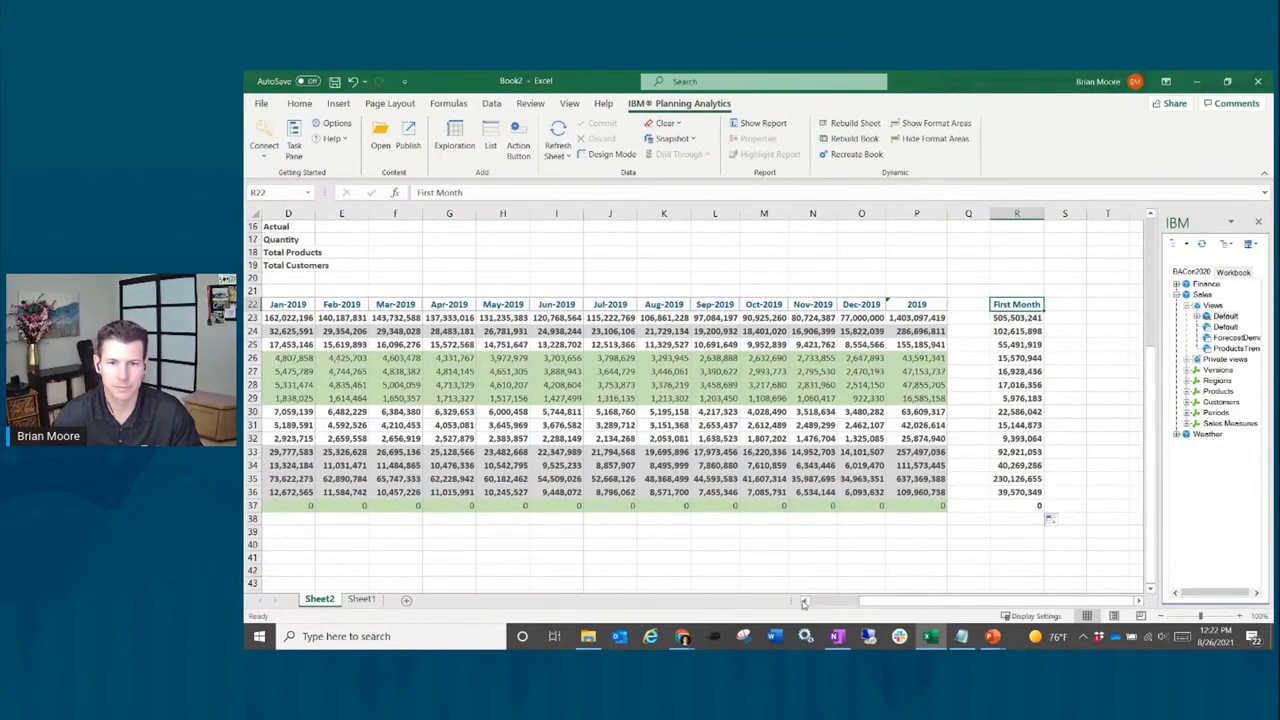
pyautogui.click(804, 600)
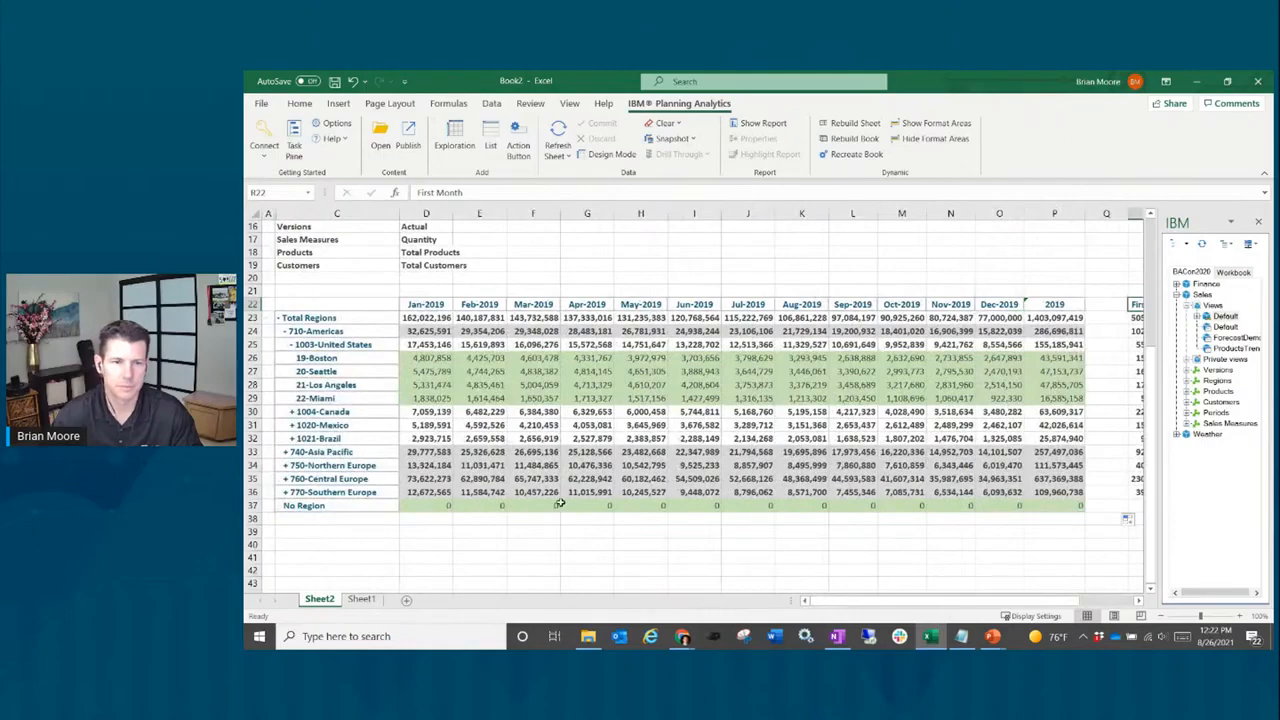
pyautogui.click(375, 532)
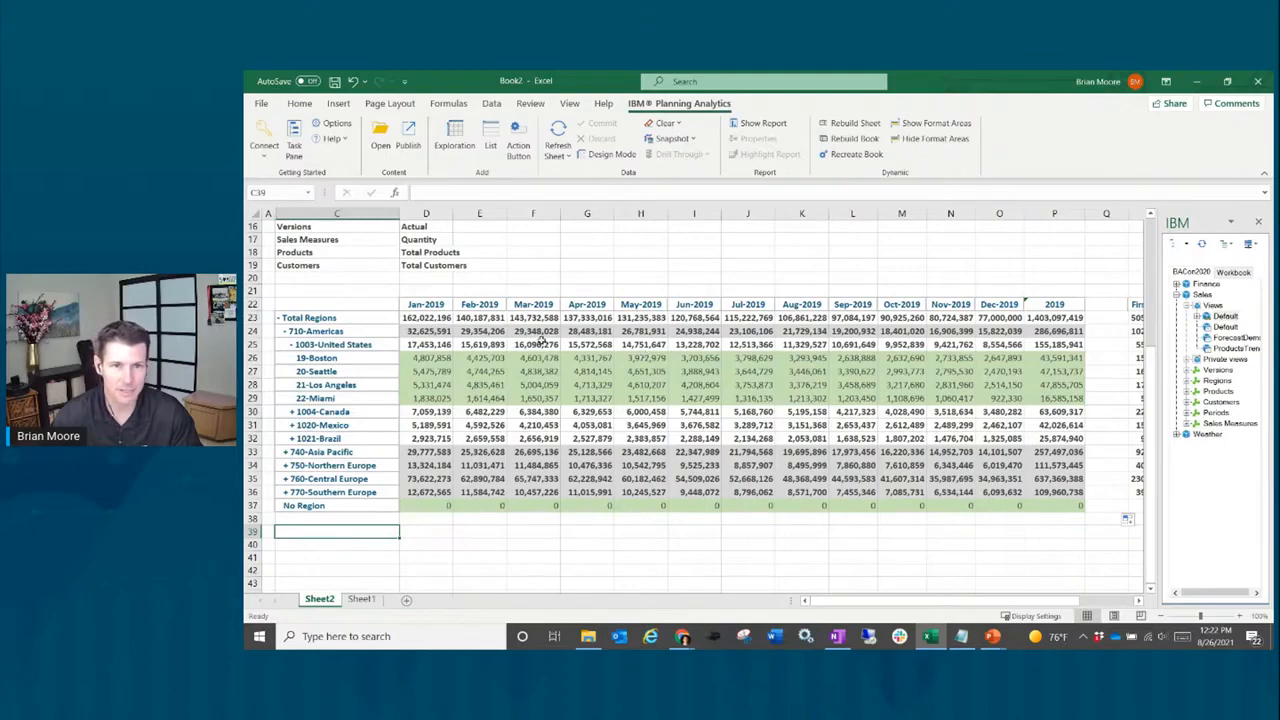
# Step: Inspect the DBRW formula in D23 without changing it, then return to the Versions header
pyautogui.click(430, 318)
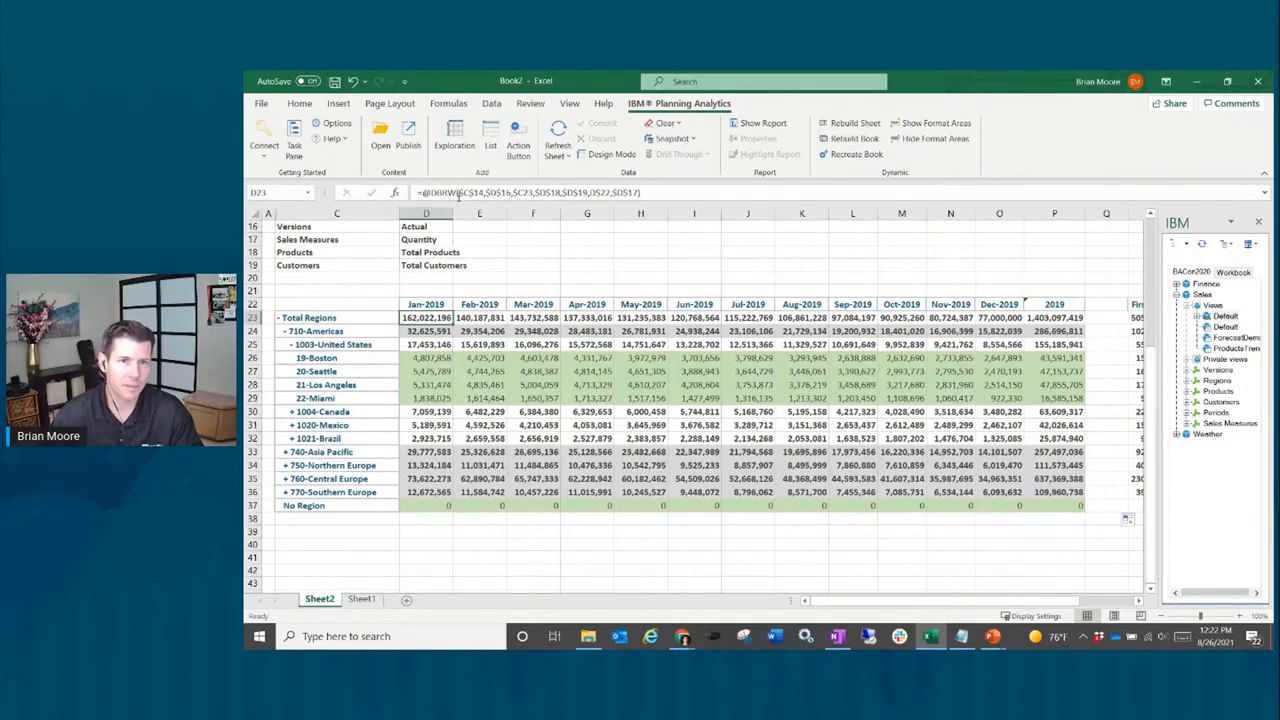
pyautogui.moveTo(421, 192); pyautogui.dragTo(667, 192)
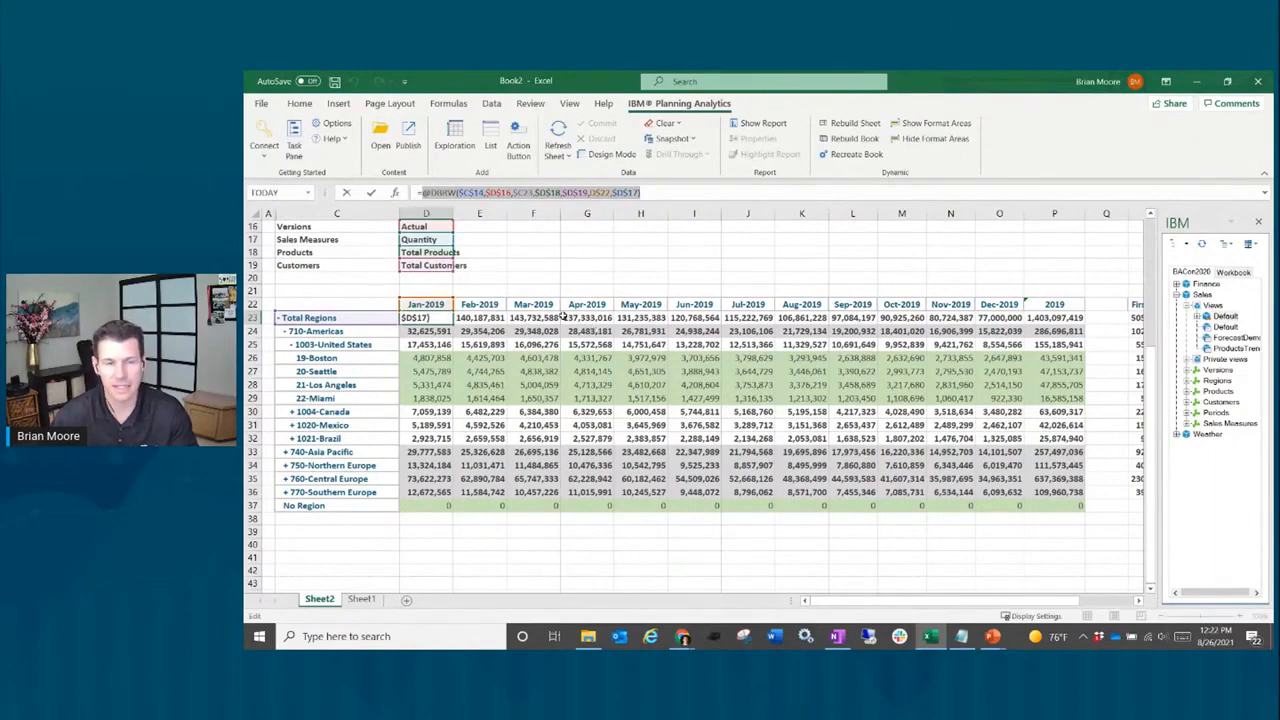
pyautogui.hotkey('ctrl', 'Return')
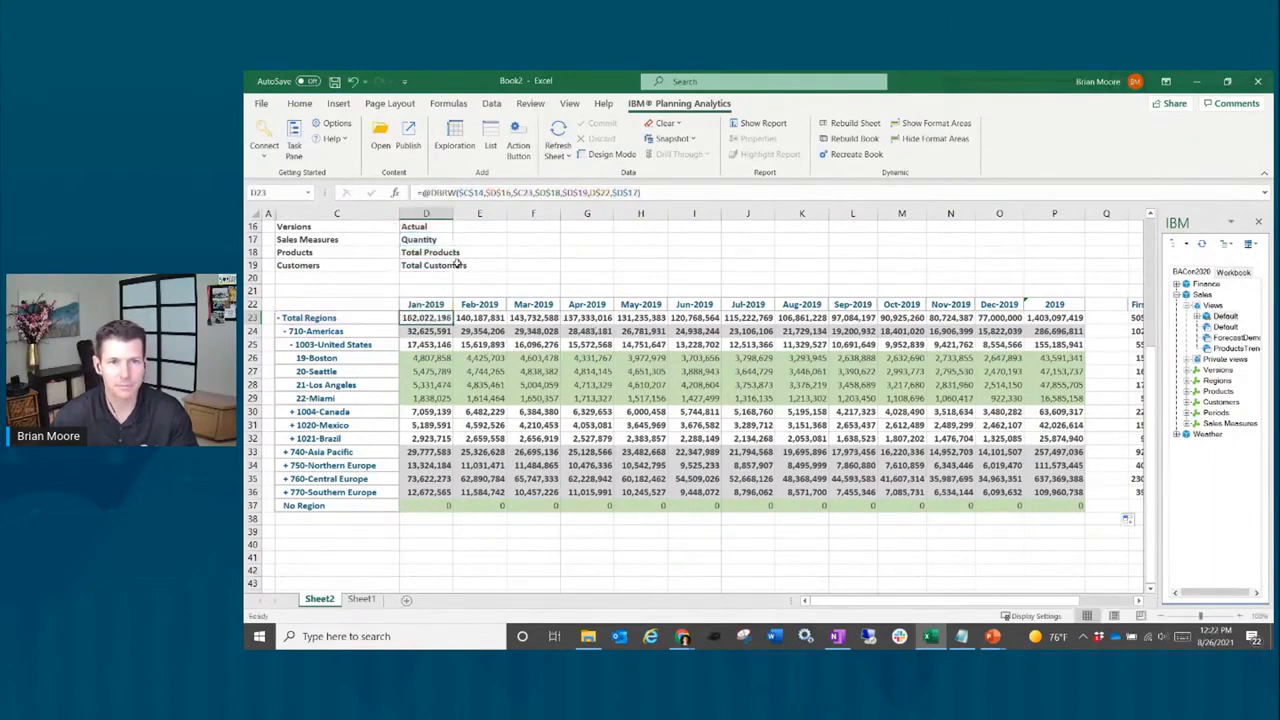
pyautogui.scroll(2, 458, 258)
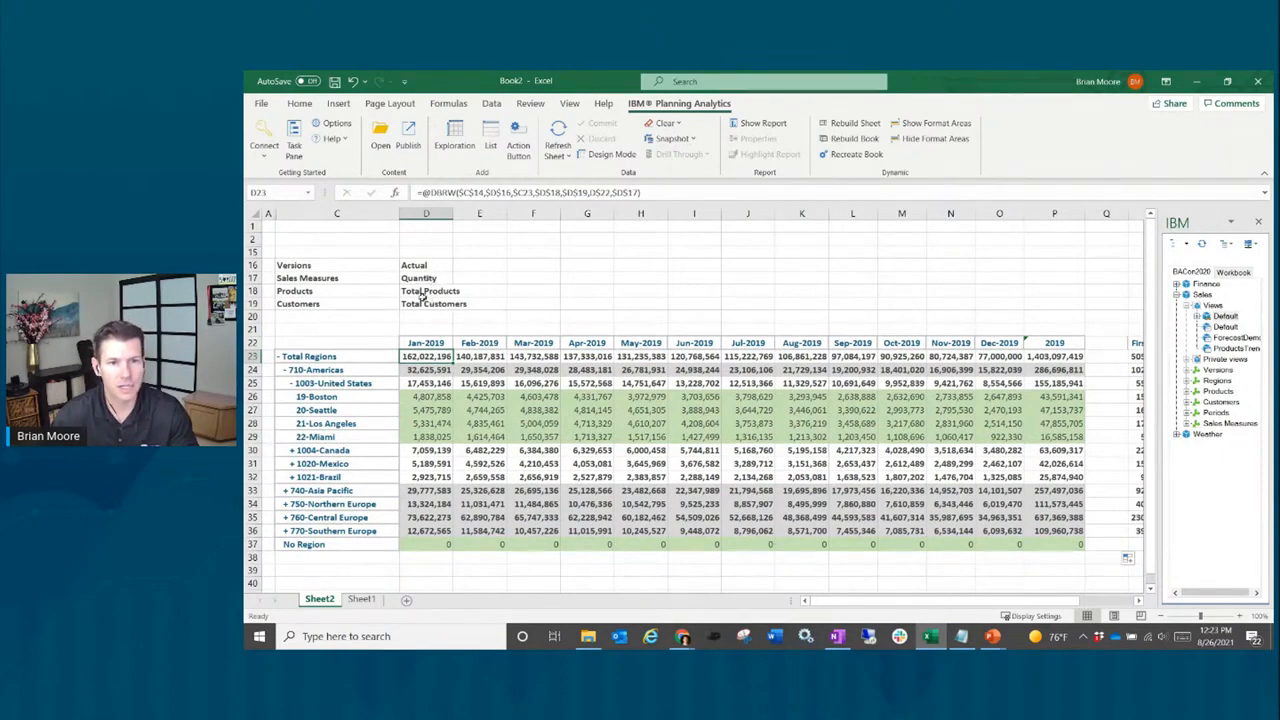
pyautogui.click(436, 268)
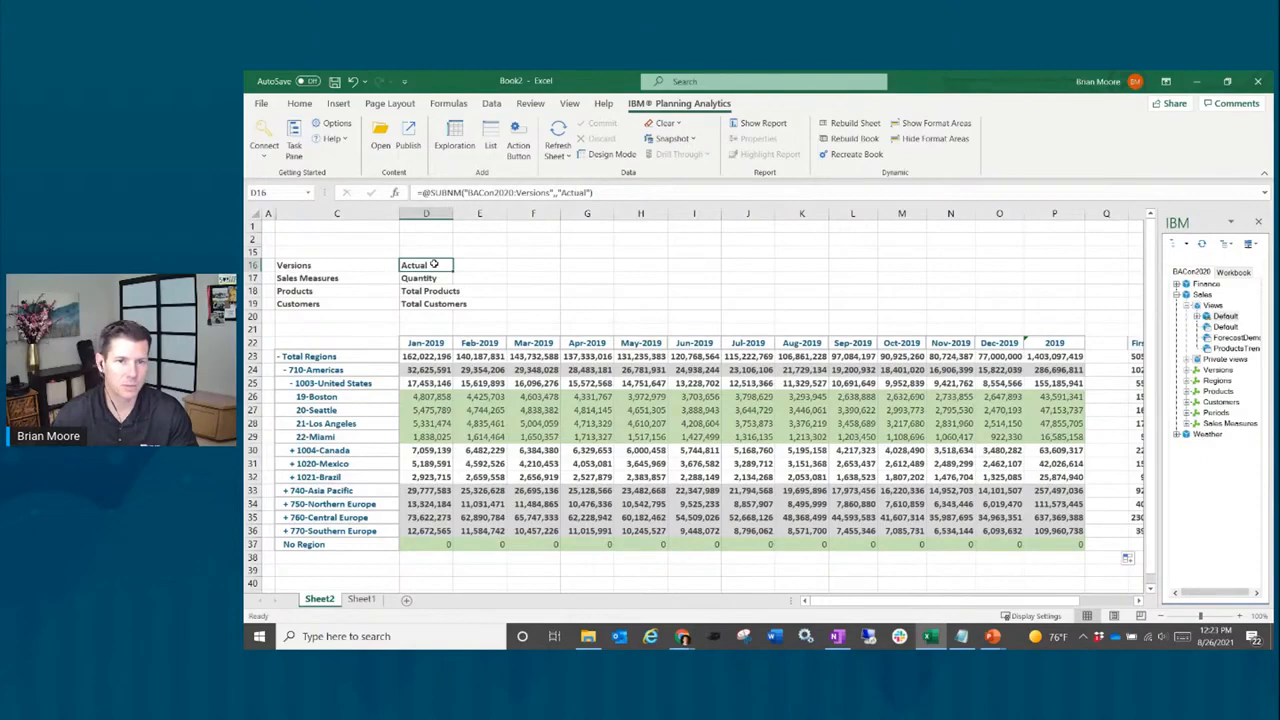
# Step: Change the Versions filter in D16 from Actual to Budget in the member set editor
pyautogui.doubleClick(433, 263)
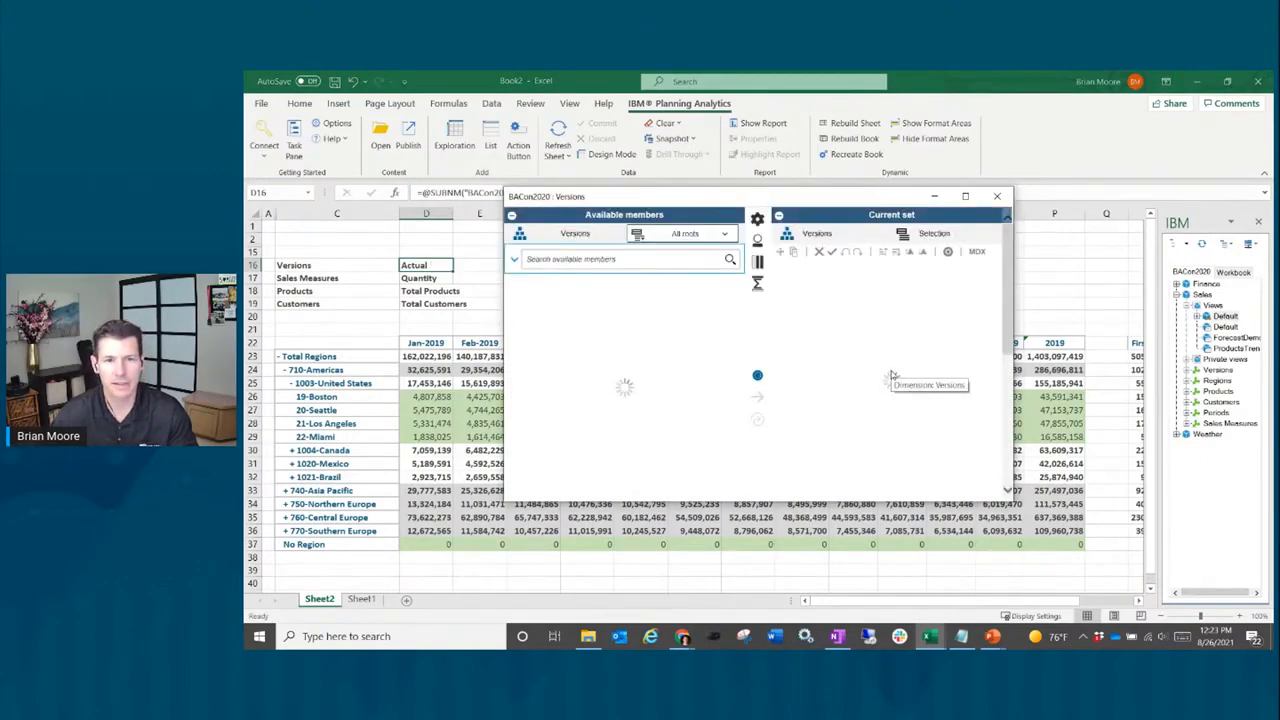
pyautogui.click(603, 341)
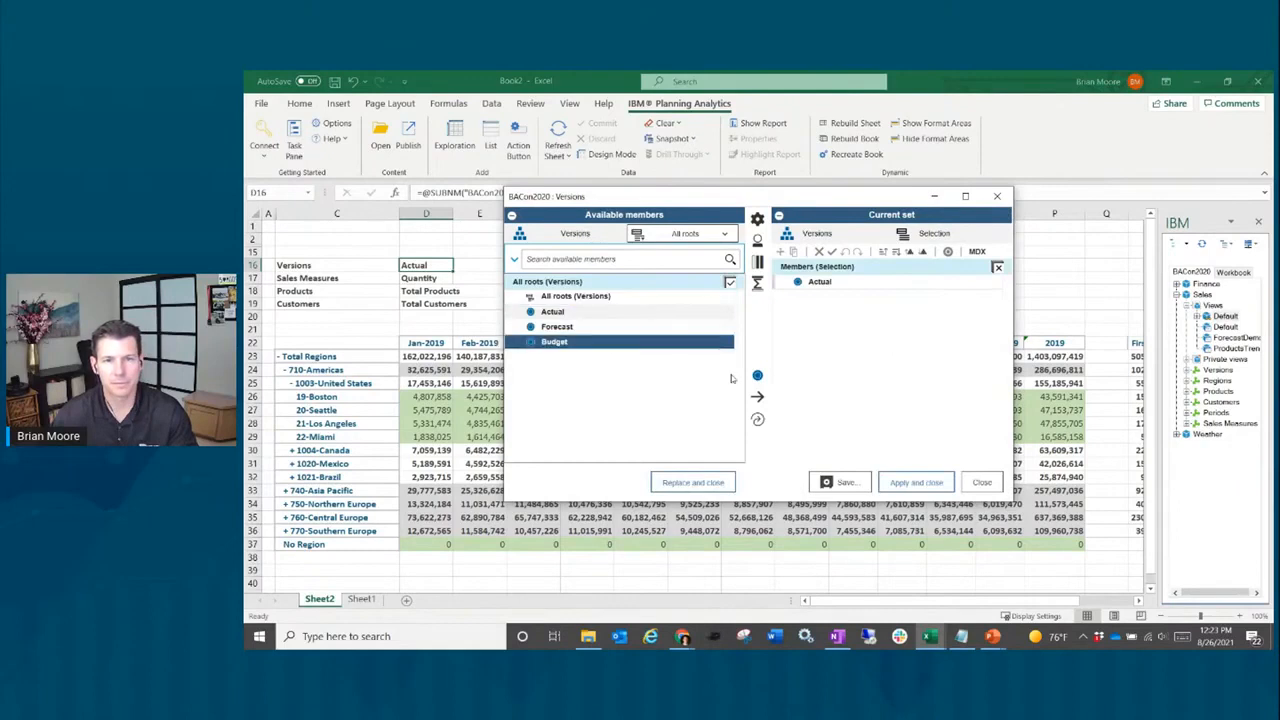
pyautogui.click(760, 420)
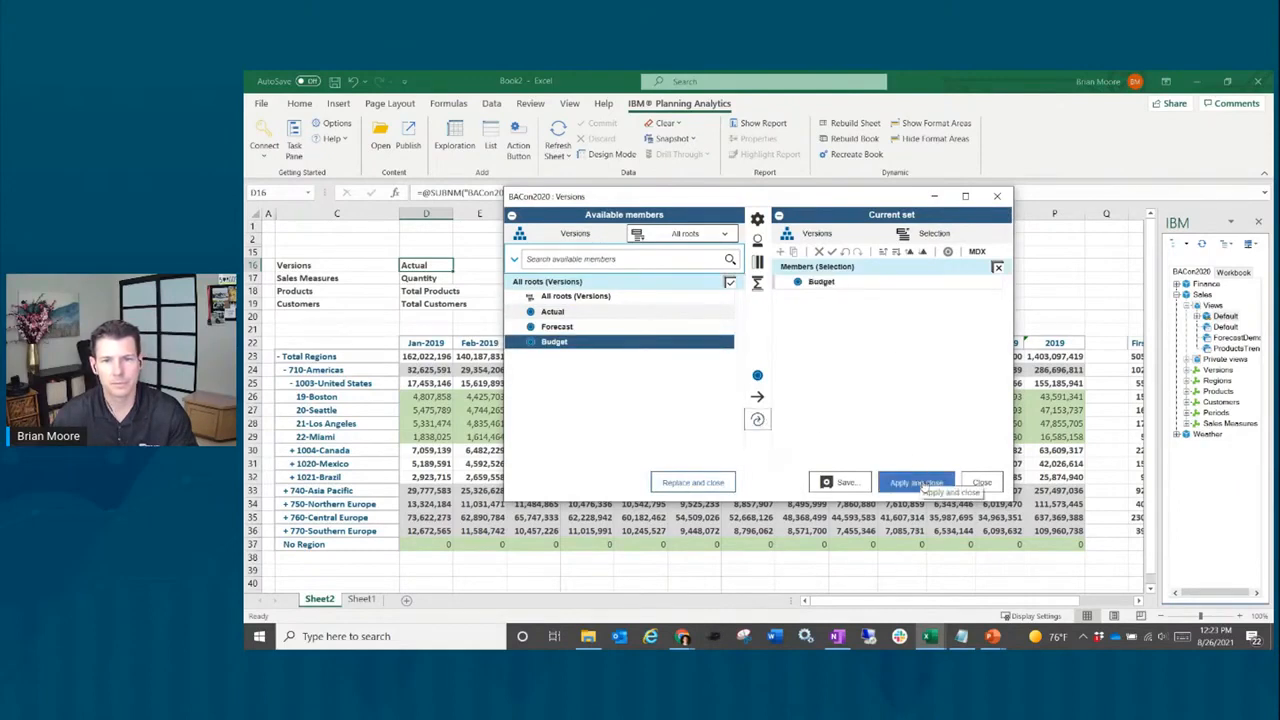
pyautogui.click(916, 482)
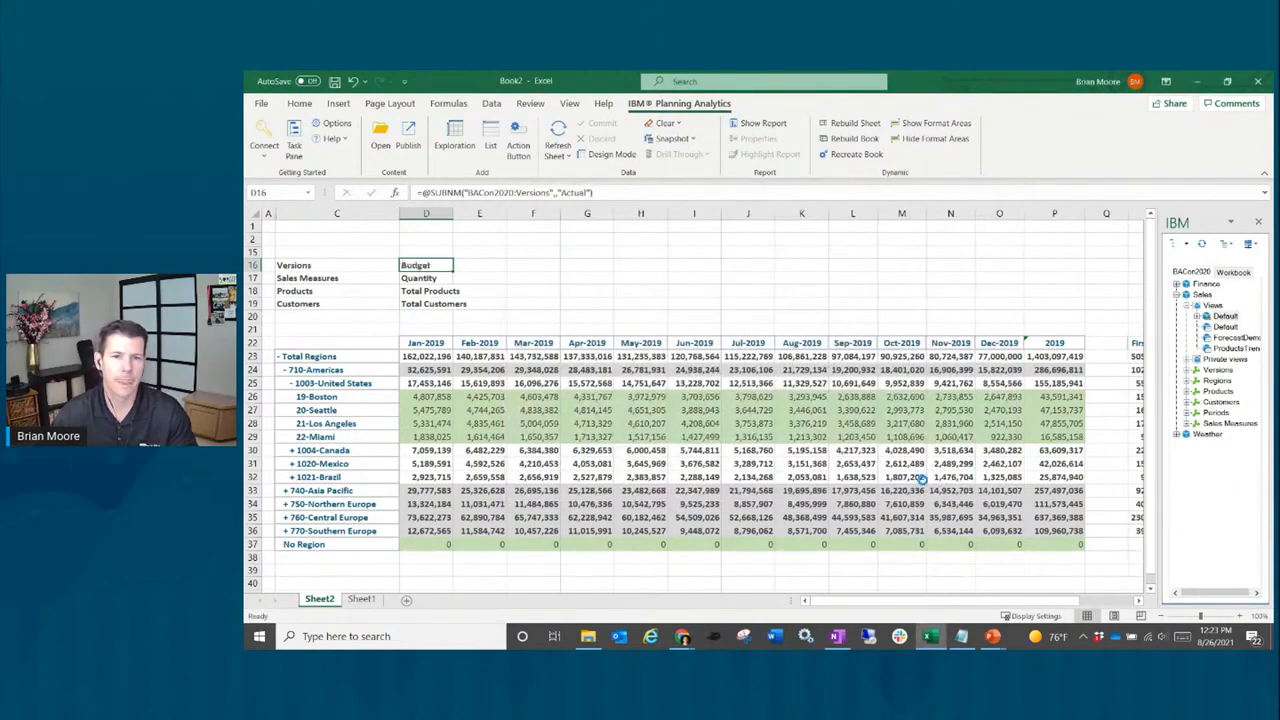